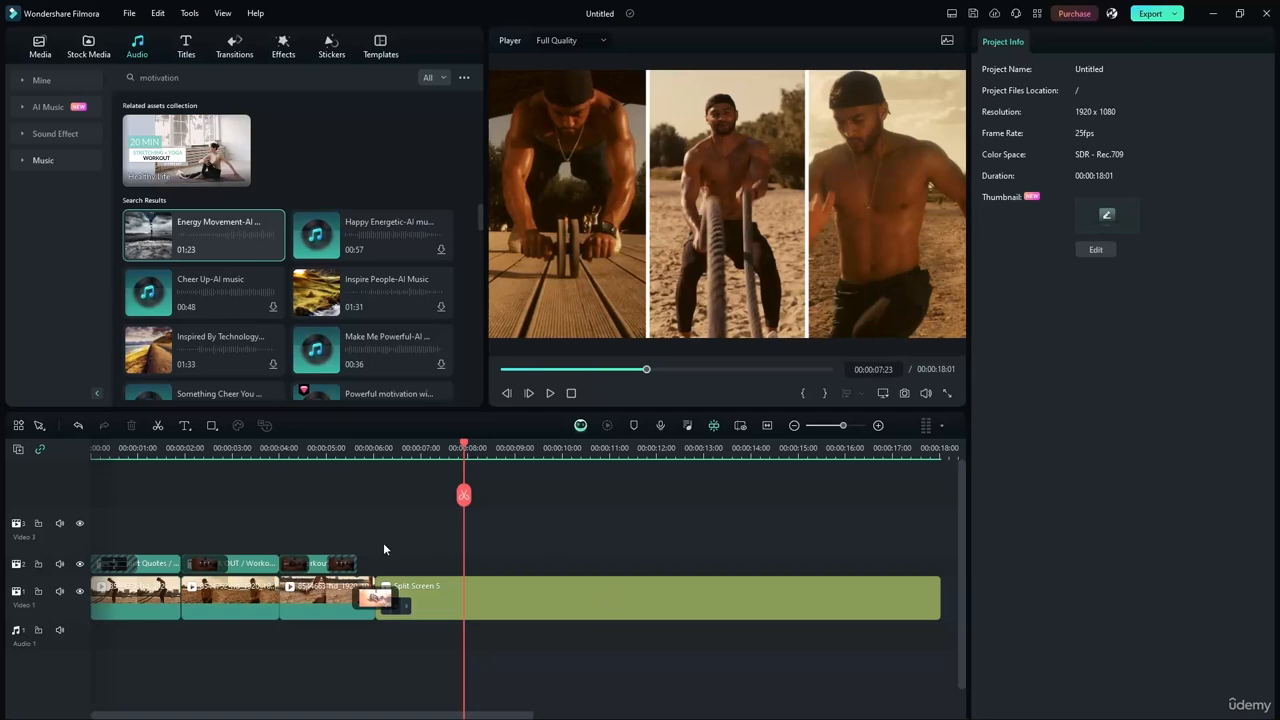
Examine the first title clip at about the one-second mark of the timeline.
{"action": "left_click_drag", "start_coordinate": [462, 447], "coordinate": [143, 447]}
{"action": "left_click", "coordinate": [146, 562]}
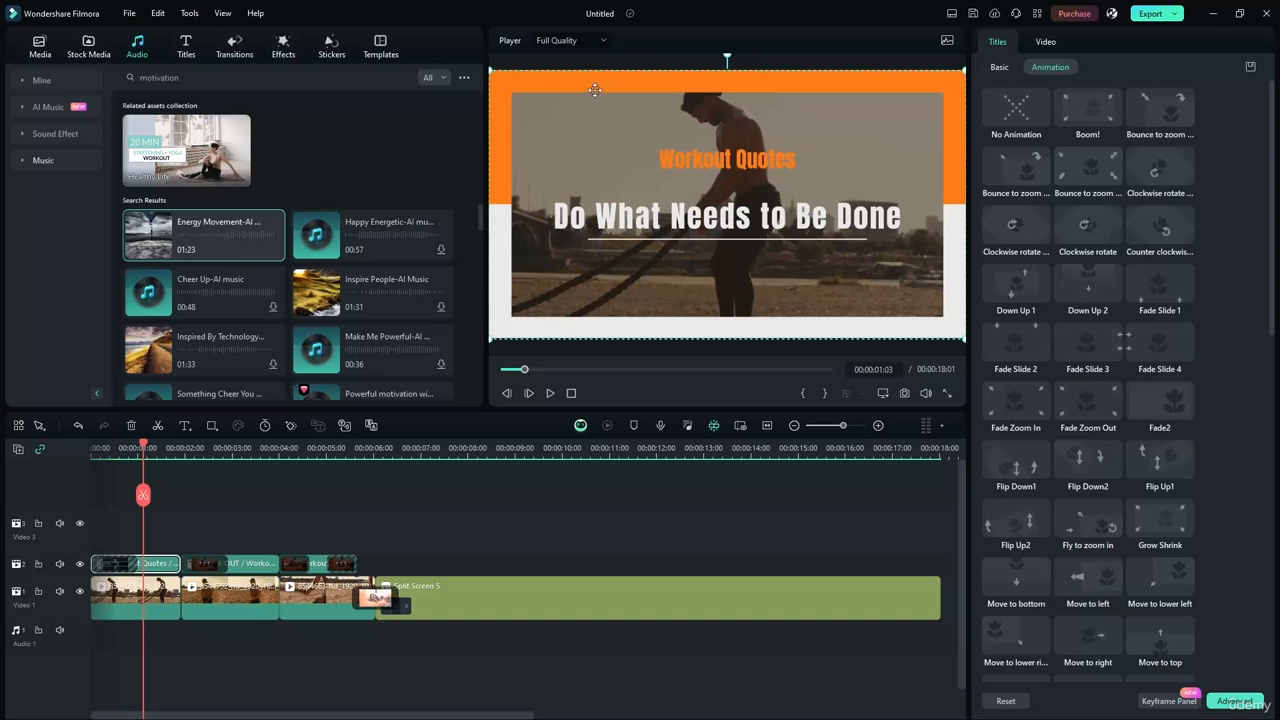
{"action": "mouse_move", "coordinate": [585, 92]}
{"action": "left_mouse_down"}
{"action": "mouse_move", "coordinate": [607, 98]}
{"action": "mouse_move", "coordinate": [579, 90]}
{"action": "left_mouse_up"}
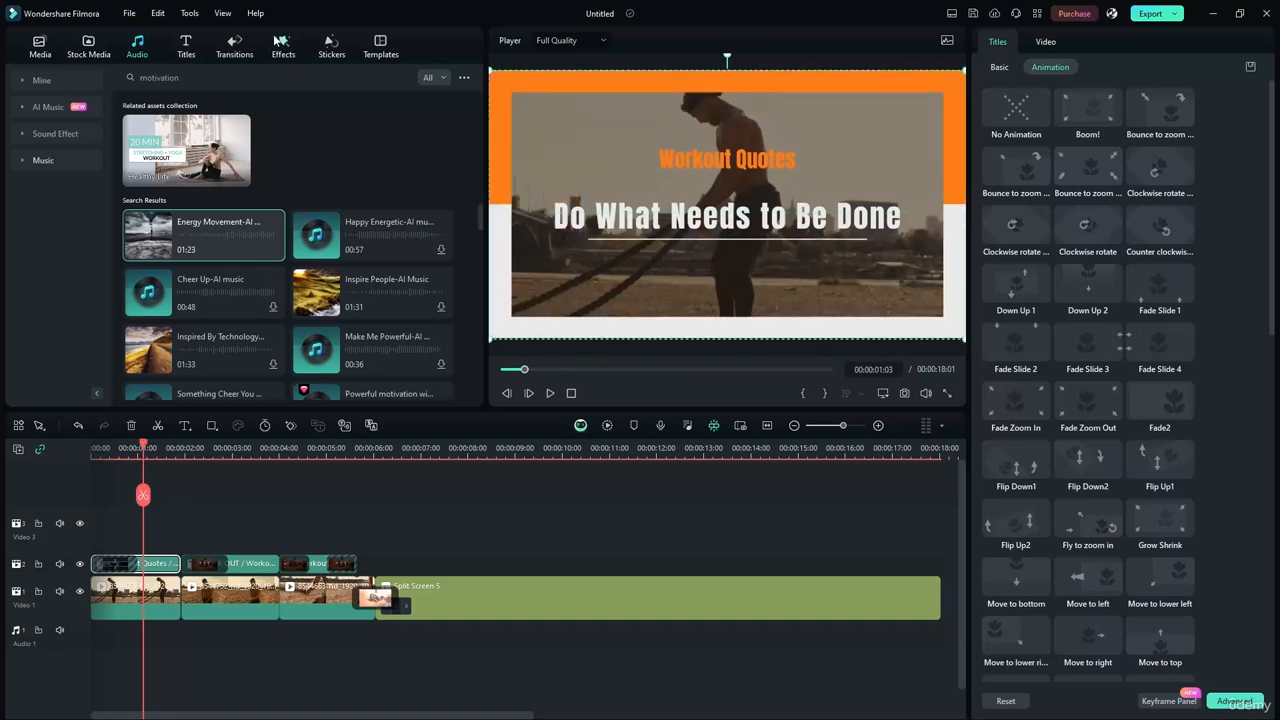
Search the template library for "work out".
{"action": "left_click", "coordinate": [380, 45]}
{"action": "left_click", "coordinate": [27, 109]}
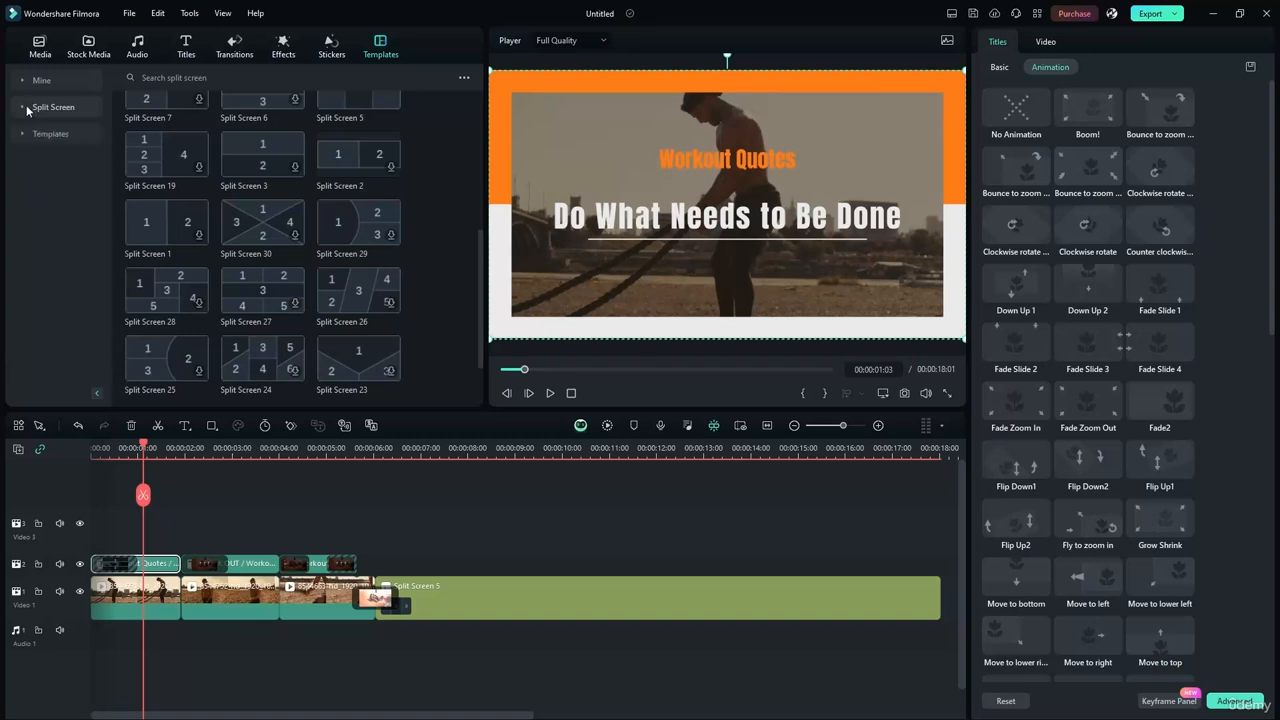
{"action": "left_click", "coordinate": [31, 133]}
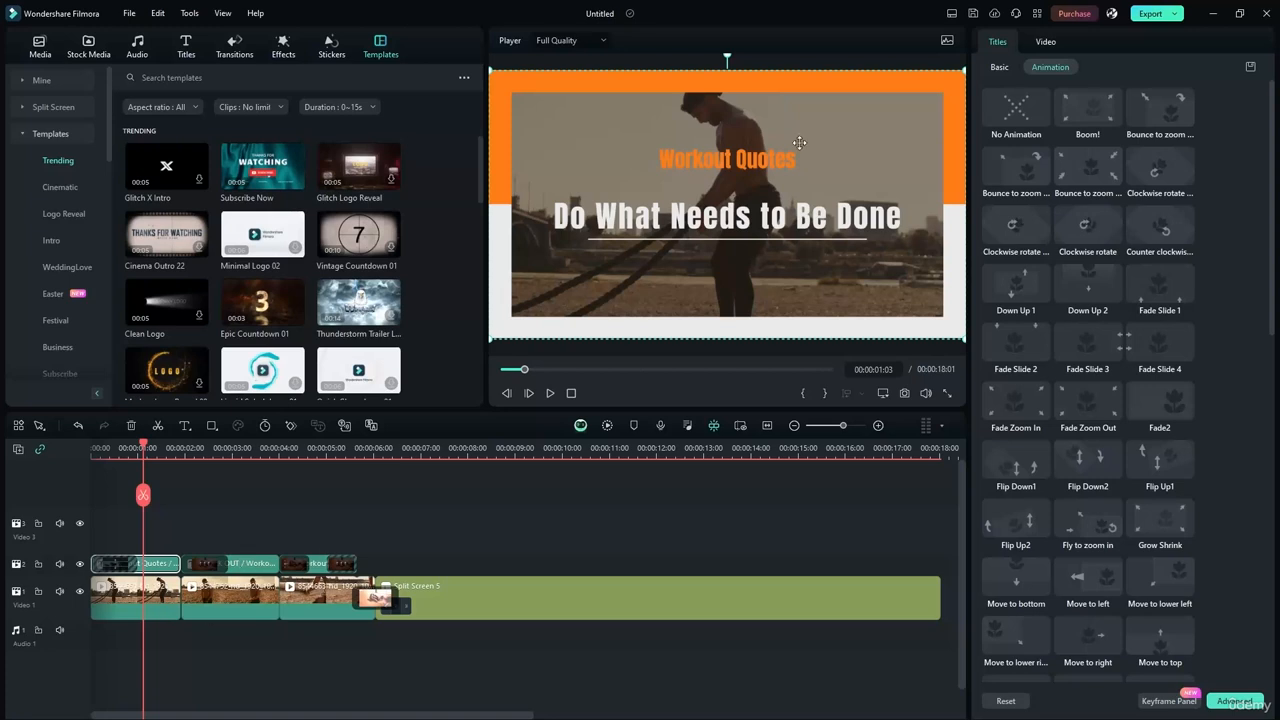
{"action": "left_click", "coordinate": [227, 80]}
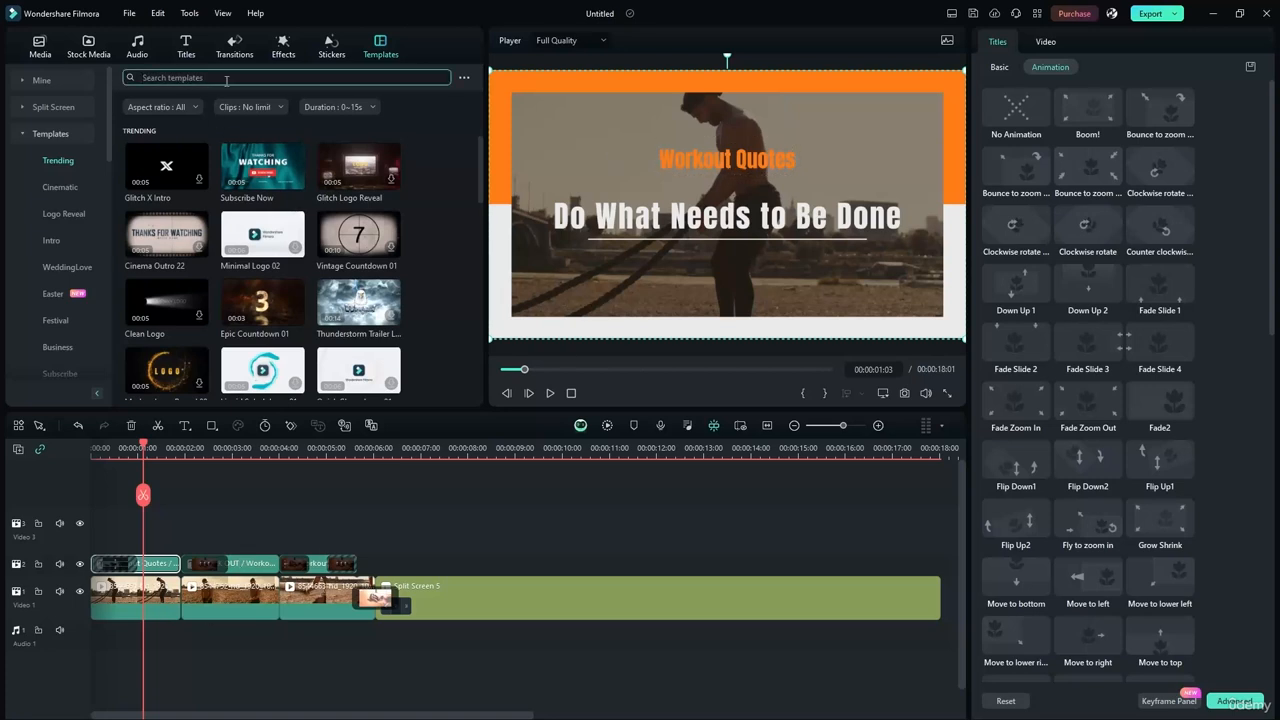
{"action": "type", "text": "work out"}
{"action": "key", "text": "Return"}
{"action": "key", "text": "Return"}
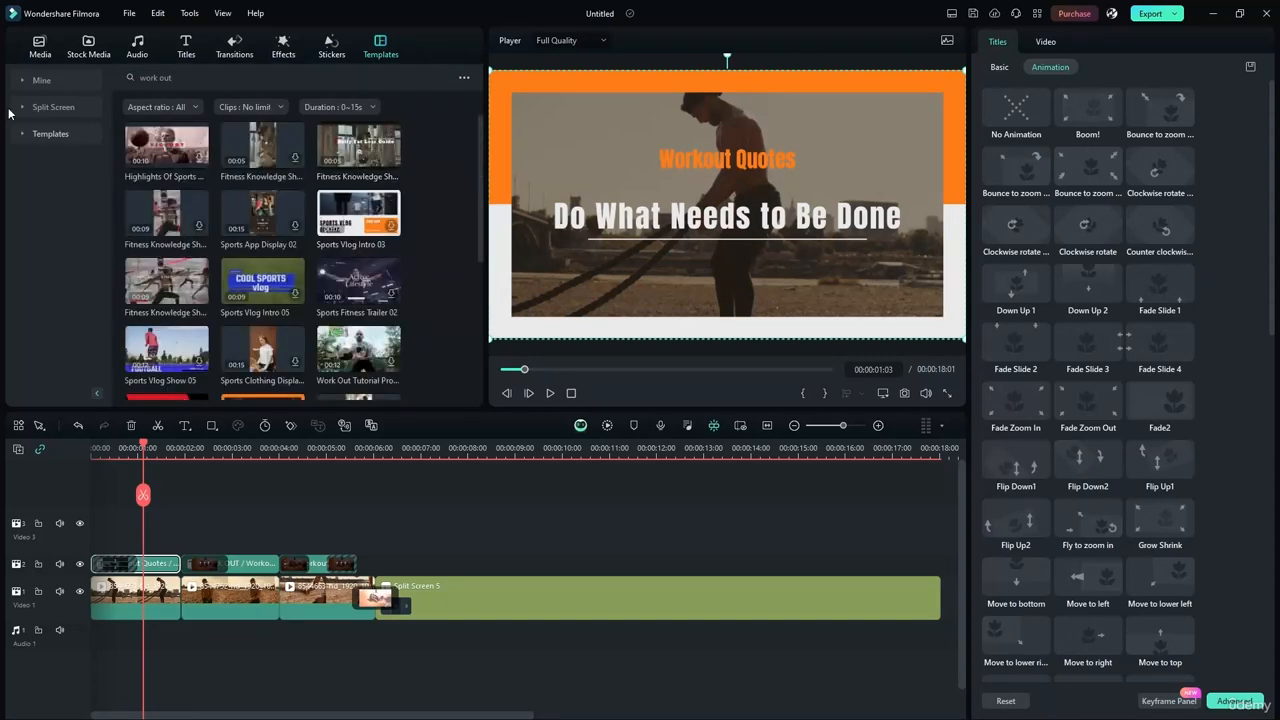
Place the downloaded Sports Vlog Show 03 template at the start of the third video track and preview it at a lower playback volume.
{"action": "left_click", "coordinate": [41, 80]}
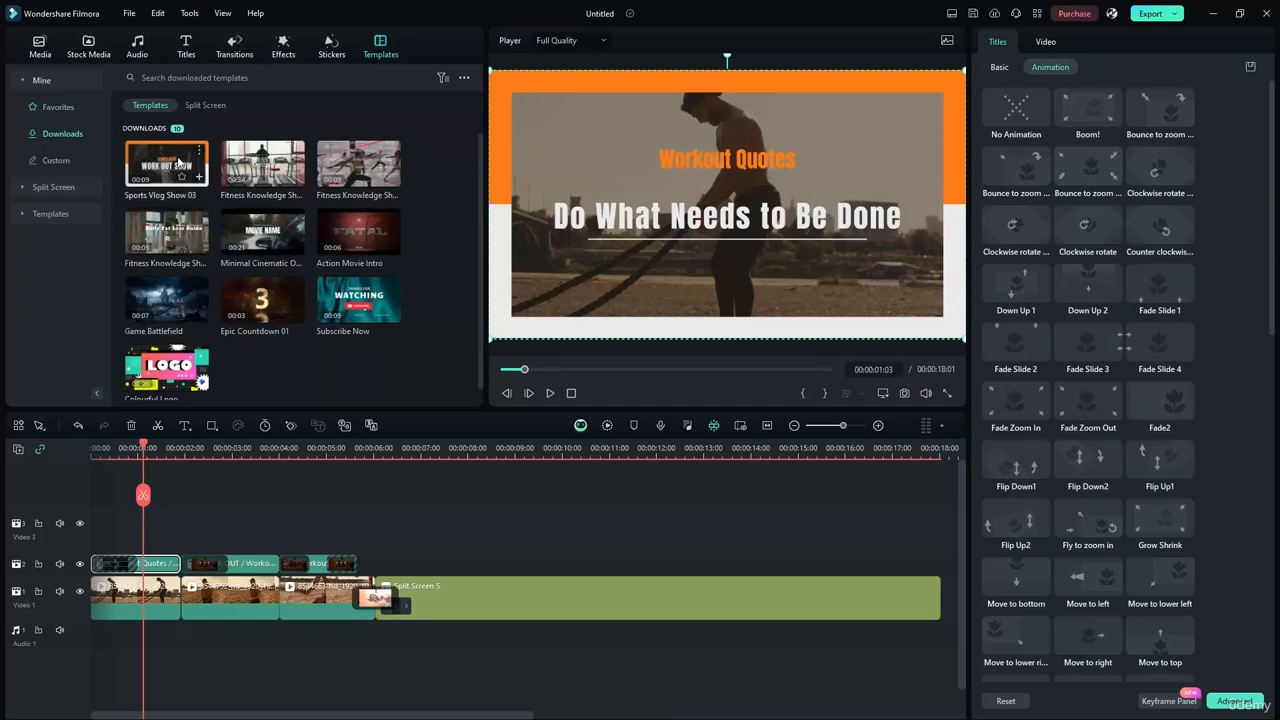
{"action": "left_click_drag", "start_coordinate": [165, 168], "coordinate": [128, 516]}
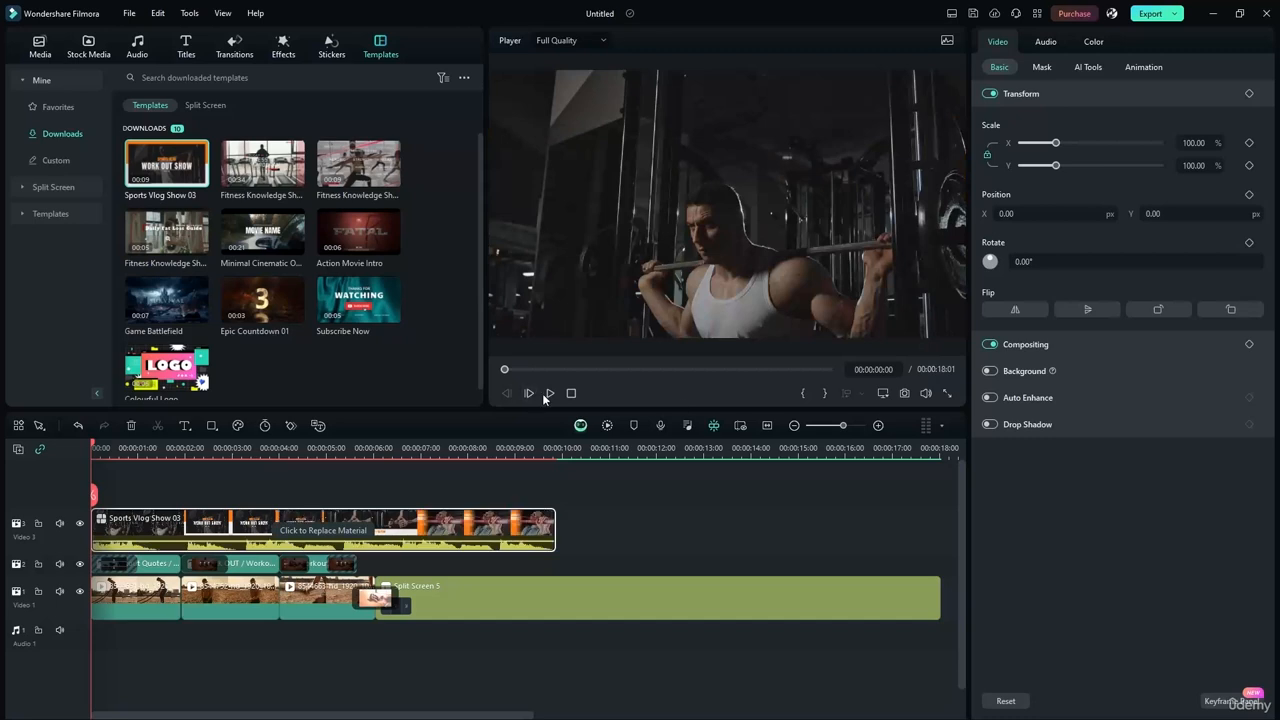
{"action": "left_click", "coordinate": [547, 394]}
{"action": "left_click", "coordinate": [926, 393]}
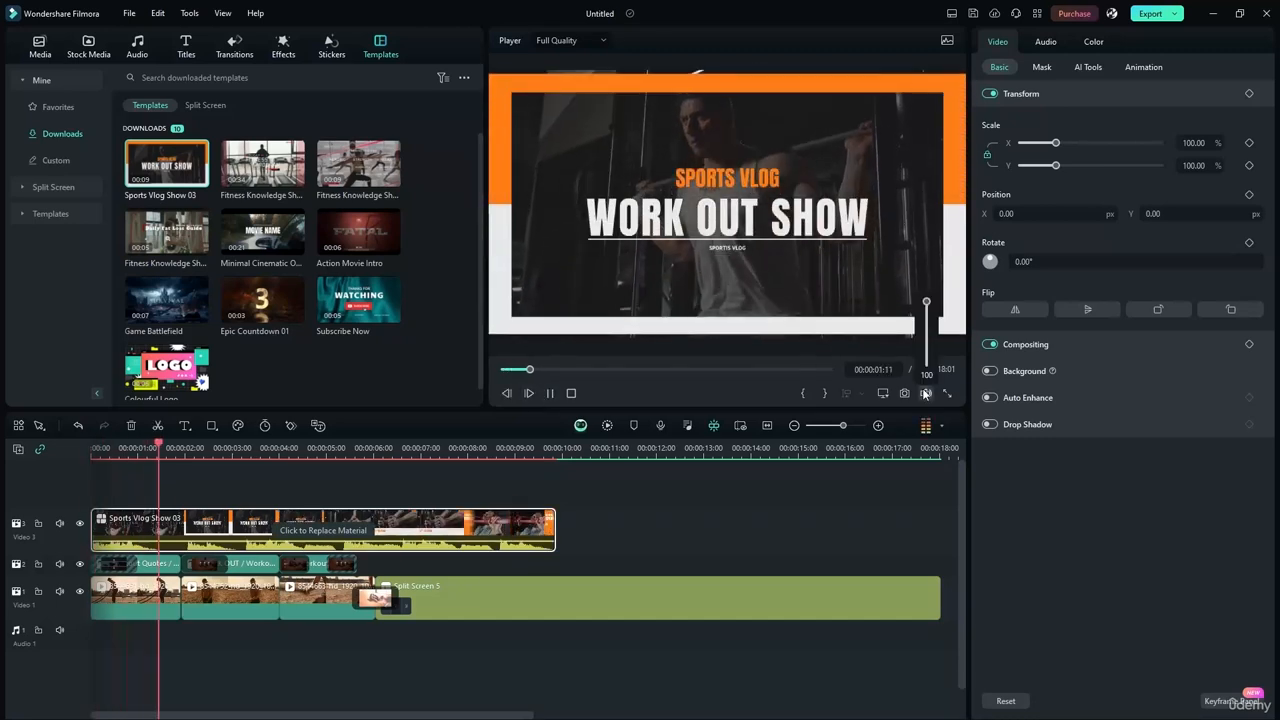
{"action": "left_click_drag", "start_coordinate": [926, 306], "coordinate": [928, 351]}
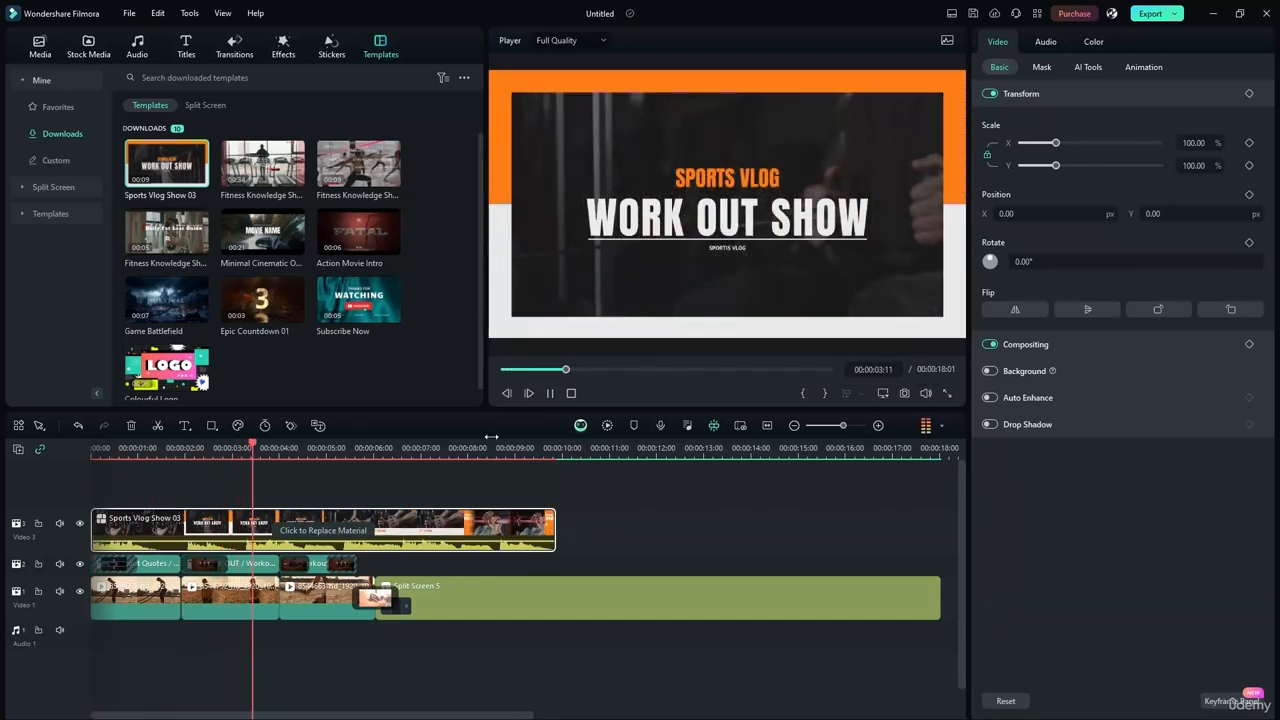
{"action": "left_click", "coordinate": [548, 395]}
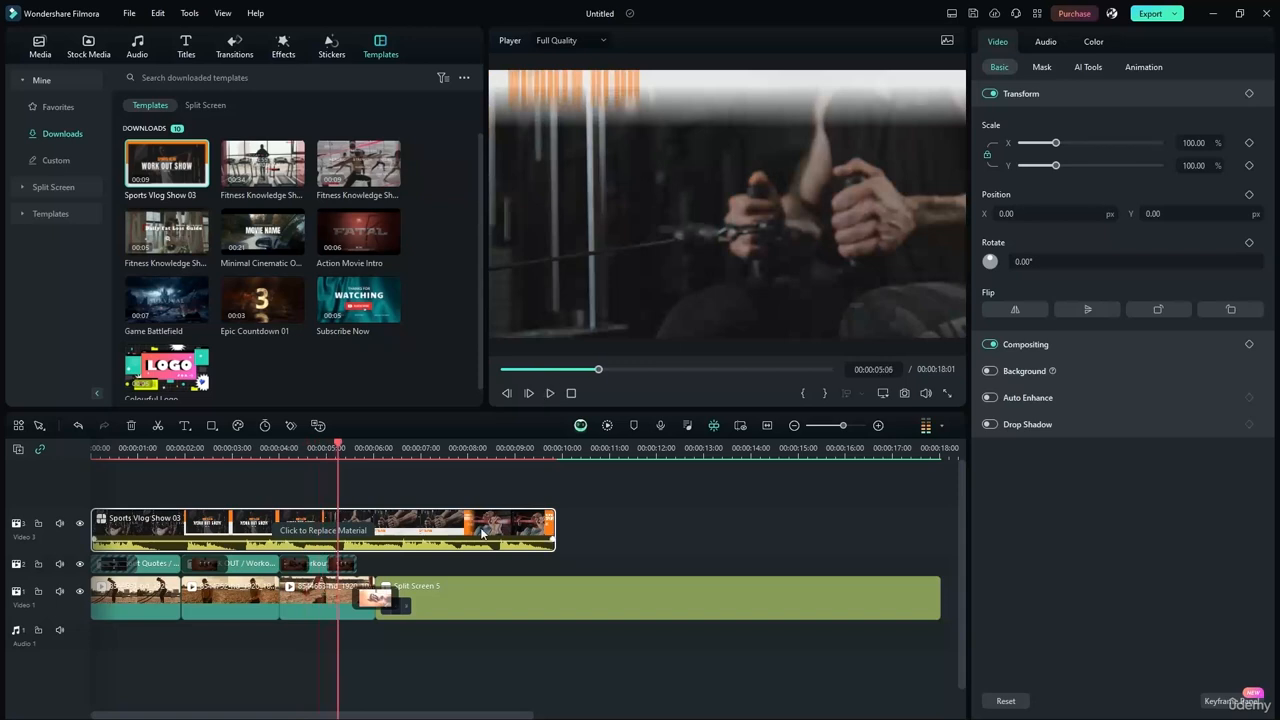
Cut the Sports Vlog Show 03 template clip from the third video track.
{"action": "right_click", "coordinate": [496, 527]}
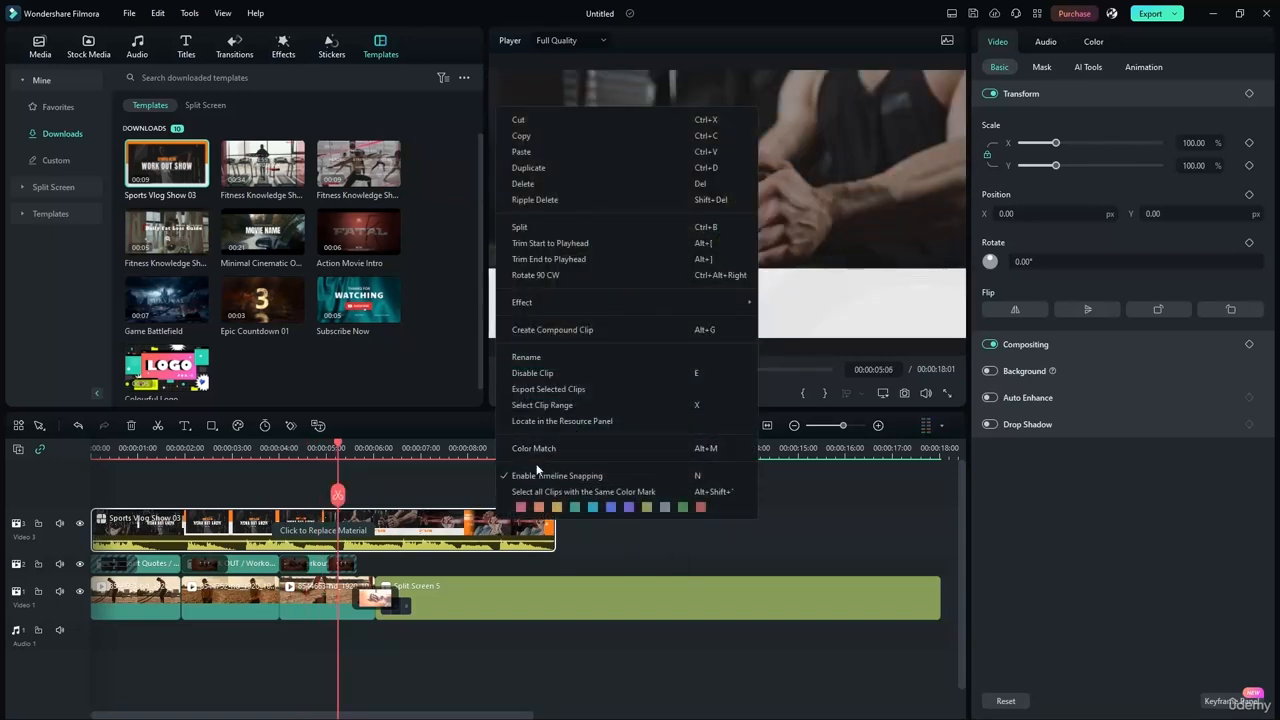
{"action": "left_click", "coordinate": [510, 121]}
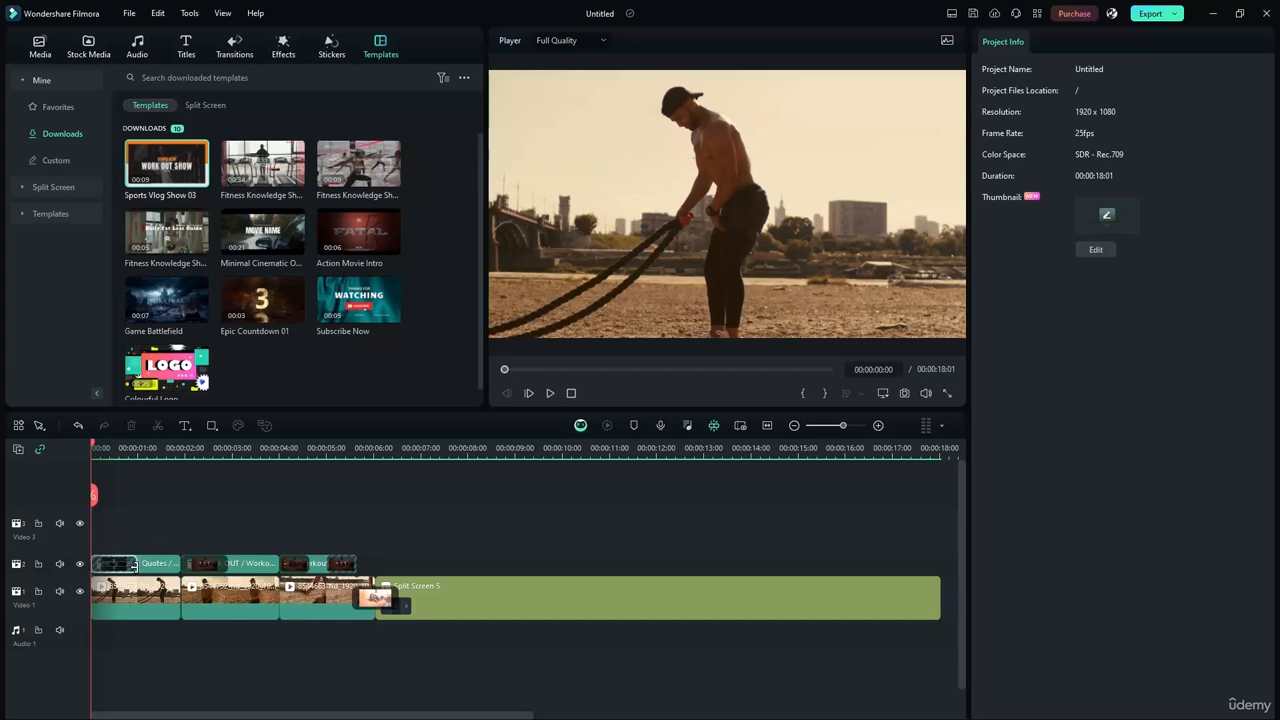
Review the project media and the three workout video clips on the first video track.
{"action": "left_click", "coordinate": [31, 54]}
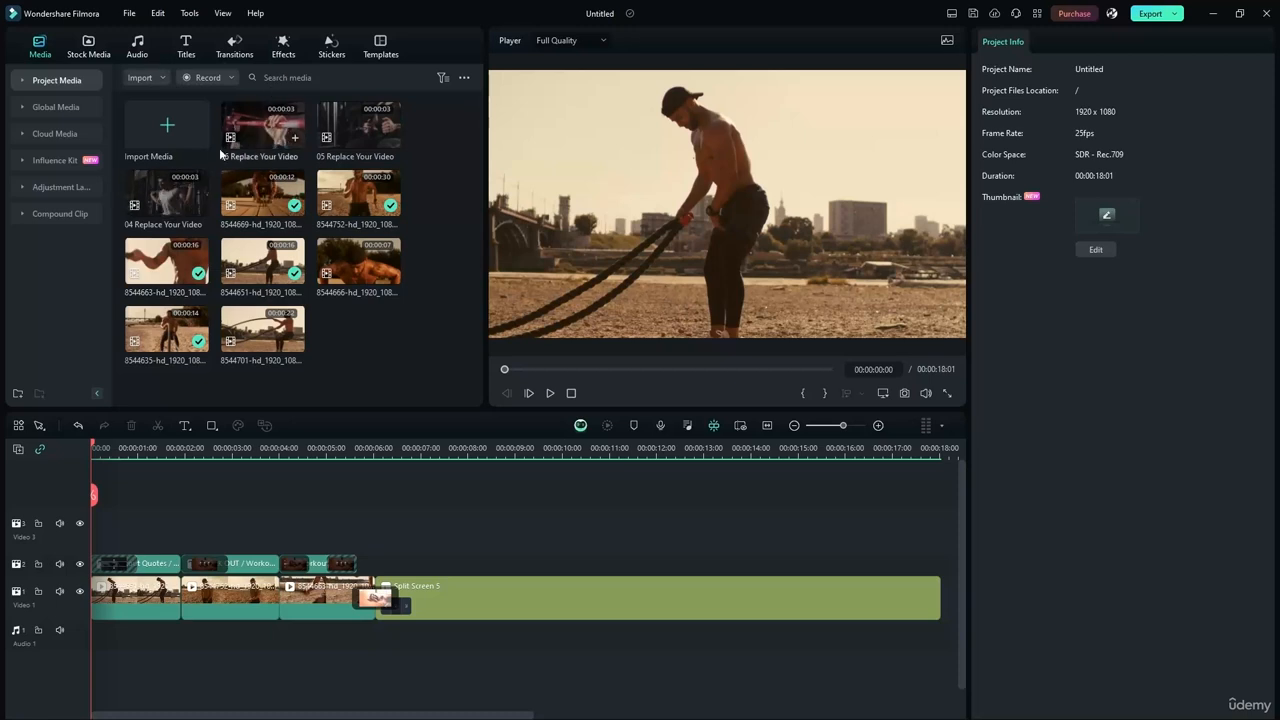
{"action": "left_click", "coordinate": [129, 603]}
{"action": "left_click", "coordinate": [214, 606]}
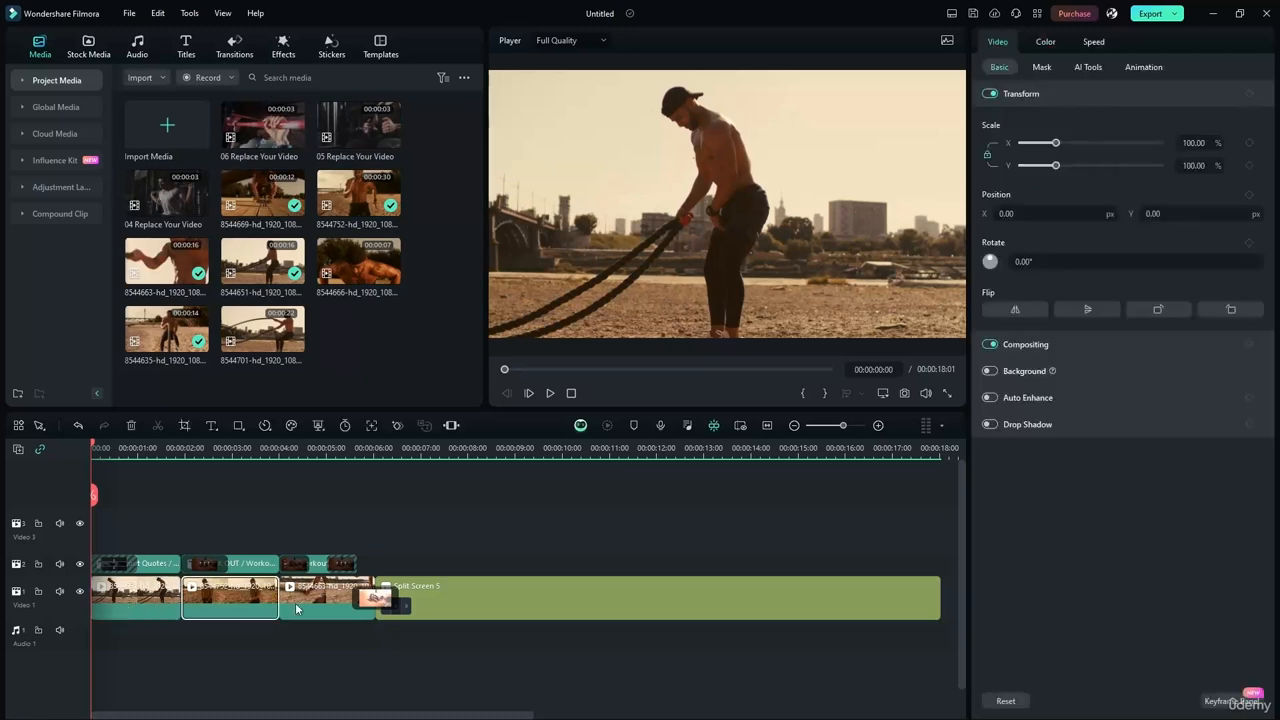
{"action": "left_click", "coordinate": [296, 606]}
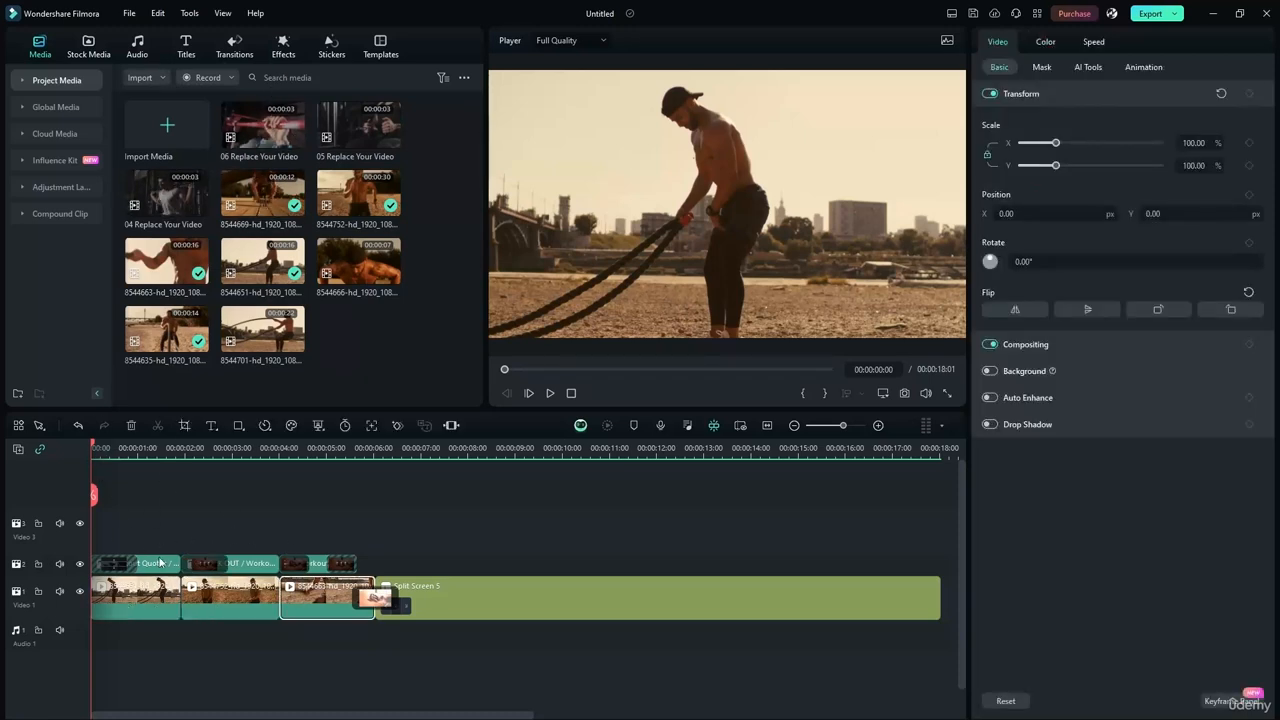
Inspect the title clips on the second video track and the transitions at their starts.
{"action": "left_click", "coordinate": [160, 563]}
{"action": "left_click", "coordinate": [129, 564]}
{"action": "left_click", "coordinate": [213, 568]}
{"action": "left_click", "coordinate": [303, 567]}
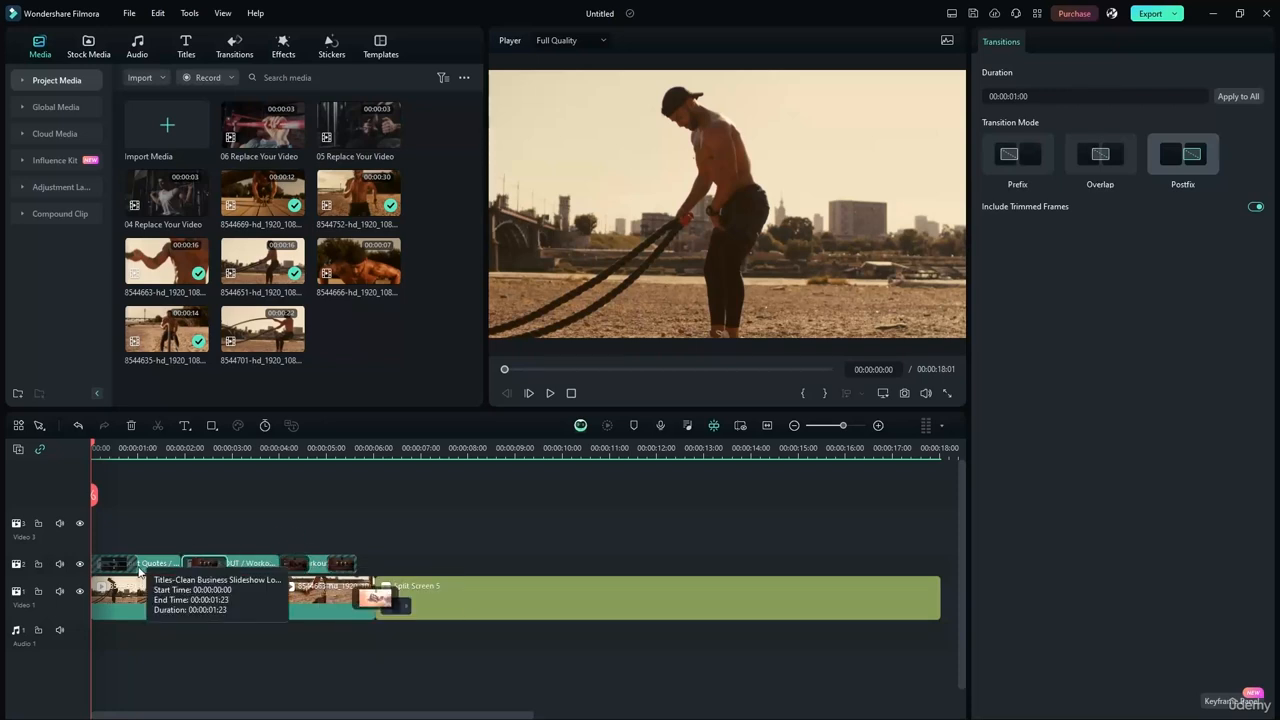
{"action": "left_click", "coordinate": [113, 563]}
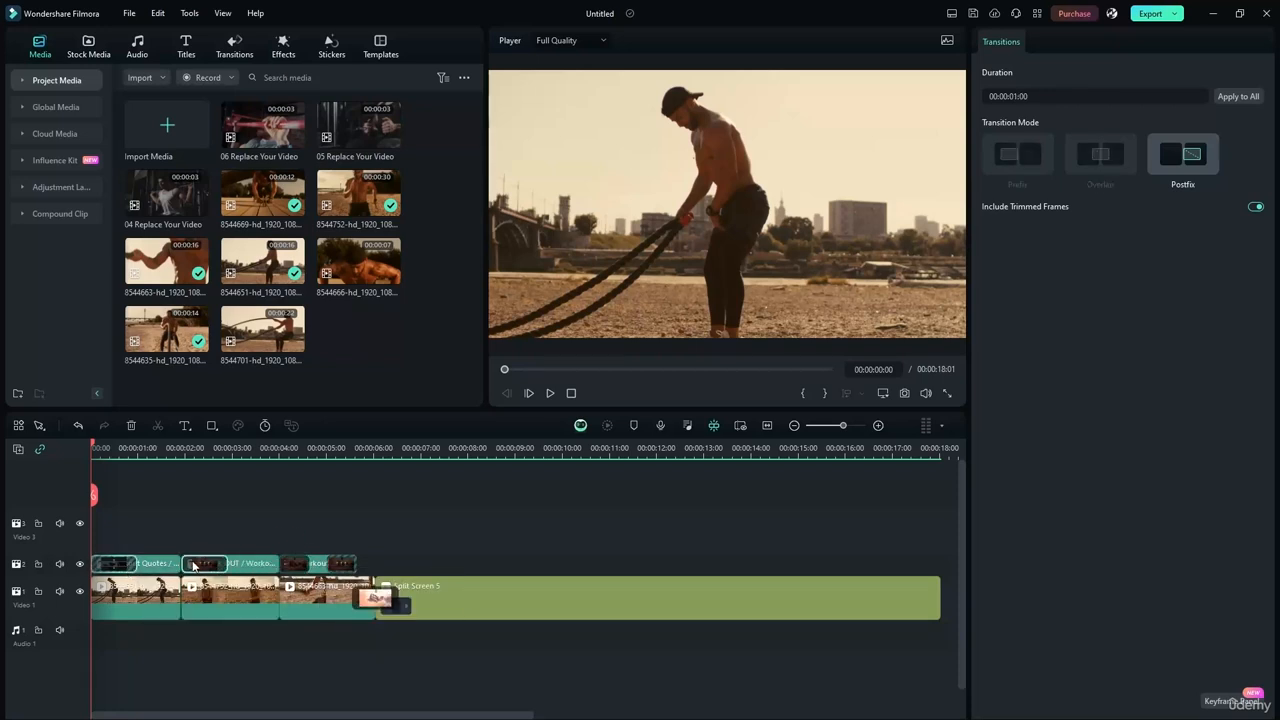
Play the sequence up to the split screen and extend the third title clip to the end of the third video clip.
{"action": "left_click", "coordinate": [550, 393]}
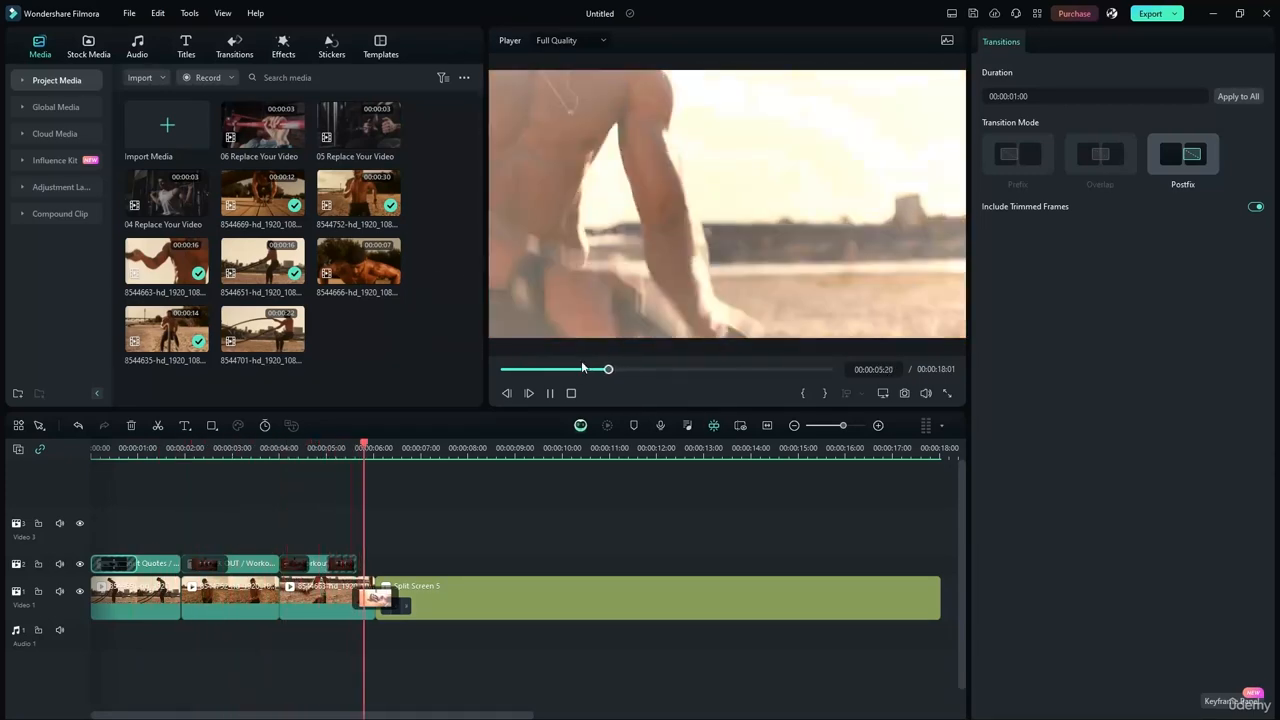
{"action": "left_click", "coordinate": [530, 397]}
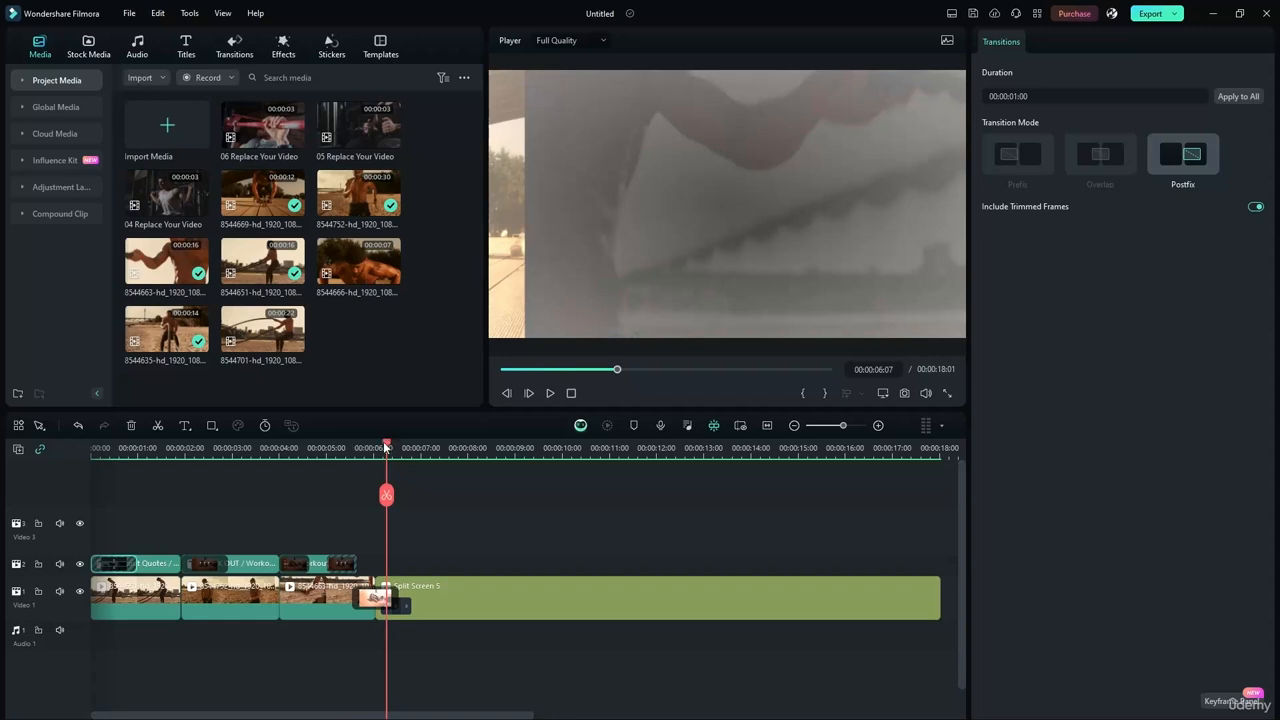
{"action": "left_click", "coordinate": [357, 565]}
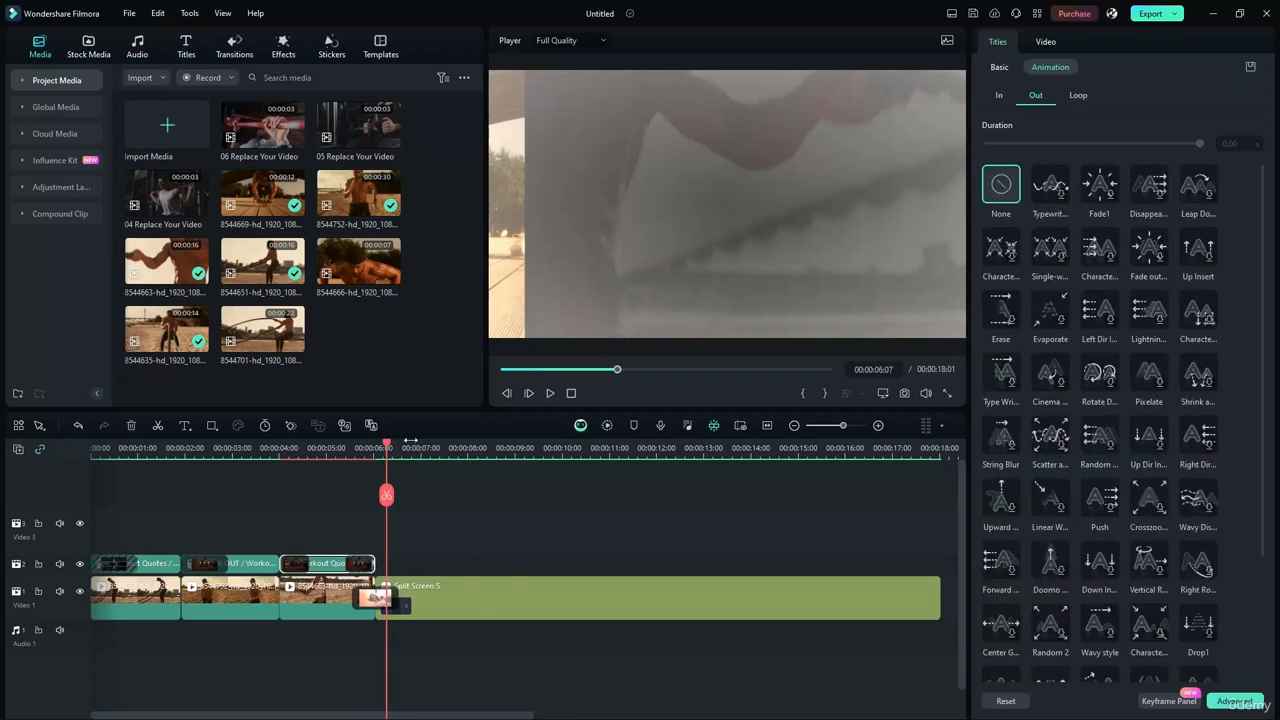
{"action": "left_click_drag", "start_coordinate": [386, 446], "coordinate": [87, 445]}
Browse the Basic split screen templates for the Split Screen 5 layout used by the timeline clip.
{"action": "left_click", "coordinate": [458, 604]}
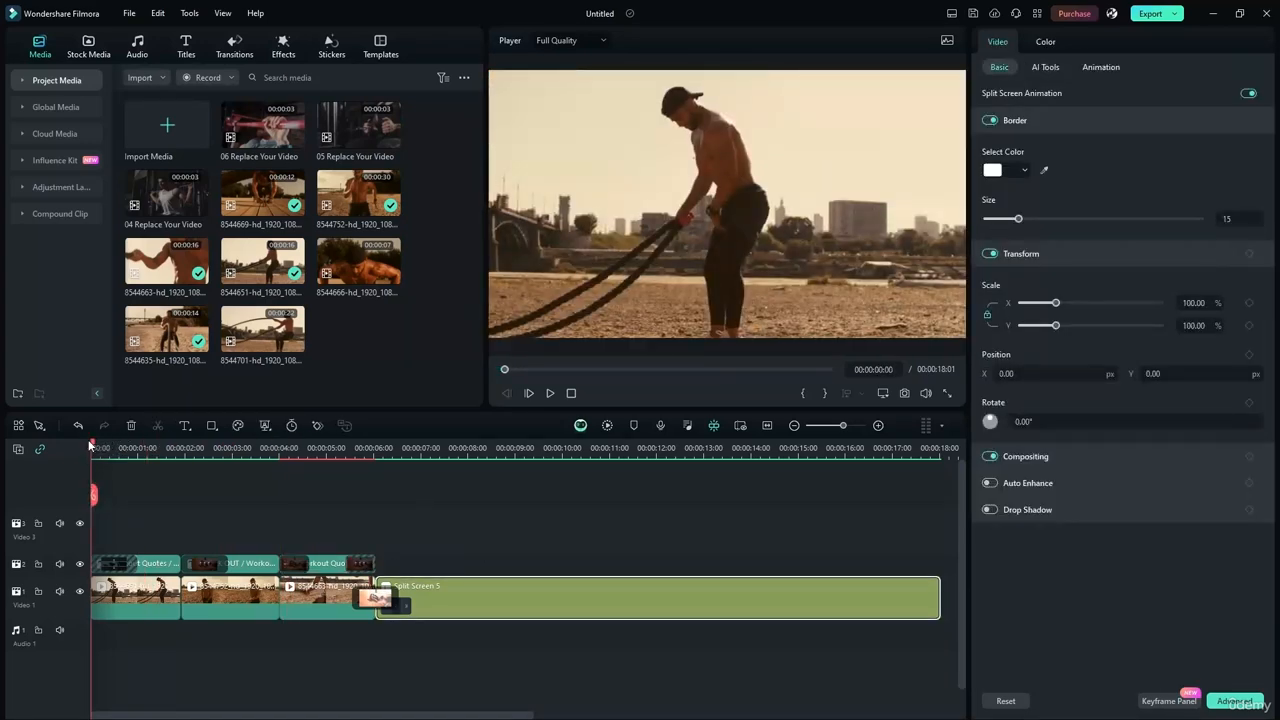
{"action": "left_click", "coordinate": [380, 47]}
{"action": "left_click", "coordinate": [12, 192]}
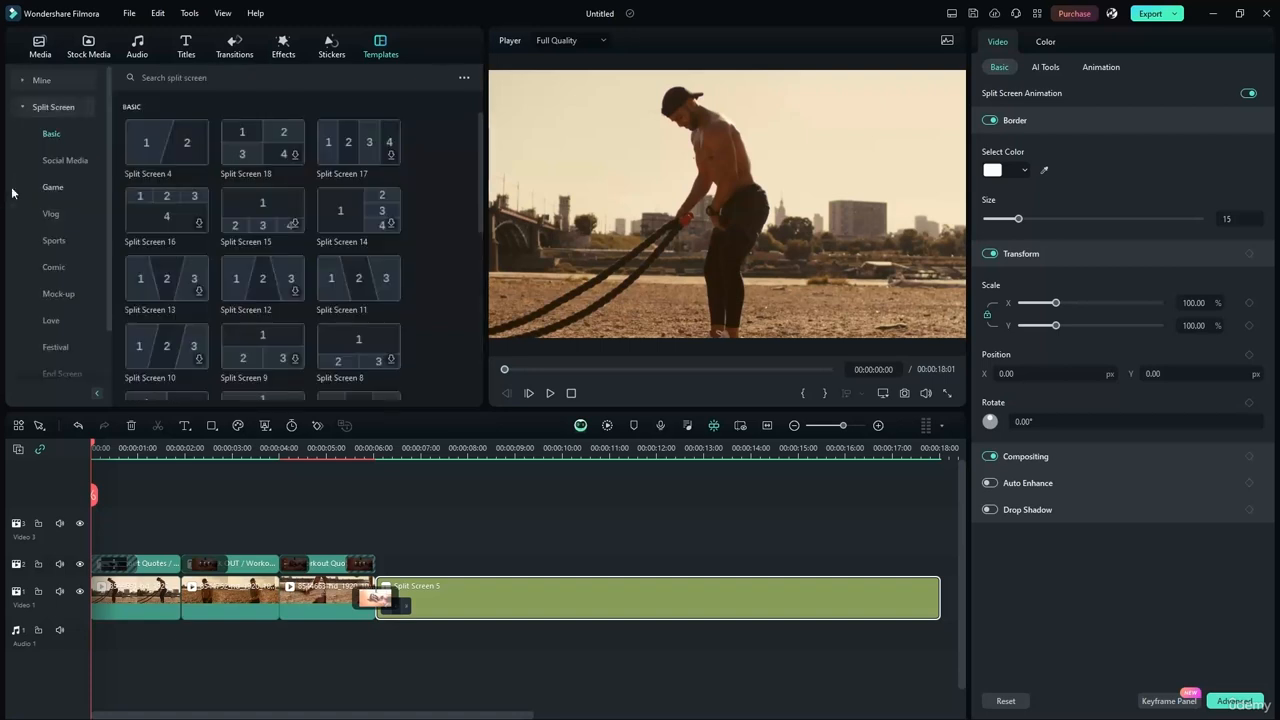
{"action": "scroll", "coordinate": [380, 245], "scroll_direction": "down", "scroll_amount": 5}
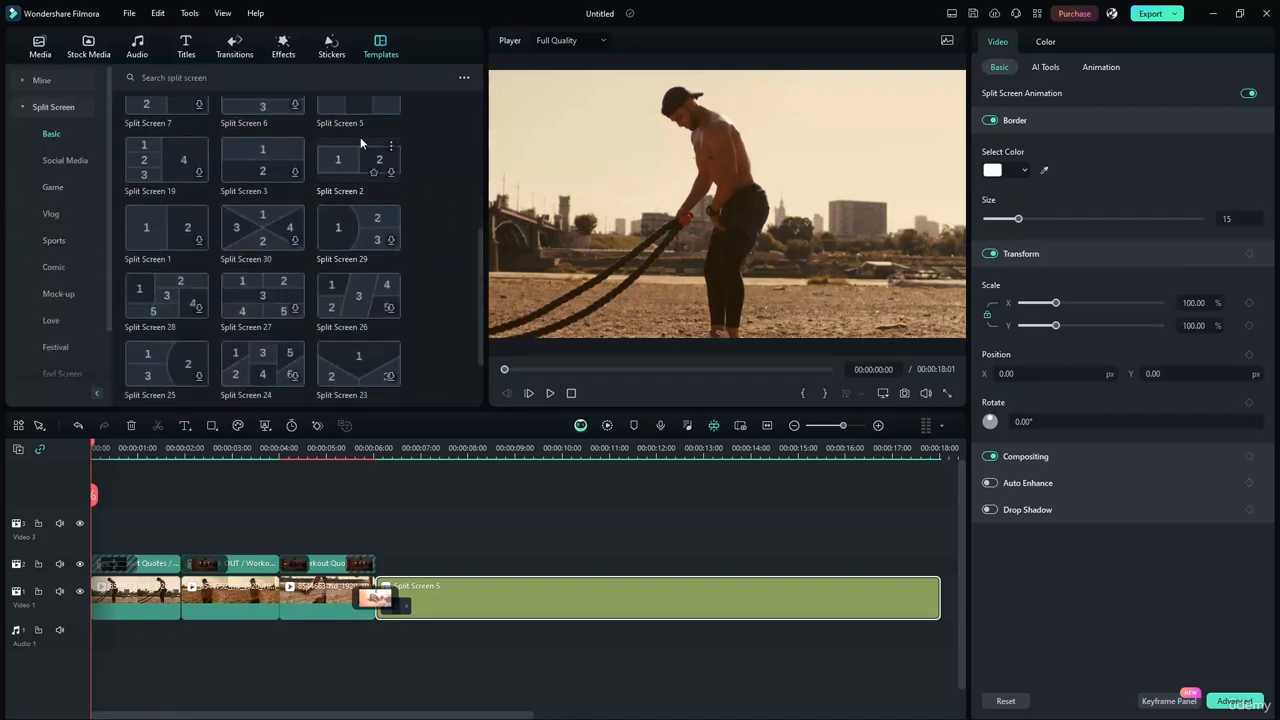
{"action": "scroll", "coordinate": [478, 251], "scroll_direction": "up", "scroll_amount": 2}
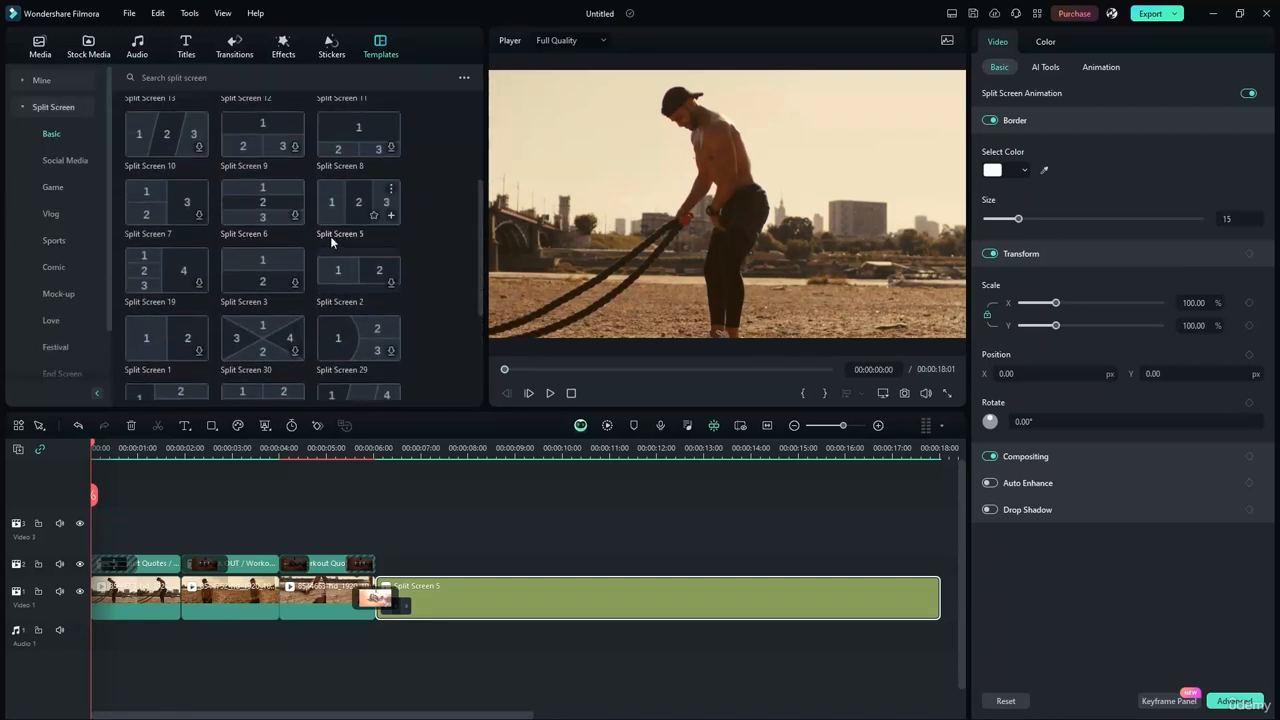
Review the split screen's three source clips through to the 12-second end in its Advanced Edit, and apply.
{"action": "left_click_drag", "start_coordinate": [95, 450], "coordinate": [650, 482]}
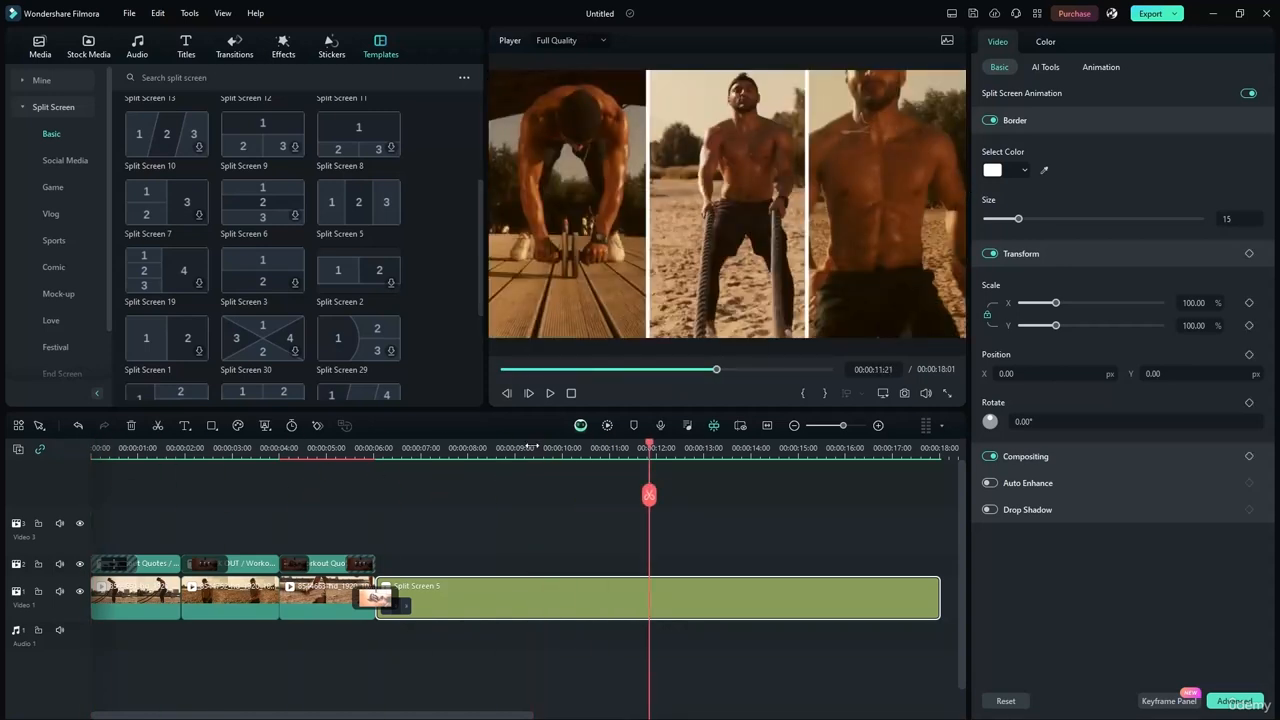
{"action": "right_click", "coordinate": [530, 594]}
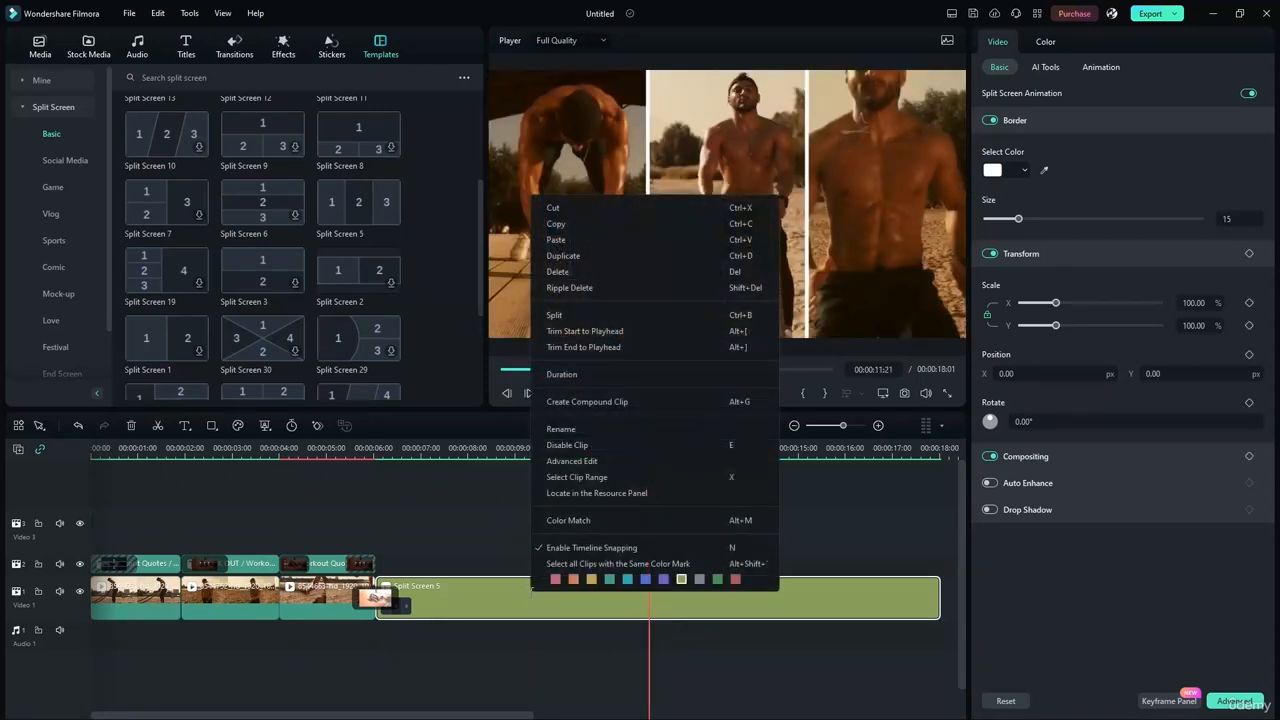
{"action": "left_click", "coordinate": [564, 463]}
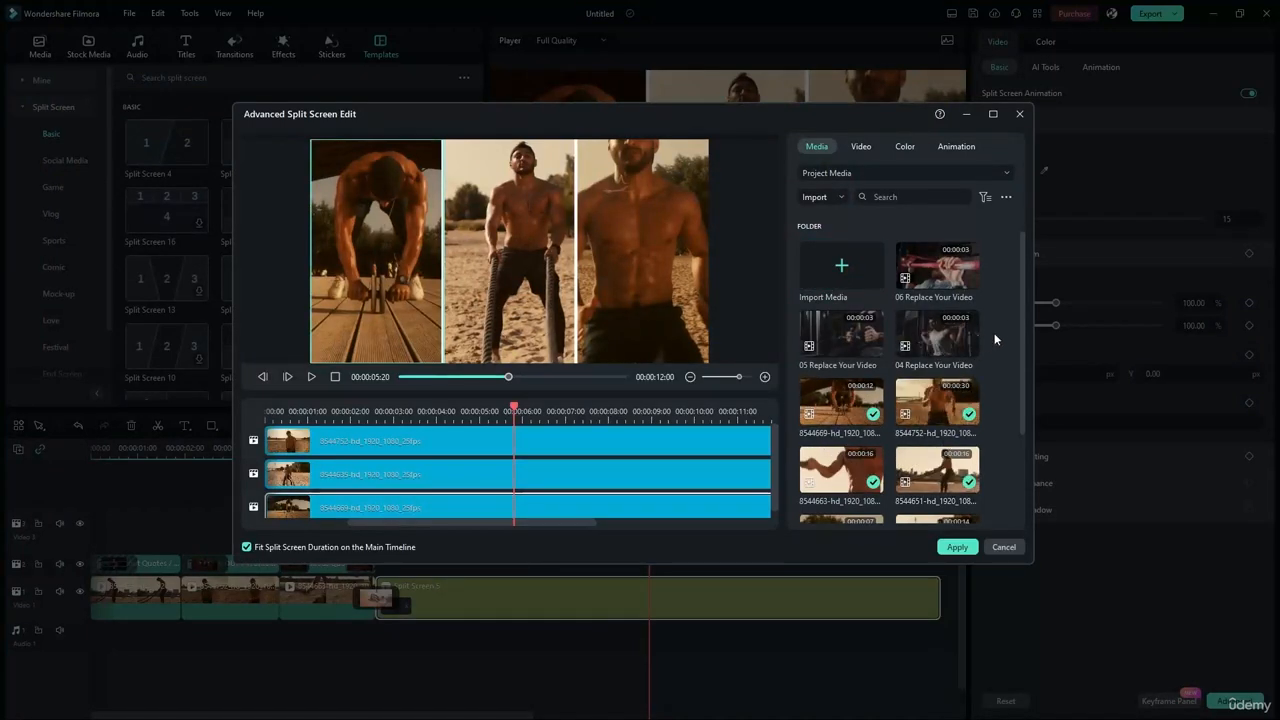
{"action": "scroll", "coordinate": [1019, 334], "scroll_direction": "down", "scroll_amount": 2}
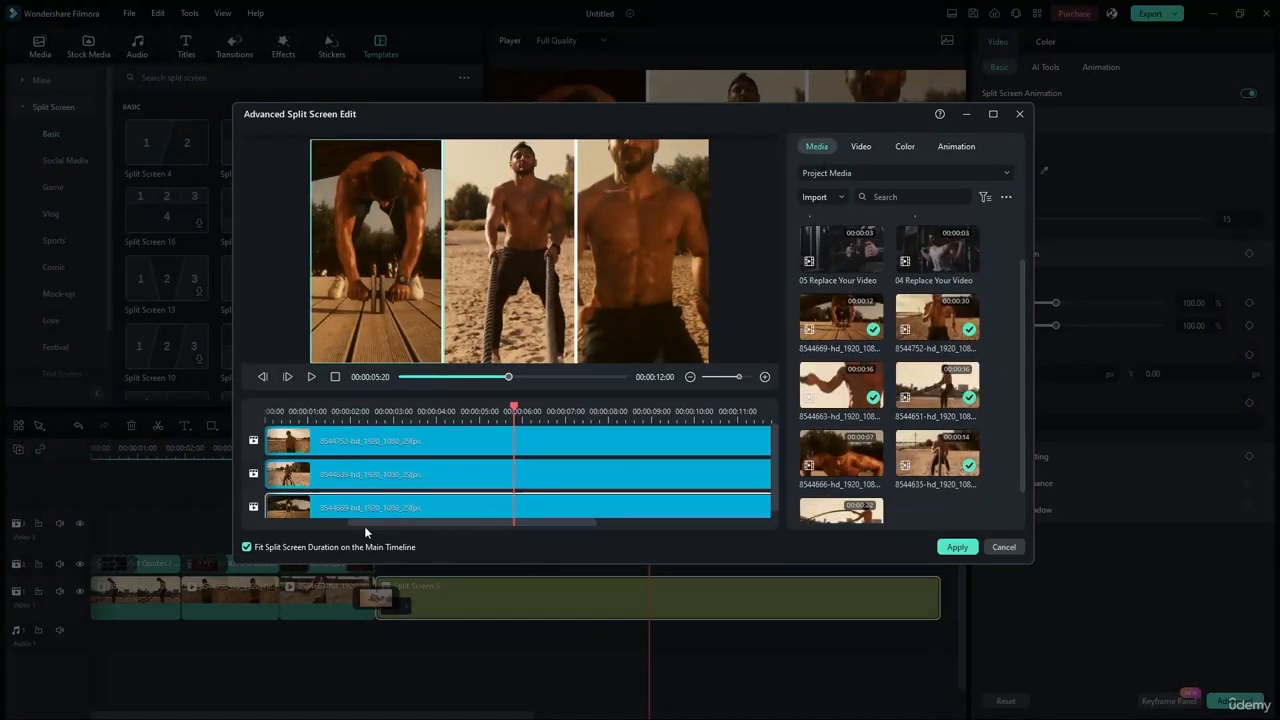
{"action": "left_click_drag", "start_coordinate": [364, 526], "coordinate": [398, 524]}
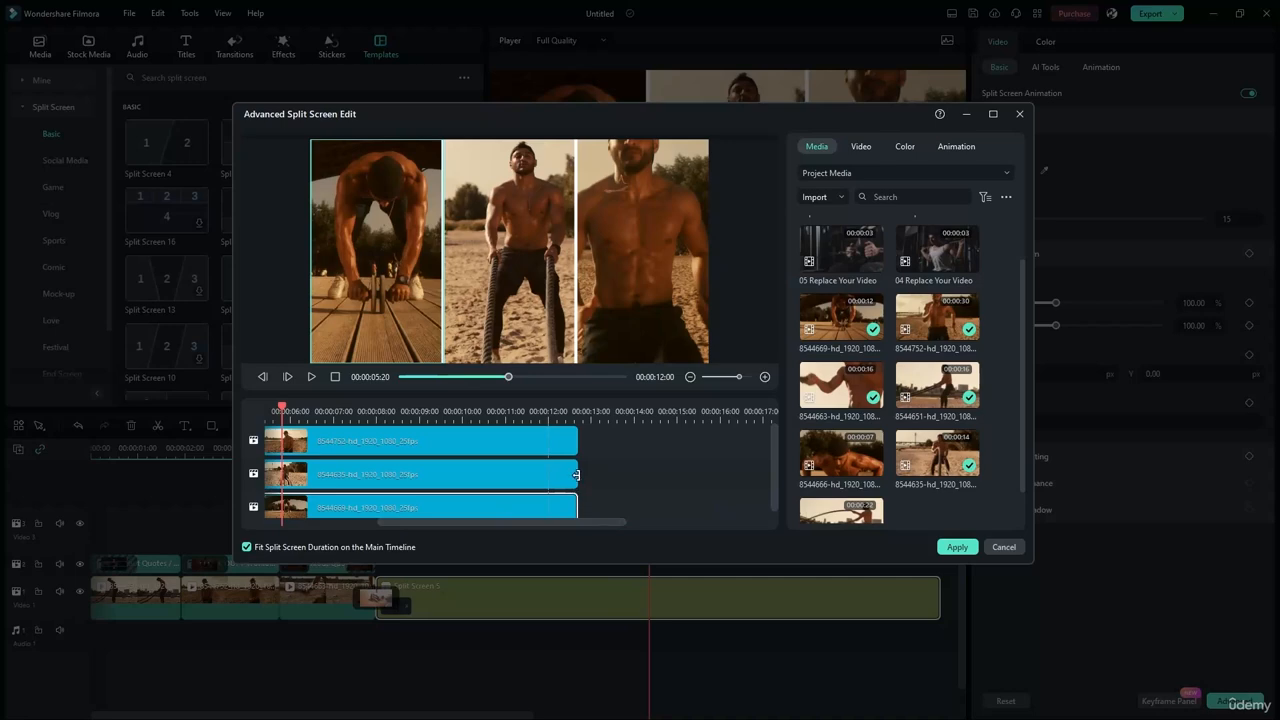
{"action": "left_click", "coordinate": [574, 436]}
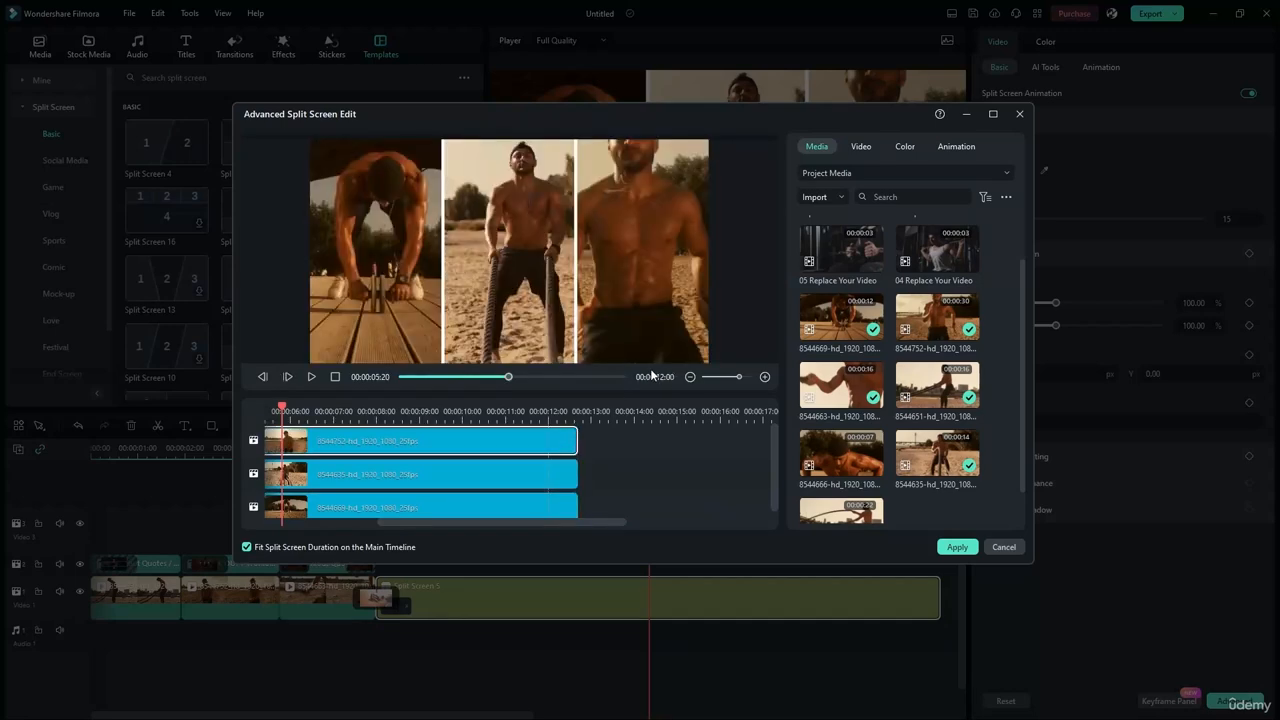
{"action": "left_click_drag", "start_coordinate": [511, 377], "coordinate": [679, 389]}
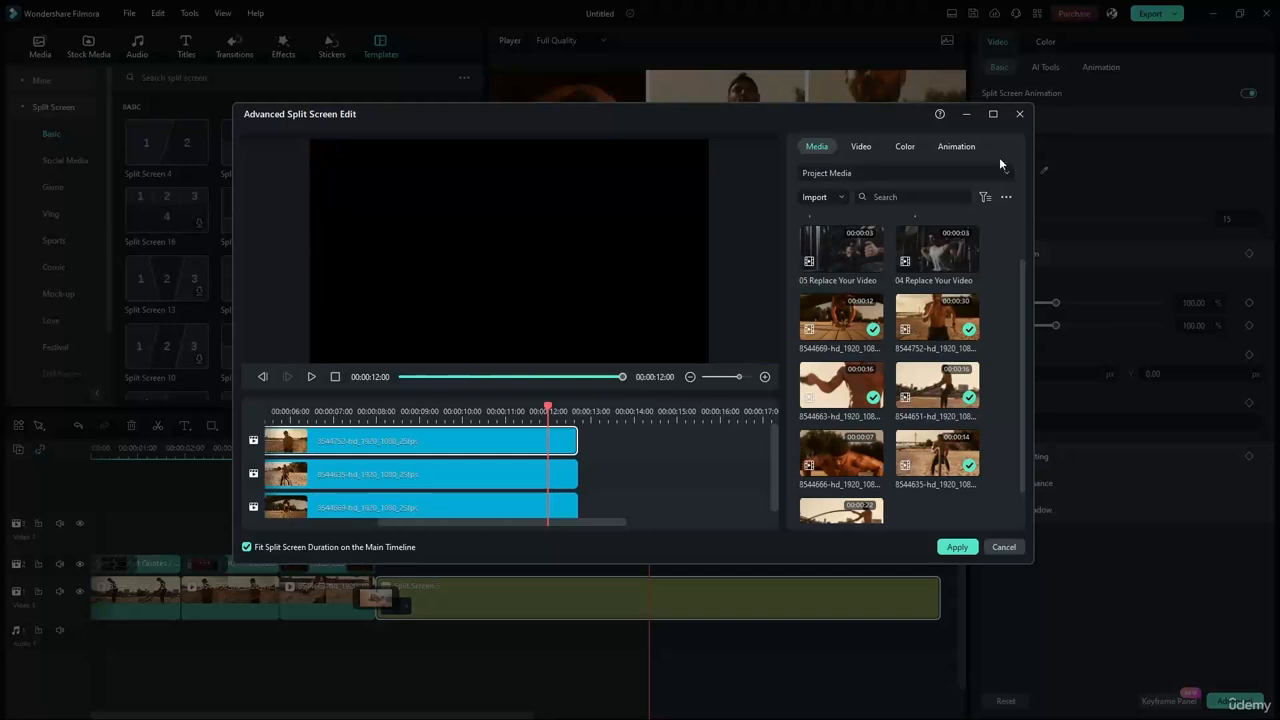
{"action": "left_click", "coordinate": [954, 547]}
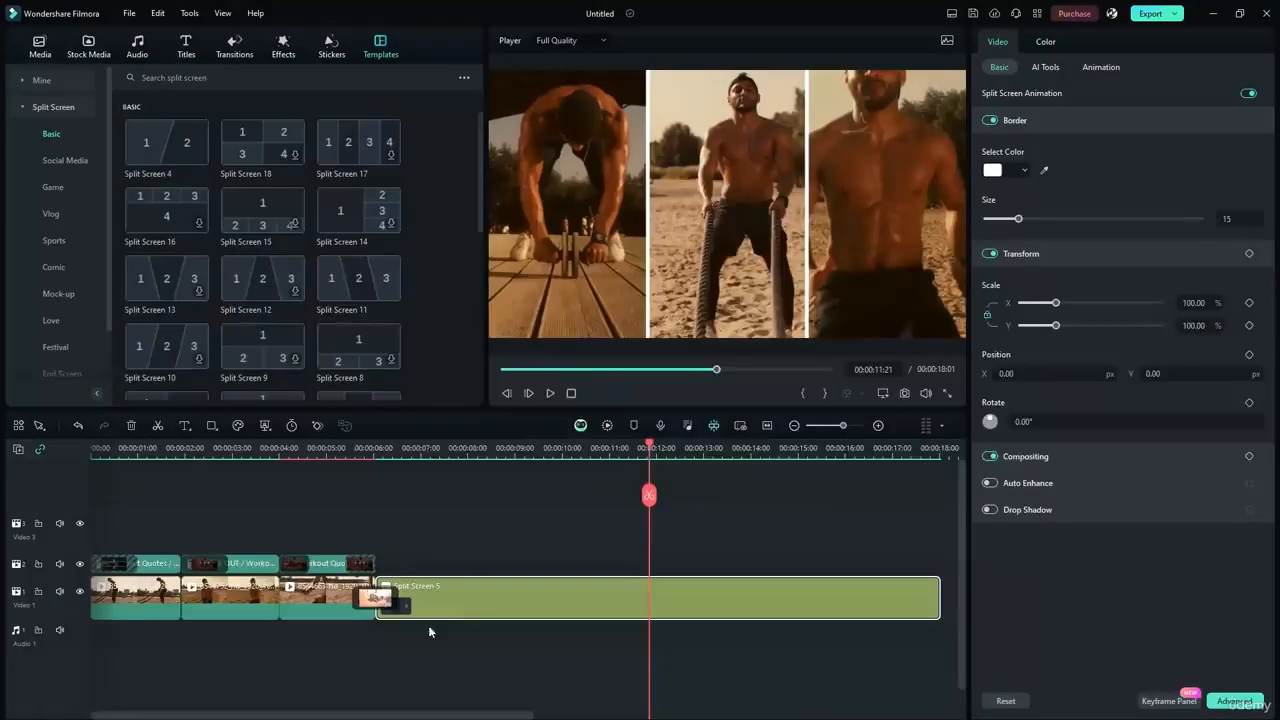
Add the Energy Movement-AI Music track from the motivation results to the first audio track at the start of the timeline.
{"action": "left_click_drag", "start_coordinate": [648, 446], "coordinate": [0, 476]}
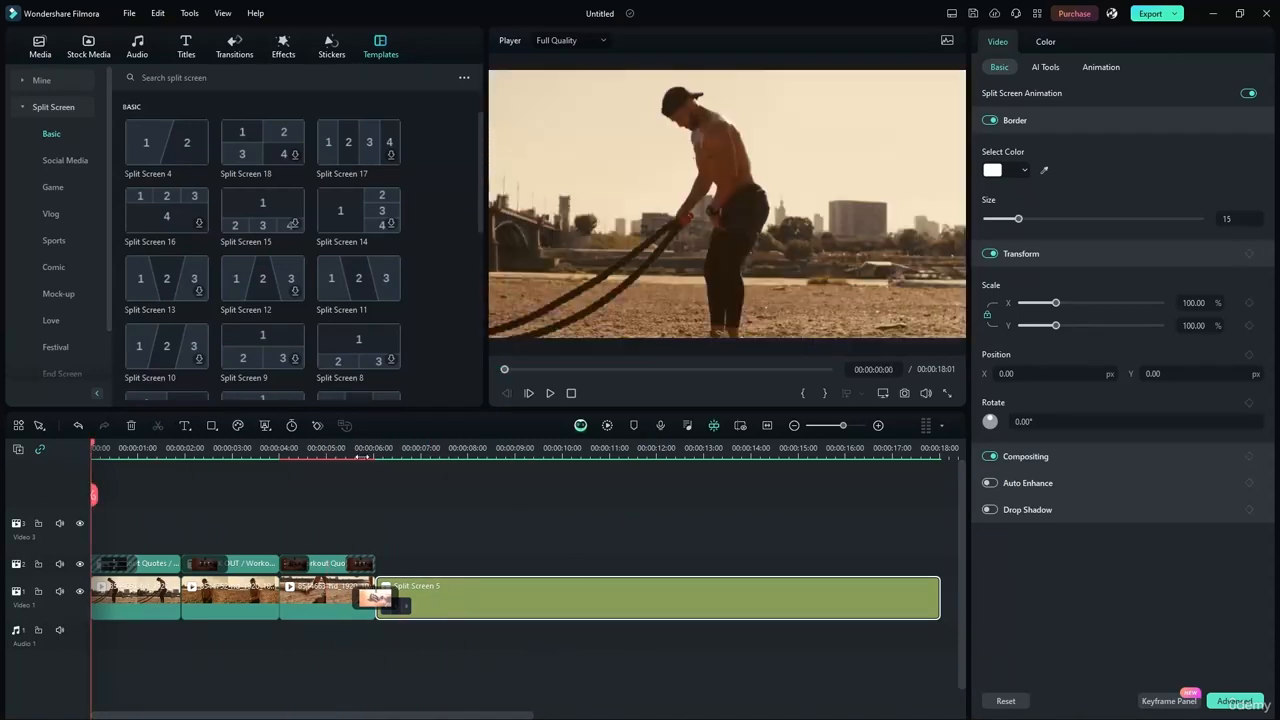
{"action": "left_click", "coordinate": [131, 50]}
{"action": "left_click", "coordinate": [25, 161]}
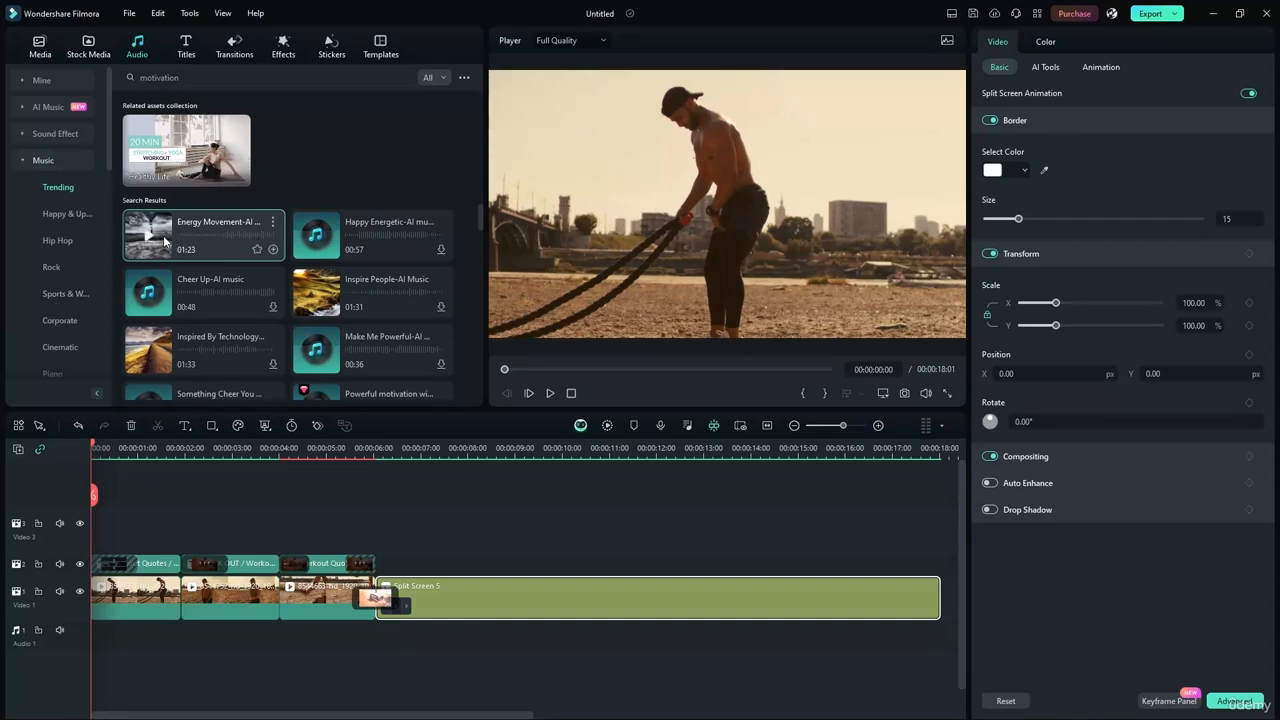
{"action": "left_click_drag", "start_coordinate": [163, 235], "coordinate": [104, 635]}
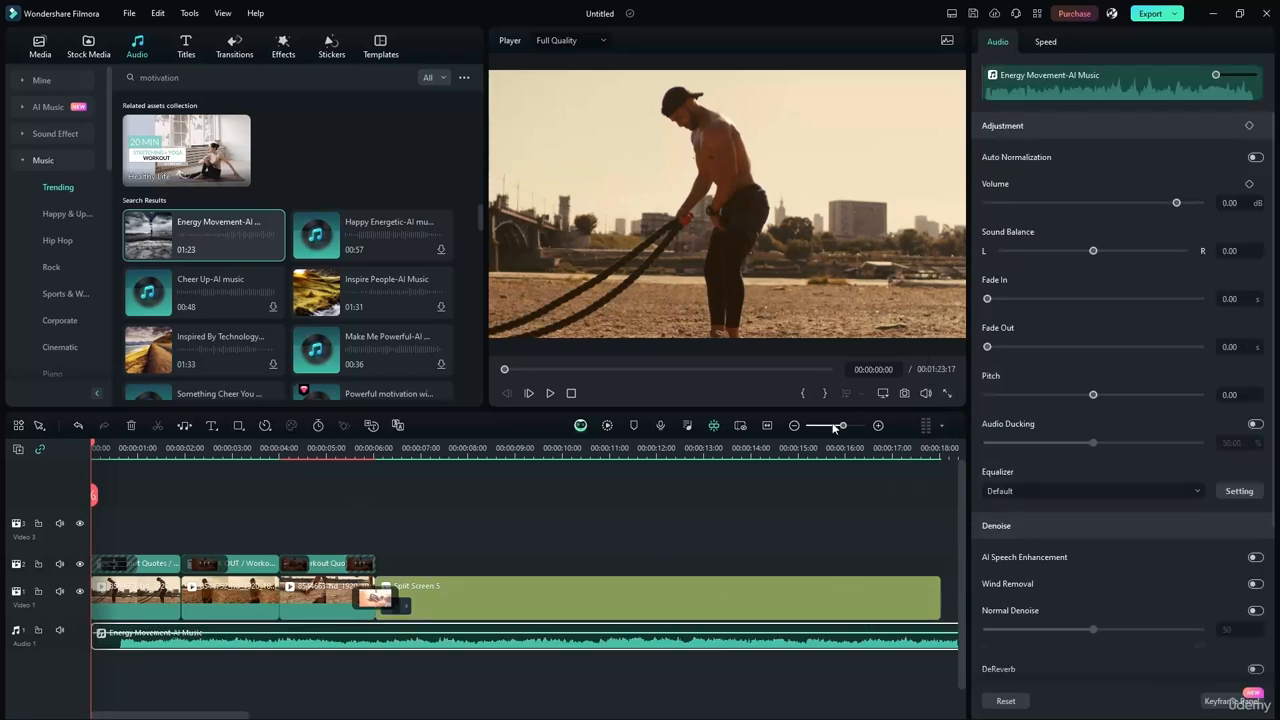
Play the sequence with the background music from the start until just before the split screen ends.
{"action": "left_click", "coordinate": [767, 425]}
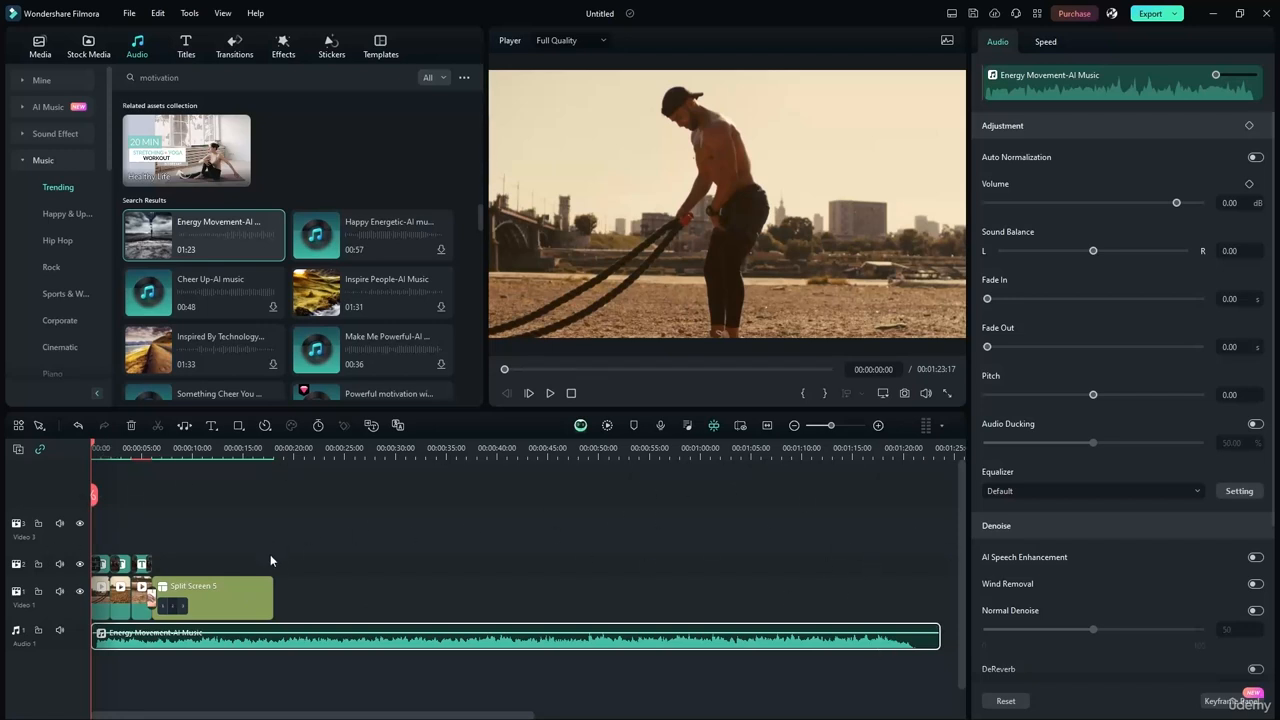
{"action": "scroll", "coordinate": [270, 554], "scroll_direction": "up", "scroll_amount": 5}
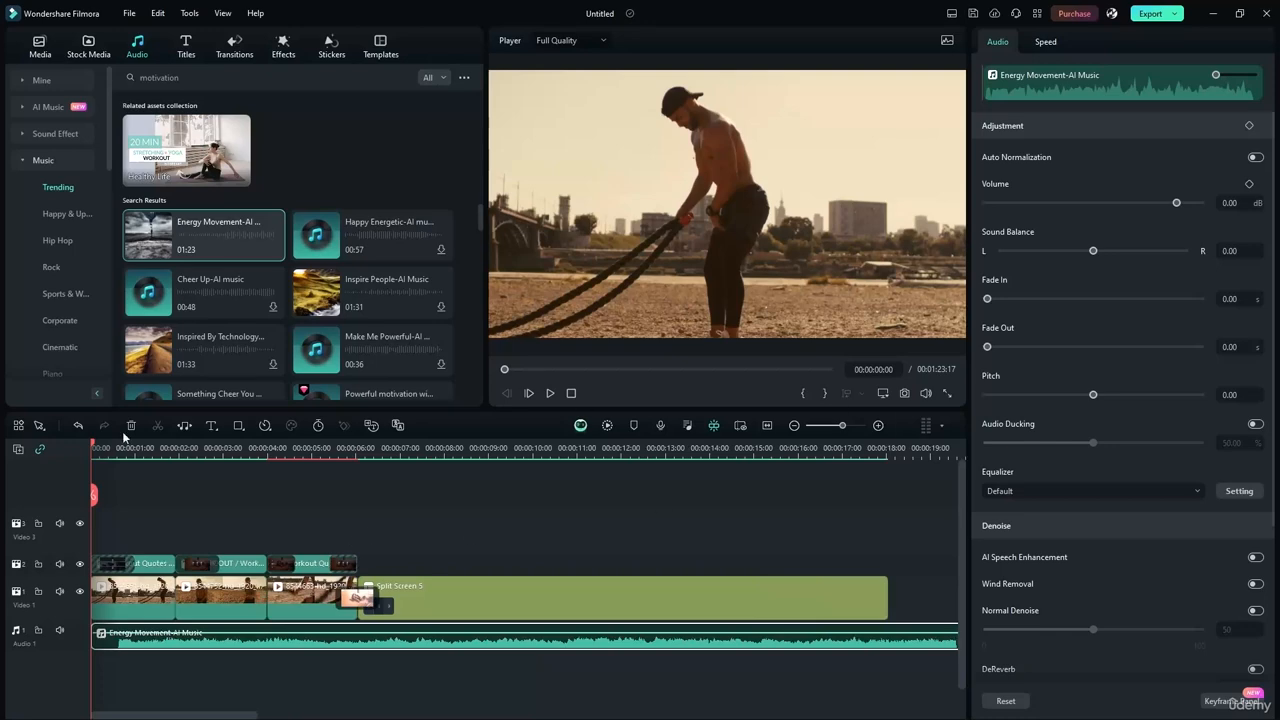
{"action": "left_click", "coordinate": [551, 394]}
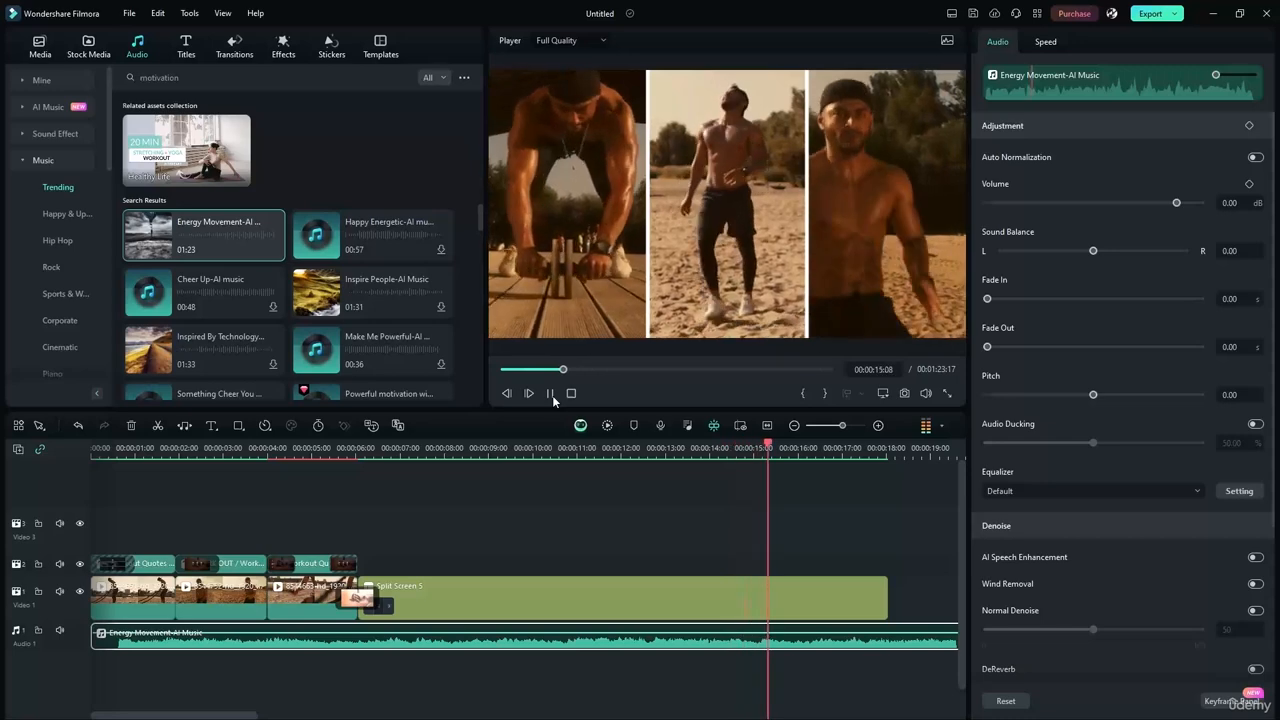
{"action": "left_click", "coordinate": [550, 393]}
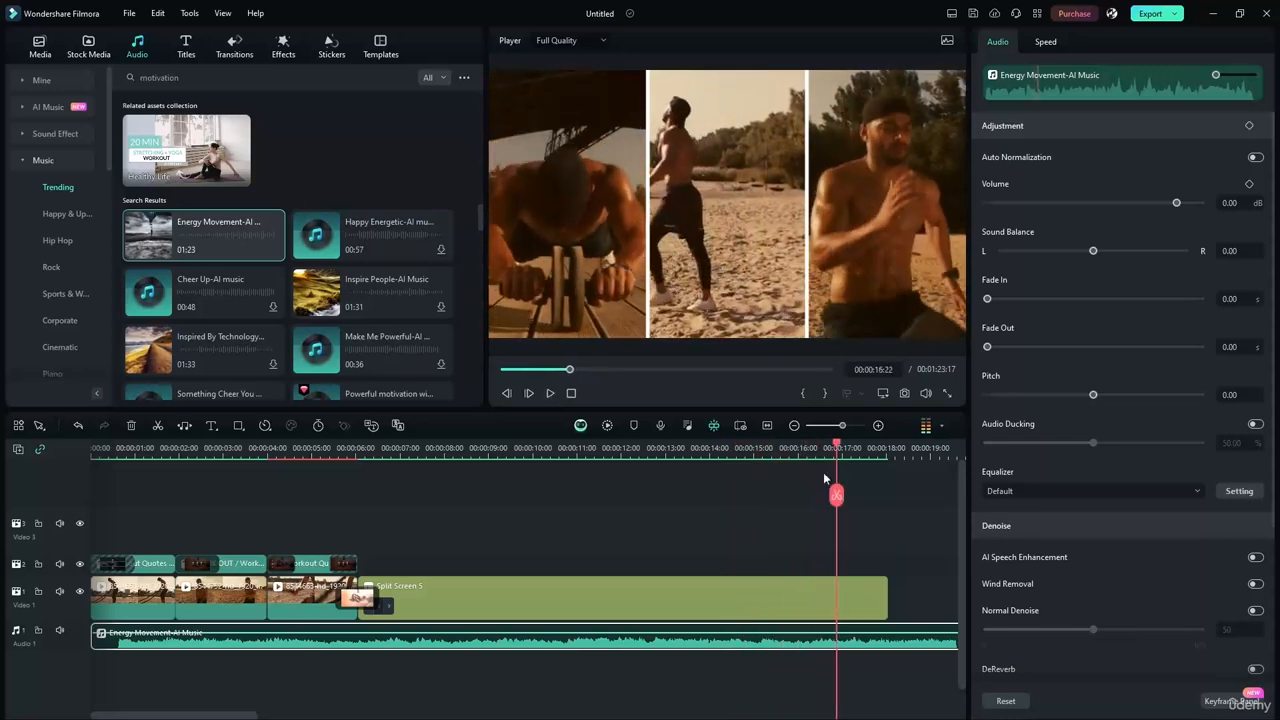
Add a rectangle shape at 00:00:08:06 and place it over the split screen's left panel.
{"action": "left_click_drag", "start_coordinate": [841, 447], "coordinate": [454, 447]}
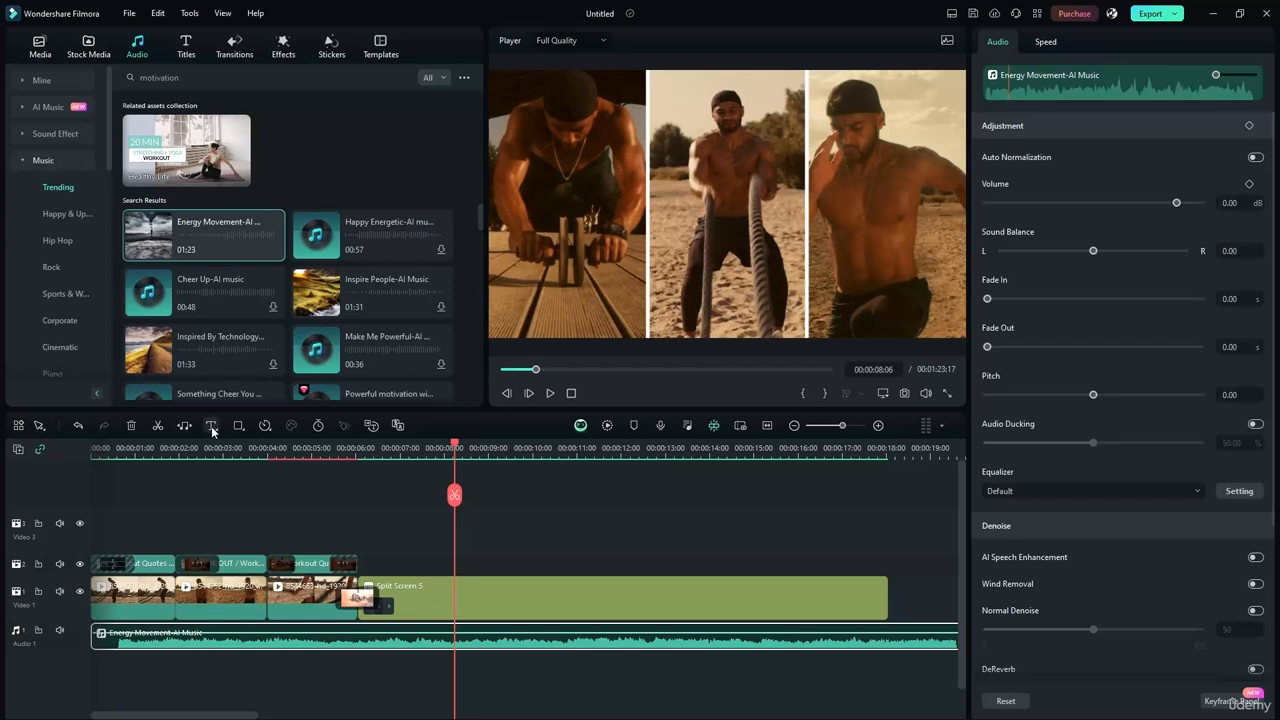
{"action": "mouse_move", "coordinate": [236, 429]}
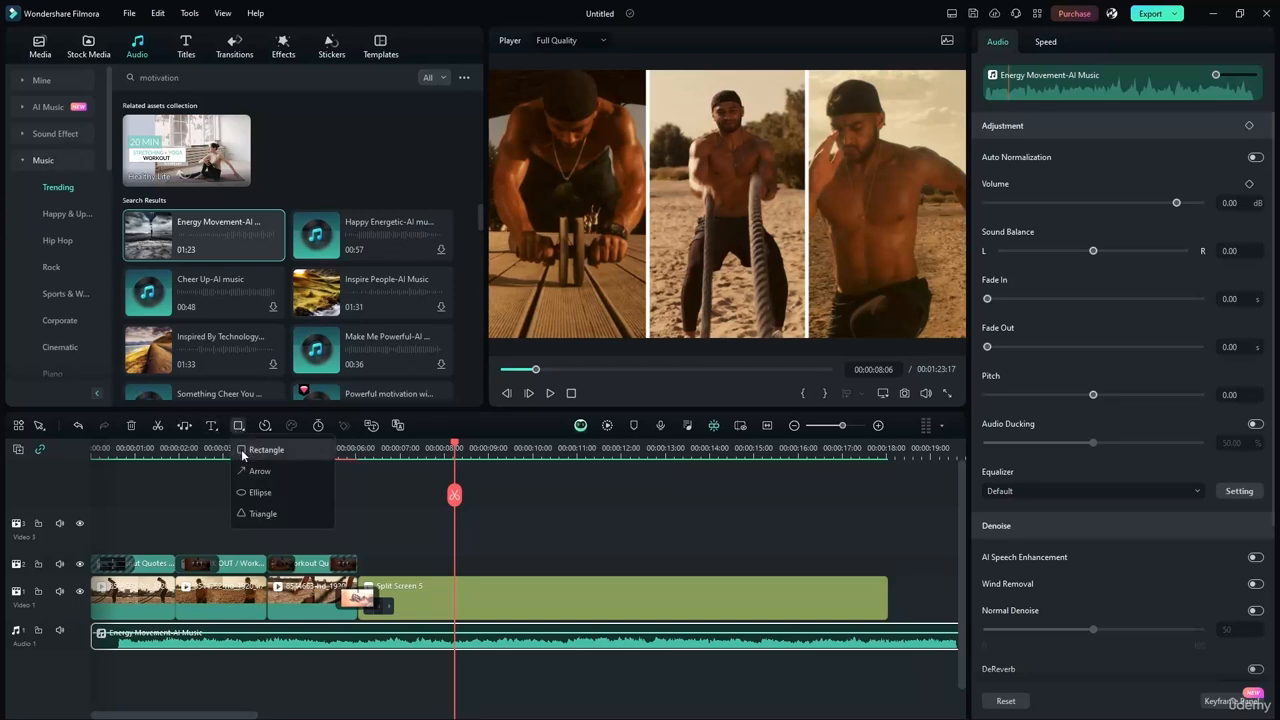
{"action": "left_click", "coordinate": [244, 452]}
{"action": "mouse_move", "coordinate": [628, 281]}
{"action": "left_mouse_down"}
{"action": "mouse_move", "coordinate": [620, 290]}
{"action": "mouse_move", "coordinate": [537, 145]}
{"action": "left_mouse_up"}
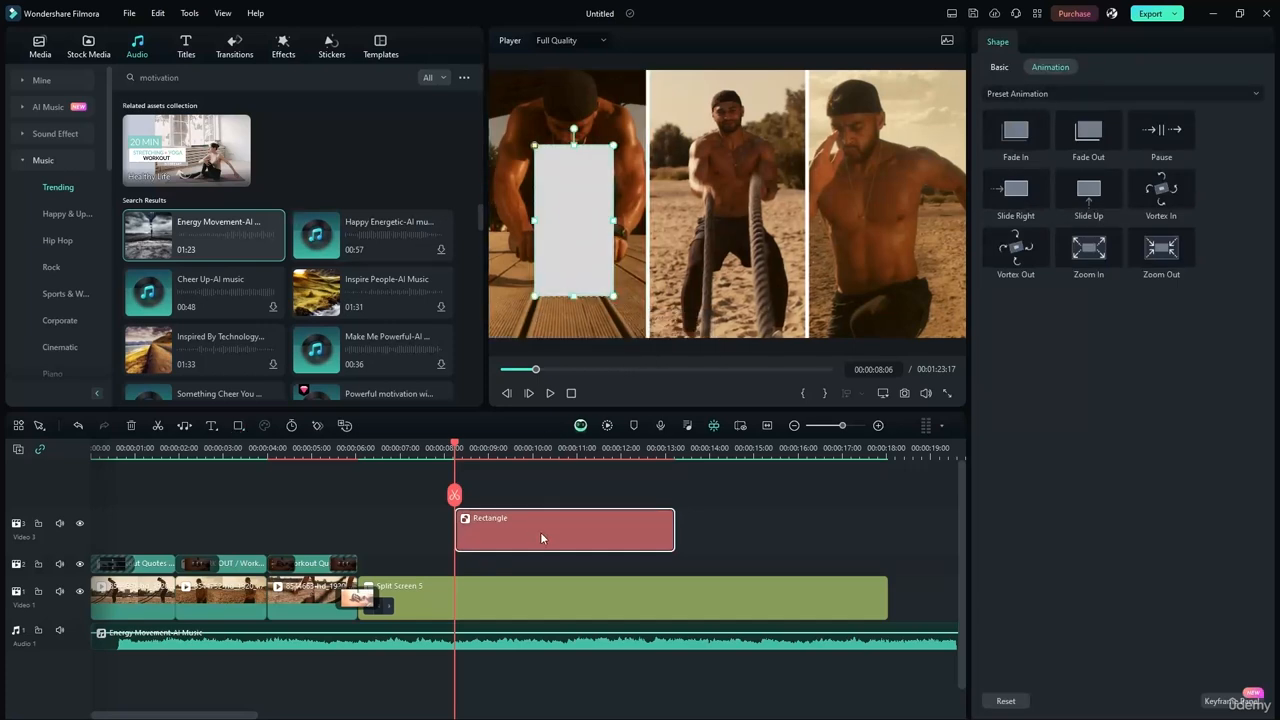
Resize the rectangle to fill the split screen's left panel and move its clip to the second video track at the split screen's start.
{"action": "left_click_drag", "start_coordinate": [570, 257], "coordinate": [528, 172]}
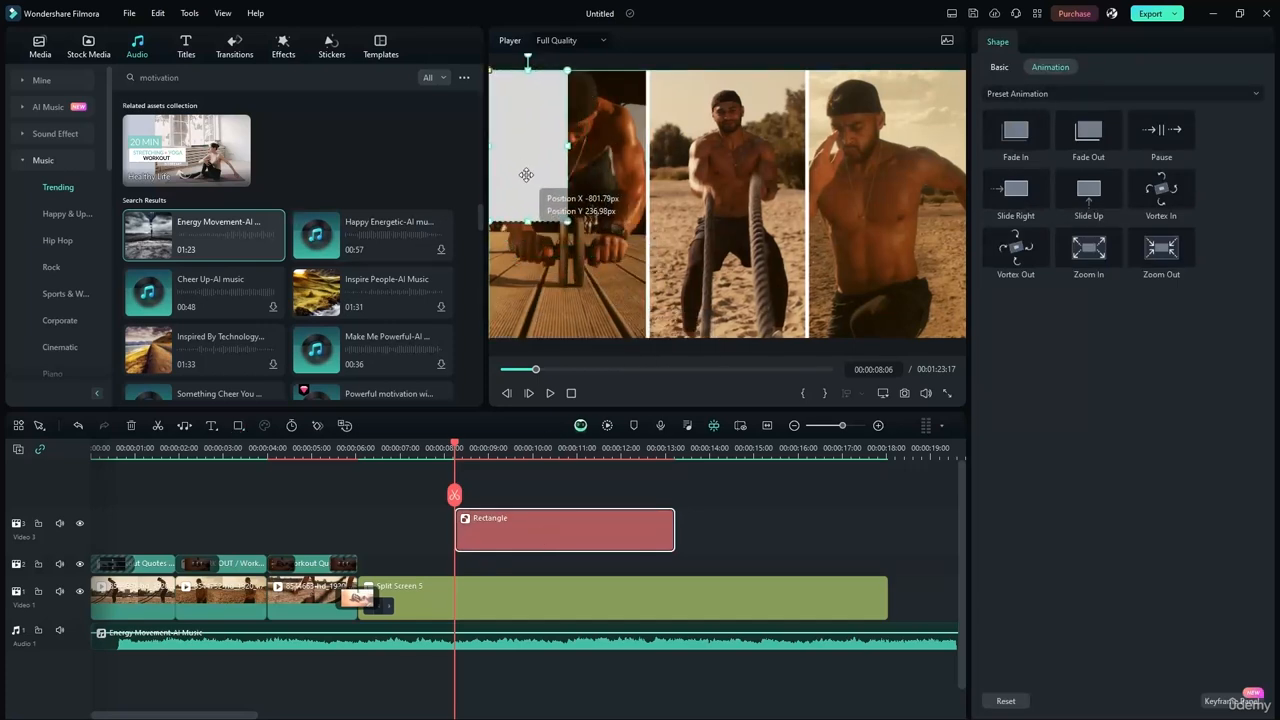
{"action": "left_click_drag", "start_coordinate": [569, 219], "coordinate": [613, 309]}
{"action": "left_click_drag", "start_coordinate": [613, 190], "coordinate": [648, 190]}
{"action": "left_click_drag", "start_coordinate": [567, 310], "coordinate": [568, 338]}
{"action": "left_click_drag", "start_coordinate": [559, 524], "coordinate": [461, 562]}
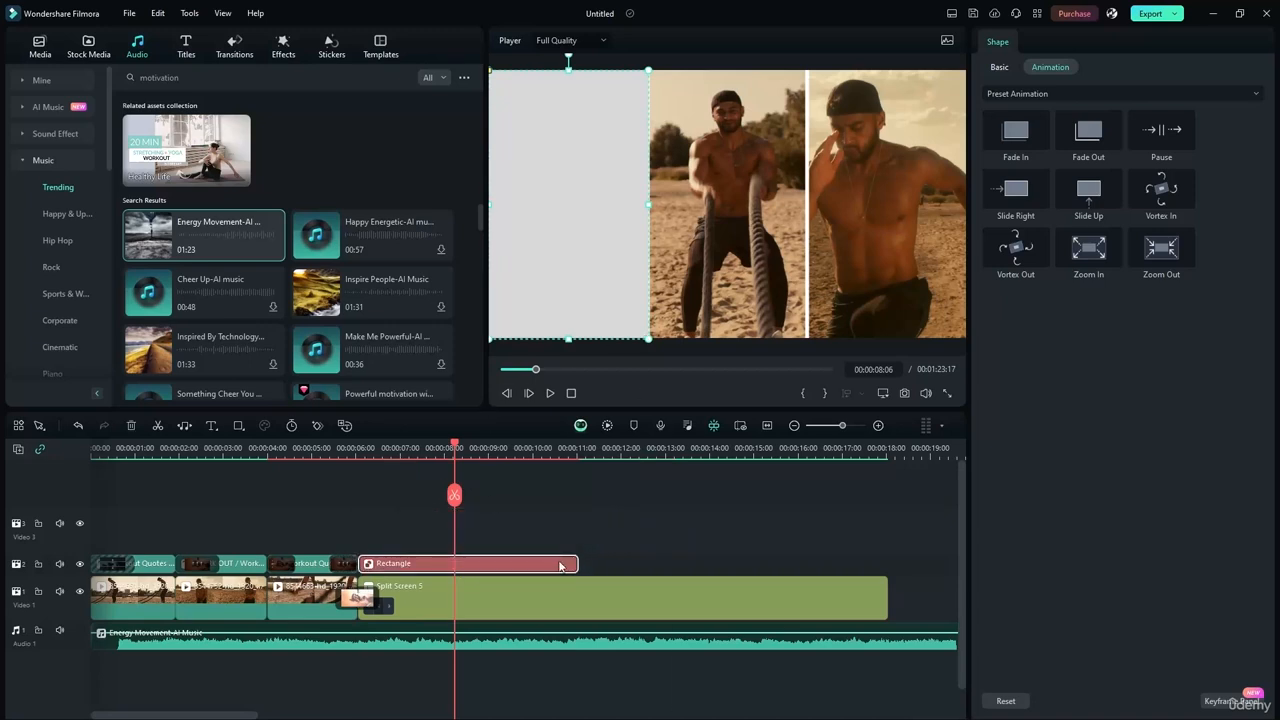
{"action": "mouse_move", "coordinate": [488, 562]}
{"action": "left_mouse_down"}
{"action": "mouse_move", "coordinate": [494, 515]}
{"action": "mouse_move", "coordinate": [486, 562]}
{"action": "left_mouse_up"}
{"action": "key", "text": "ctrl+v"}
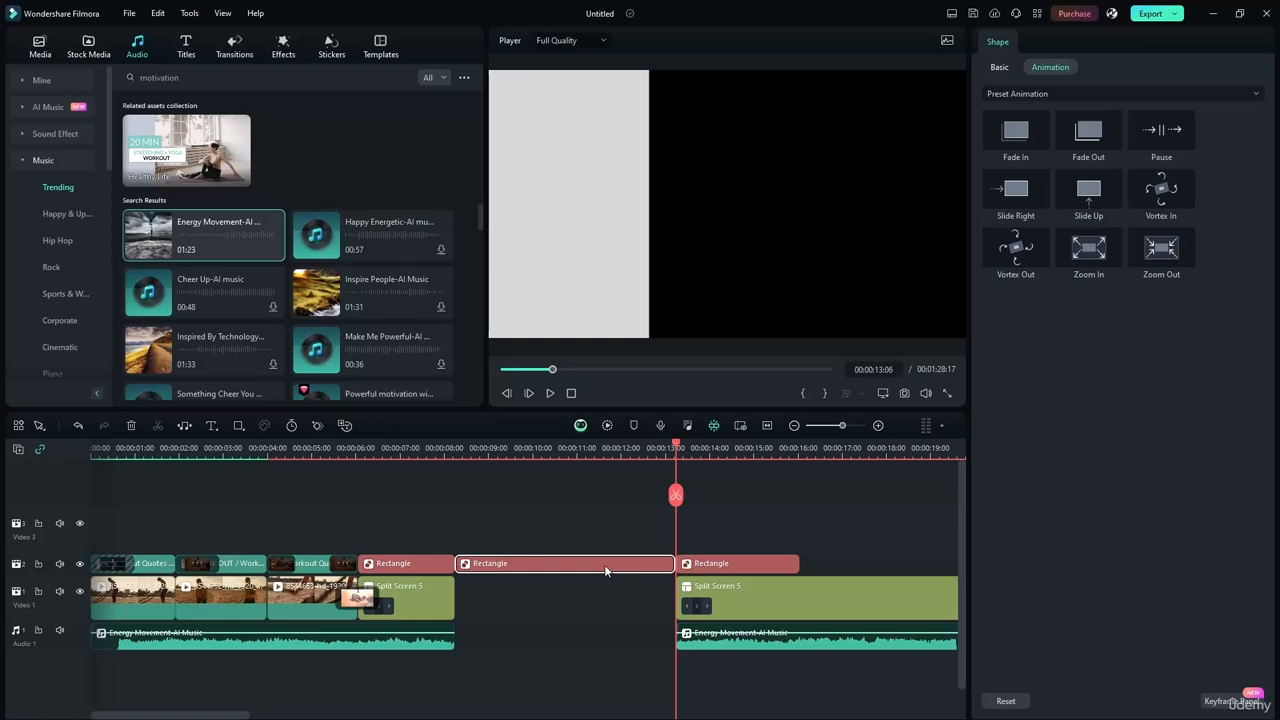
{"action": "left_click_drag", "start_coordinate": [605, 570], "coordinate": [606, 520]}
{"action": "left_click", "coordinate": [668, 566]}
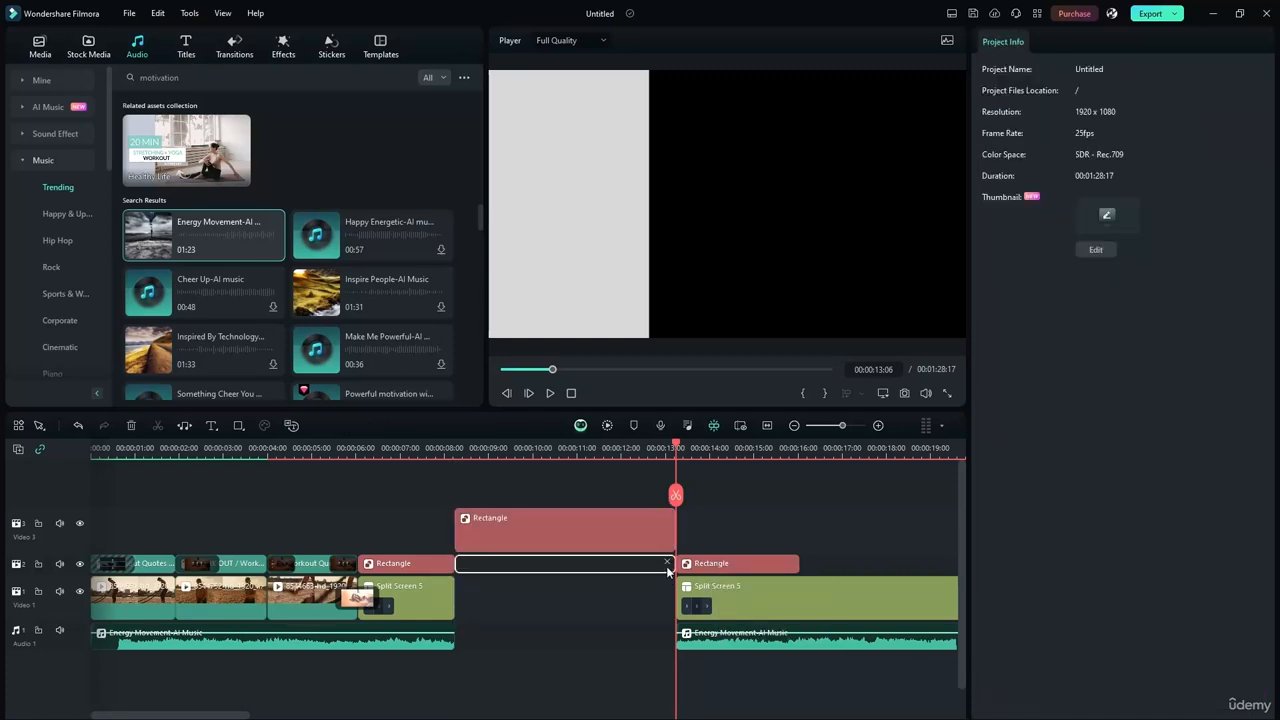
{"action": "left_click", "coordinate": [668, 564]}
{"action": "left_click", "coordinate": [642, 593]}
{"action": "left_click", "coordinate": [668, 584]}
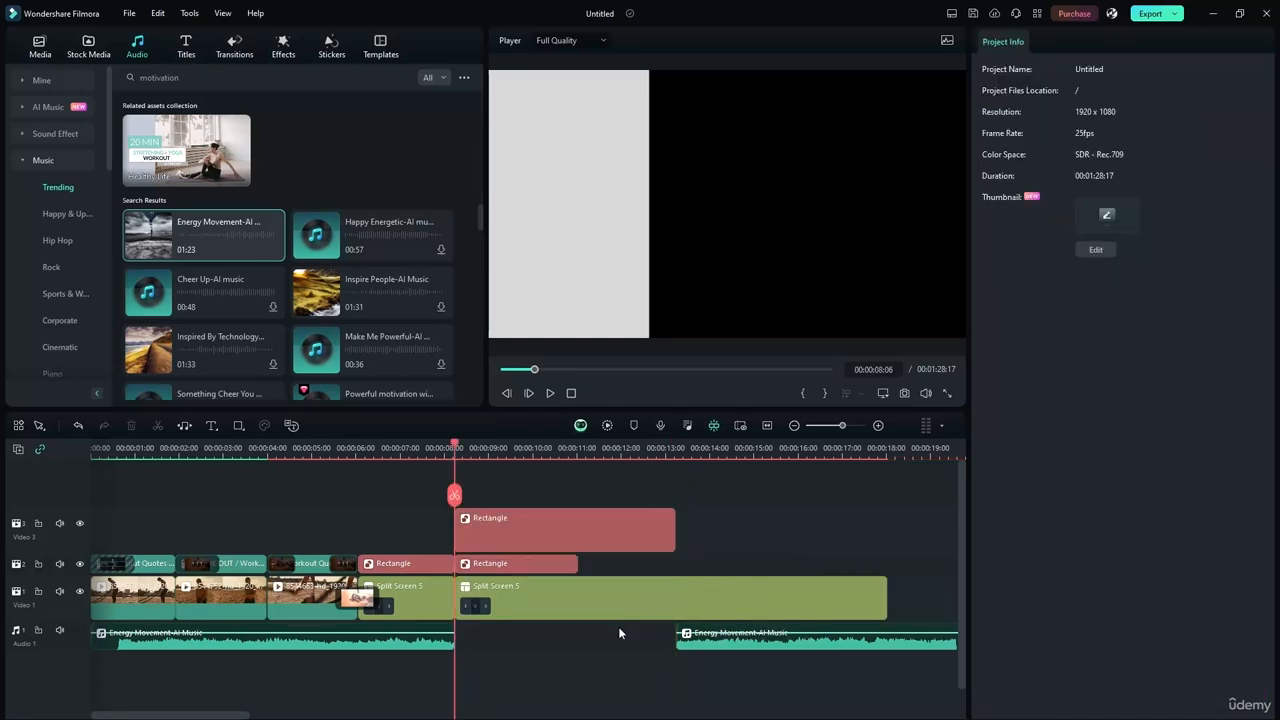
{"action": "left_click", "coordinate": [618, 628]}
{"action": "key", "text": "ctrl+z"}
{"action": "key", "text": "ctrl+z"}
{"action": "key", "text": "ctrl+z"}
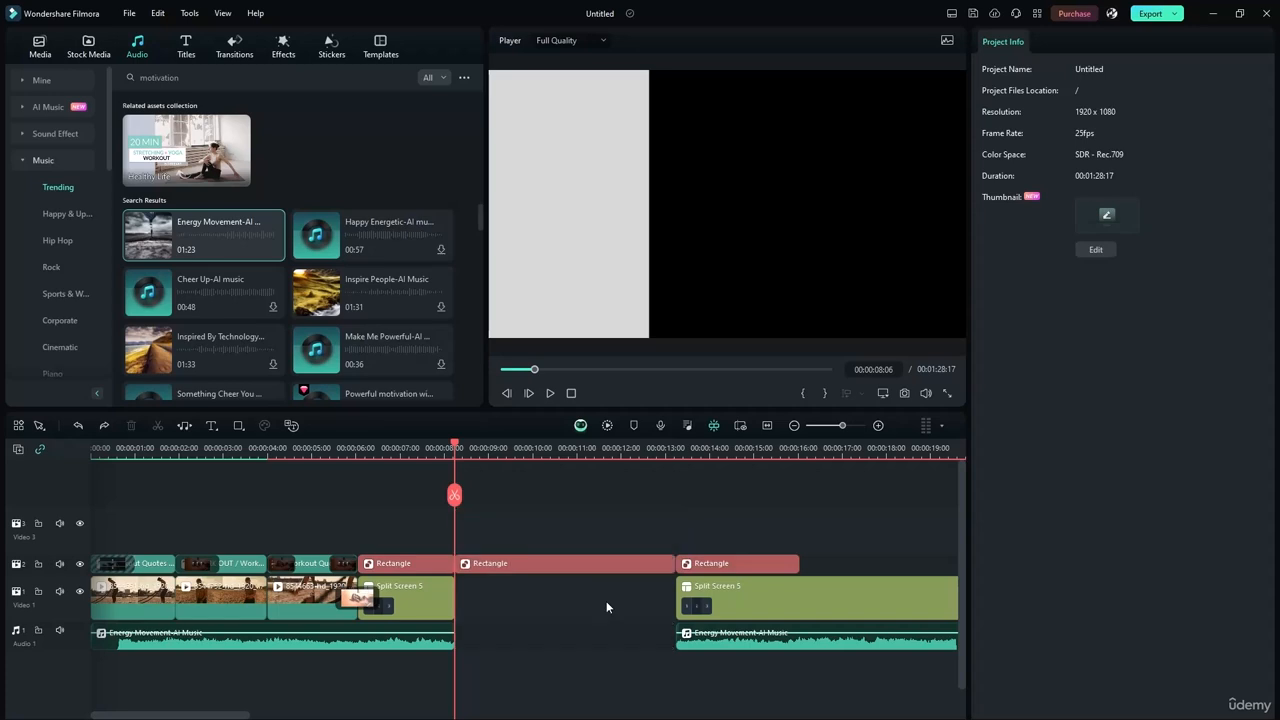
{"action": "key", "text": "ctrl+z"}
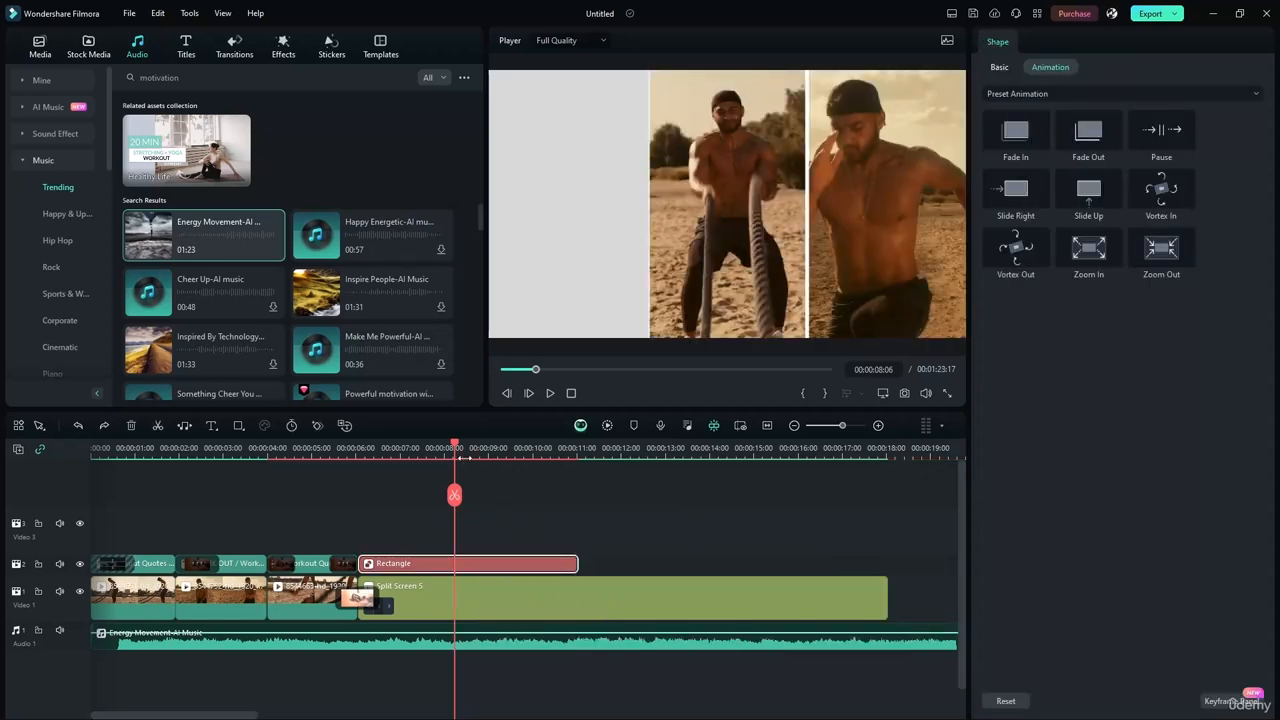
Paste two copies of the rectangle clip after the original on the second video track, closing the gaps between them.
{"action": "left_click", "coordinate": [590, 482]}
{"action": "key", "text": "ctrl+v"}
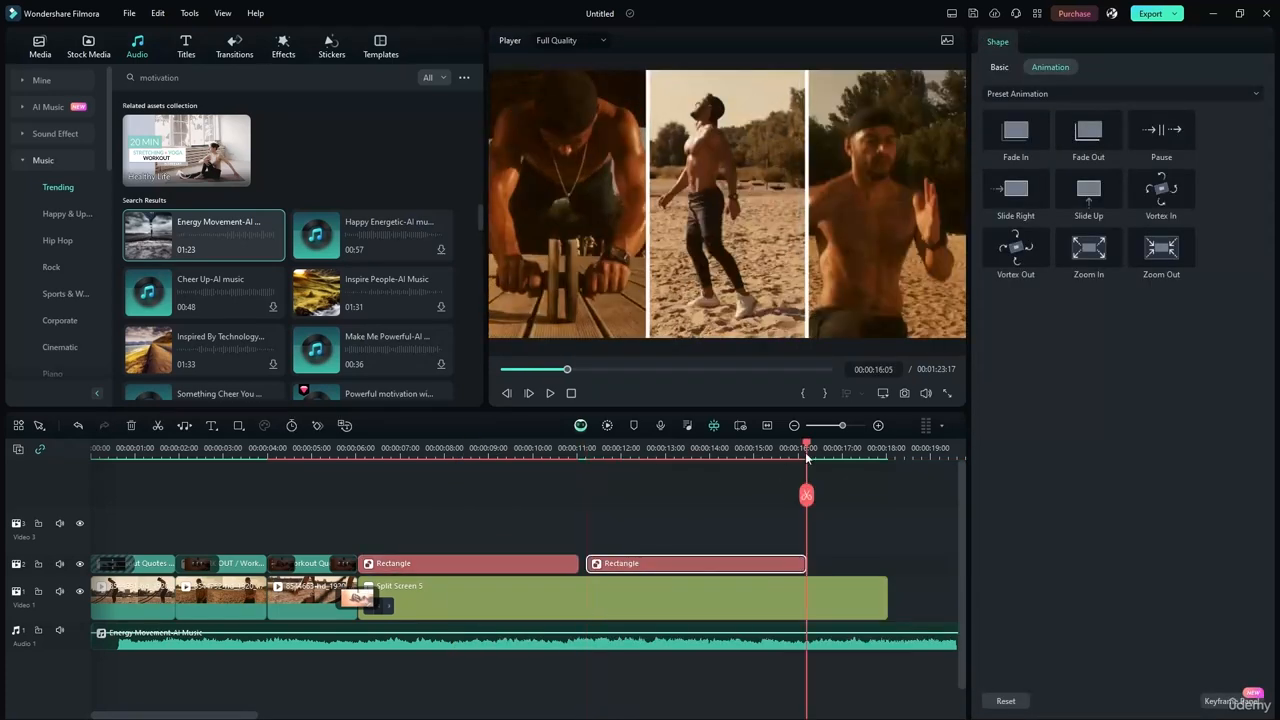
{"action": "key", "text": "ctrl+v"}
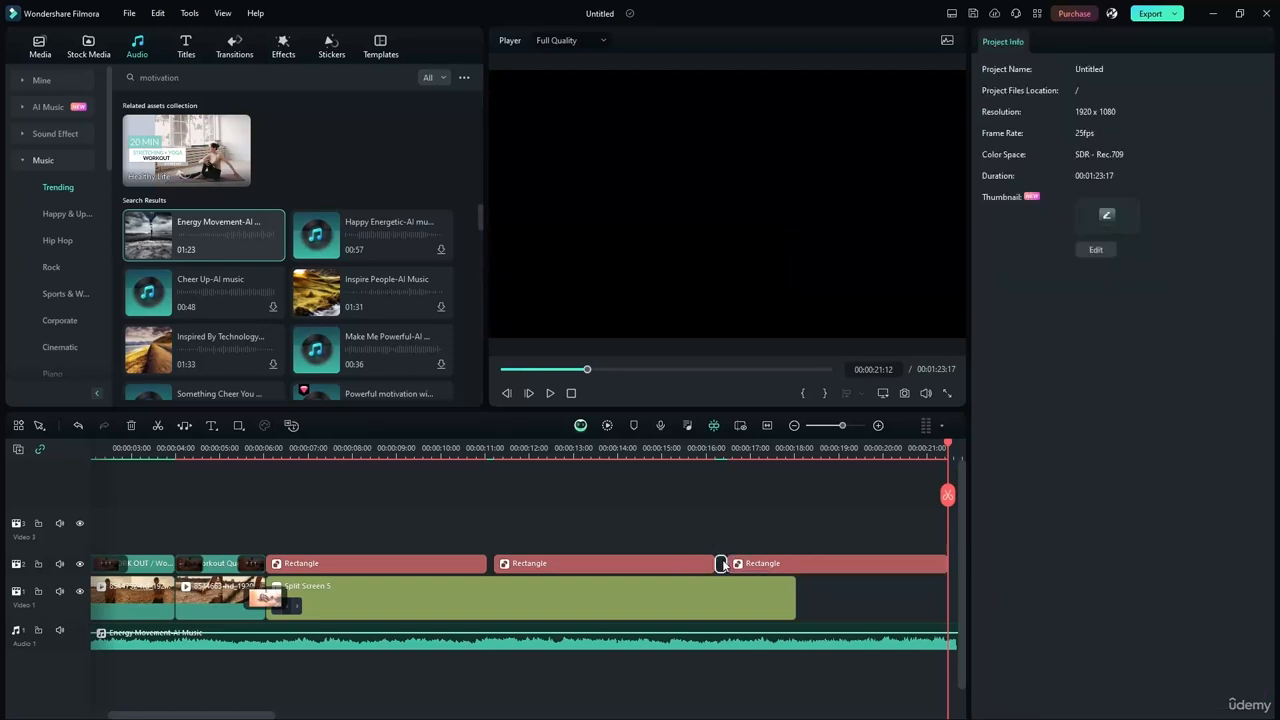
{"action": "left_click", "coordinate": [660, 566]}
{"action": "left_click_drag", "start_coordinate": [660, 566], "coordinate": [651, 567]}
{"action": "left_click_drag", "start_coordinate": [760, 567], "coordinate": [741, 567]}
{"action": "left_click", "coordinate": [528, 500]}
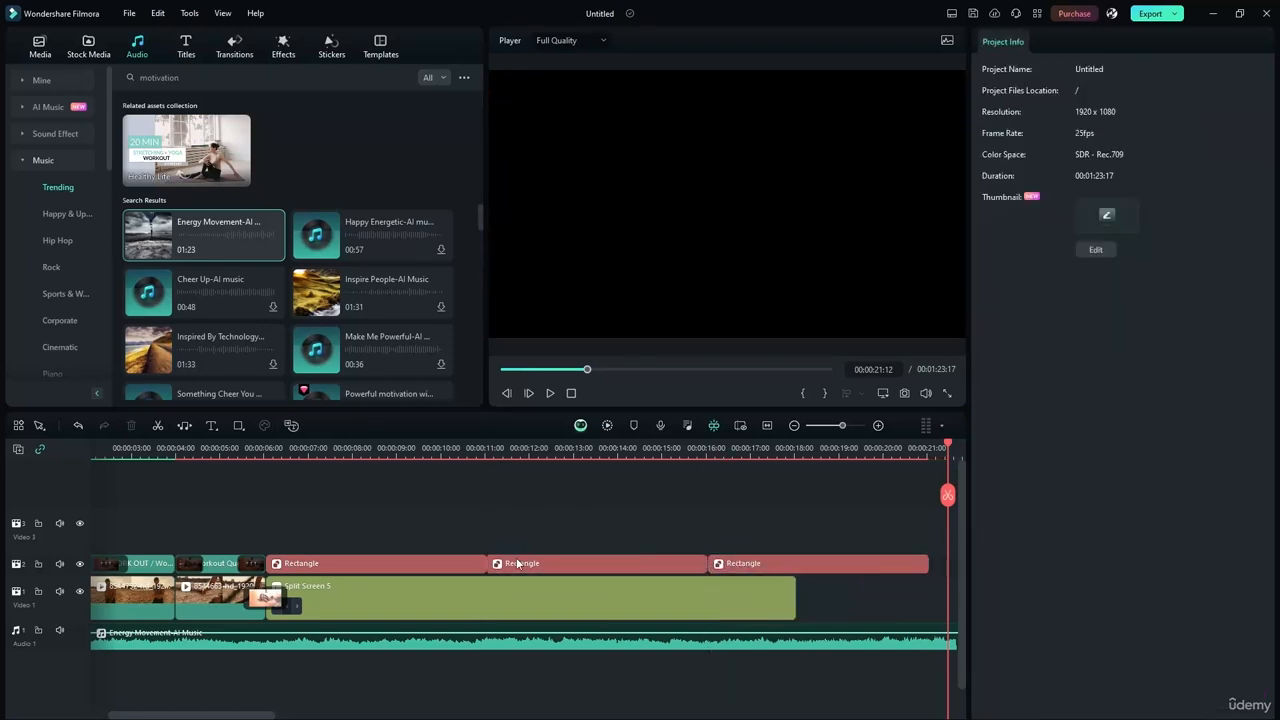
Stack the two rectangle copies on the third and fourth video tracks above the original and reduce the third track's height.
{"action": "left_click_drag", "start_coordinate": [517, 564], "coordinate": [296, 531]}
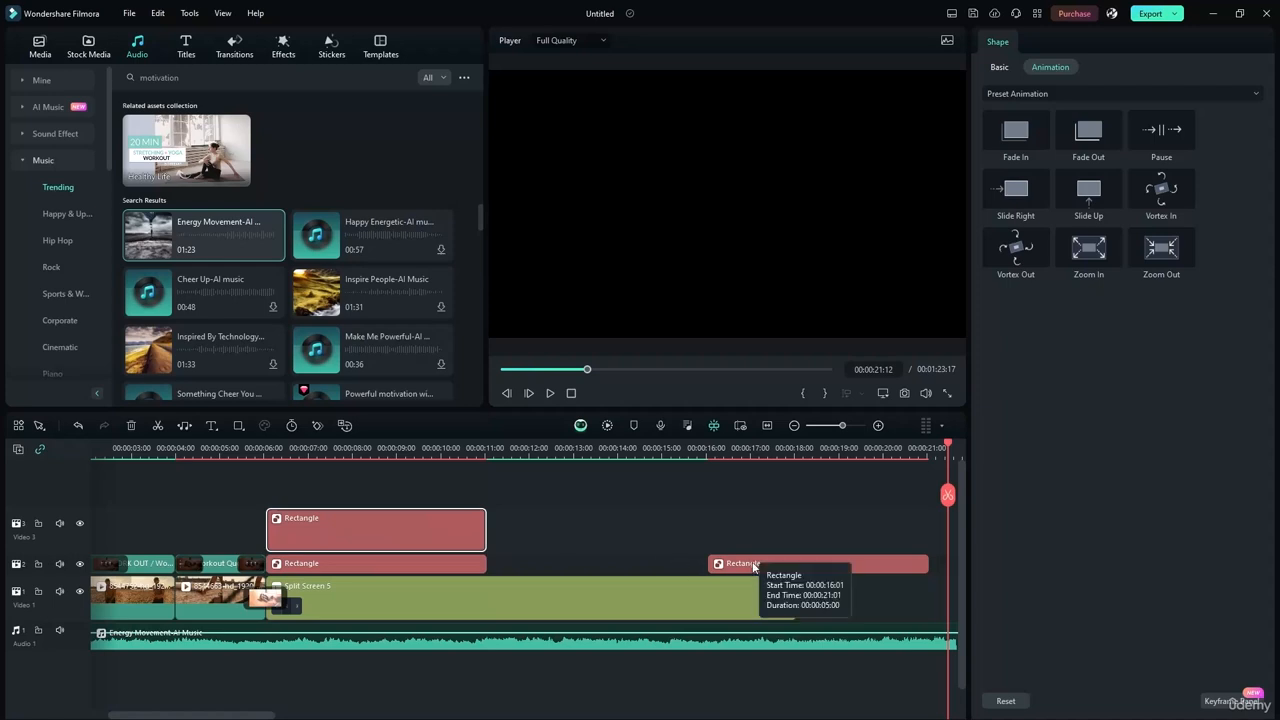
{"action": "left_click_drag", "start_coordinate": [753, 566], "coordinate": [309, 478]}
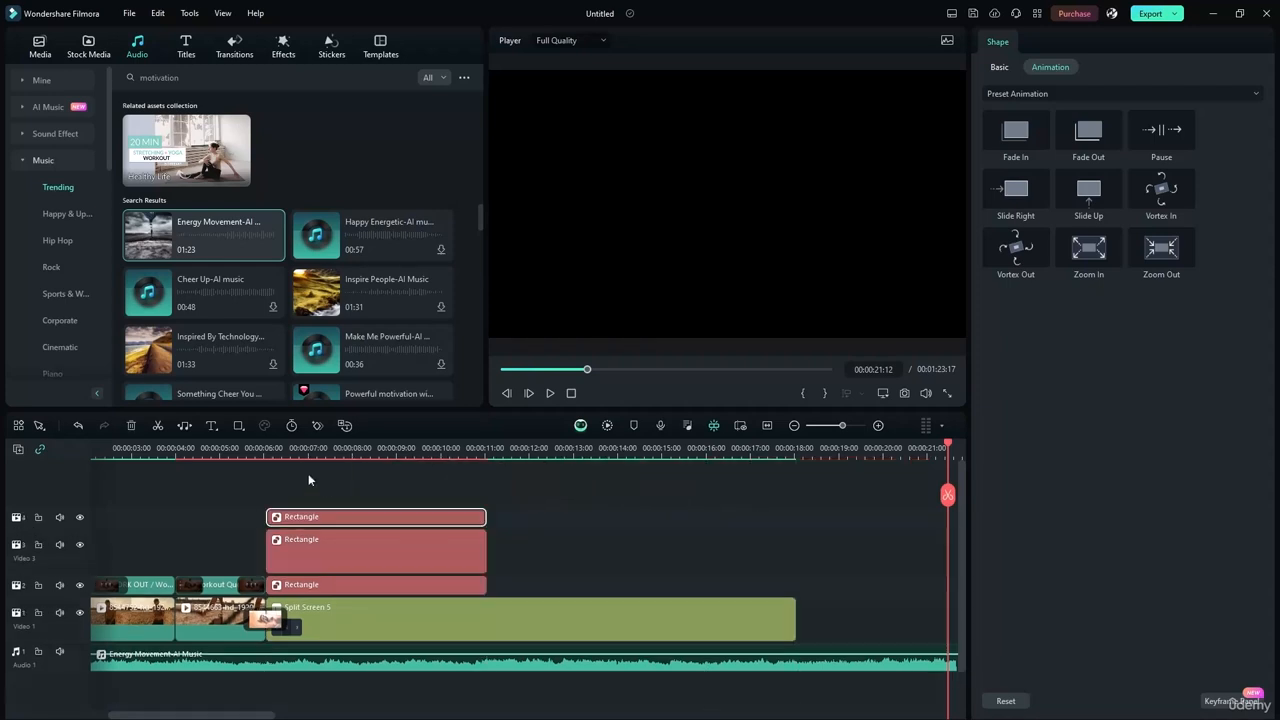
{"action": "left_click", "coordinate": [393, 548]}
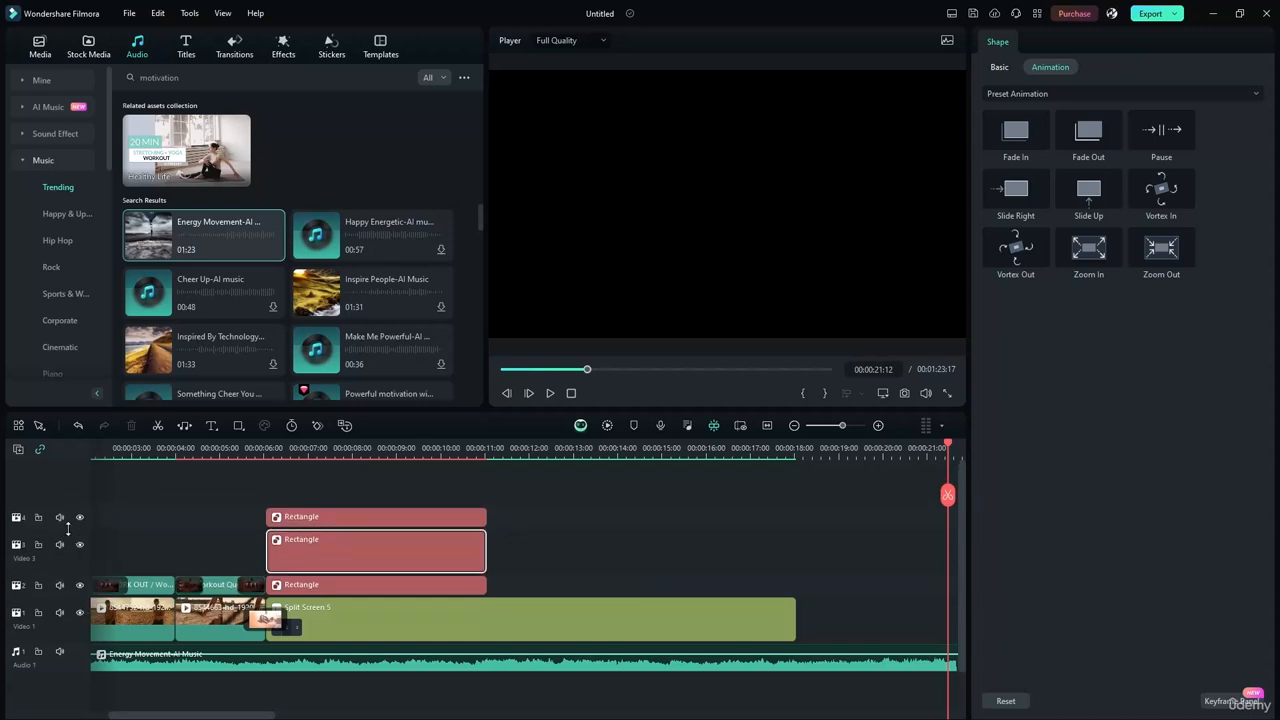
{"action": "left_click_drag", "start_coordinate": [68, 530], "coordinate": [66, 566]}
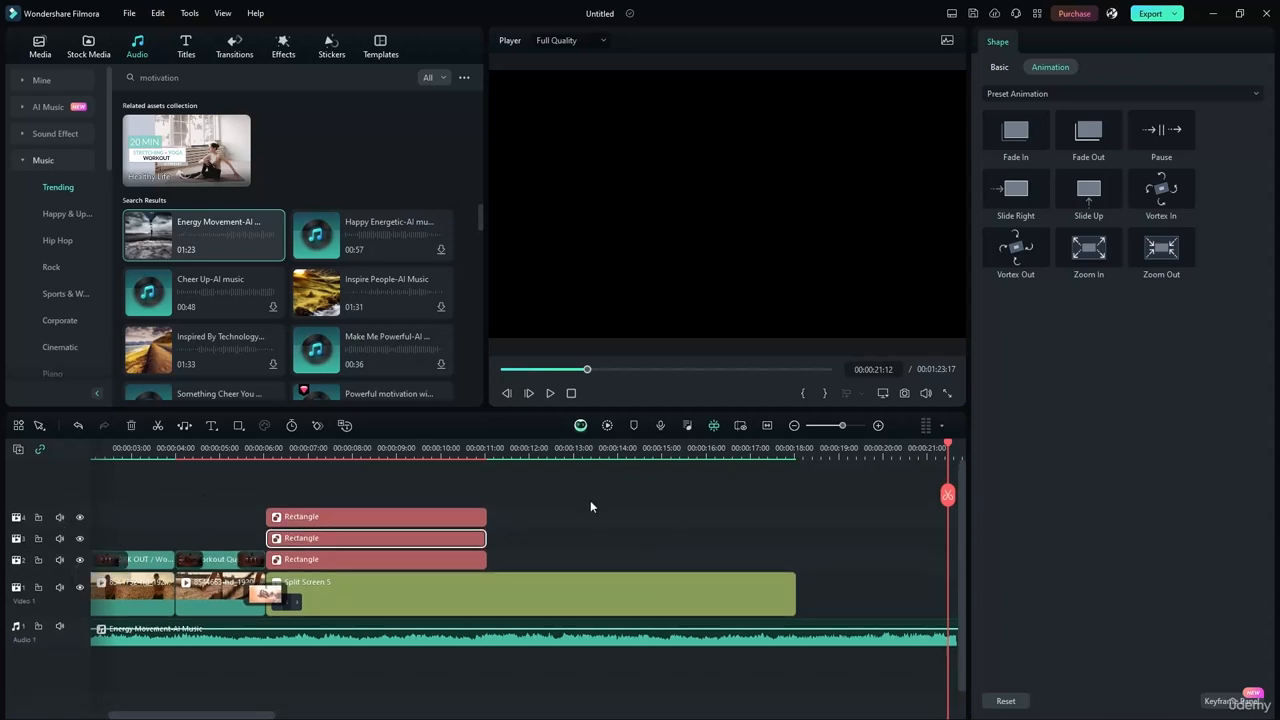
Extend all three stacked rectangle clips to the end of the Split Screen 5 clip.
{"action": "scroll", "coordinate": [590, 502], "scroll_direction": "down", "scroll_amount": 1}
{"action": "scroll", "coordinate": [590, 503], "scroll_direction": "up", "scroll_amount": 1}
{"action": "scroll", "coordinate": [590, 505], "scroll_direction": "up", "scroll_amount": 2}
{"action": "scroll", "coordinate": [590, 505], "scroll_direction": "down", "scroll_amount": 3}
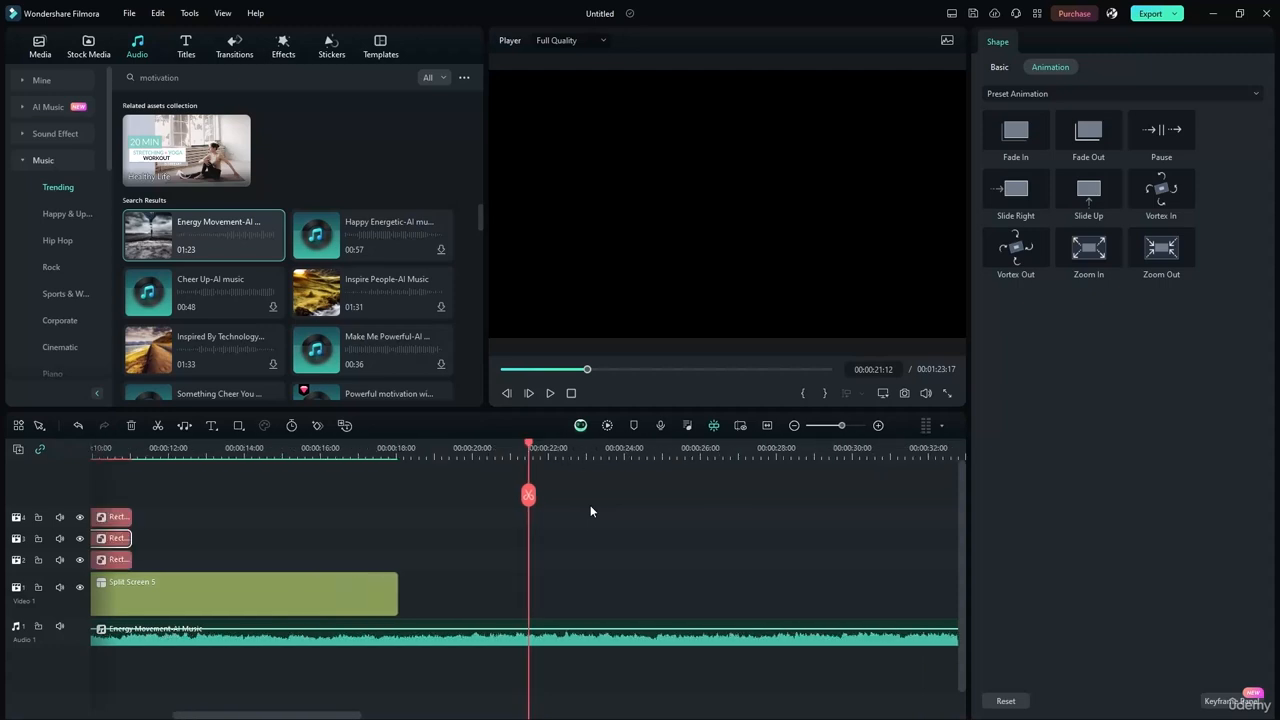
{"action": "scroll", "coordinate": [574, 500], "scroll_direction": "down", "scroll_amount": 2}
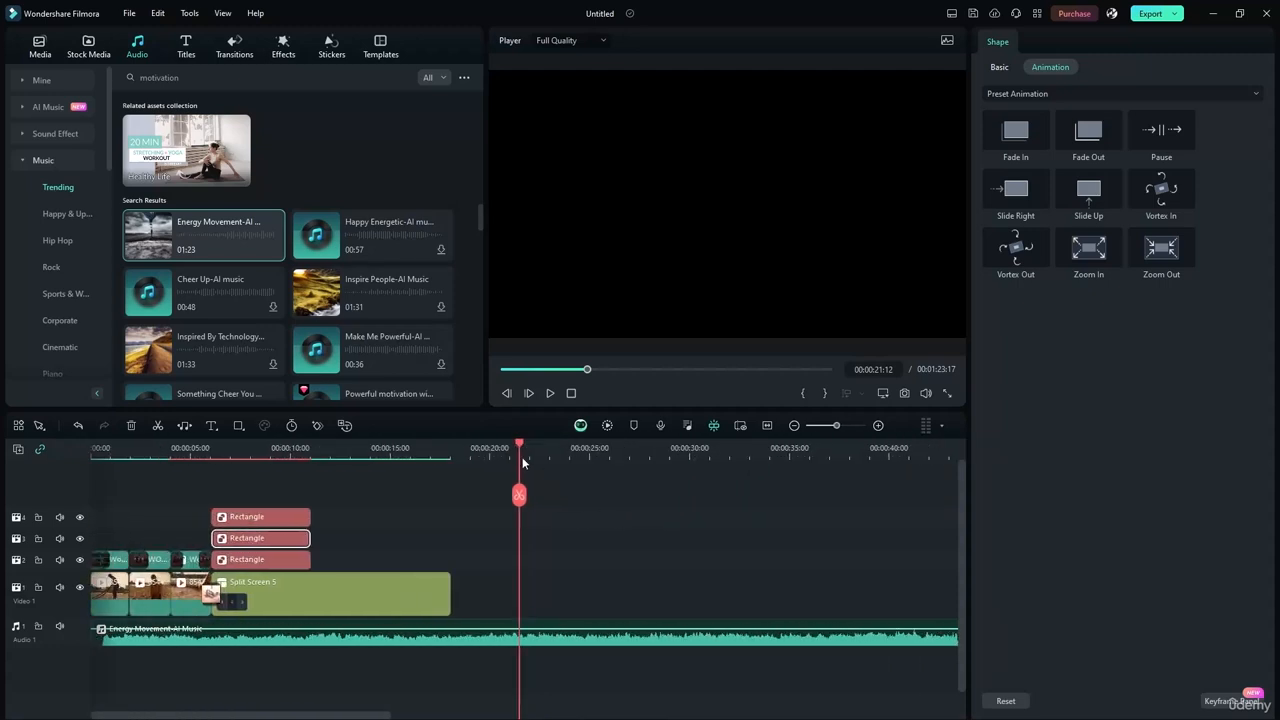
{"action": "left_click_drag", "start_coordinate": [514, 443], "coordinate": [196, 448]}
{"action": "scroll", "coordinate": [356, 526], "scroll_direction": "up", "scroll_amount": 3}
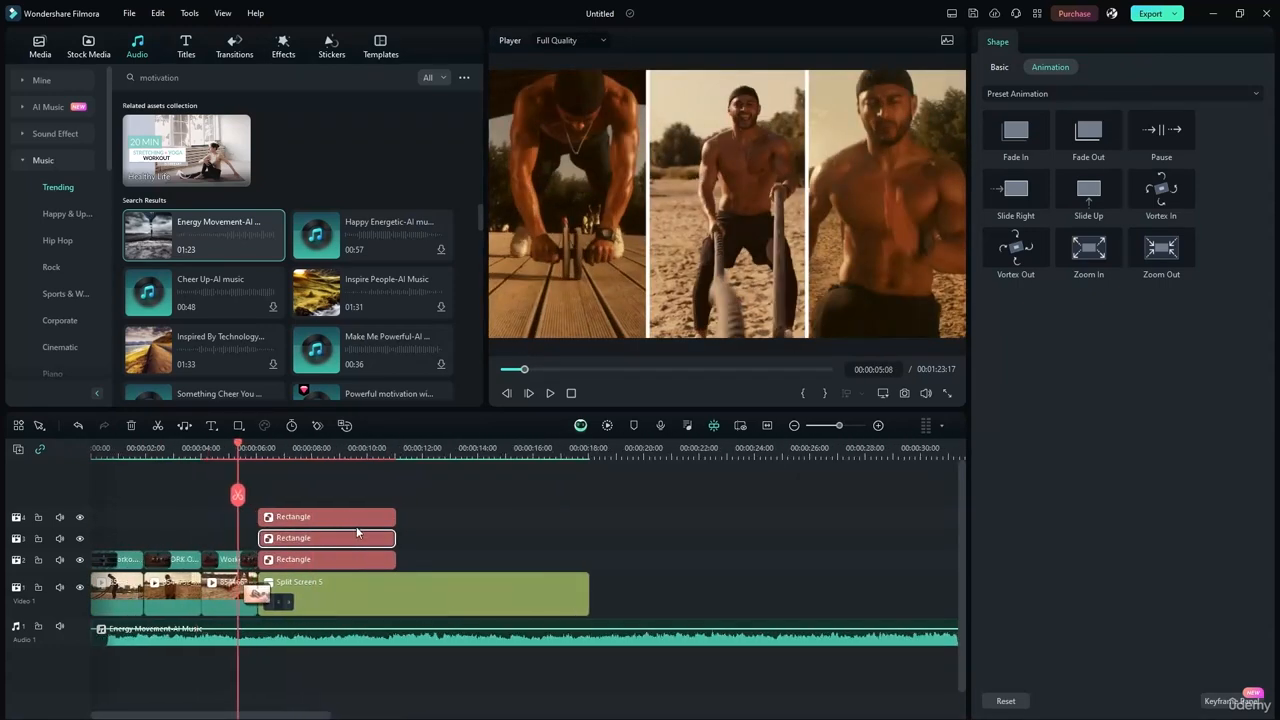
{"action": "left_click_drag", "start_coordinate": [693, 487], "coordinate": [586, 580]}
{"action": "left_click_drag", "start_coordinate": [677, 538], "coordinate": [915, 540]}
{"action": "scroll", "coordinate": [628, 529], "scroll_direction": "down", "scroll_amount": 3}
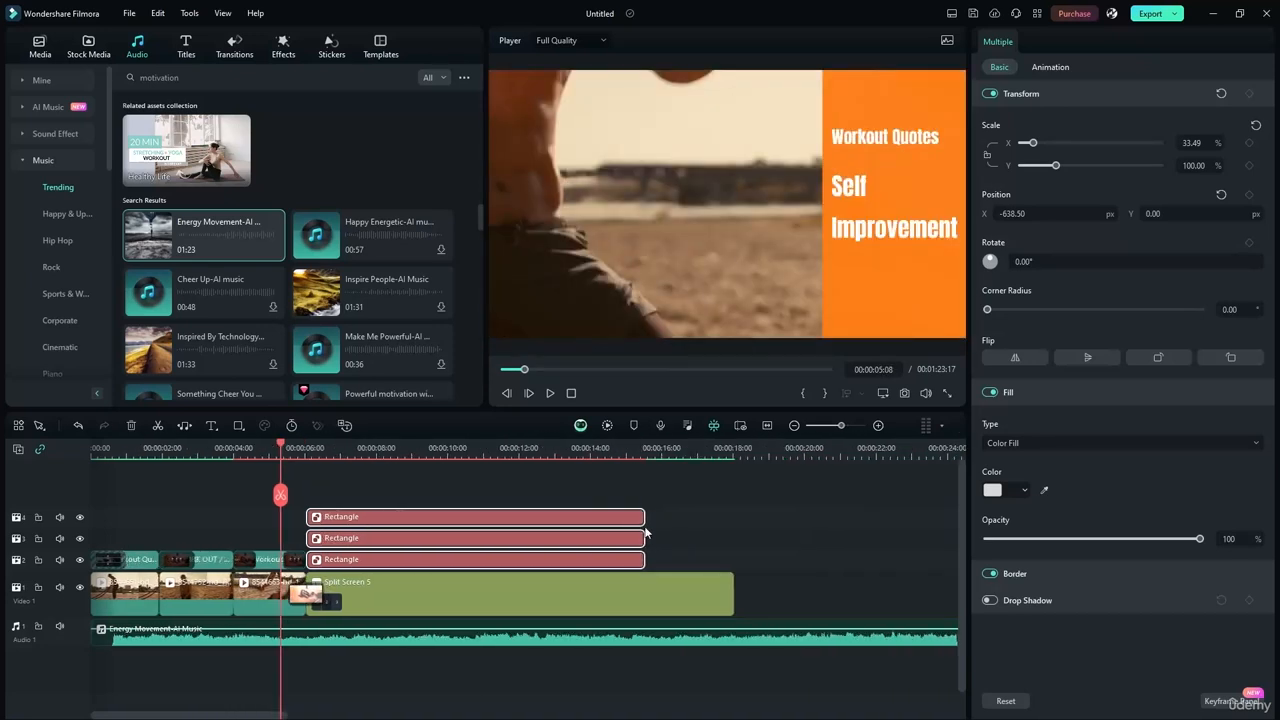
{"action": "left_click_drag", "start_coordinate": [645, 536], "coordinate": [733, 538]}
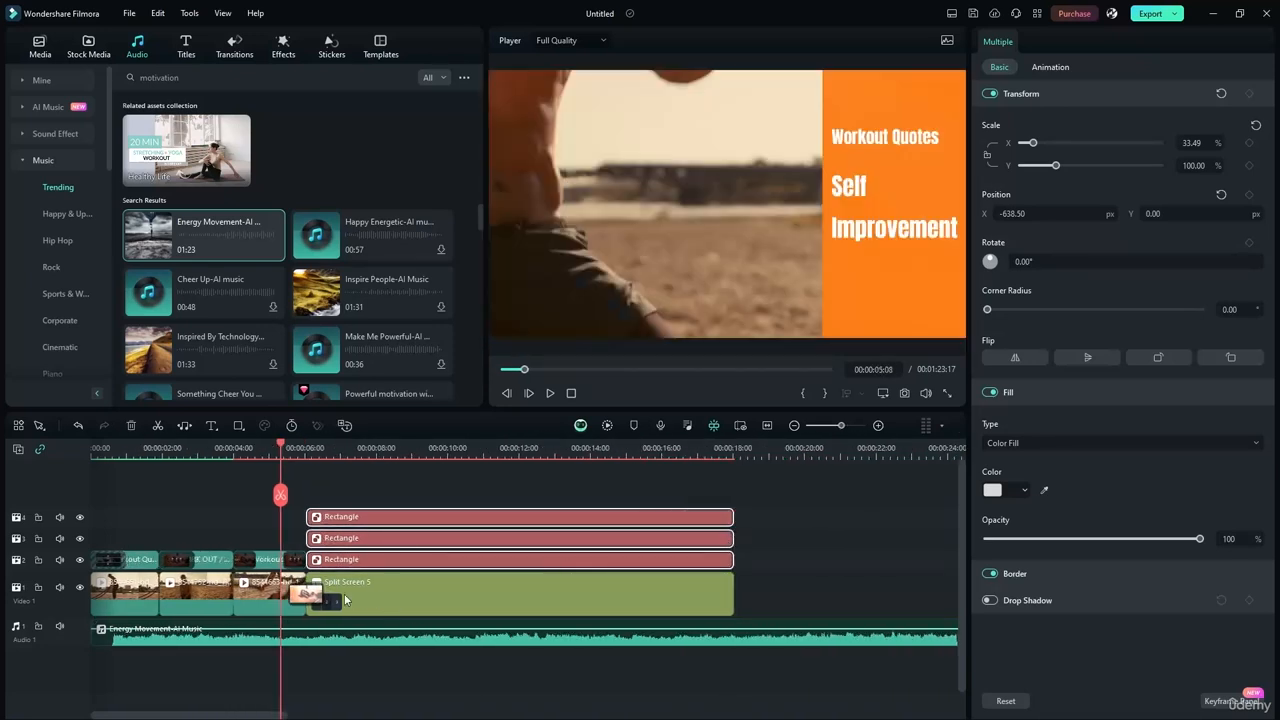
Move one rectangle copy over the split screen's right panel and the other over the middle panel.
{"action": "left_click_drag", "start_coordinate": [285, 452], "coordinate": [427, 450]}
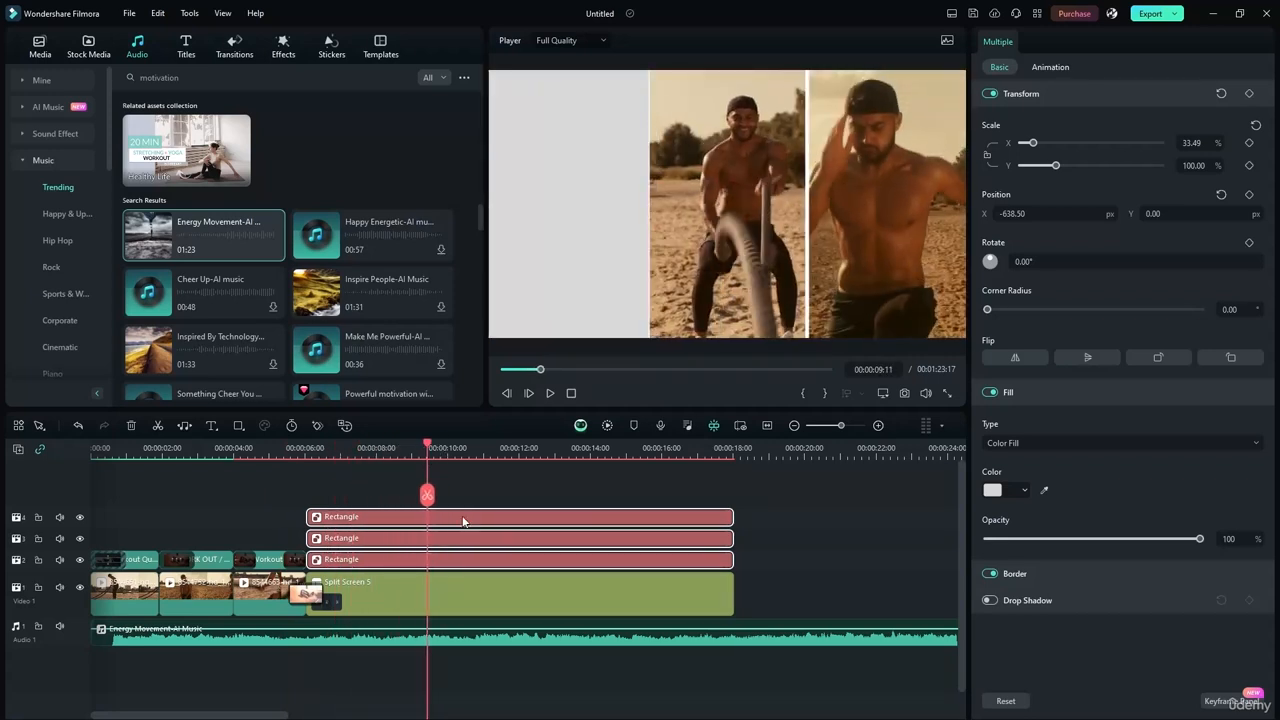
{"action": "left_click", "coordinate": [438, 545]}
{"action": "left_click_drag", "start_coordinate": [577, 291], "coordinate": [891, 291]}
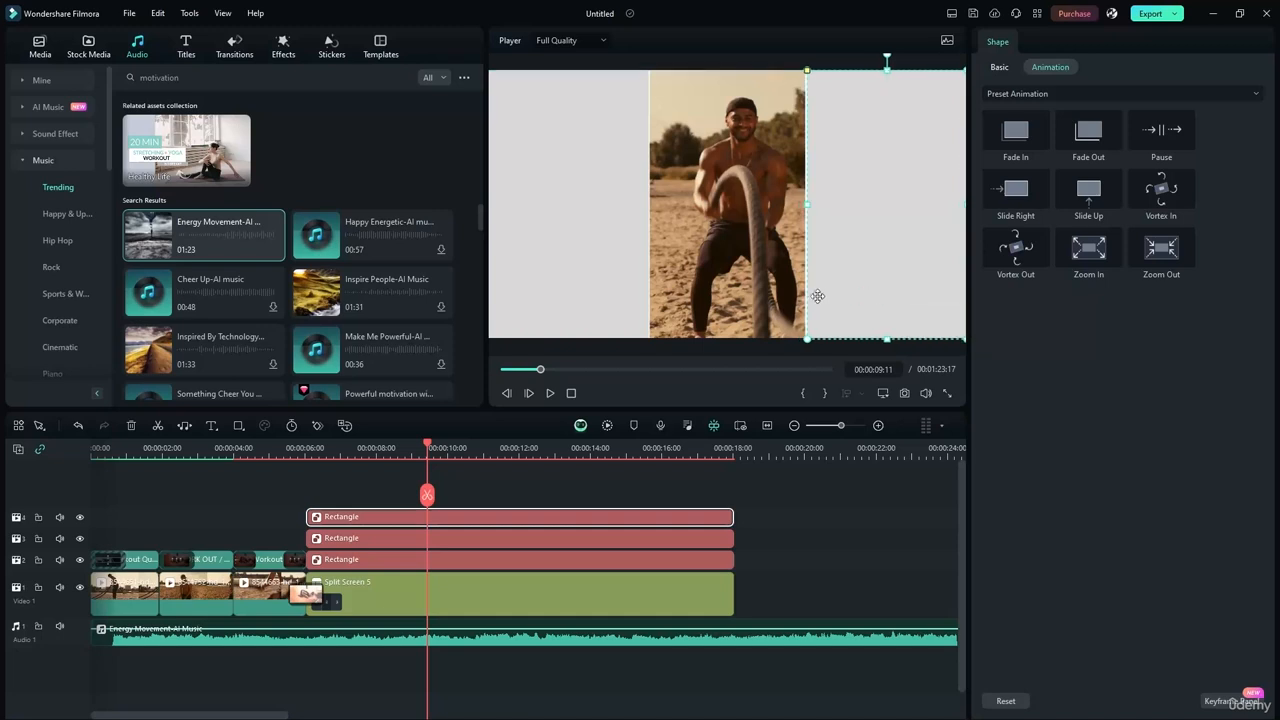
{"action": "left_click", "coordinate": [571, 260]}
{"action": "left_click_drag", "start_coordinate": [604, 255], "coordinate": [760, 257]}
Shrink the left rectangle and center it within the left panel so a margin of video surrounds it.
{"action": "left_click", "coordinate": [600, 277]}
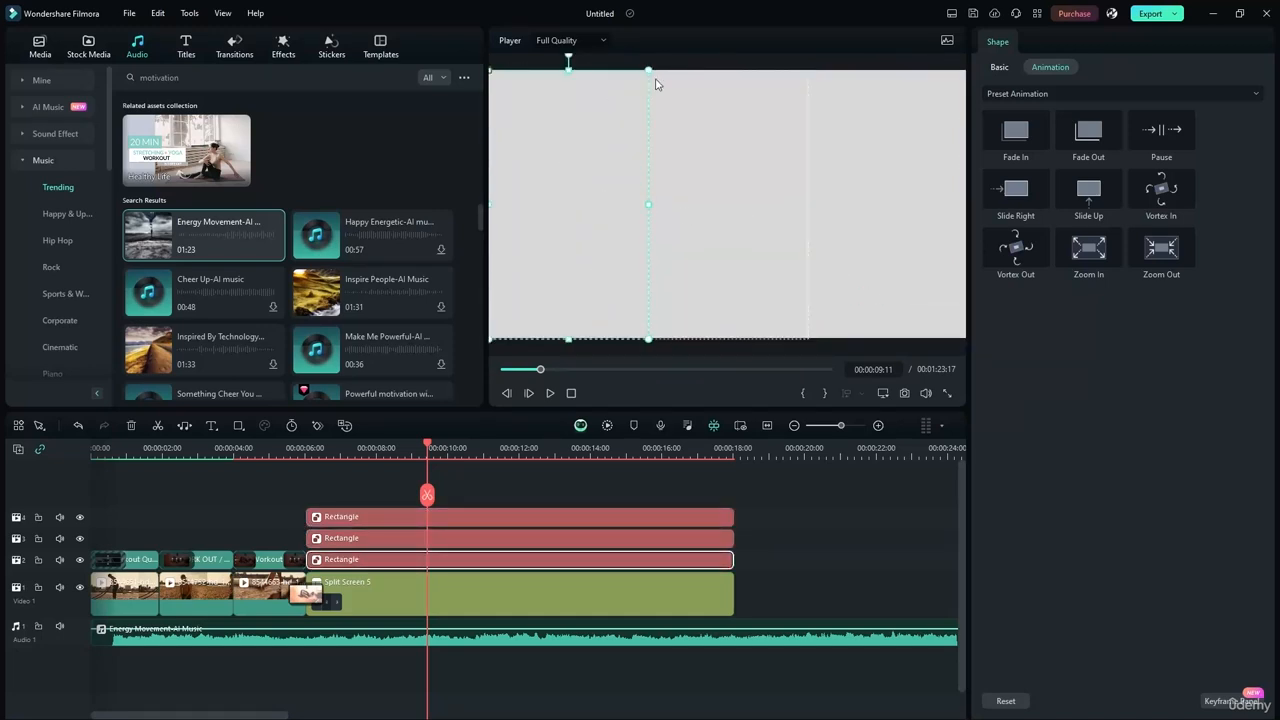
{"action": "left_click_drag", "start_coordinate": [649, 70], "coordinate": [607, 111]}
{"action": "left_click_drag", "start_coordinate": [558, 250], "coordinate": [566, 231]}
Try to shrink the middle rectangle and center it within the middle panel.
{"action": "left_click", "coordinate": [714, 251]}
{"action": "left_click_drag", "start_coordinate": [642, 340], "coordinate": [678, 300]}
{"action": "left_click_drag", "start_coordinate": [714, 229], "coordinate": [702, 247]}
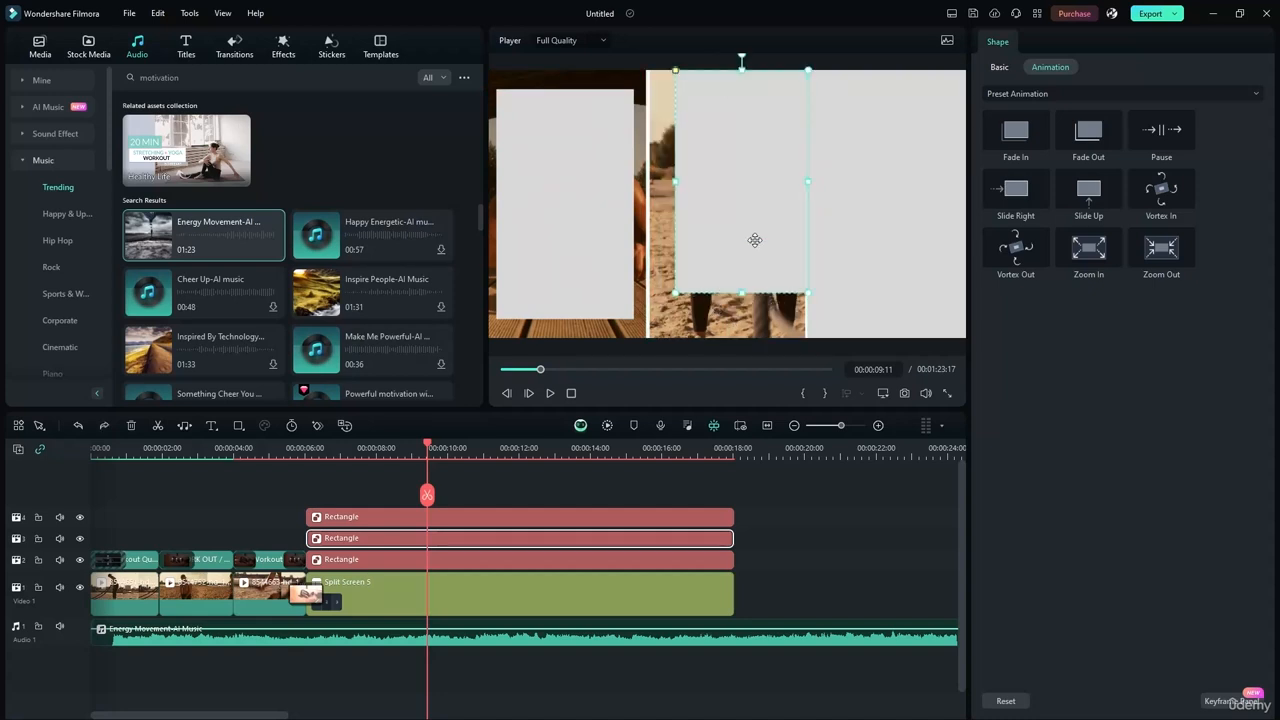
Delete the middle and right rectangles, keeping only the shrunken left one.
{"action": "key", "text": "Delete"}
{"action": "left_click", "coordinate": [862, 253]}
{"action": "key", "text": "Delete"}
{"action": "left_click", "coordinate": [576, 237]}
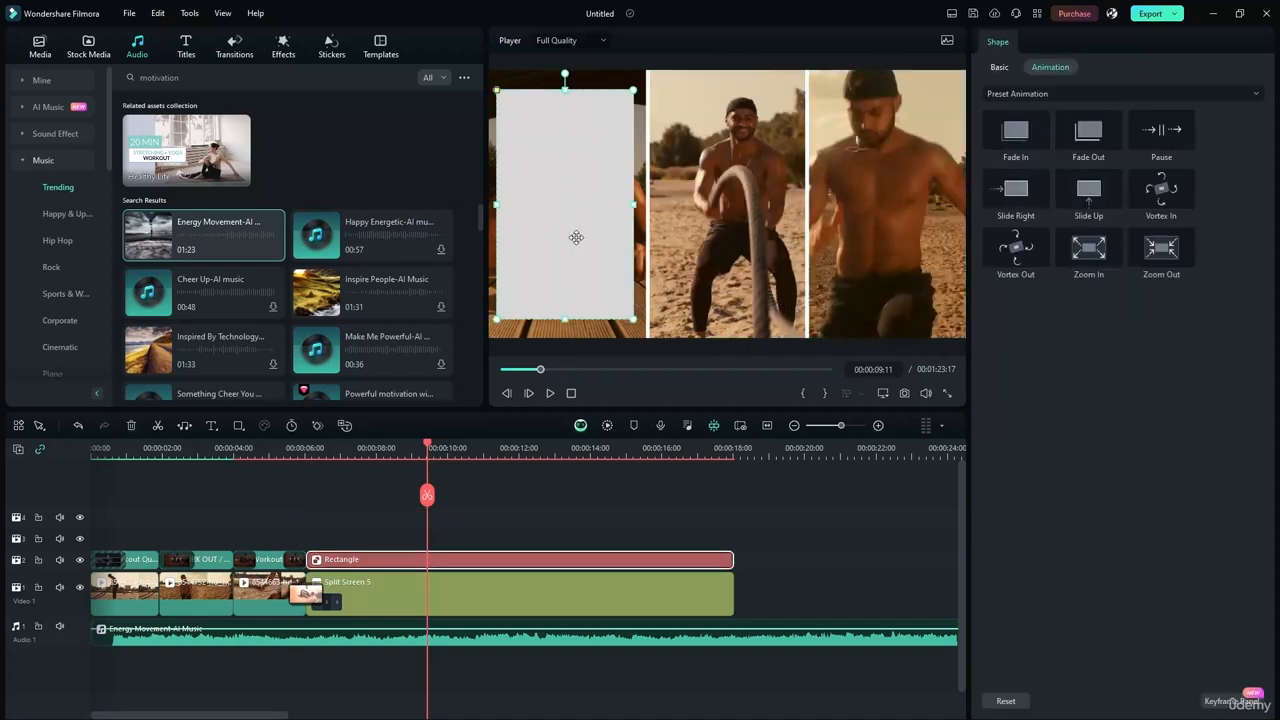
{"action": "left_click", "coordinate": [470, 548]}
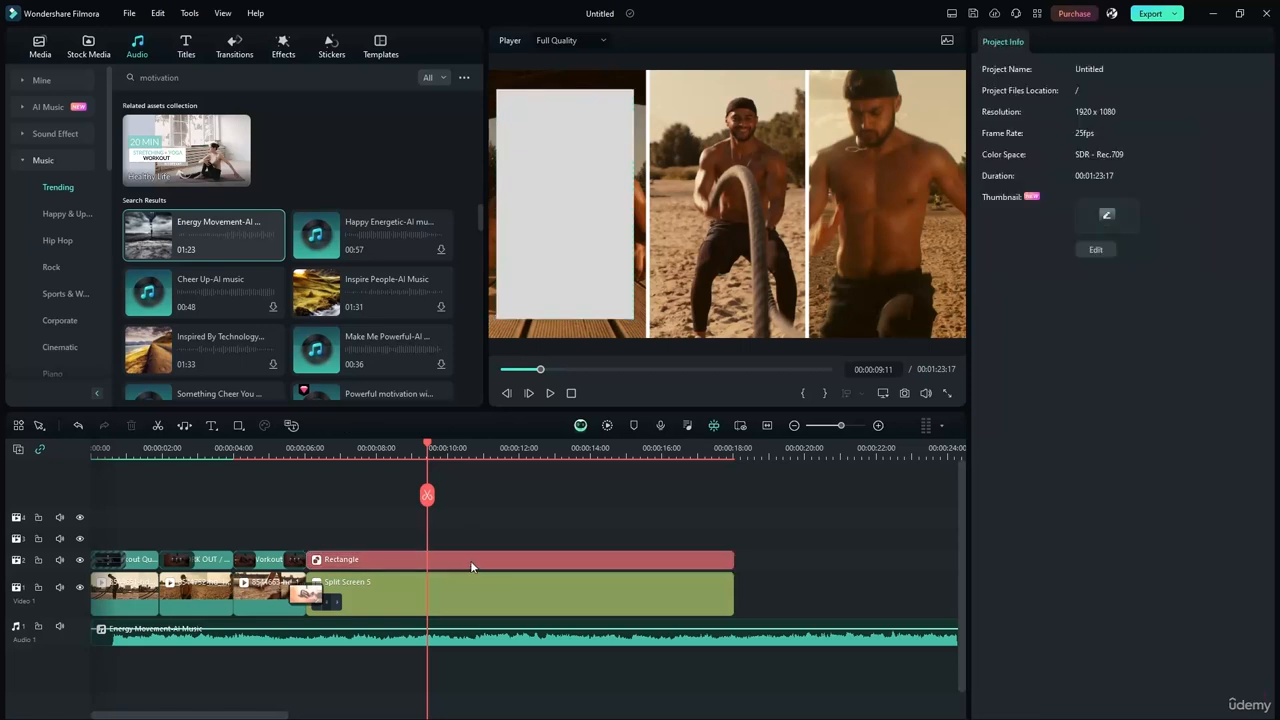
Duplicate the shrunken rectangle twice at the end of the split screen clip, on the two tracks above it.
{"action": "left_click", "coordinate": [470, 559]}
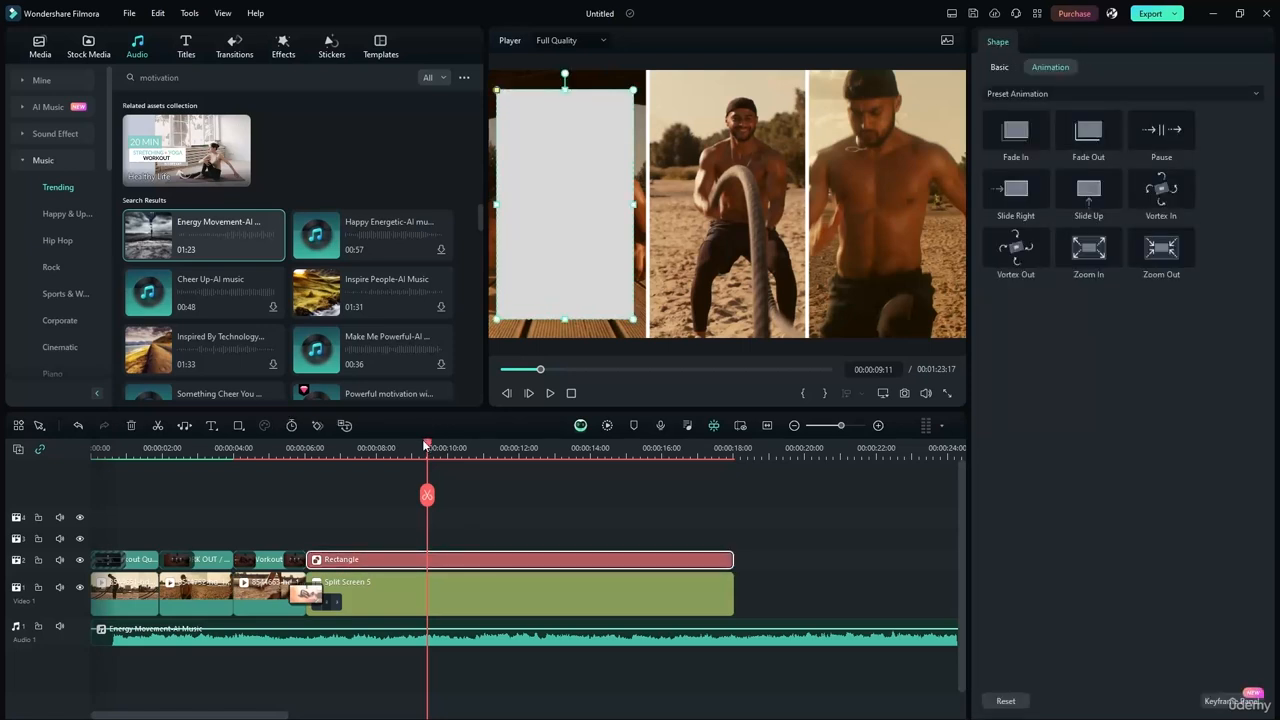
{"action": "left_click_drag", "start_coordinate": [422, 439], "coordinate": [734, 458]}
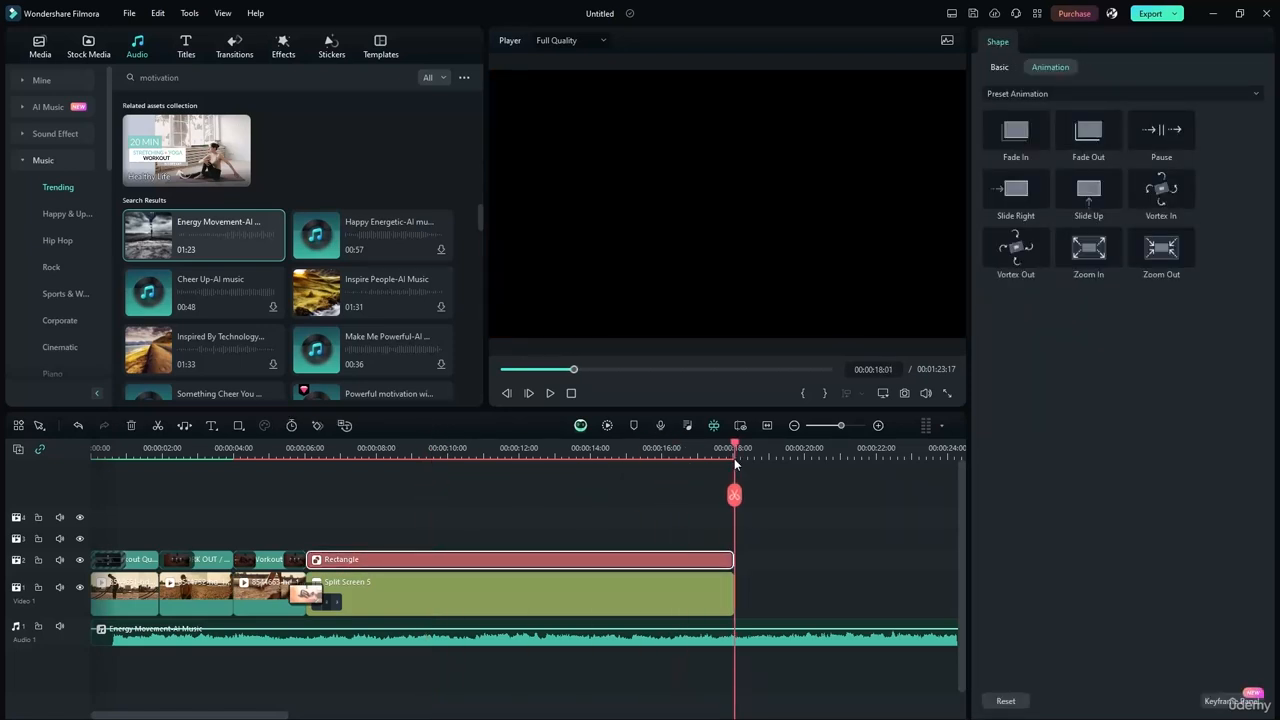
{"action": "key", "text": "ctrl+v"}
{"action": "key", "text": "ctrl+v"}
{"action": "left_click_drag", "start_coordinate": [487, 560], "coordinate": [117, 514]}
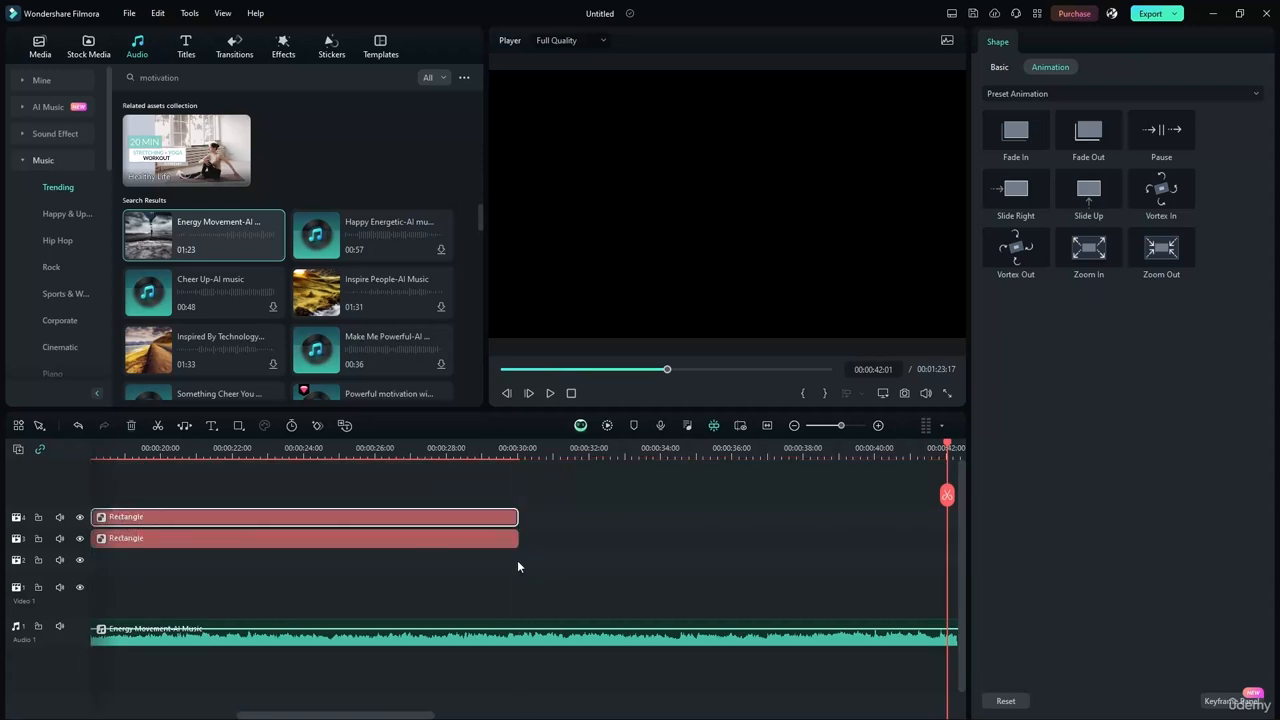
Move both rectangle copies back along the timeline so they start and end with the split screen clip.
{"action": "left_click_drag", "start_coordinate": [488, 496], "coordinate": [365, 548]}
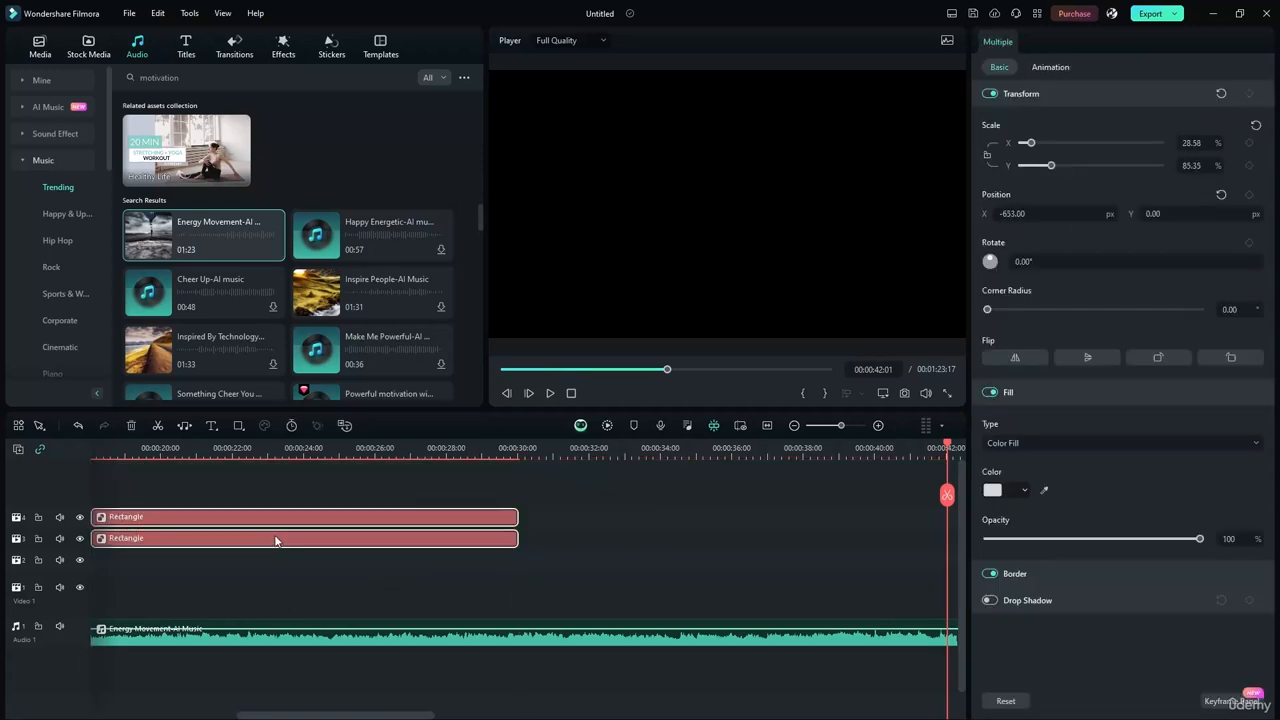
{"action": "left_click_drag", "start_coordinate": [276, 539], "coordinate": [205, 540]}
{"action": "key", "text": "ctrl+z"}
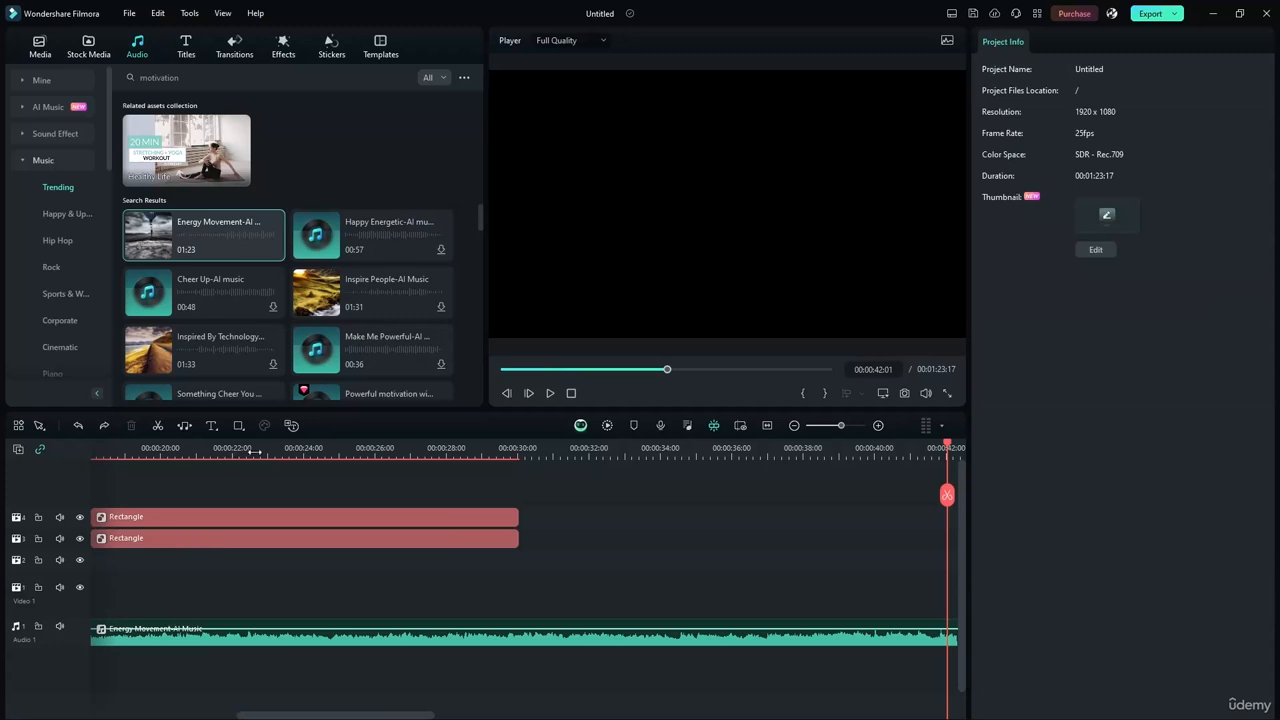
{"action": "left_click_drag", "start_coordinate": [255, 452], "coordinate": [2, 432]}
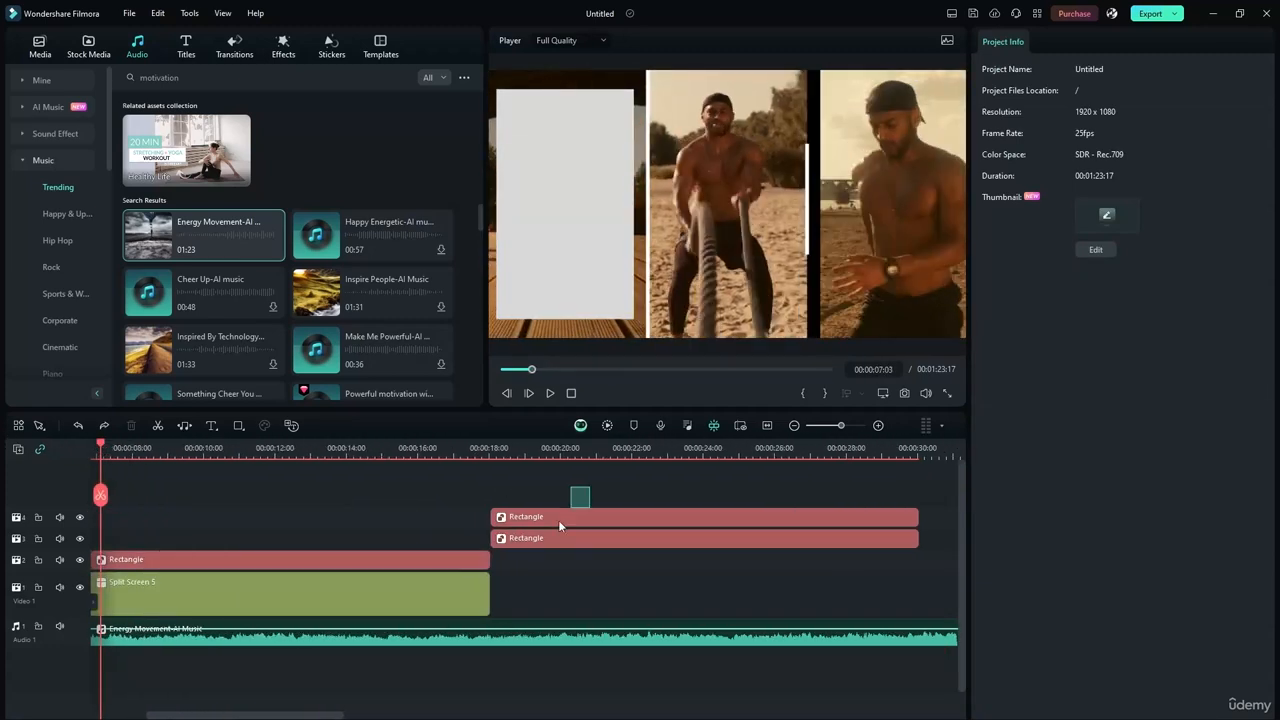
{"action": "left_click_drag", "start_coordinate": [558, 520], "coordinate": [158, 517]}
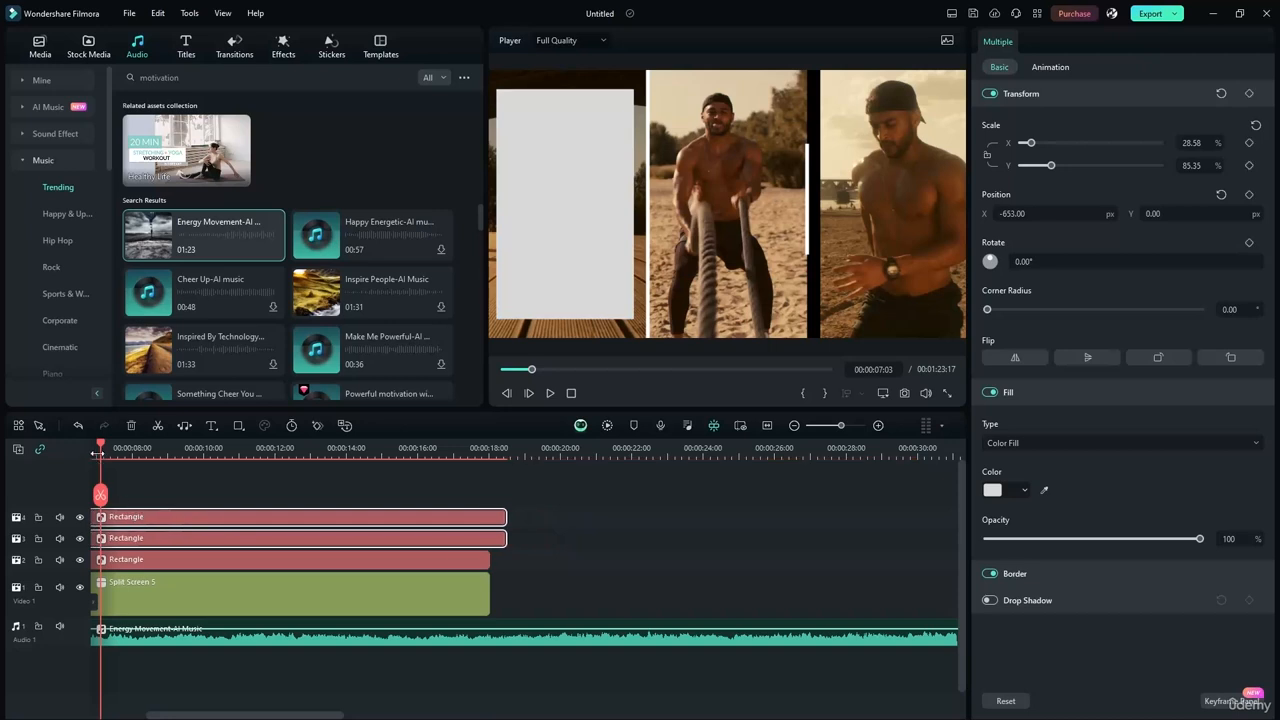
{"action": "left_click_drag", "start_coordinate": [100, 448], "coordinate": [23, 441]}
{"action": "left_click_drag", "start_coordinate": [266, 519], "coordinate": [248, 517]}
{"action": "left_click_drag", "start_coordinate": [246, 452], "coordinate": [276, 452]}
Place one rectangle copy centered over the middle panel and the other centered over the right panel.
{"action": "left_click", "coordinate": [555, 270]}
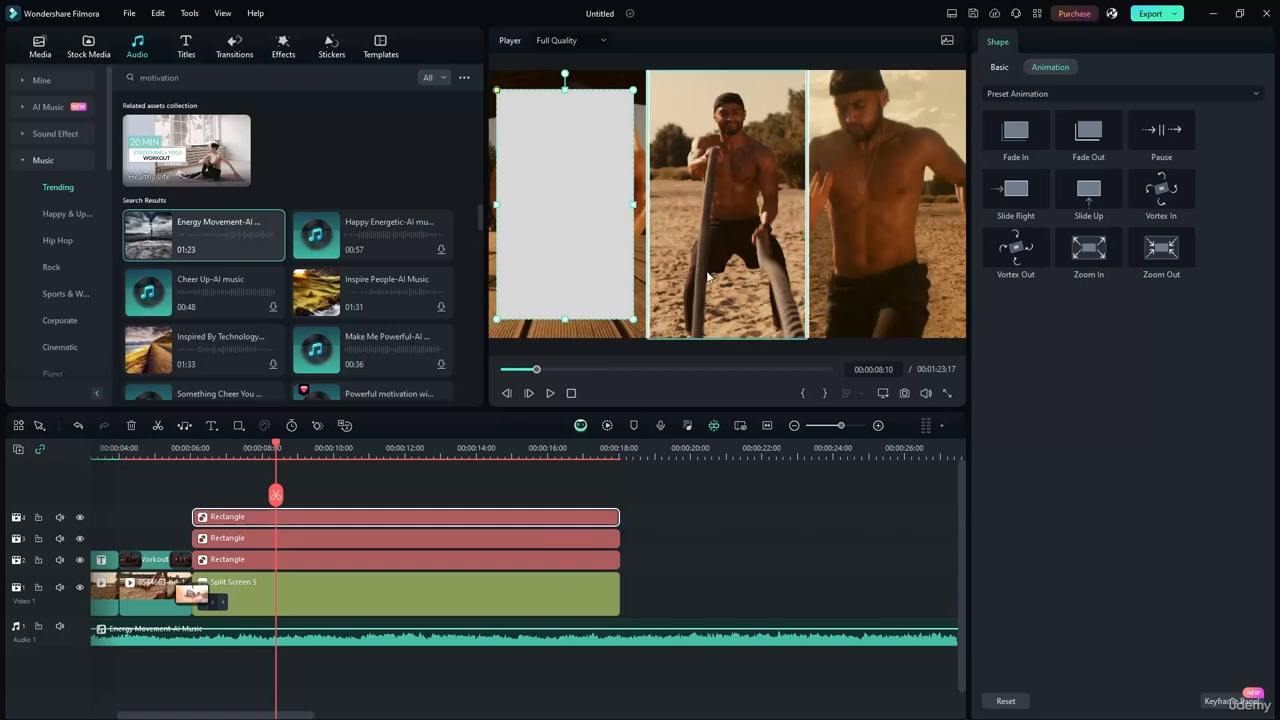
{"action": "left_click_drag", "start_coordinate": [562, 257], "coordinate": [728, 257]}
{"action": "left_click", "coordinate": [571, 257]}
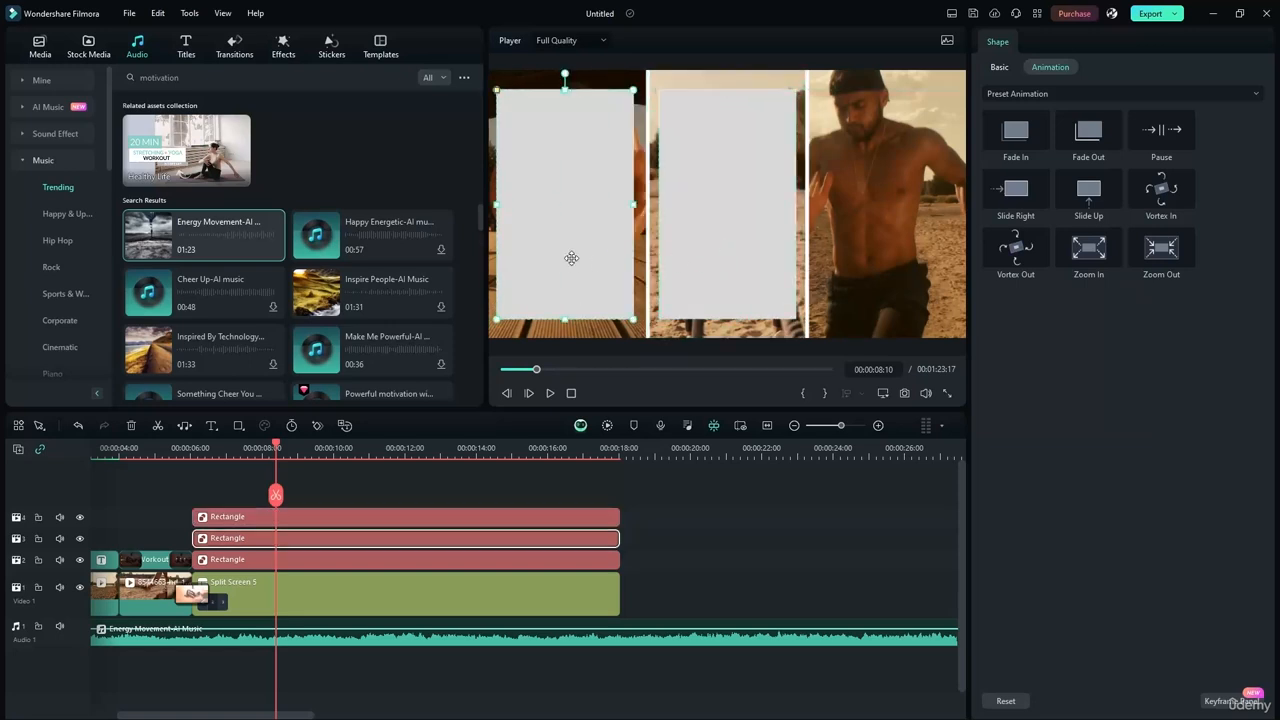
{"action": "left_click_drag", "start_coordinate": [571, 257], "coordinate": [891, 258]}
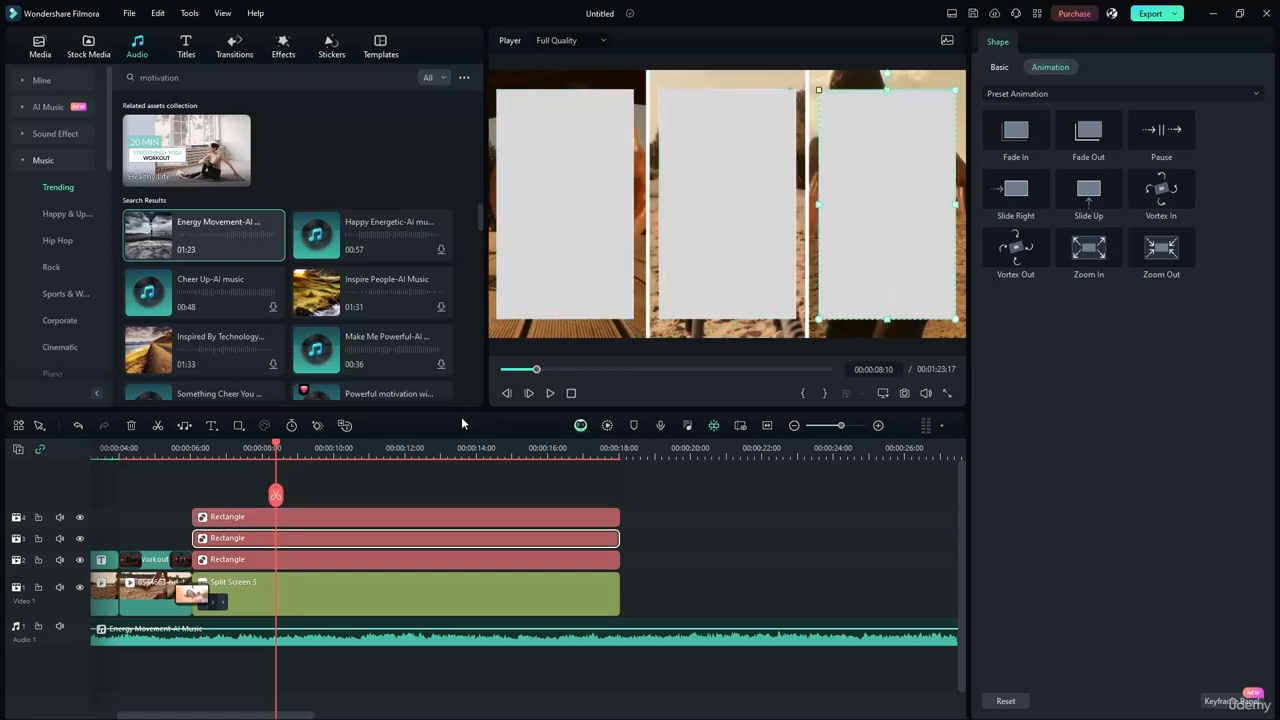
Try lowering the opacity of only the middle and right rectangles to 46%.
{"action": "left_click", "coordinate": [451, 514], "text": "ctrl"}
{"action": "left_click_drag", "start_coordinate": [1199, 538], "coordinate": [1084, 538]}
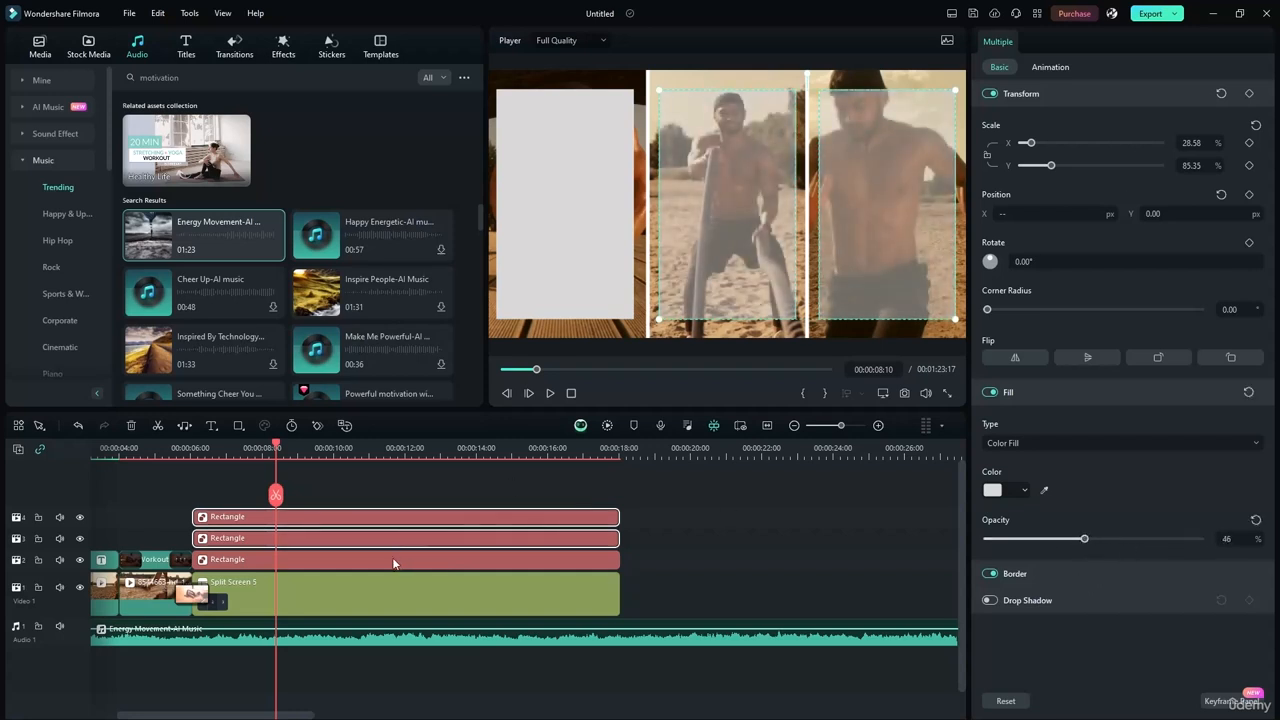
{"action": "left_click", "coordinate": [393, 561]}
{"action": "left_click", "coordinate": [426, 517]}
{"action": "left_click", "coordinate": [423, 537], "text": "ctrl"}
{"action": "left_click", "coordinate": [473, 559], "text": "ctrl"}
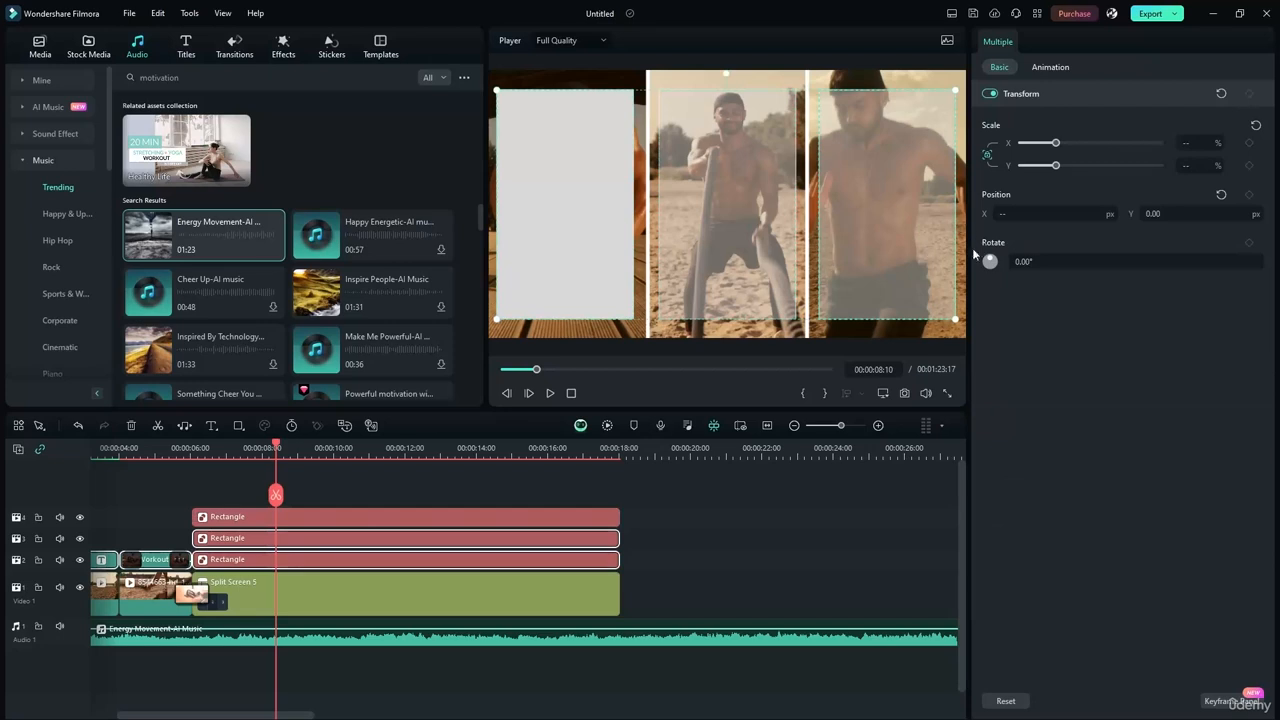
{"action": "key", "text": "ctrl+z"}
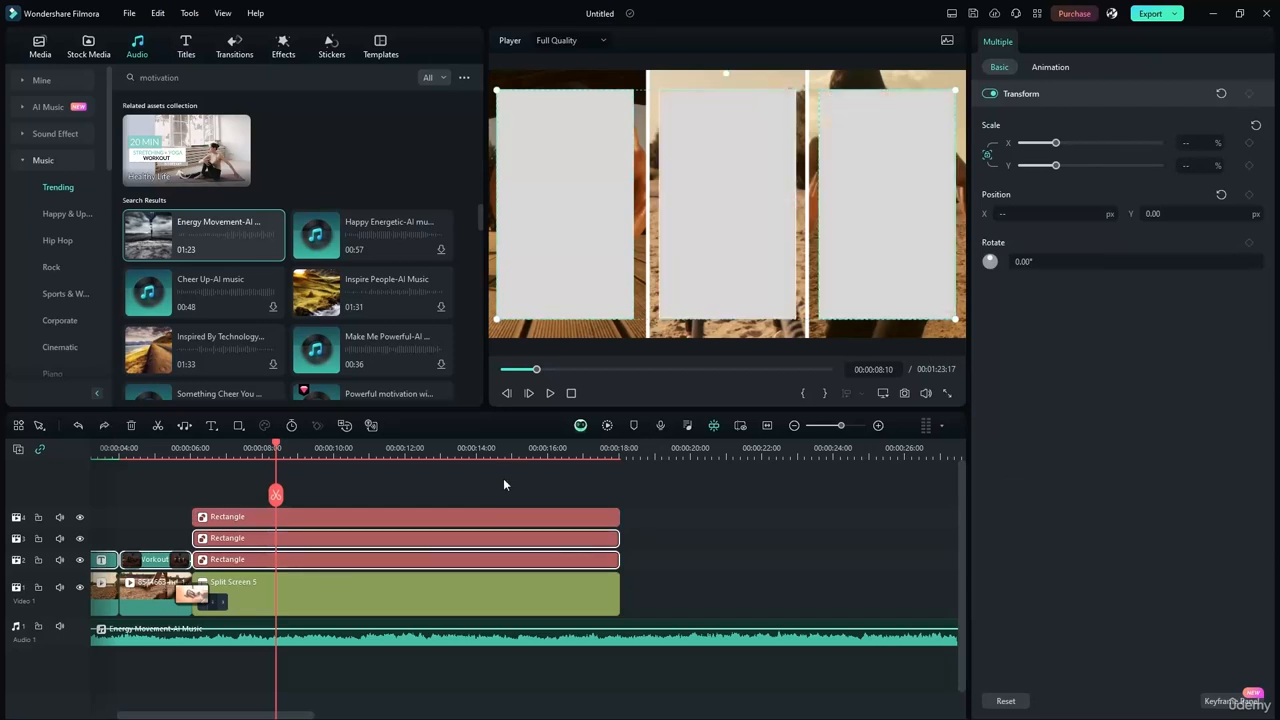
Set the fill opacity of all three rectangles together to 20%.
{"action": "left_click", "coordinate": [471, 522]}
{"action": "left_click", "coordinate": [467, 546], "text": "ctrl"}
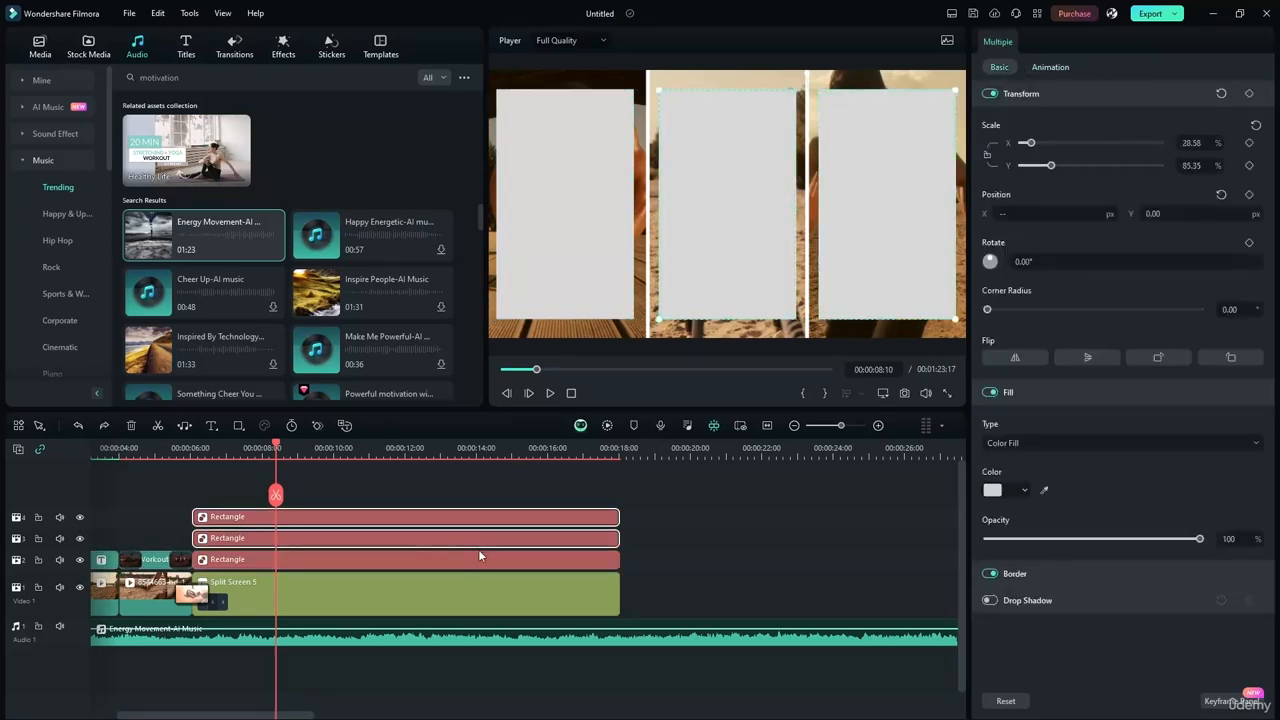
{"action": "left_click", "coordinate": [475, 559], "text": "ctrl"}
{"action": "left_click", "coordinate": [465, 520], "text": "ctrl"}
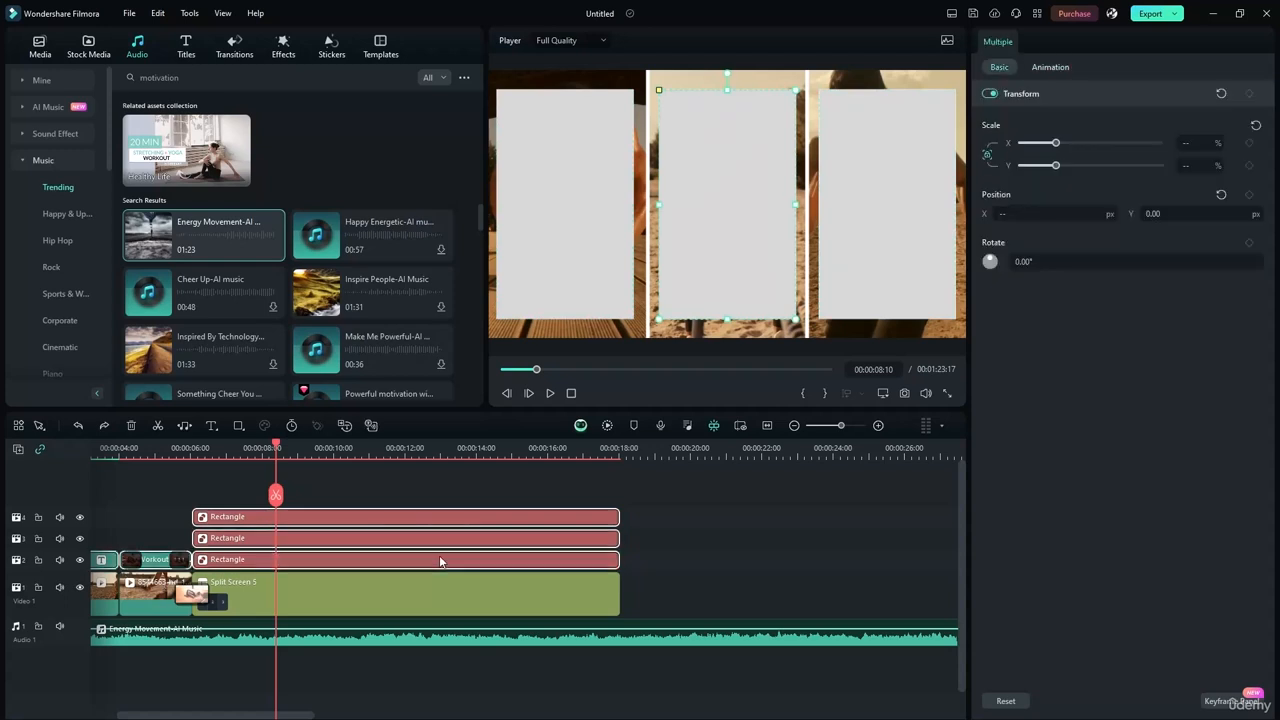
{"action": "left_click", "coordinate": [514, 497]}
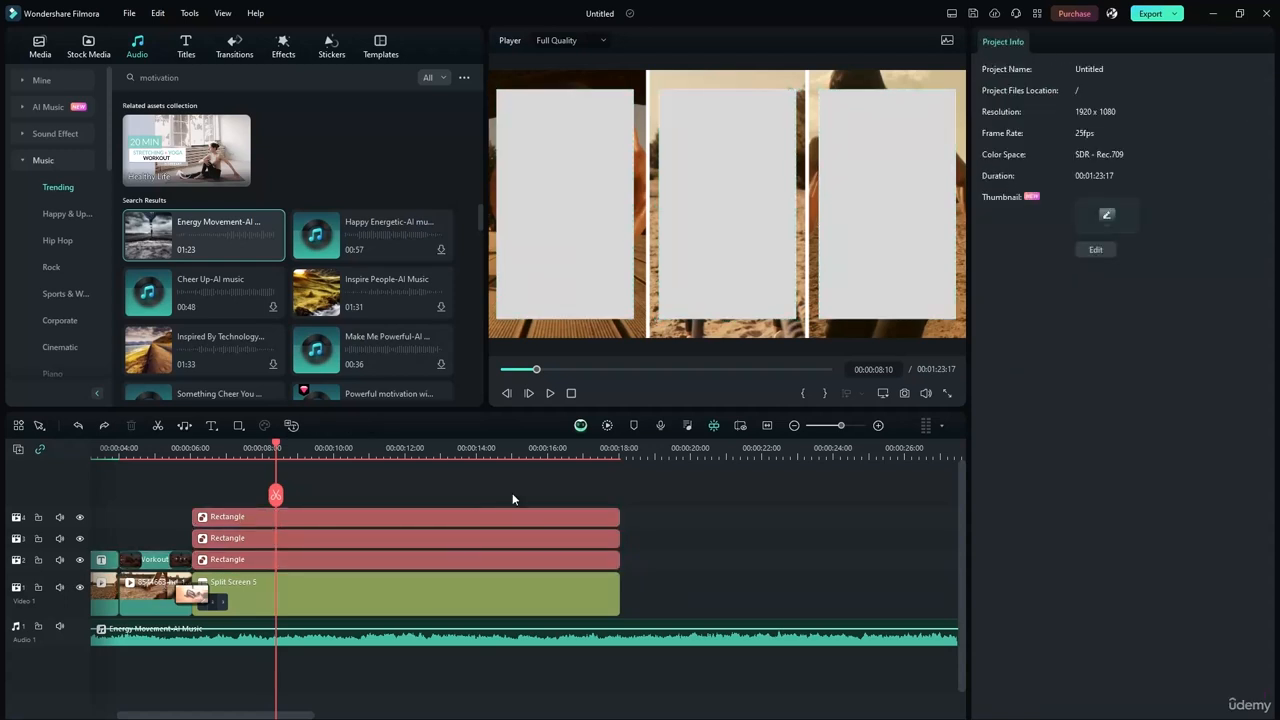
{"action": "left_click", "coordinate": [500, 517]}
{"action": "left_click", "coordinate": [479, 543], "text": "ctrl"}
{"action": "left_click", "coordinate": [463, 561], "text": "ctrl"}
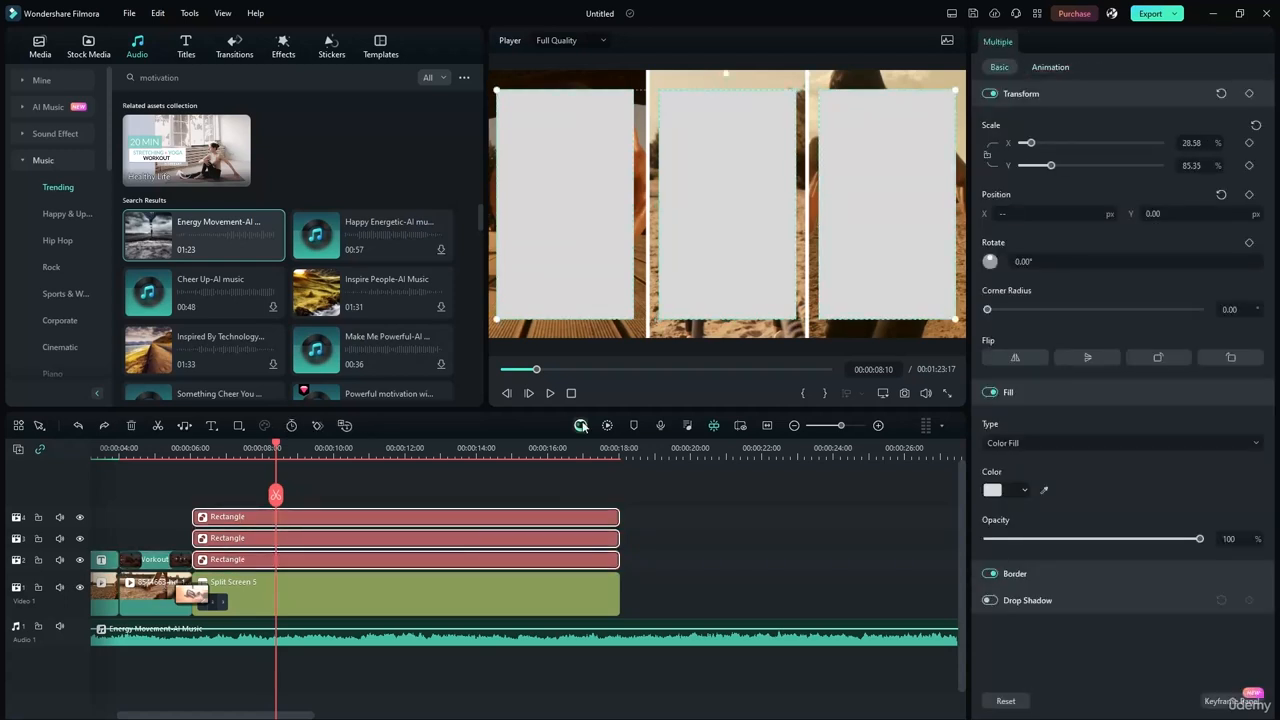
{"action": "left_click", "coordinate": [1232, 538]}
{"action": "type", "text": "20"}
{"action": "key", "text": "Return"}
{"action": "left_click", "coordinate": [597, 487]}
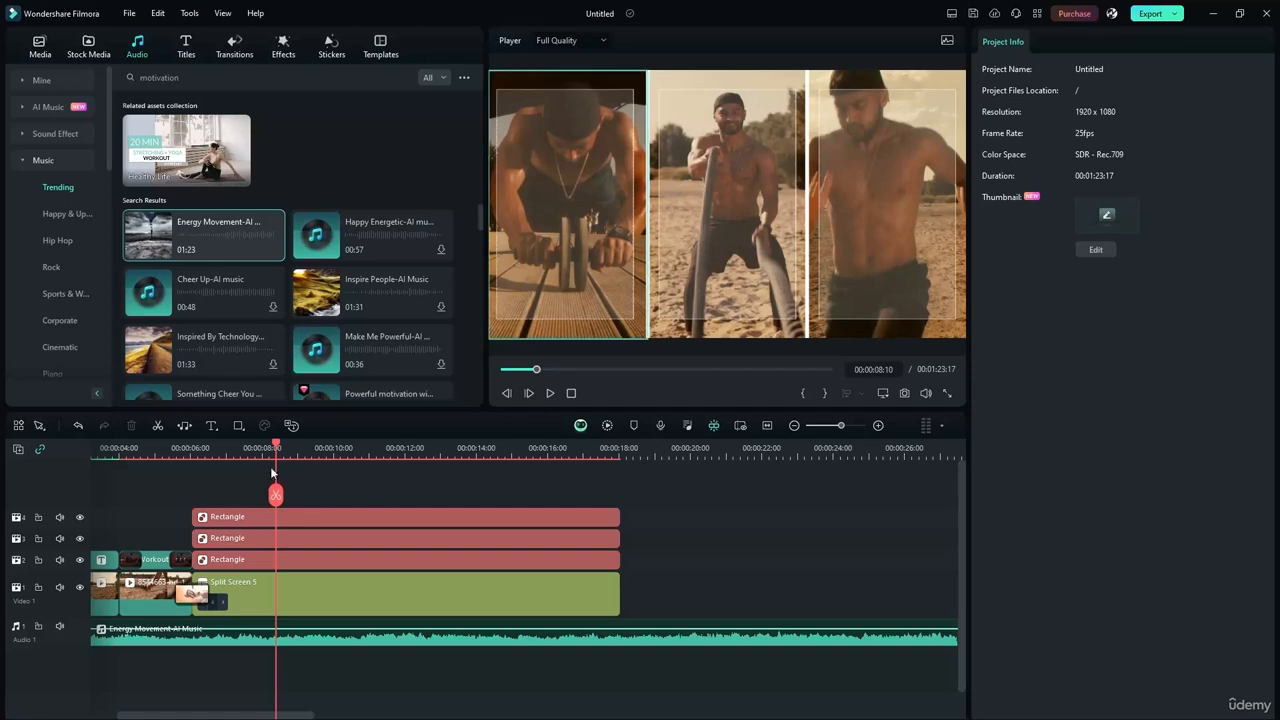
Play back the change from the third title clip into the split screen with its rectangles.
{"action": "left_click_drag", "start_coordinate": [277, 447], "coordinate": [172, 447]}
{"action": "left_click", "coordinate": [550, 393]}
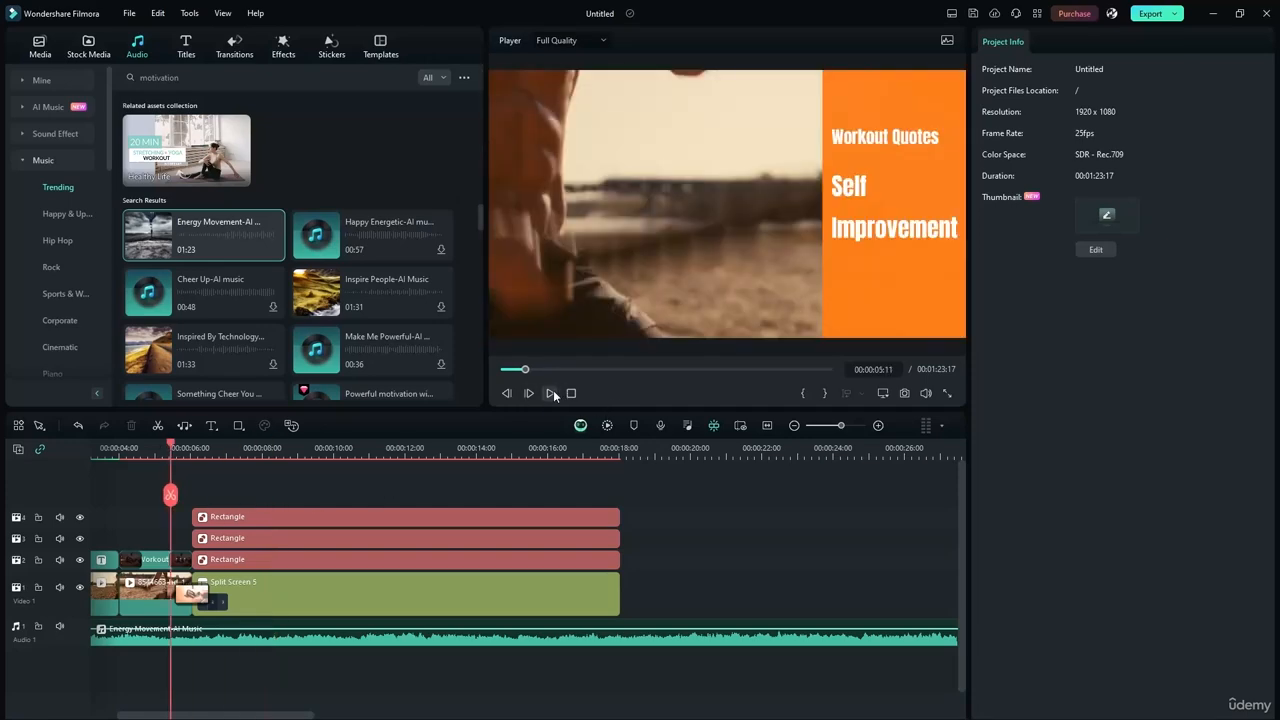
{"action": "left_click", "coordinate": [553, 393]}
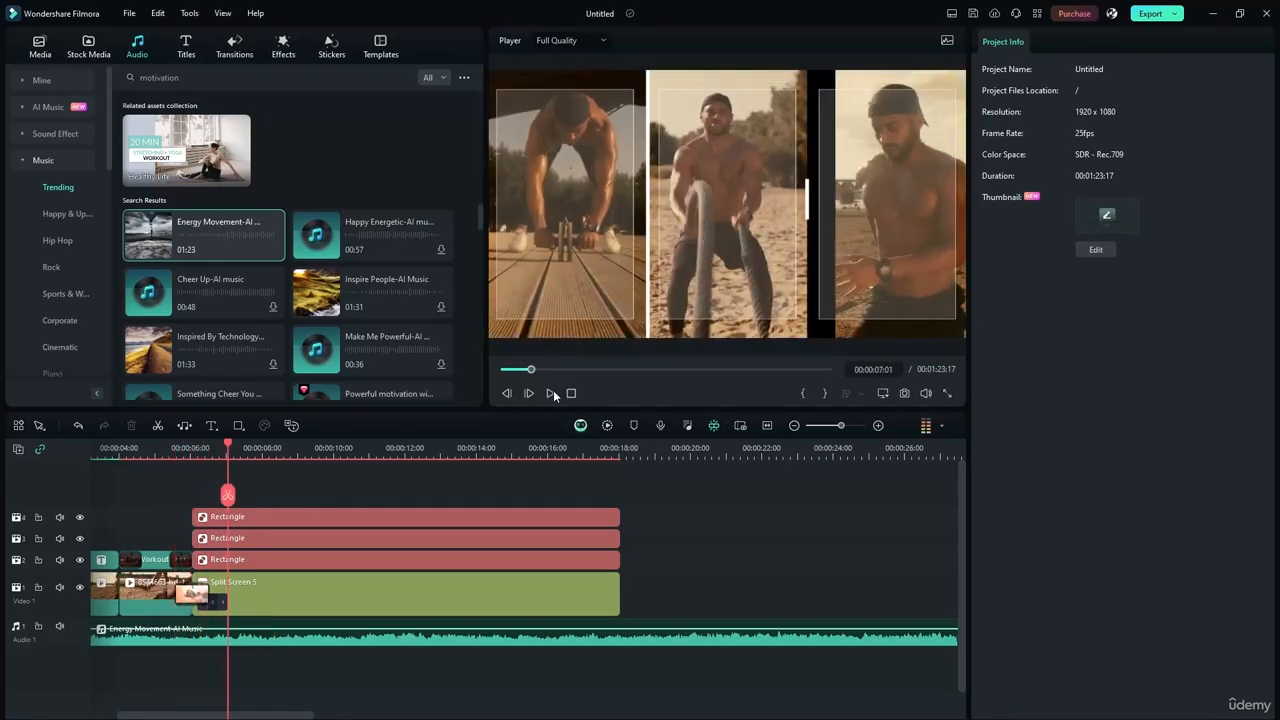
{"action": "left_click", "coordinate": [552, 393]}
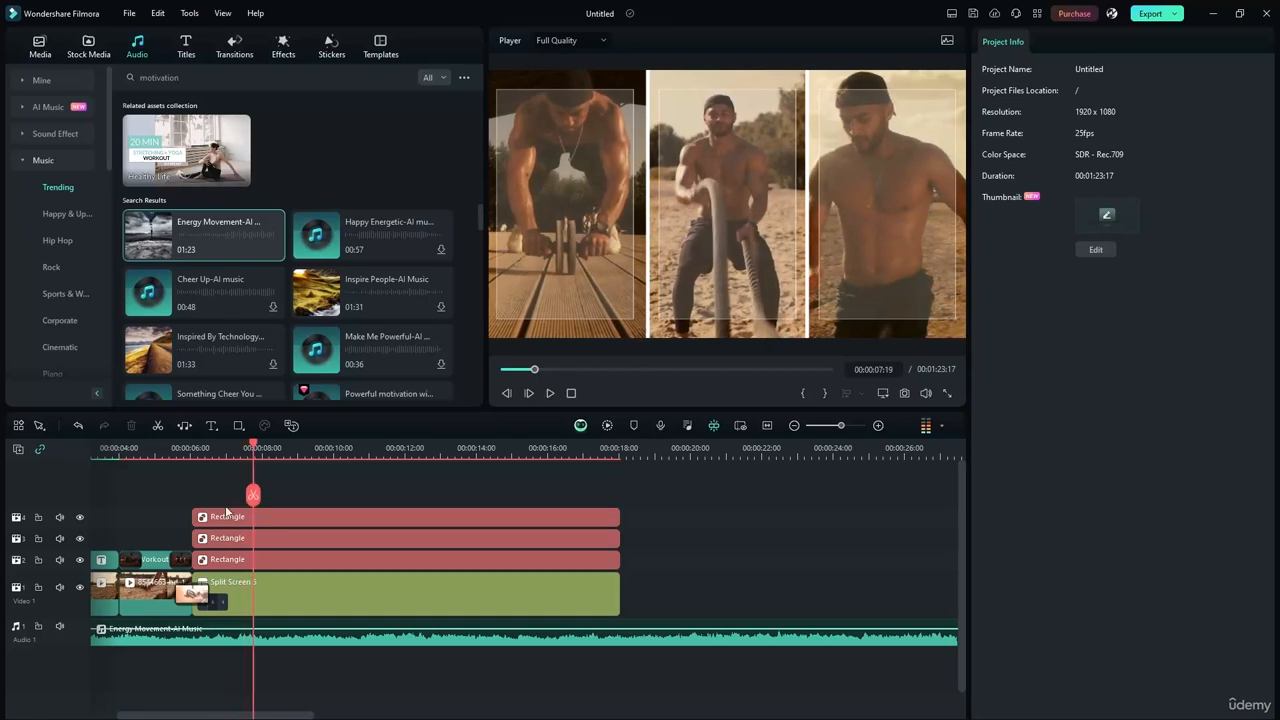
Clear the "flip roll" search in the transitions library and show the trending transitions.
{"action": "left_click", "coordinate": [206, 557]}
{"action": "left_click", "coordinate": [209, 541]}
{"action": "left_click", "coordinate": [211, 521]}
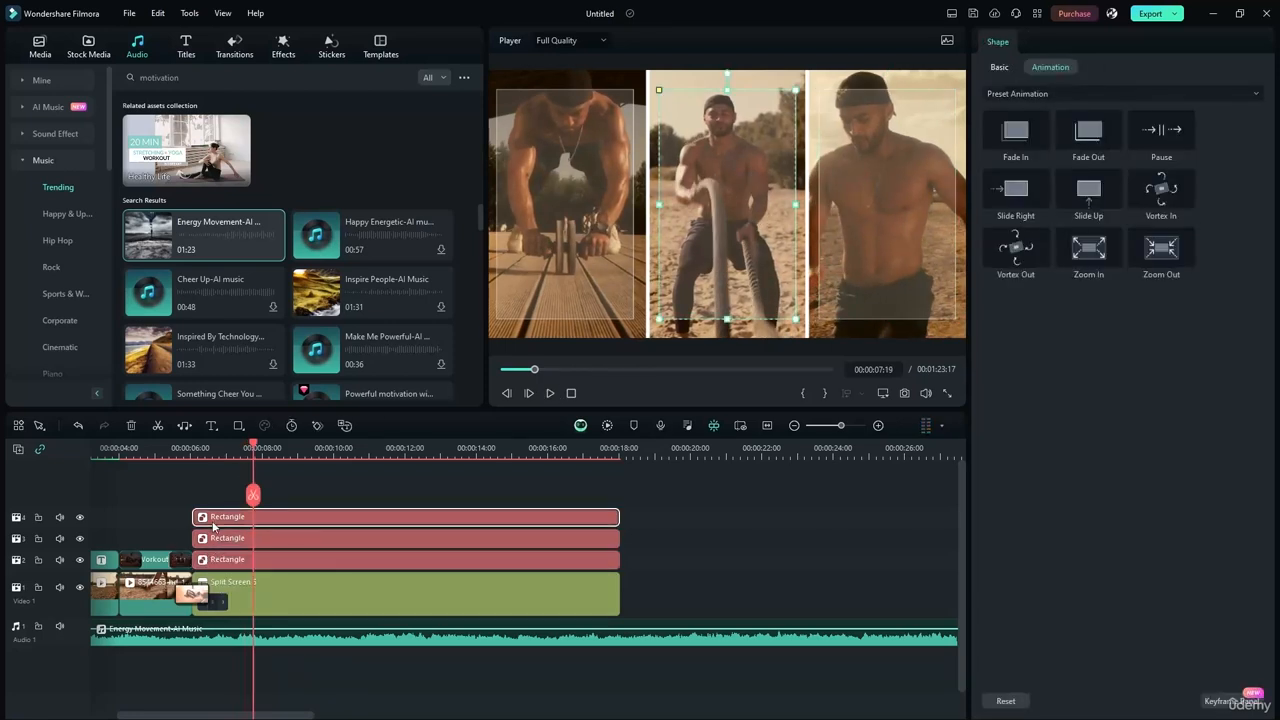
{"action": "left_click", "coordinate": [197, 598]}
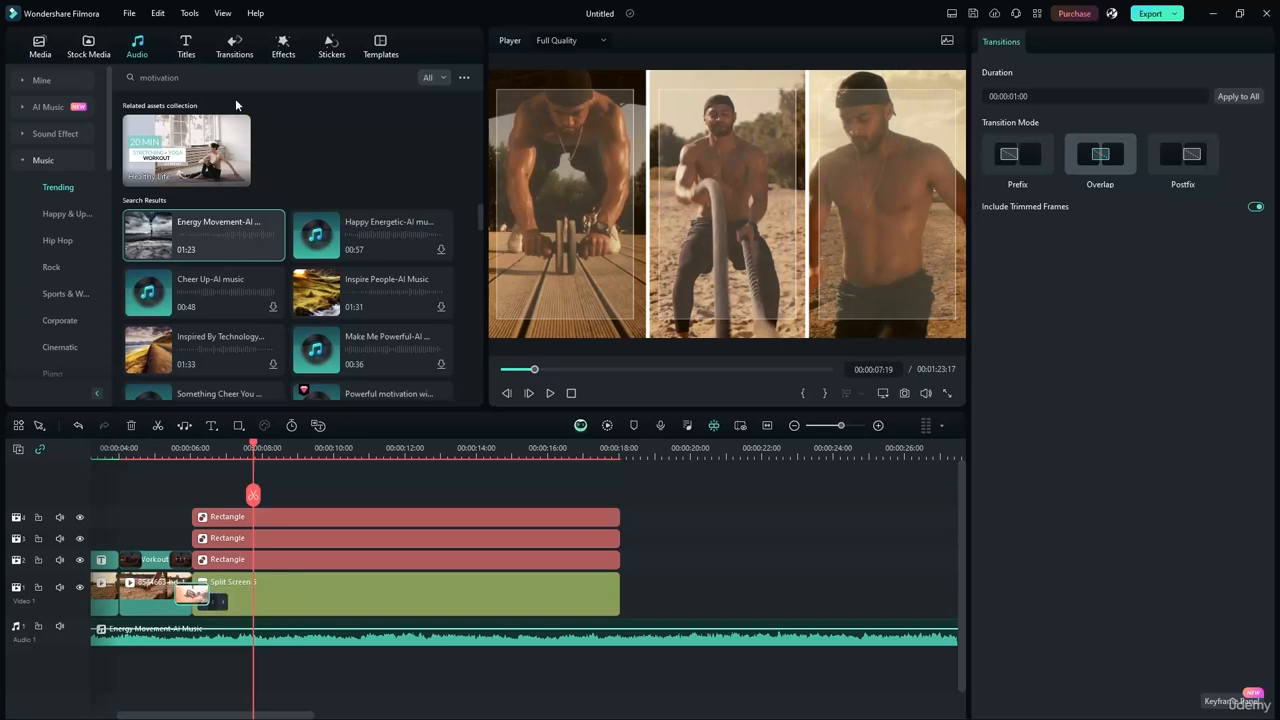
{"action": "left_click", "coordinate": [243, 48]}
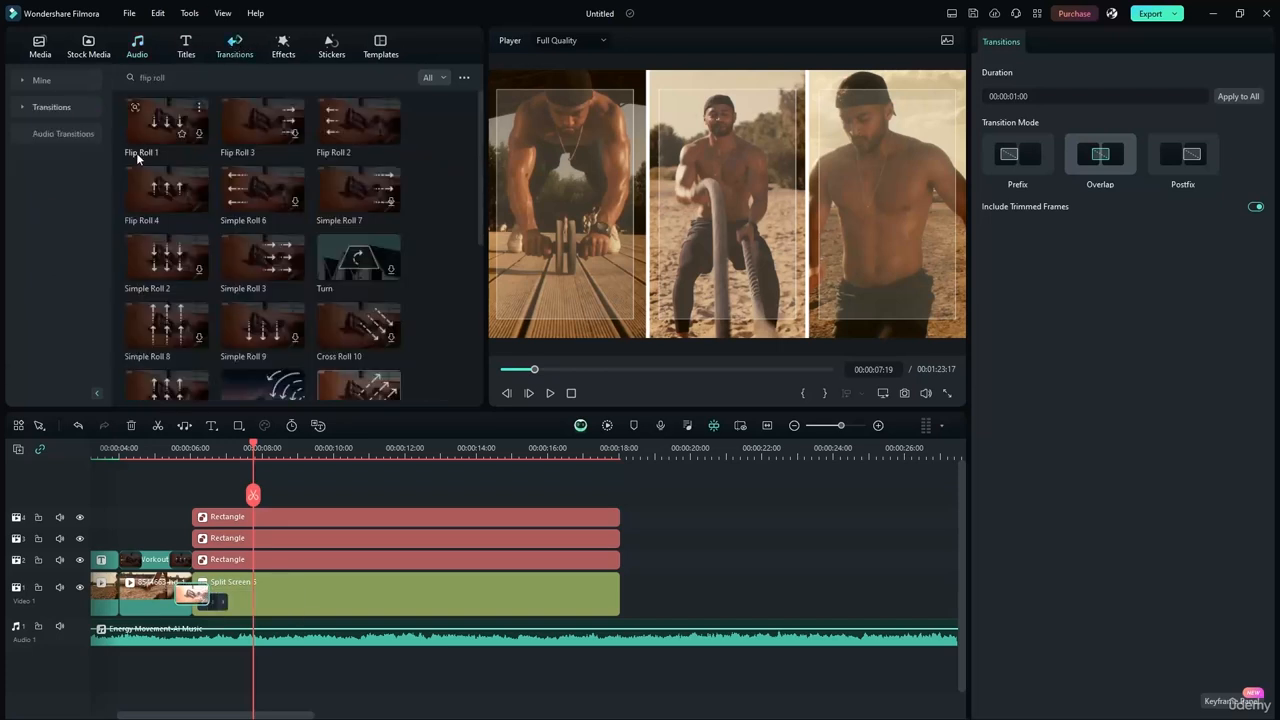
{"action": "left_click", "coordinate": [21, 107]}
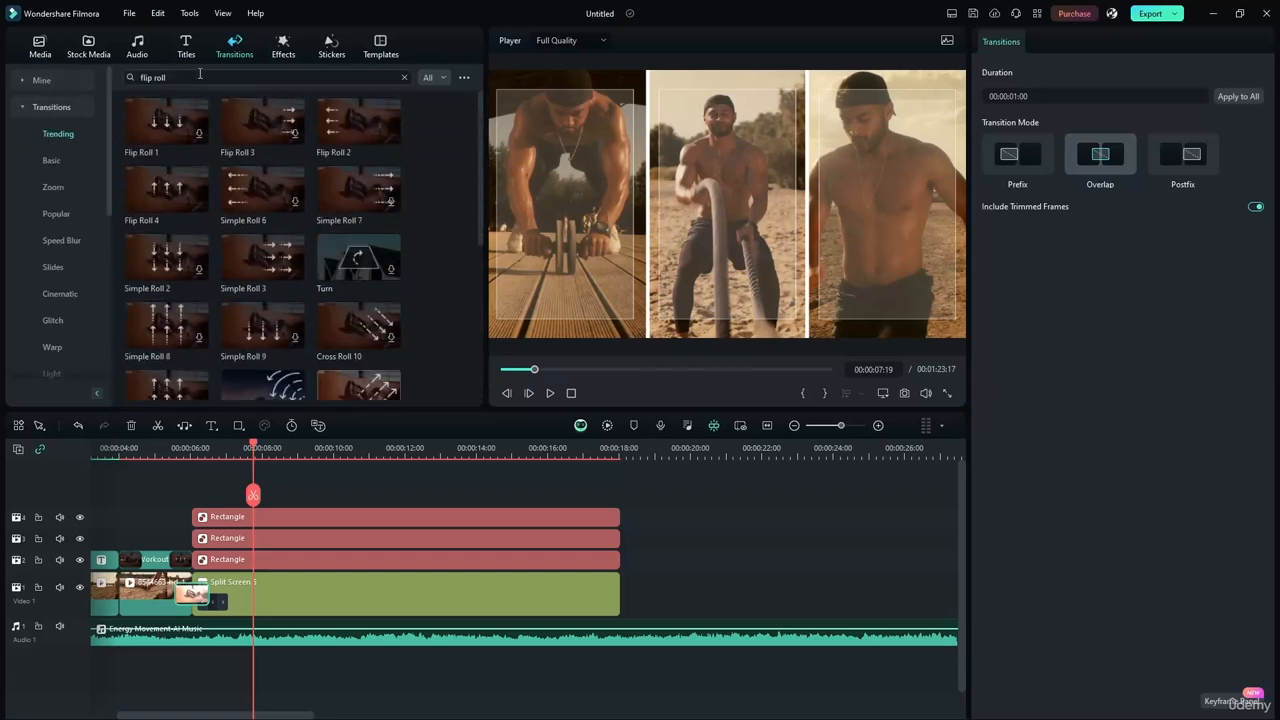
{"action": "left_click", "coordinate": [340, 80]}
{"action": "left_click", "coordinate": [404, 78]}
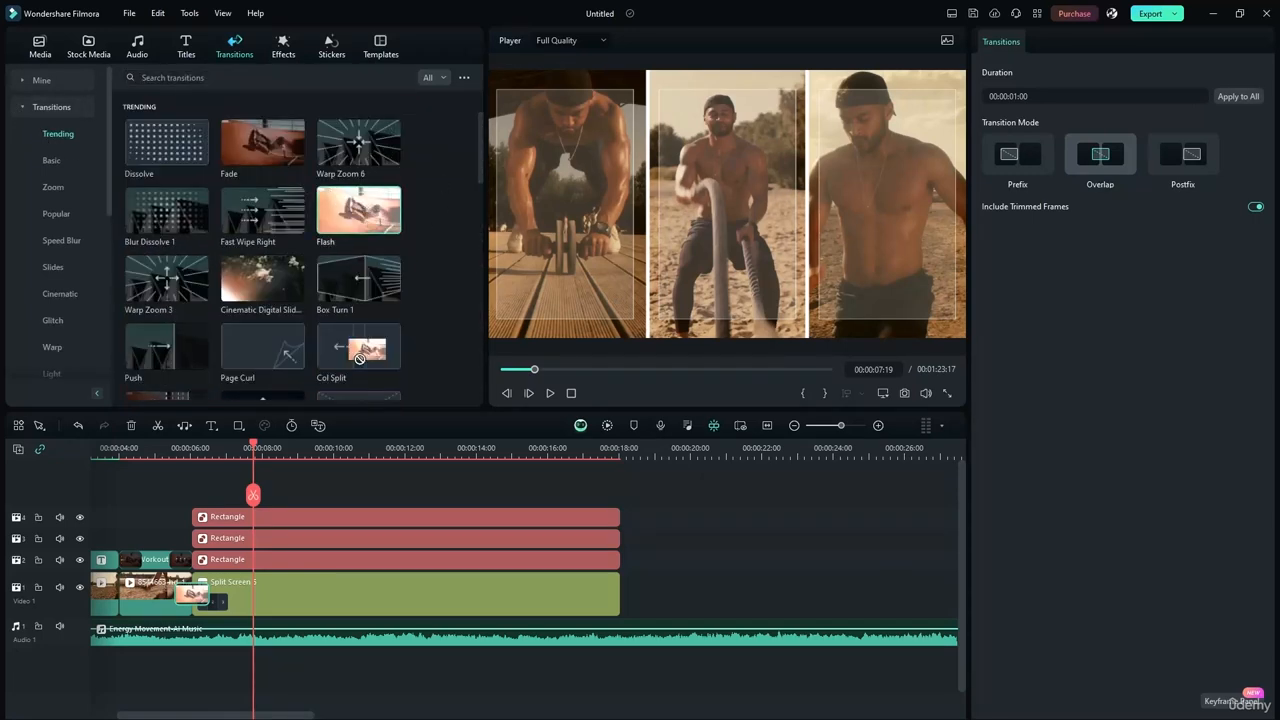
Try the Flash transition at the start of all three rectangles and preview it.
{"action": "double_click", "coordinate": [333, 213]}
{"action": "left_click_drag", "start_coordinate": [333, 213], "coordinate": [205, 560]}
{"action": "left_click", "coordinate": [161, 448]}
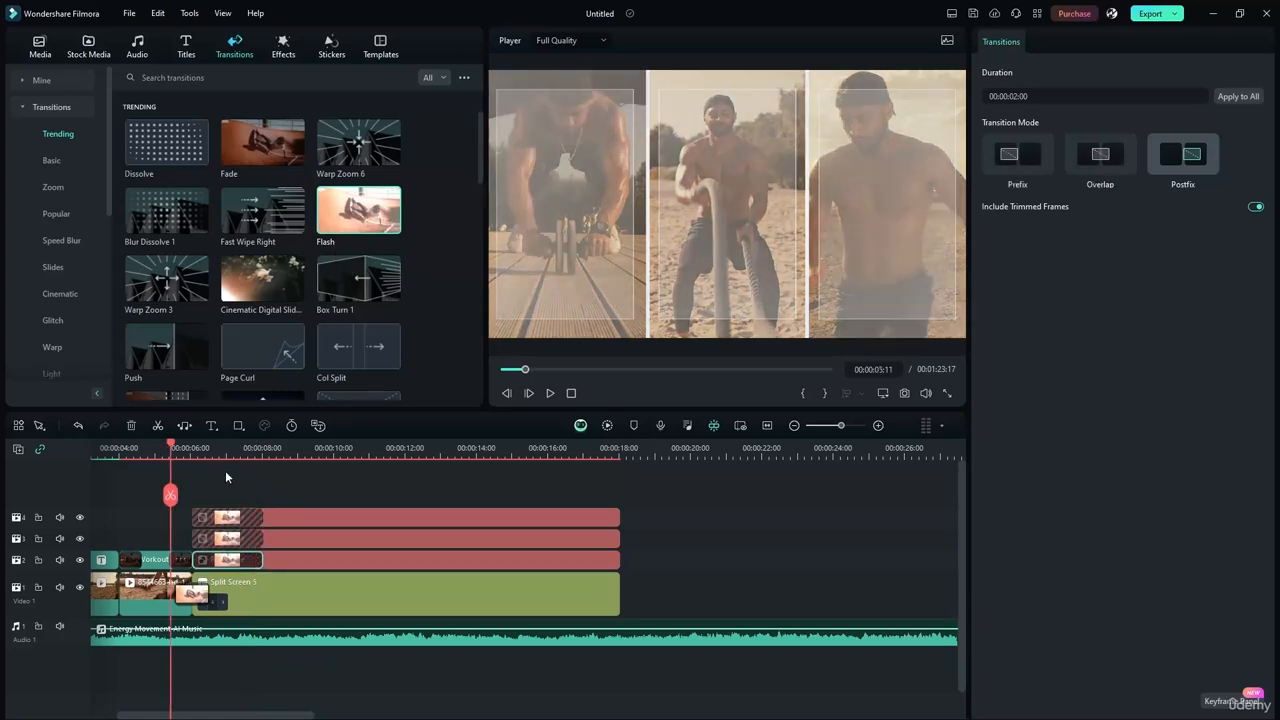
{"action": "left_click", "coordinate": [549, 393]}
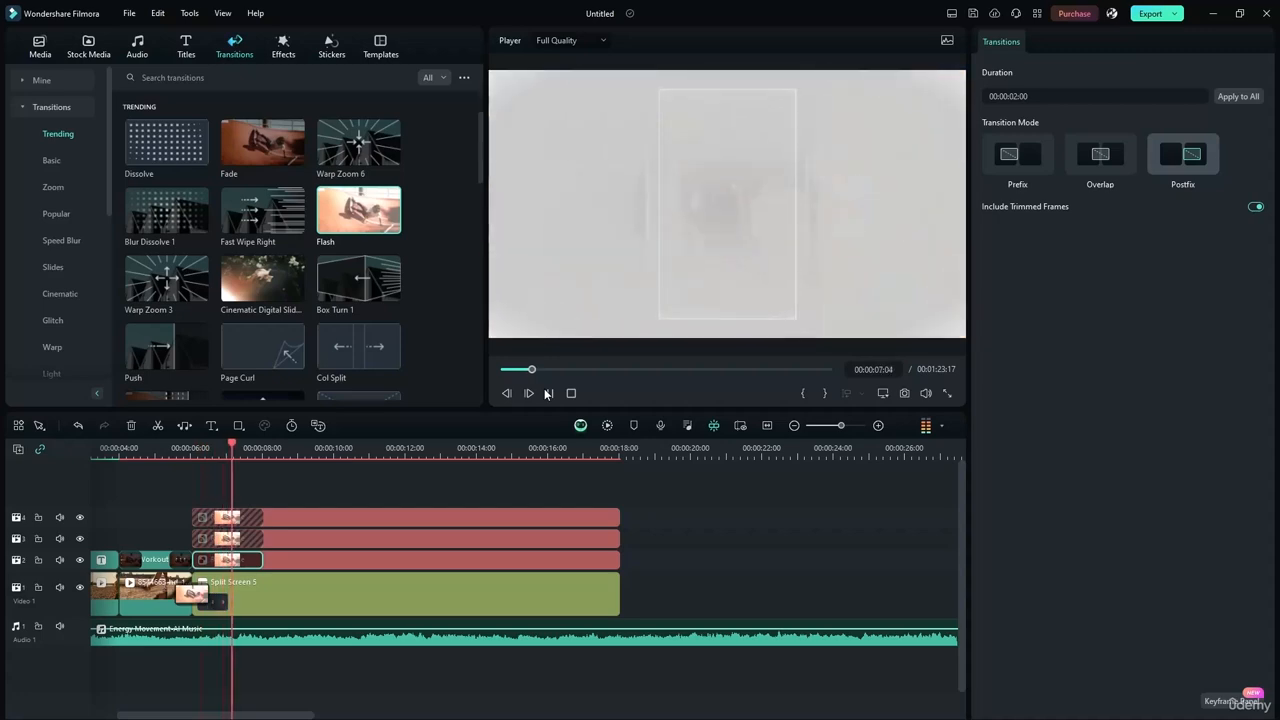
{"action": "left_click", "coordinate": [548, 393]}
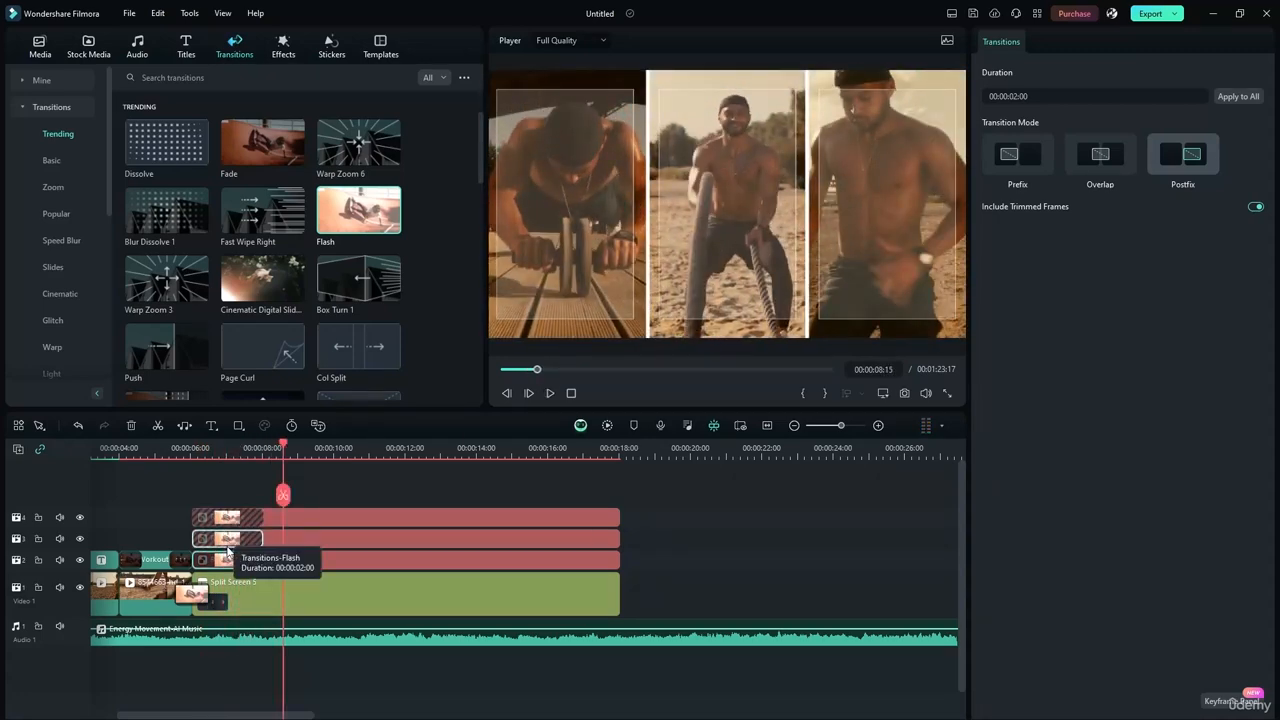
Delete the Flash transitions from the starts of the rectangles.
{"action": "left_click", "coordinate": [233, 540]}
{"action": "key", "text": "Delete"}
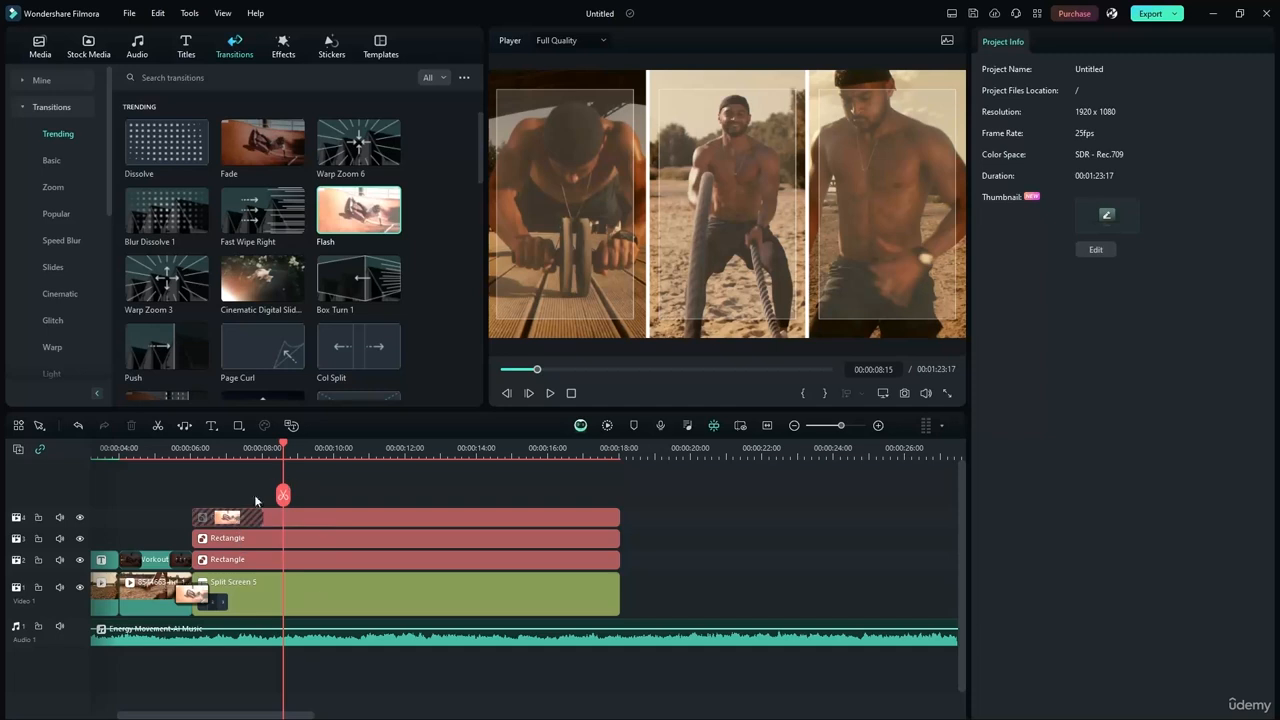
{"action": "left_click", "coordinate": [240, 517]}
{"action": "key", "text": "Delete"}
Add the Fast Wipe Right transition to the start of all three rectangles.
{"action": "left_click_drag", "start_coordinate": [287, 445], "coordinate": [178, 447]}
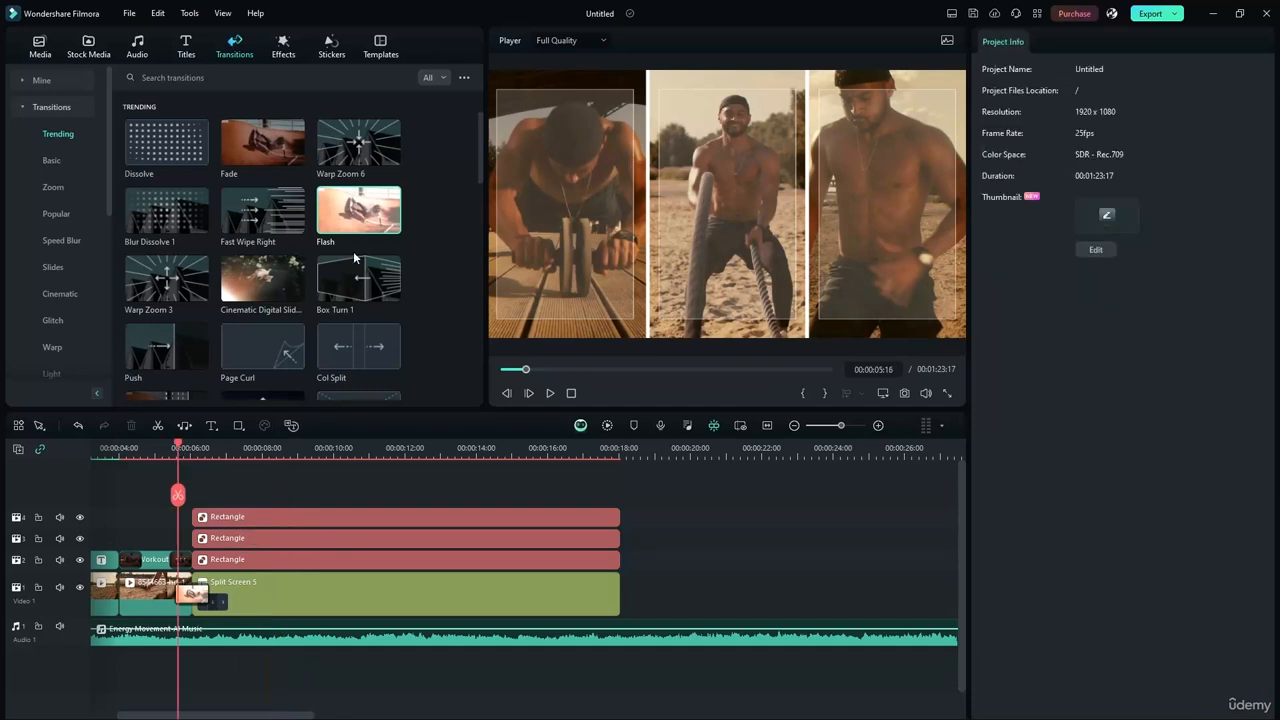
{"action": "left_click_drag", "start_coordinate": [278, 226], "coordinate": [210, 517]}
{"action": "left_click_drag", "start_coordinate": [258, 226], "coordinate": [213, 560]}
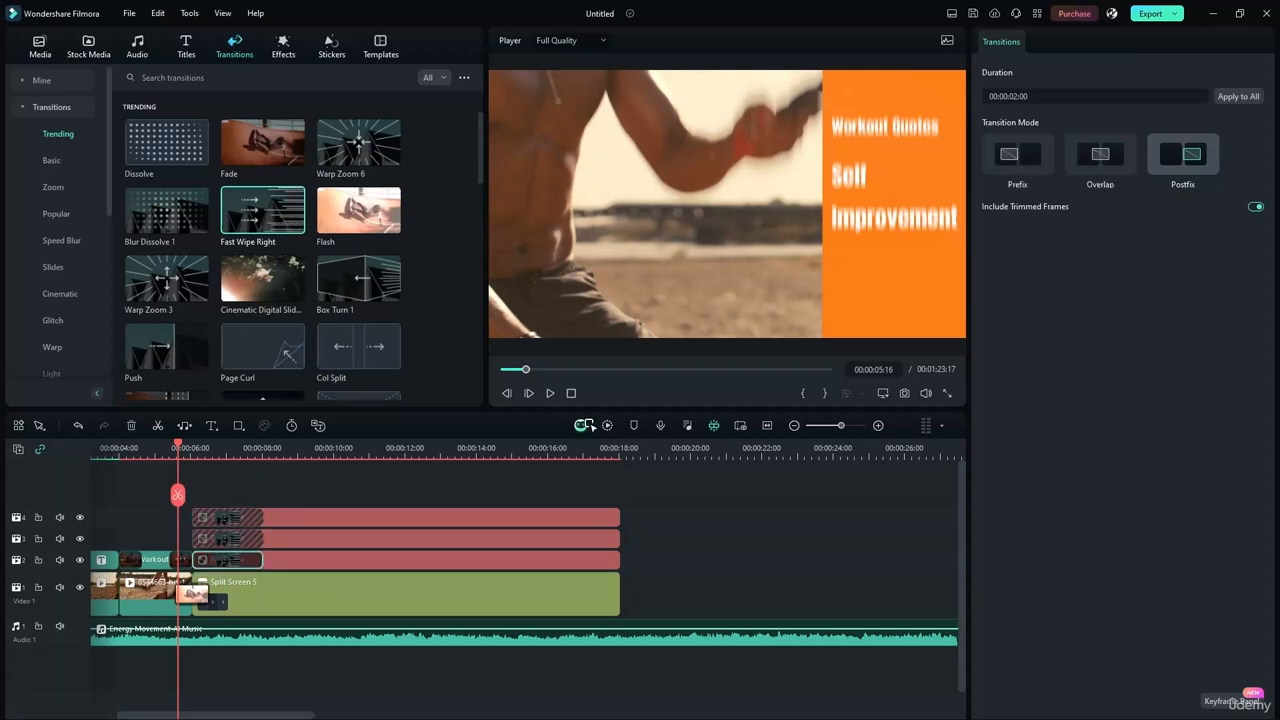
Play back the Fast Wipe Right transition on the rectangles and return to just before it.
{"action": "left_click", "coordinate": [550, 394]}
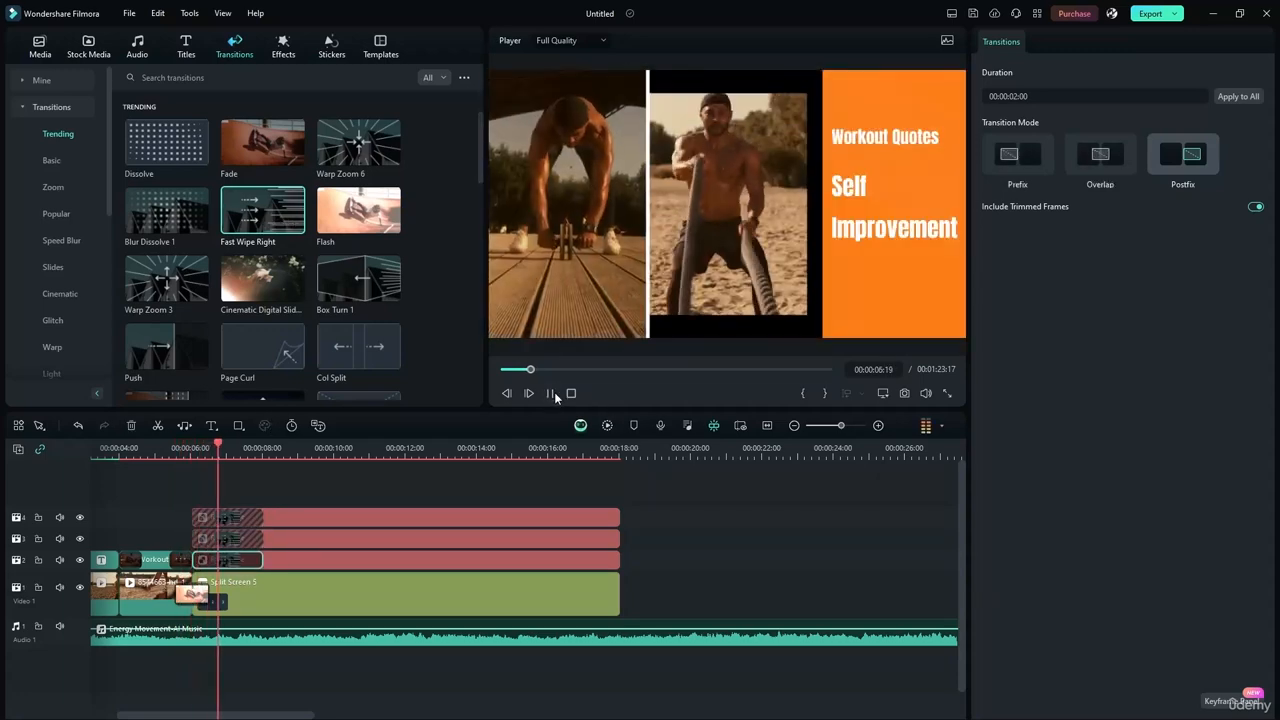
{"action": "left_click", "coordinate": [554, 396]}
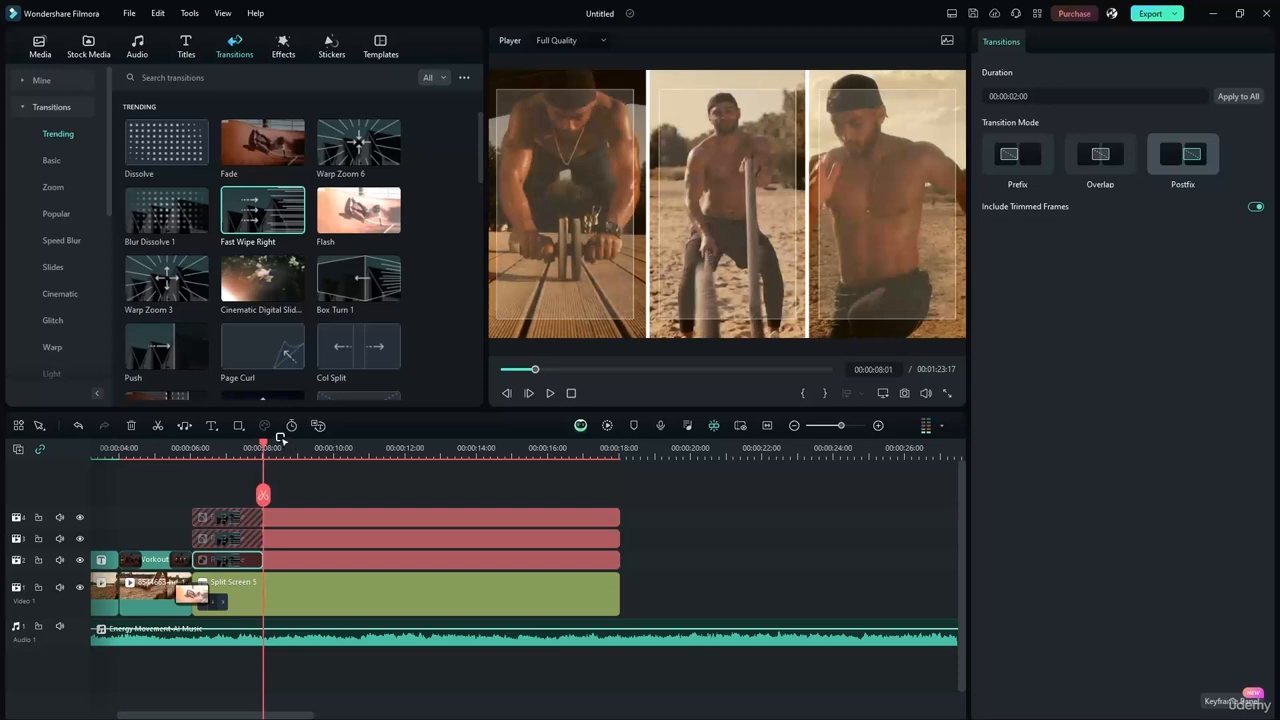
{"action": "left_click_drag", "start_coordinate": [263, 447], "coordinate": [163, 447]}
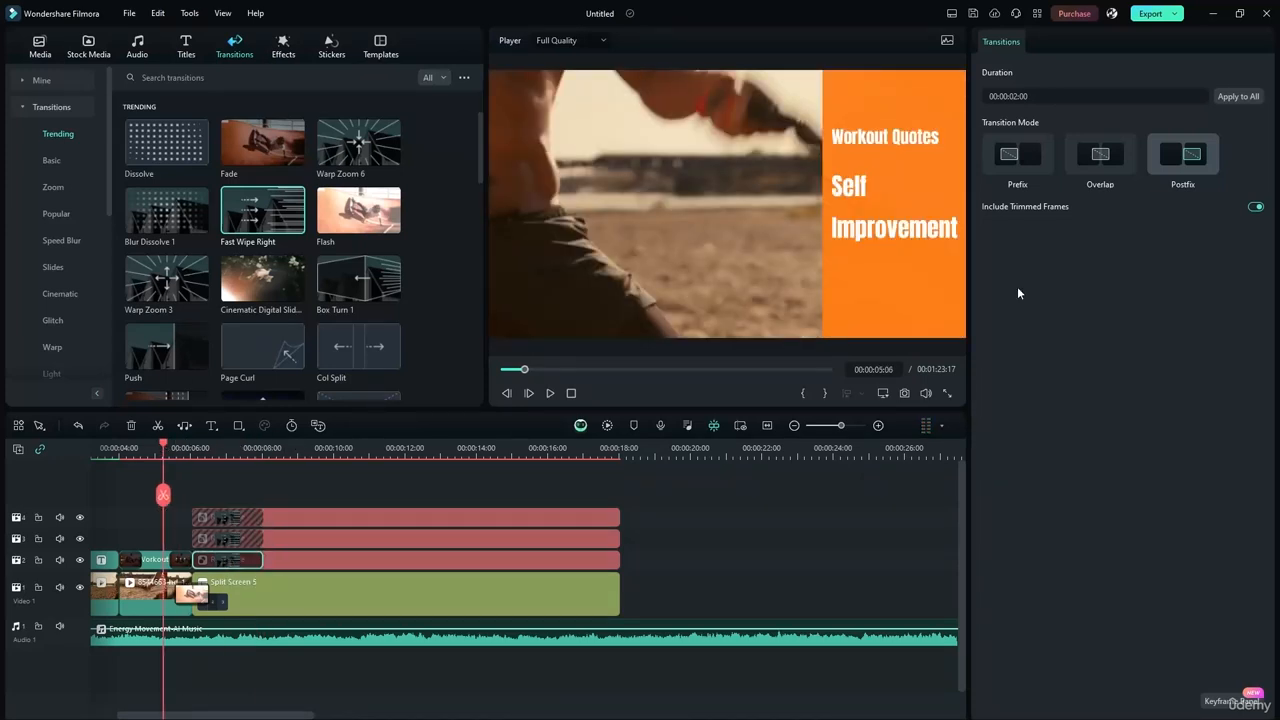
Set the duration of the Fast Wipe Right transition on the lowest rectangle to one second.
{"action": "left_click", "coordinate": [1016, 92]}
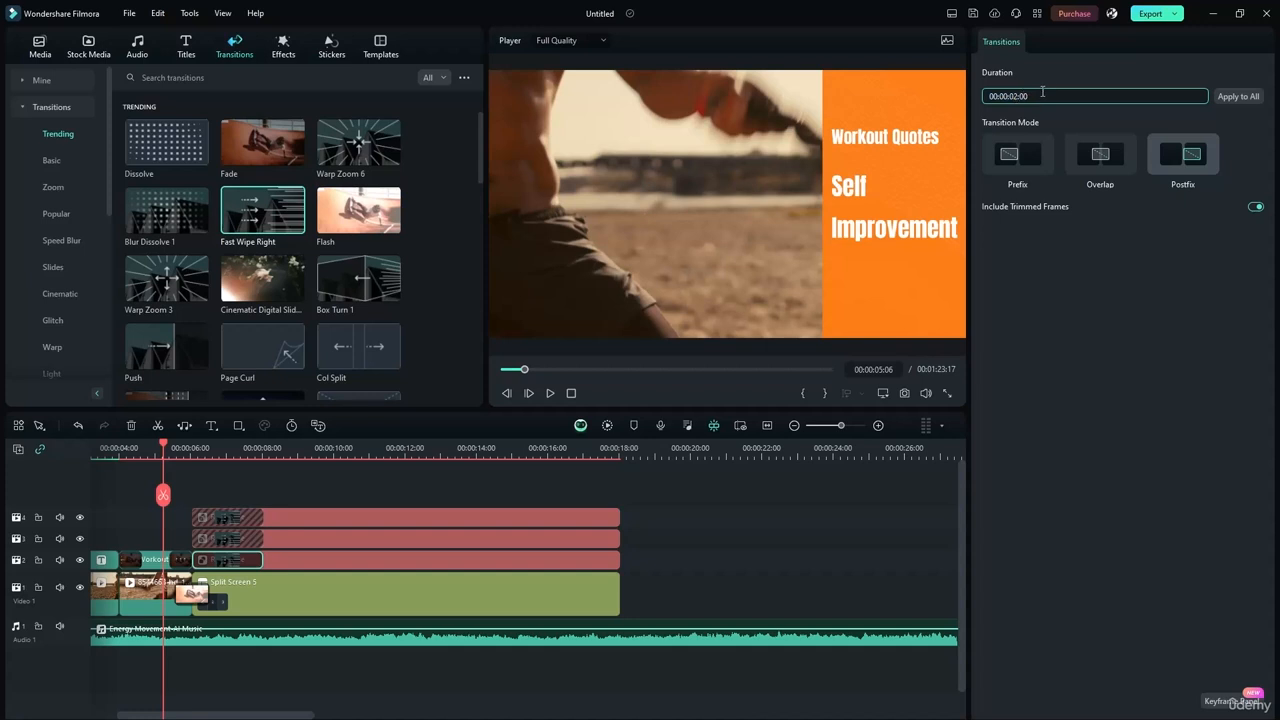
{"action": "type", "text": "1"}
{"action": "key", "text": "Return"}
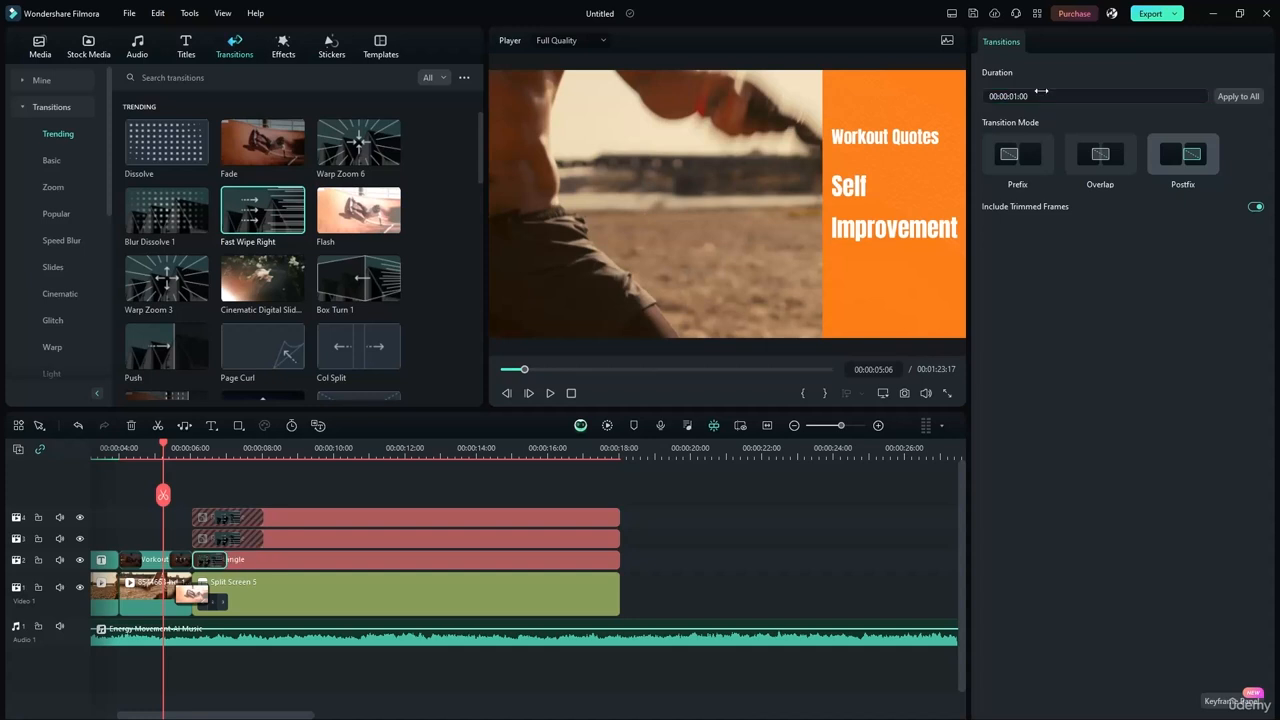
Shorten the Fast Wipe Right transition on the middle rectangle to 00:00:01:00.
{"action": "left_click", "coordinate": [251, 540]}
{"action": "left_click", "coordinate": [1016, 93]}
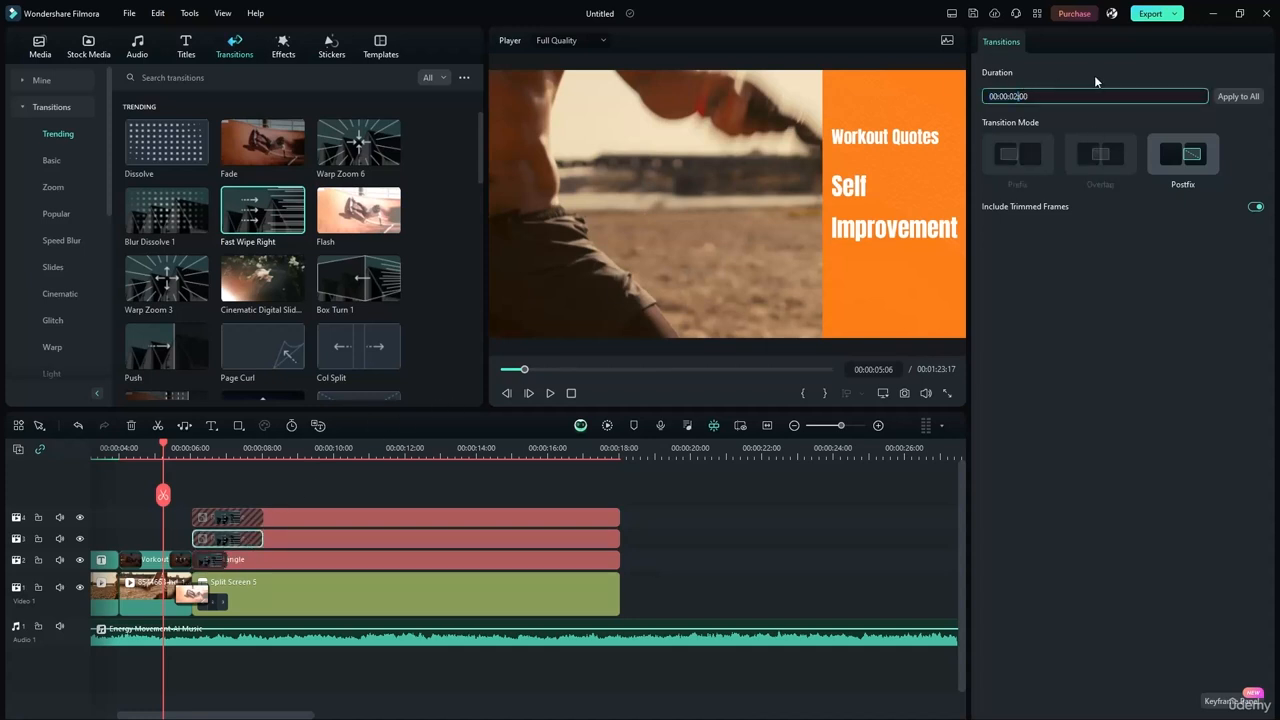
{"action": "key", "text": "BackSpace"}
{"action": "type", "text": "1"}
{"action": "key", "text": "BackSpace"}
{"action": "type", "text": "1"}
{"action": "key", "text": "Return"}
Give the Fast Wipe Right transition on the uppermost rectangle a duration of 00:00:01:00.
{"action": "left_click", "coordinate": [237, 512]}
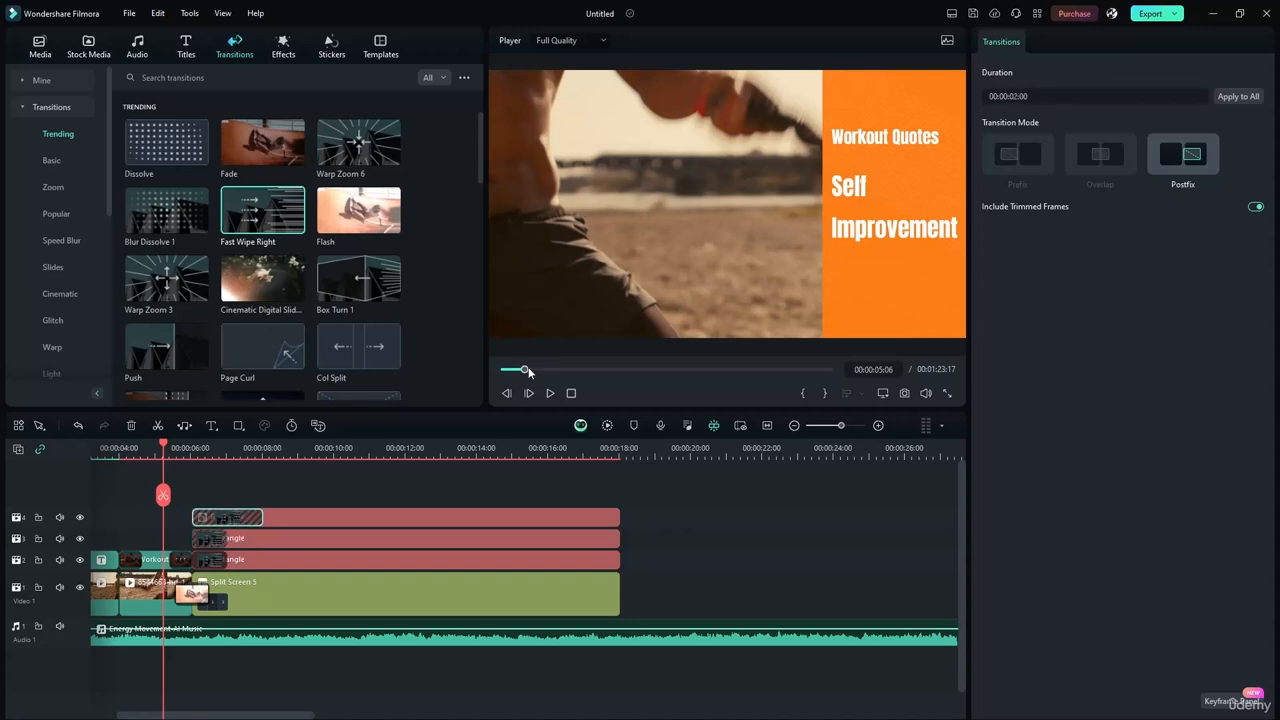
{"action": "left_click", "coordinate": [1018, 93]}
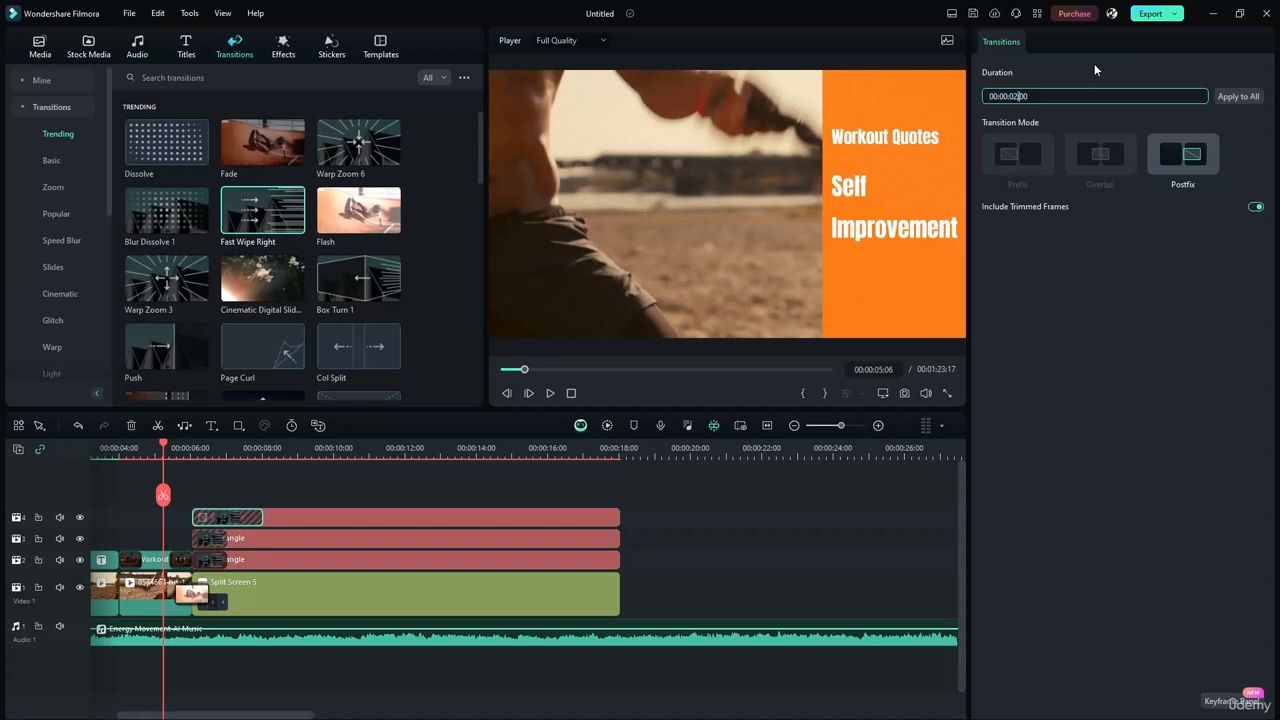
{"action": "key", "text": "BackSpace"}
{"action": "type", "text": "1"}
{"action": "left_click", "coordinate": [384, 481]}
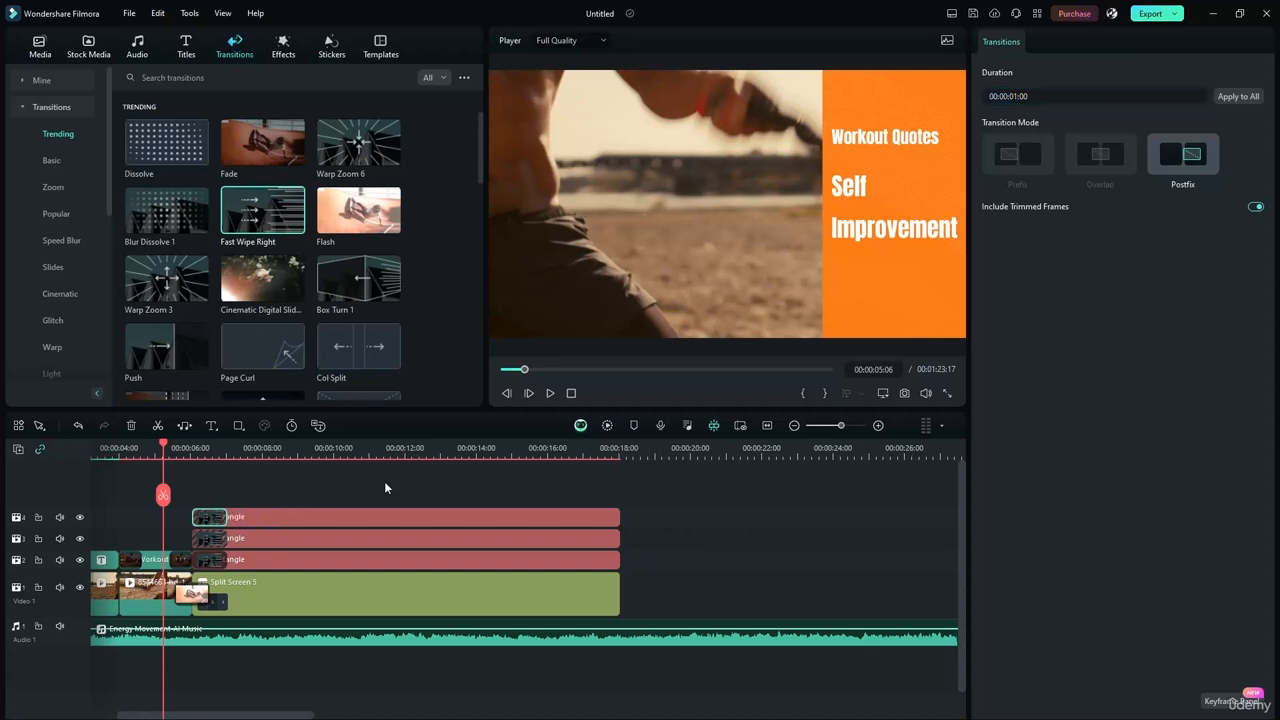
Play back the shortened rectangle transitions over the split screen and return the playhead to within them.
{"action": "left_click", "coordinate": [213, 605]}
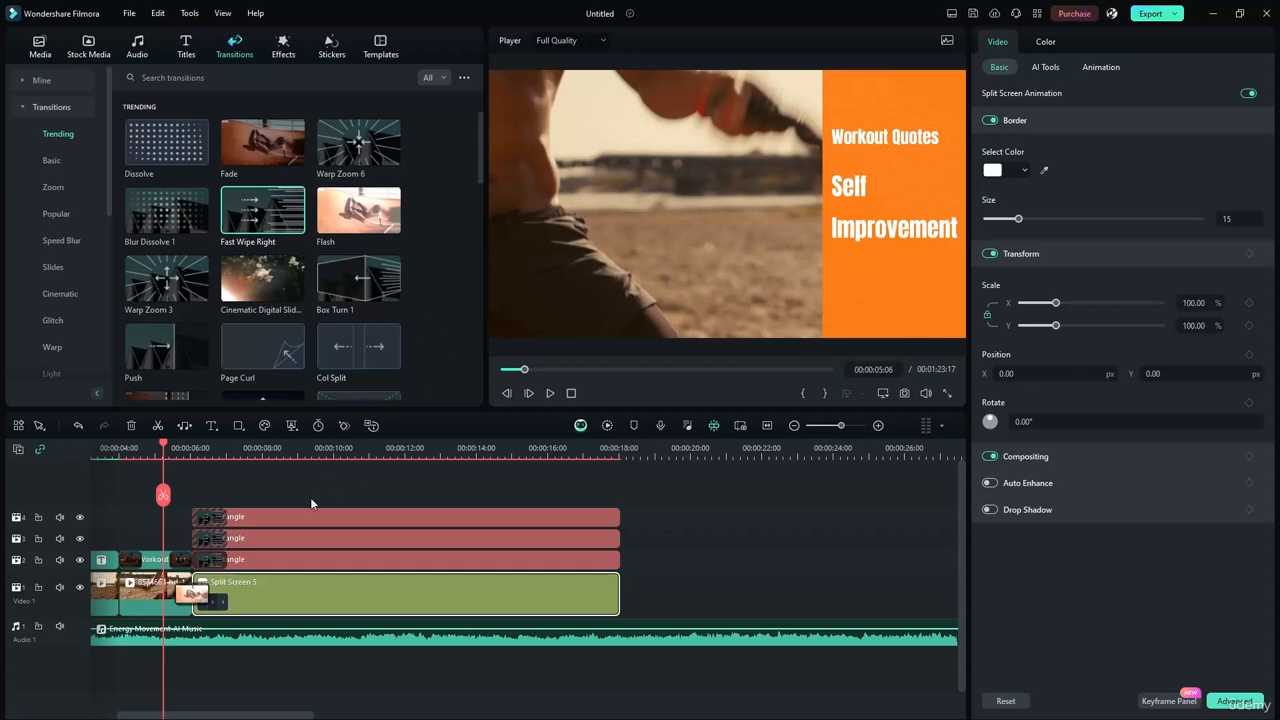
{"action": "left_click", "coordinate": [546, 393]}
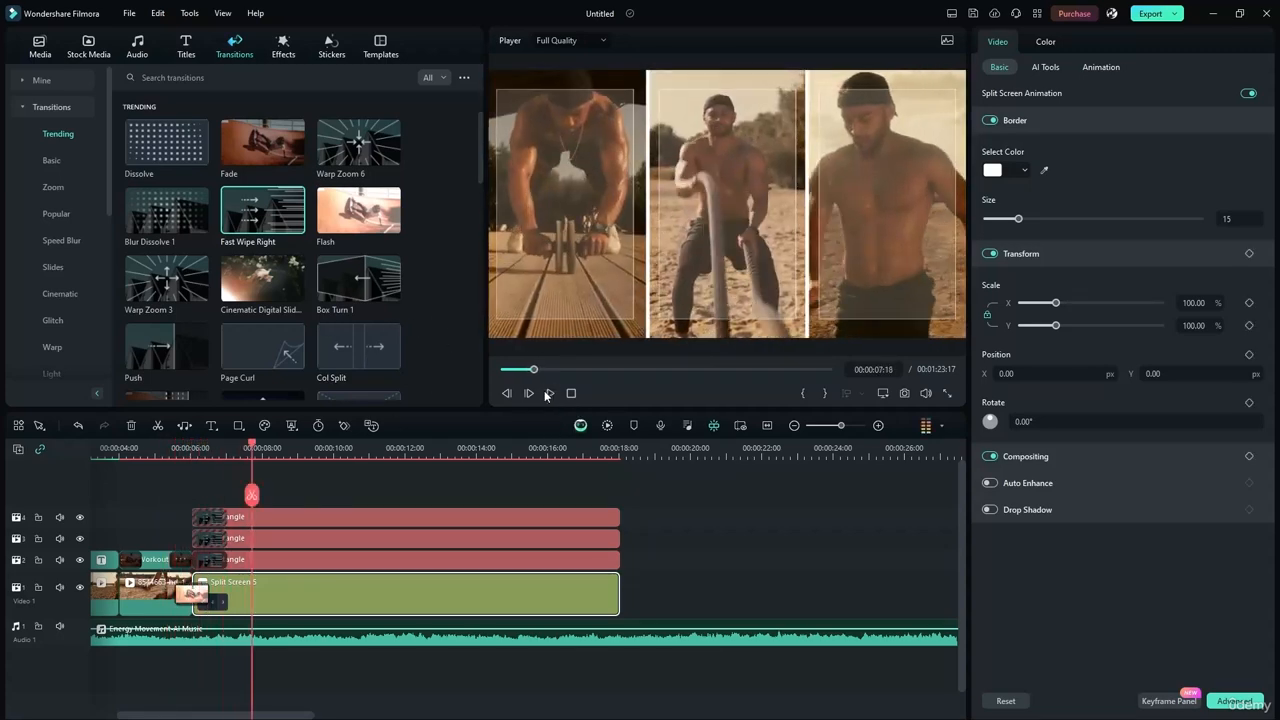
{"action": "left_click_drag", "start_coordinate": [252, 444], "coordinate": [213, 447]}
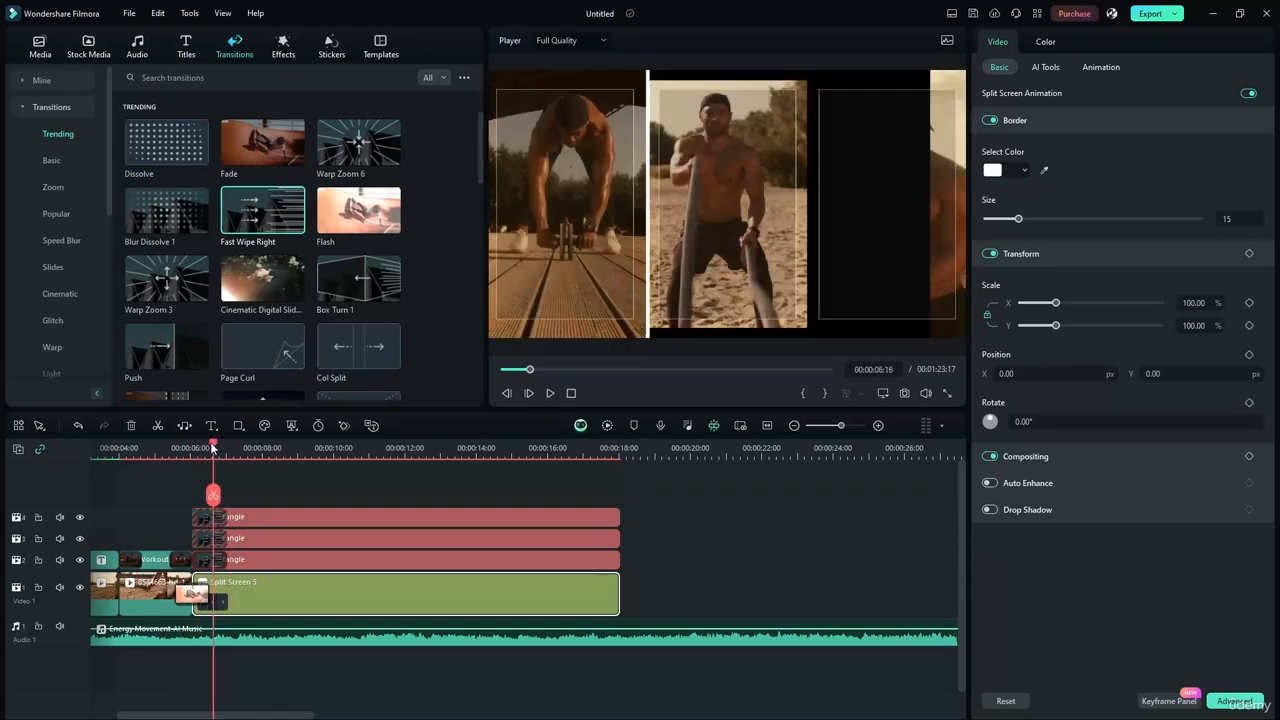
Delete the Fast Wipe Right transitions from the starts of all three rectangles.
{"action": "left_click", "coordinate": [214, 517]}
{"action": "left_click", "coordinate": [221, 540], "text": "ctrl"}
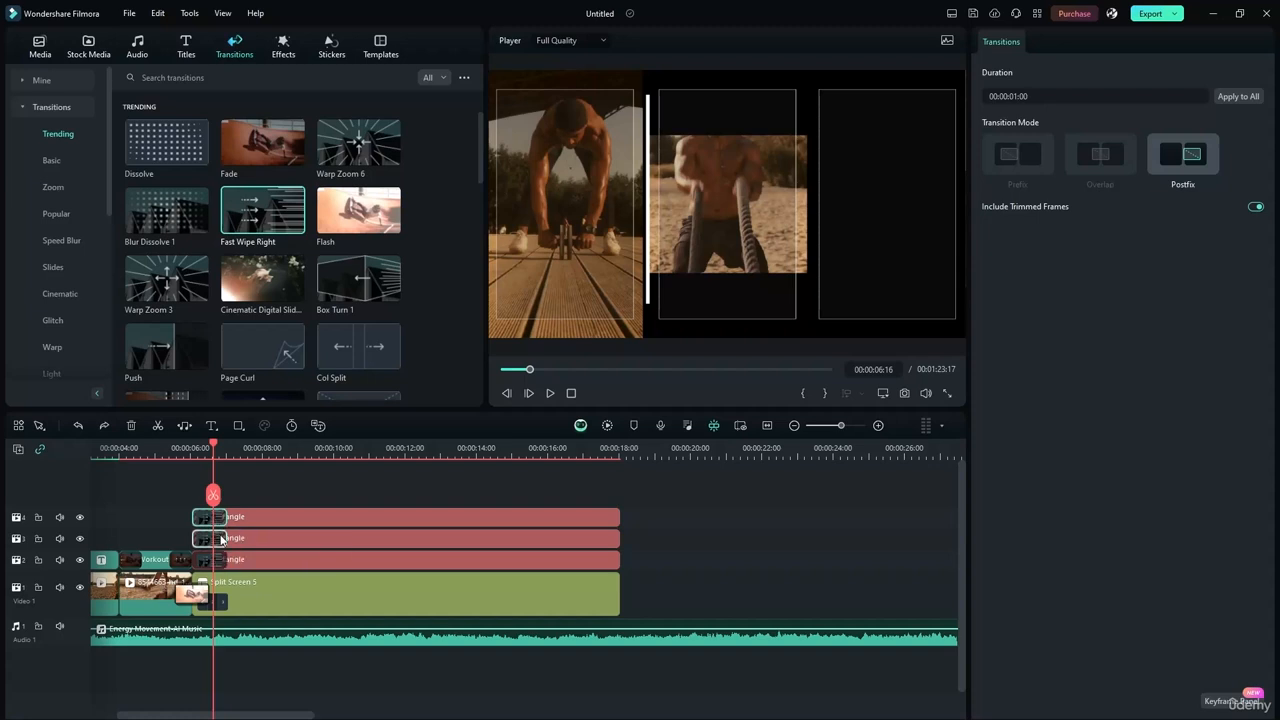
{"action": "key", "text": "Delete"}
{"action": "left_click", "coordinate": [209, 540]}
{"action": "key", "text": "Delete"}
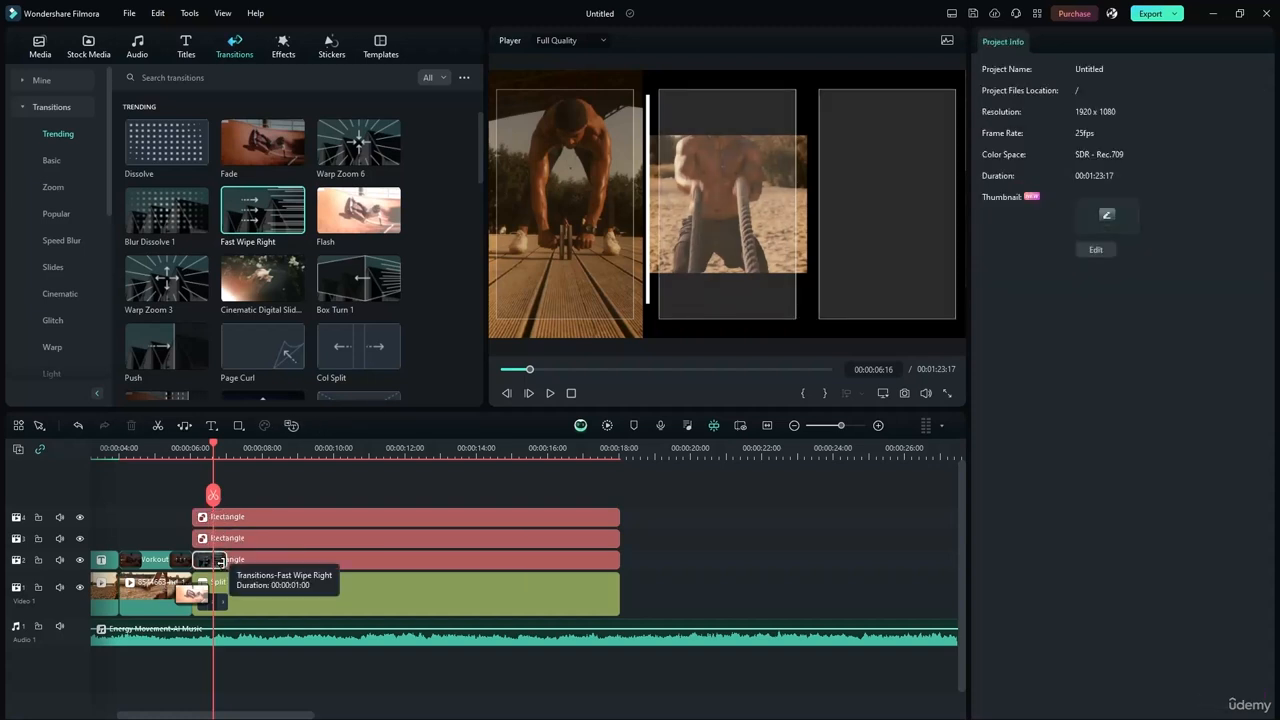
{"action": "left_click", "coordinate": [209, 560]}
{"action": "key", "text": "Delete"}
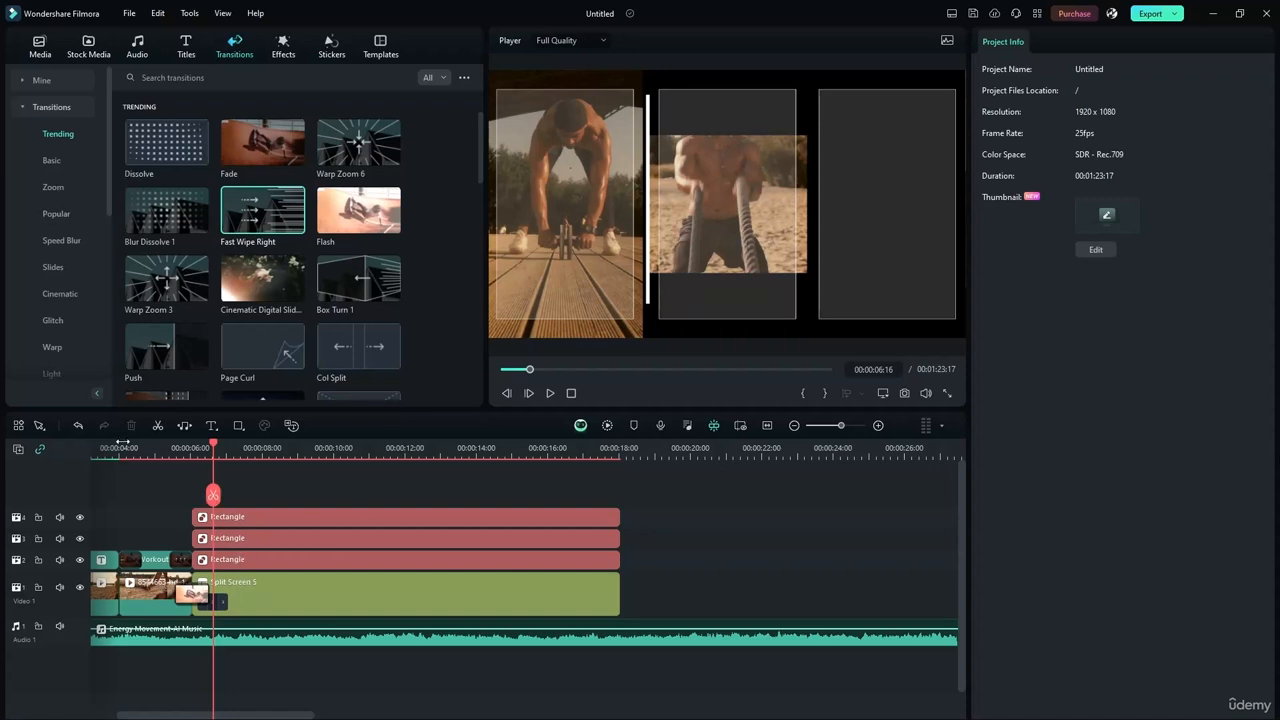
Add a quick text title above the rectangles, aligned to their start, and raise the uppermost rectangle to the track directly beneath it.
{"action": "left_click", "coordinate": [212, 426]}
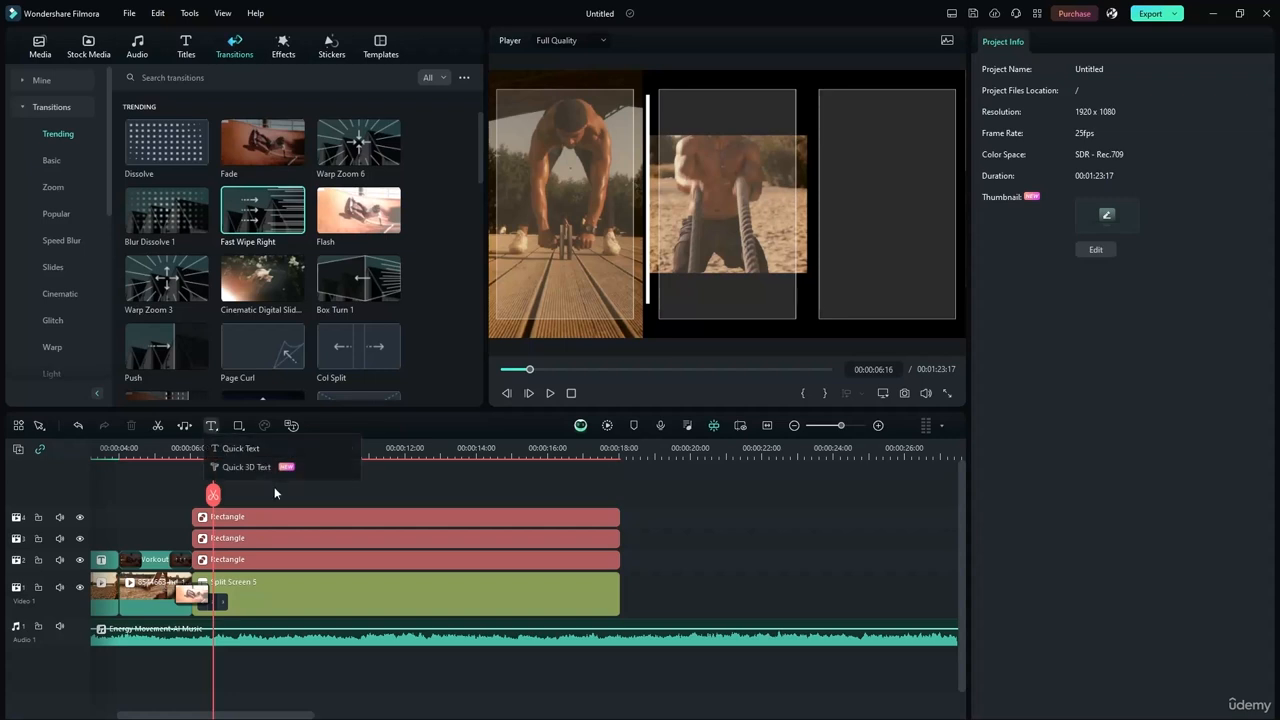
{"action": "left_click", "coordinate": [241, 442]}
{"action": "mouse_move", "coordinate": [291, 523]}
{"action": "left_mouse_down"}
{"action": "mouse_move", "coordinate": [269, 523]}
{"action": "mouse_move", "coordinate": [275, 508]}
{"action": "left_mouse_up"}
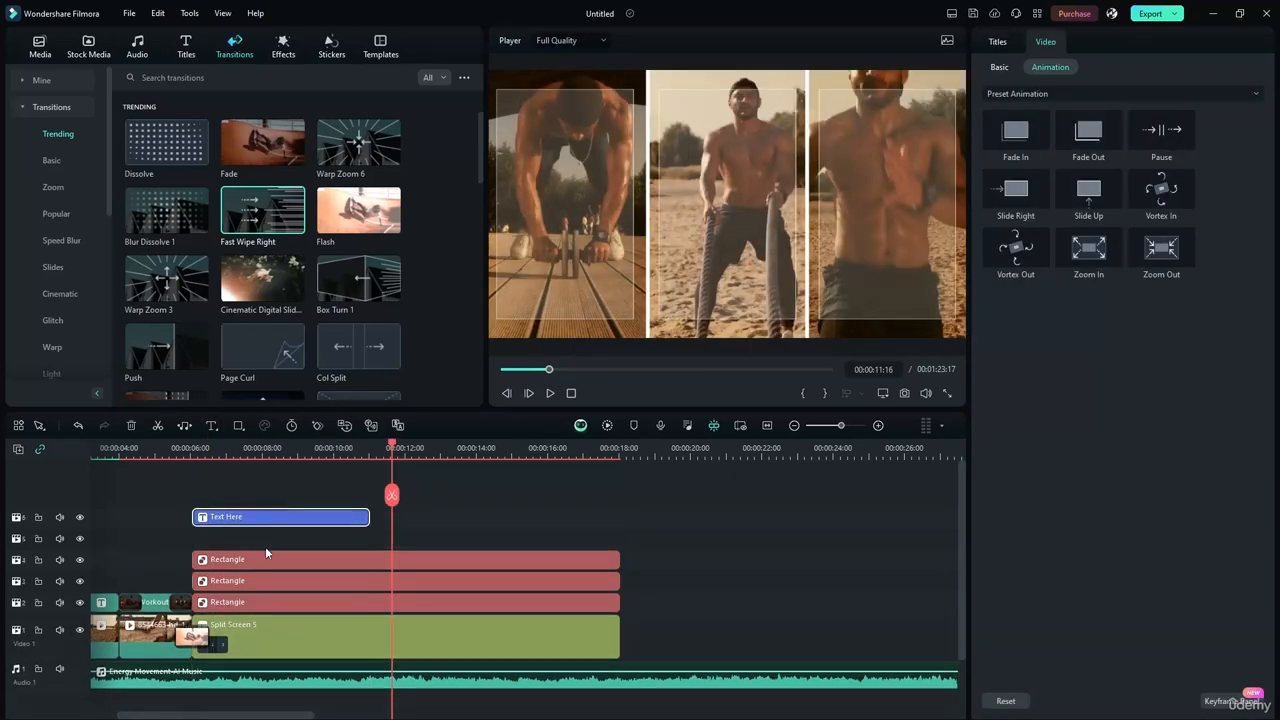
{"action": "left_click_drag", "start_coordinate": [263, 556], "coordinate": [258, 540]}
Add a second quick text title on a track beneath the uppermost rectangle, aligned with the rectangle's start.
{"action": "left_click", "coordinate": [212, 426]}
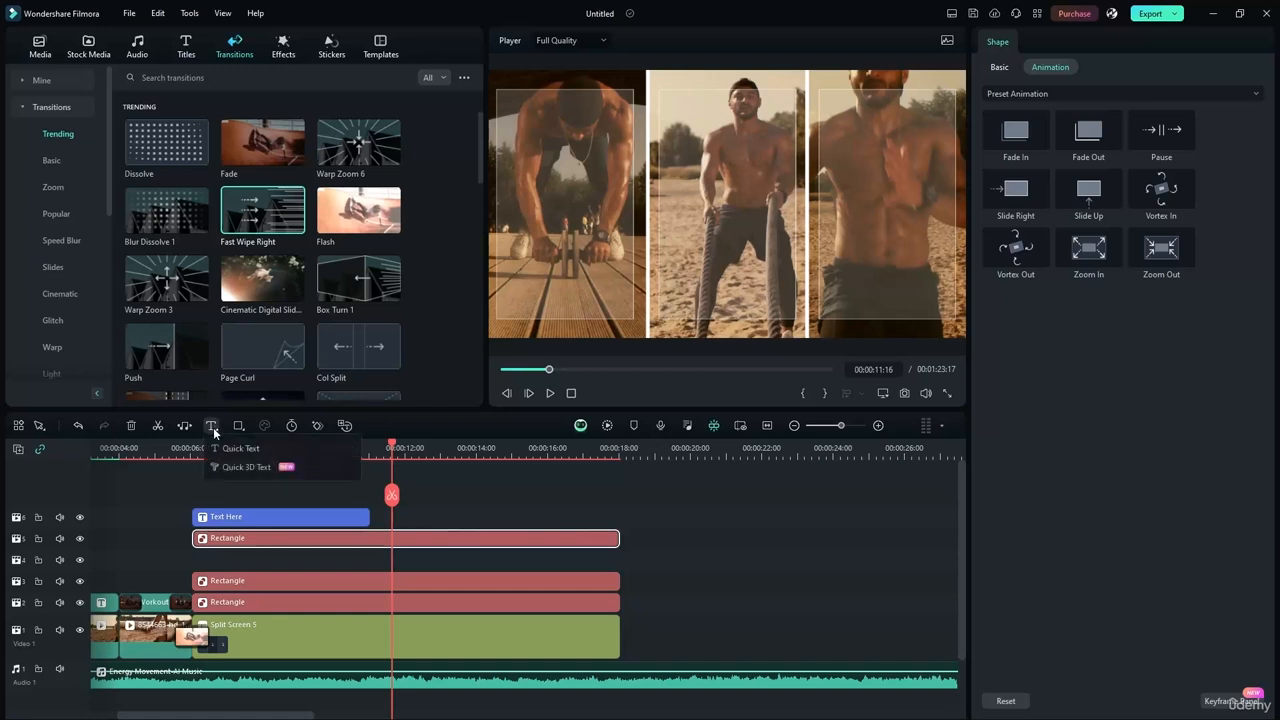
{"action": "left_click", "coordinate": [241, 446]}
{"action": "left_click_drag", "start_coordinate": [430, 562], "coordinate": [230, 560]}
{"action": "left_click_drag", "start_coordinate": [406, 501], "coordinate": [300, 526]}
{"action": "left_click", "coordinate": [253, 481]}
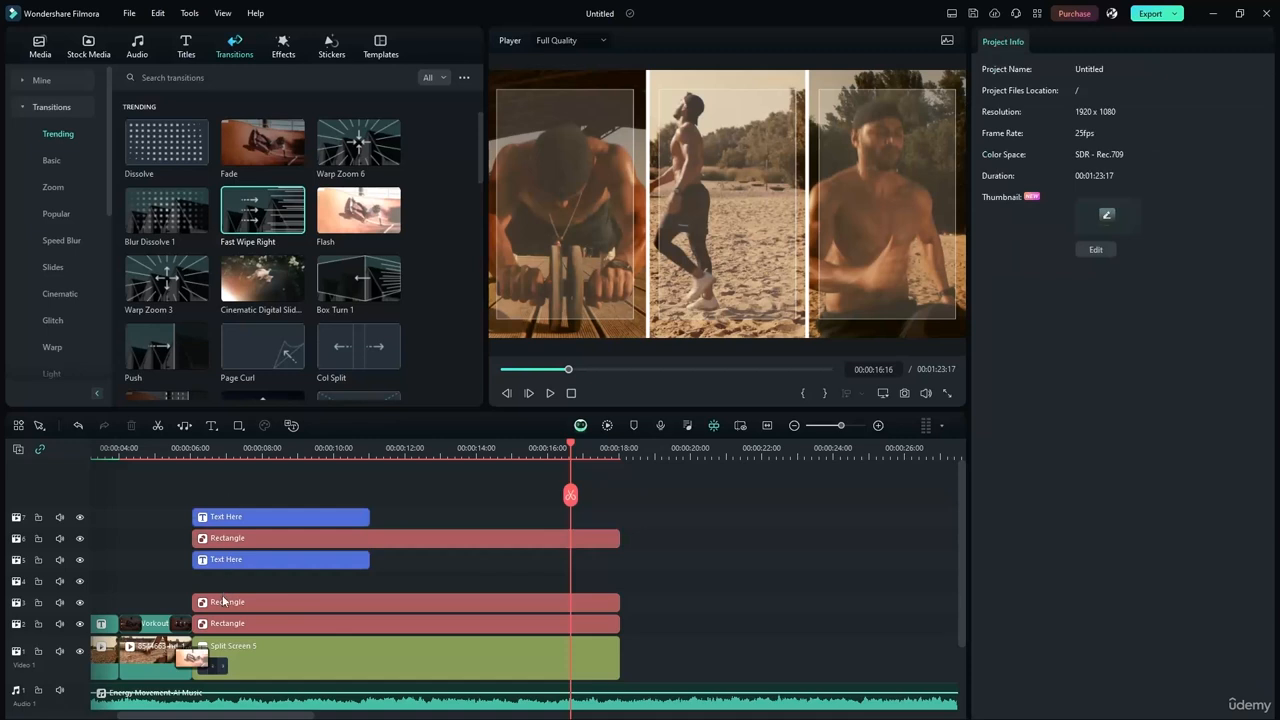
Raise the middle rectangle beneath the second title and add a third quick text title above the lowest rectangle, aligned to its start.
{"action": "left_click_drag", "start_coordinate": [228, 601], "coordinate": [233, 563]}
{"action": "left_click", "coordinate": [224, 428]}
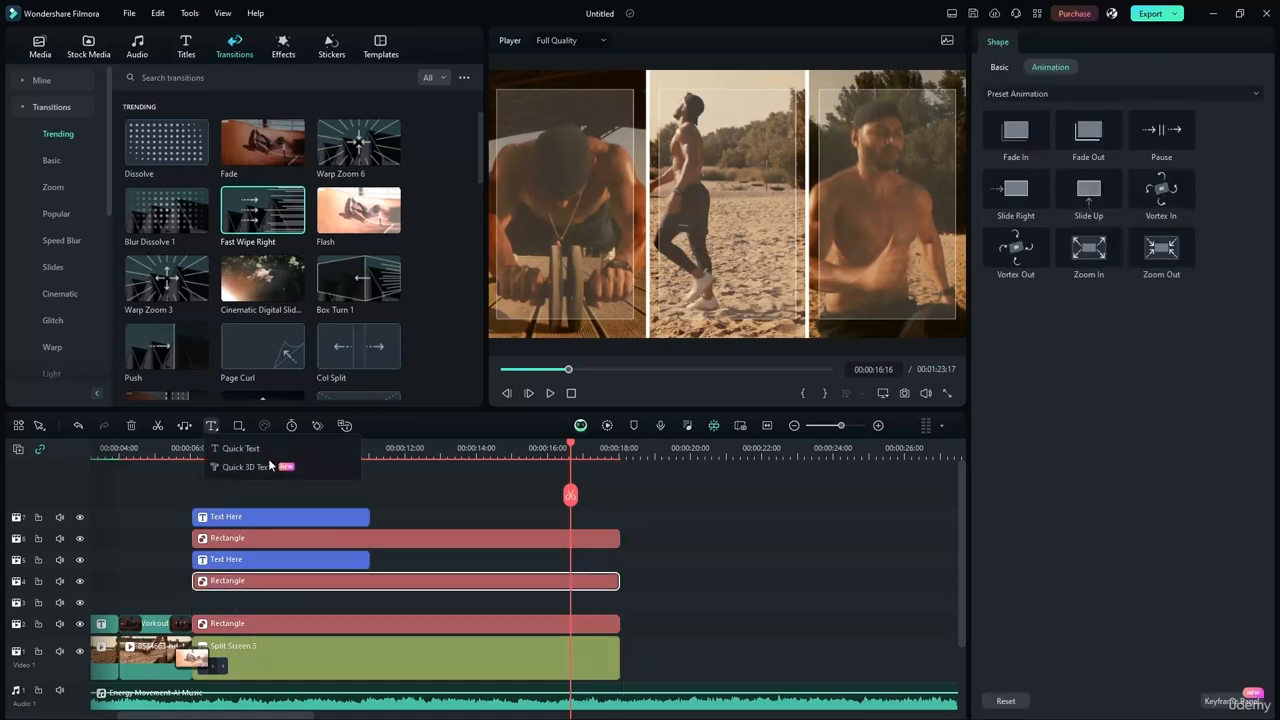
{"action": "left_click", "coordinate": [248, 452]}
{"action": "left_click_drag", "start_coordinate": [612, 594], "coordinate": [233, 601]}
{"action": "left_click", "coordinate": [447, 502]}
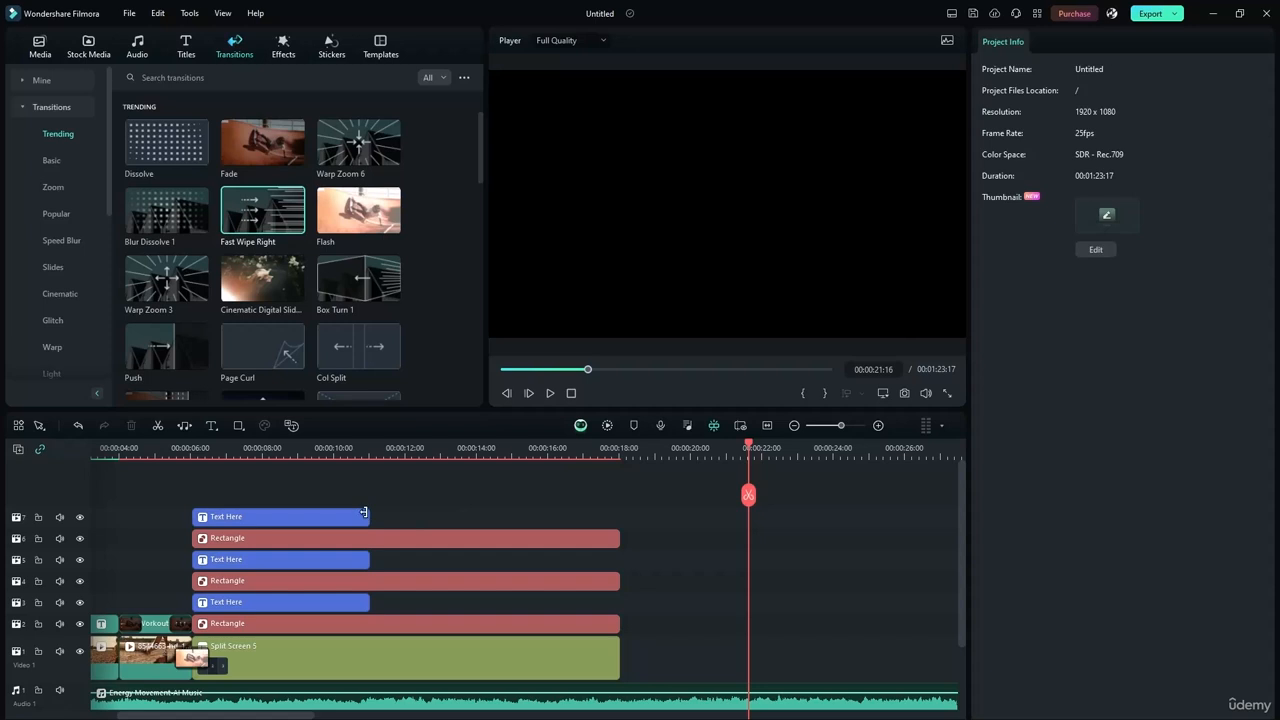
Extend all three text titles together so they end with the rectangles and the split screen.
{"action": "left_click", "coordinate": [358, 516]}
{"action": "left_click", "coordinate": [344, 557], "text": "ctrl"}
{"action": "left_click", "coordinate": [348, 599], "text": "ctrl"}
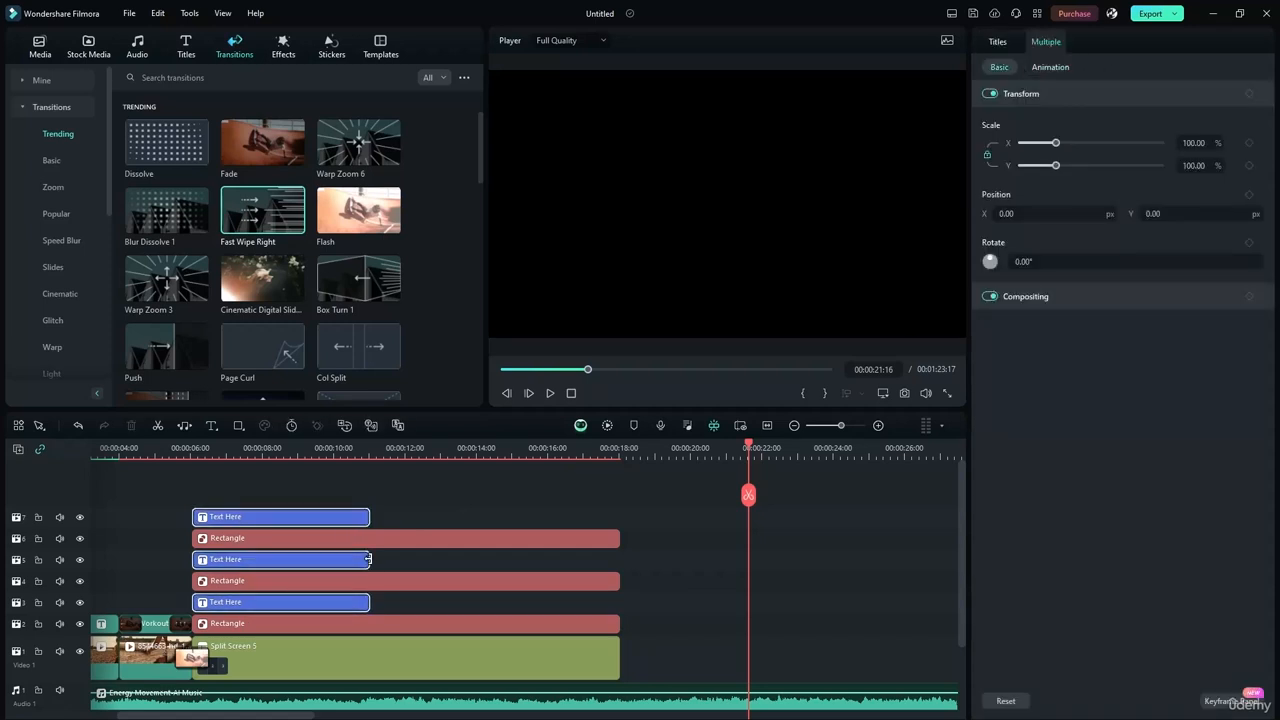
{"action": "left_click_drag", "start_coordinate": [368, 559], "coordinate": [620, 559]}
{"action": "left_click", "coordinate": [677, 544]}
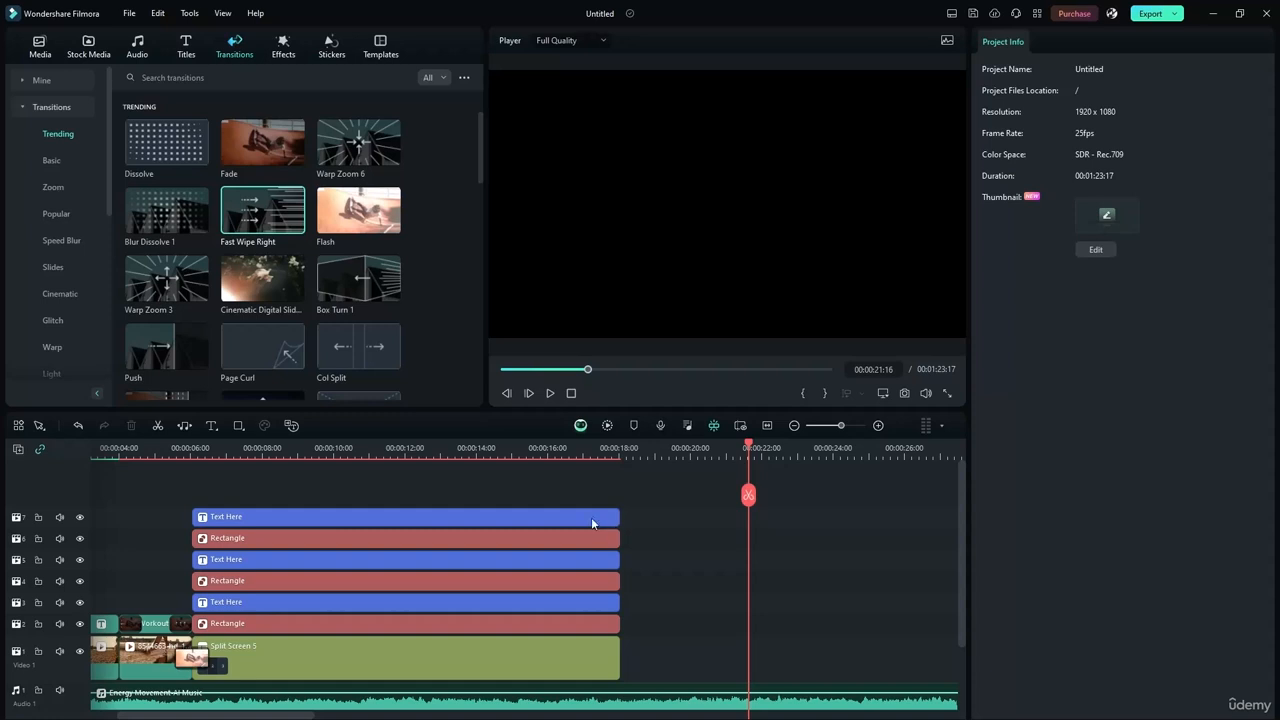
{"action": "mouse_move", "coordinate": [446, 516]}
{"action": "left_mouse_down"}
{"action": "mouse_move", "coordinate": [416, 540]}
{"action": "mouse_move", "coordinate": [433, 536]}
{"action": "left_mouse_up"}
{"action": "right_click", "coordinate": [433, 536]}
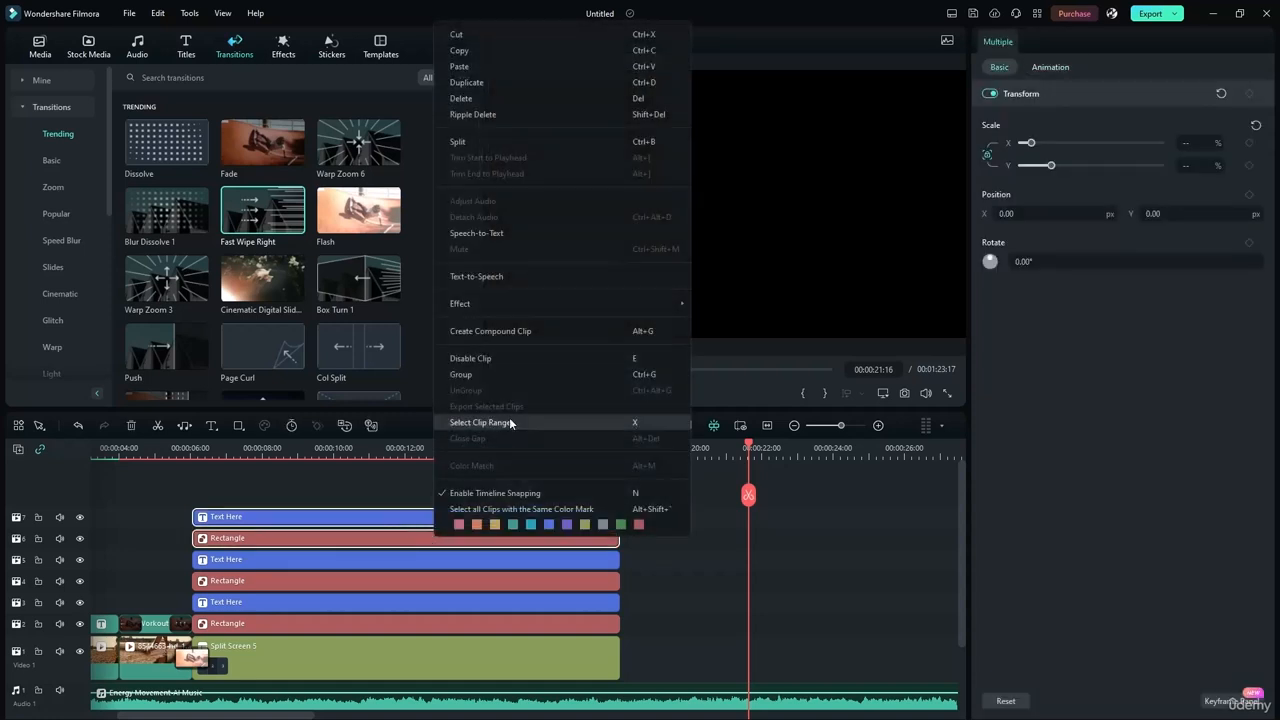
{"action": "left_click", "coordinate": [497, 334]}
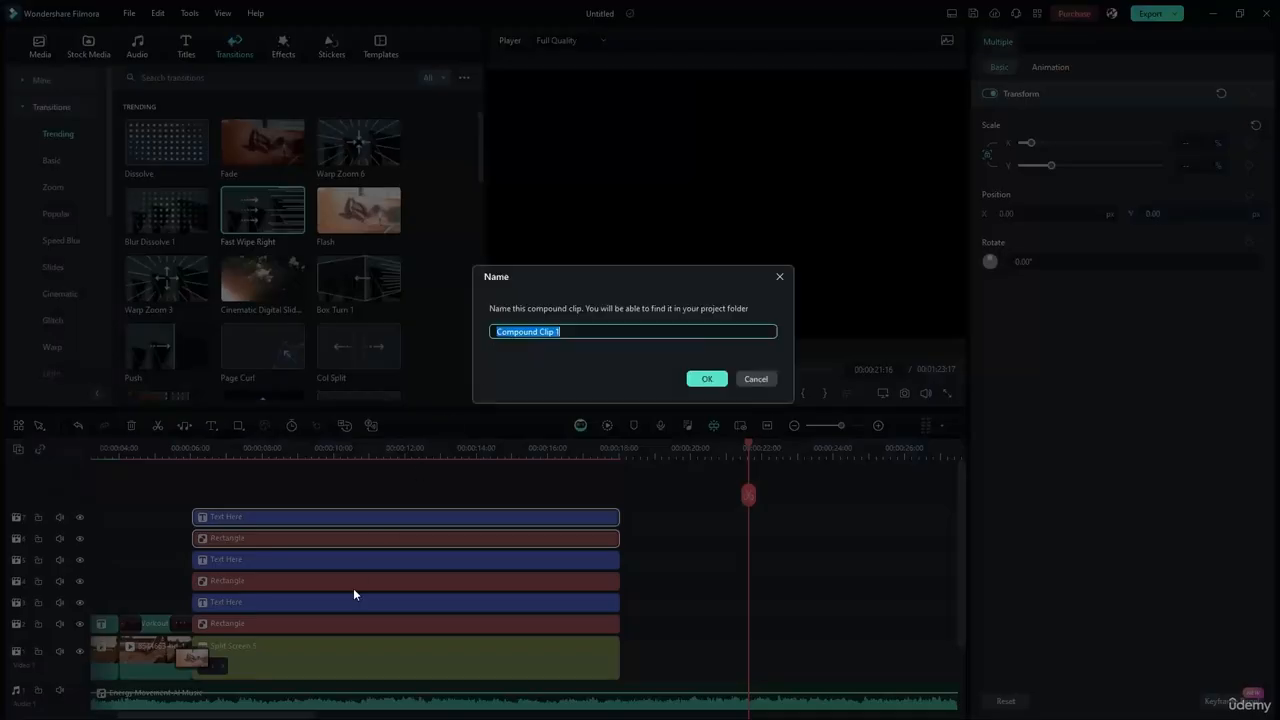
{"action": "left_click", "coordinate": [707, 379]}
{"action": "key", "text": "ctrl+z"}
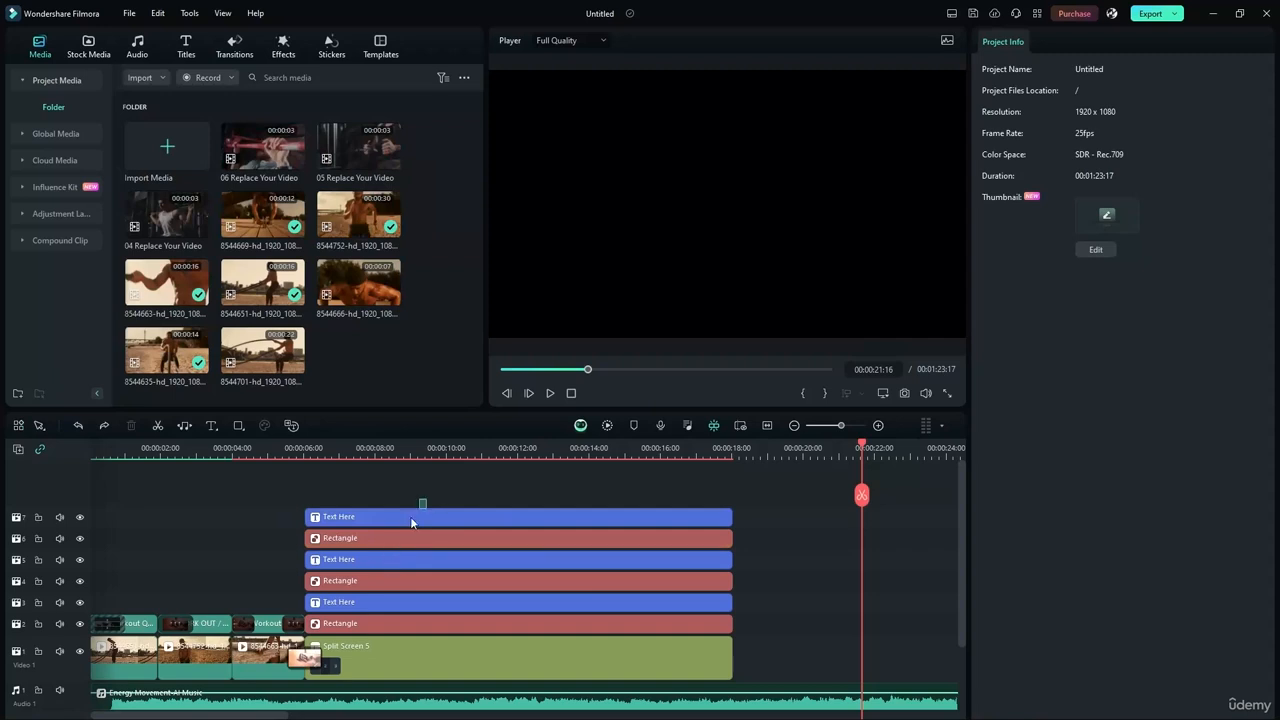
Combine the uppermost title and the rectangle beneath it into a compound clip named Quote 1.
{"action": "left_click", "coordinate": [173, 503]}
{"action": "left_click_drag", "start_coordinate": [453, 508], "coordinate": [416, 541]}
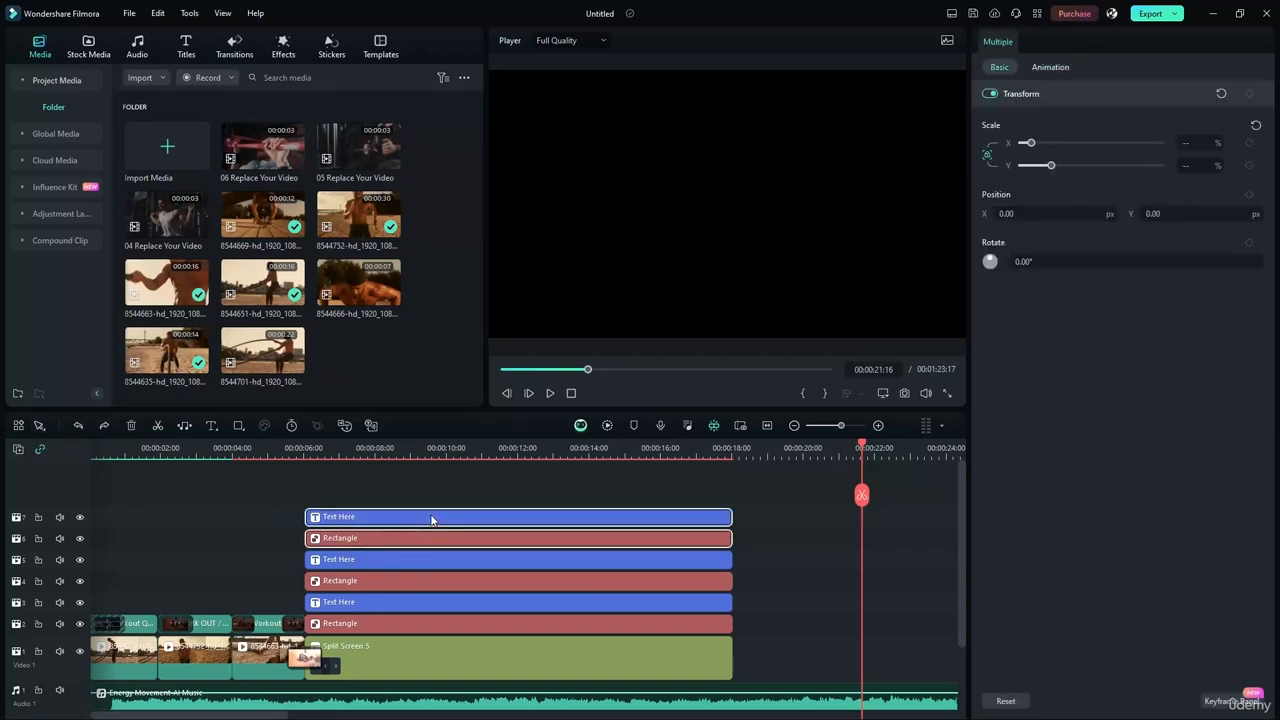
{"action": "right_click", "coordinate": [432, 518]}
{"action": "left_click", "coordinate": [486, 312]}
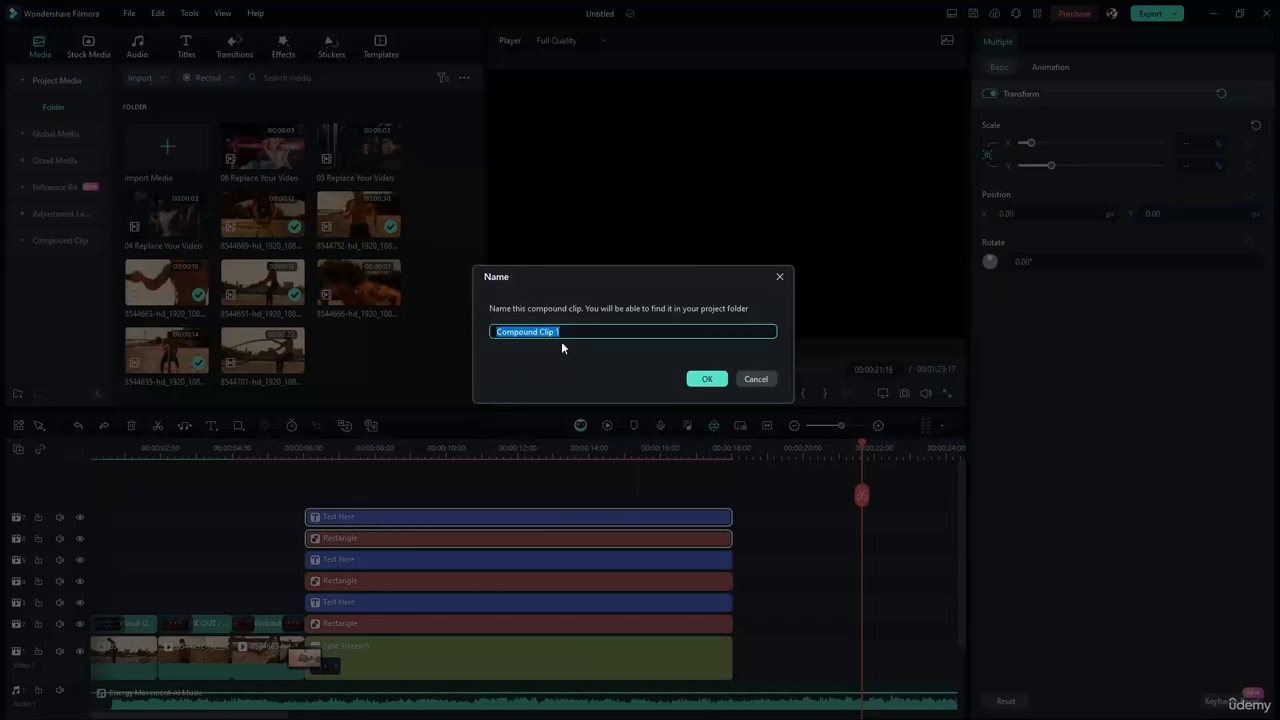
{"action": "left_click_drag", "start_coordinate": [556, 332], "coordinate": [471, 340]}
{"action": "type", "text": "Qui"}
{"action": "type", "text": "ote"}
{"action": "key", "text": "Return"}
{"action": "left_click", "coordinate": [706, 378]}
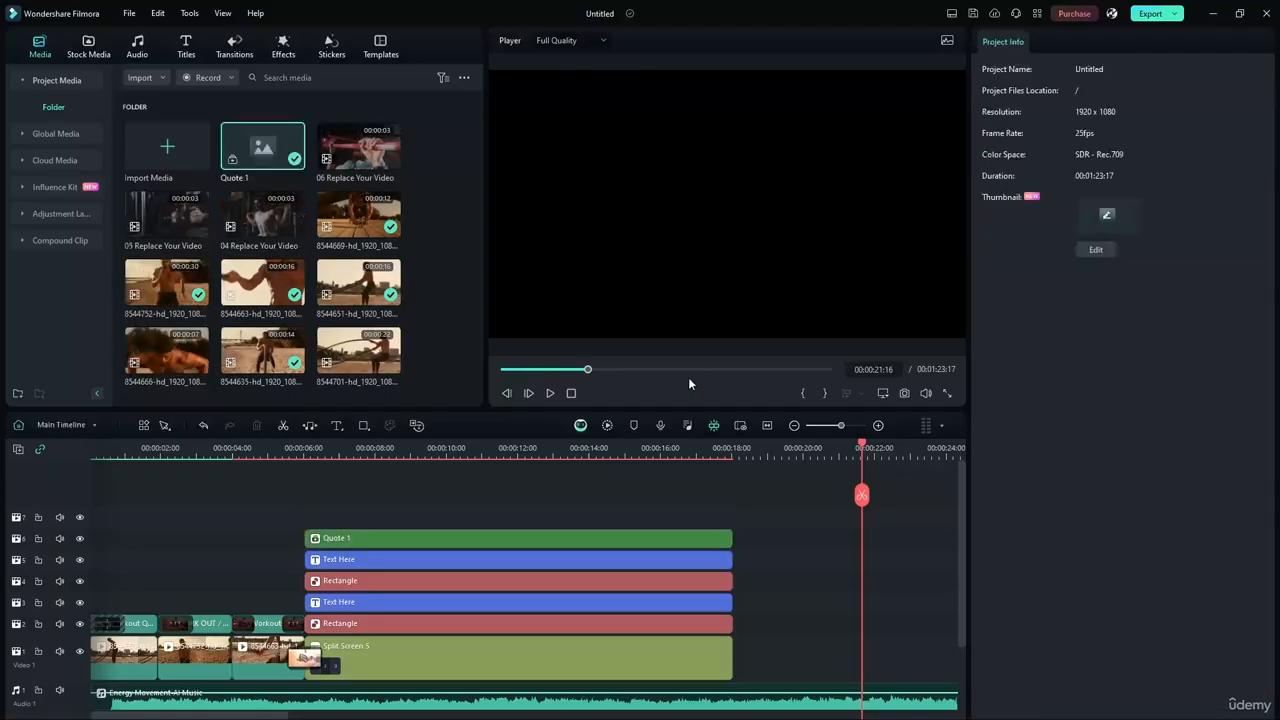
{"action": "left_click", "coordinate": [94, 424]}
{"action": "left_click", "coordinate": [78, 422]}
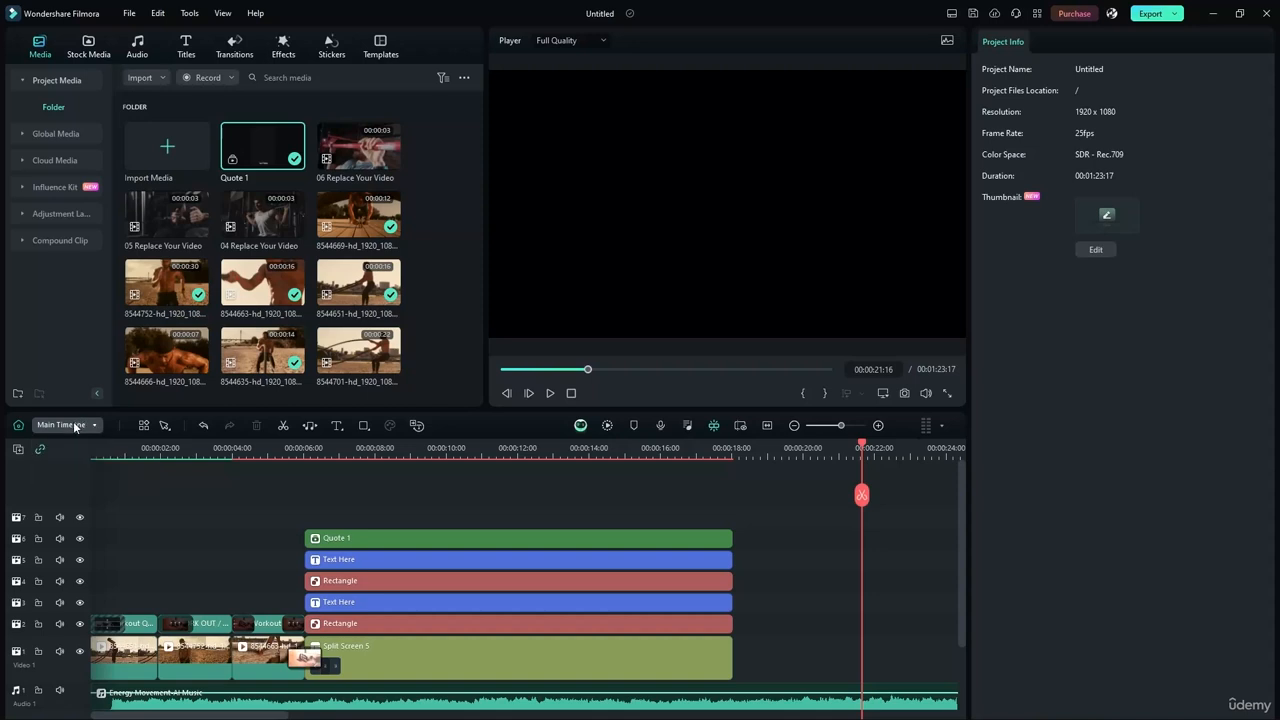
Combine the middle title and the rectangle beneath it into a compound clip named Quote 2.
{"action": "left_click", "coordinate": [345, 561]}
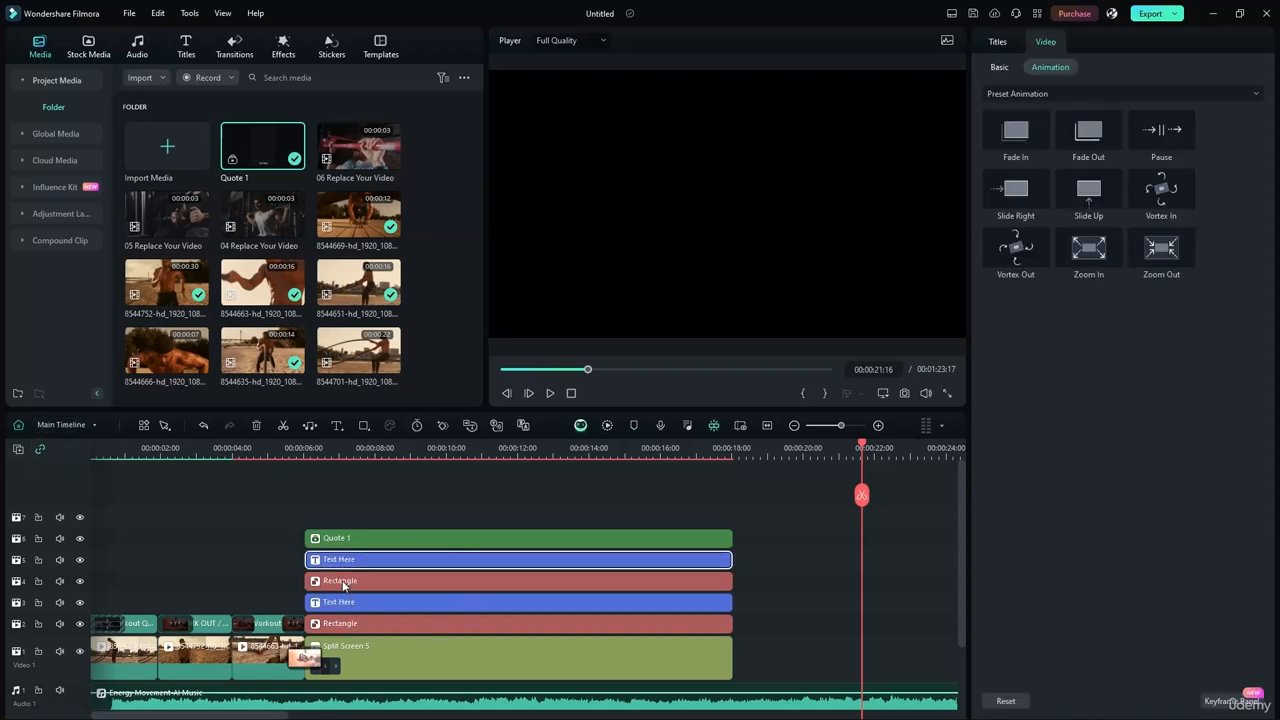
{"action": "left_click", "coordinate": [340, 582], "text": "ctrl"}
{"action": "right_click", "coordinate": [354, 557]}
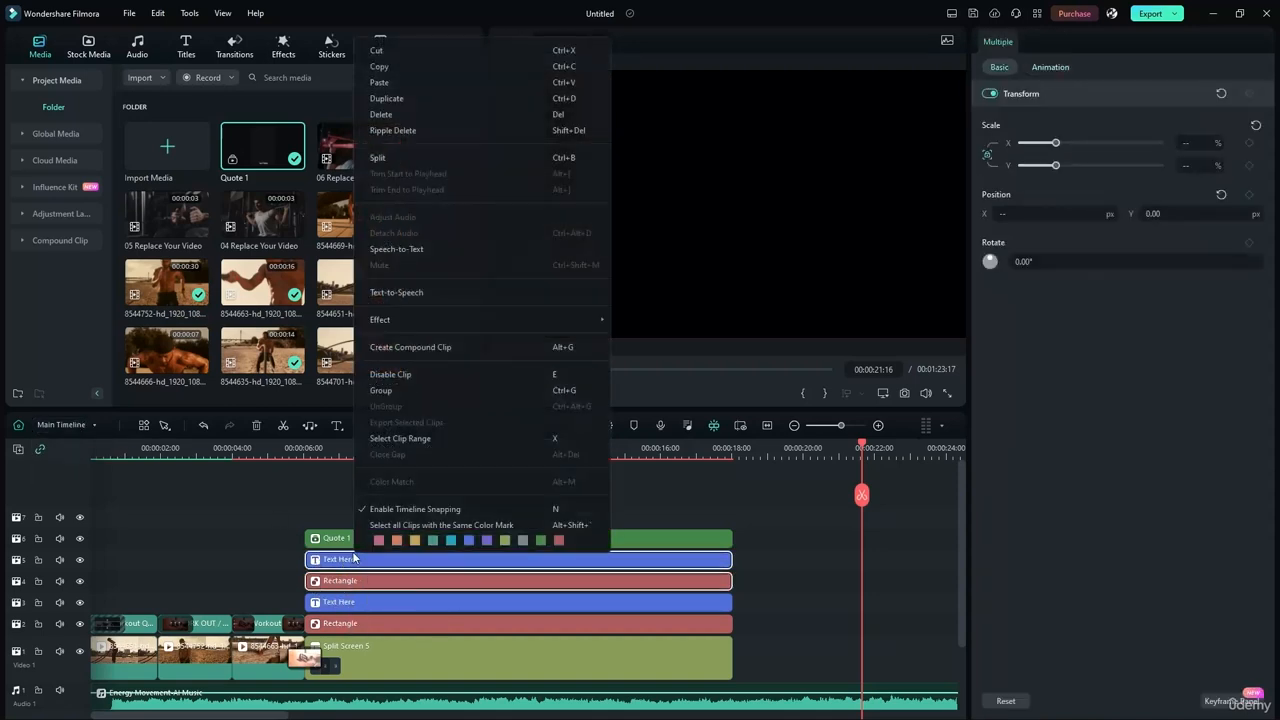
{"action": "left_click", "coordinate": [413, 347]}
{"action": "left_click", "coordinate": [574, 331]}
{"action": "key", "text": "ctrl+a"}
{"action": "type", "text": "Q"}
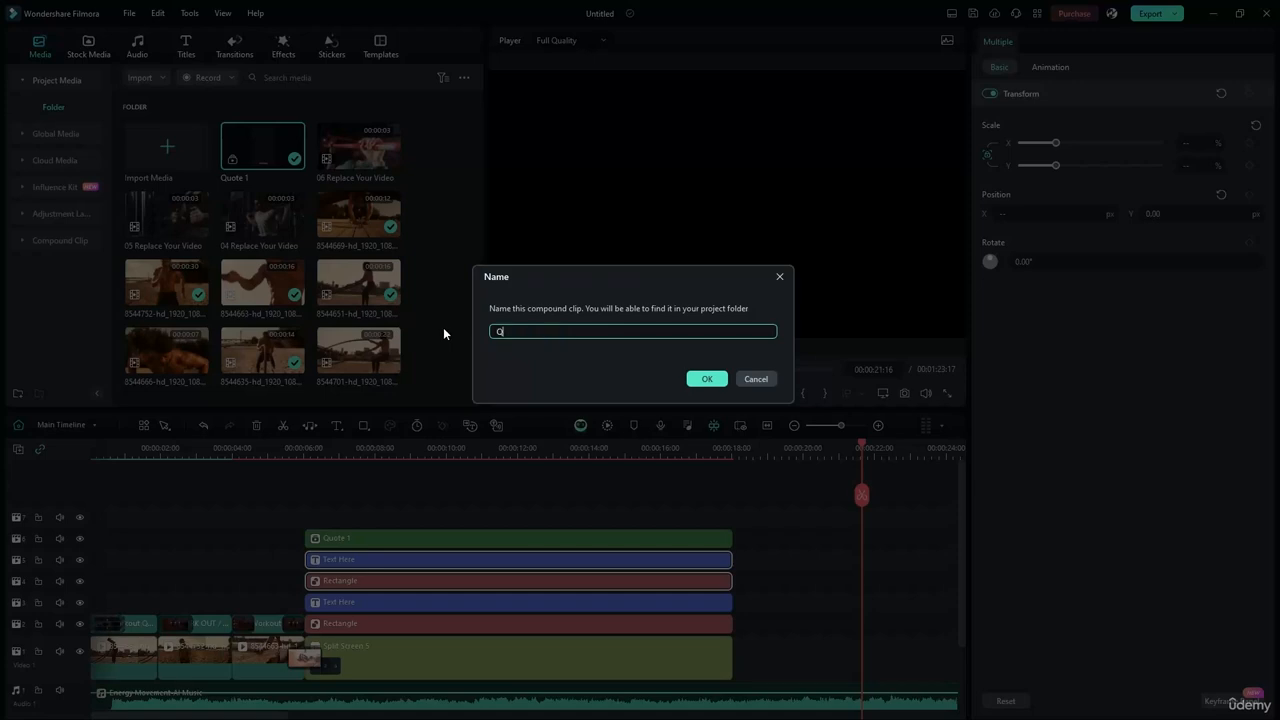
{"action": "type", "text": "uote 2"}
{"action": "left_click", "coordinate": [706, 378]}
Combine the lowest title and its rectangle into a compound clip named Quote 3.
{"action": "left_click", "coordinate": [360, 602]}
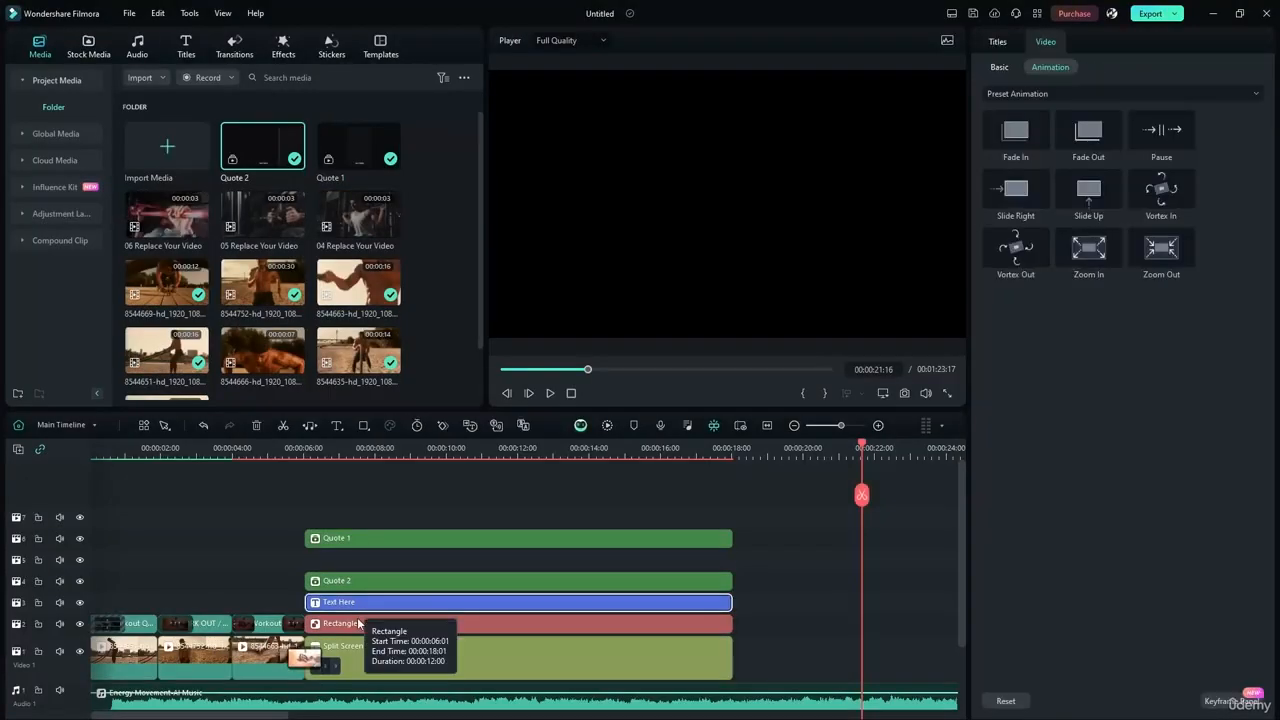
{"action": "left_click", "coordinate": [358, 622], "text": "shift"}
{"action": "left_click", "coordinate": [280, 590]}
{"action": "left_click", "coordinate": [325, 604]}
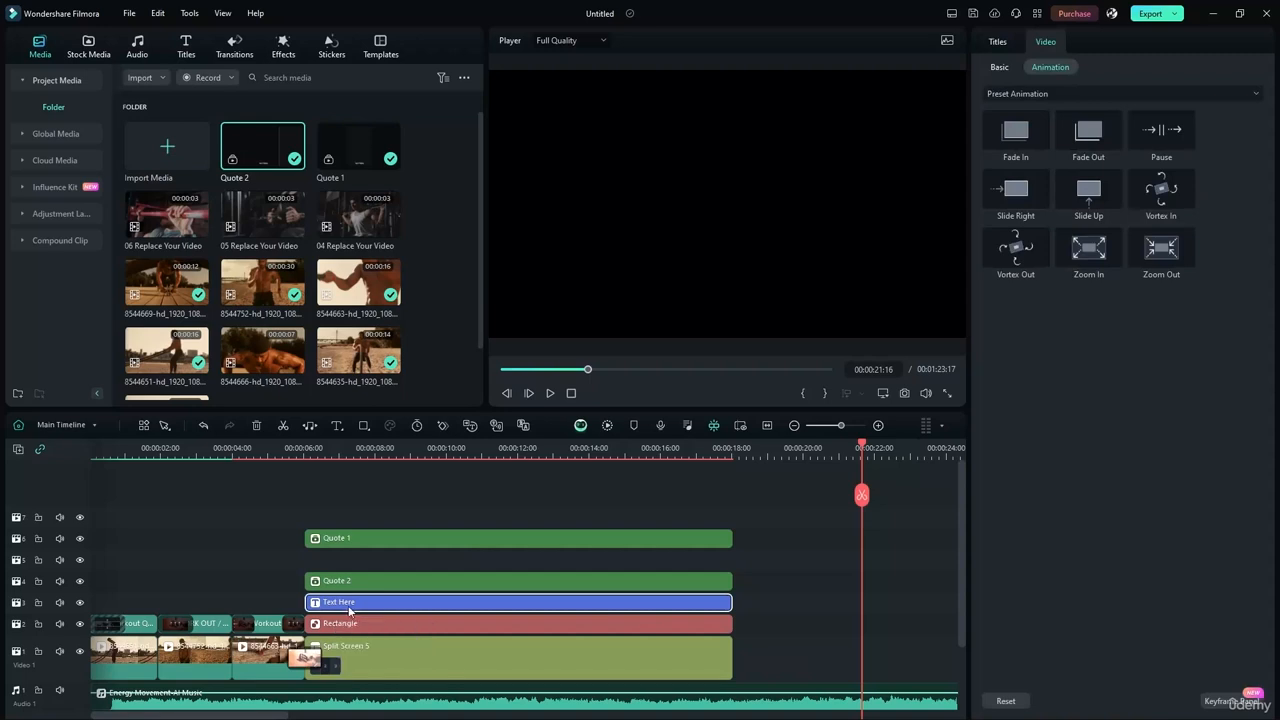
{"action": "left_click", "coordinate": [341, 624], "text": "shift"}
{"action": "right_click", "coordinate": [378, 606]}
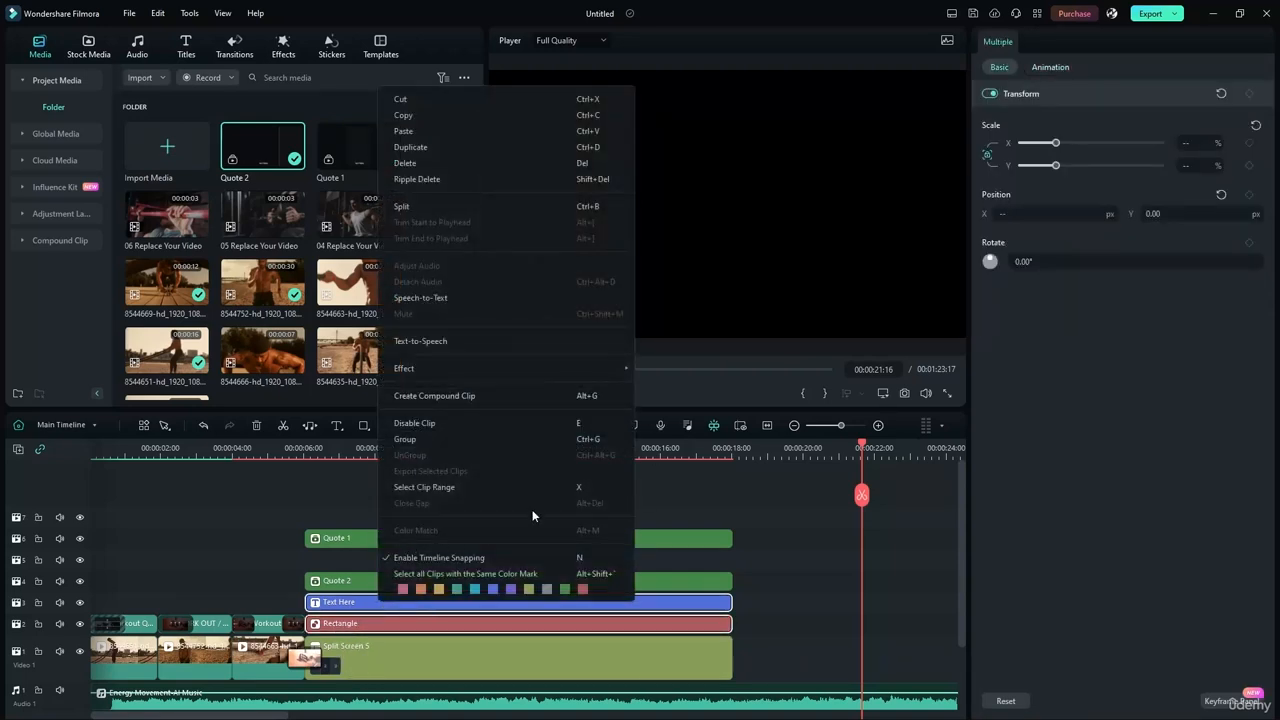
{"action": "left_click", "coordinate": [440, 396]}
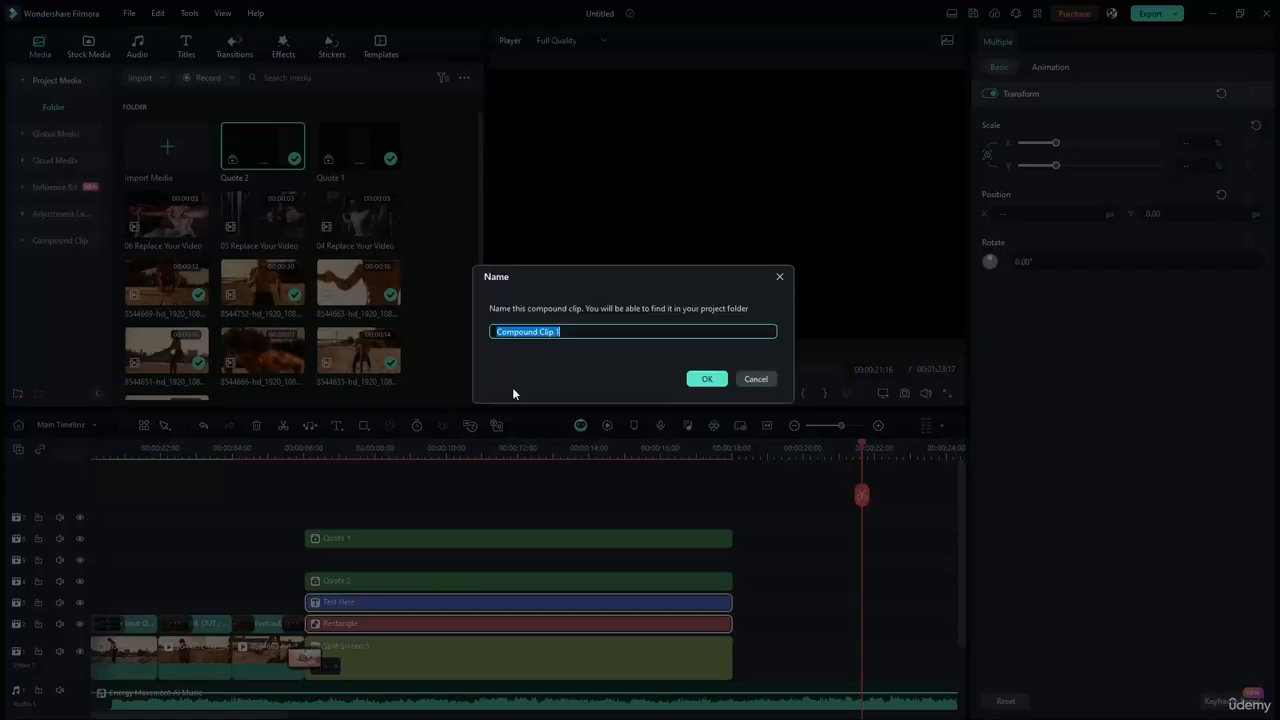
{"action": "type", "text": "Quote 3"}
{"action": "left_click", "coordinate": [707, 378]}
{"action": "left_click", "coordinate": [446, 514]}
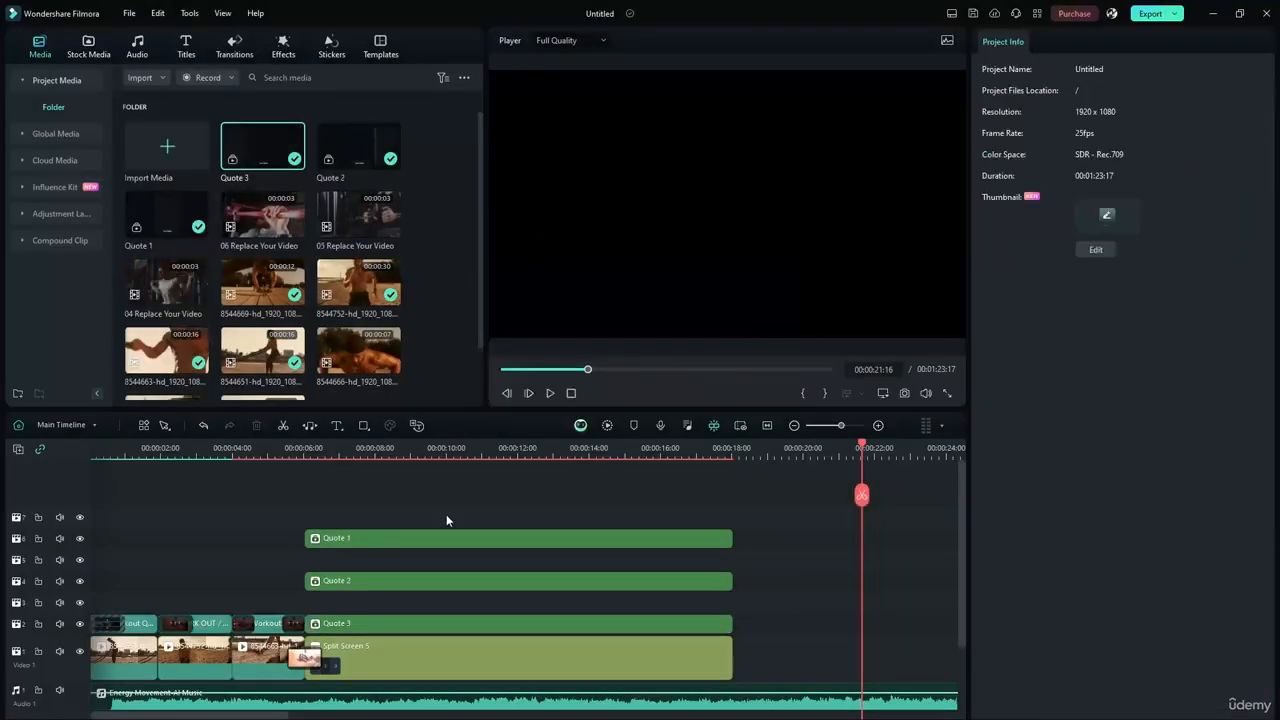
Stack the Quote 2 and Quote 1 compound clips directly above Quote 3 and render the timeline preview at about 9 seconds.
{"action": "left_click_drag", "start_coordinate": [346, 581], "coordinate": [345, 604]}
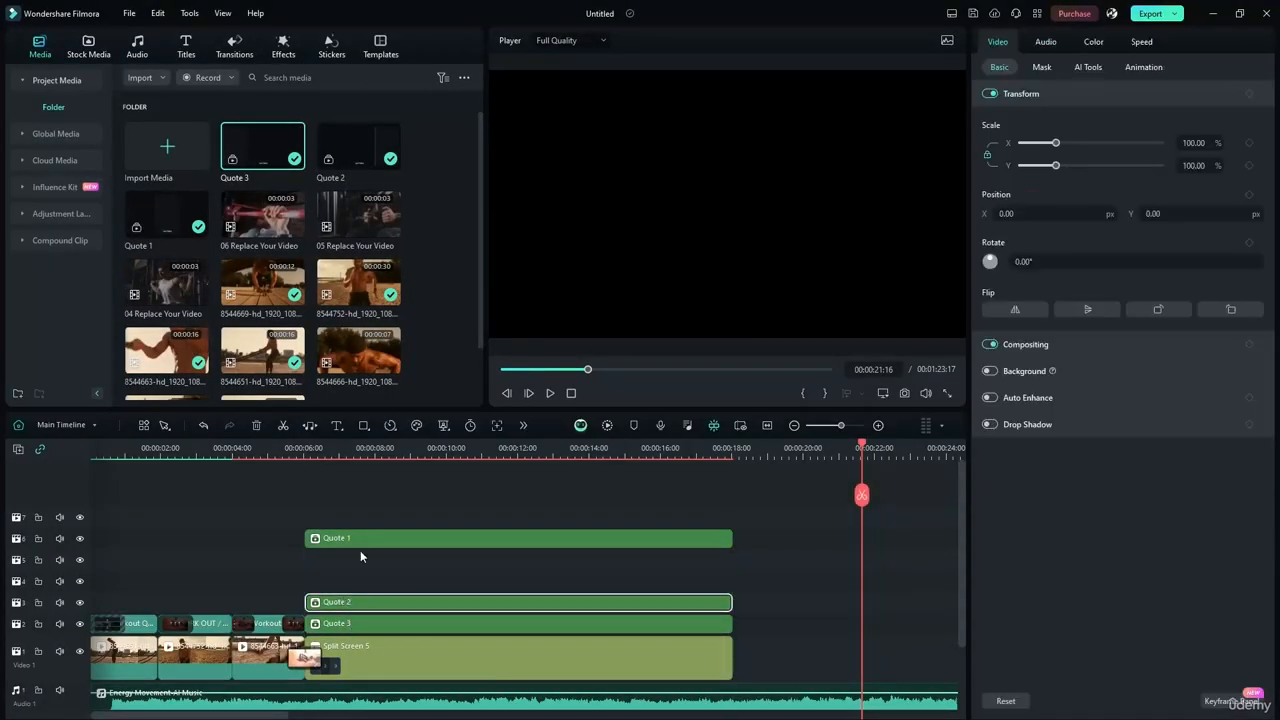
{"action": "left_click_drag", "start_coordinate": [357, 541], "coordinate": [389, 598]}
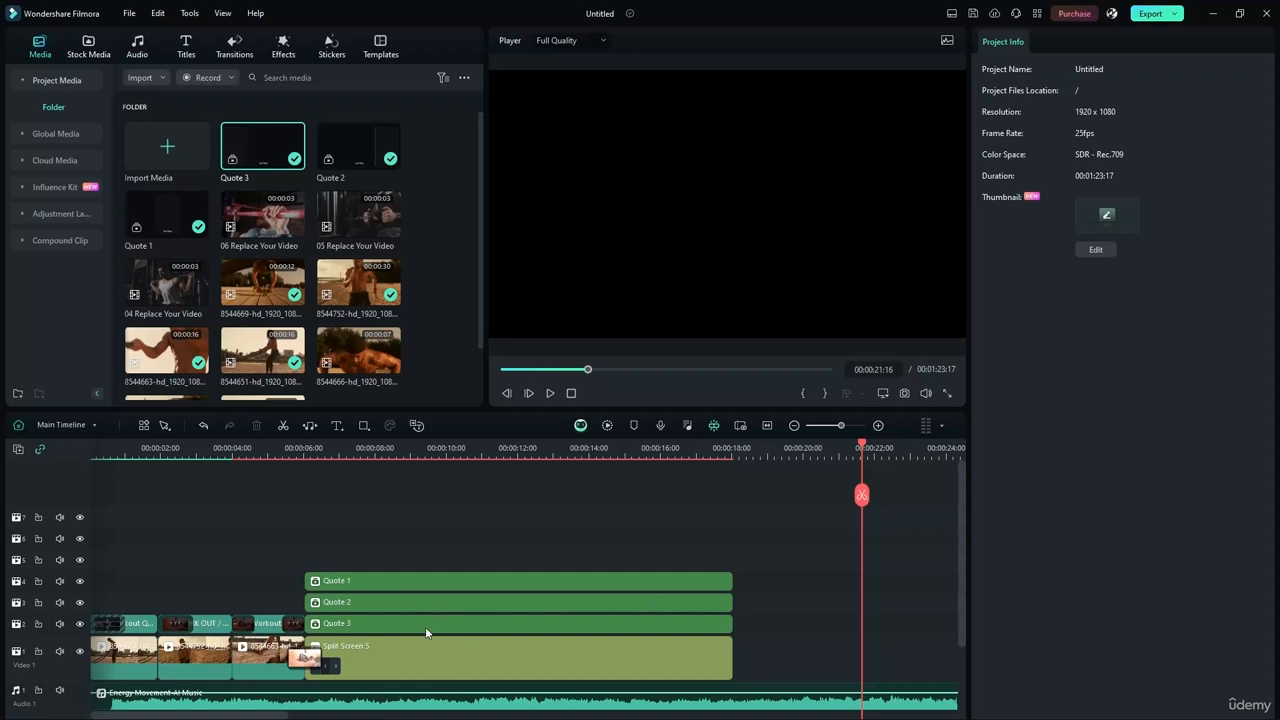
{"action": "left_click", "coordinate": [422, 450]}
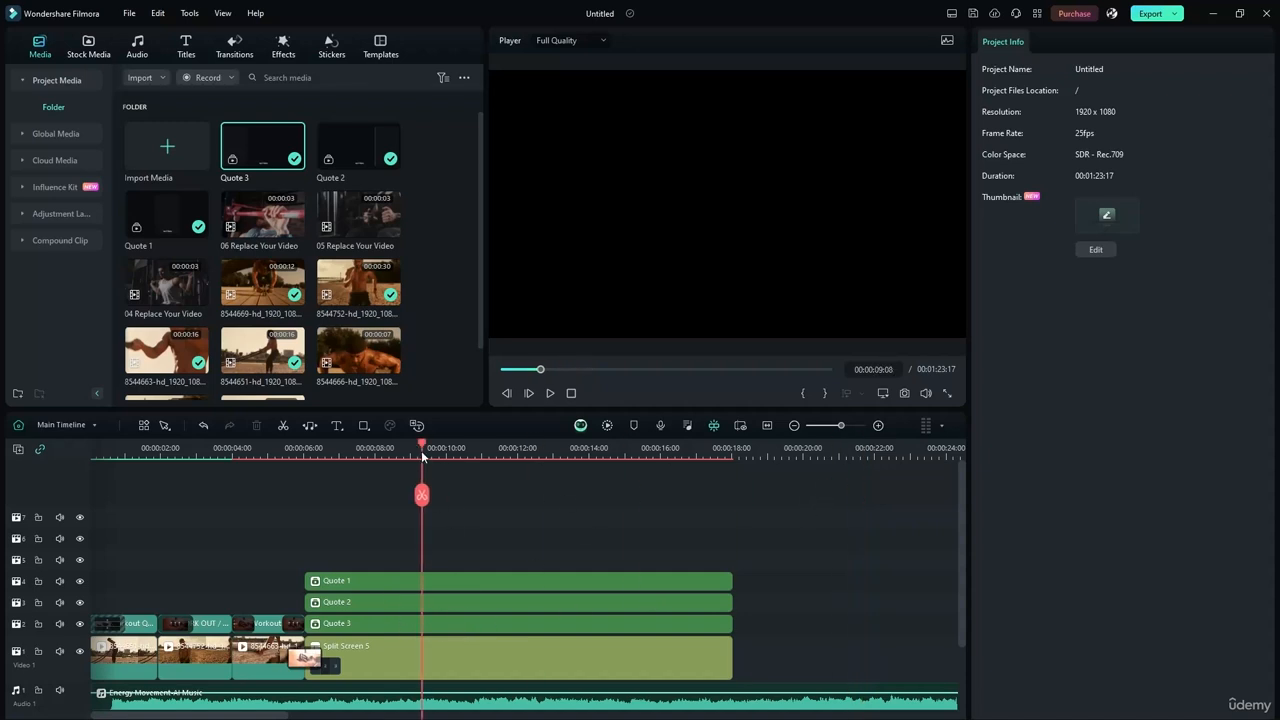
{"action": "key", "text": "Return"}
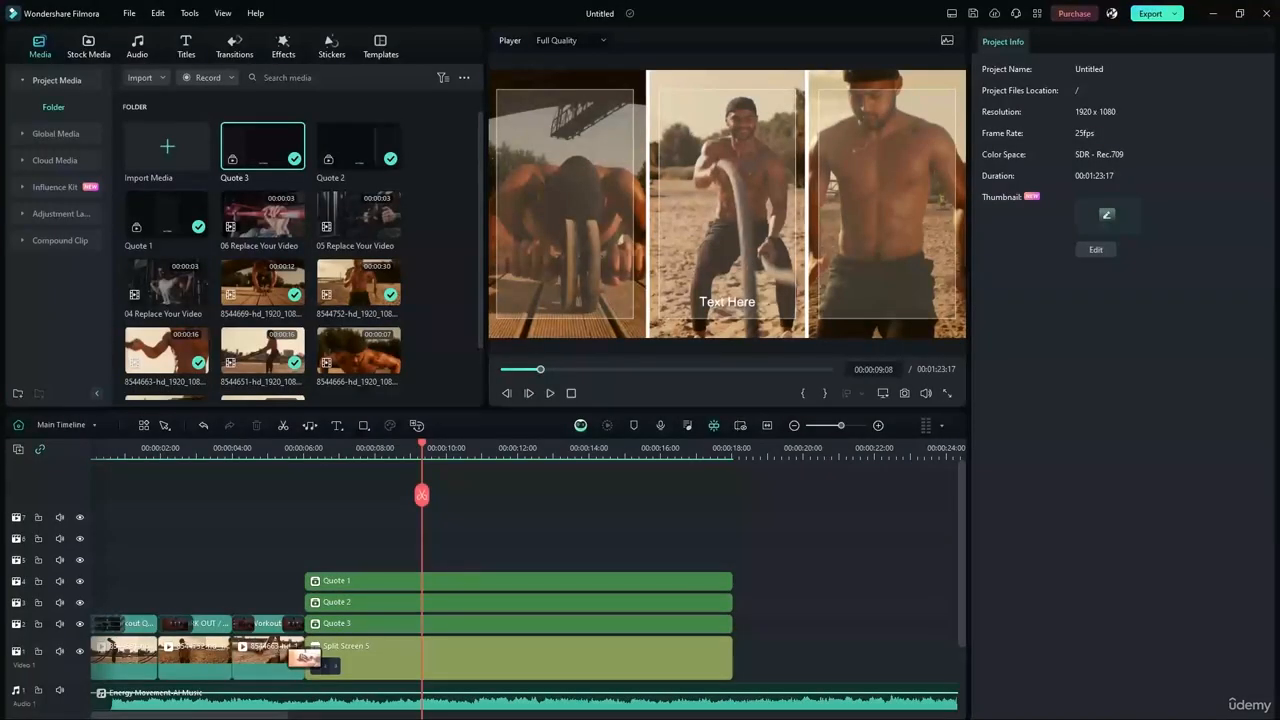
Open the Quote 1 compound clip for editing and move its title to the centre of the rectangle.
{"action": "left_click", "coordinate": [411, 580]}
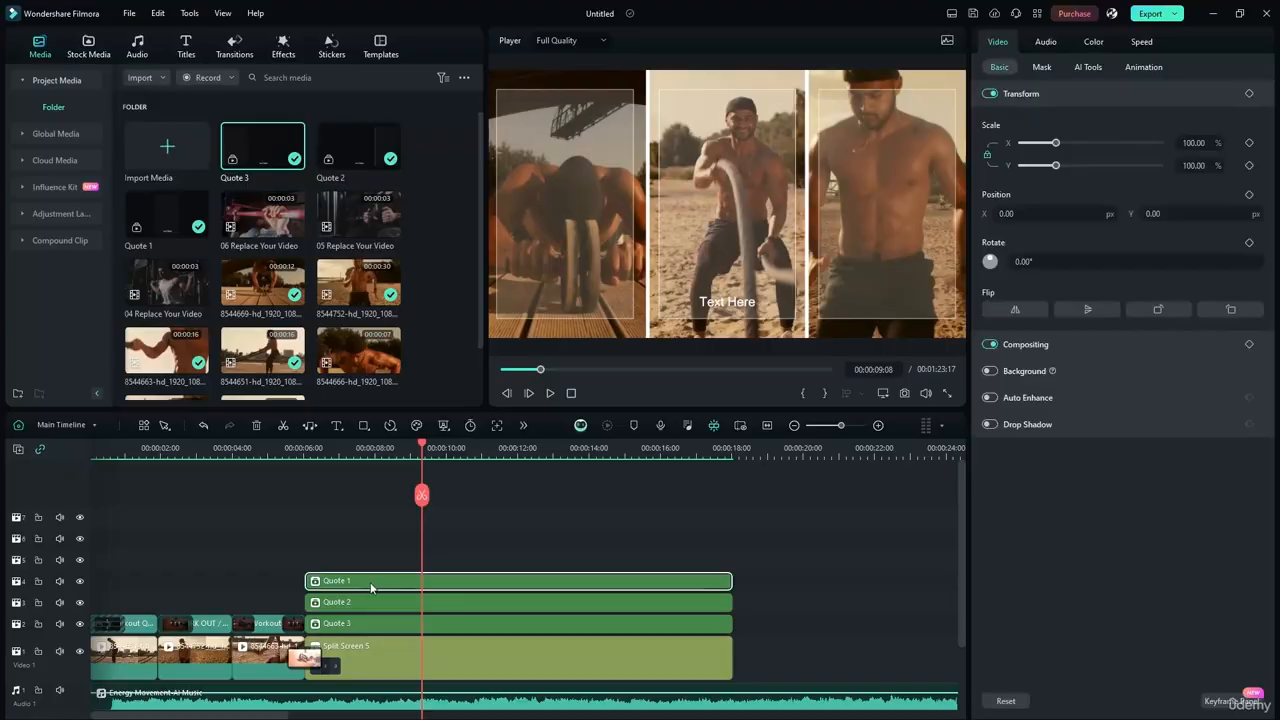
{"action": "double_click", "coordinate": [371, 585]}
{"action": "left_click", "coordinate": [756, 379]}
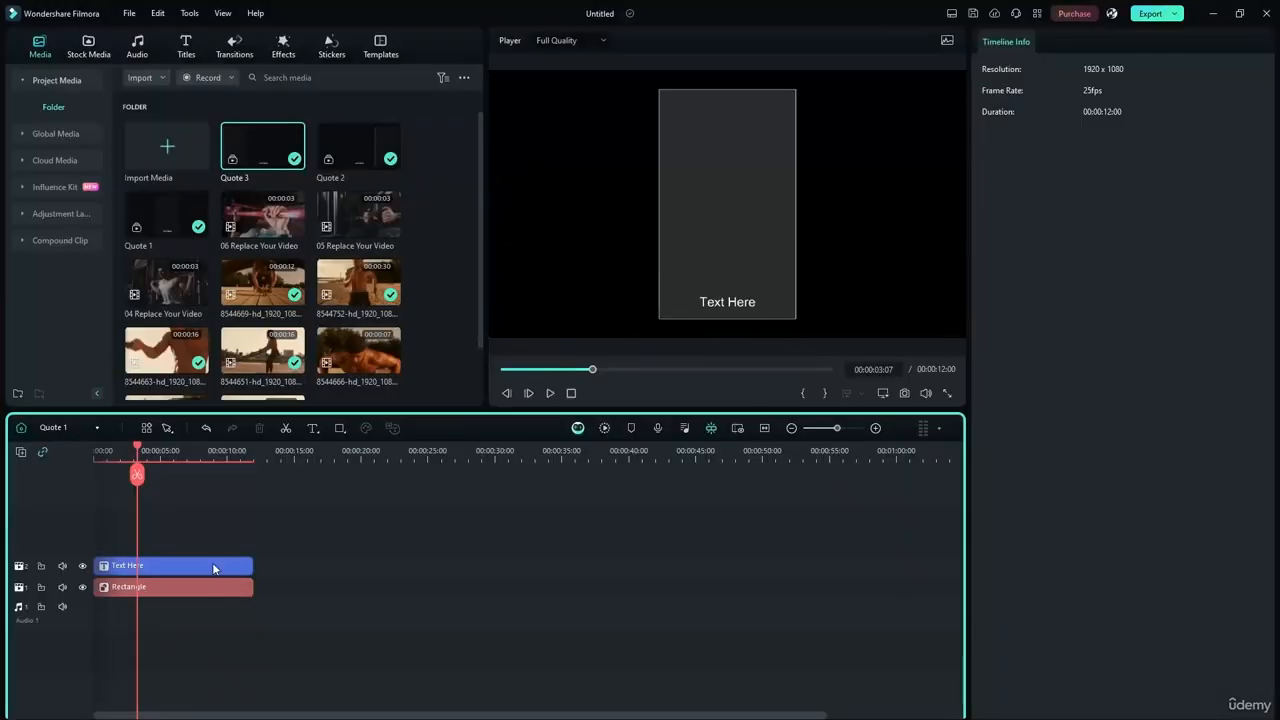
{"action": "left_click", "coordinate": [198, 585]}
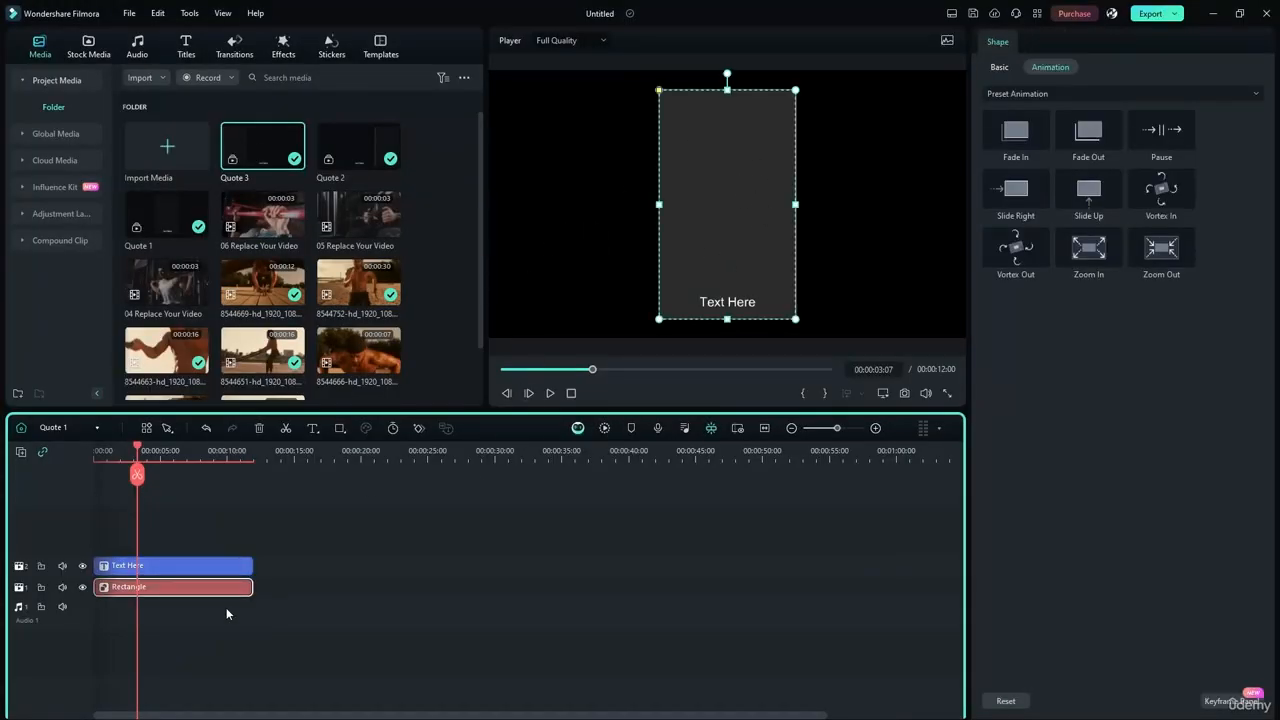
{"action": "left_click", "coordinate": [194, 569]}
{"action": "left_click_drag", "start_coordinate": [718, 303], "coordinate": [770, 183]}
{"action": "key", "text": "ctrl+z"}
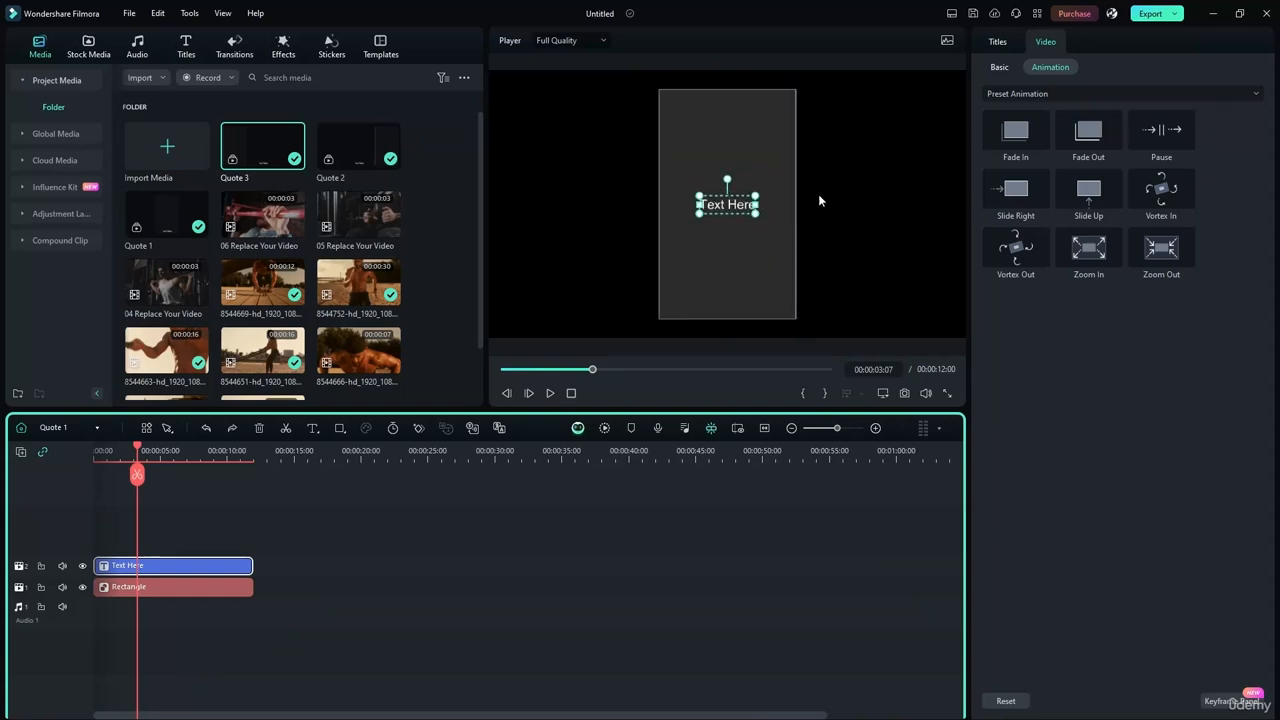
Check the repositioned Quote 1 title on the main timeline at about 8 seconds and again inside the compound clip.
{"action": "double_click", "coordinate": [727, 203]}
{"action": "left_click", "coordinate": [749, 251]}
{"action": "double_click", "coordinate": [724, 204]}
{"action": "left_click", "coordinate": [58, 427]}
{"action": "left_click", "coordinate": [61, 449]}
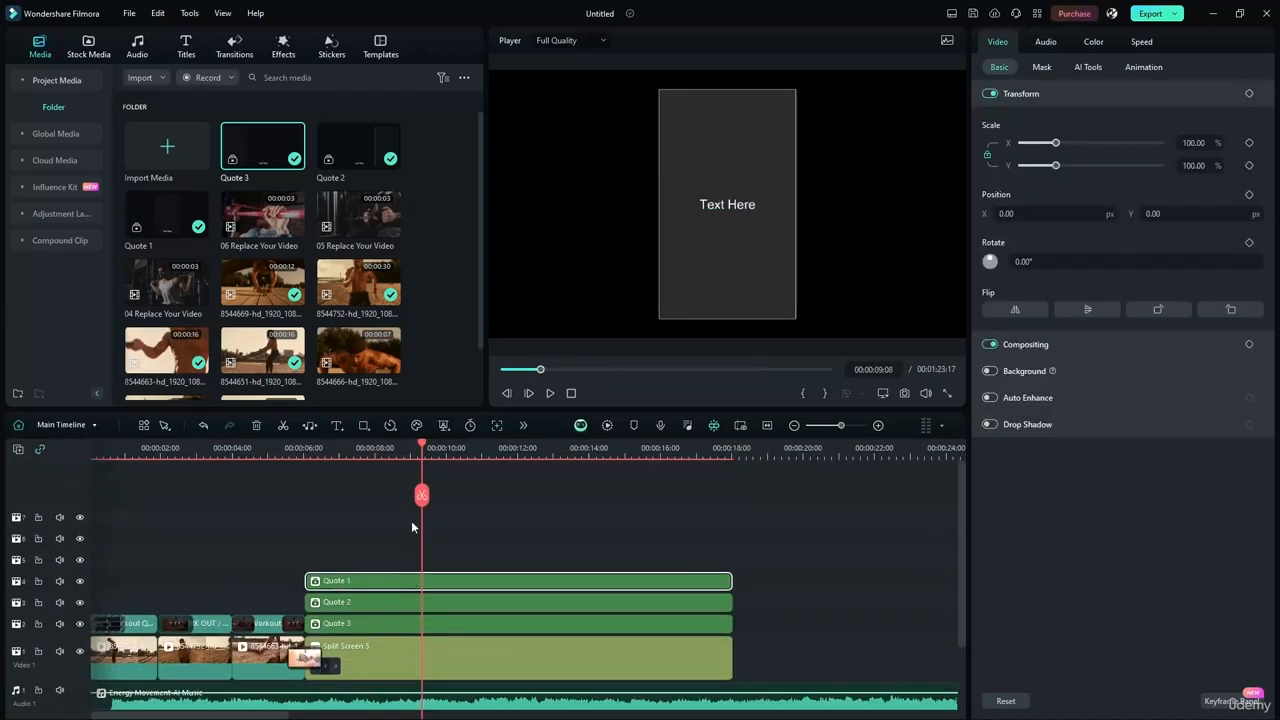
{"action": "left_click", "coordinate": [389, 448]}
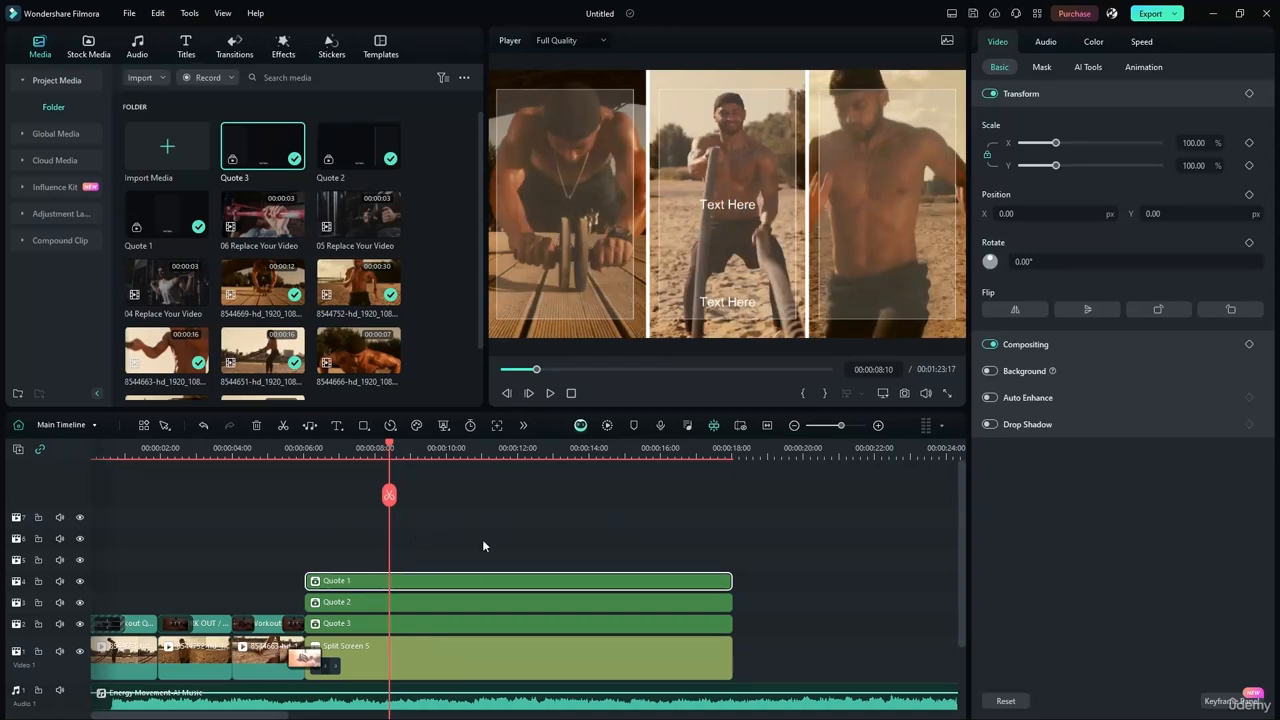
{"action": "double_click", "coordinate": [463, 587]}
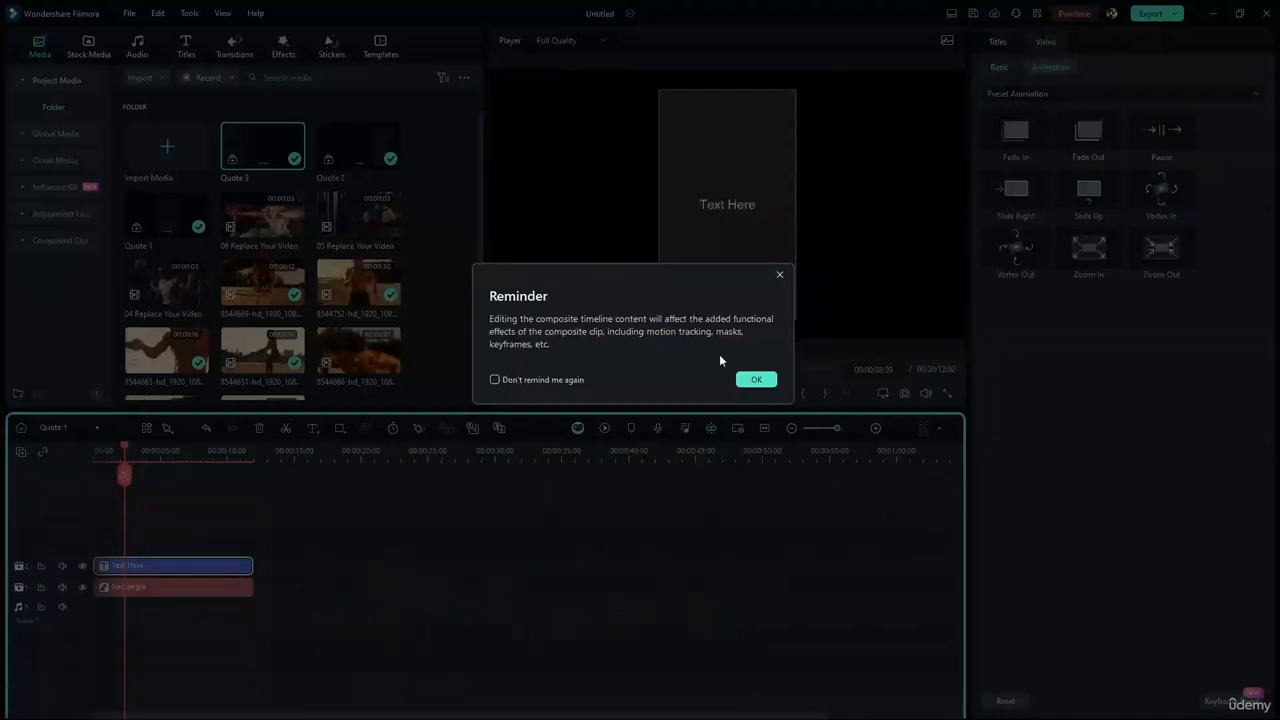
{"action": "left_click", "coordinate": [766, 379]}
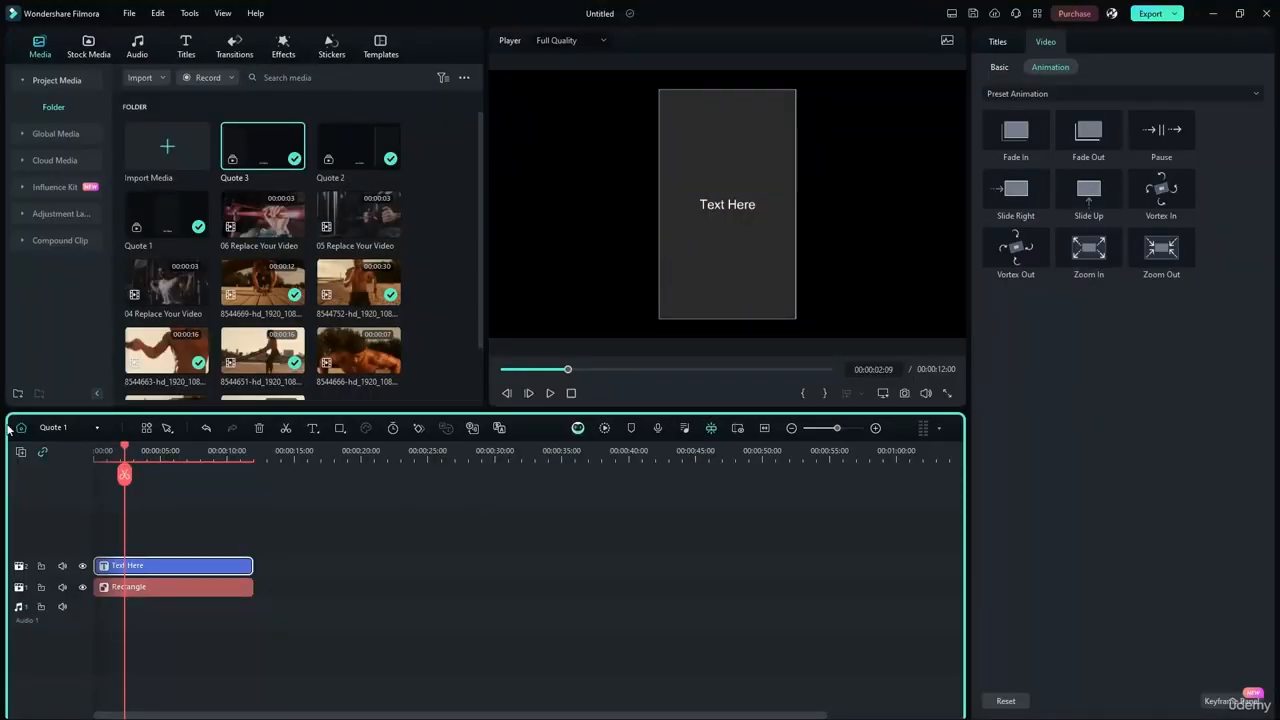
{"action": "left_click", "coordinate": [60, 427]}
{"action": "left_click", "coordinate": [62, 451]}
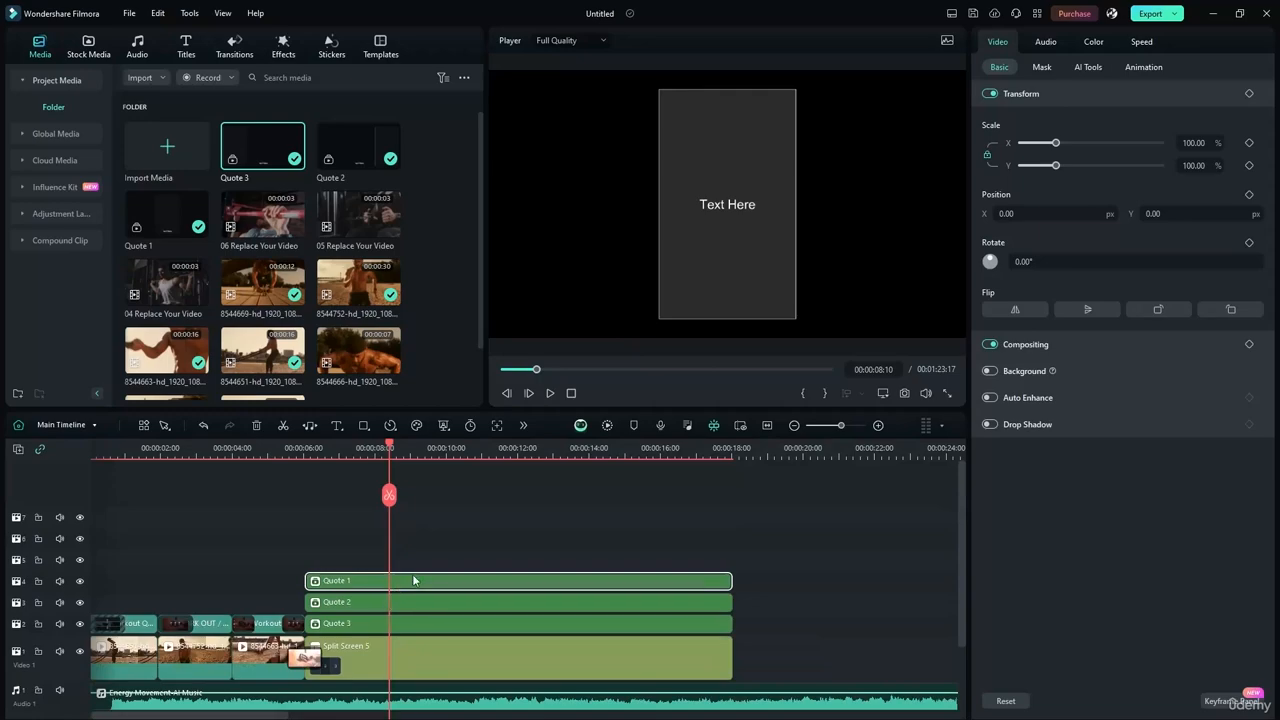
Reopen Quote 1 and undo its title move, the clip stacking and the creation of the three compound clips.
{"action": "double_click", "coordinate": [414, 580]}
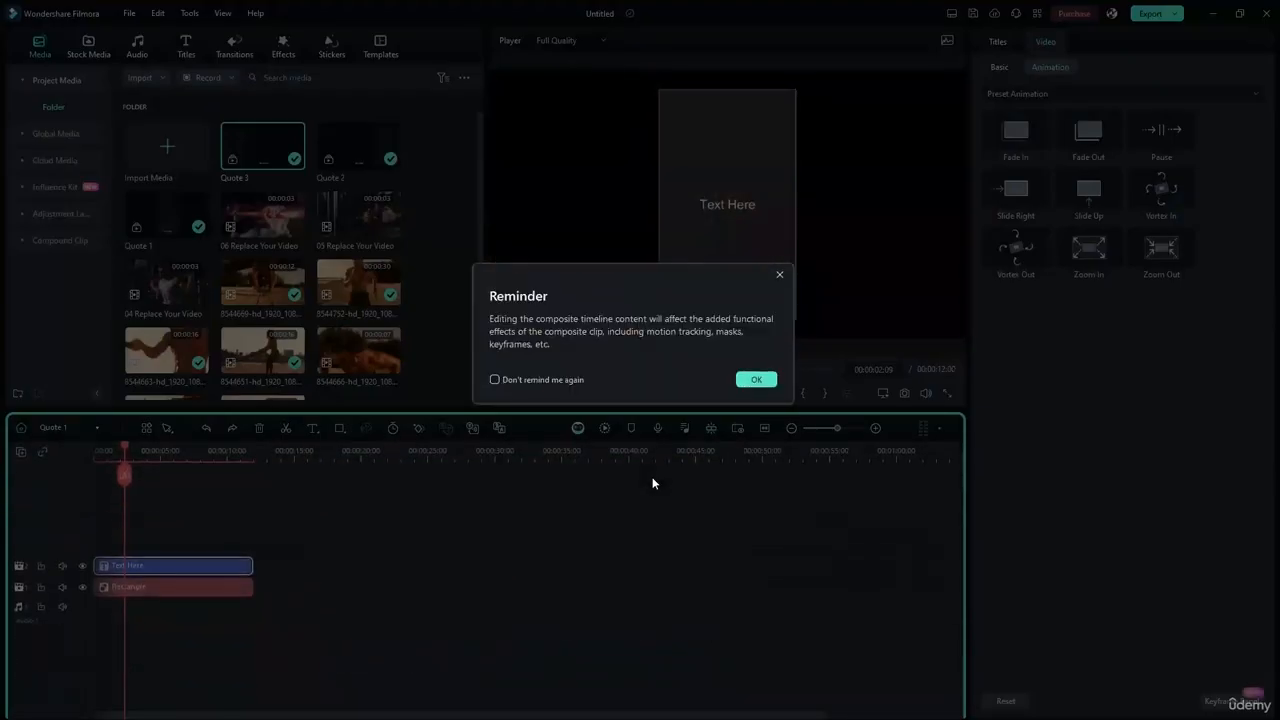
{"action": "left_click", "coordinate": [740, 379]}
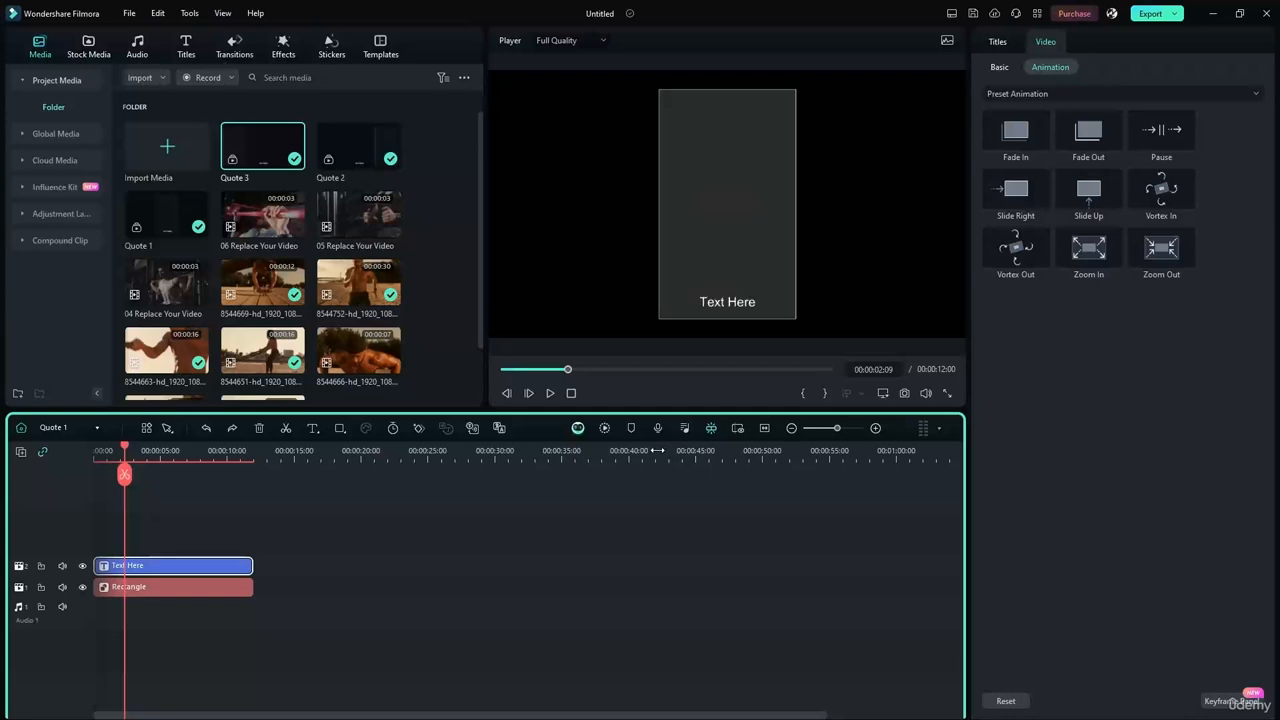
{"action": "key", "text": "ctrl+z"}
{"action": "key", "text": "ctrl+z"}
{"action": "key", "text": "ctrl+z"}
{"action": "key", "text": "ctrl+z"}
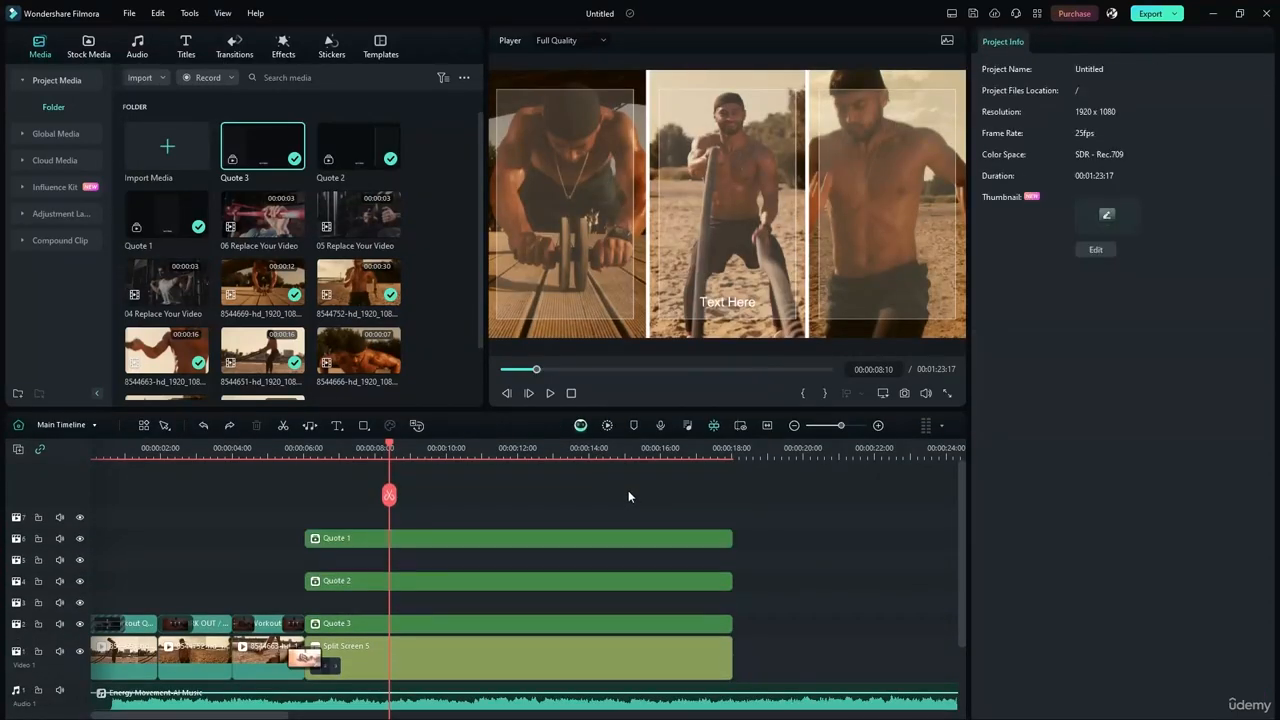
{"action": "key", "text": "ctrl+z"}
{"action": "key", "text": "ctrl+z"}
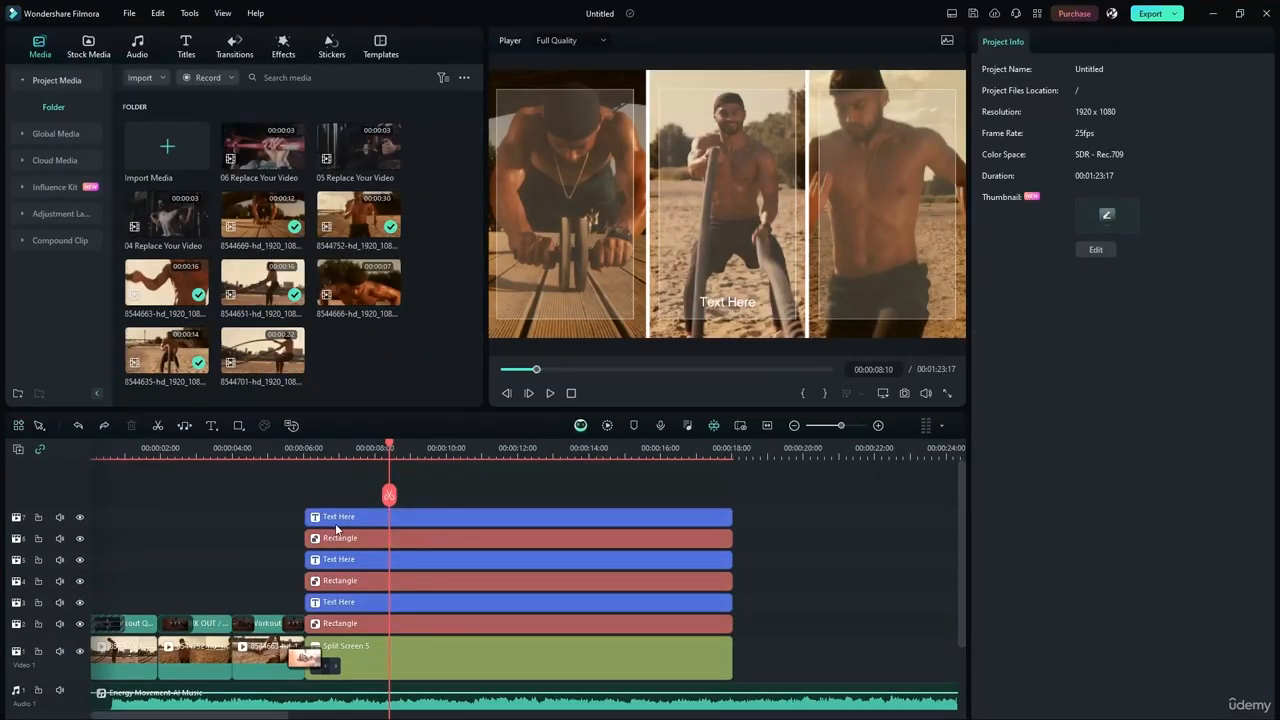
Move the uppermost title to the centre of the left split-screen panel.
{"action": "left_click", "coordinate": [337, 520]}
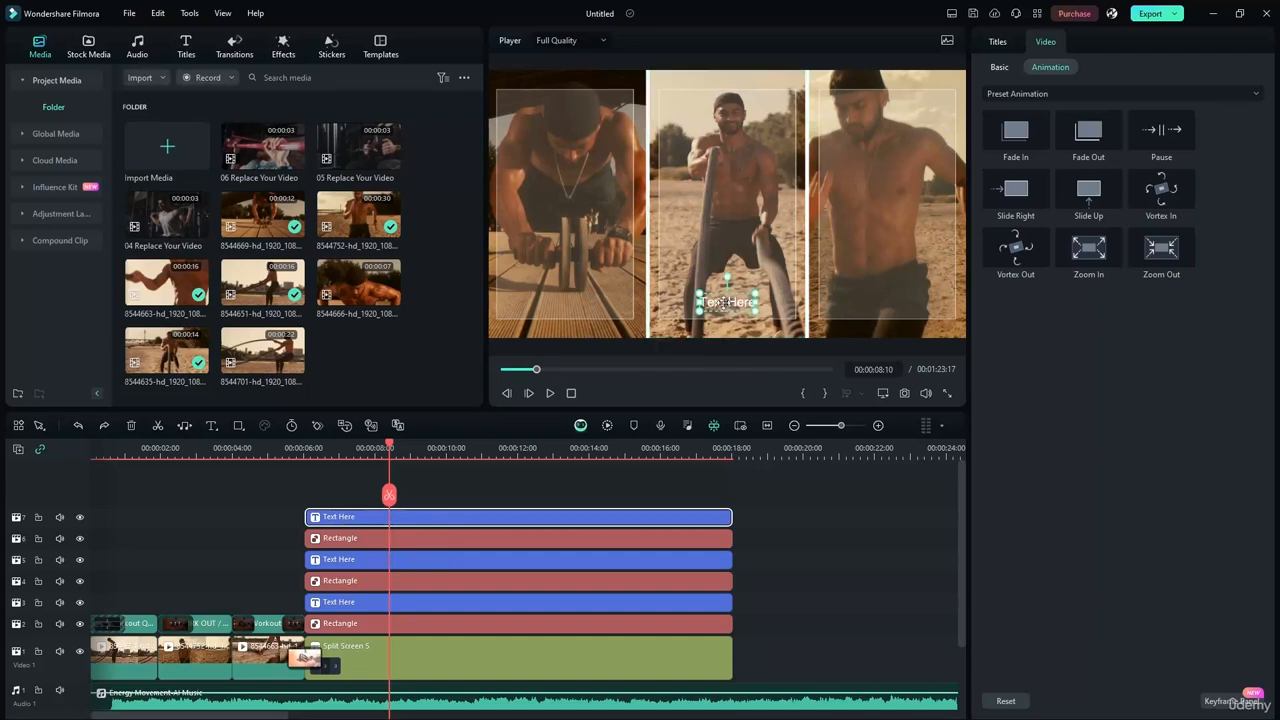
{"action": "left_click_drag", "start_coordinate": [724, 302], "coordinate": [565, 204]}
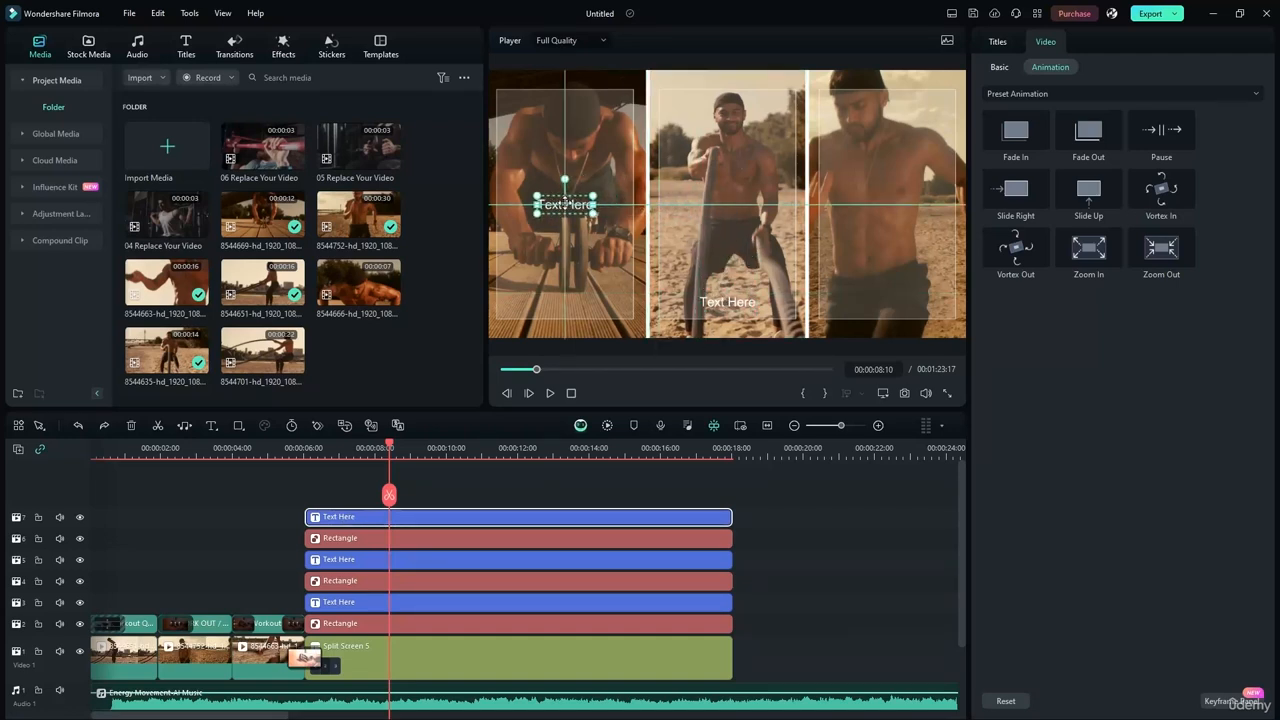
Move the middle title up to the middle of the central split-screen panel.
{"action": "left_click", "coordinate": [390, 559]}
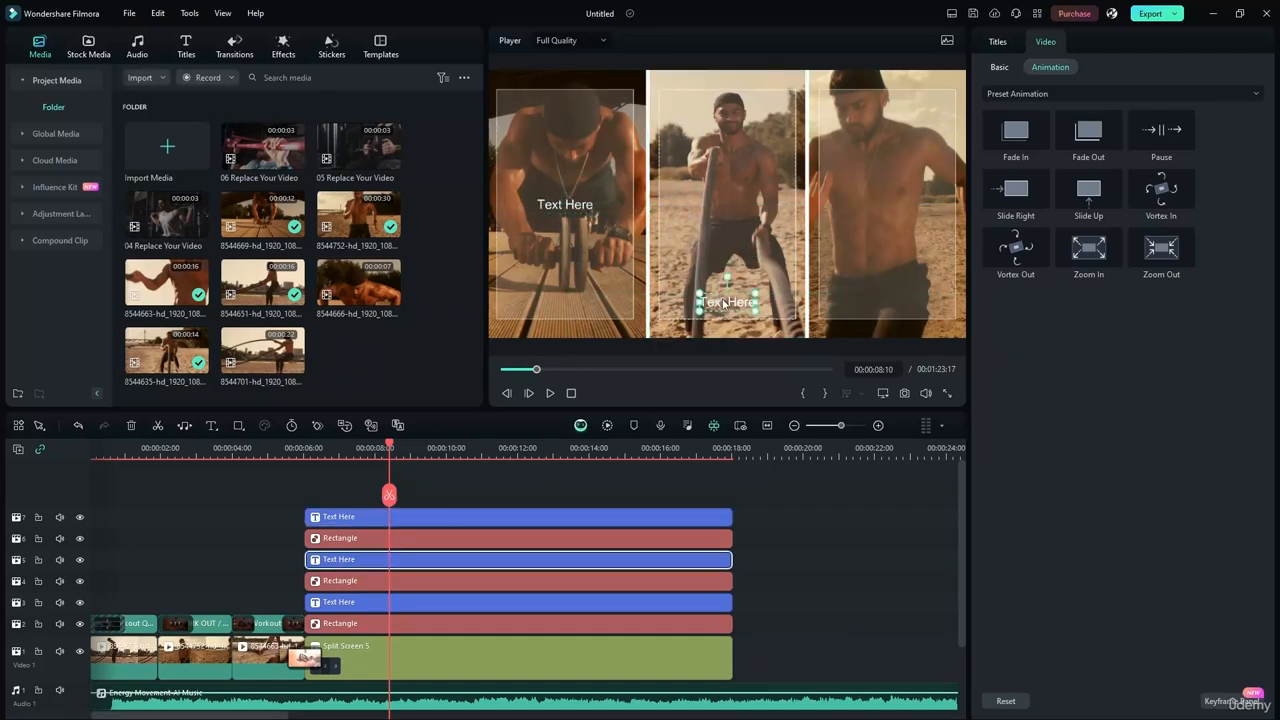
{"action": "left_click_drag", "start_coordinate": [723, 304], "coordinate": [713, 283]}
{"action": "key", "text": "ctrl+z"}
{"action": "left_click", "coordinate": [354, 560]}
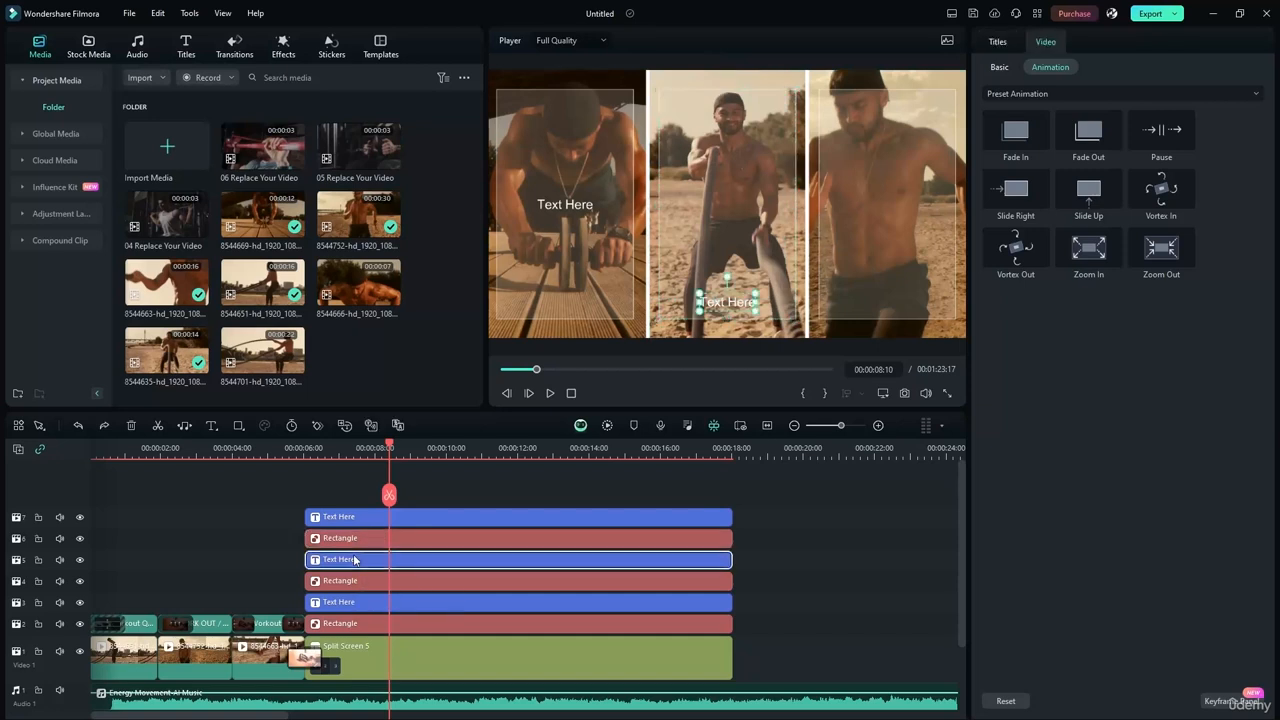
{"action": "left_click", "coordinate": [727, 305]}
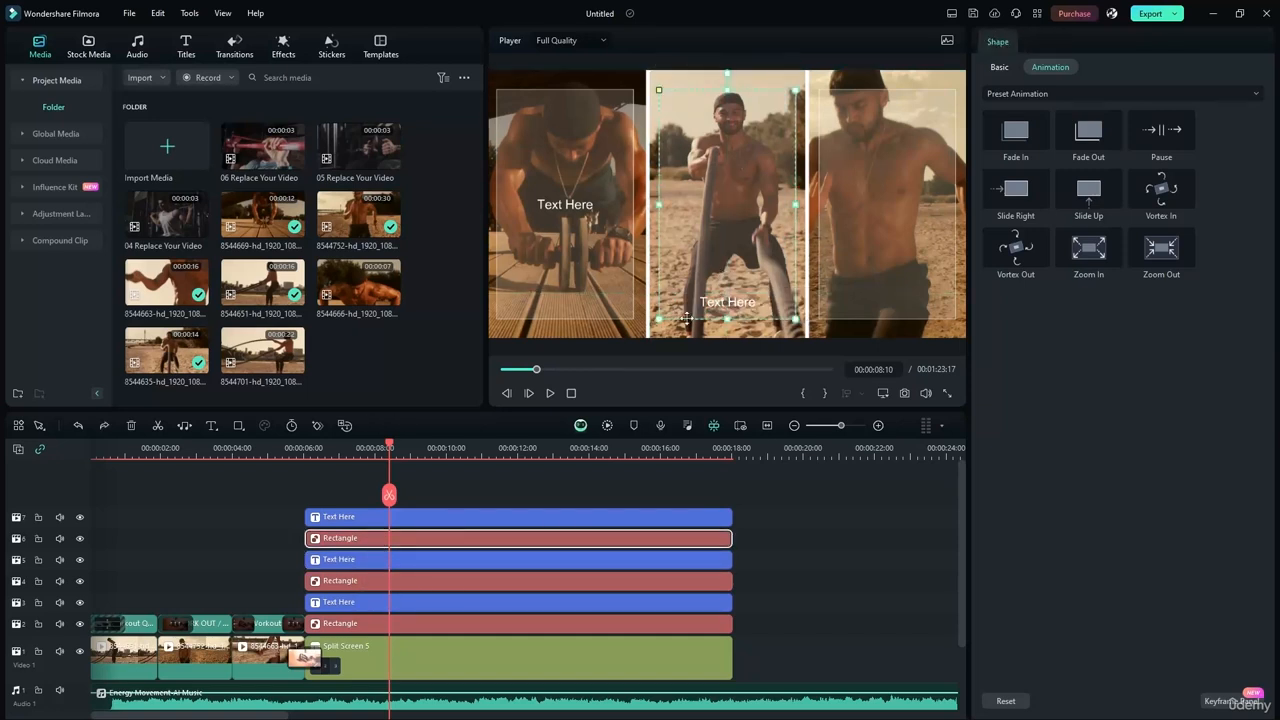
{"action": "left_click_drag", "start_coordinate": [724, 301], "coordinate": [725, 206]}
{"action": "left_click", "coordinate": [722, 282]}
Align the middle title exactly to the centre of the frame, hiding the uppermost rectangle's track only during the move.
{"action": "left_click", "coordinate": [80, 540]}
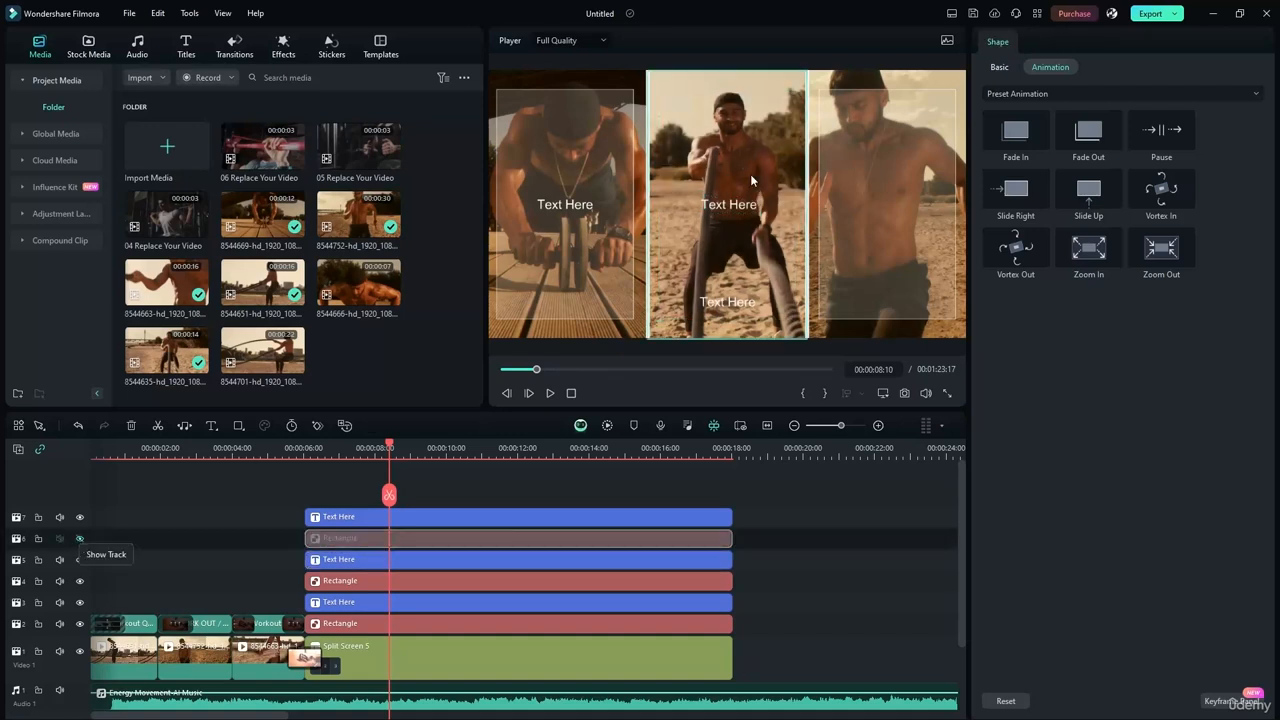
{"action": "left_click", "coordinate": [405, 560]}
{"action": "left_click_drag", "start_coordinate": [740, 200], "coordinate": [731, 209]}
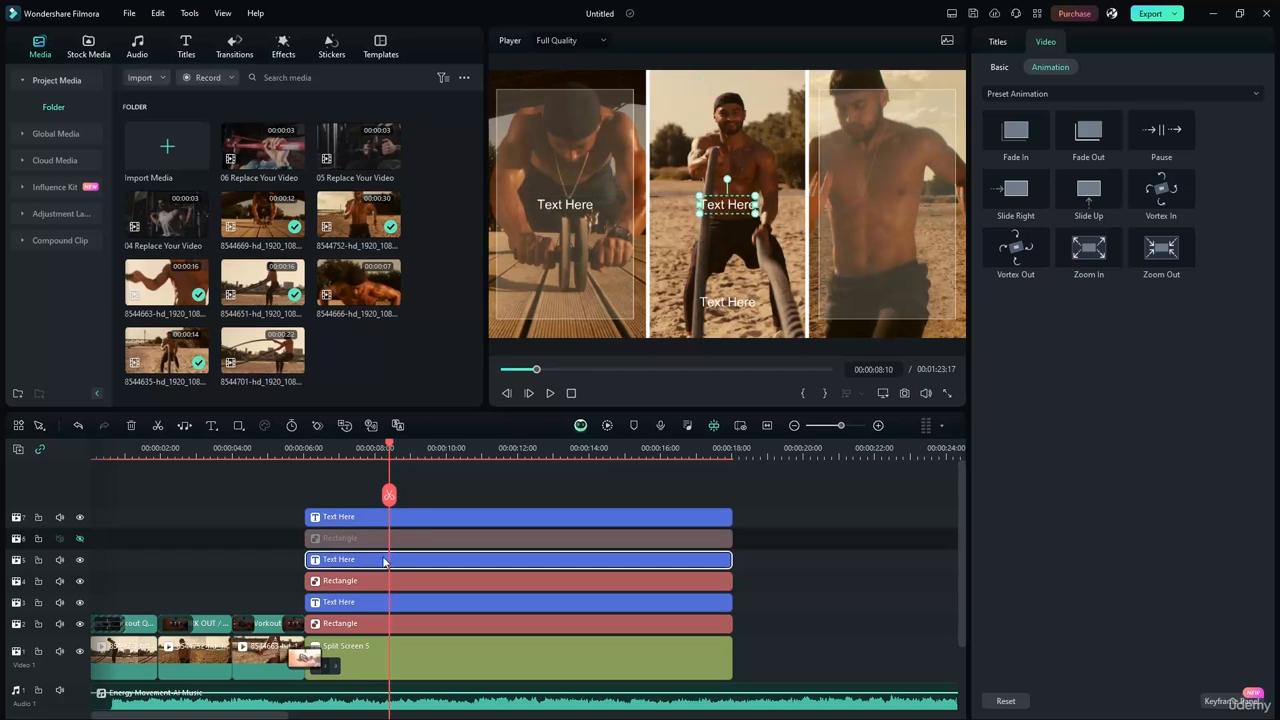
{"action": "left_click", "coordinate": [80, 539]}
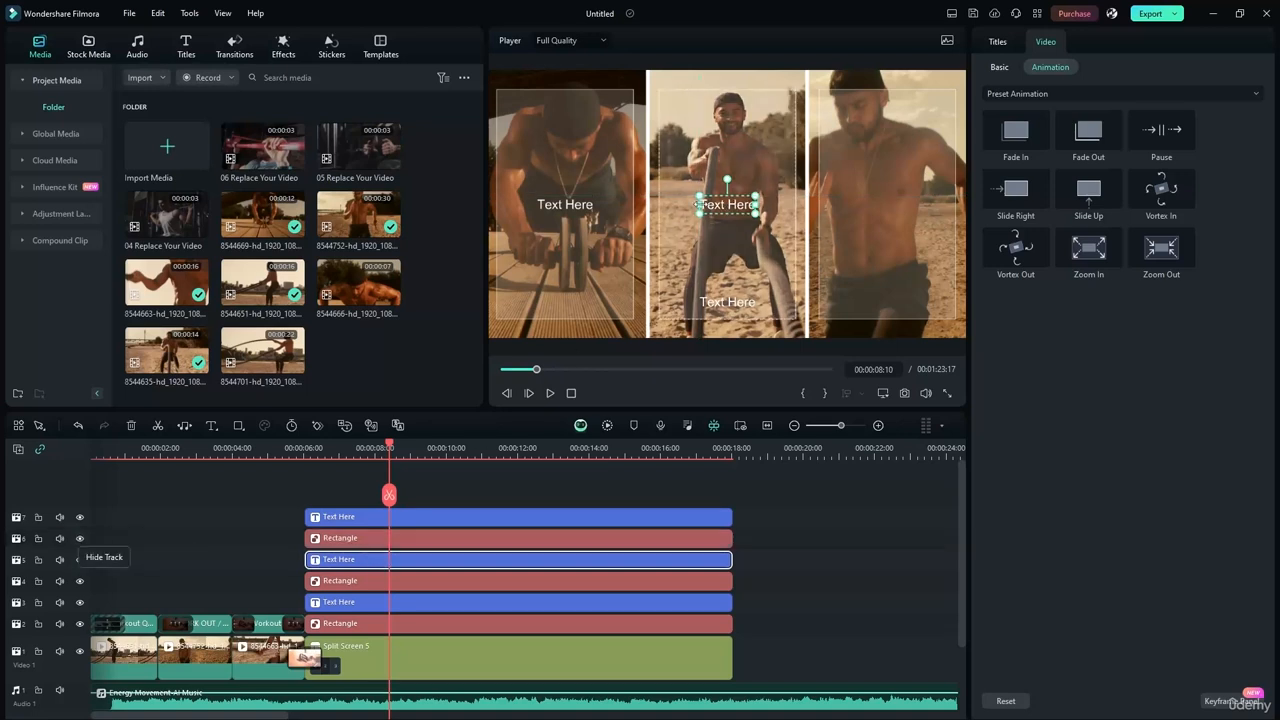
Set the middle title's horizontal position to 15 px in its title settings.
{"action": "left_click", "coordinate": [723, 202]}
{"action": "left_click", "coordinate": [410, 519]}
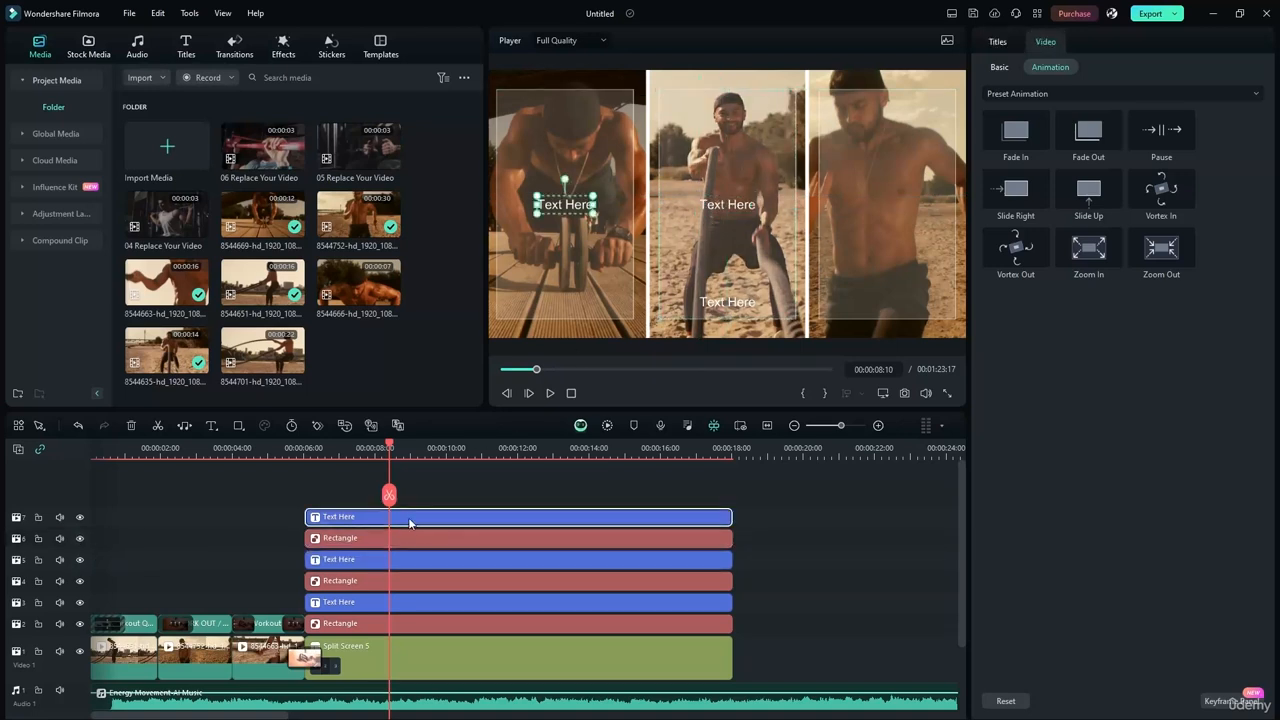
{"action": "left_click", "coordinate": [371, 565]}
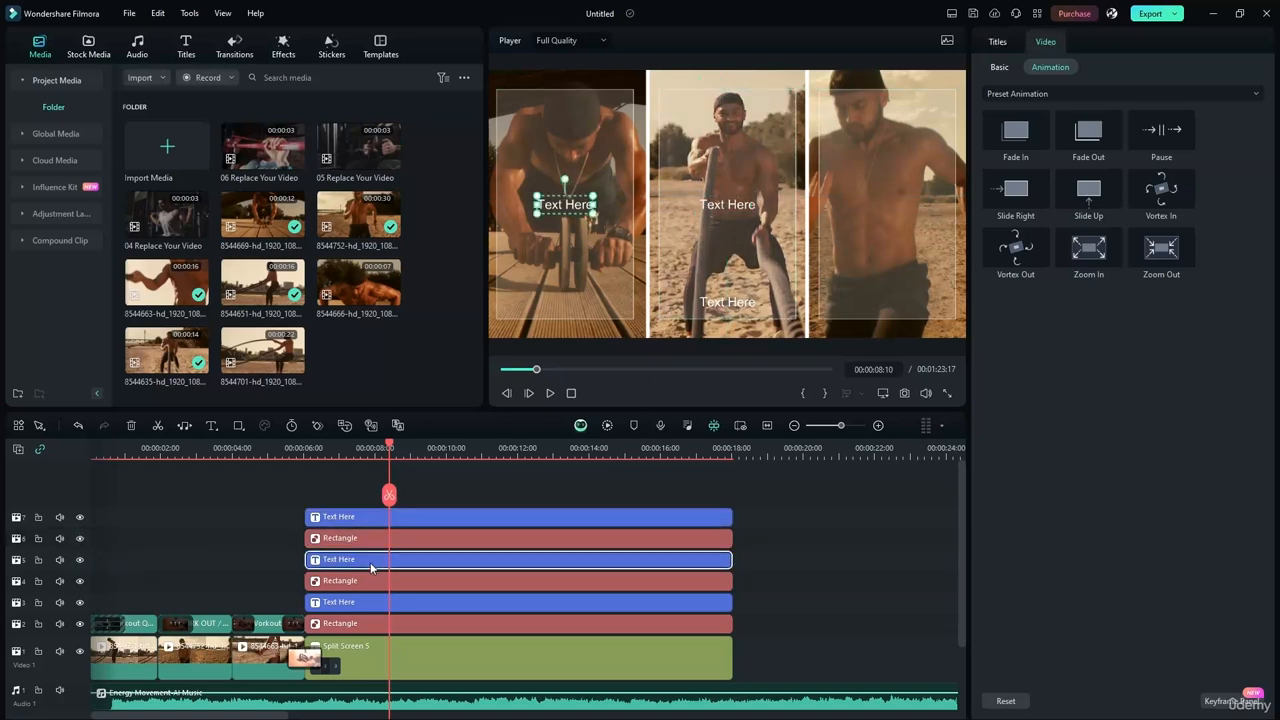
{"action": "left_click", "coordinate": [999, 44]}
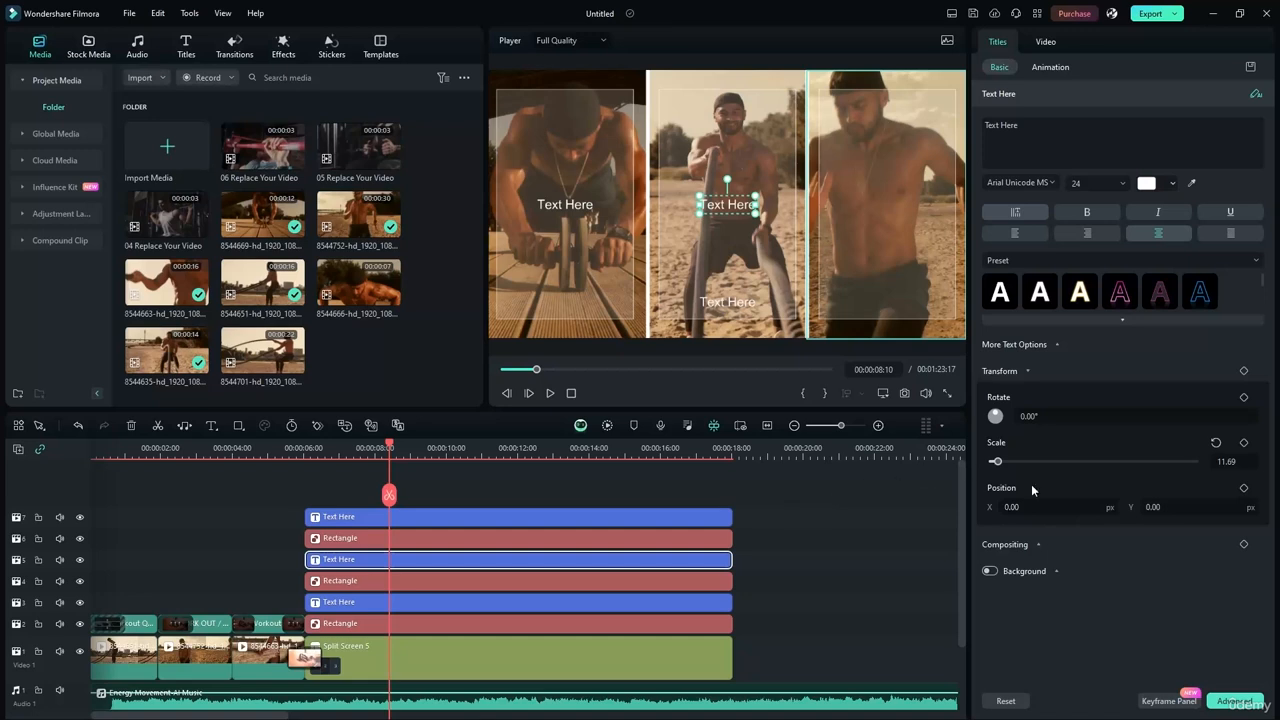
{"action": "left_click_drag", "start_coordinate": [1039, 507], "coordinate": [1054, 507]}
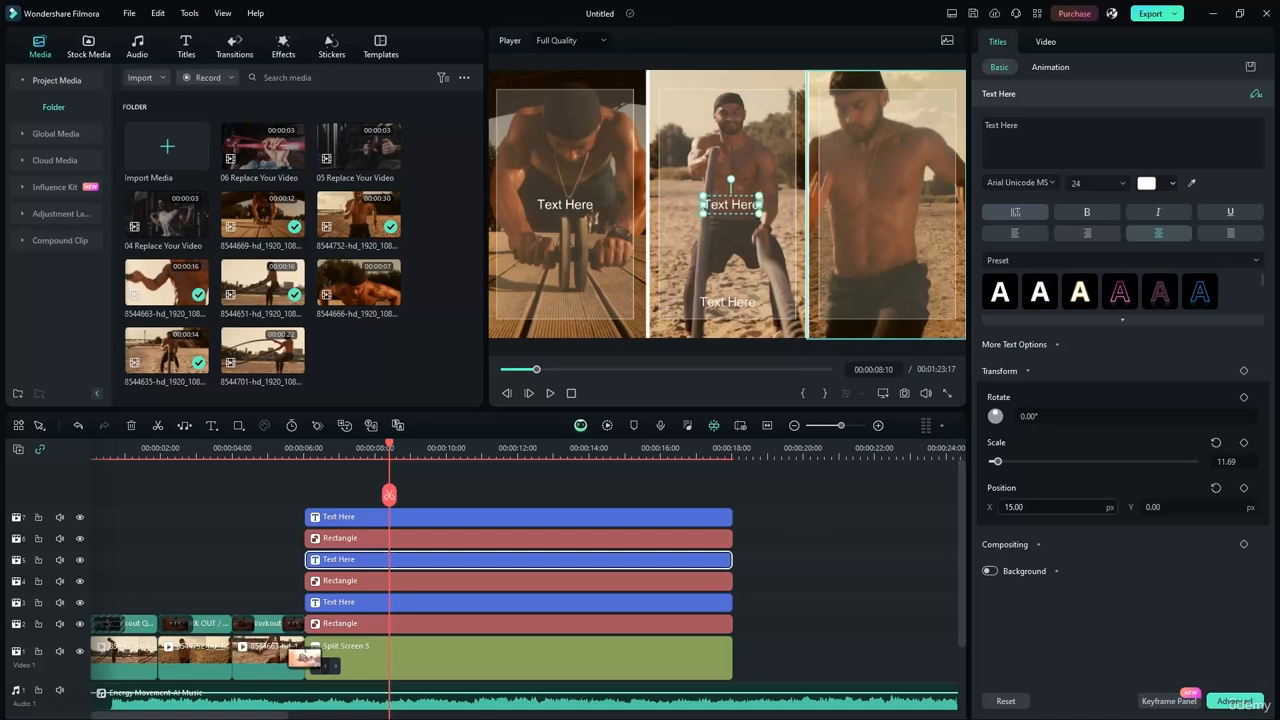
{"action": "left_click", "coordinate": [340, 538]}
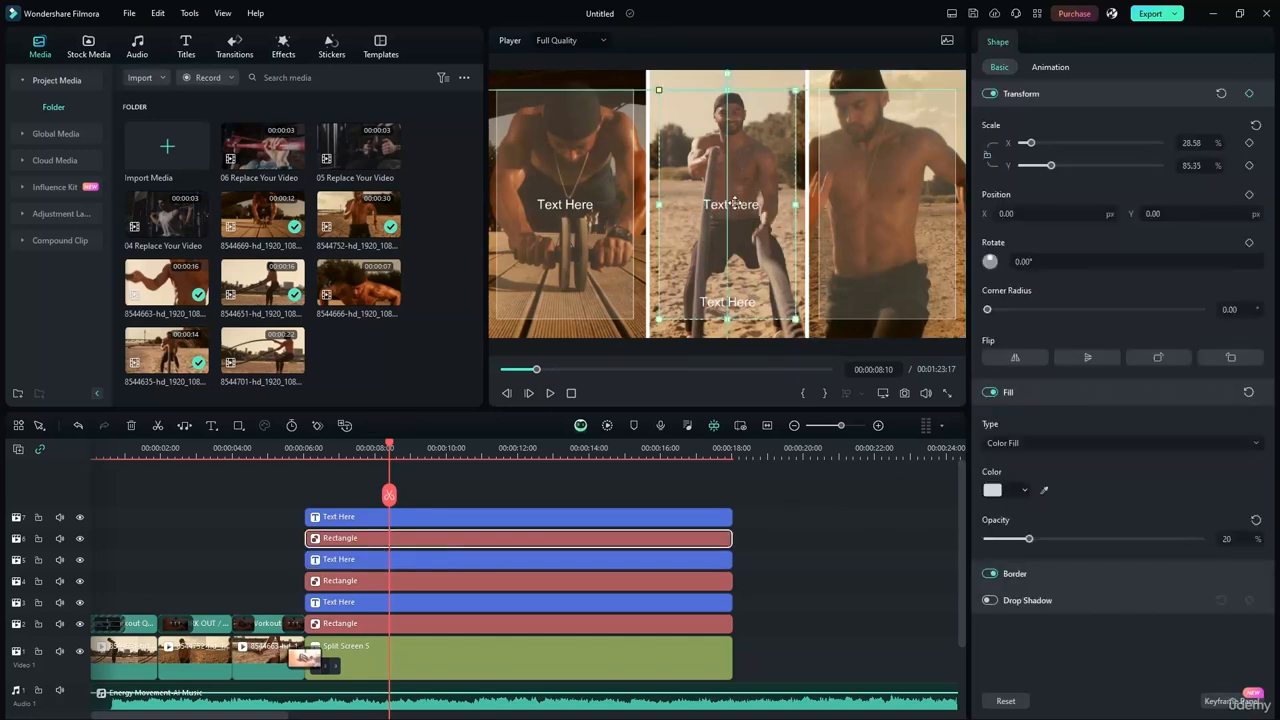
{"action": "left_click", "coordinate": [340, 560]}
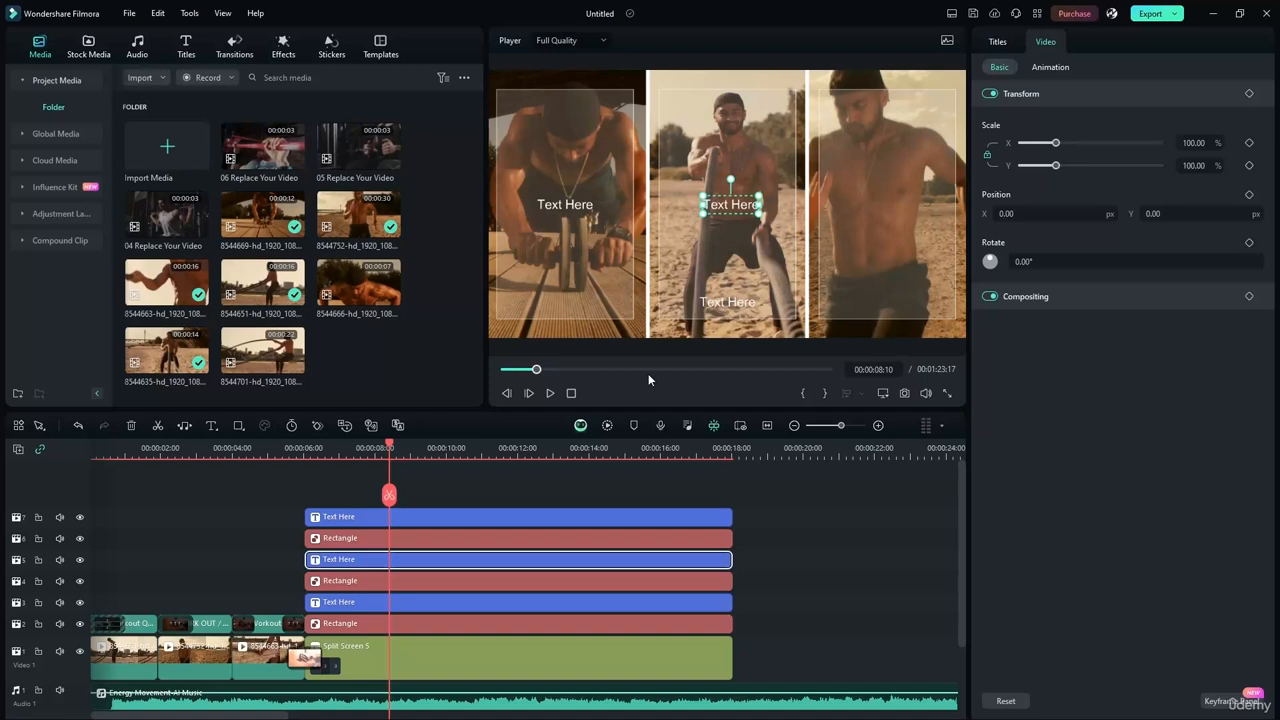
{"action": "right_click", "coordinate": [366, 563]}
{"action": "left_click", "coordinate": [926, 532]}
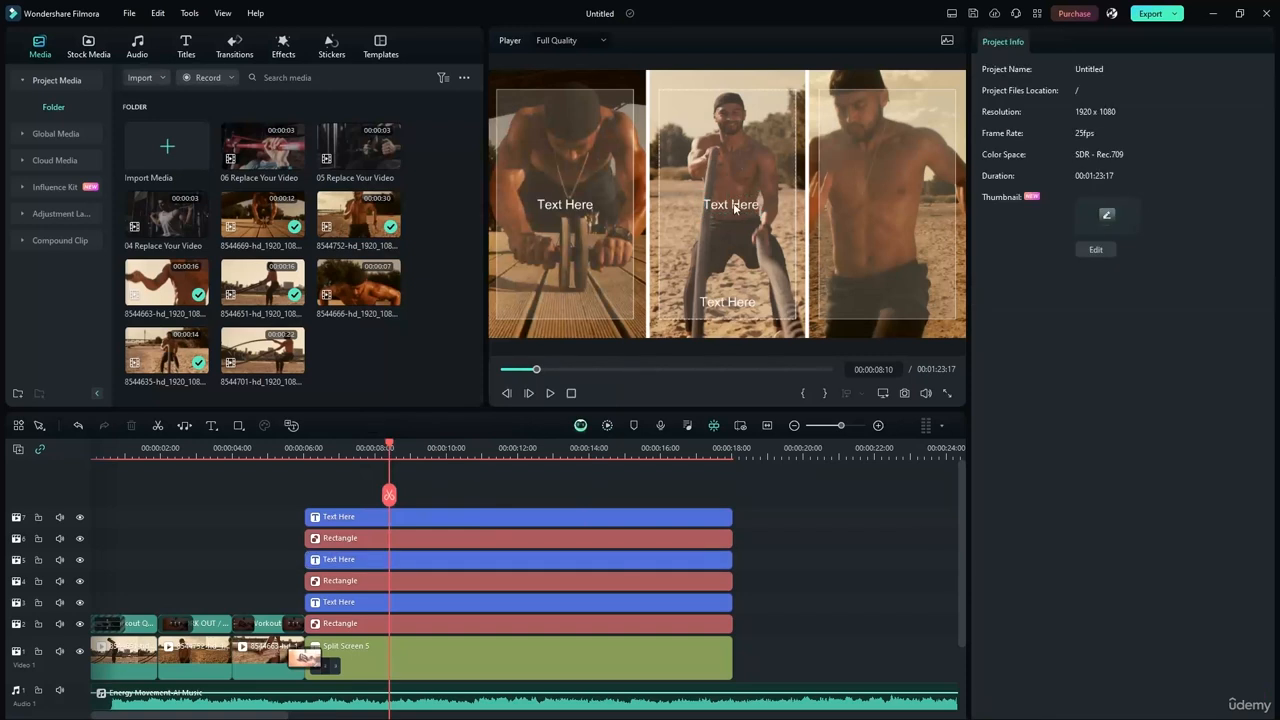
{"action": "left_click", "coordinate": [734, 203]}
{"action": "left_click", "coordinate": [449, 563]}
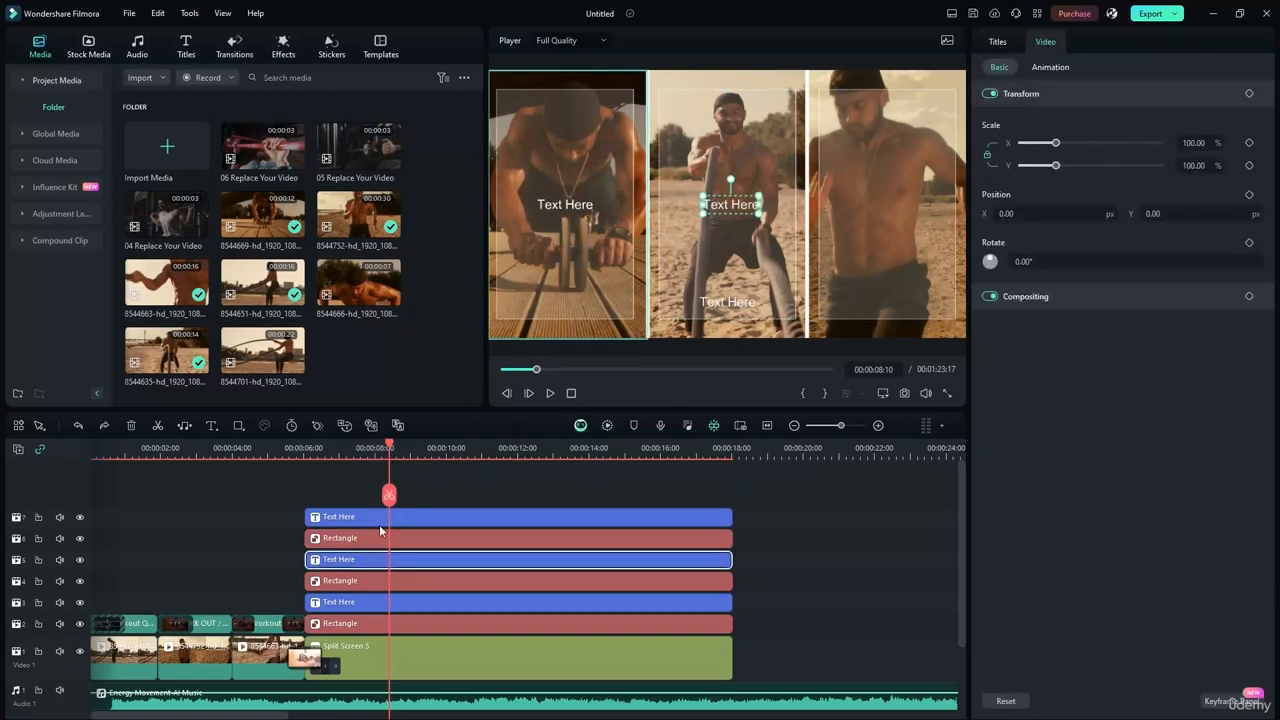
Move the lowest title to the centre of the right split-screen panel.
{"action": "left_click", "coordinate": [368, 602]}
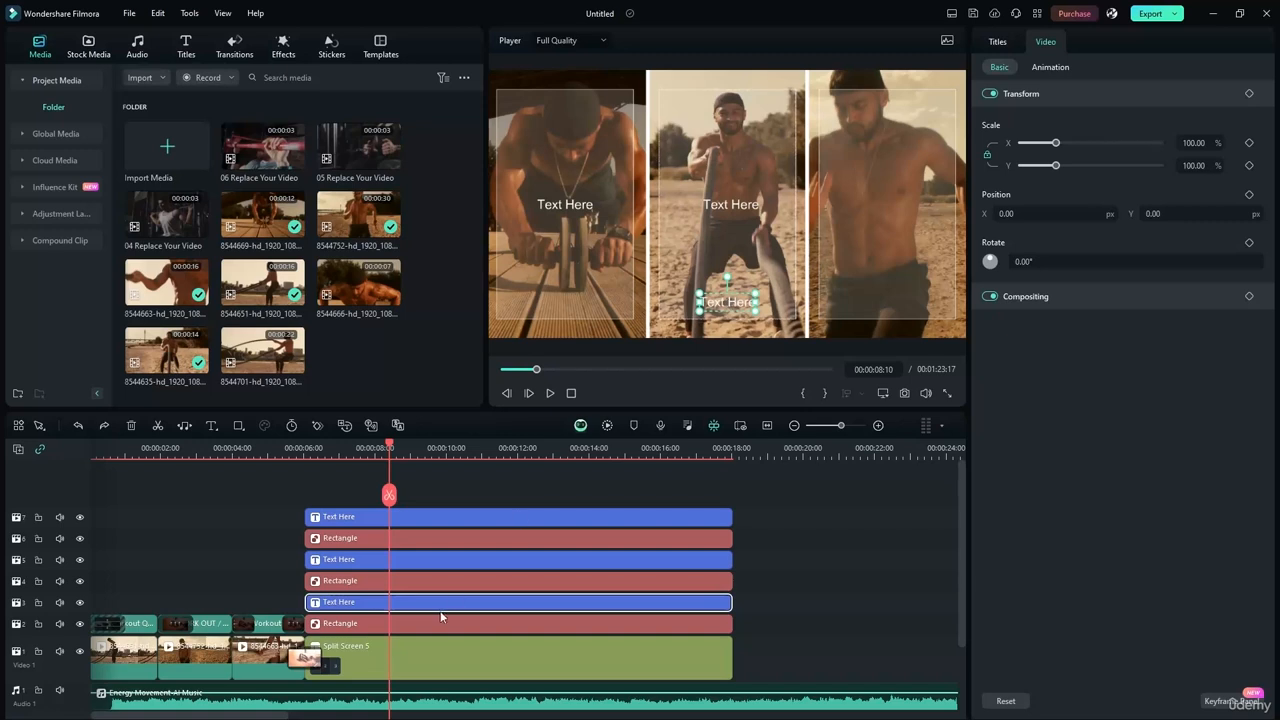
{"action": "left_click_drag", "start_coordinate": [730, 302], "coordinate": [887, 204]}
Place the middle title on a new track above all other clips and re-centre it in the central panel.
{"action": "left_click_drag", "start_coordinate": [705, 248], "coordinate": [715, 293]}
{"action": "left_click_drag", "start_coordinate": [340, 563], "coordinate": [340, 497]}
{"action": "left_click_drag", "start_coordinate": [727, 210], "coordinate": [729, 203]}
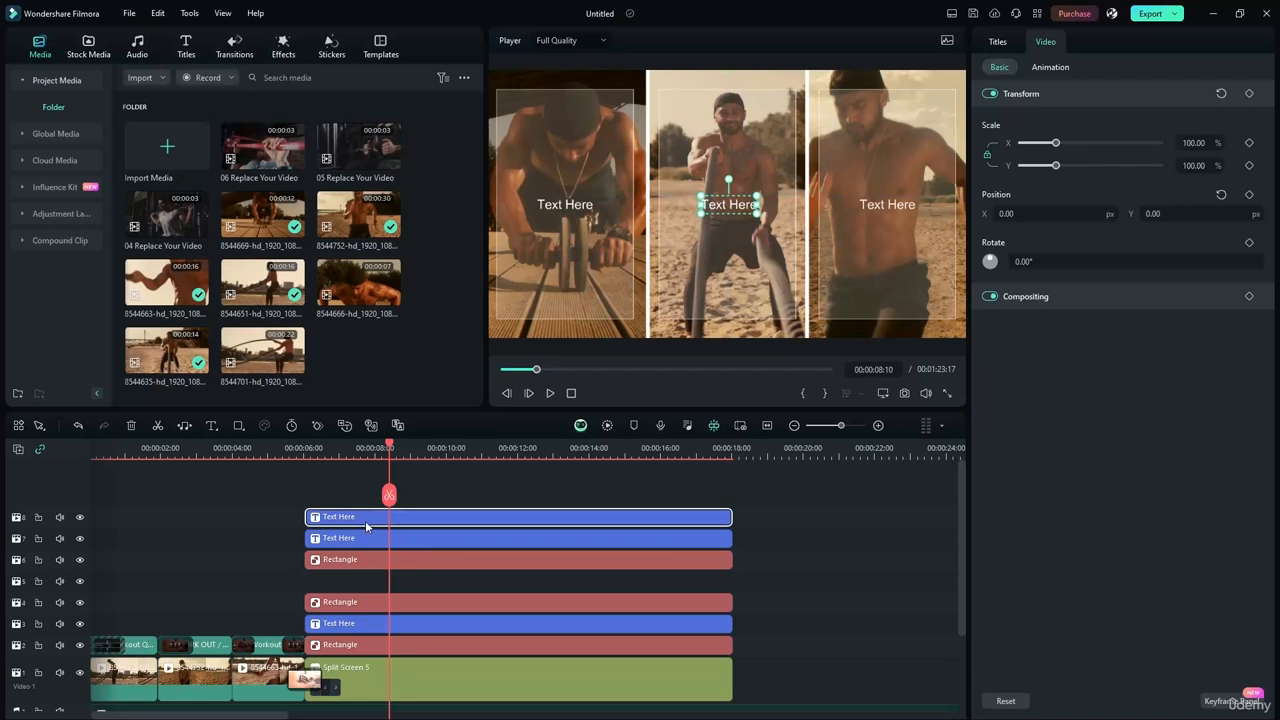
Move the central panel's title from the uppermost track down to the empty track between the two upper rectangles.
{"action": "left_click_drag", "start_coordinate": [367, 522], "coordinate": [365, 595]}
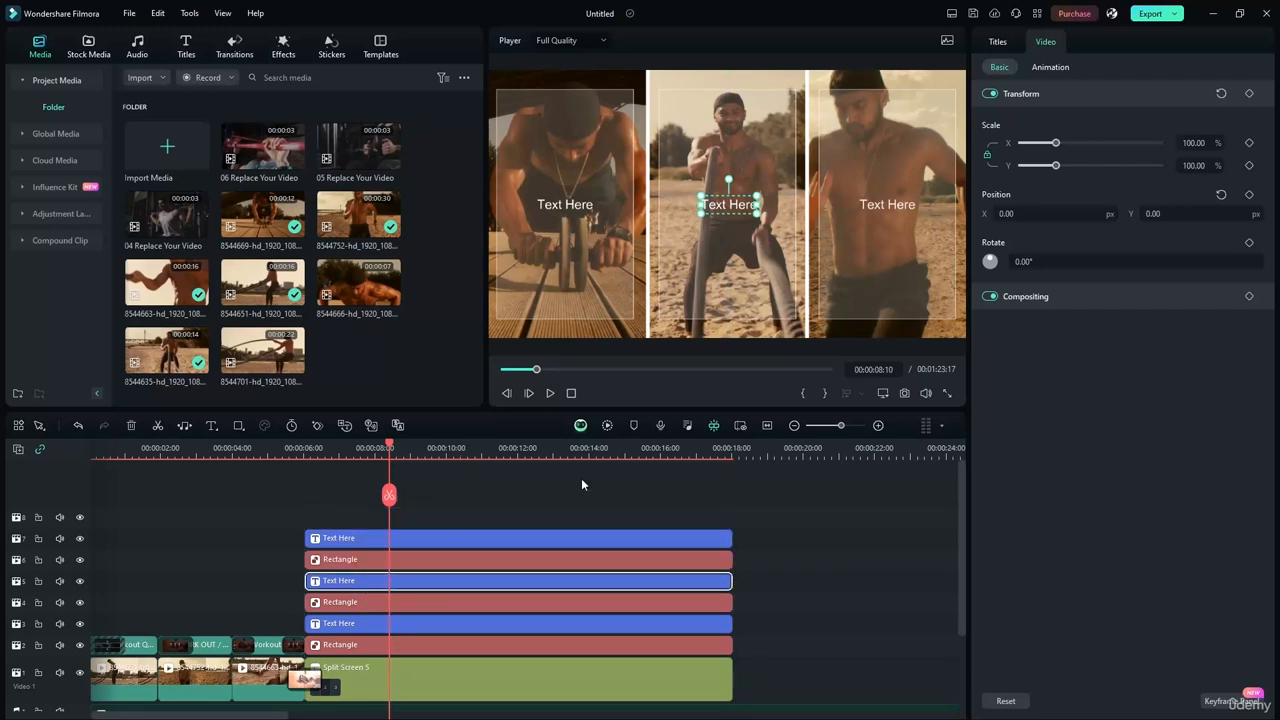
{"action": "left_click", "coordinate": [621, 488]}
Combine the uppermost title and the rectangle directly below it into a compound clip named "Q 1".
{"action": "left_click_drag", "start_coordinate": [454, 516], "coordinate": [410, 568]}
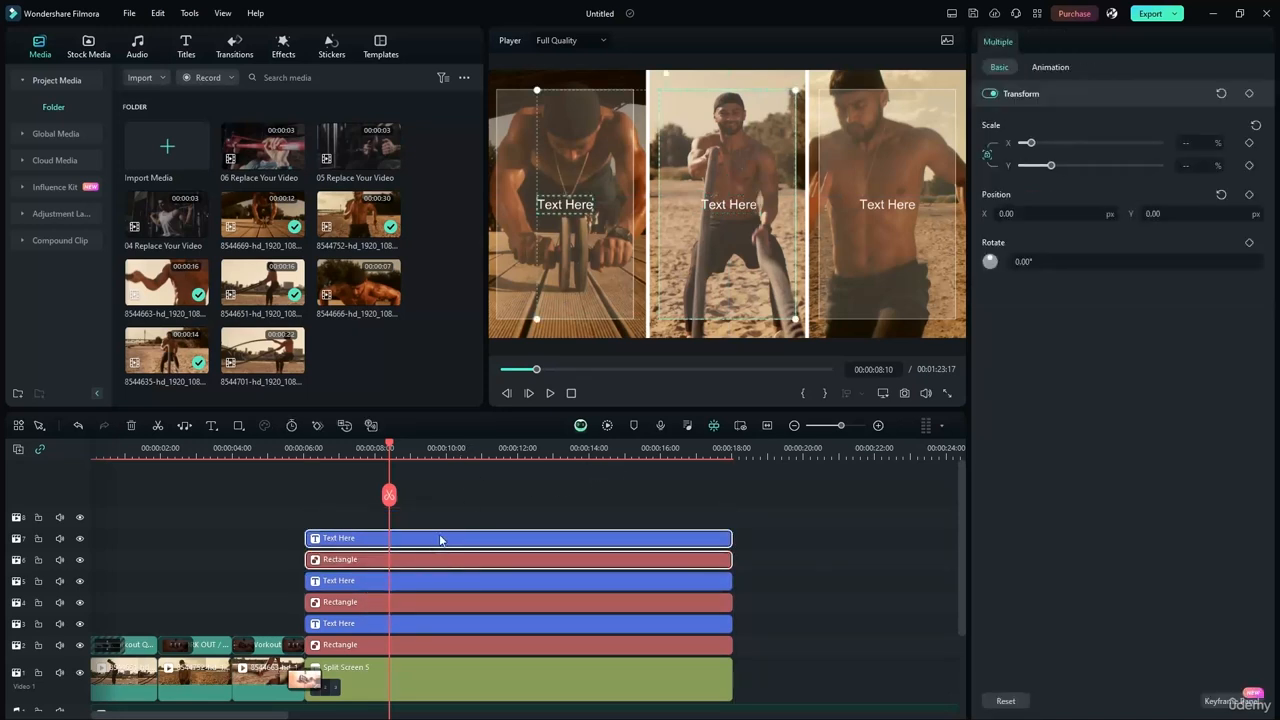
{"action": "right_click", "coordinate": [440, 537]}
{"action": "left_click", "coordinate": [497, 327]}
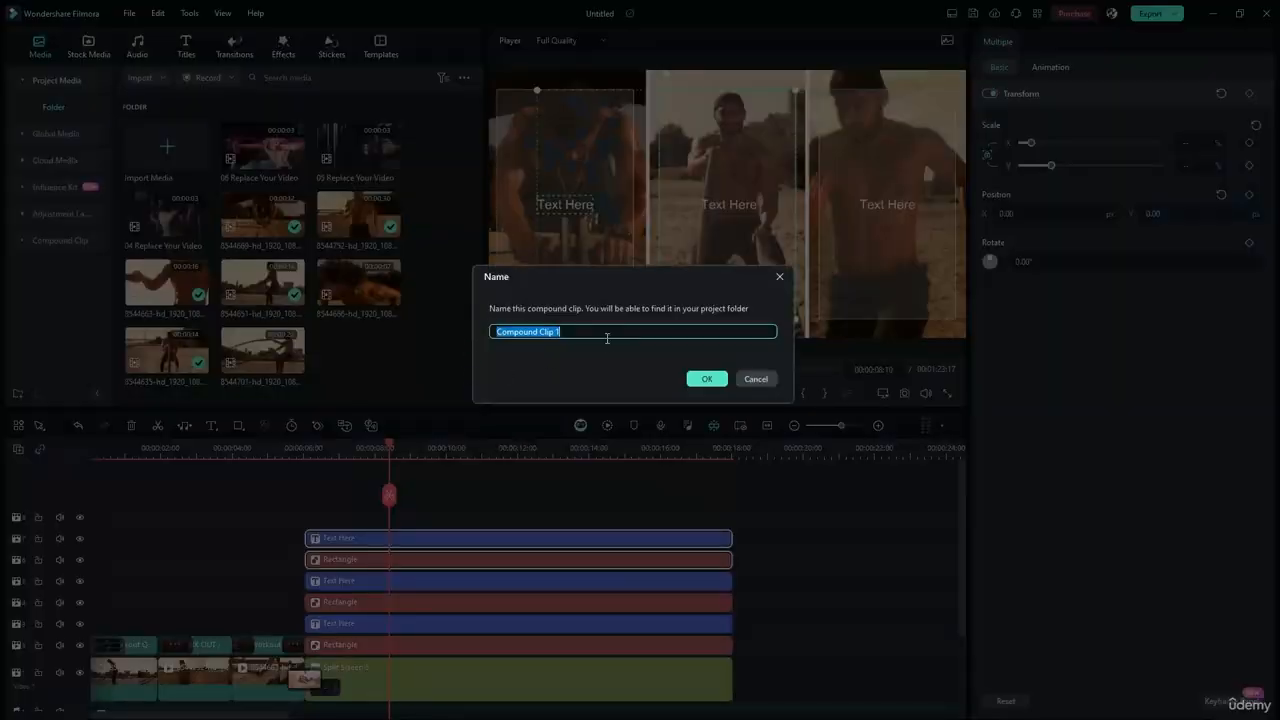
{"action": "type", "text": "C"}
{"action": "type", "text": " 1"}
{"action": "left_click", "coordinate": [706, 378]}
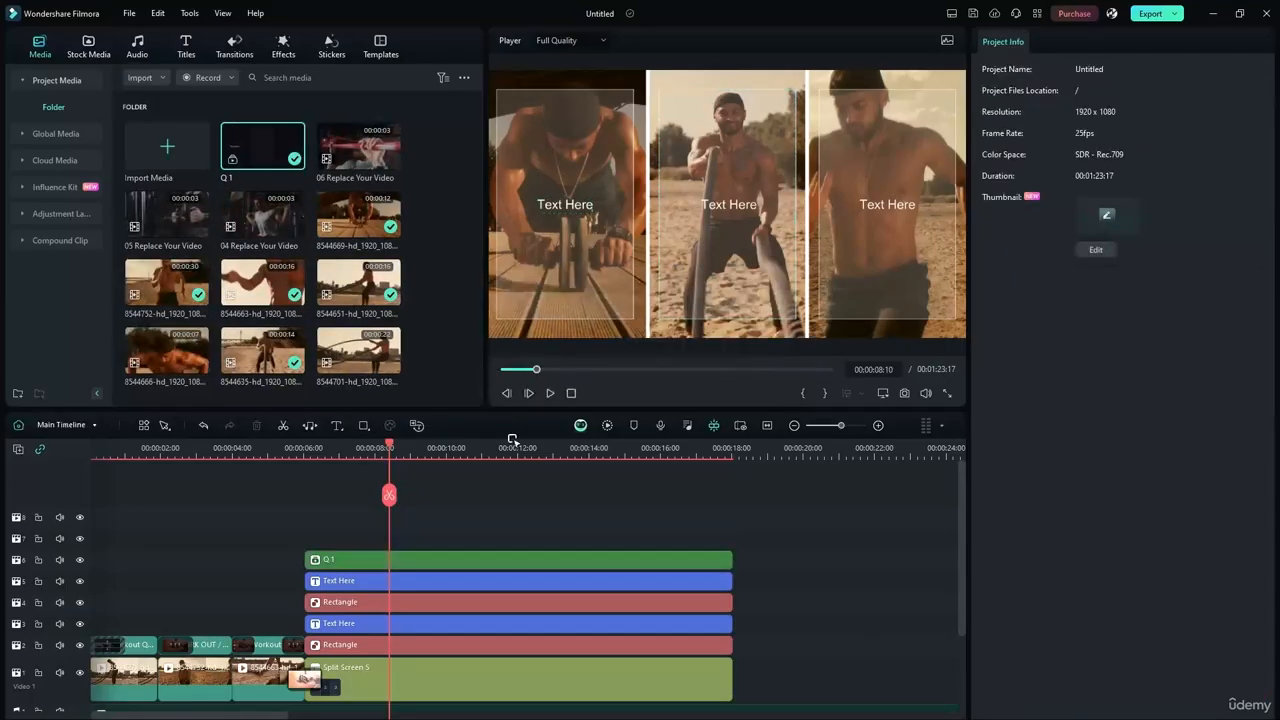
Combine the title and rectangle on the two tracks below Q 1 into a compound clip named "Q 2".
{"action": "left_click_drag", "start_coordinate": [372, 586], "coordinate": [365, 595]}
{"action": "key", "text": "ctrl+z"}
{"action": "left_click", "coordinate": [358, 580]}
{"action": "left_click", "coordinate": [355, 604], "text": "ctrl"}
{"action": "right_click", "coordinate": [367, 584]}
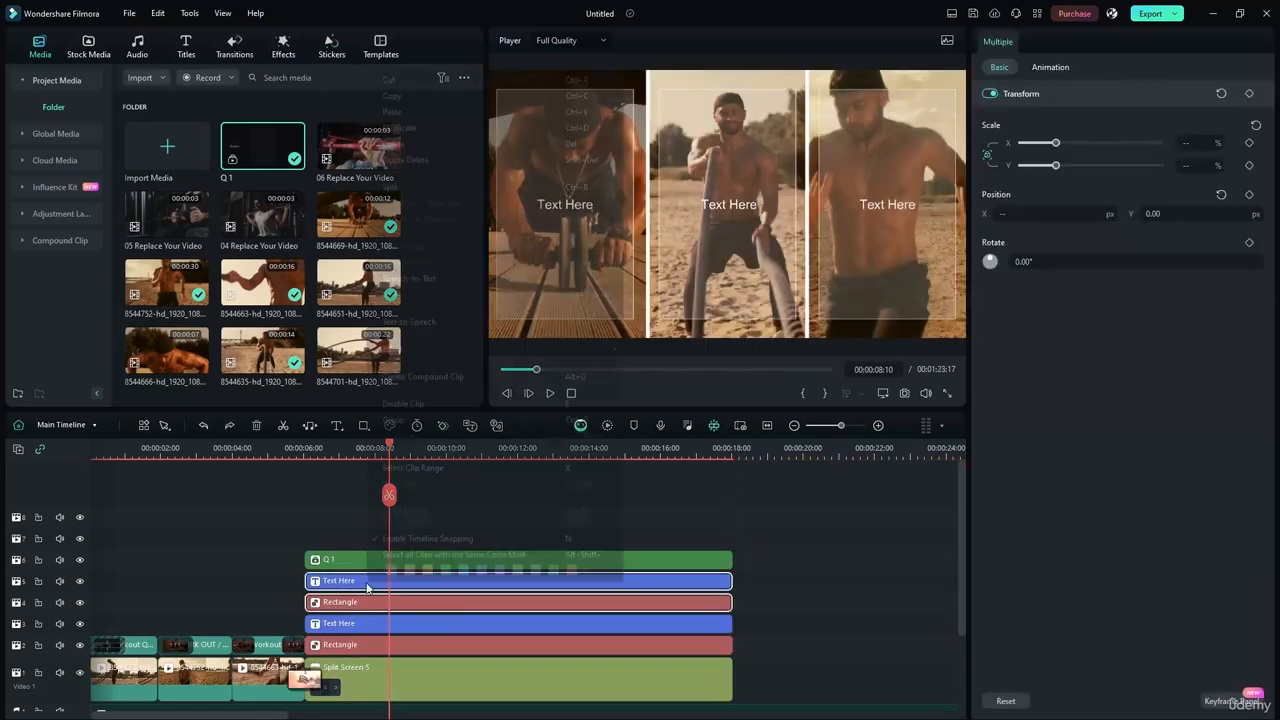
{"action": "left_click", "coordinate": [416, 379]}
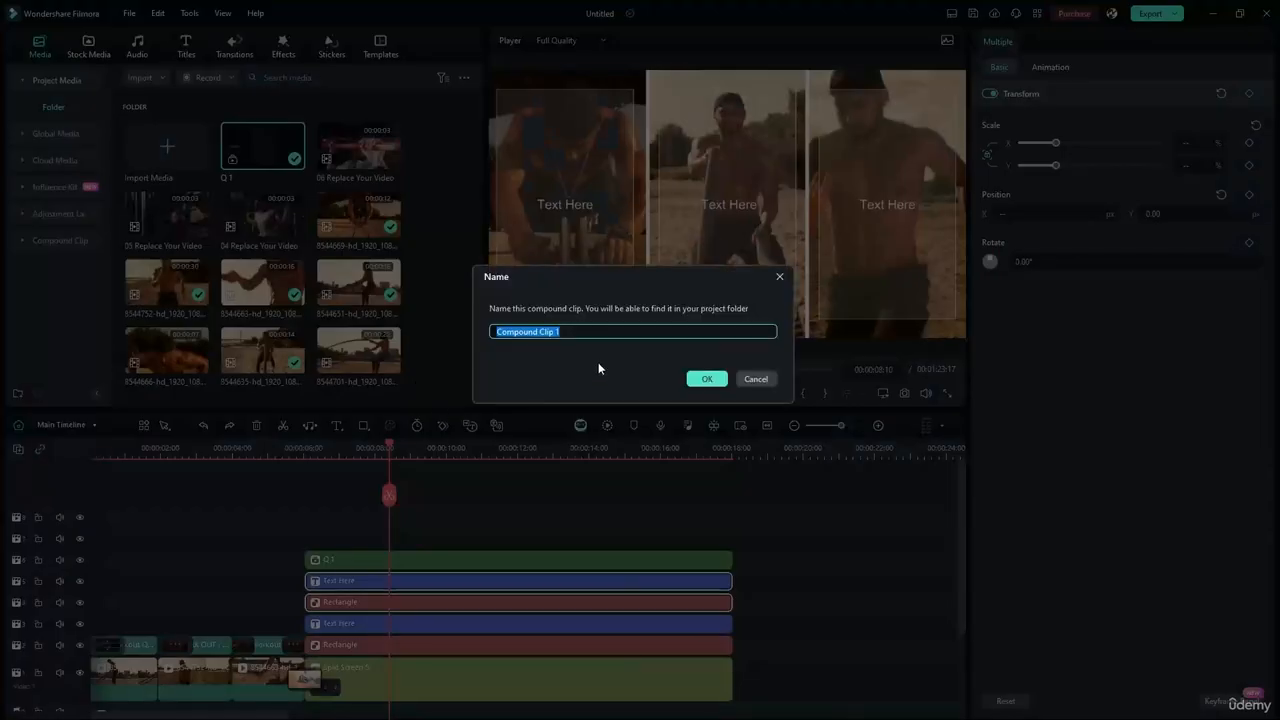
{"action": "type", "text": "Q 2"}
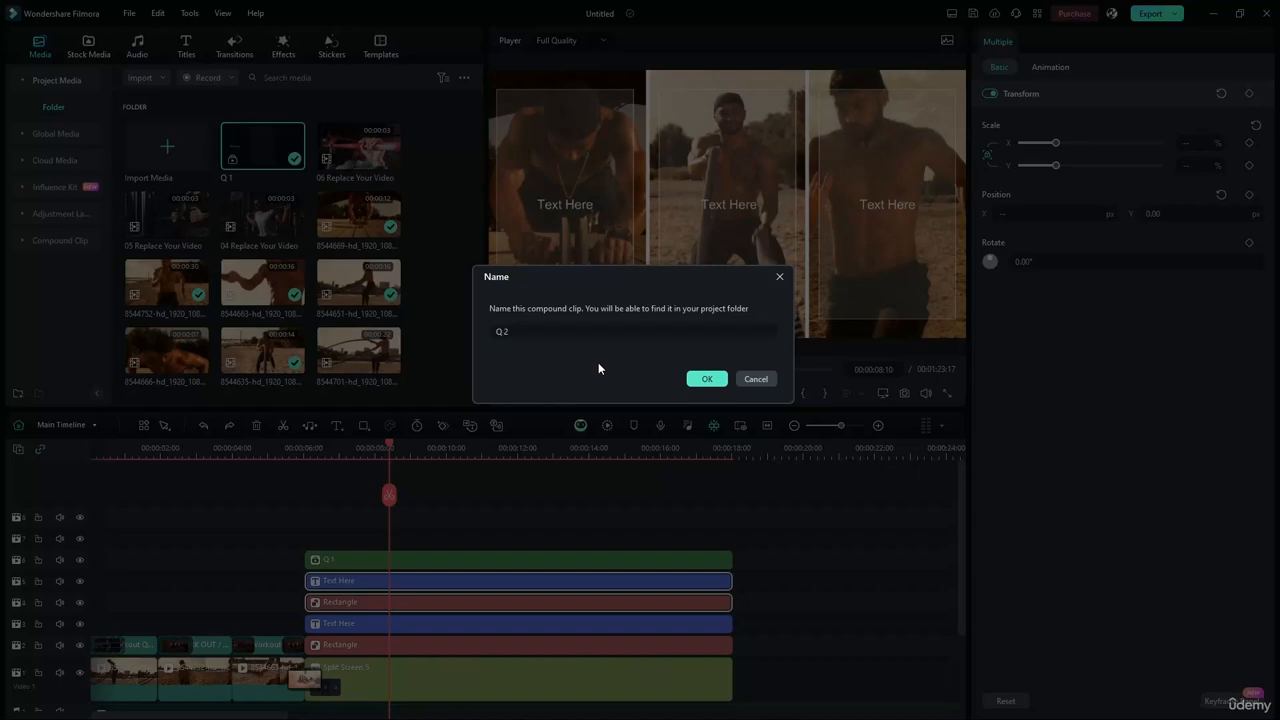
{"action": "left_click", "coordinate": [706, 379]}
Combine the lowest title and rectangle above the split screen into a compound clip named "Q 3".
{"action": "left_click", "coordinate": [349, 623]}
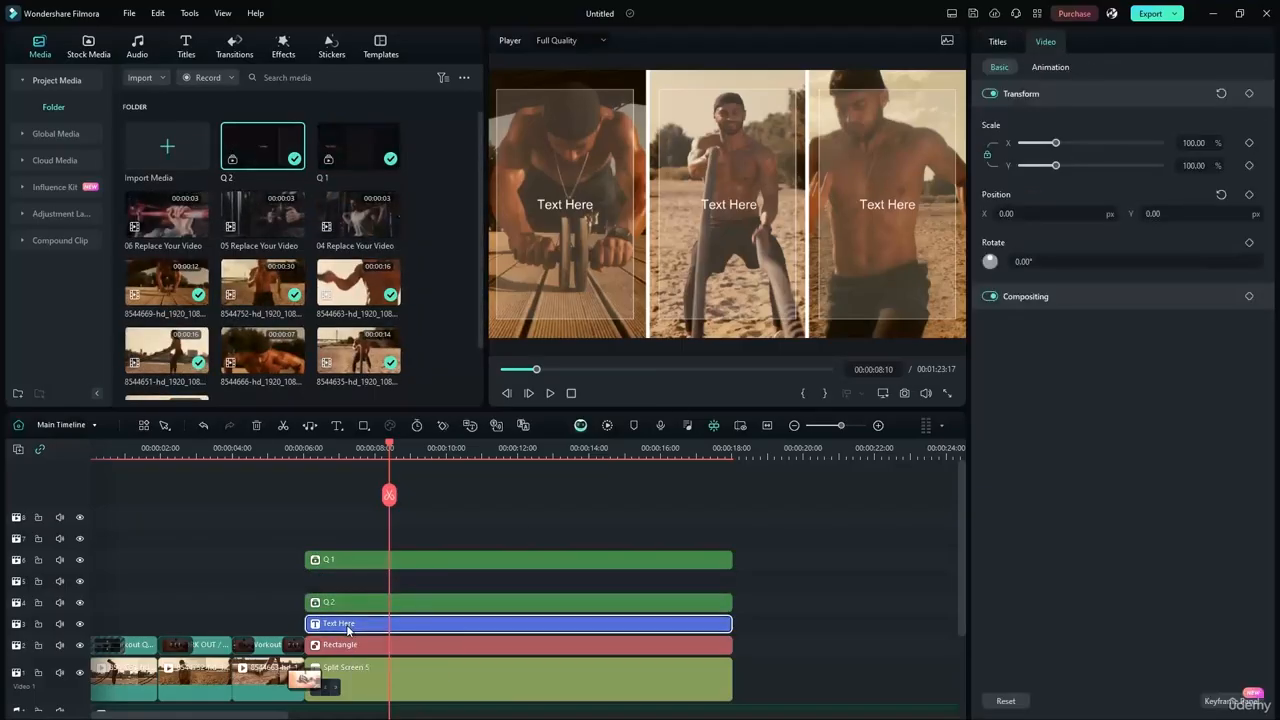
{"action": "left_click", "coordinate": [352, 640], "text": "ctrl"}
{"action": "right_click", "coordinate": [352, 635]}
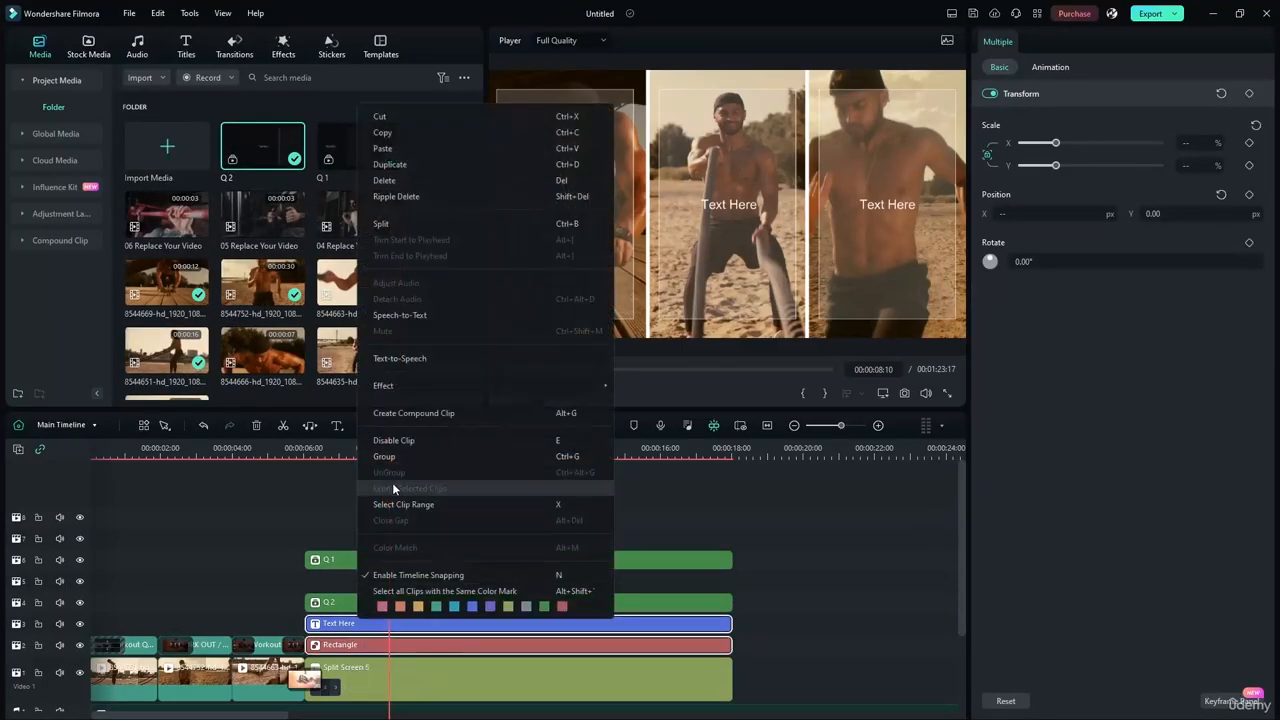
{"action": "left_click", "coordinate": [398, 418]}
{"action": "type", "text": "Q 3"}
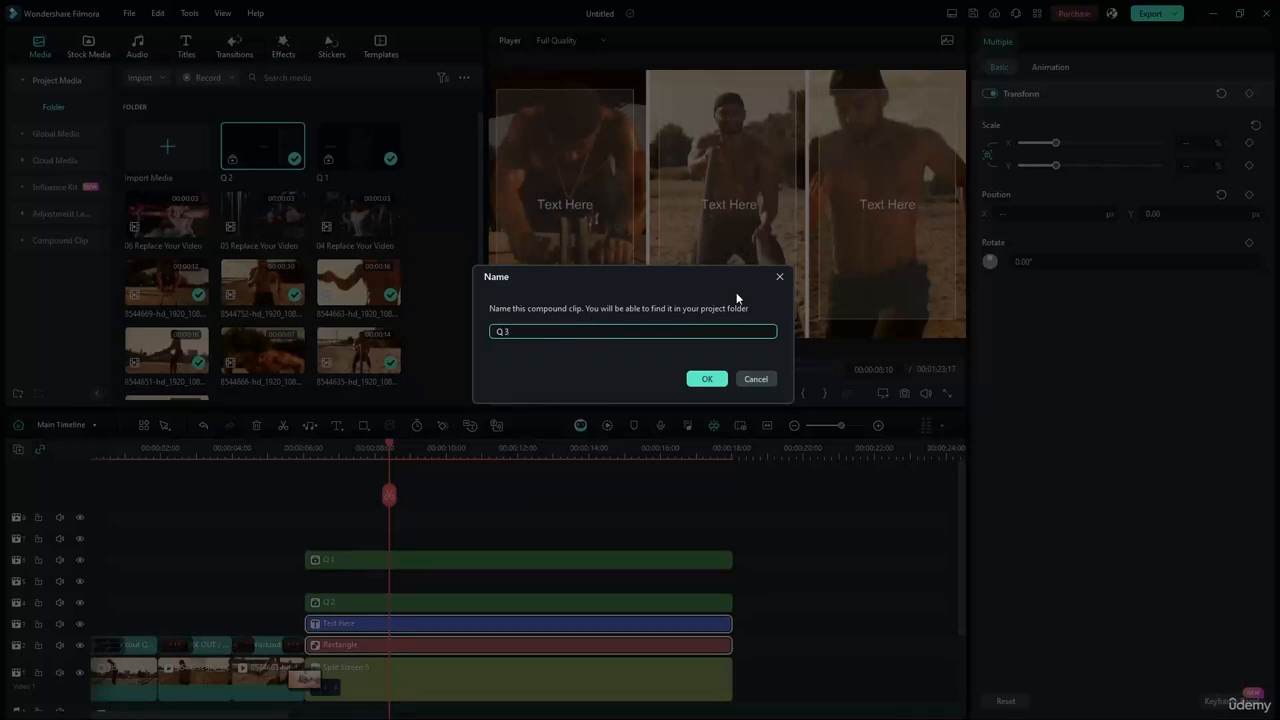
{"action": "left_click", "coordinate": [706, 379]}
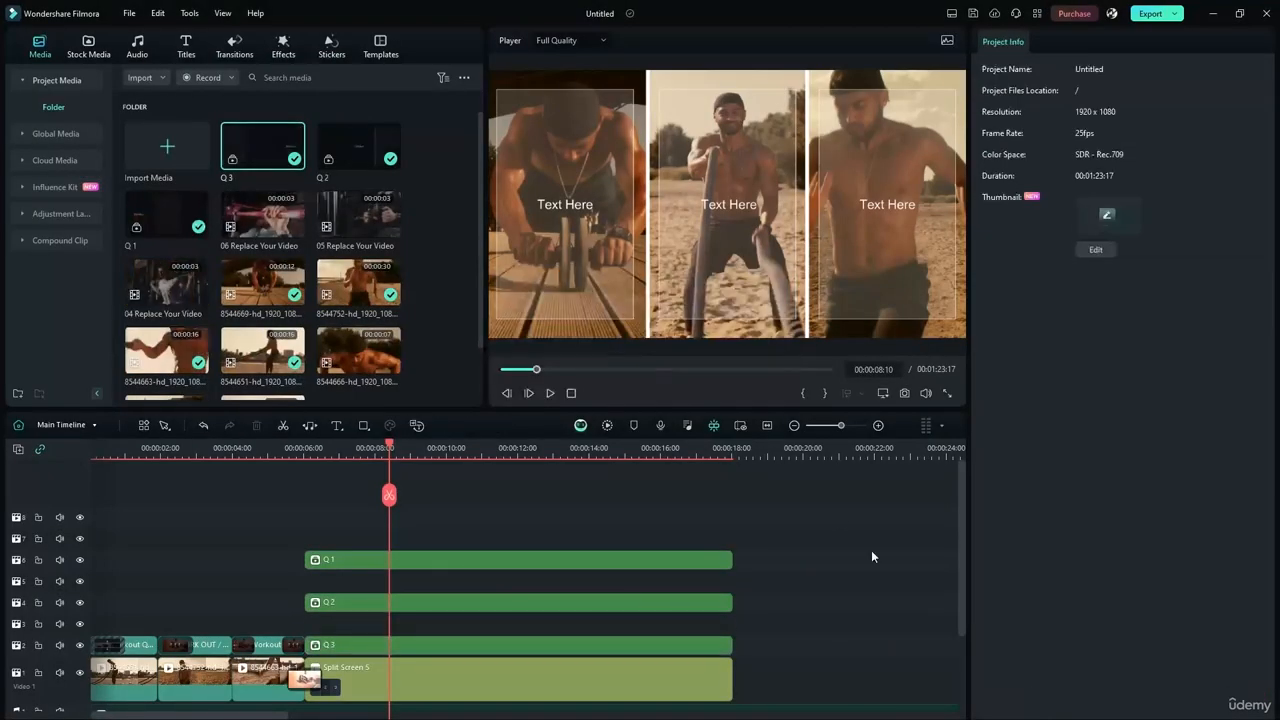
Move Q 2 and Q 1 down so the three compound clips are stacked on adjacent tracks.
{"action": "left_click_drag", "start_coordinate": [394, 592], "coordinate": [390, 624]}
{"action": "left_click_drag", "start_coordinate": [390, 559], "coordinate": [388, 600]}
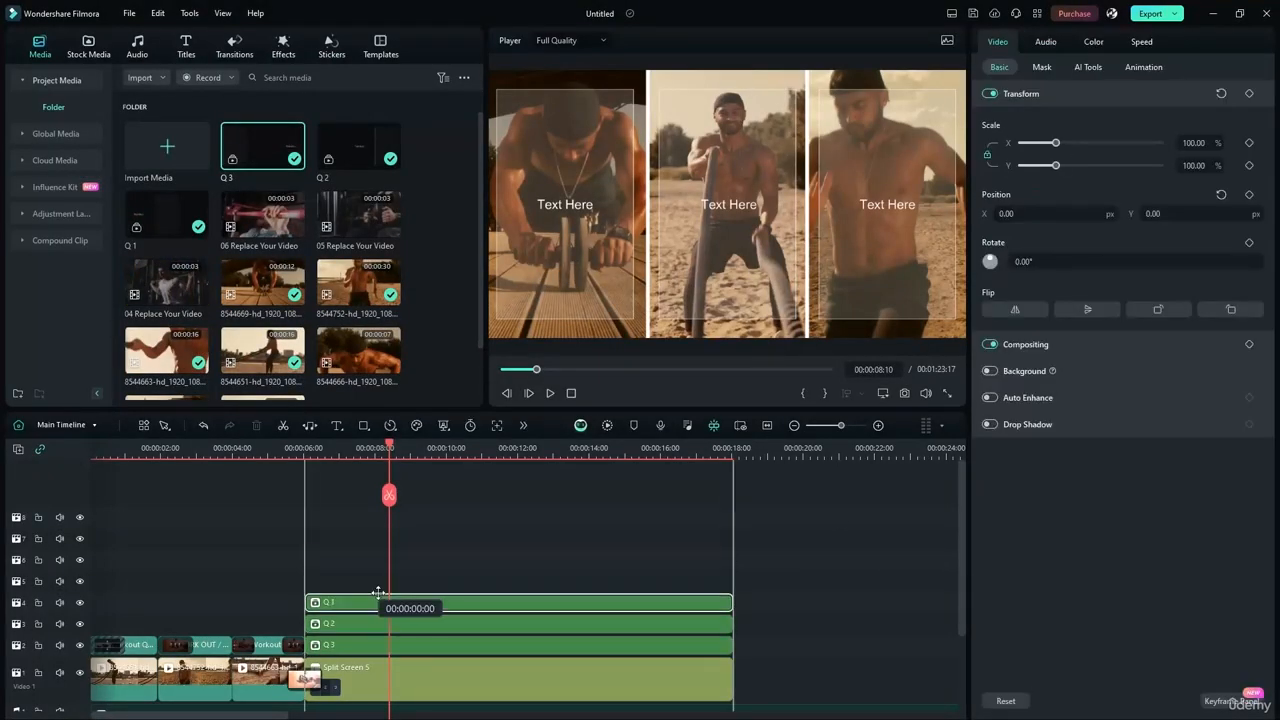
{"action": "left_click", "coordinate": [504, 530]}
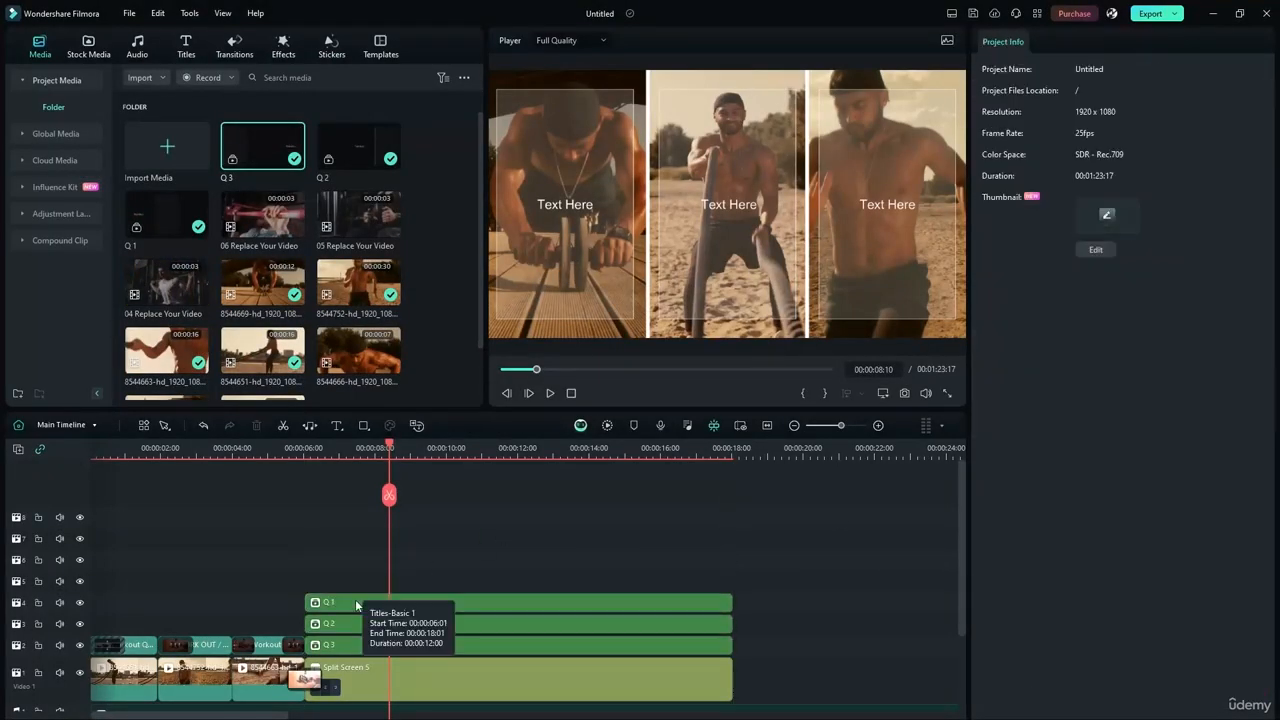
{"action": "left_click", "coordinate": [63, 424]}
{"action": "left_click", "coordinate": [74, 423]}
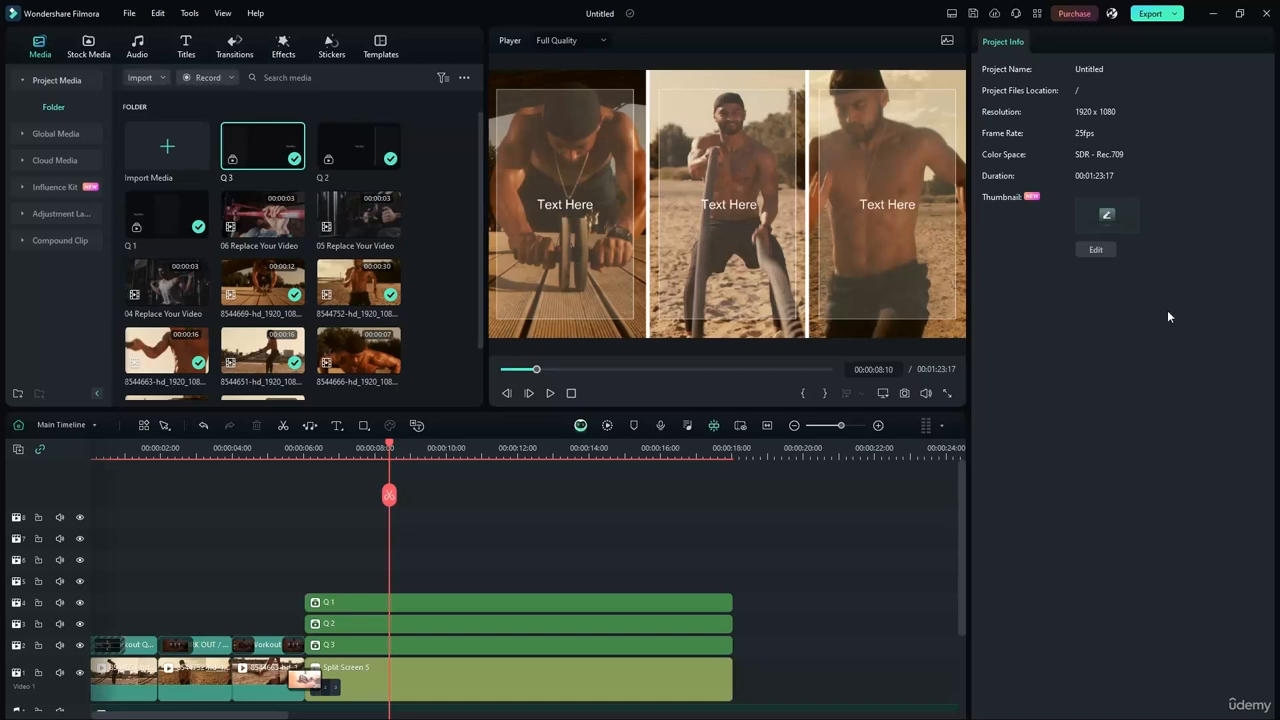
Open compound clip Q 1, examine whether its title and rectangle belong to the same panel, and return to the main timeline.
{"action": "scroll", "coordinate": [820, 474], "scroll_direction": "down", "scroll_amount": 2}
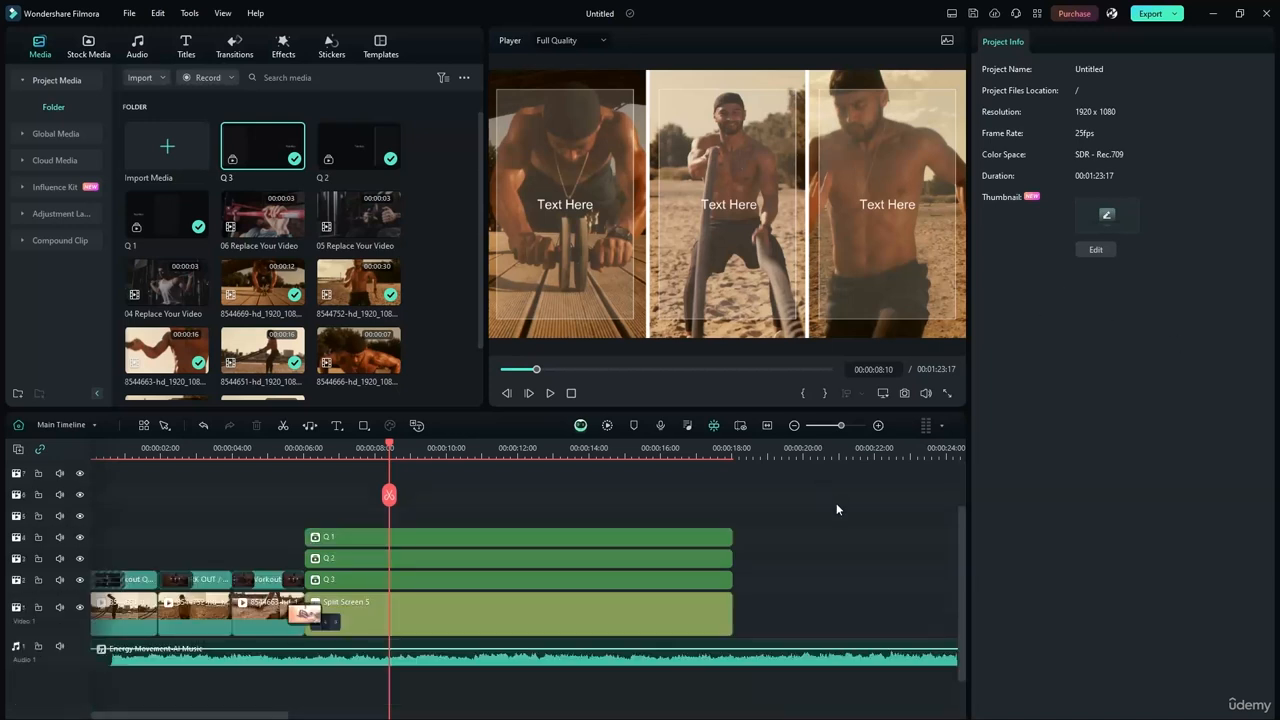
{"action": "left_click", "coordinate": [445, 545]}
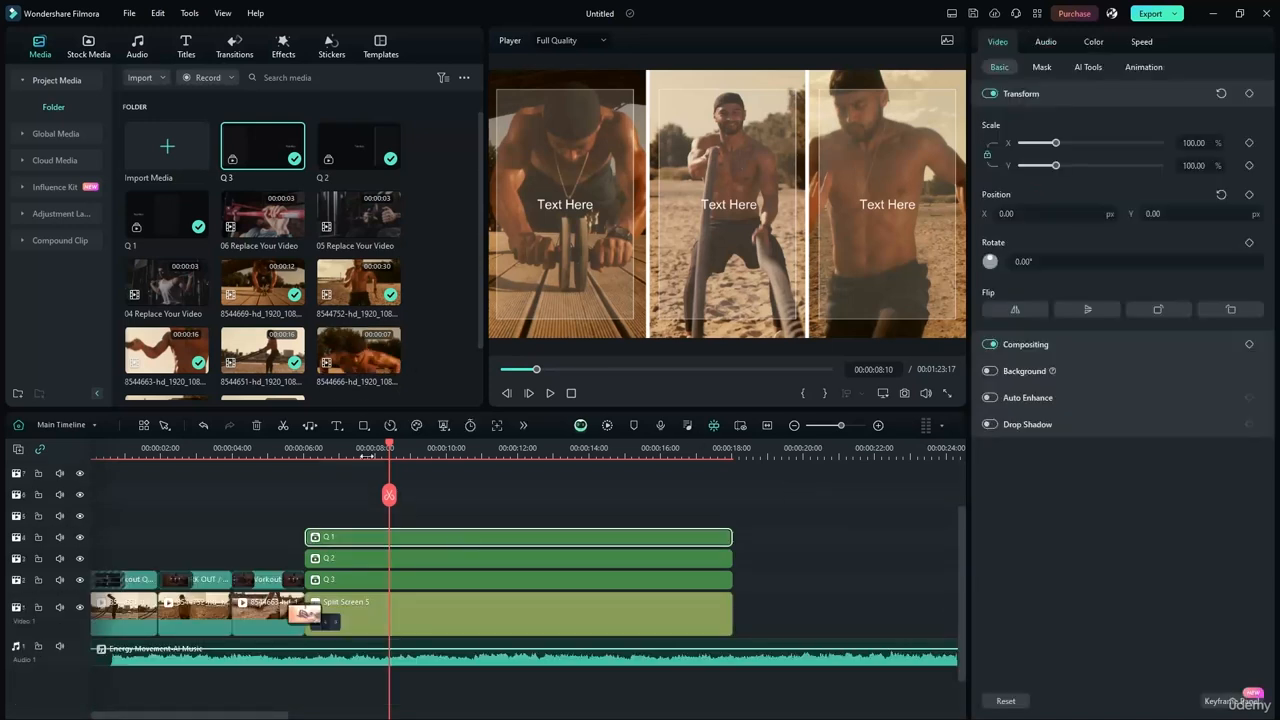
{"action": "double_click", "coordinate": [435, 537]}
{"action": "left_click", "coordinate": [756, 382]}
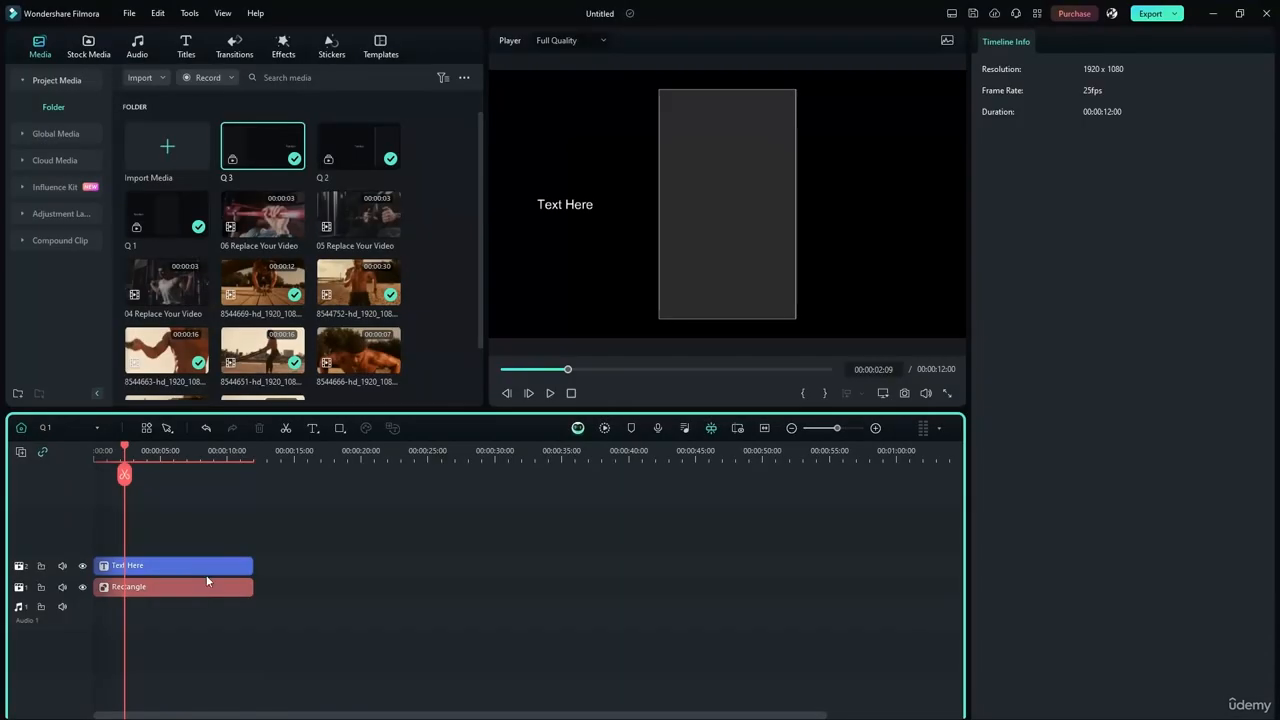
{"action": "left_click", "coordinate": [177, 566]}
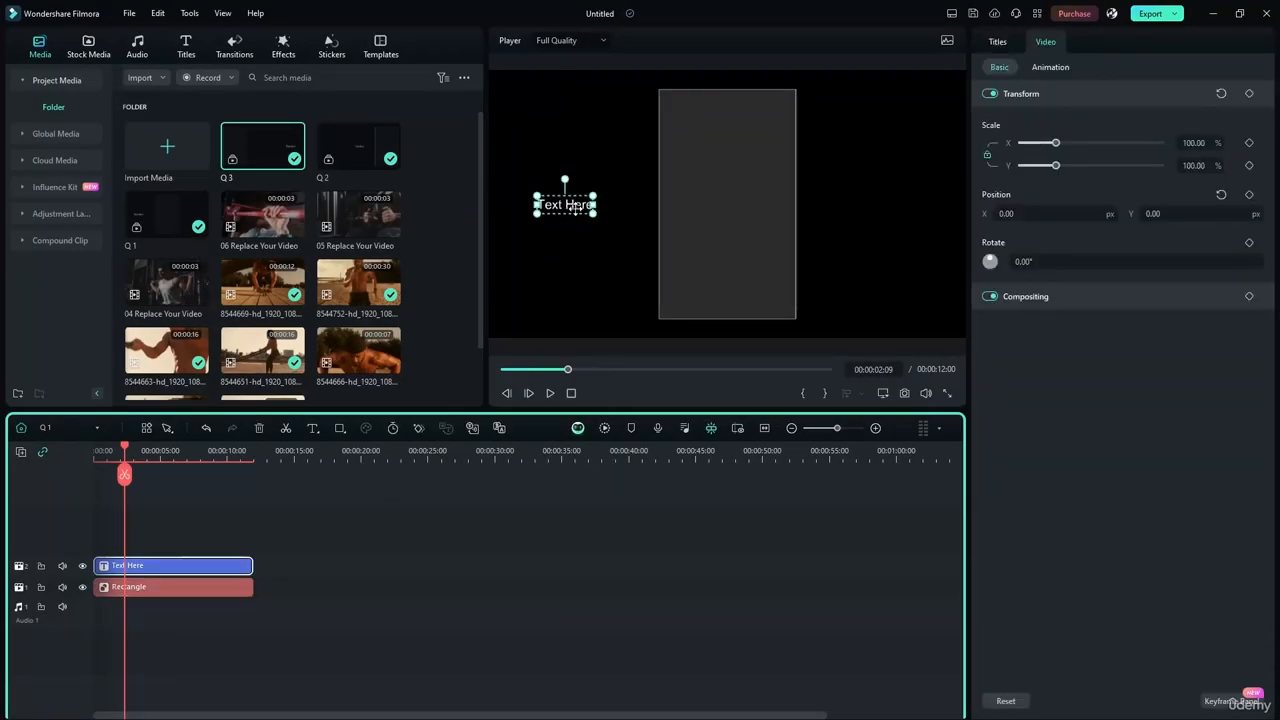
{"action": "left_click", "coordinate": [672, 232]}
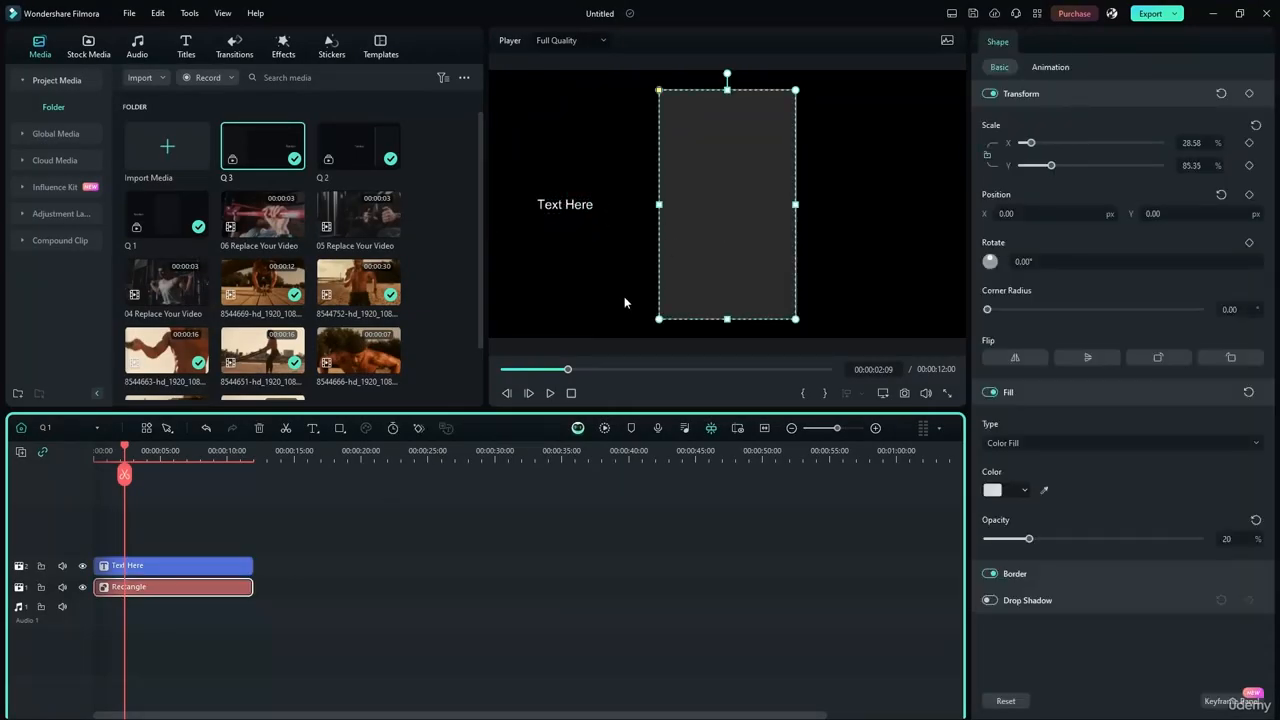
{"action": "left_click", "coordinate": [552, 267]}
{"action": "left_click", "coordinate": [703, 231]}
{"action": "left_click", "coordinate": [579, 261]}
{"action": "left_click", "coordinate": [706, 242]}
{"action": "left_click", "coordinate": [595, 261]}
{"action": "left_click", "coordinate": [684, 254]}
{"action": "left_click", "coordinate": [457, 535]}
{"action": "left_click", "coordinate": [21, 428]}
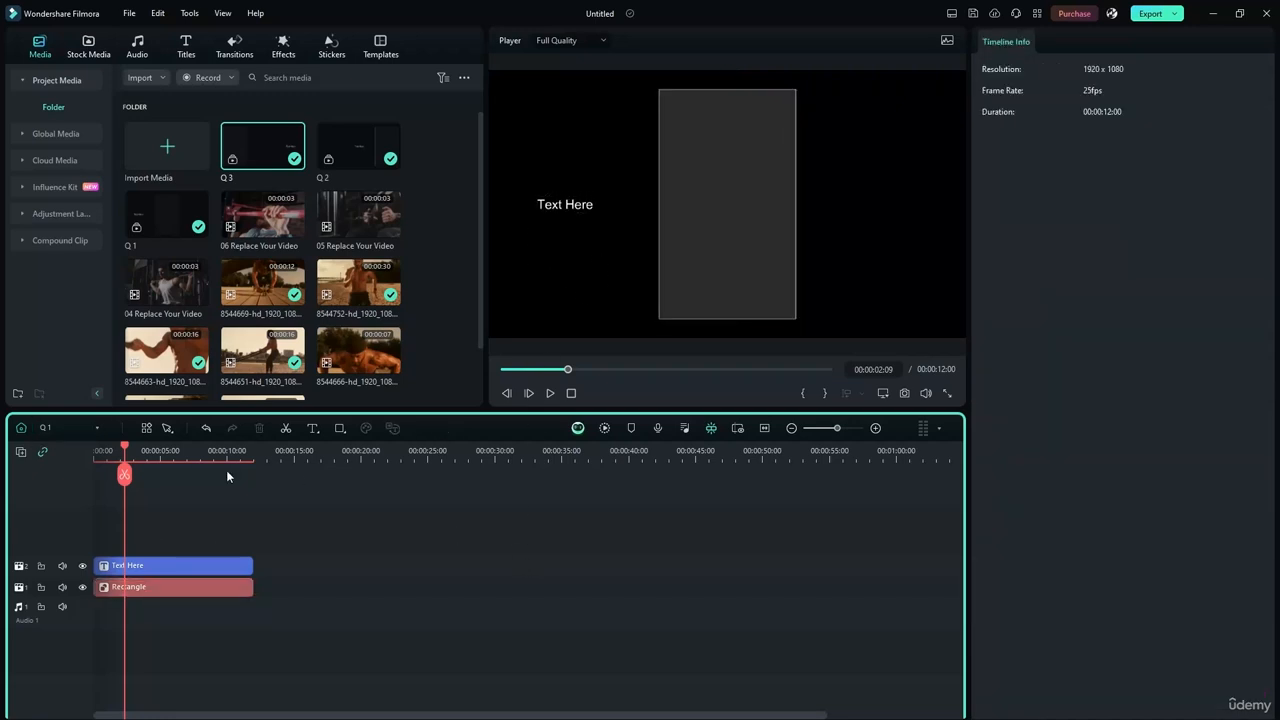
Undo the track moves and the creation of all three compound clips.
{"action": "key", "text": "ctrl+z"}
{"action": "key", "text": "ctrl+z"}
{"action": "key", "text": "ctrl+z"}
{"action": "key", "text": "ctrl+z"}
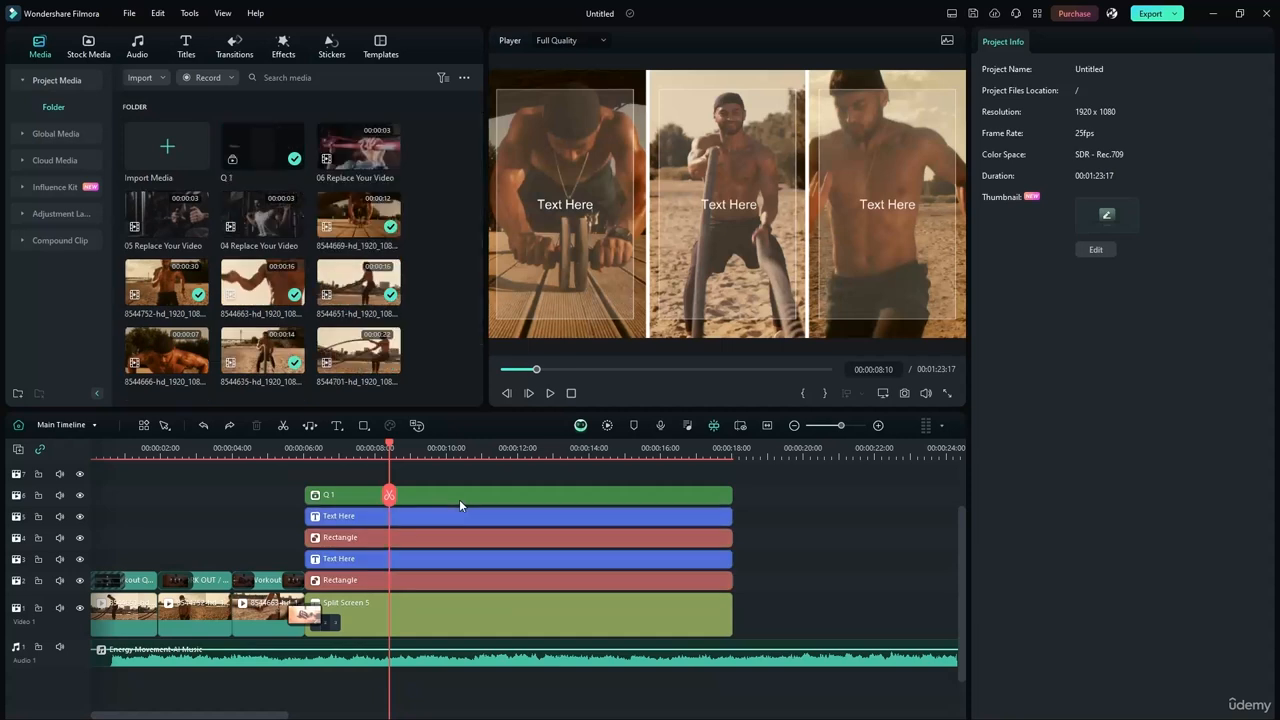
{"action": "key", "text": "ctrl+z"}
Reorder the three rectangle clips so each lies directly below its own panel's title, ordered left, centre, right from the uppermost pair.
{"action": "left_click", "coordinate": [369, 499]}
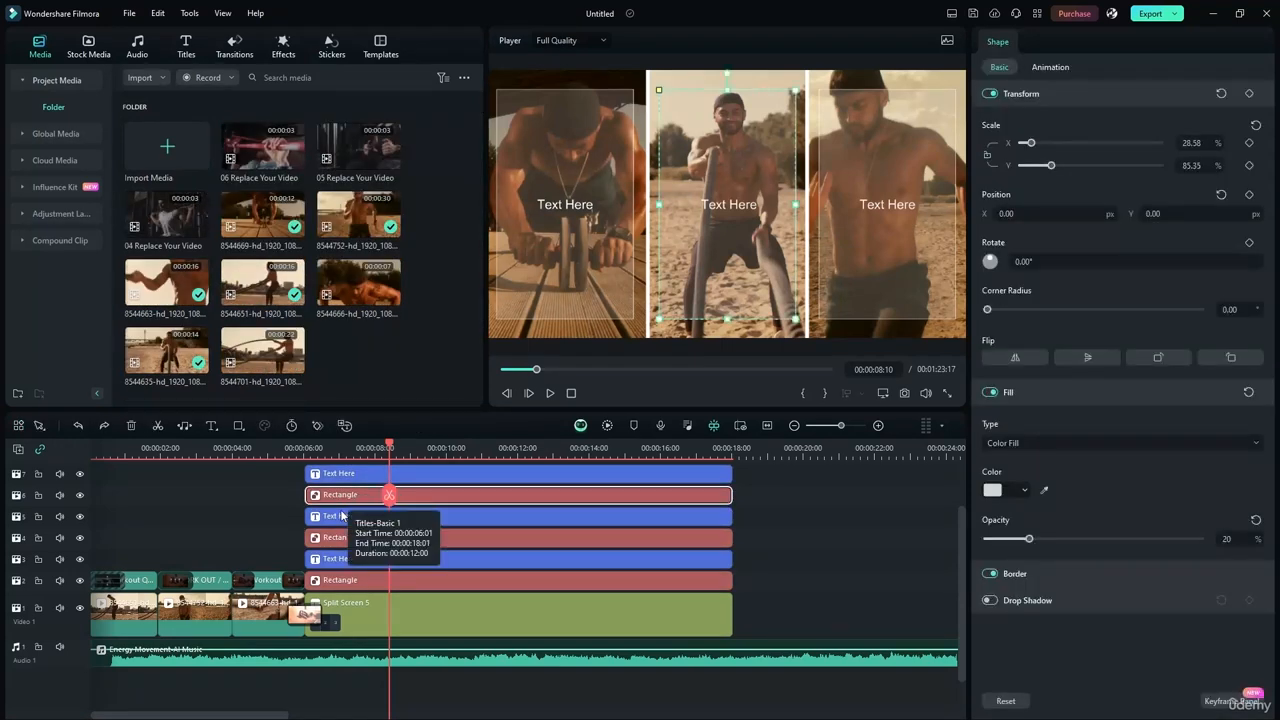
{"action": "left_click", "coordinate": [343, 517]}
{"action": "left_click", "coordinate": [343, 500]}
{"action": "left_click_drag", "start_coordinate": [343, 500], "coordinate": [771, 516]}
{"action": "left_click_drag", "start_coordinate": [656, 541], "coordinate": [656, 504]}
{"action": "left_click_drag", "start_coordinate": [749, 518], "coordinate": [770, 574]}
{"action": "left_click_drag", "start_coordinate": [645, 576], "coordinate": [645, 495]}
{"action": "left_click_drag", "start_coordinate": [765, 581], "coordinate": [335, 583]}
Combine the left panel's title and rectangle into a compound clip named "Q 1".
{"action": "scroll", "coordinate": [689, 552], "scroll_direction": "up", "scroll_amount": 1}
{"action": "left_click_drag", "start_coordinate": [735, 521], "coordinate": [643, 568]}
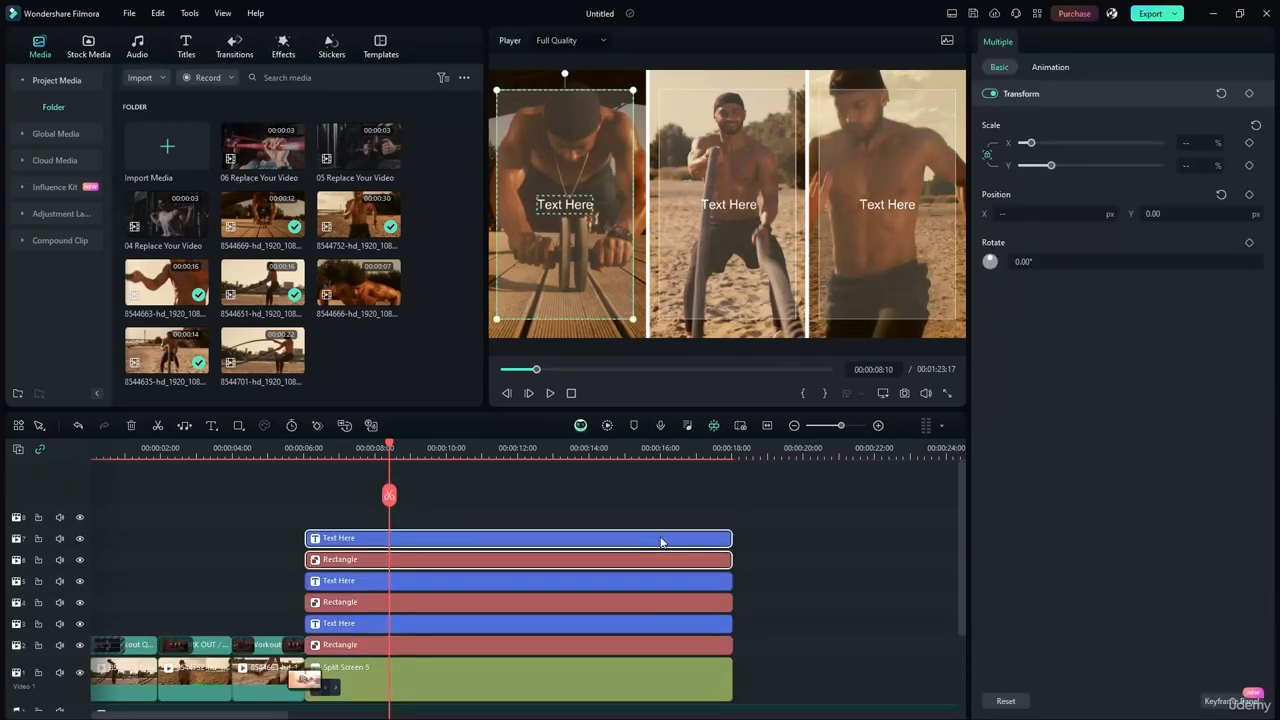
{"action": "right_click", "coordinate": [661, 538]}
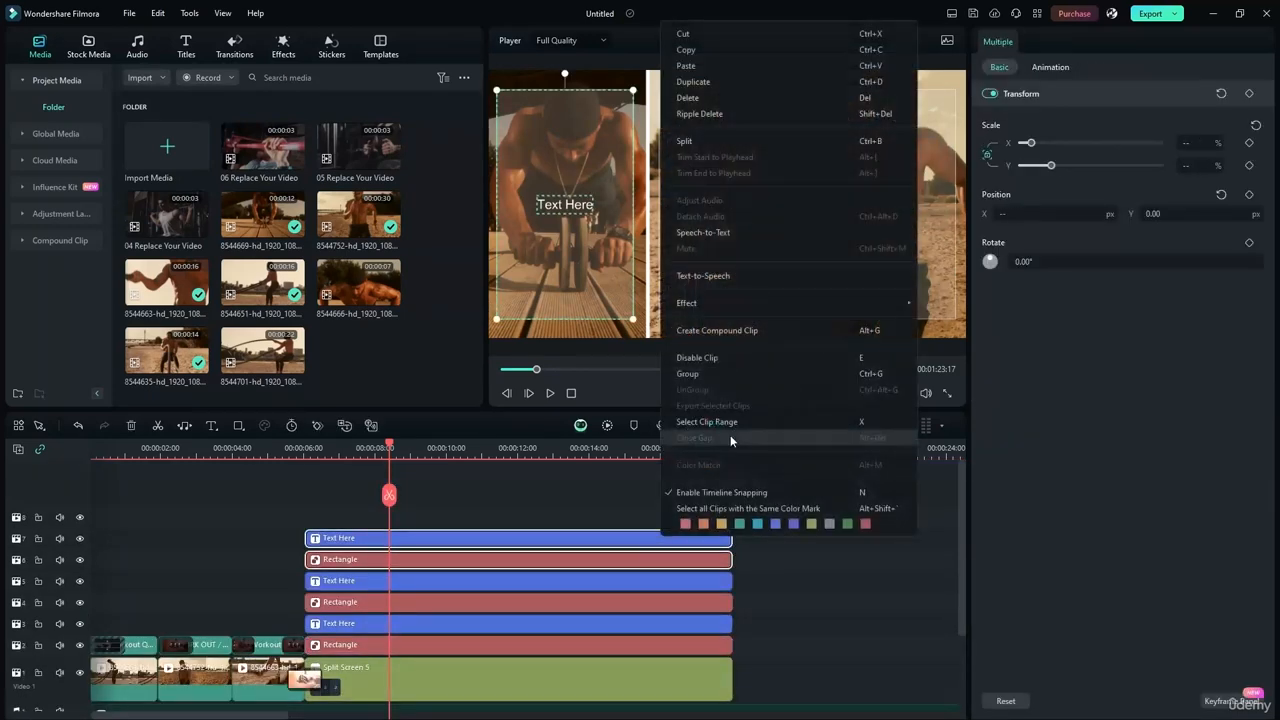
{"action": "left_click", "coordinate": [716, 330]}
{"action": "type", "text": "Q 1"}
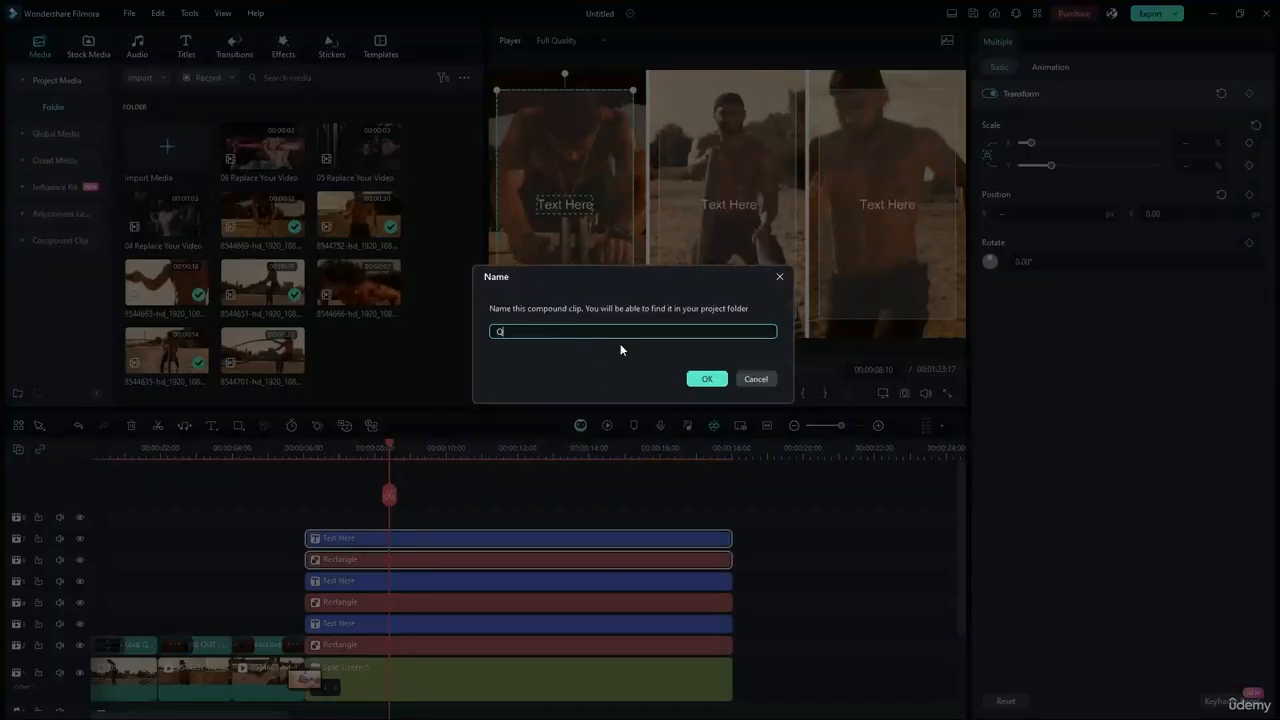
{"action": "left_click", "coordinate": [706, 378]}
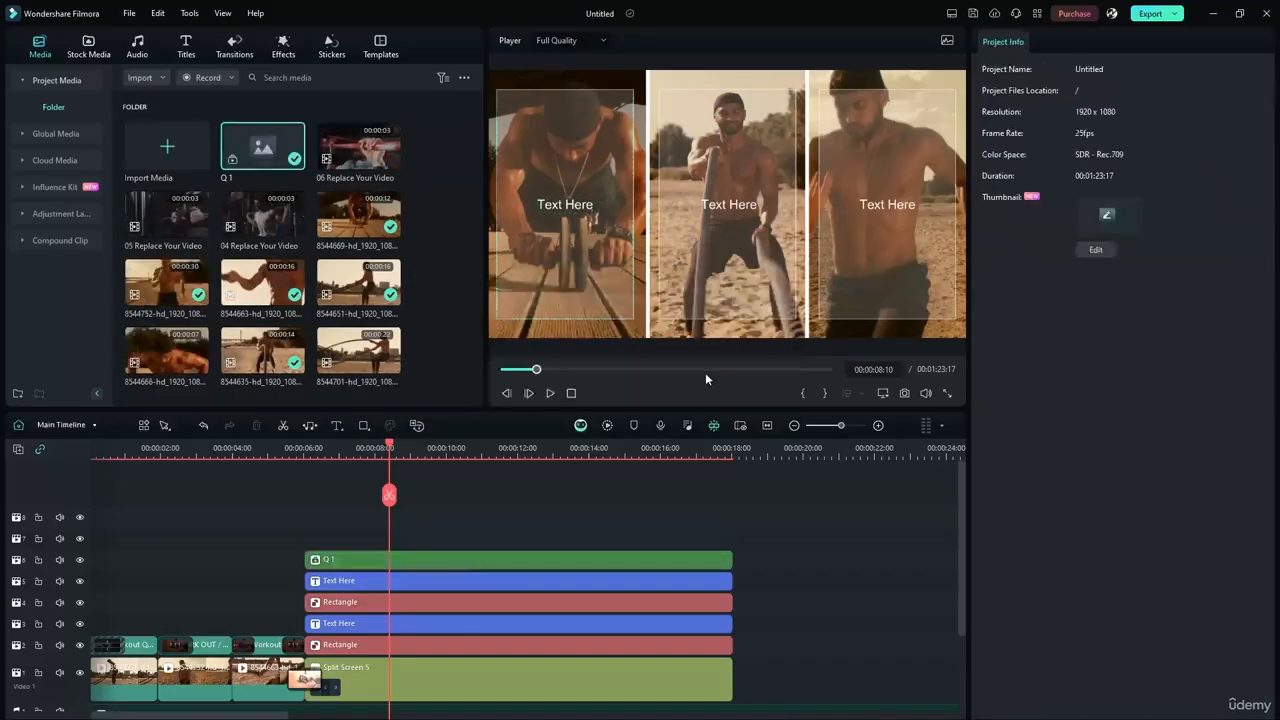
Combine the central panel's title and rectangle into a compound clip named "Q 2".
{"action": "left_click", "coordinate": [389, 583]}
{"action": "left_click", "coordinate": [383, 603], "text": "ctrl"}
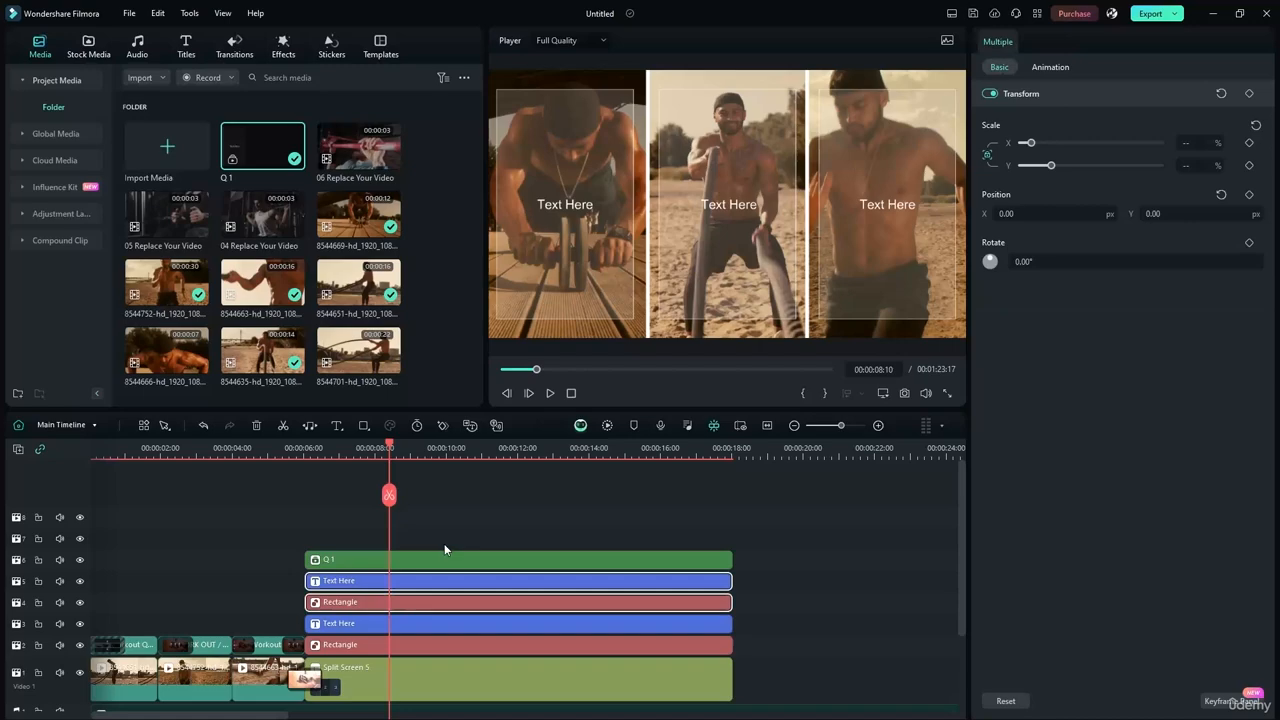
{"action": "left_click", "coordinate": [387, 427]}
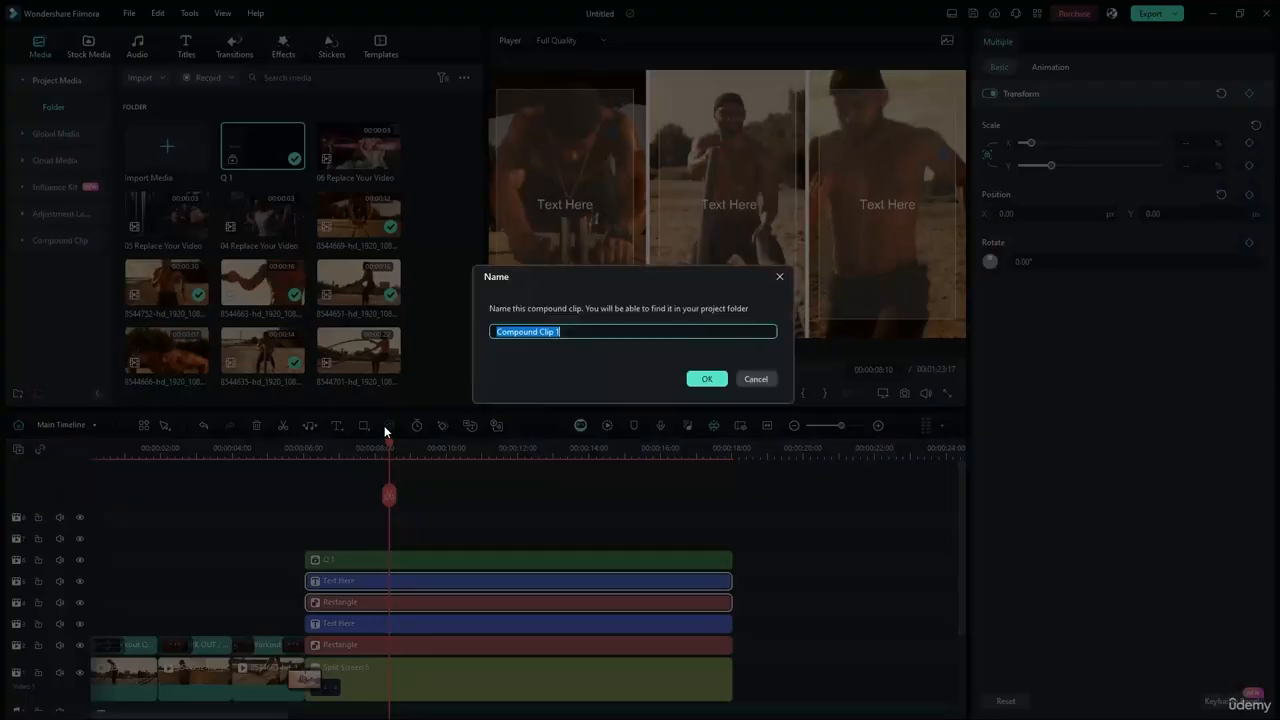
{"action": "type", "text": "Q 2"}
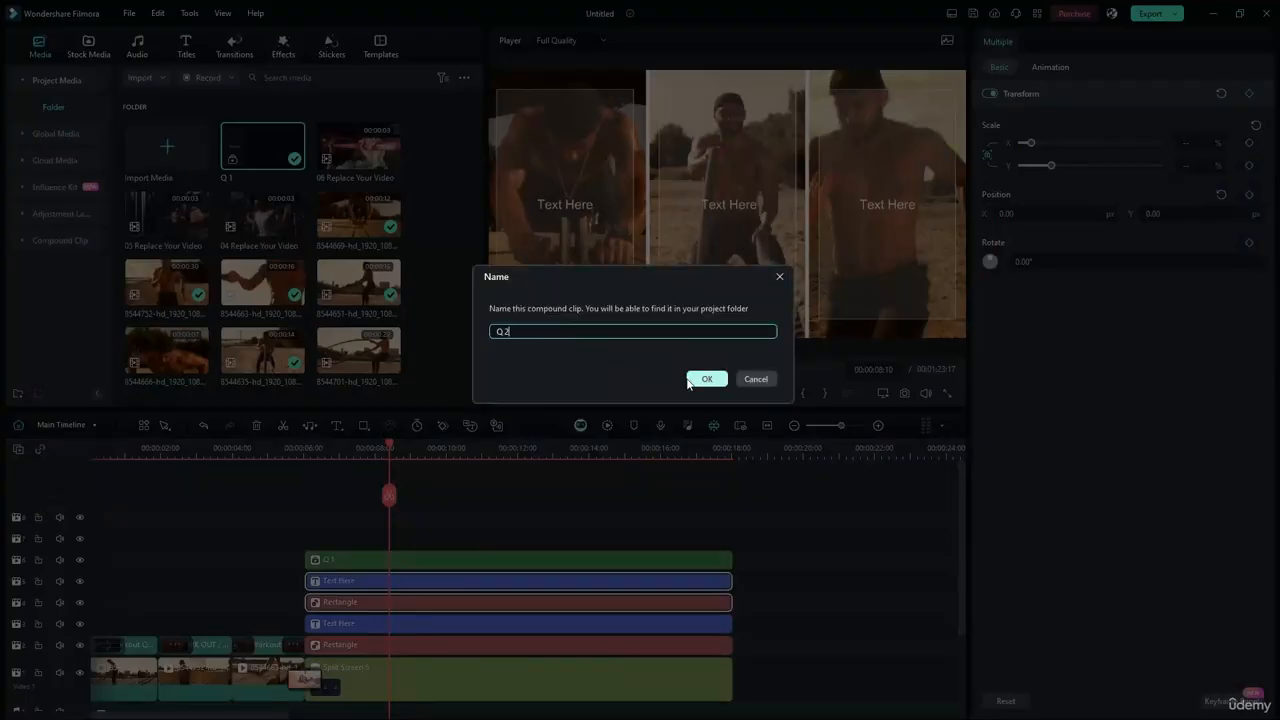
{"action": "left_click", "coordinate": [706, 378]}
Combine the right panel's title and rectangle into a compound clip named "Q 3".
{"action": "left_click", "coordinate": [375, 645]}
{"action": "left_click", "coordinate": [380, 626], "text": "ctrl"}
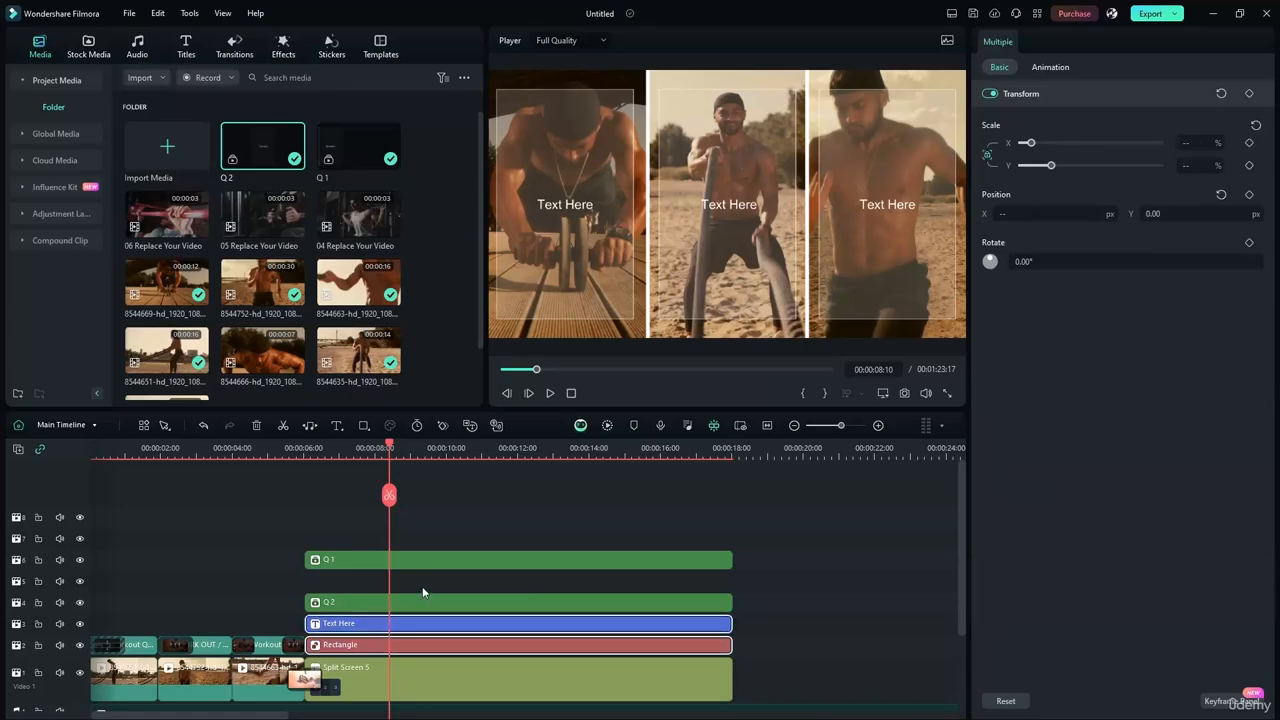
{"action": "key", "text": "alt+g"}
{"action": "type", "text": "Q 3"}
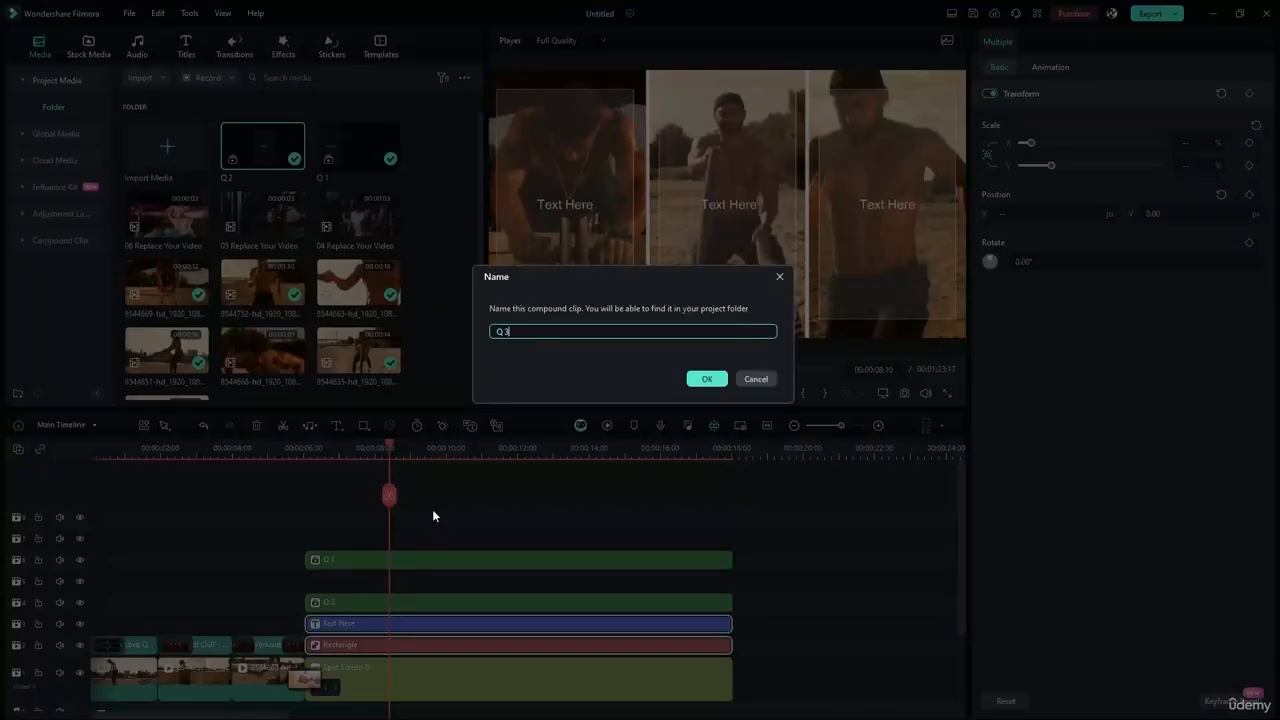
{"action": "left_click", "coordinate": [708, 378]}
Close the gaps between the compound clips by moving Q 2 directly above Q 3 and Q 1 directly above Q 2.
{"action": "left_click_drag", "start_coordinate": [382, 603], "coordinate": [377, 620]}
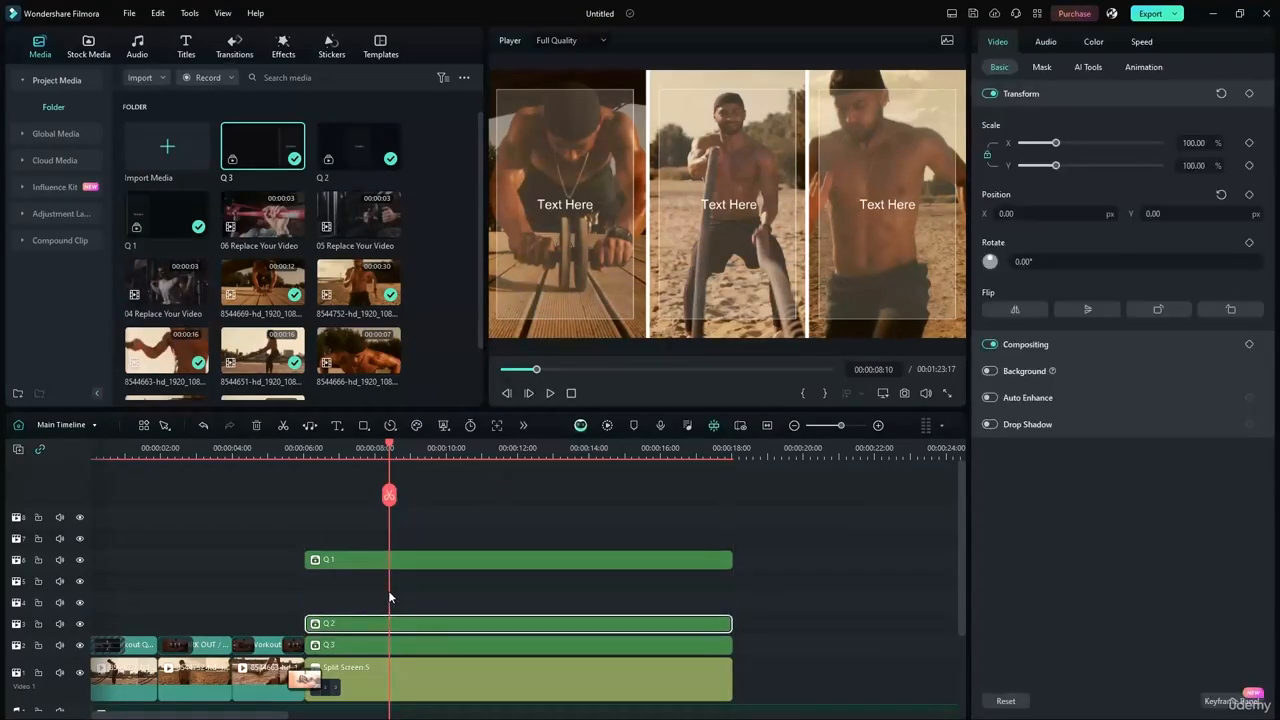
{"action": "left_click_drag", "start_coordinate": [386, 562], "coordinate": [387, 613]}
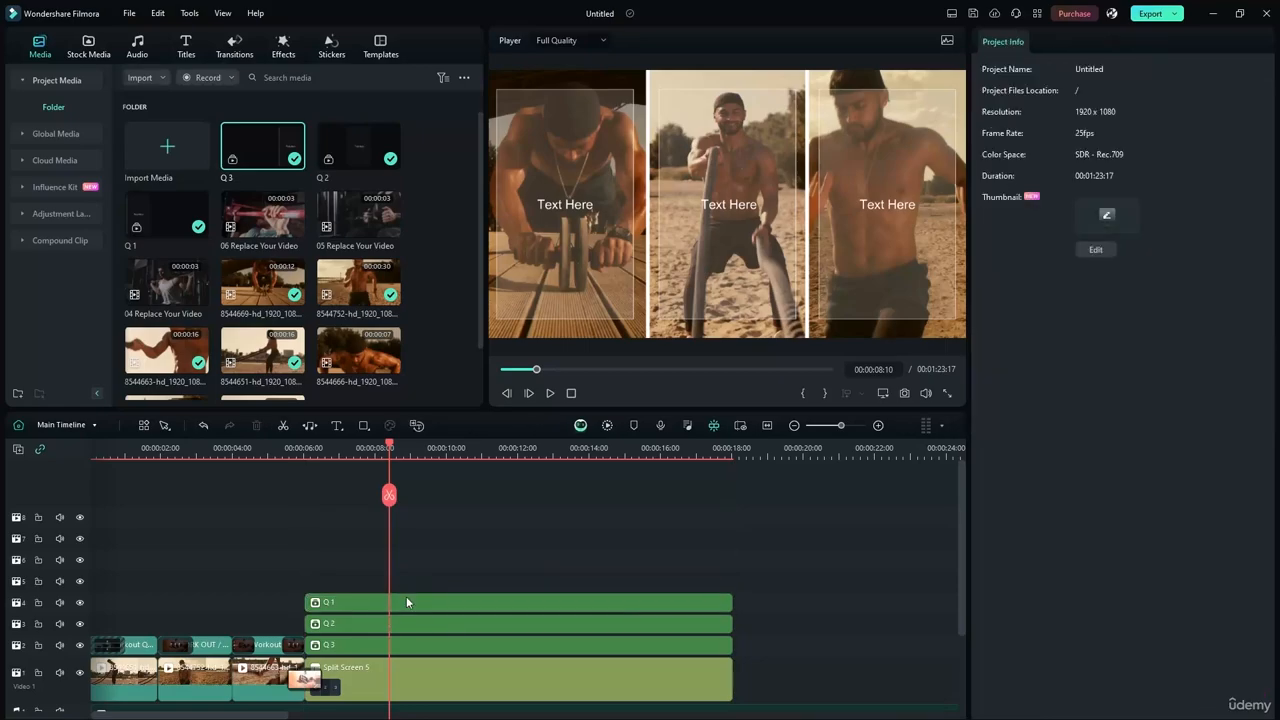
Open compound clip Q 1 for editing, accept the reminder and select its title clip.
{"action": "left_click", "coordinate": [406, 600]}
{"action": "double_click", "coordinate": [407, 602]}
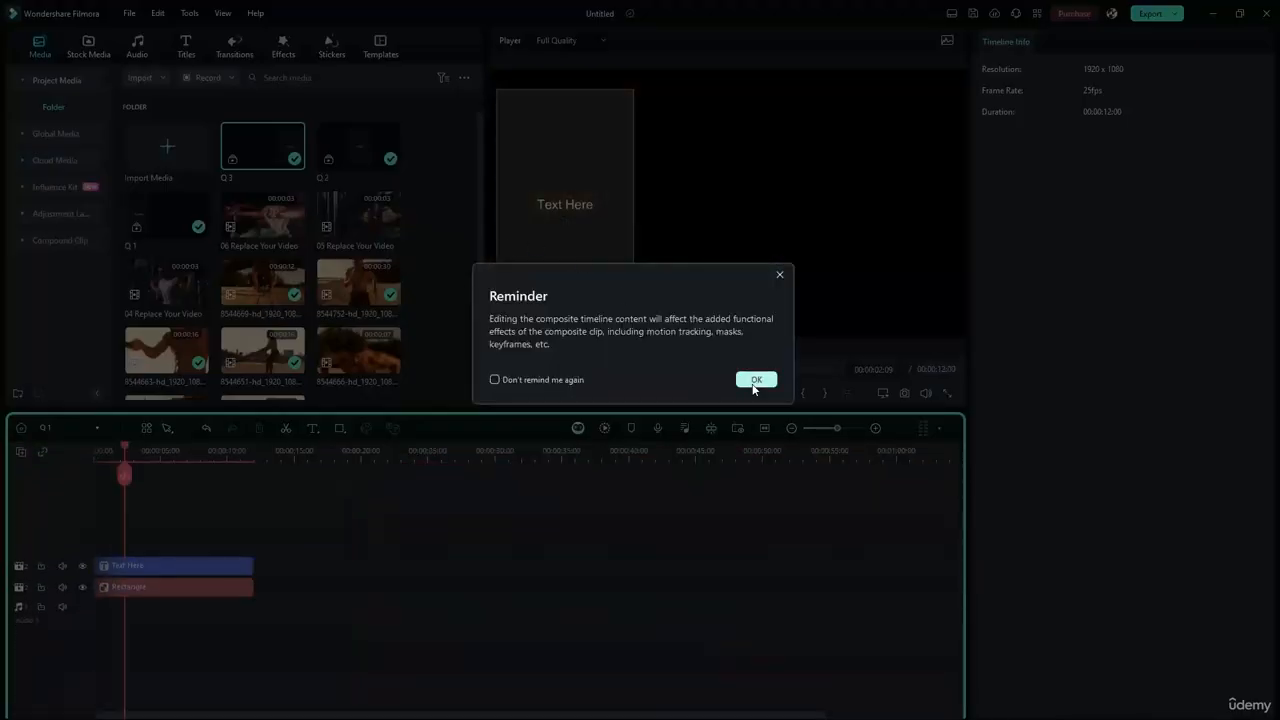
{"action": "left_click", "coordinate": [757, 382]}
{"action": "left_click", "coordinate": [190, 590]}
{"action": "left_click", "coordinate": [198, 568]}
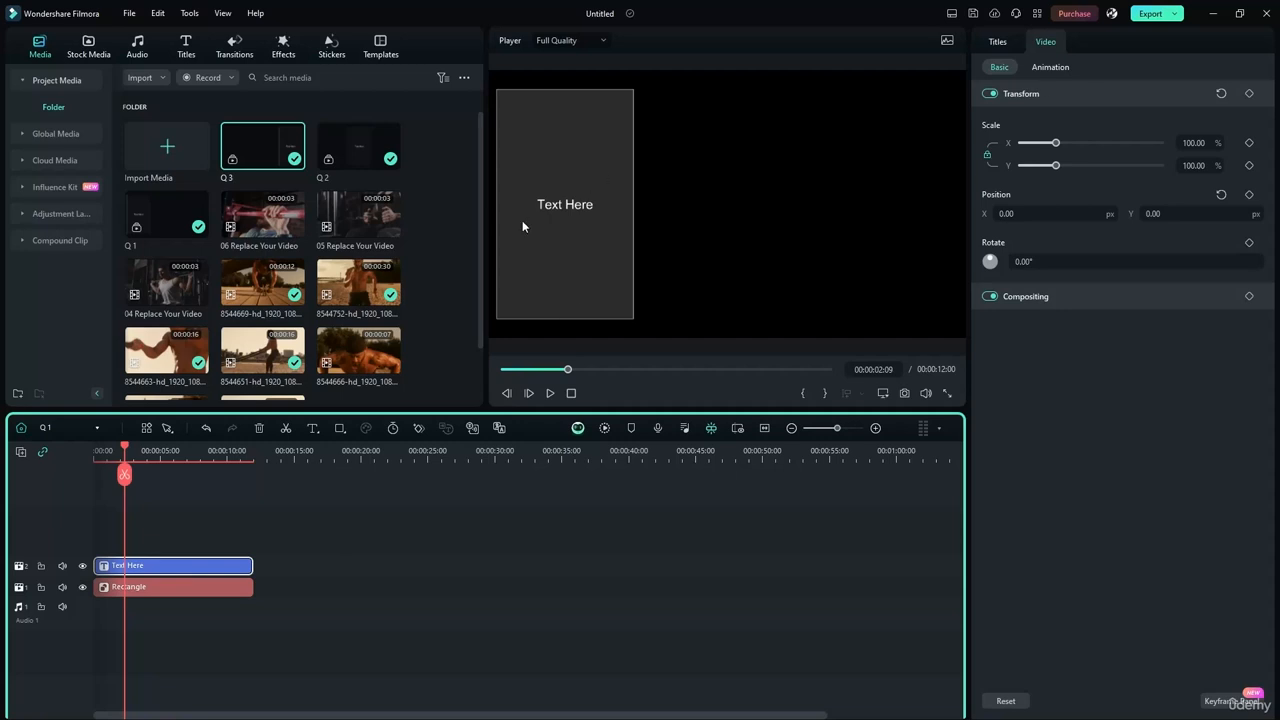
Replace the placeholder title text in compound clip Q 1 with "Working out Builds" and "Character" on a second line.
{"action": "double_click", "coordinate": [585, 205]}
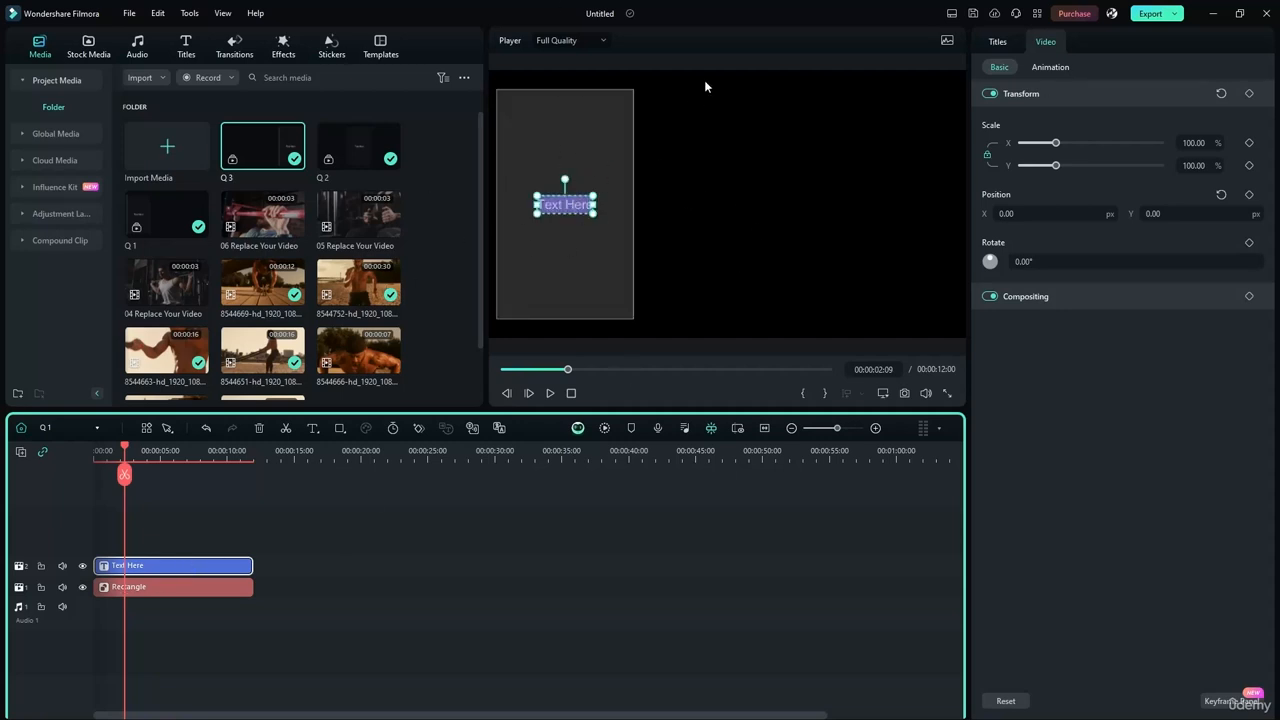
{"action": "type", "text": "Wo"}
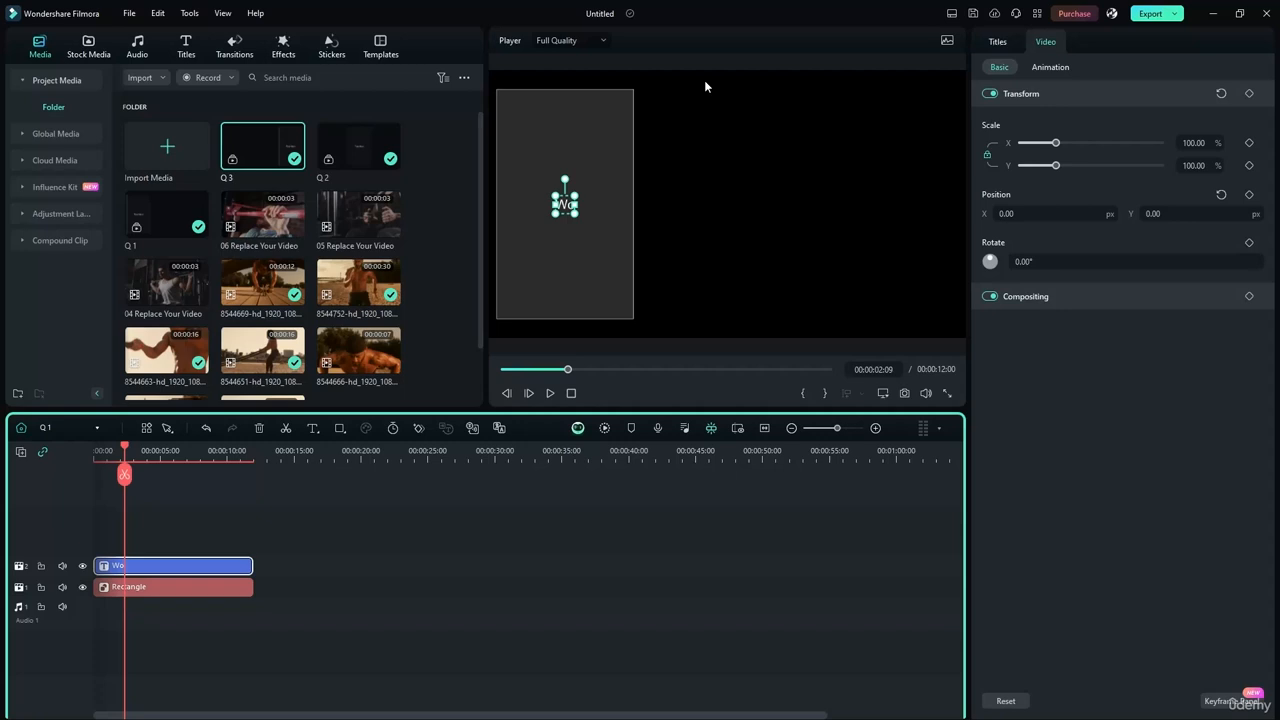
{"action": "type", "text": "rking out Builds"}
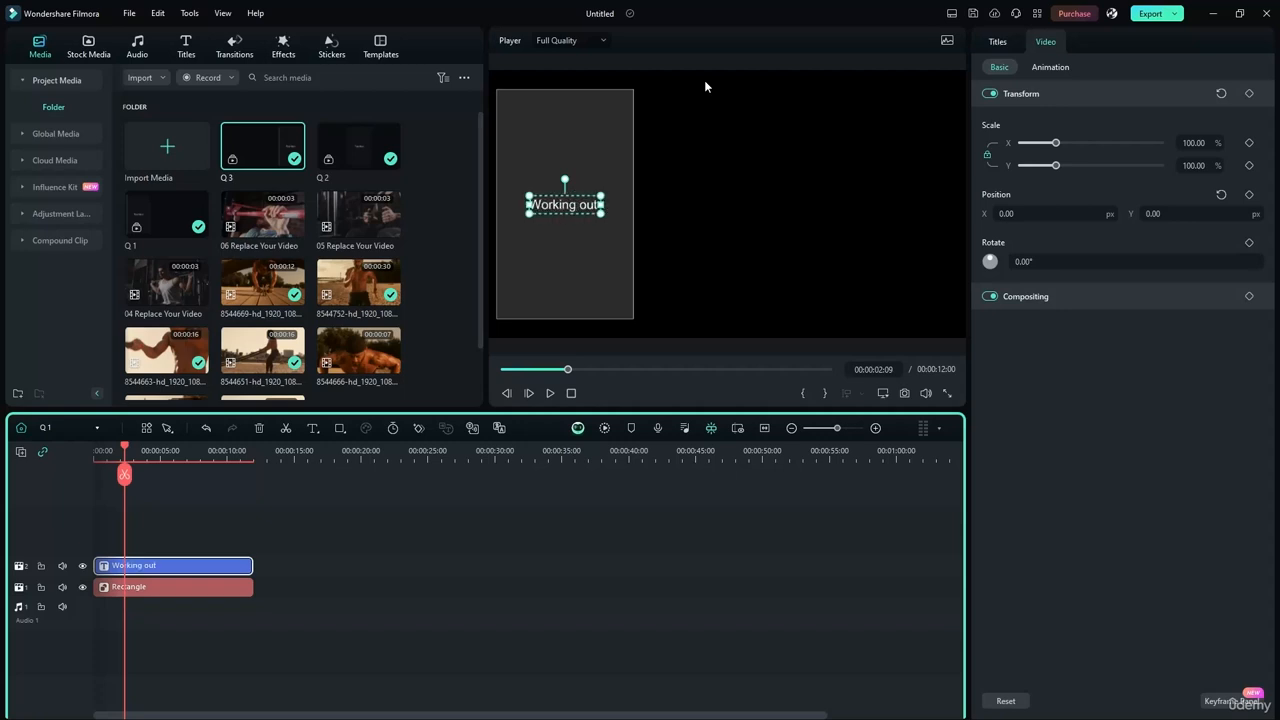
{"action": "type", "text": " cha"}
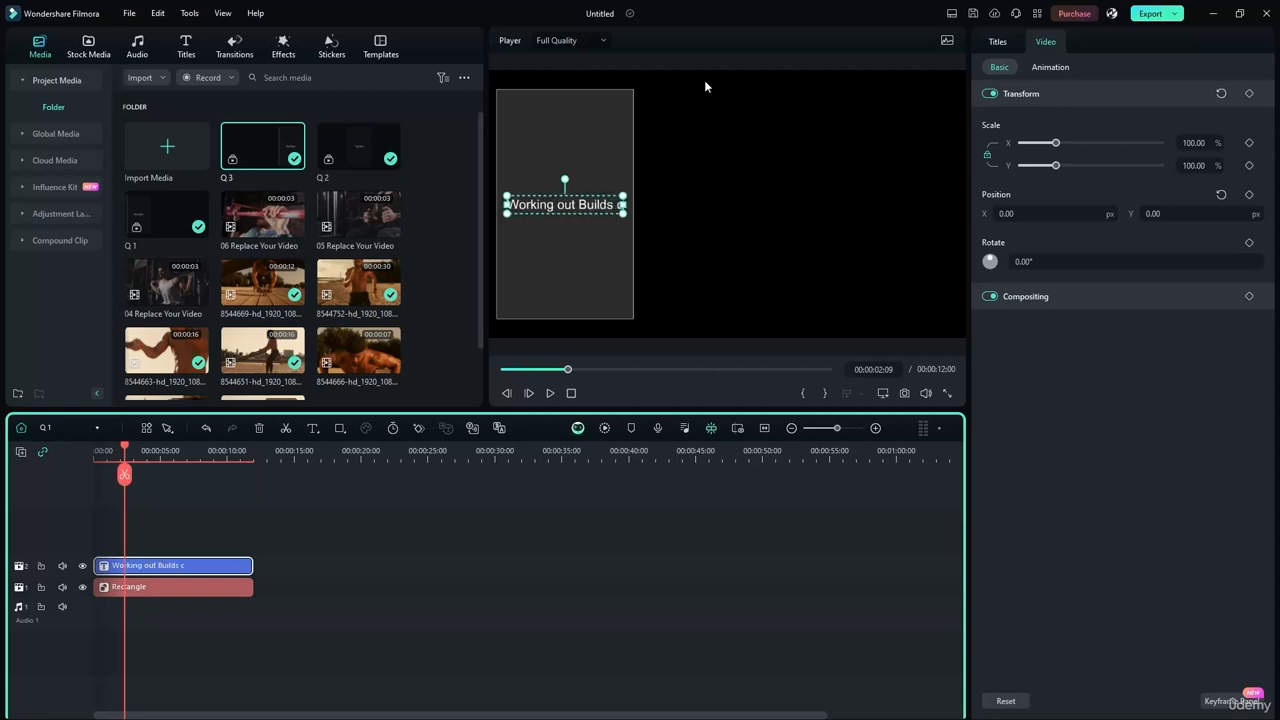
{"action": "key", "text": "BackSpace"}
{"action": "key", "text": "BackSpace"}
{"action": "key", "text": "BackSpace"}
{"action": "key", "text": "BackSpace"}
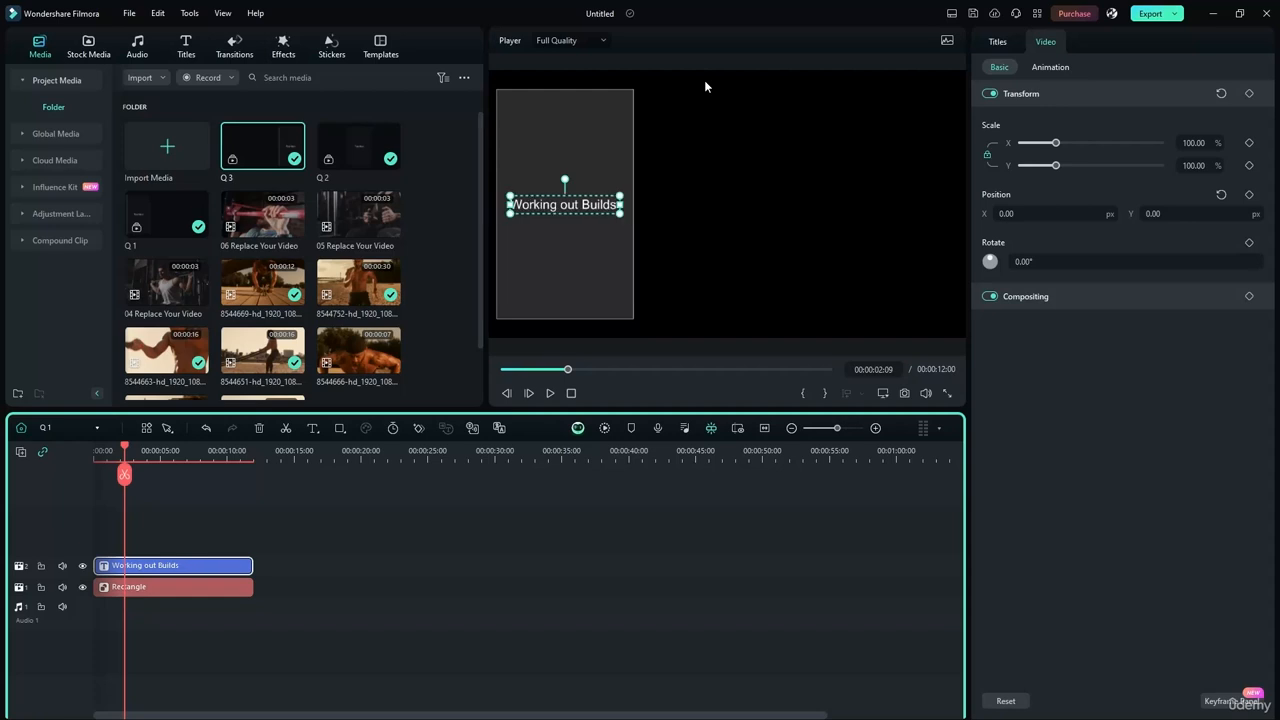
{"action": "key", "text": "Return"}
{"action": "type", "text": "Character"}
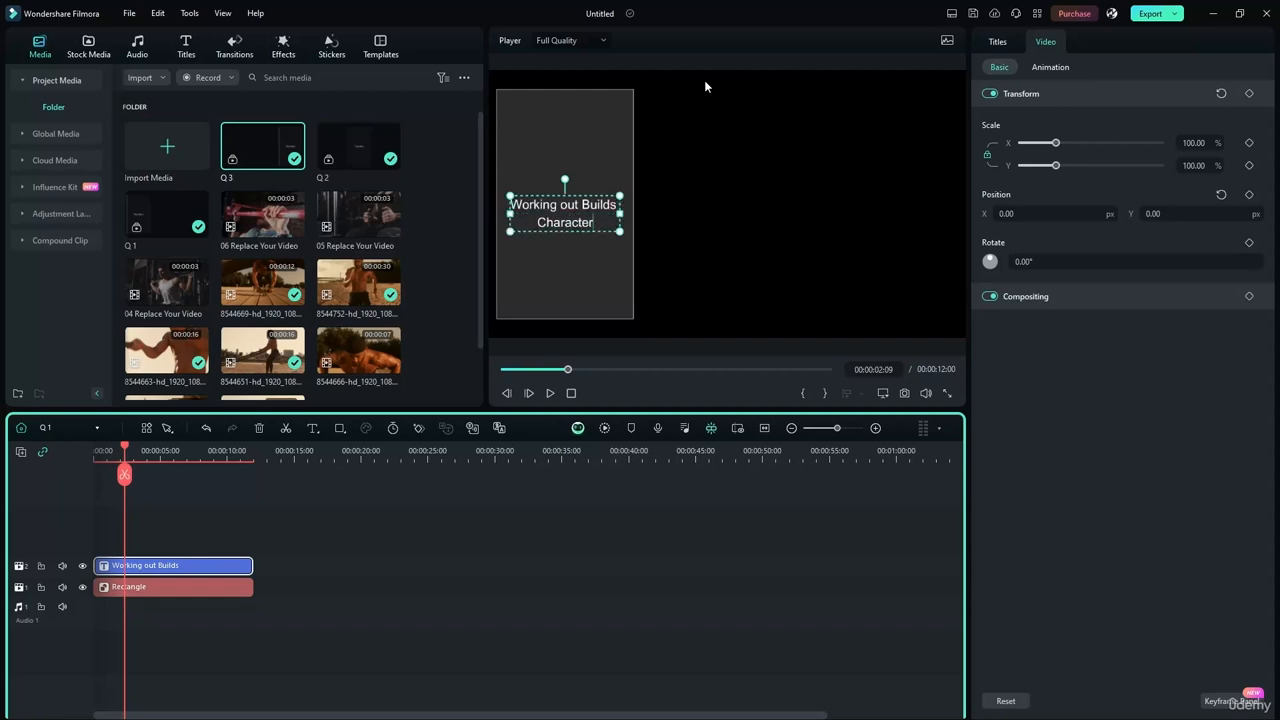
Make the whole "Working out Builds Character" title text bold.
{"action": "key", "text": "ctrl+a"}
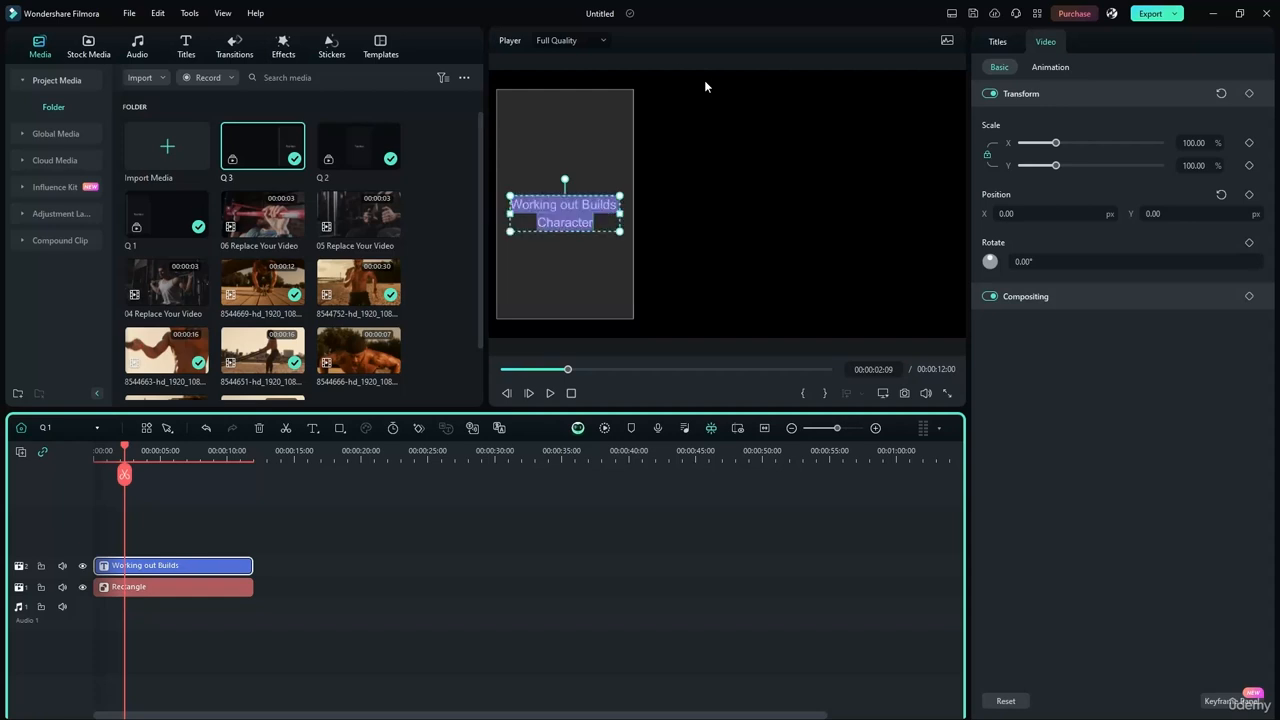
{"action": "left_click", "coordinate": [997, 41]}
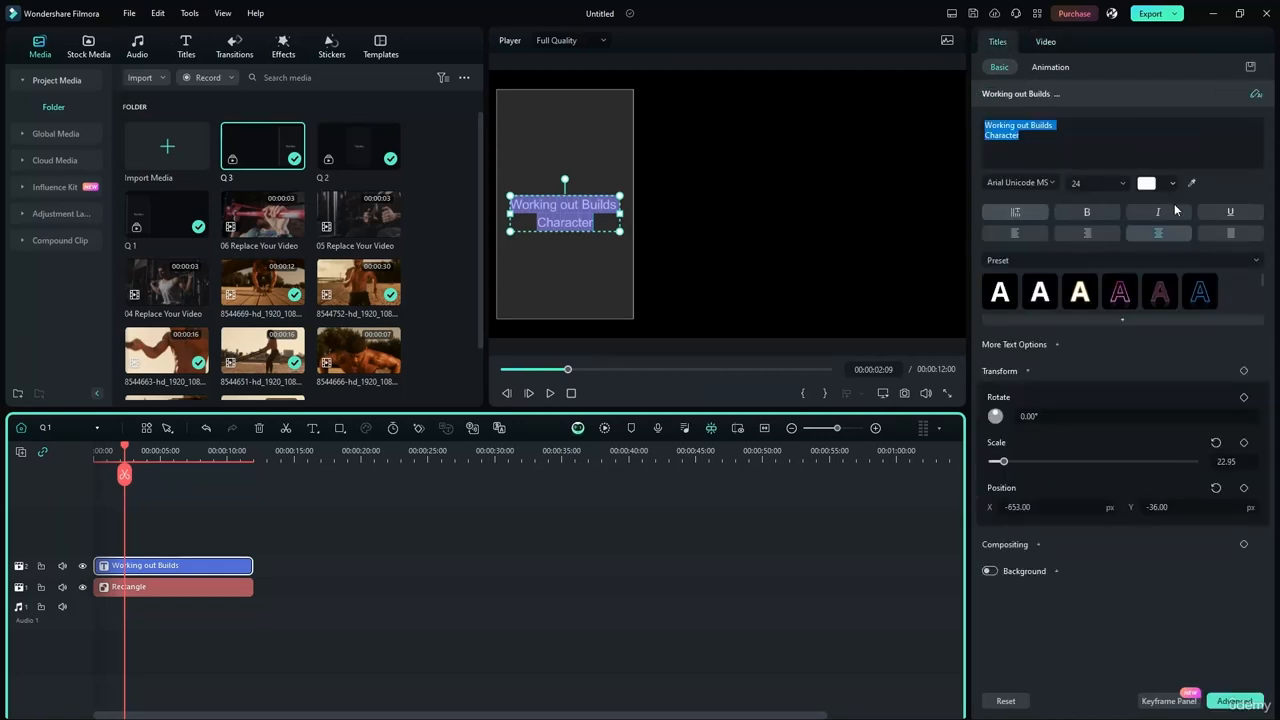
{"action": "left_click", "coordinate": [1073, 210]}
{"action": "left_click", "coordinate": [568, 218]}
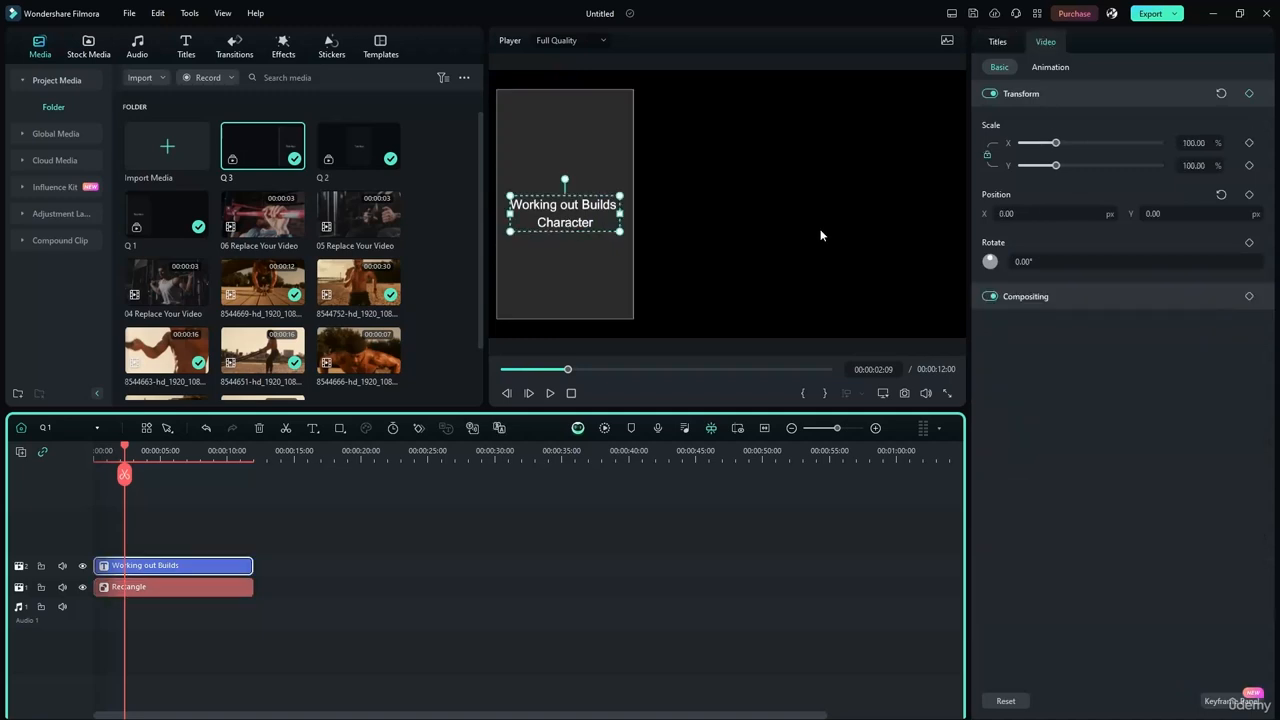
Set the font of the "Working out Builds Character" title to Impact.
{"action": "left_click", "coordinate": [997, 41]}
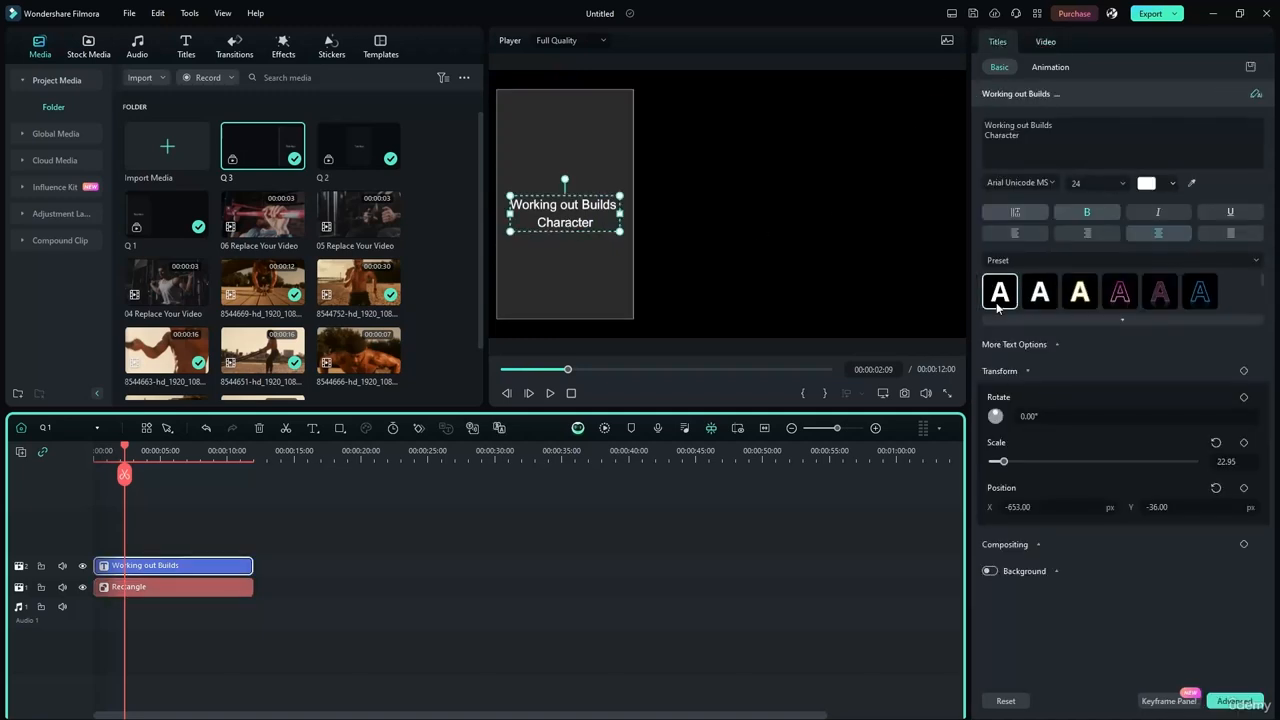
{"action": "left_click", "coordinate": [1020, 182]}
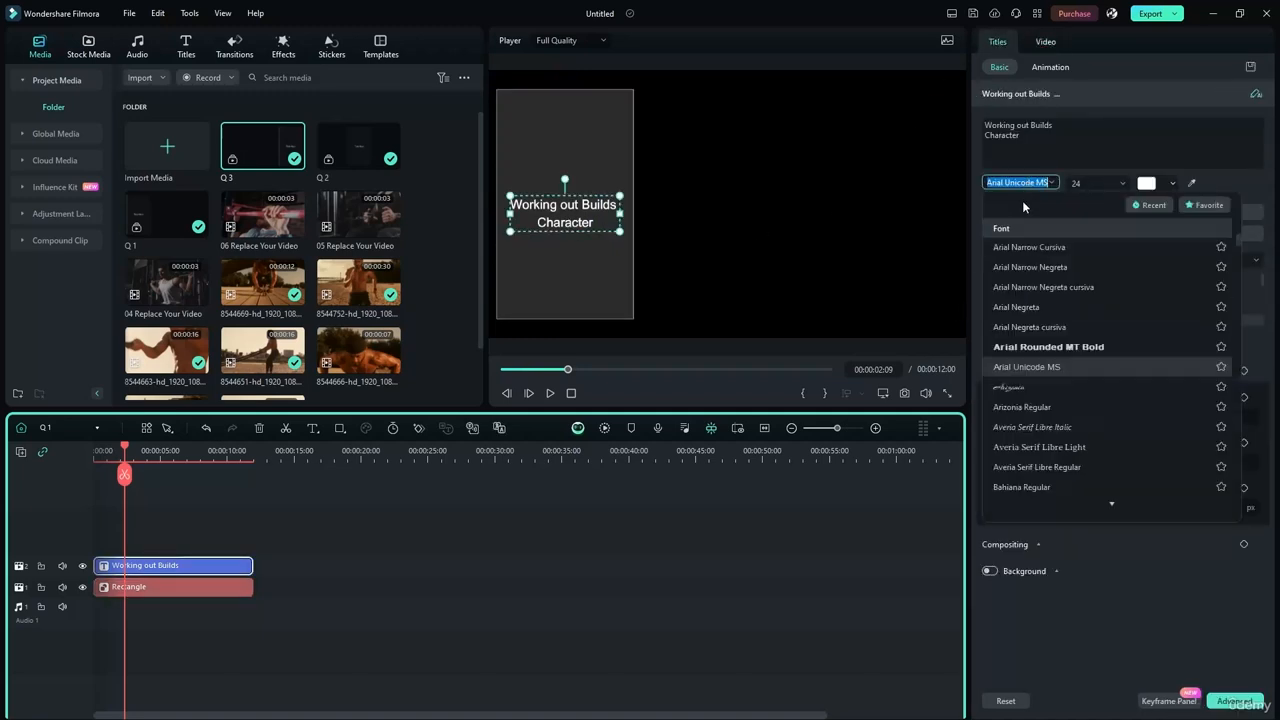
{"action": "type", "text": "impa"}
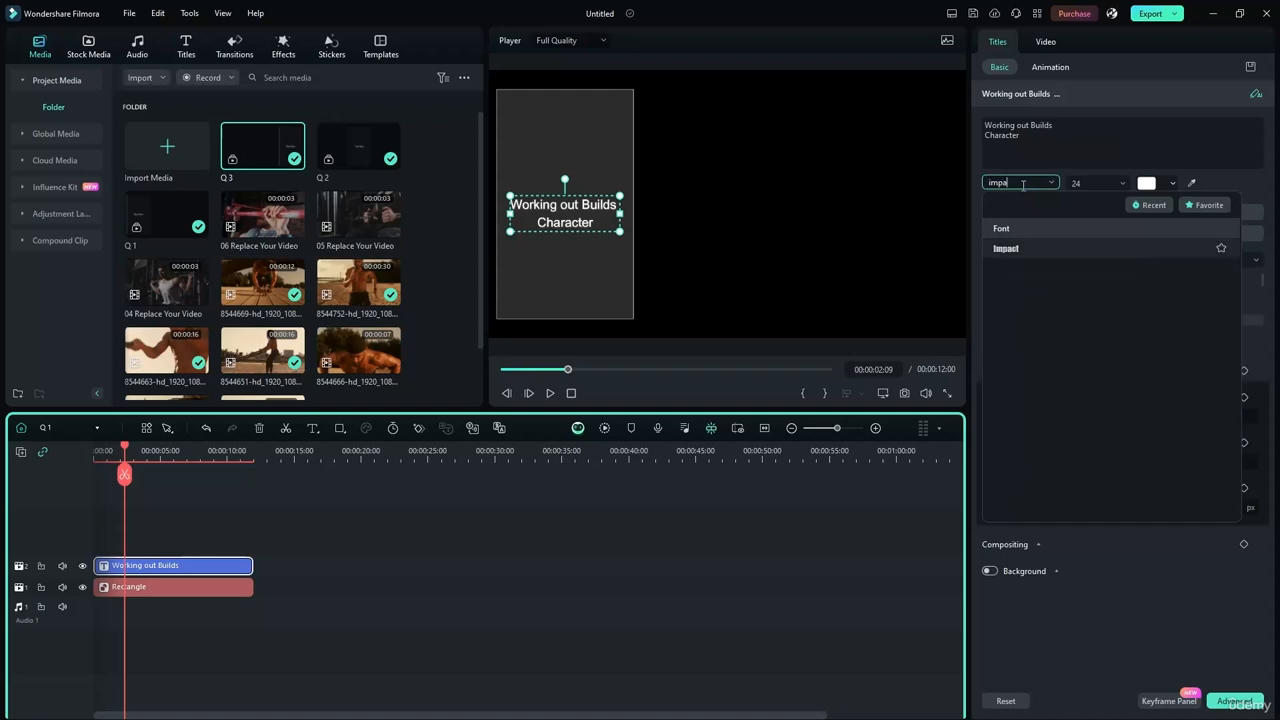
{"action": "left_click", "coordinate": [1005, 251]}
{"action": "left_click", "coordinate": [562, 228]}
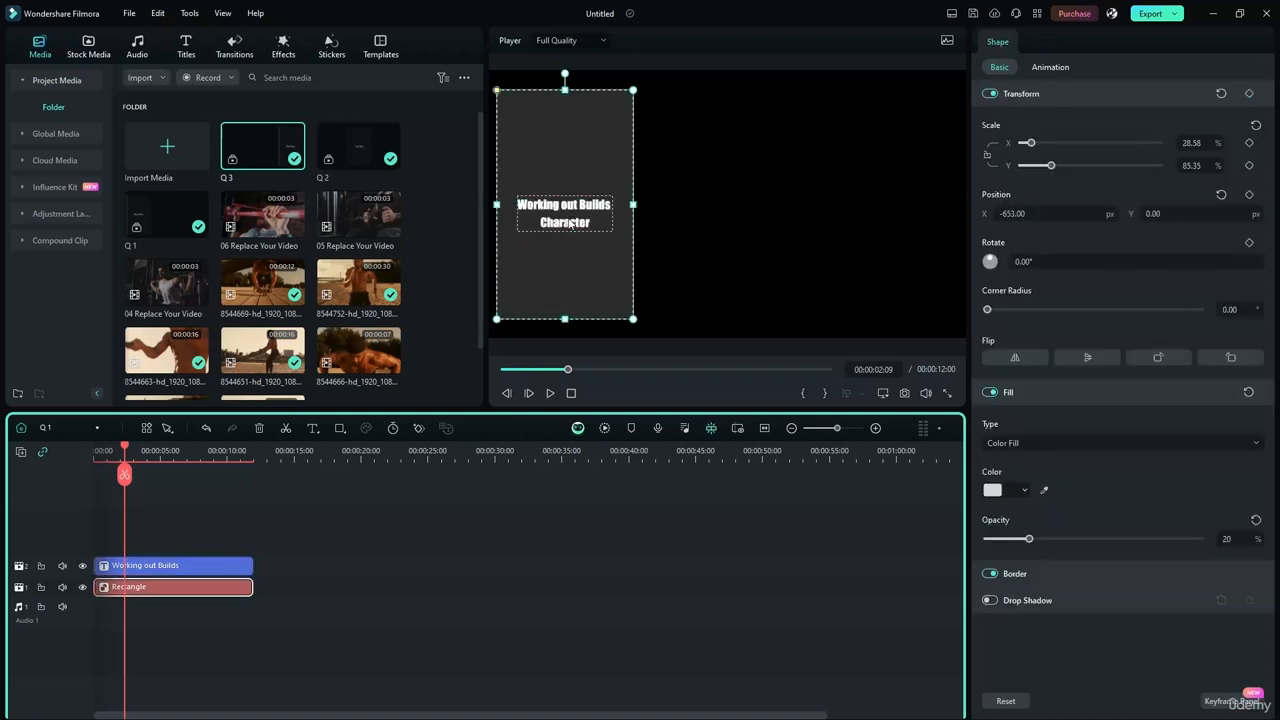
{"action": "left_click", "coordinate": [564, 227]}
{"action": "left_click", "coordinate": [997, 43]}
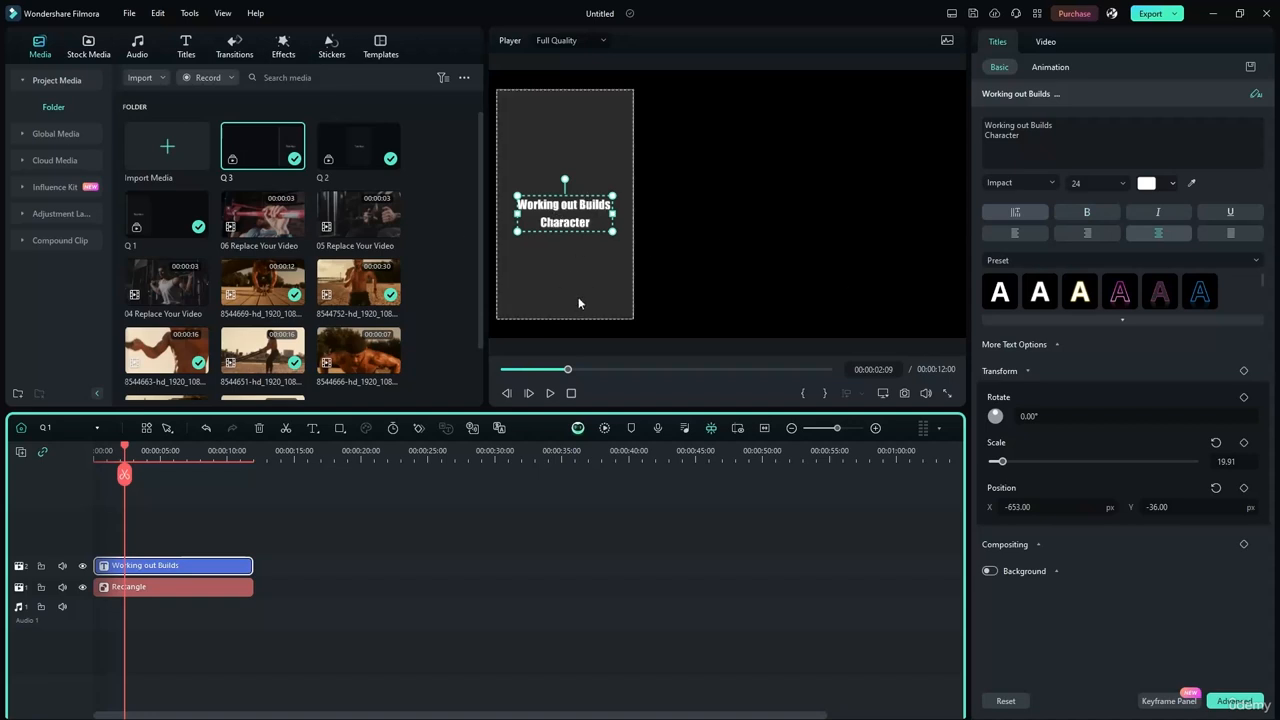
Group the title and rectangle clips inside Q 1 and try selecting them as one group.
{"action": "left_click", "coordinate": [553, 338]}
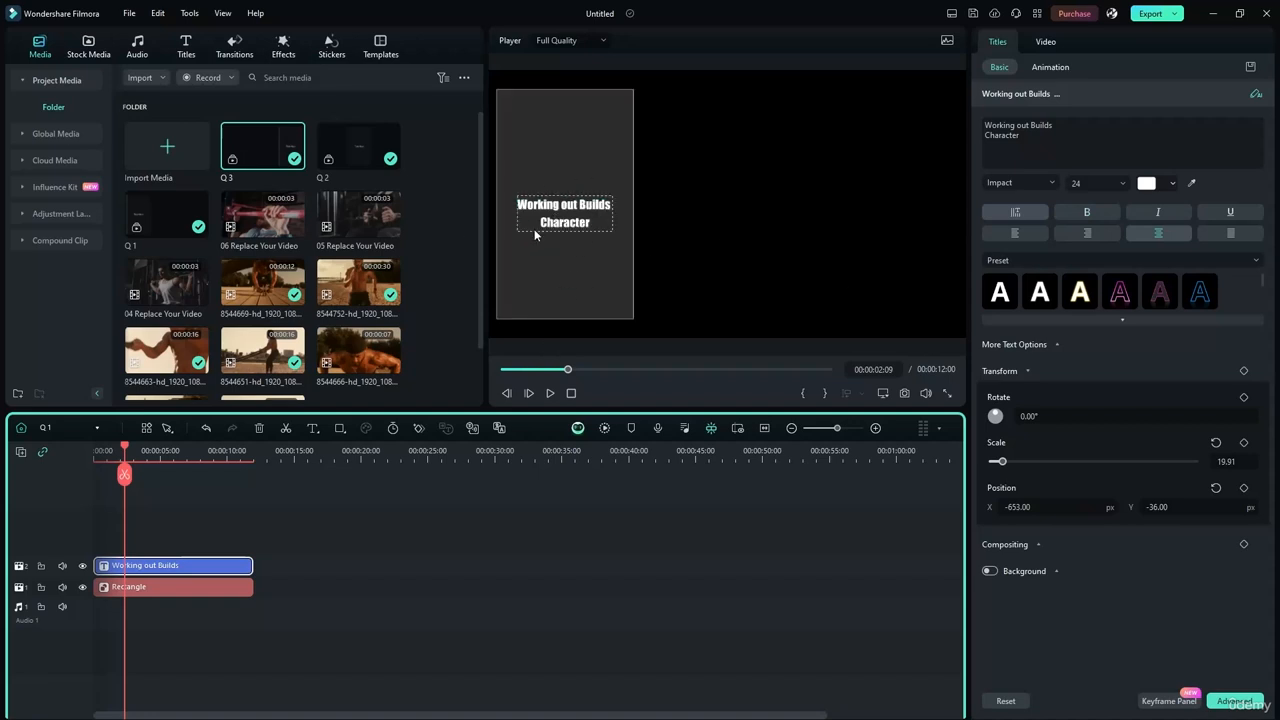
{"action": "left_click", "coordinate": [171, 588]}
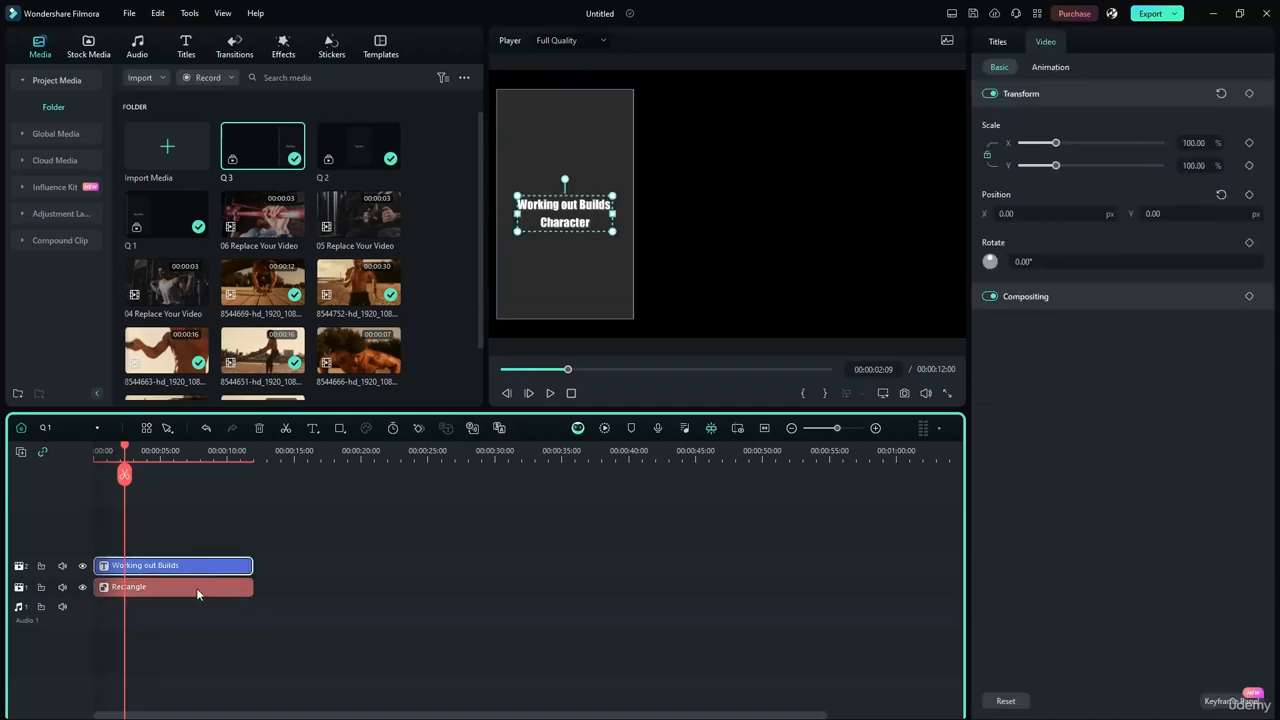
{"action": "left_click_drag", "start_coordinate": [249, 534], "coordinate": [200, 614]}
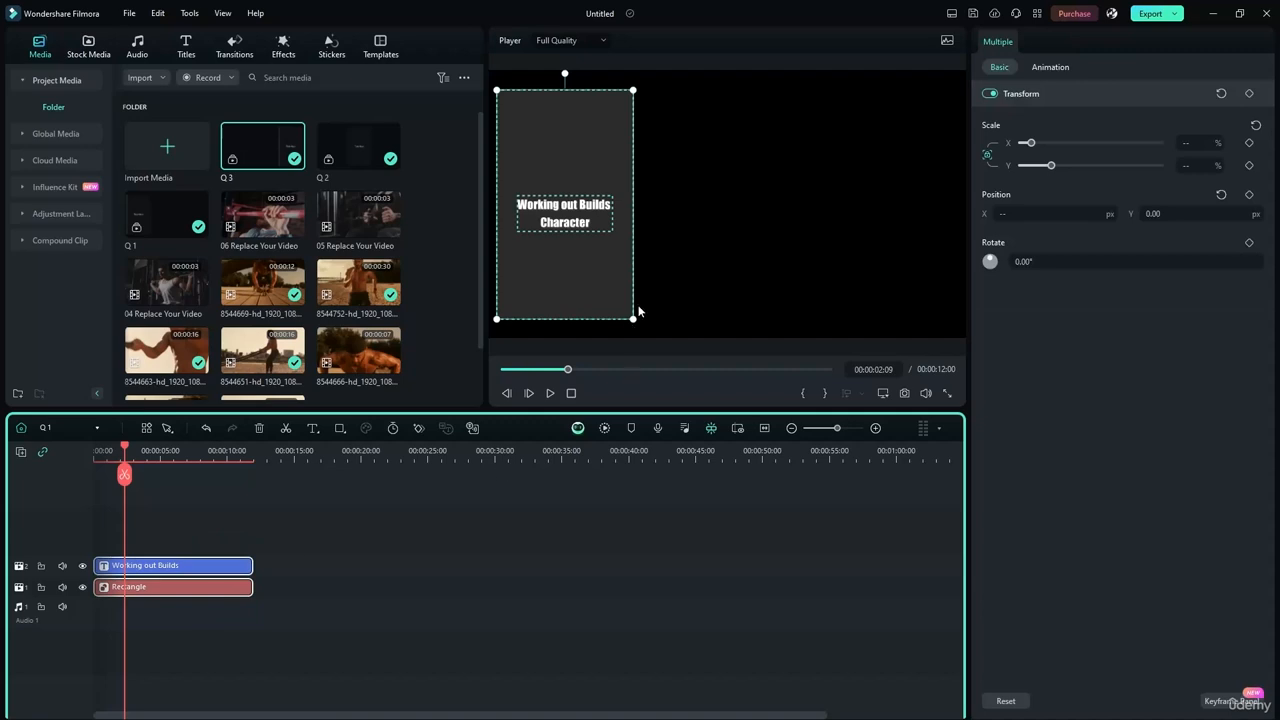
{"action": "left_click", "coordinate": [797, 244]}
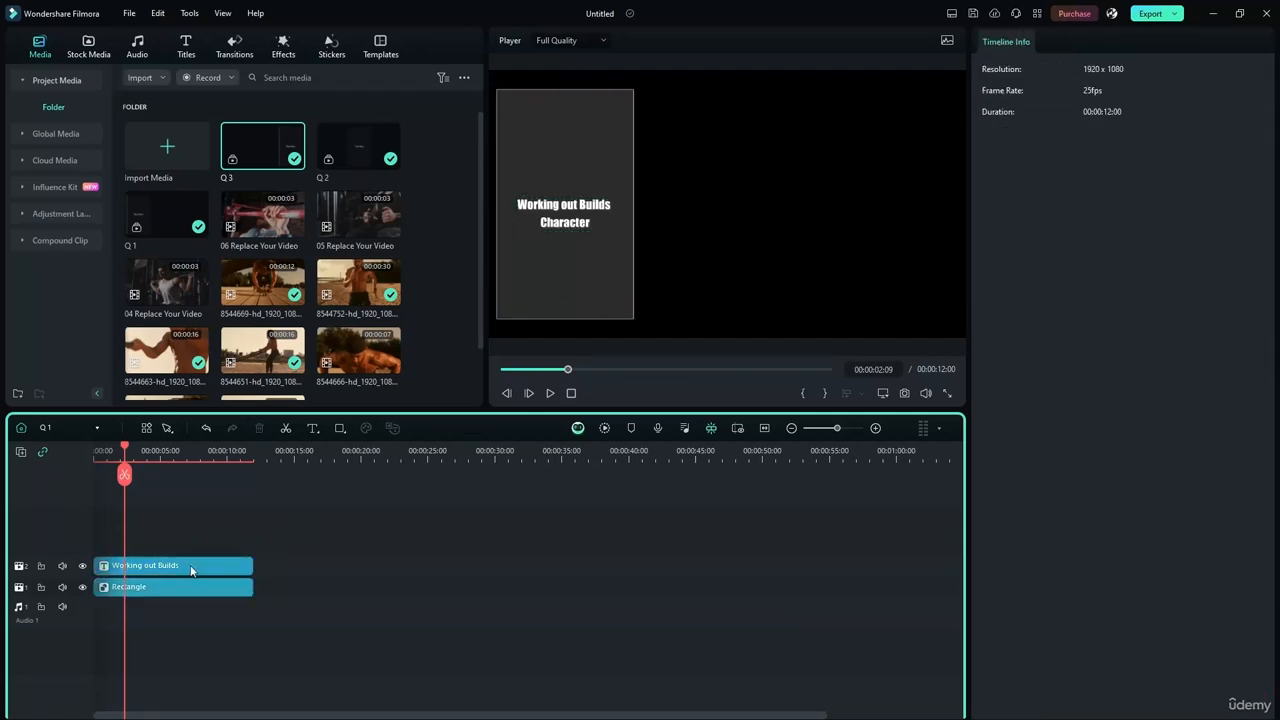
{"action": "left_click", "coordinate": [233, 566]}
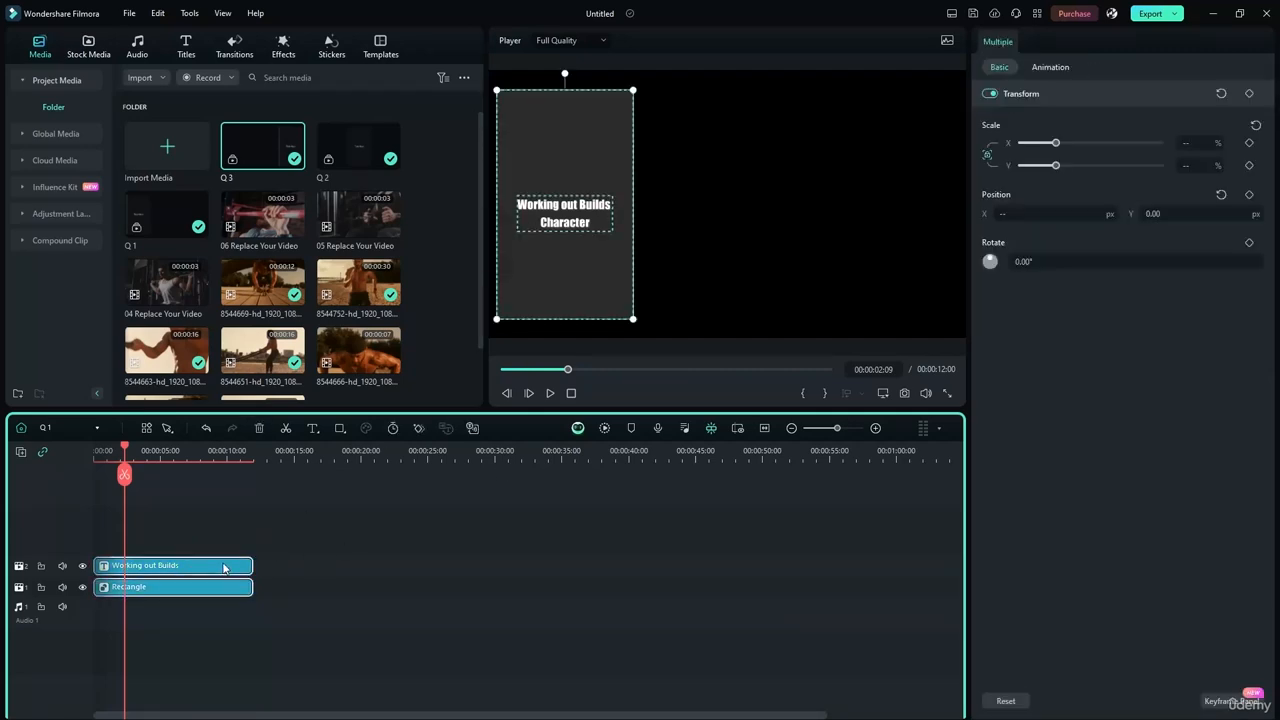
{"action": "left_click", "coordinate": [320, 515]}
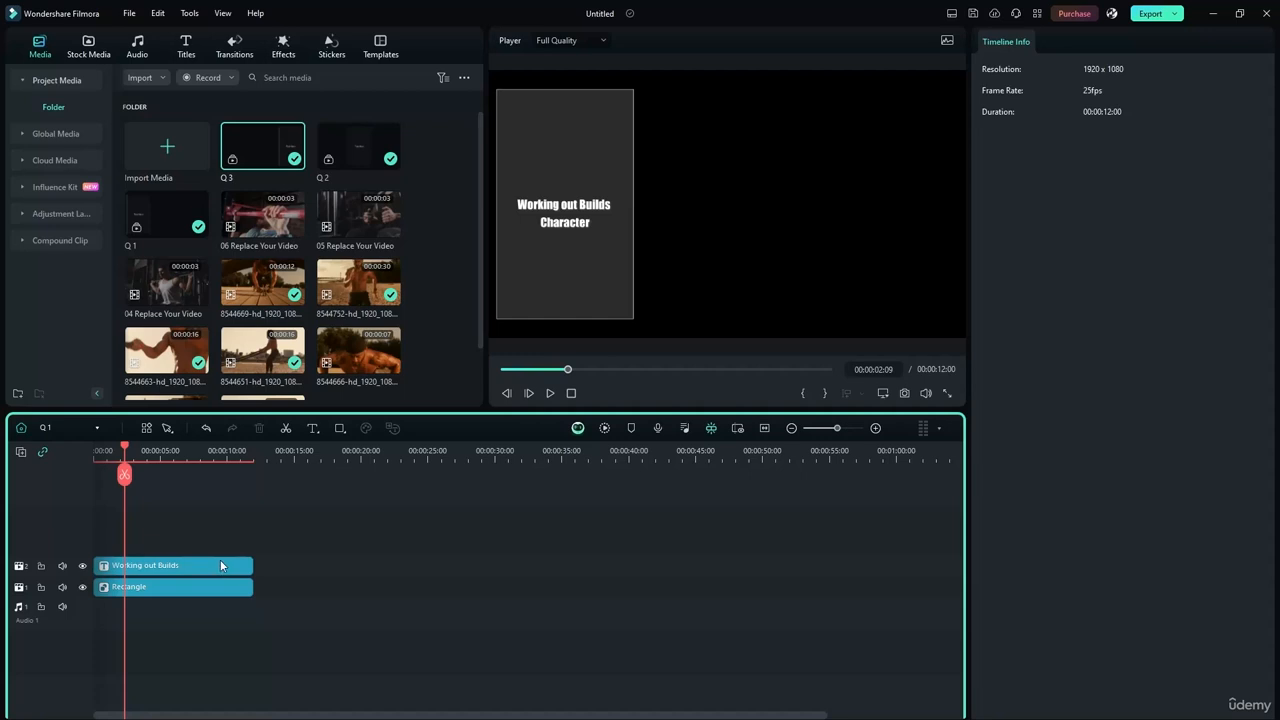
{"action": "left_click_drag", "start_coordinate": [203, 531], "coordinate": [184, 592]}
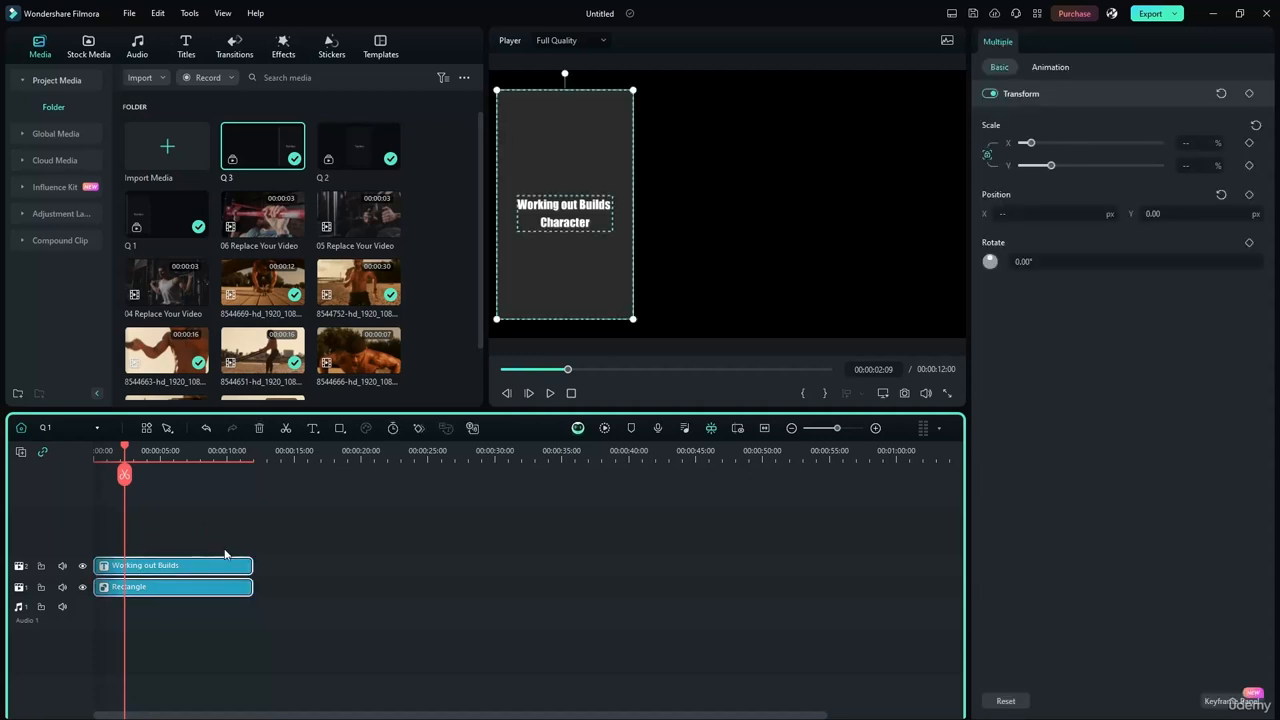
Undo the grouping of the title and rectangle clips and select each clip individually.
{"action": "left_click", "coordinate": [280, 543]}
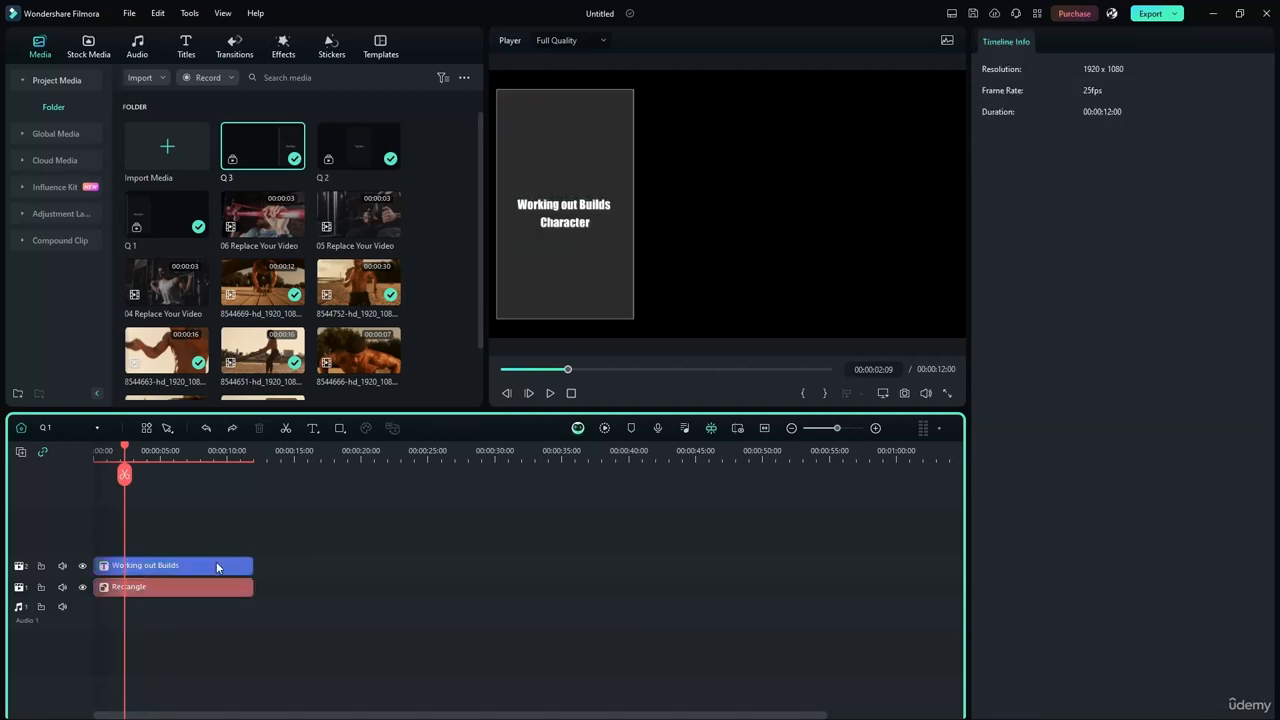
{"action": "left_click", "coordinate": [217, 567]}
{"action": "left_click", "coordinate": [213, 588]}
{"action": "left_click", "coordinate": [218, 567]}
{"action": "left_click", "coordinate": [296, 506]}
{"action": "left_click_drag", "start_coordinate": [260, 543], "coordinate": [184, 620]}
{"action": "left_click", "coordinate": [196, 614]}
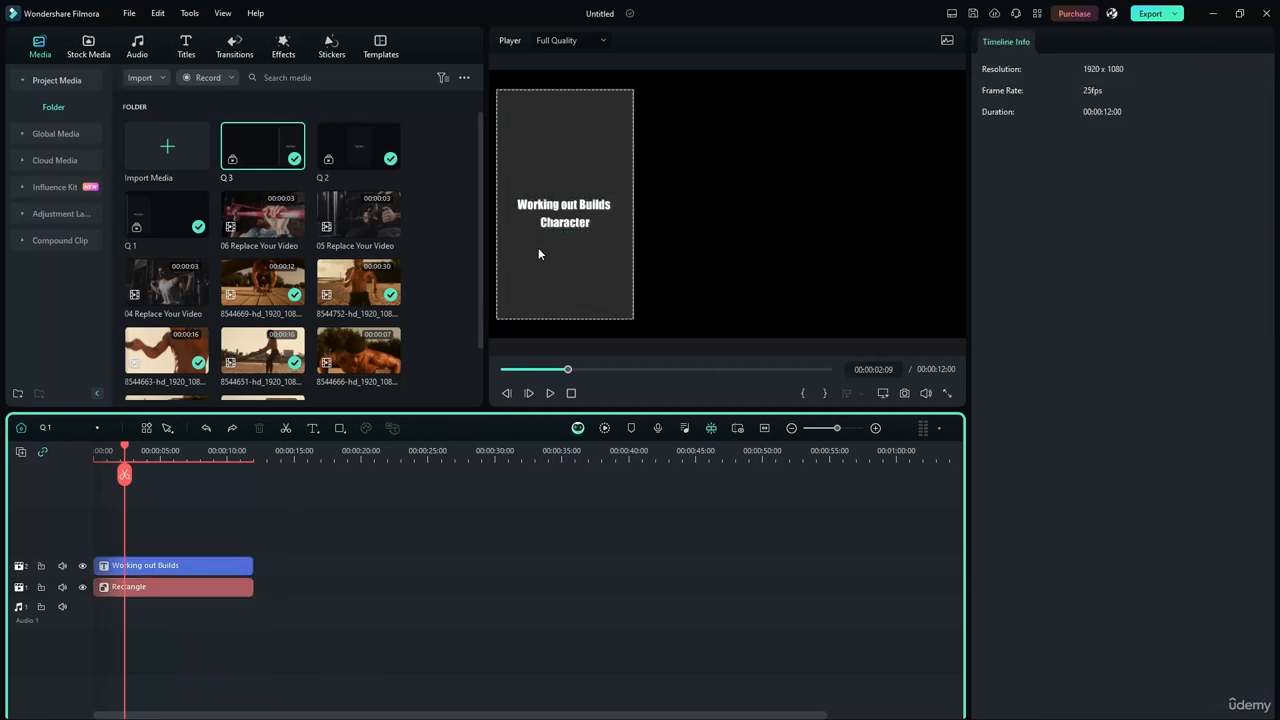
Scrub Q 1 to its end at 00:00:12:00 and return to the main timeline.
{"action": "left_click", "coordinate": [555, 209]}
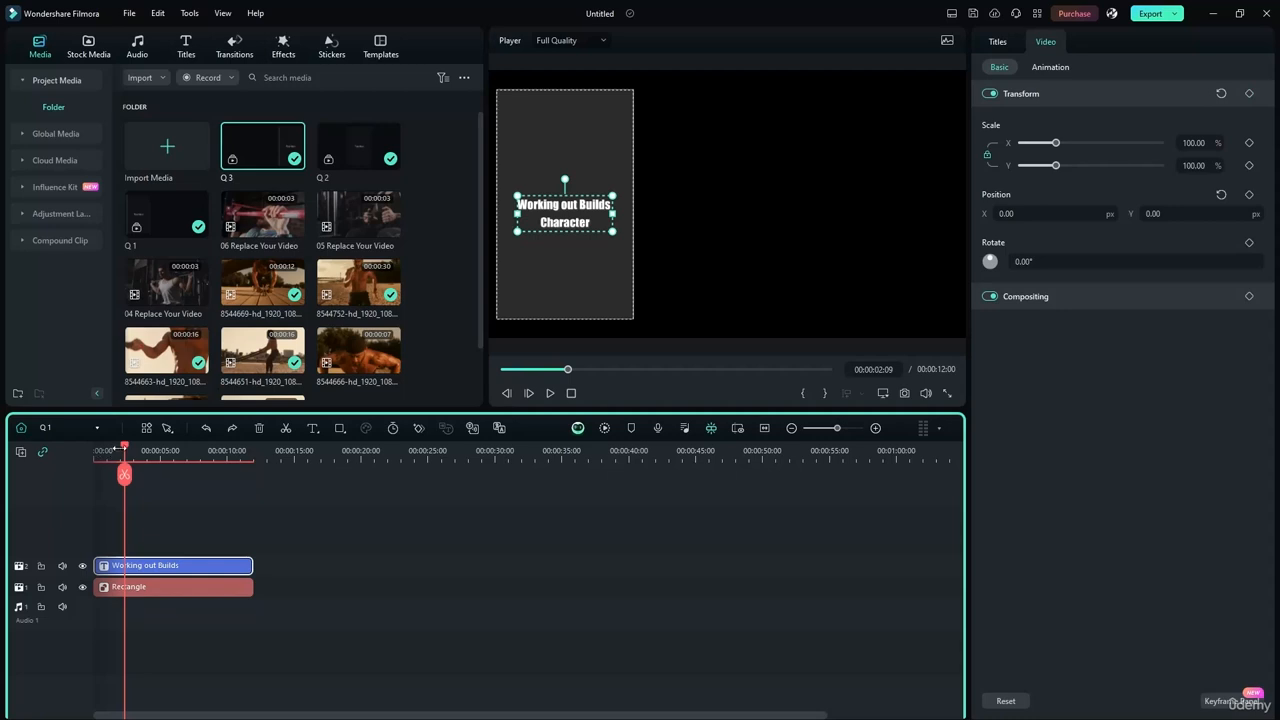
{"action": "left_click_drag", "start_coordinate": [118, 450], "coordinate": [255, 448]}
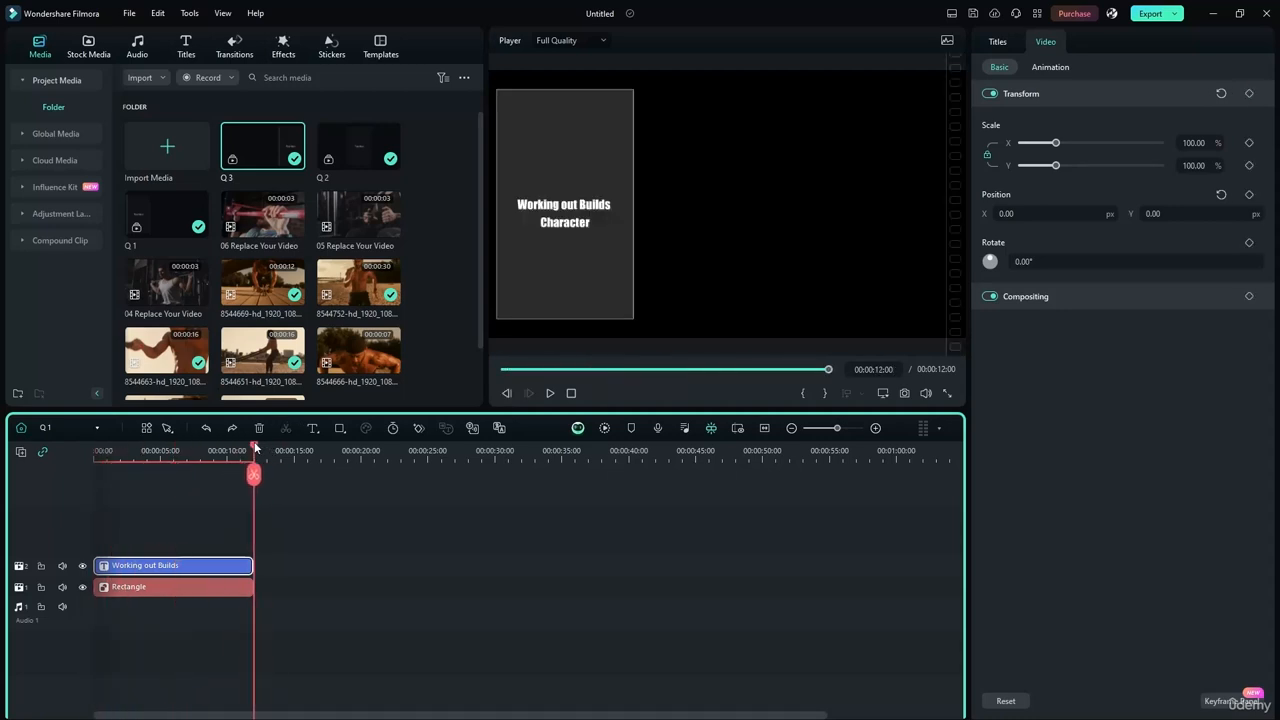
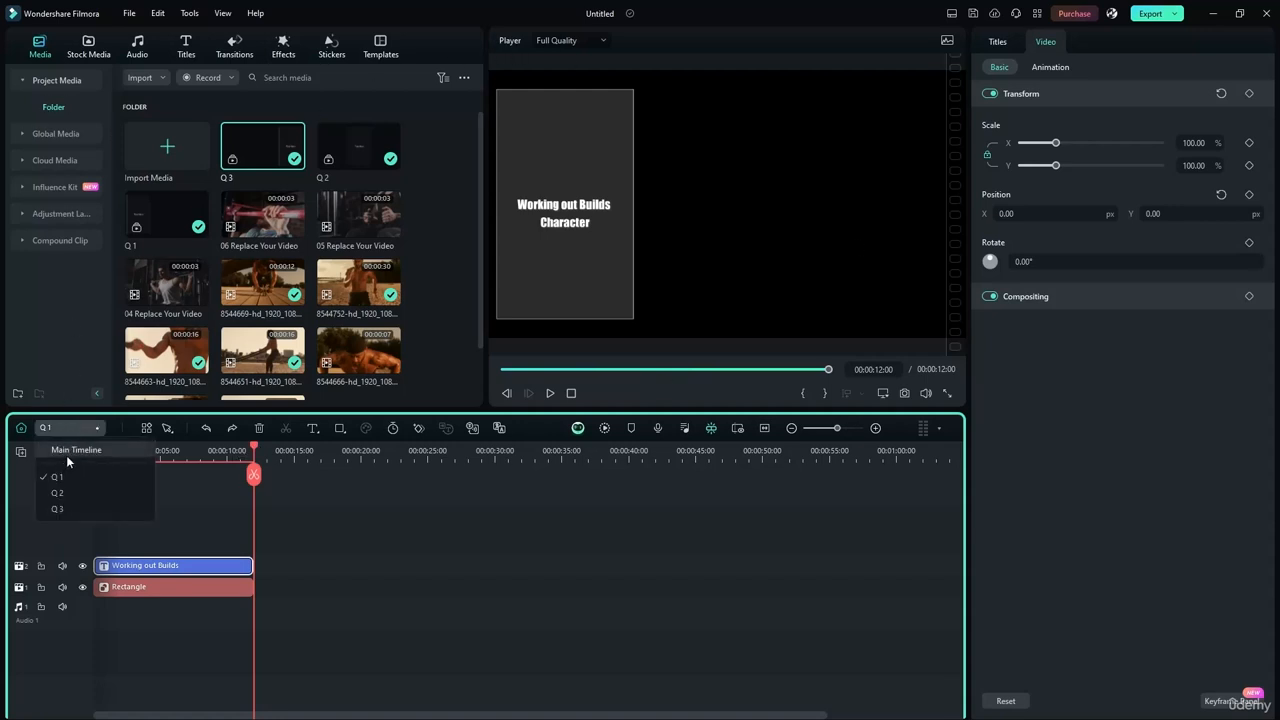
{"action": "left_click", "coordinate": [64, 452]}
{"action": "left_click", "coordinate": [493, 527]}
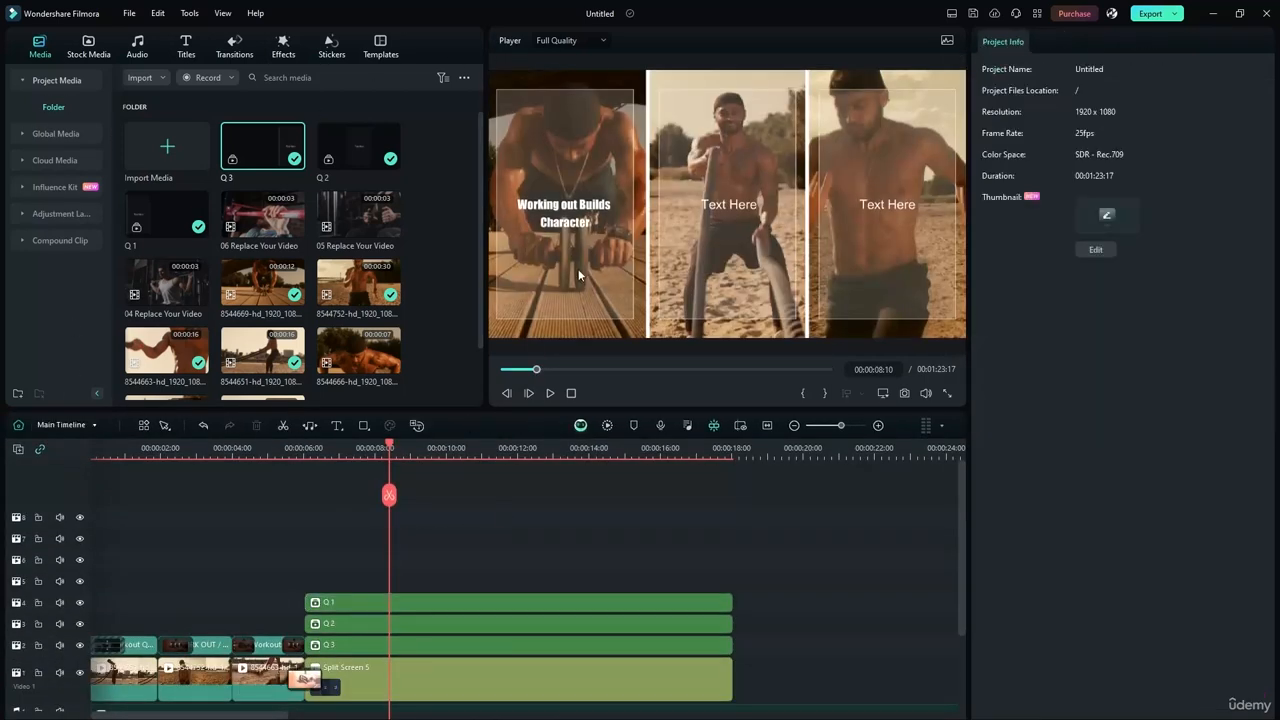
Trim the beginning of compound clip Q 2 so it starts at about 00:00:10:00, keeping its end aligned with the split screen.
{"action": "left_click", "coordinate": [410, 606]}
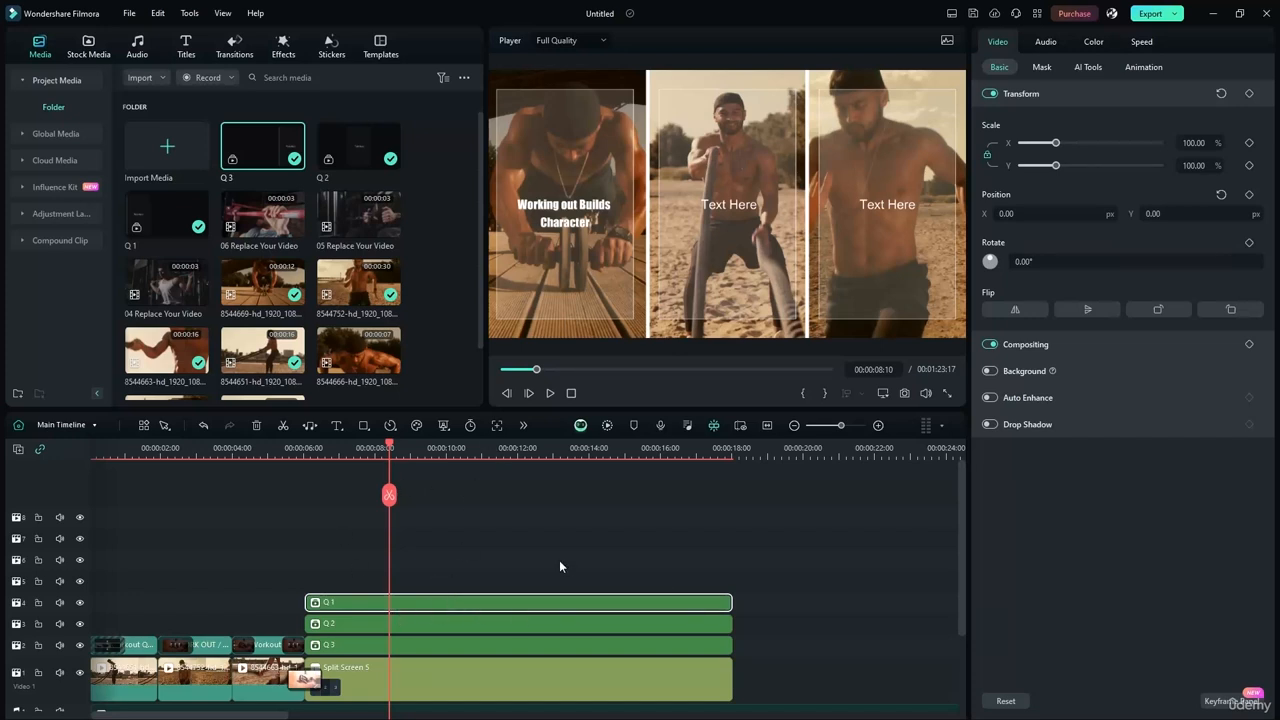
{"action": "left_click", "coordinate": [412, 628]}
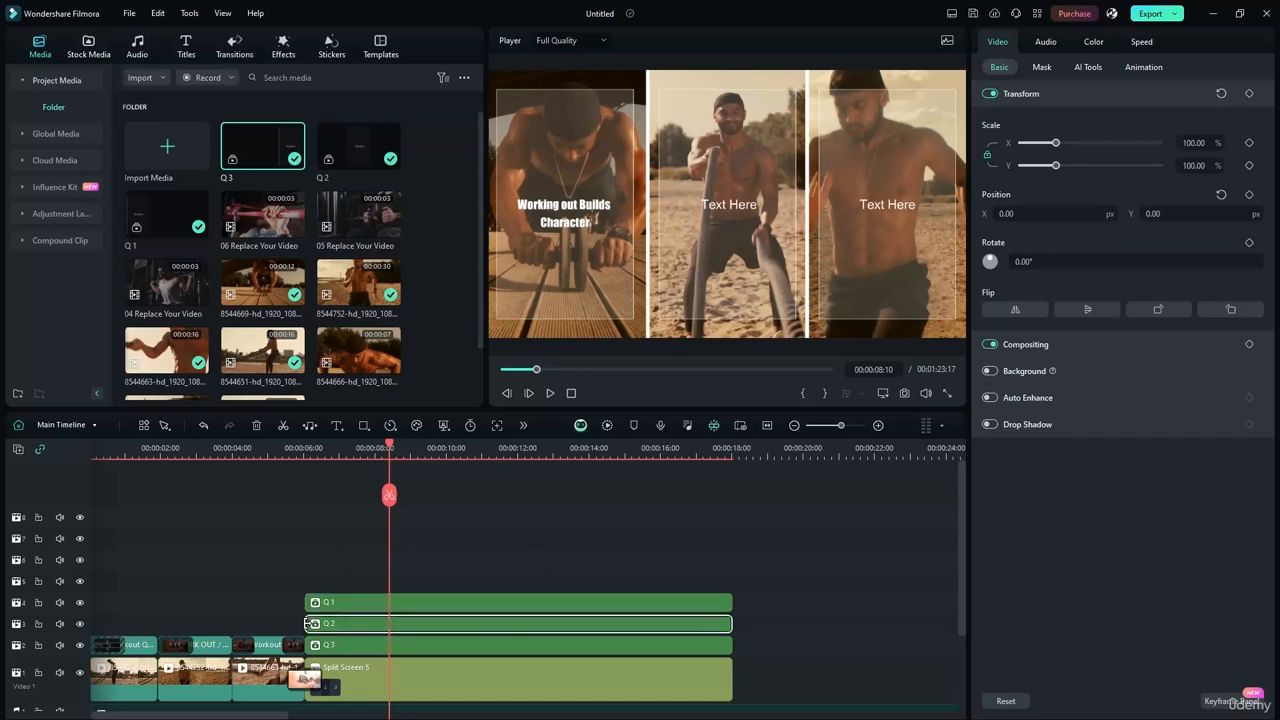
{"action": "left_click_drag", "start_coordinate": [730, 625], "coordinate": [668, 623]}
Trim the beginning of compound clip Q 3 so it starts at about 00:00:14:00, keeping its end aligned with the split screen.
{"action": "left_click", "coordinate": [736, 643]}
{"action": "left_click", "coordinate": [716, 646]}
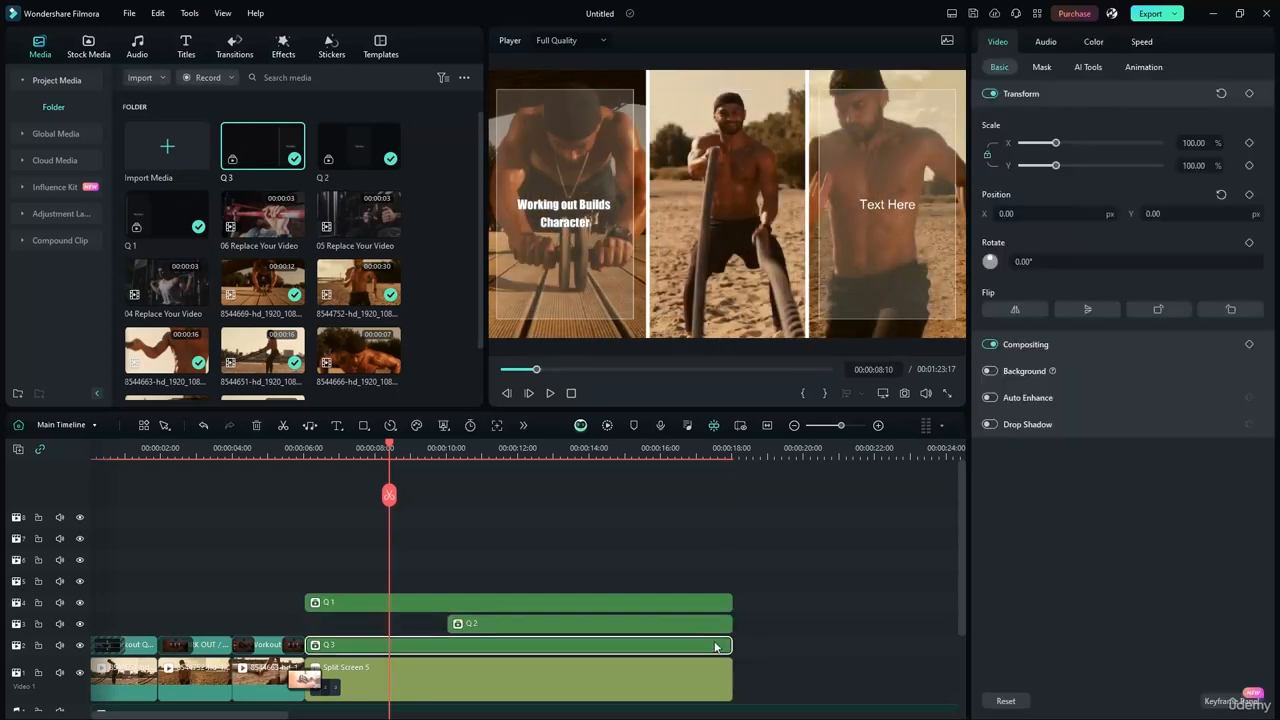
{"action": "mouse_move", "coordinate": [728, 645]}
{"action": "left_mouse_down"}
{"action": "mouse_move", "coordinate": [444, 645]}
{"action": "mouse_move", "coordinate": [703, 645]}
{"action": "left_mouse_up"}
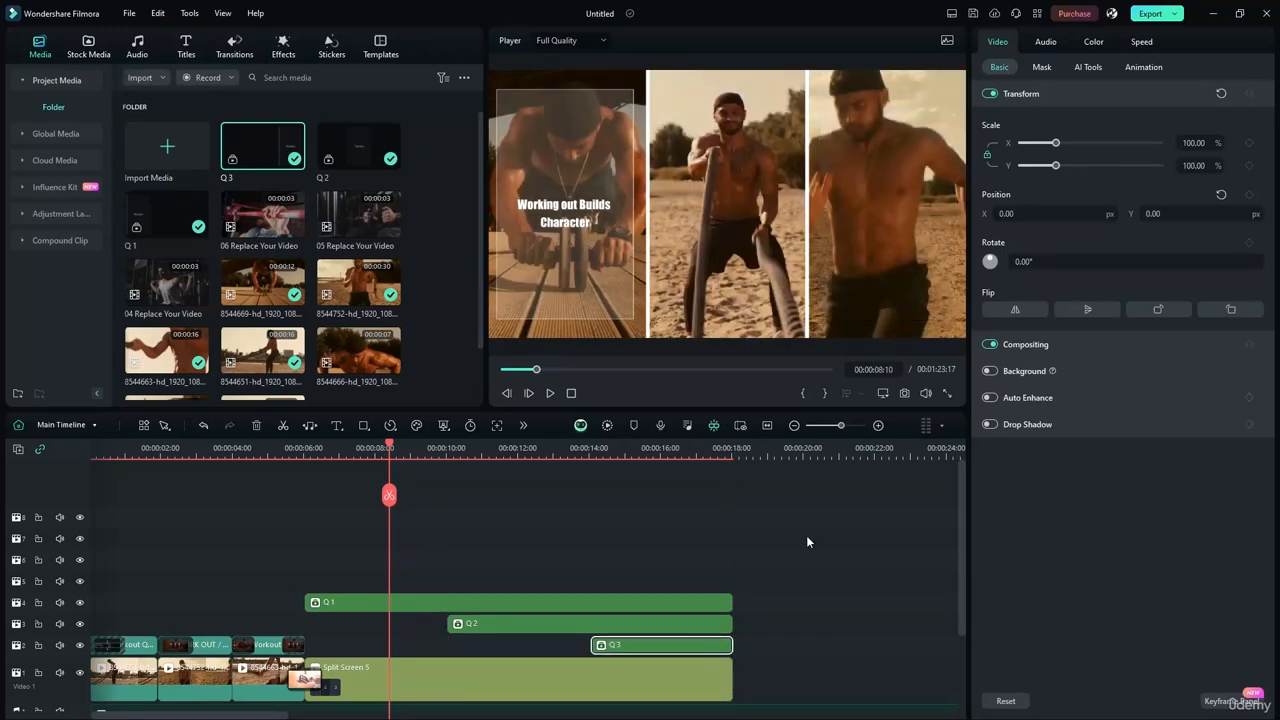
{"action": "left_click", "coordinate": [808, 541]}
Play the split-screen section from just before Q 1 to review the staggered appearance of the three compound clips.
{"action": "left_click_drag", "start_coordinate": [389, 450], "coordinate": [312, 452]}
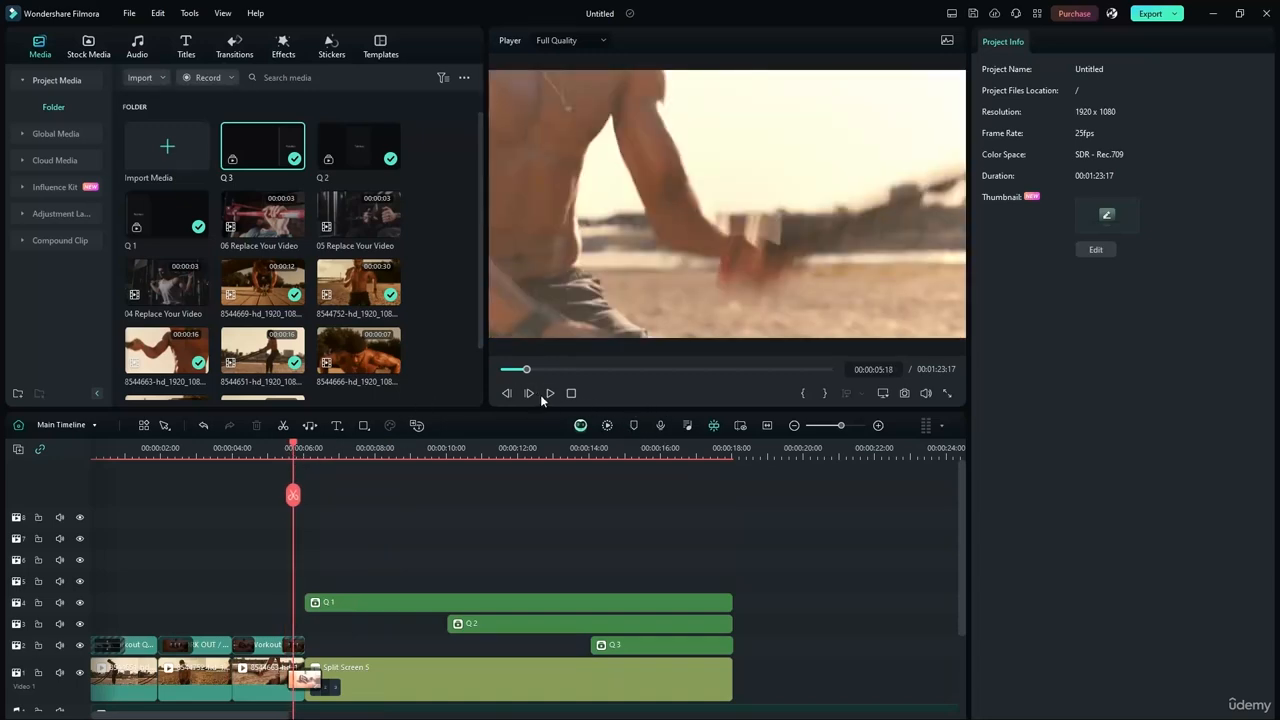
{"action": "left_click", "coordinate": [546, 394]}
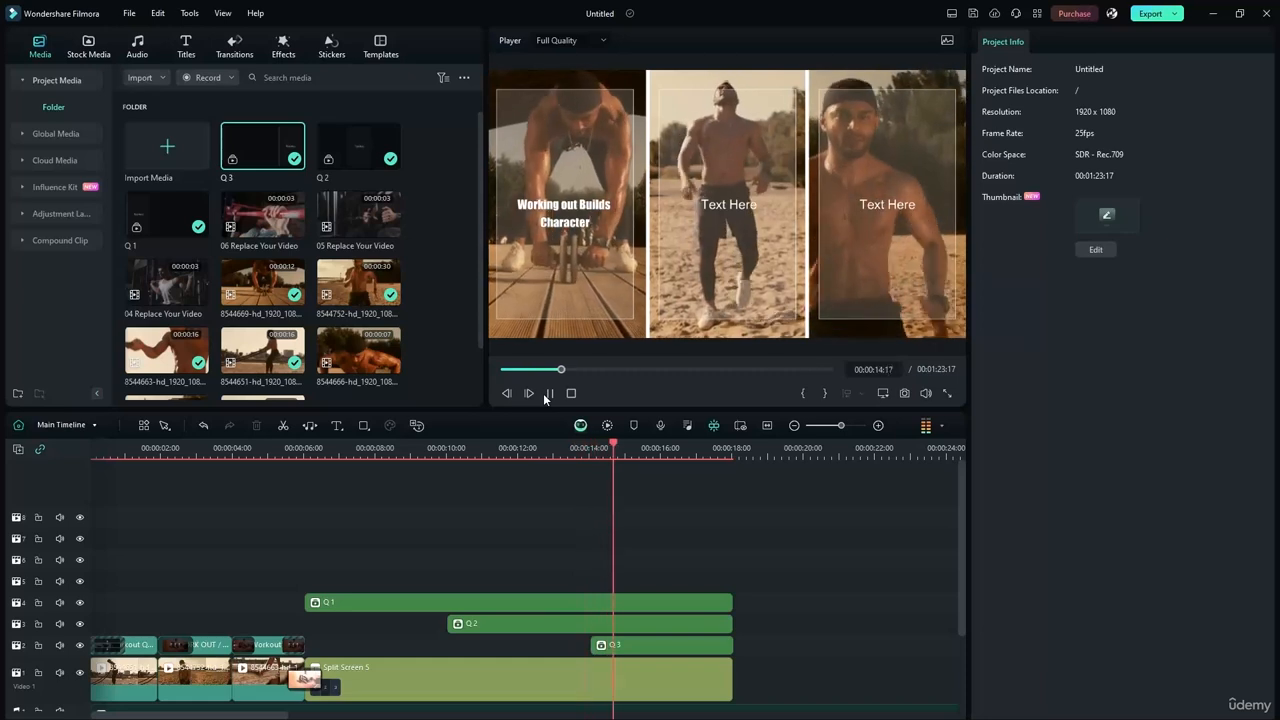
{"action": "left_click", "coordinate": [548, 394]}
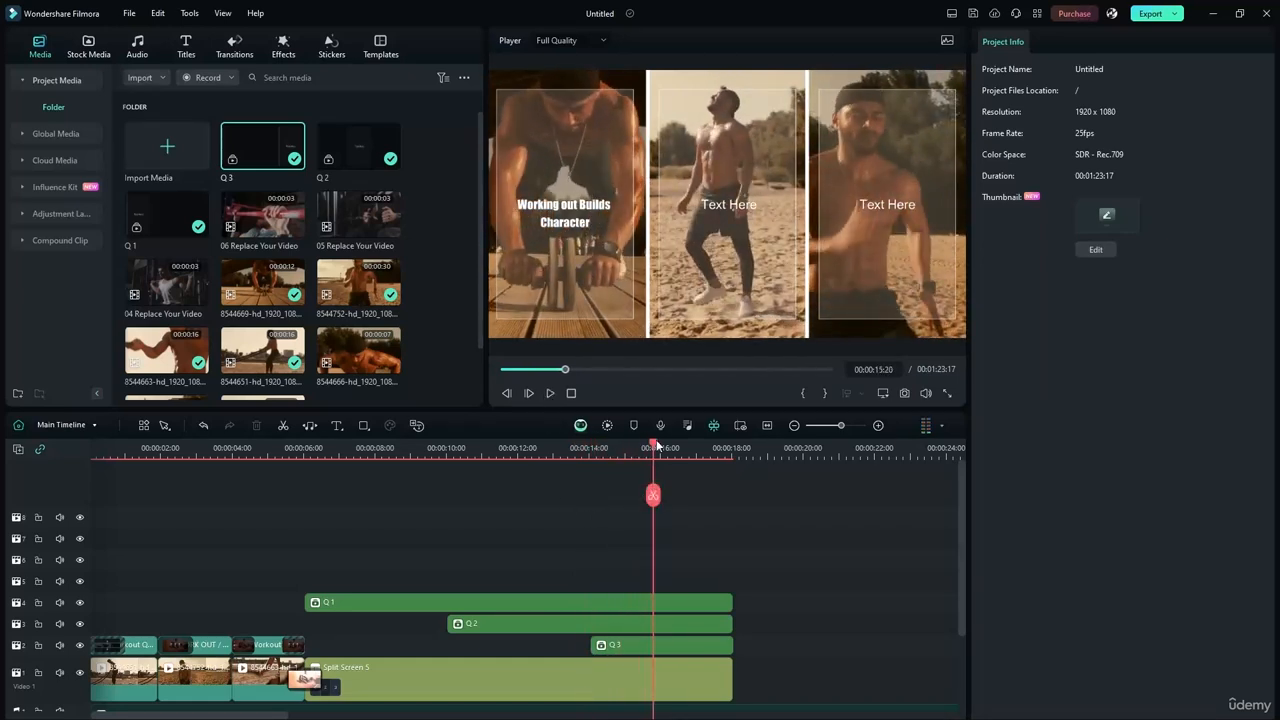
Open compound clip Q 1 to examine its title and rectangle layers, and return to the main timeline.
{"action": "left_click_drag", "start_coordinate": [657, 445], "coordinate": [374, 447]}
{"action": "left_click", "coordinate": [404, 603]}
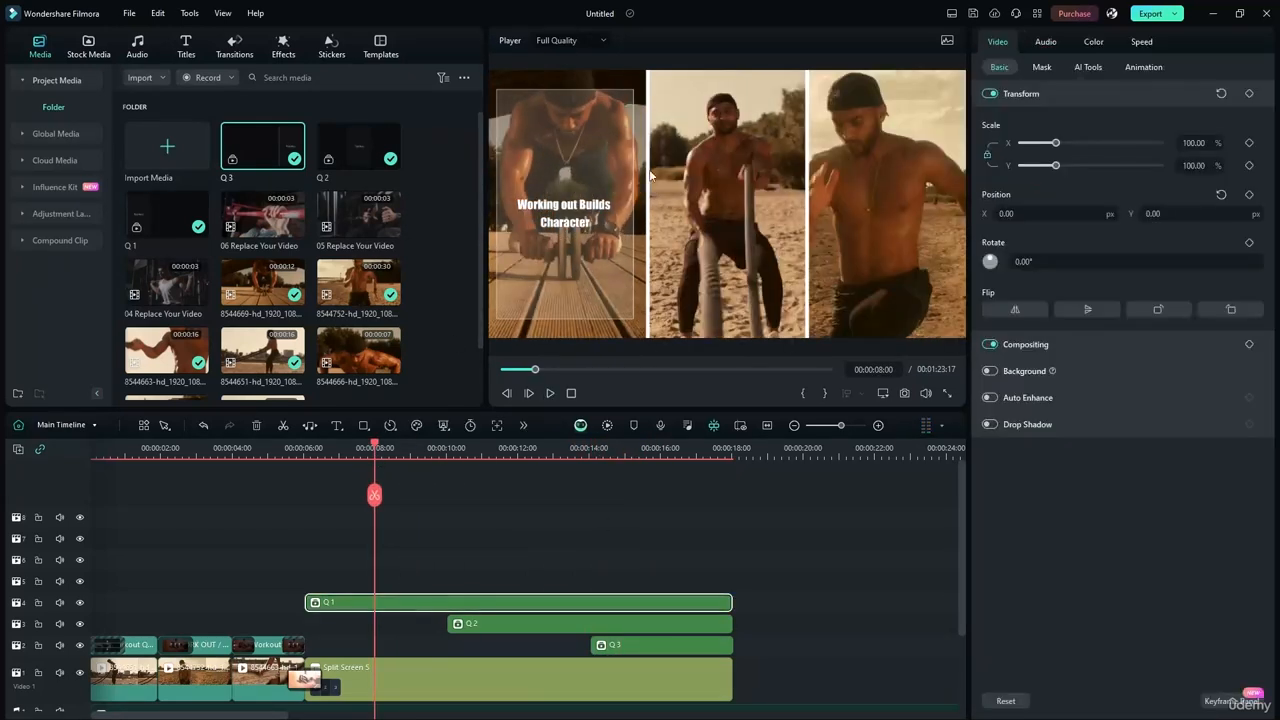
{"action": "double_click", "coordinate": [420, 603]}
{"action": "left_click", "coordinate": [757, 378]}
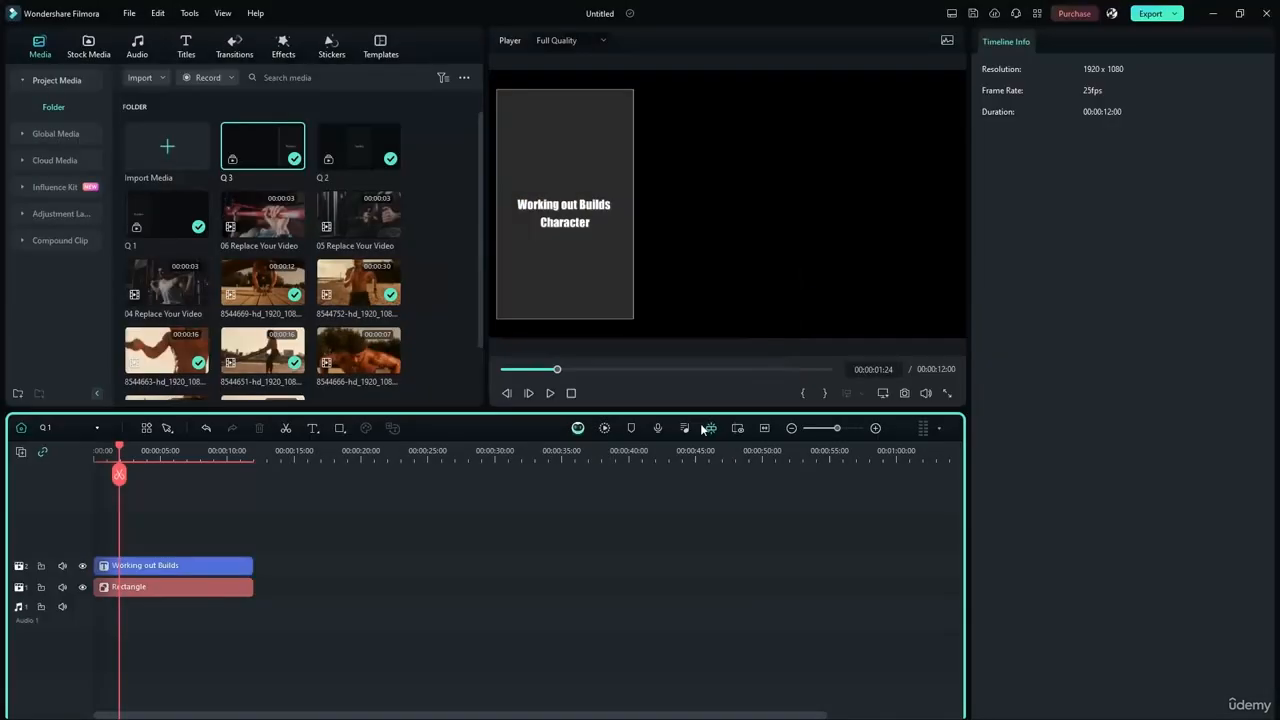
{"action": "left_click_drag", "start_coordinate": [294, 494], "coordinate": [164, 641]}
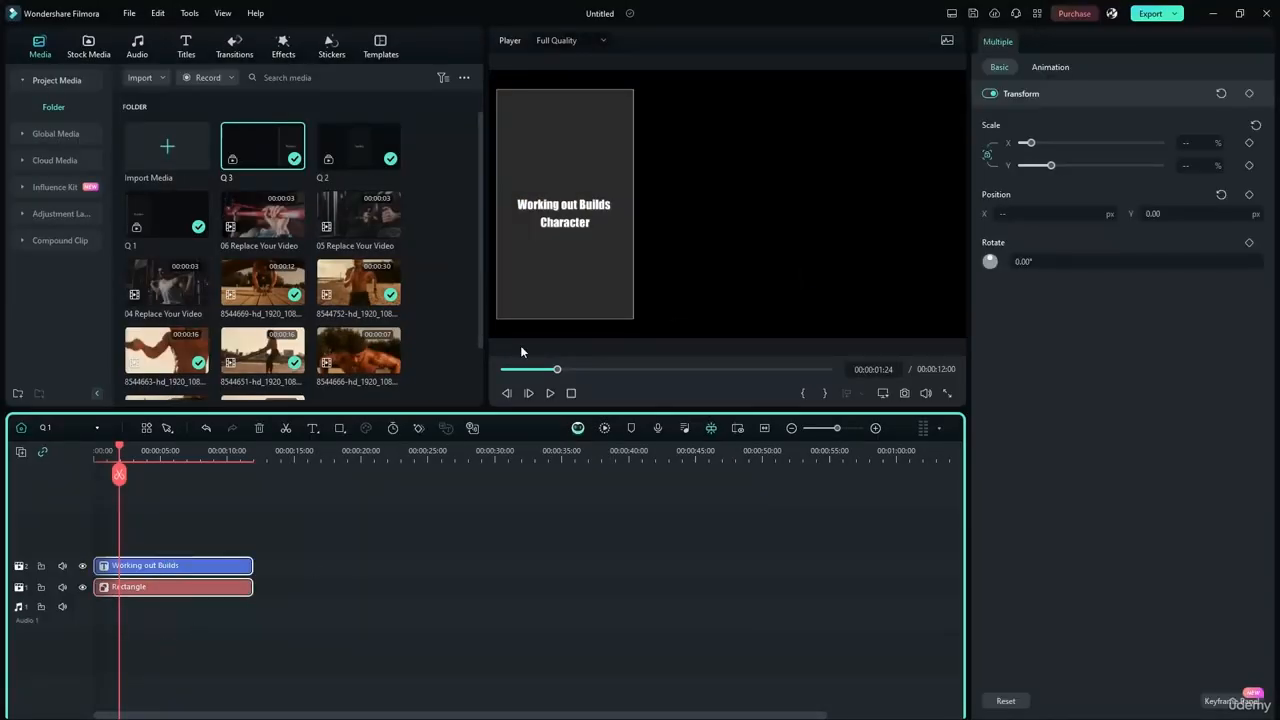
{"action": "left_click", "coordinate": [228, 552]}
{"action": "left_click", "coordinate": [205, 566]}
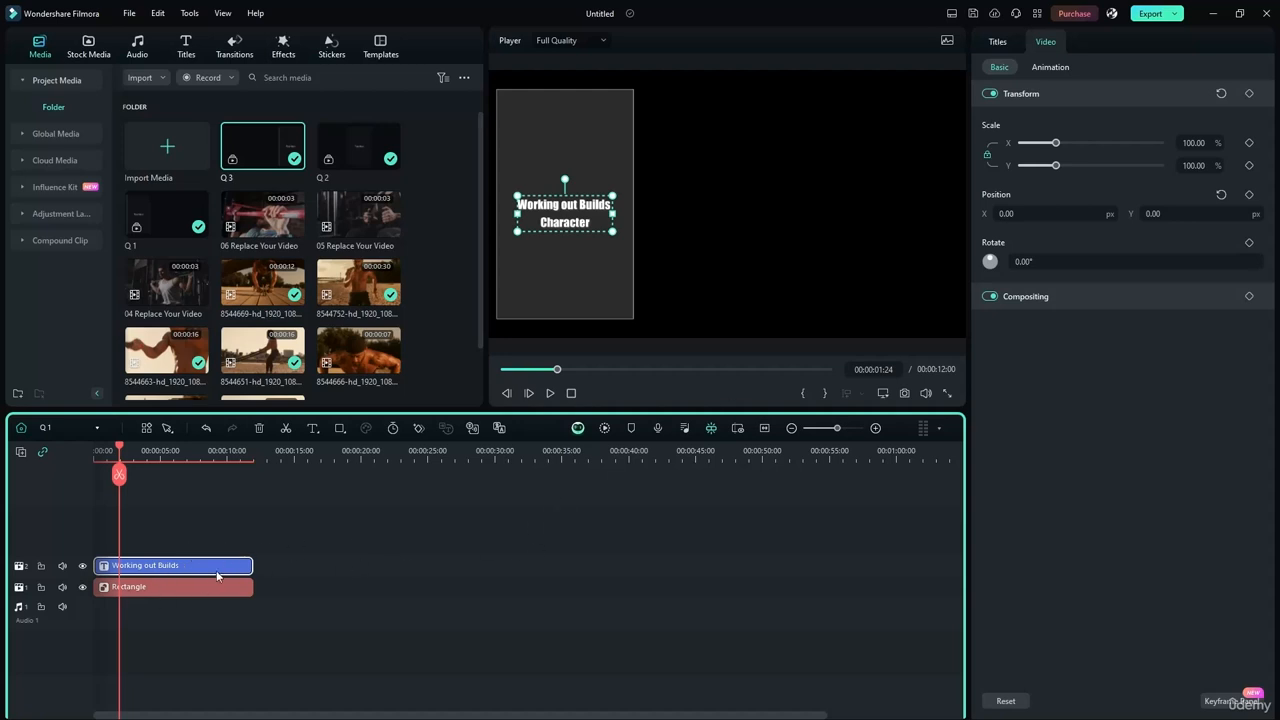
{"action": "scroll", "coordinate": [218, 575], "scroll_direction": "up", "scroll_amount": 5}
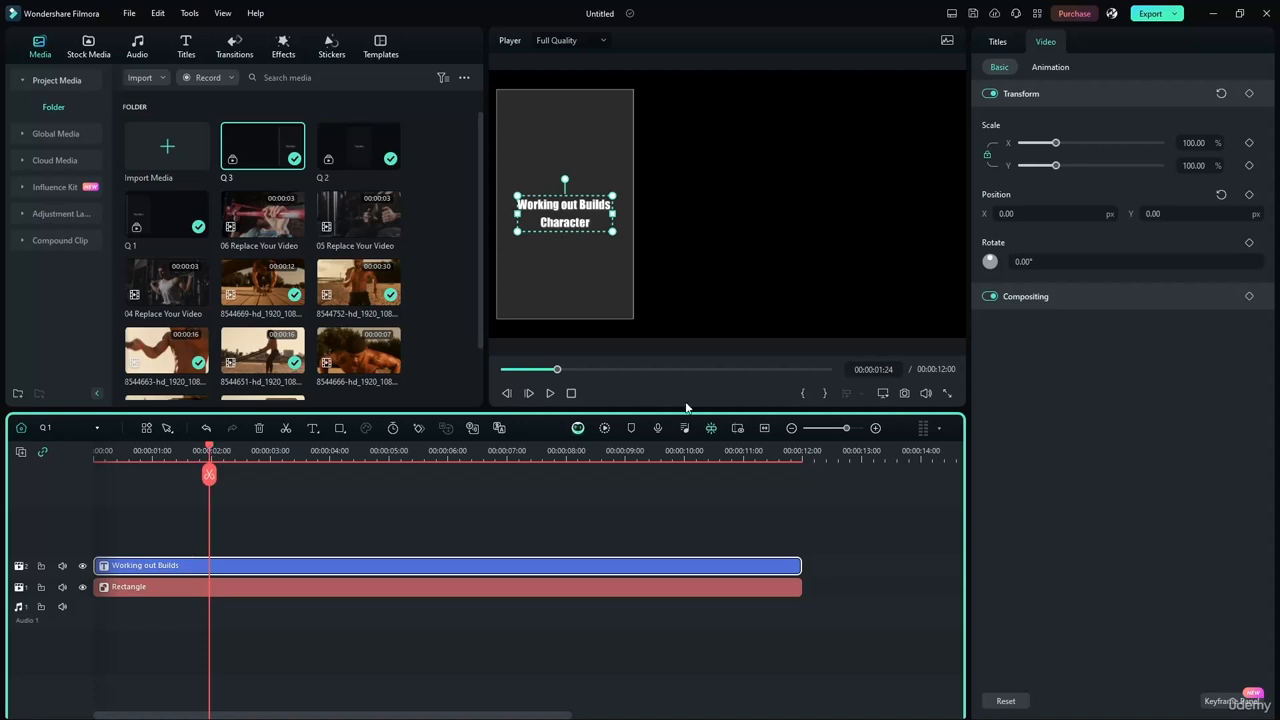
{"action": "left_click", "coordinate": [72, 427]}
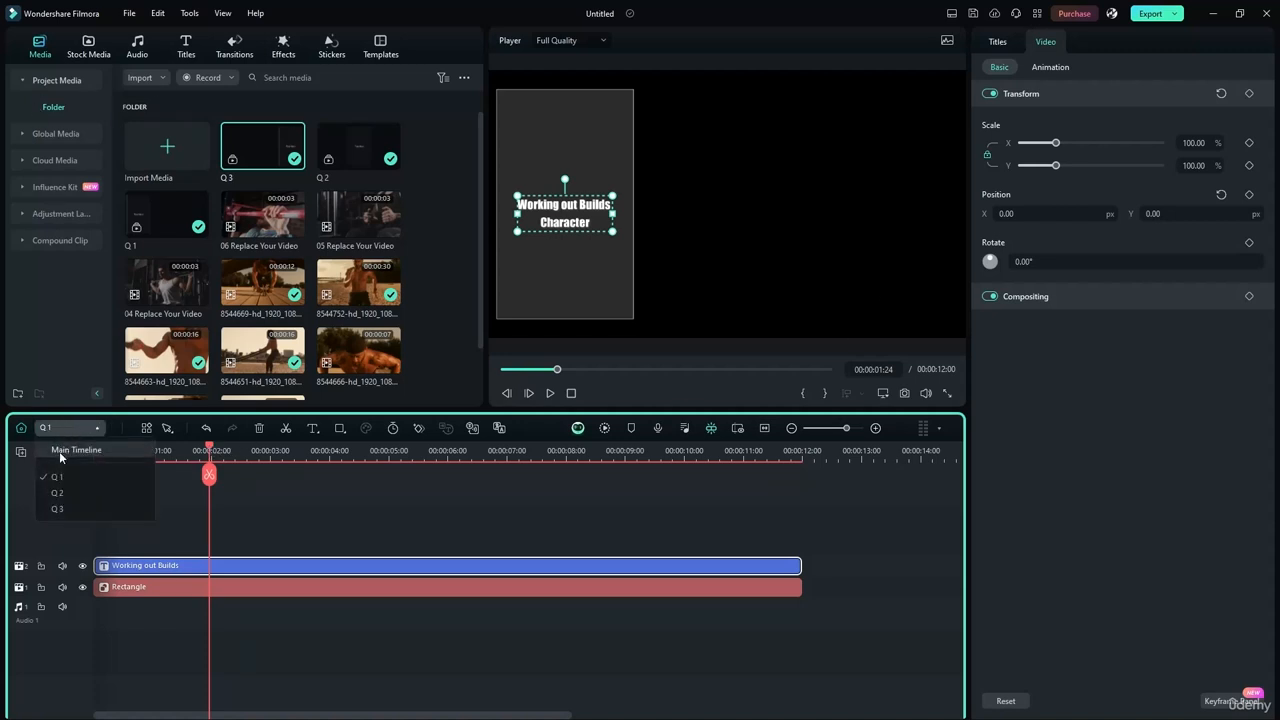
{"action": "left_click", "coordinate": [59, 451]}
{"action": "left_click", "coordinate": [462, 563]}
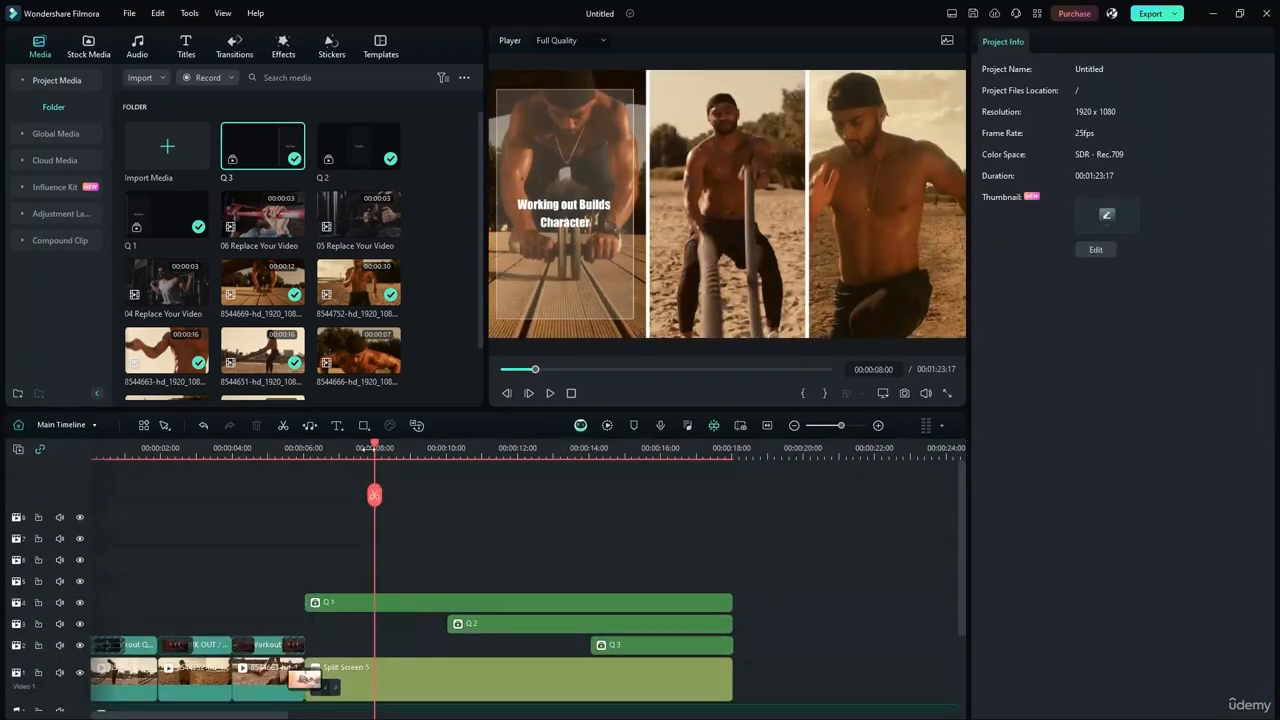
Split compound clip Q 1 at 00:00:10:00 on the main timeline, where Q 2 begins.
{"action": "left_click_drag", "start_coordinate": [374, 447], "coordinate": [447, 467]}
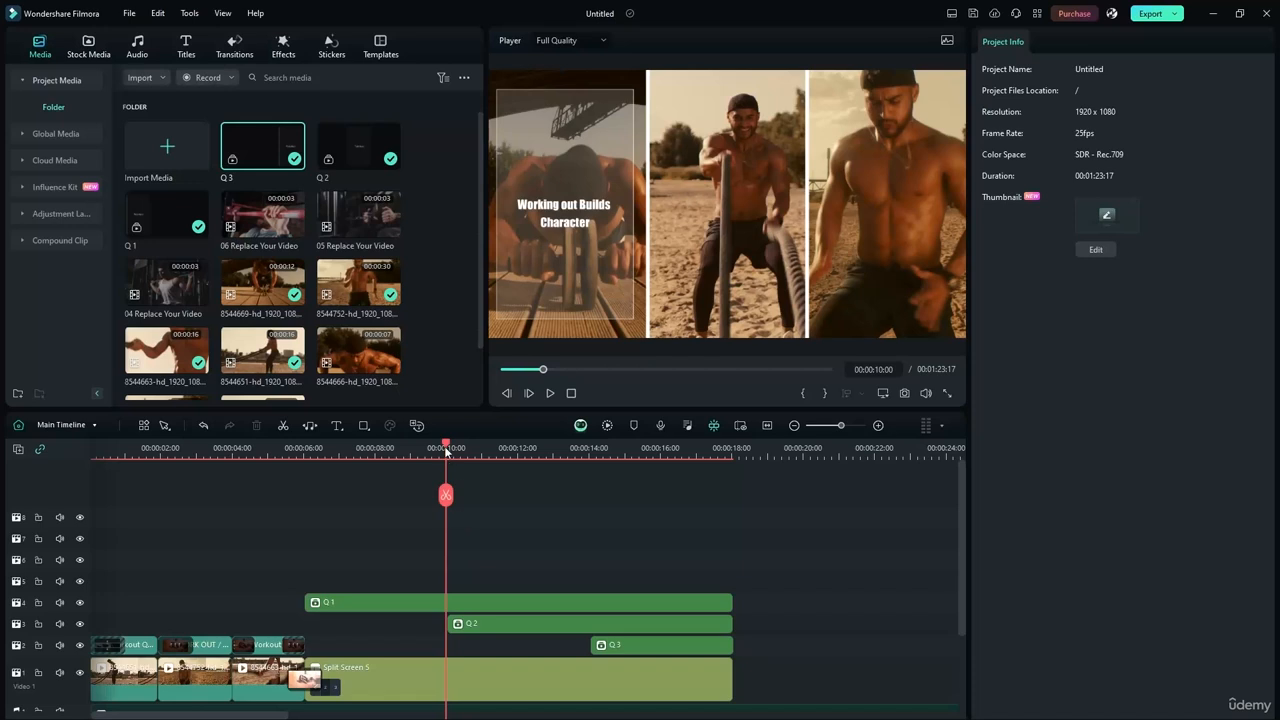
{"action": "left_click", "coordinate": [418, 602]}
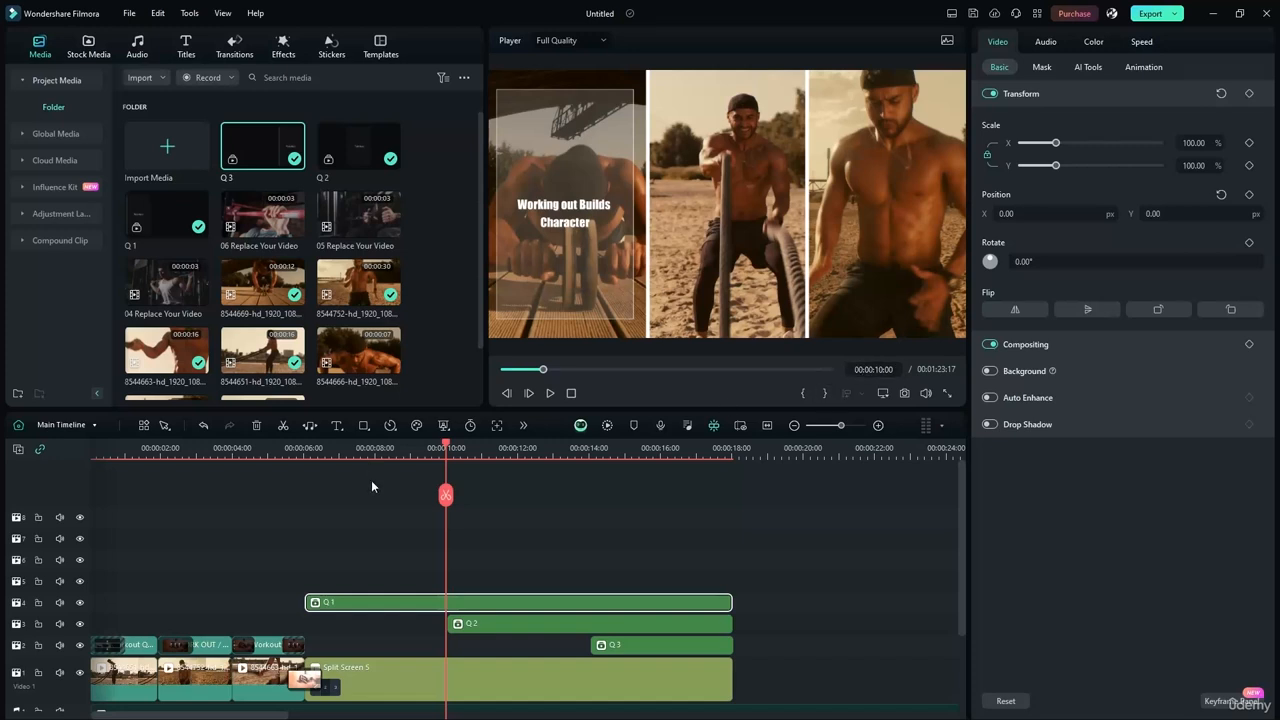
{"action": "left_click", "coordinate": [446, 494]}
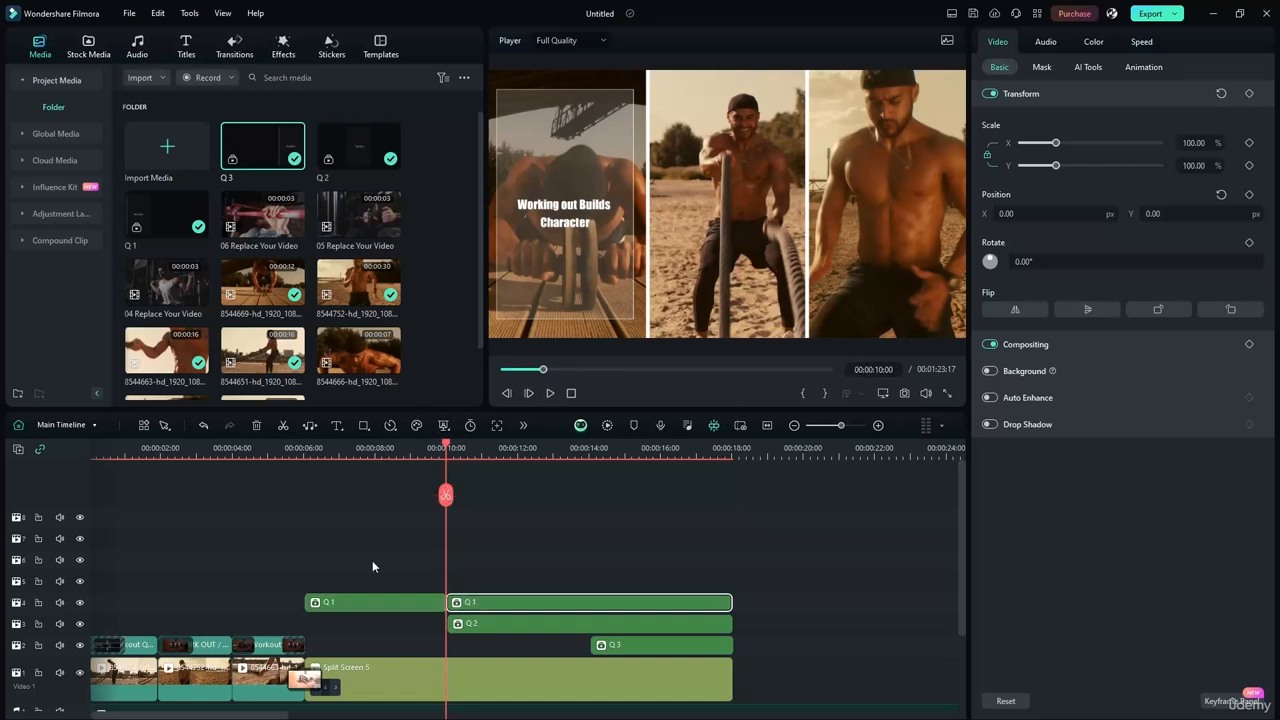
{"action": "left_click", "coordinate": [541, 607]}
Open the first segment of the split compound clip Q 1 for editing.
{"action": "left_click_drag", "start_coordinate": [446, 447], "coordinate": [343, 447]}
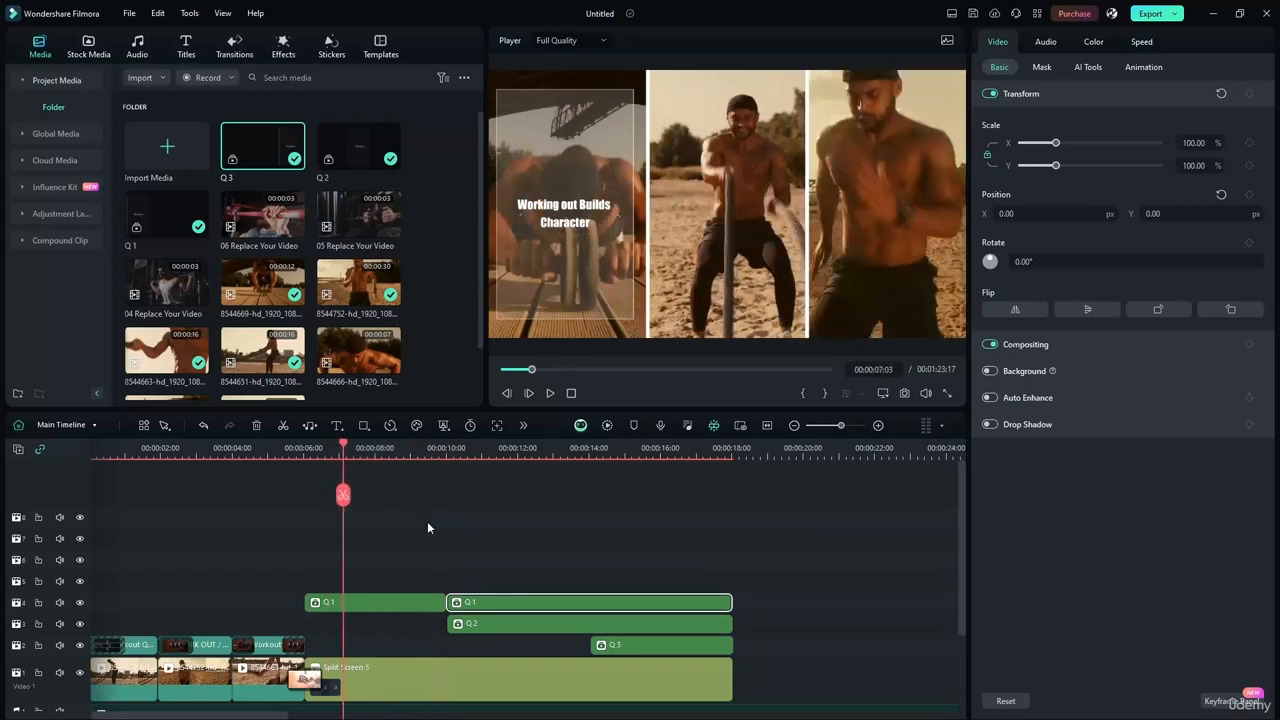
{"action": "double_click", "coordinate": [387, 600]}
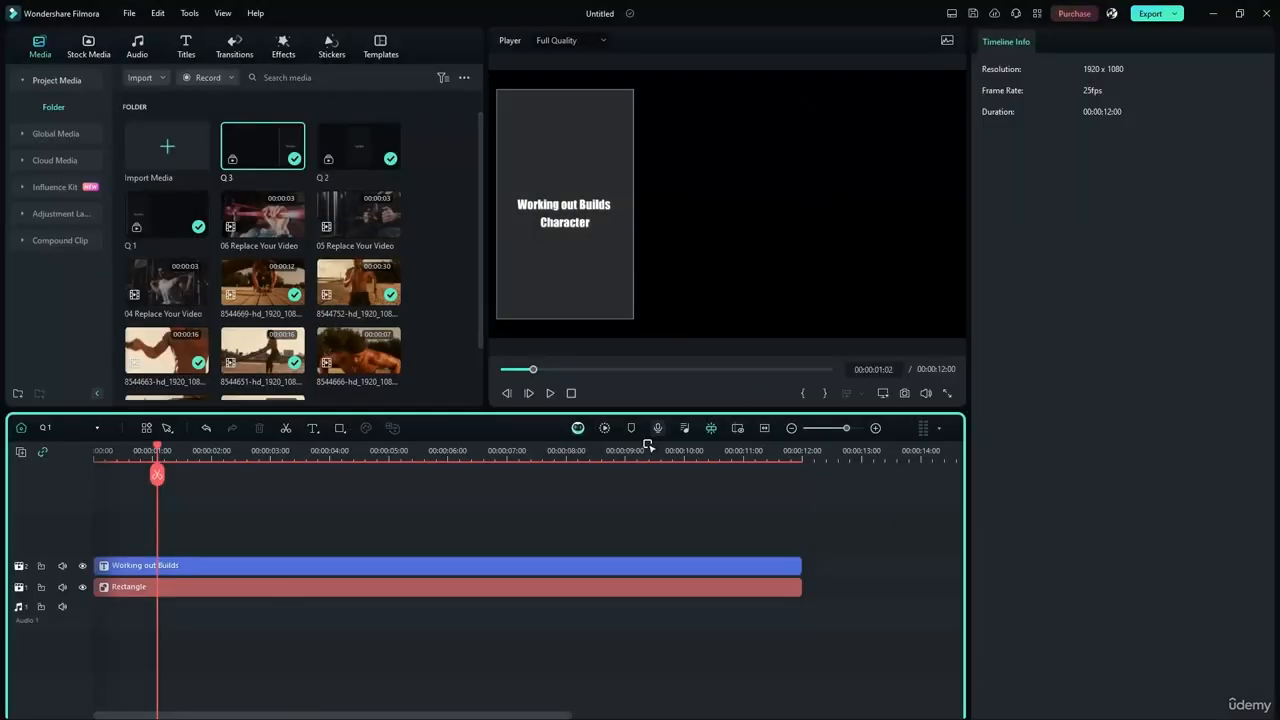
{"action": "left_click", "coordinate": [565, 588]}
{"action": "left_click", "coordinate": [526, 614]}
{"action": "left_click", "coordinate": [536, 584]}
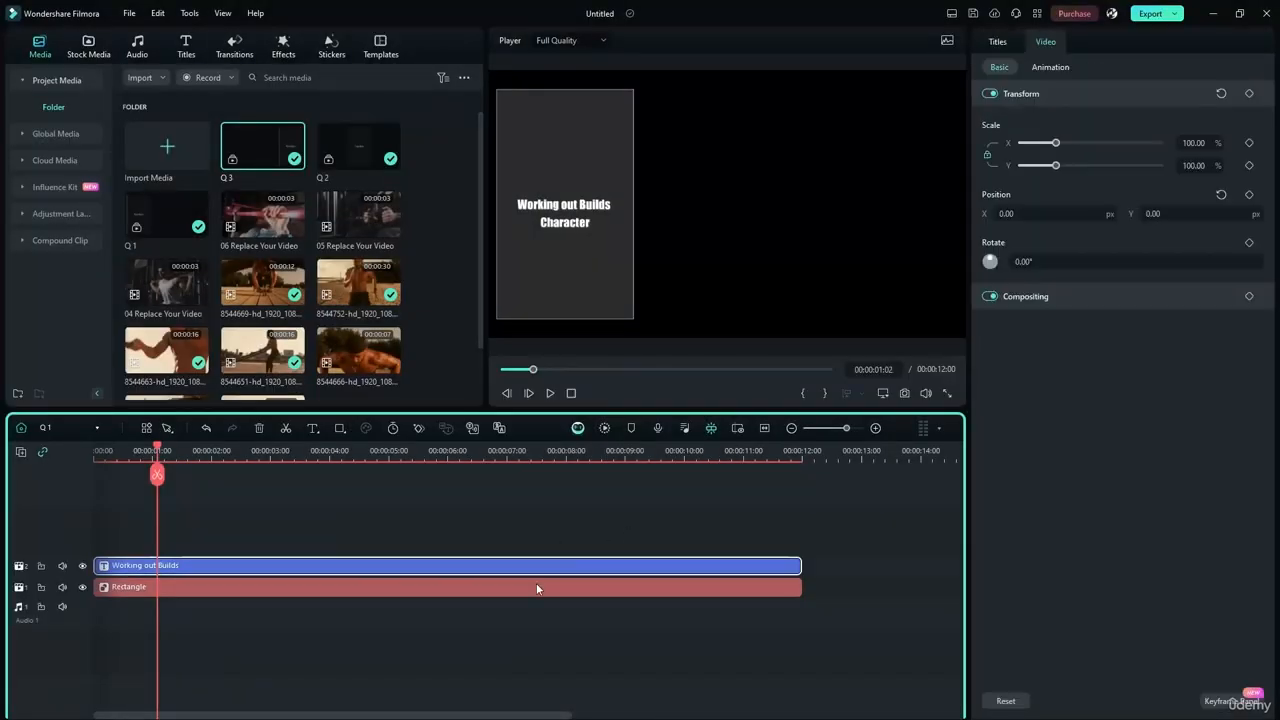
{"action": "left_click", "coordinate": [555, 546]}
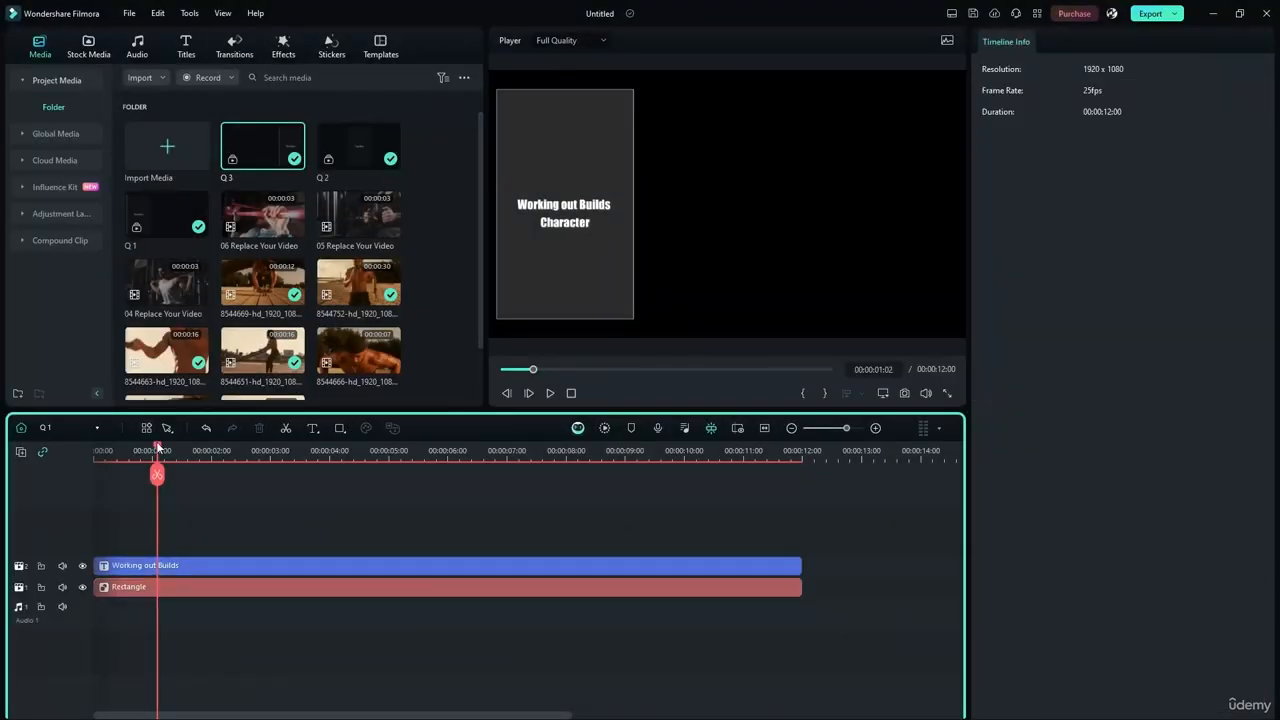
Add a Transform keyframe to the "Working out Builds" title at 00:00:00:00 and set its X position to -70 px.
{"action": "left_click_drag", "start_coordinate": [157, 446], "coordinate": [96, 448]}
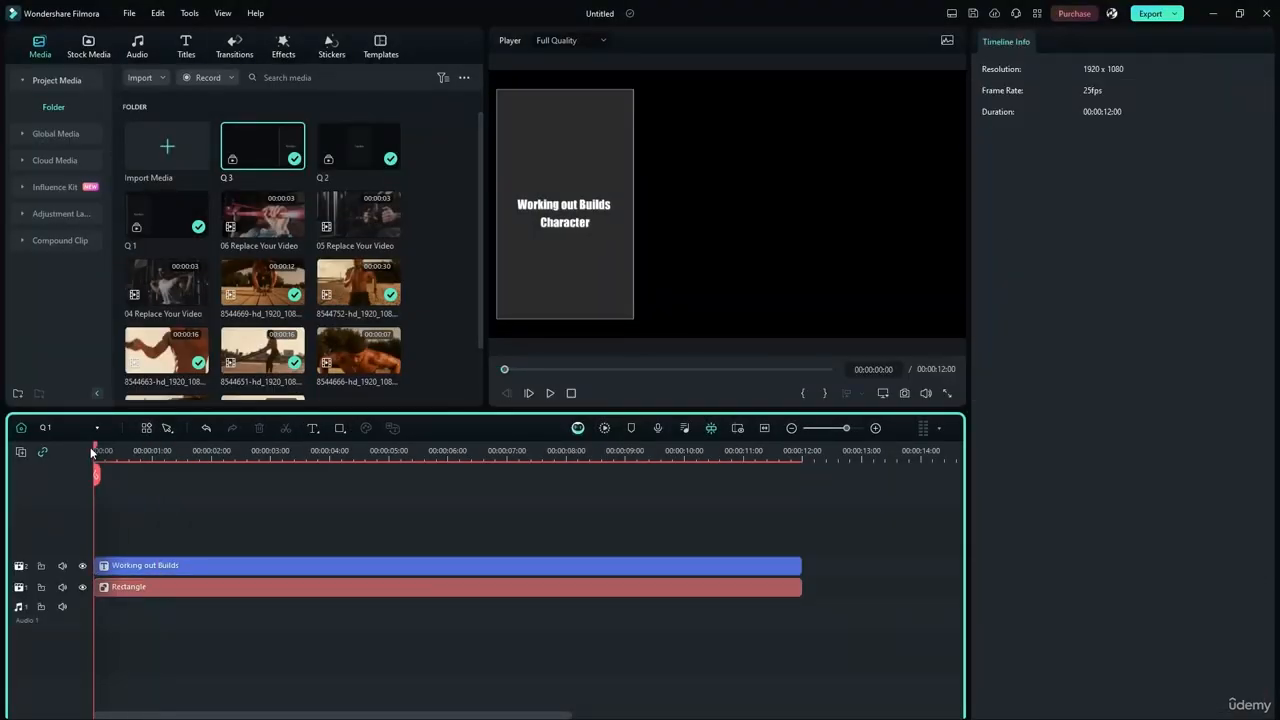
{"action": "left_click", "coordinate": [286, 568]}
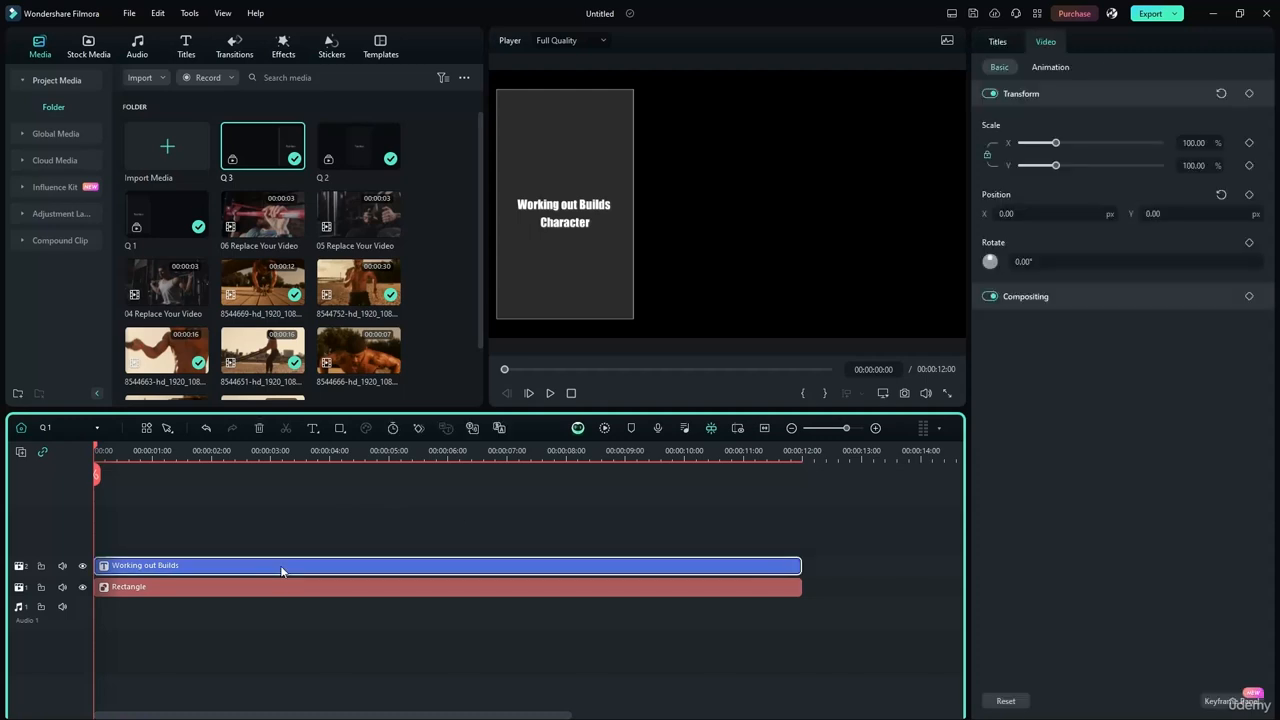
{"action": "left_click", "coordinate": [1249, 94]}
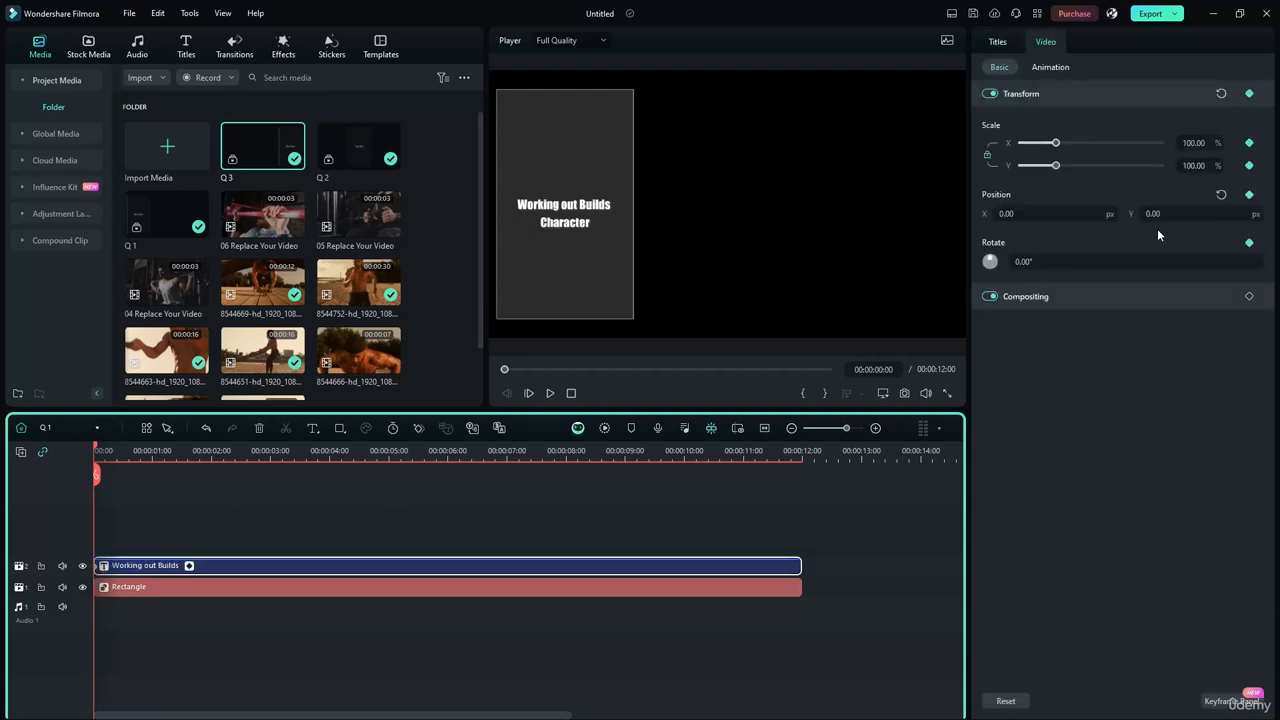
{"action": "left_click", "coordinate": [1040, 213]}
{"action": "type", "text": "-70"}
{"action": "key", "text": "Return"}
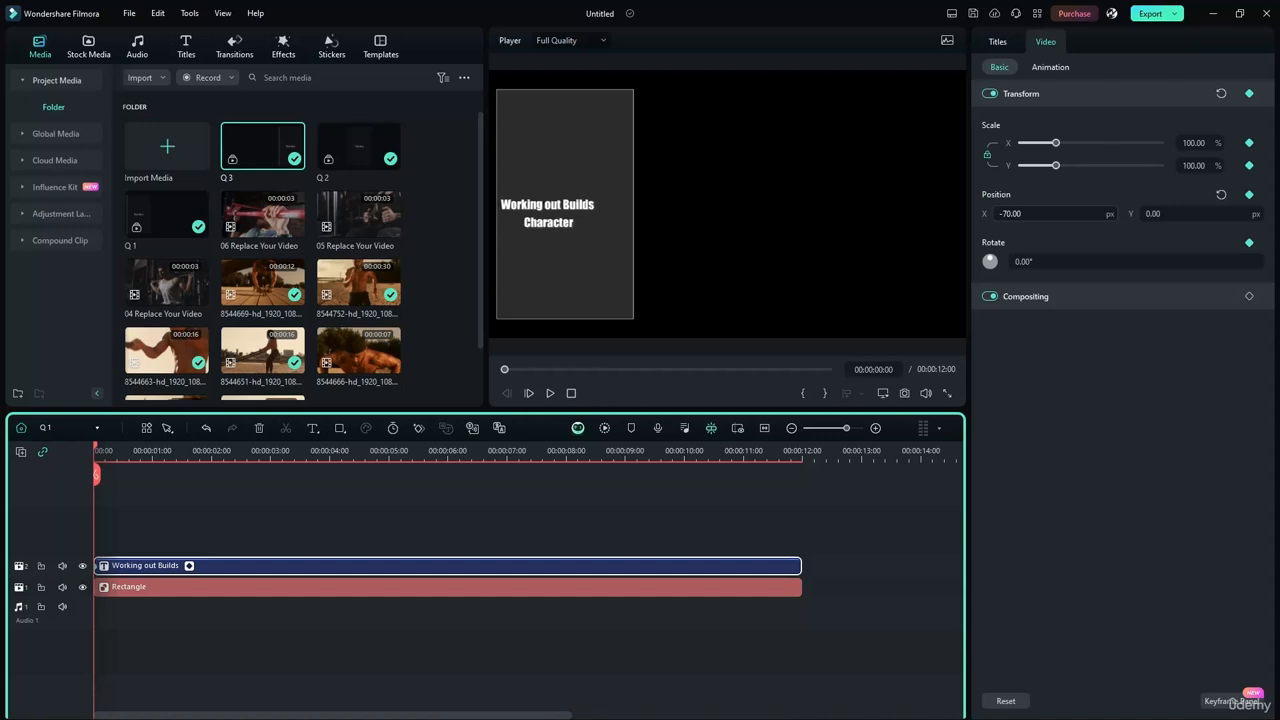
Move the title out of the frame at its starting keyframe by setting the X position to -600 px.
{"action": "left_click_drag", "start_coordinate": [1012, 214], "coordinate": [715, 214]}
{"action": "left_click", "coordinate": [1006, 213]}
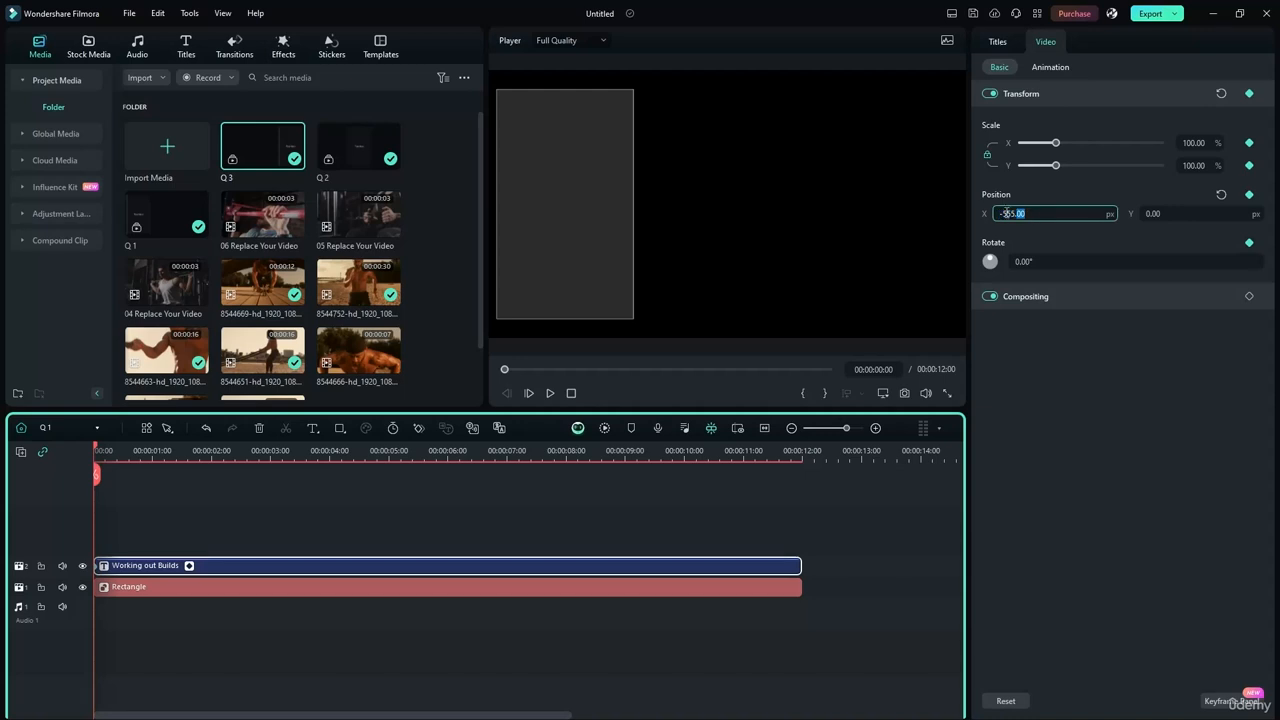
{"action": "left_click", "coordinate": [1012, 213]}
{"action": "key", "text": "BackSpace"}
{"action": "key", "text": "BackSpace"}
{"action": "key", "text": "BackSpace"}
{"action": "type", "text": "600"}
{"action": "key", "text": "Return"}
Keyframe the title's X position at 0 px at 00:00:02:00 so it slides into the panel.
{"action": "left_click_drag", "start_coordinate": [96, 450], "coordinate": [211, 453]}
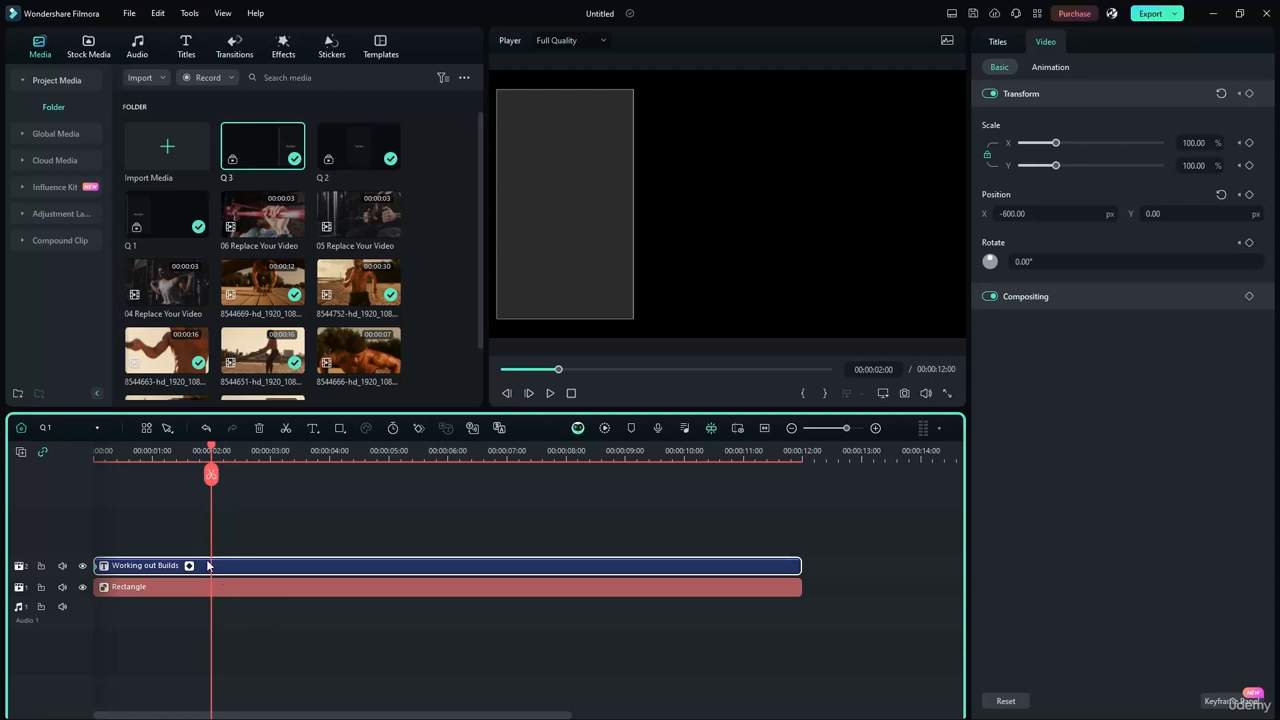
{"action": "left_click", "coordinate": [1033, 214]}
{"action": "type", "text": "0"}
{"action": "key", "text": "Return"}
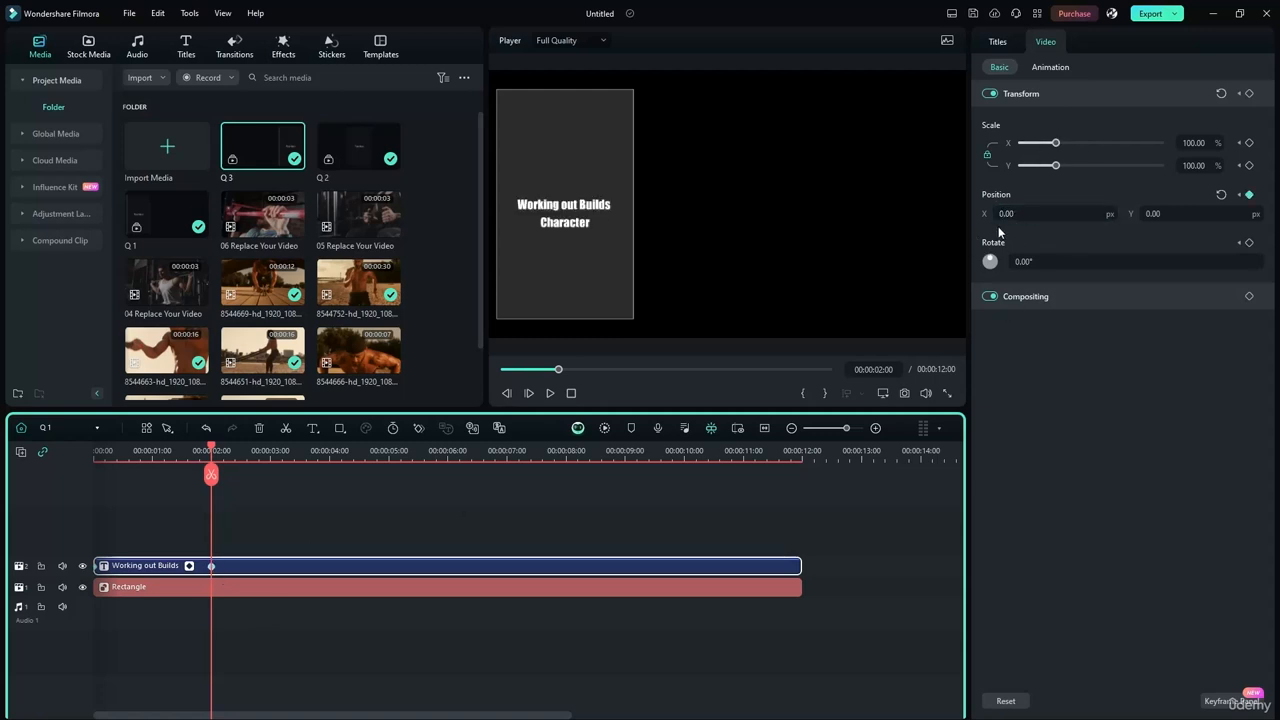
Play Q 1 from its start to check the title's slide-in animation.
{"action": "left_click_drag", "start_coordinate": [211, 449], "coordinate": [94, 455]}
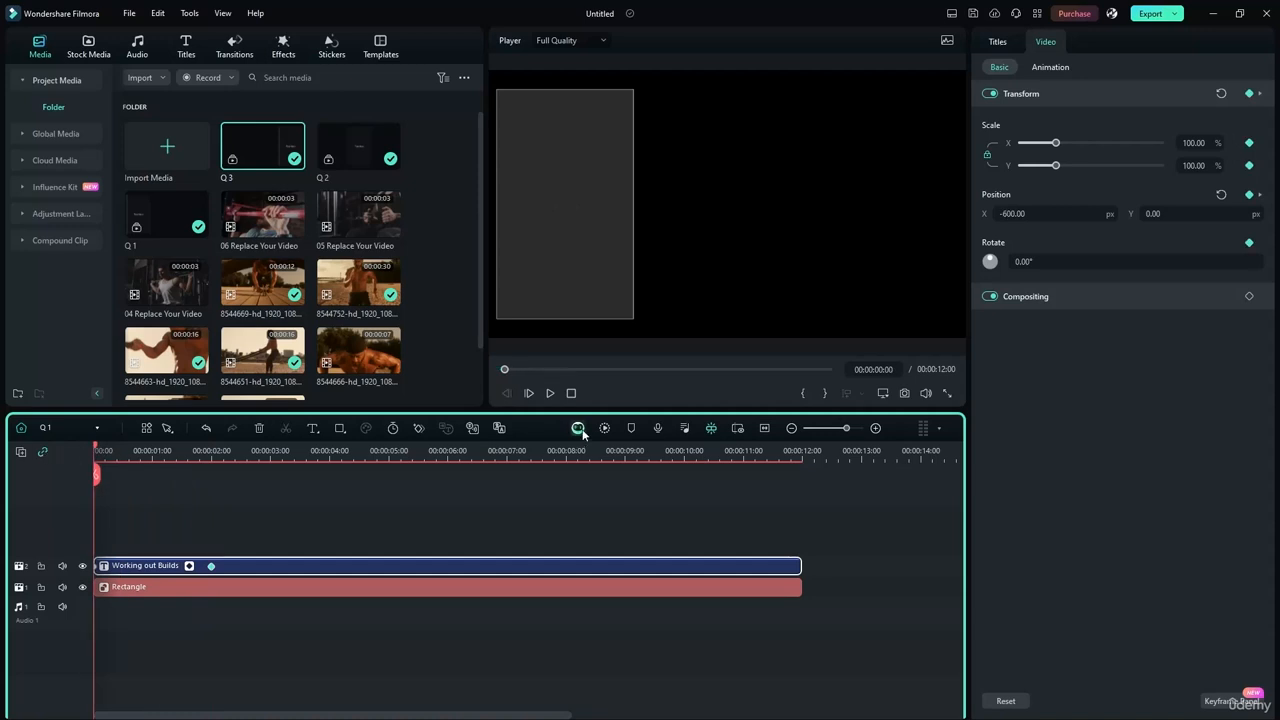
{"action": "left_click", "coordinate": [550, 393]}
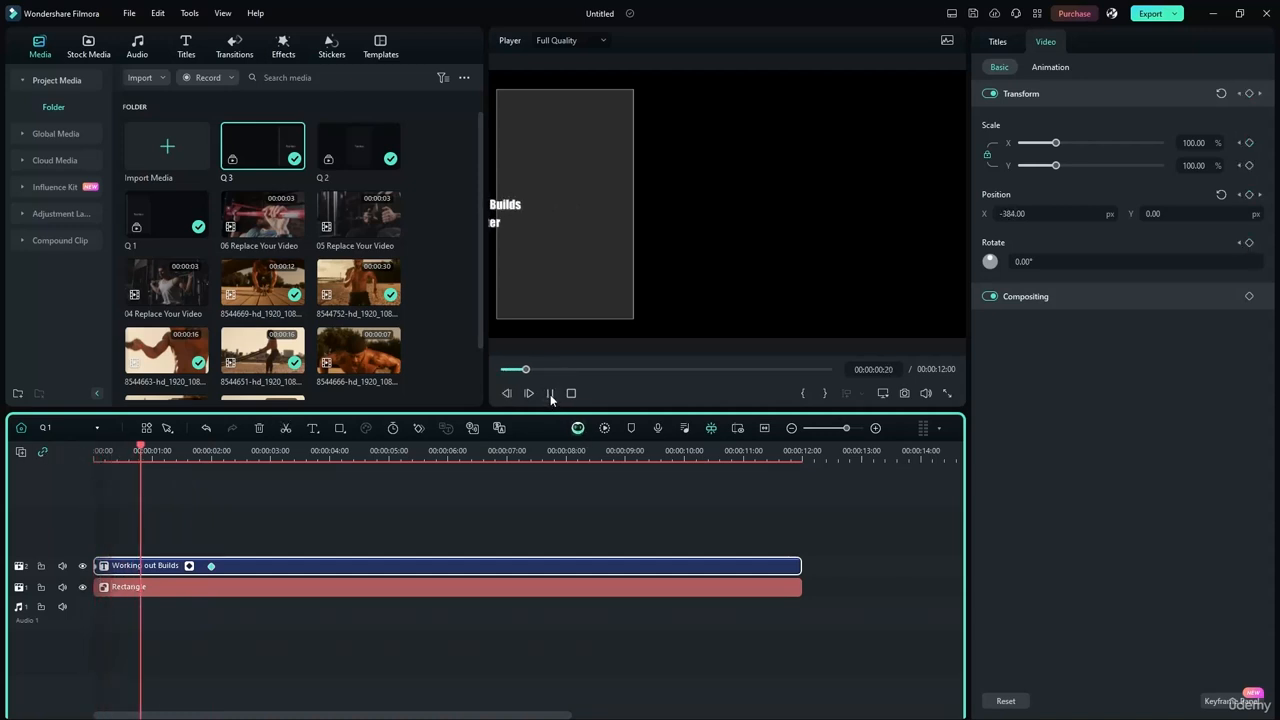
{"action": "left_click", "coordinate": [550, 393]}
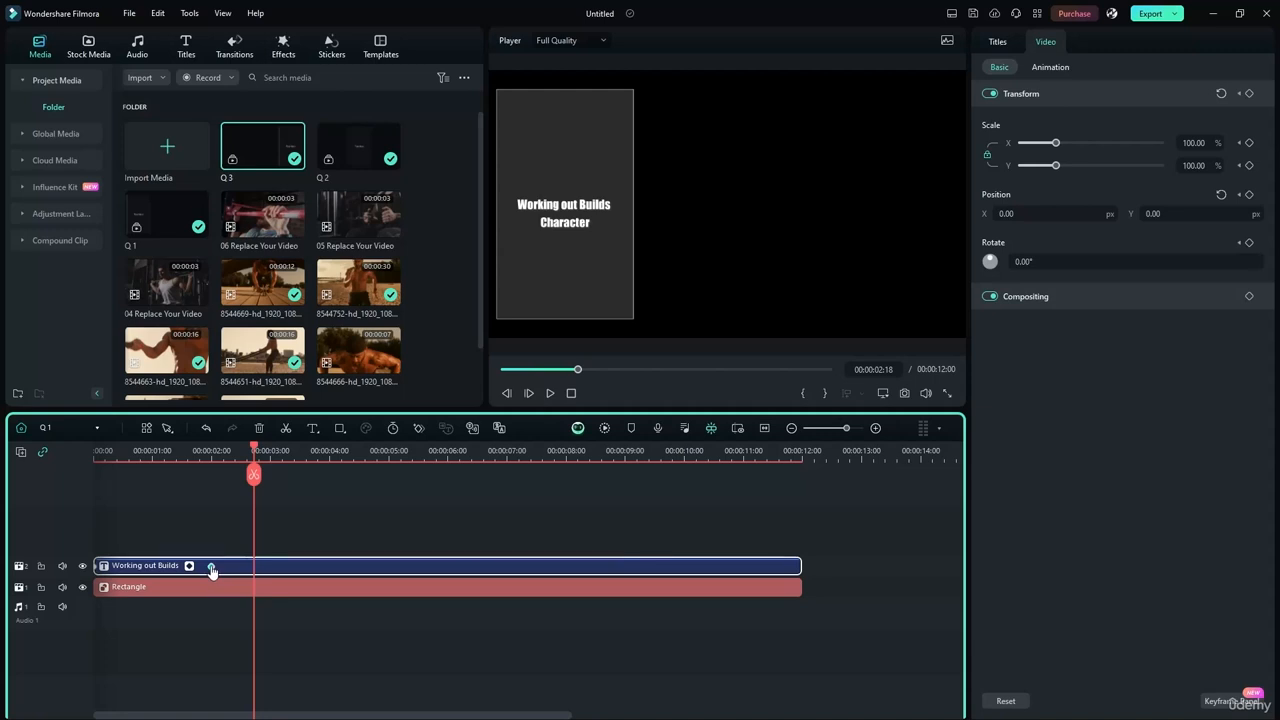
Speed up the title's slide-in by moving its second keyframe earlier to 00:00:01:00.
{"action": "left_click_drag", "start_coordinate": [211, 567], "coordinate": [175, 600]}
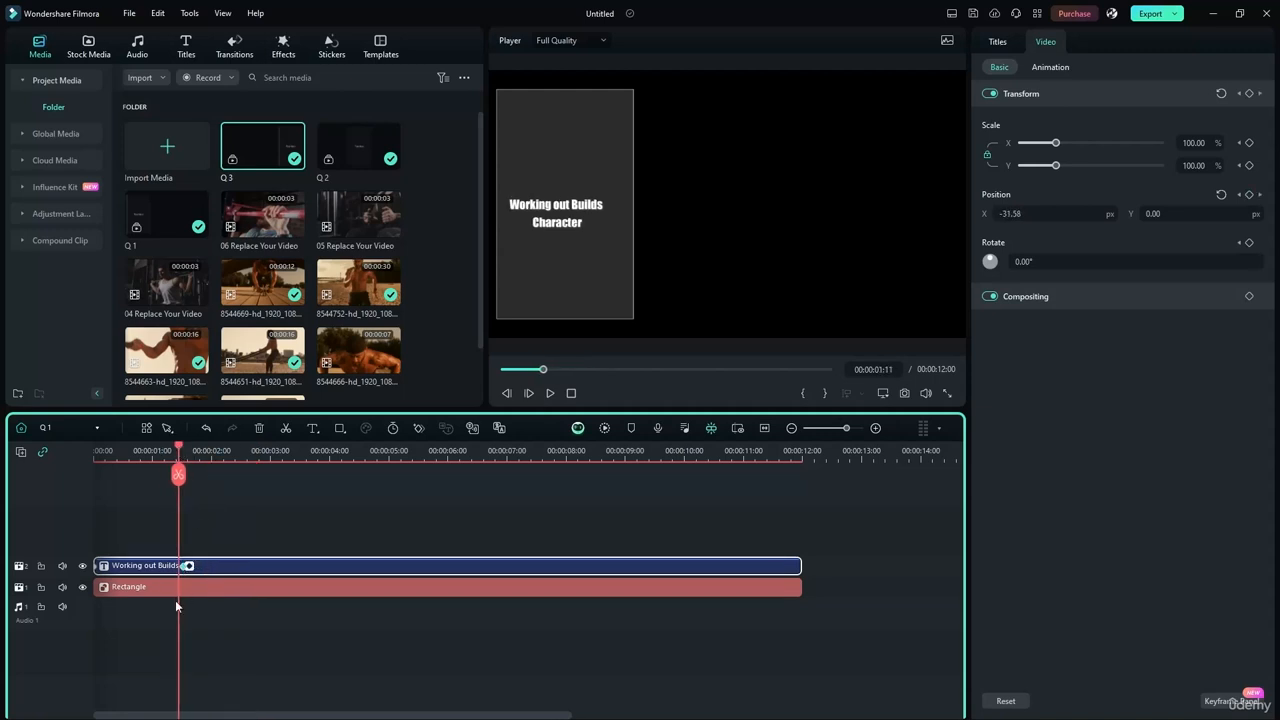
{"action": "left_click", "coordinate": [187, 567]}
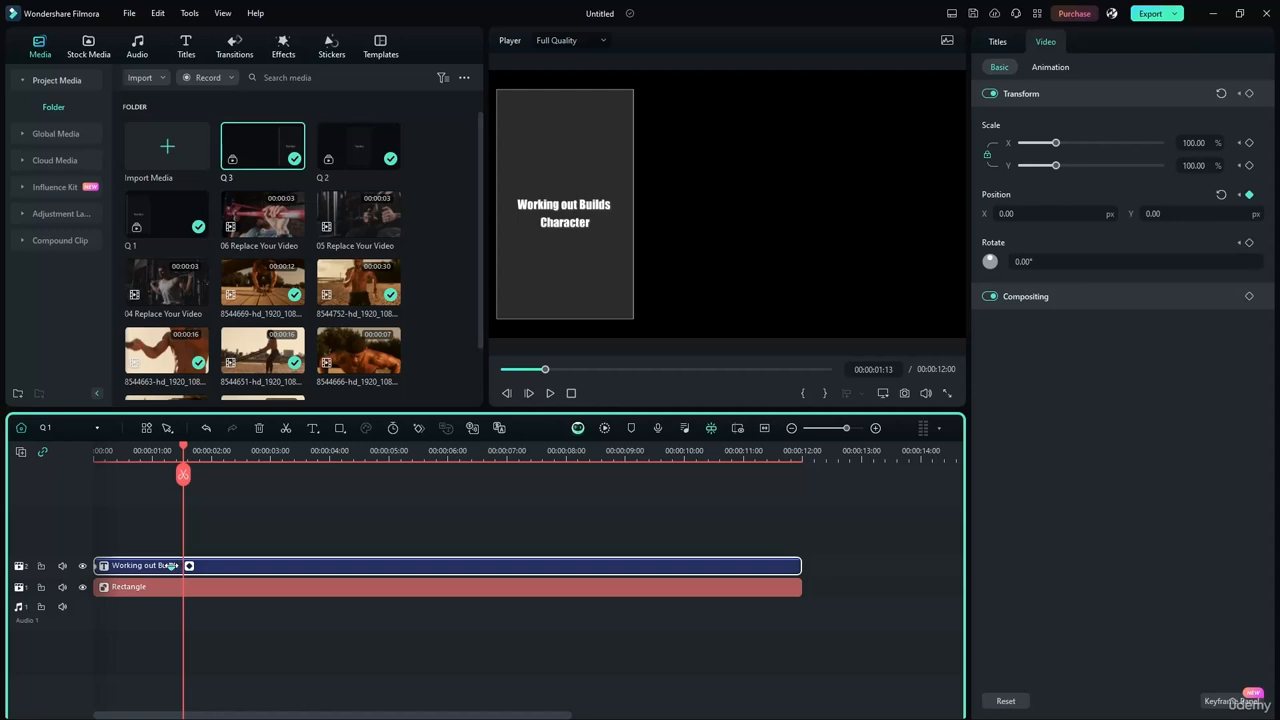
{"action": "left_click", "coordinate": [164, 566]}
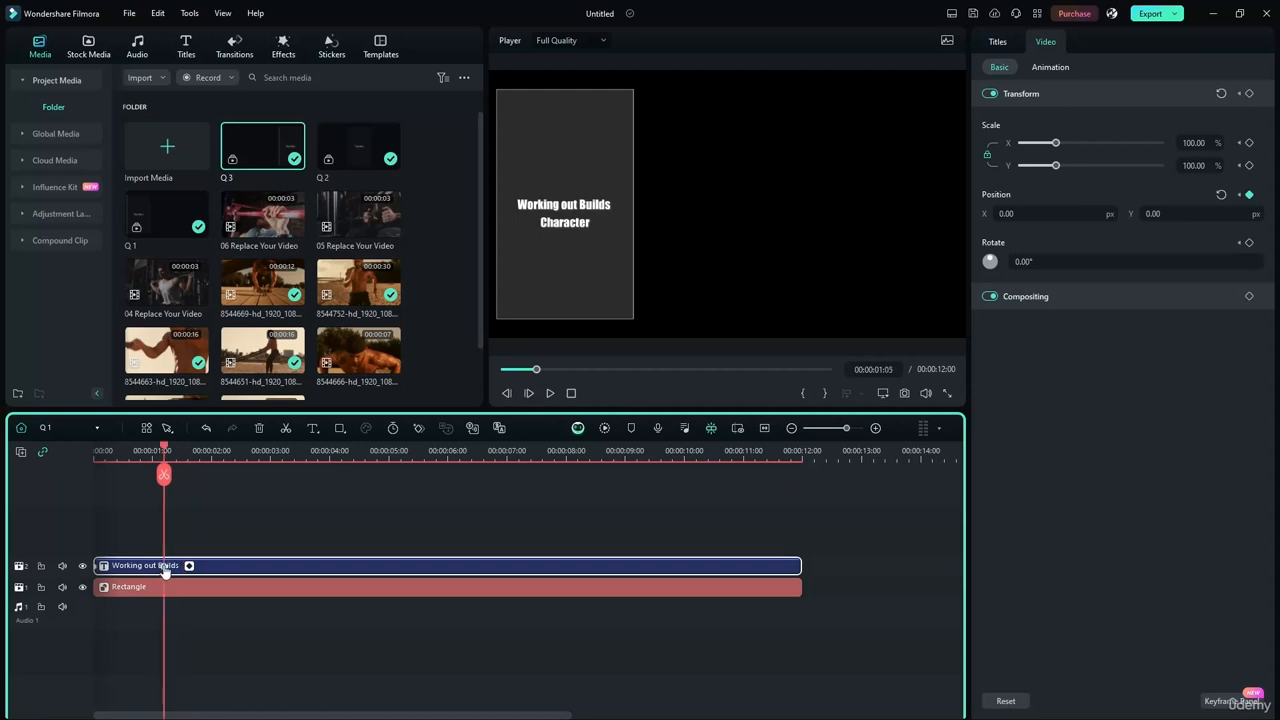
{"action": "left_click", "coordinate": [159, 566]}
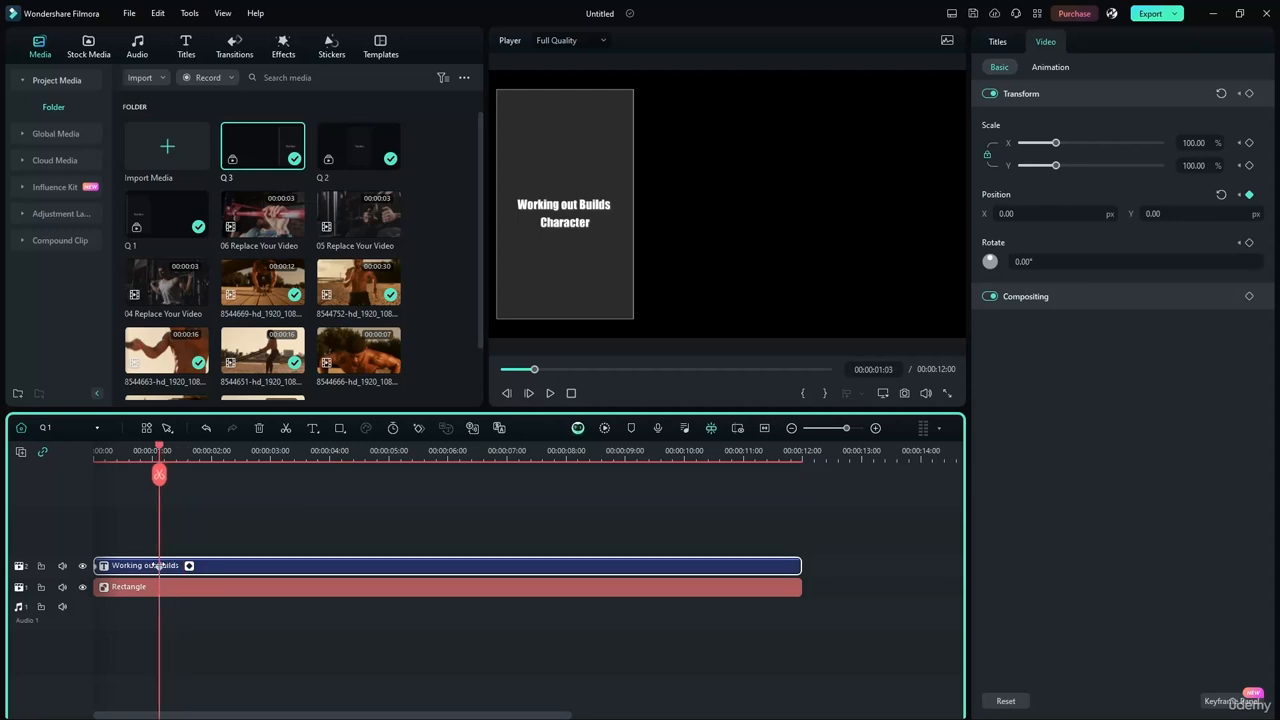
{"action": "left_click", "coordinate": [152, 566]}
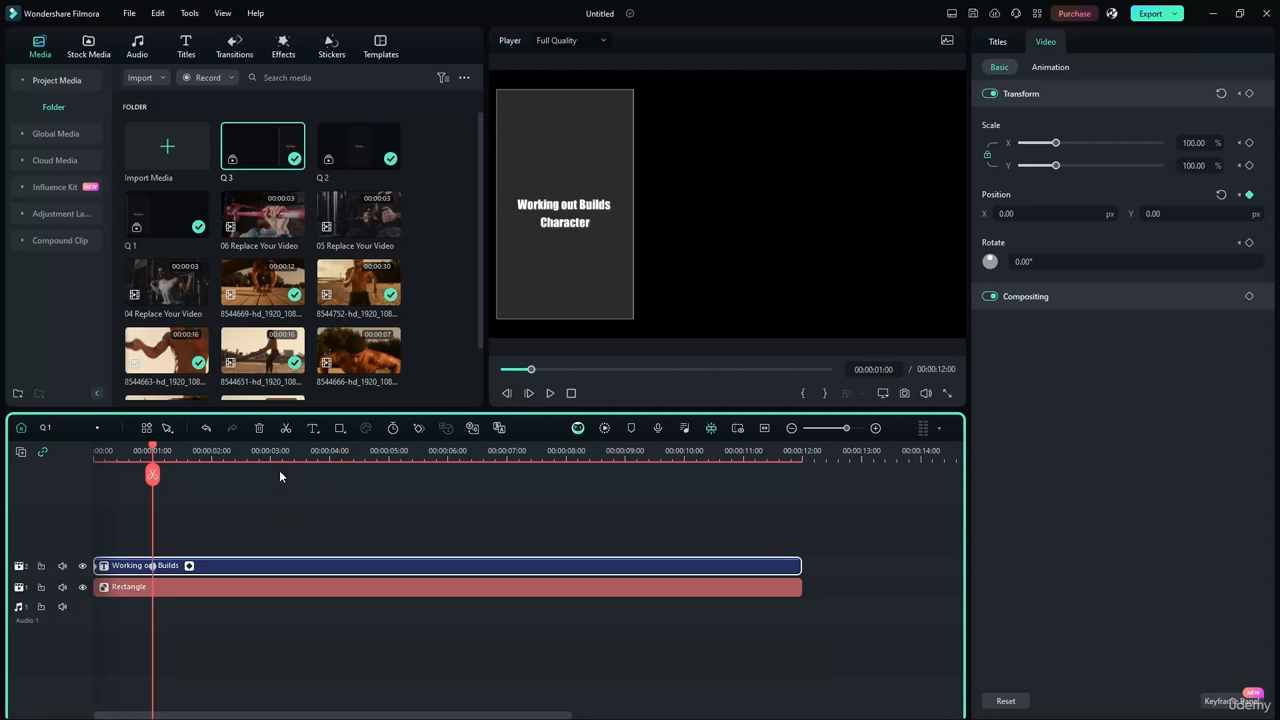
Replay Q 1 from the beginning to check the shortened title animation.
{"action": "left_click_drag", "start_coordinate": [168, 451], "coordinate": [97, 452]}
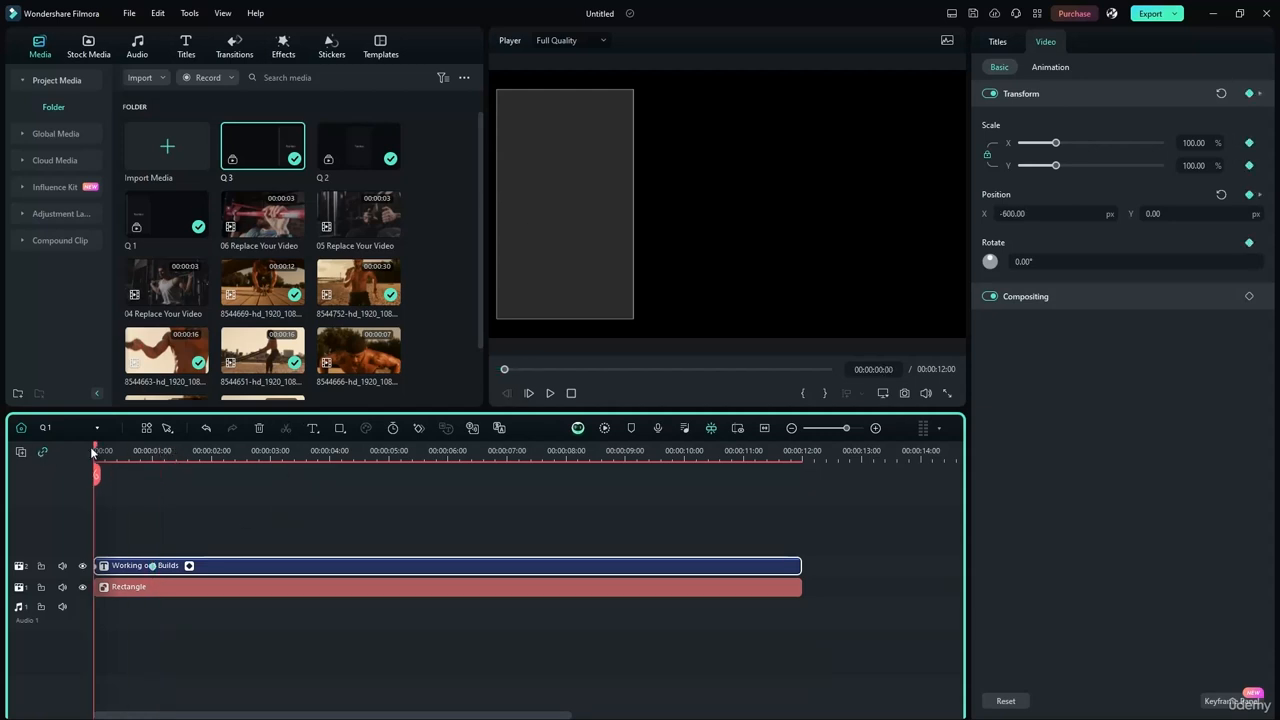
{"action": "left_click", "coordinate": [549, 393]}
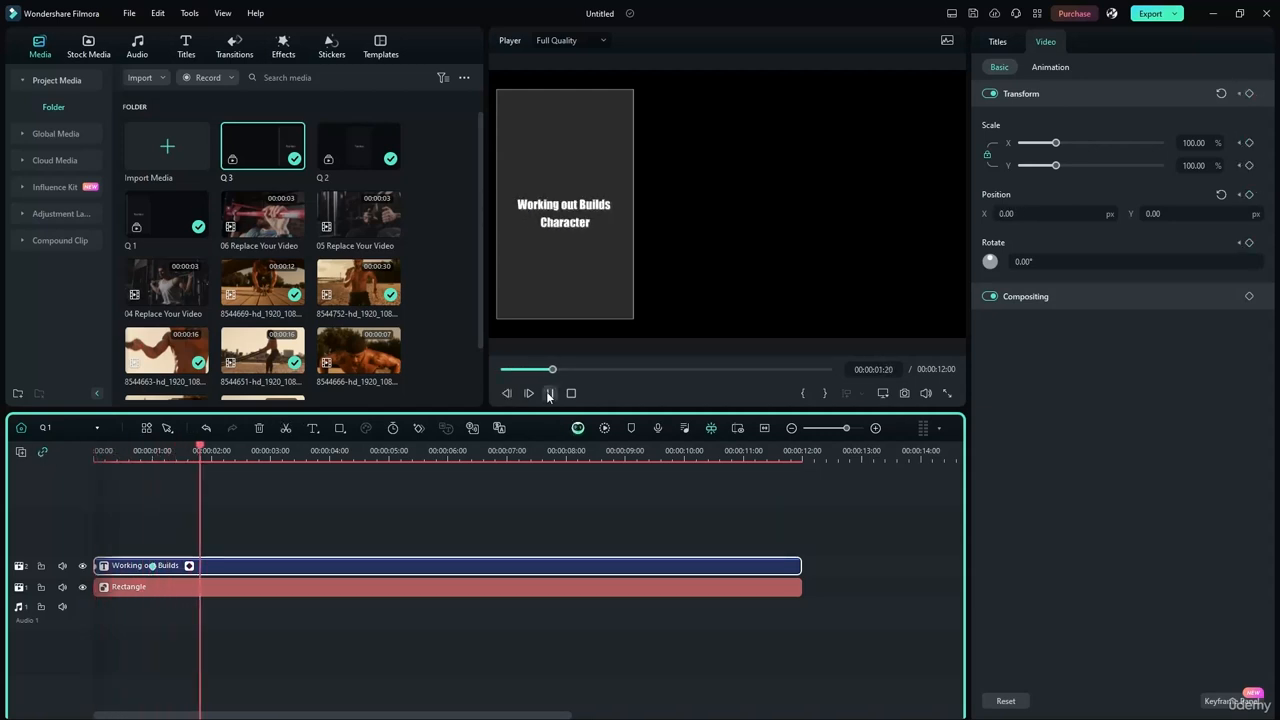
{"action": "left_click", "coordinate": [549, 393]}
Move the Rectangle shape out of the frame at the start of Q 1 by setting its Y position to -1100 px.
{"action": "left_click_drag", "start_coordinate": [205, 449], "coordinate": [66, 454]}
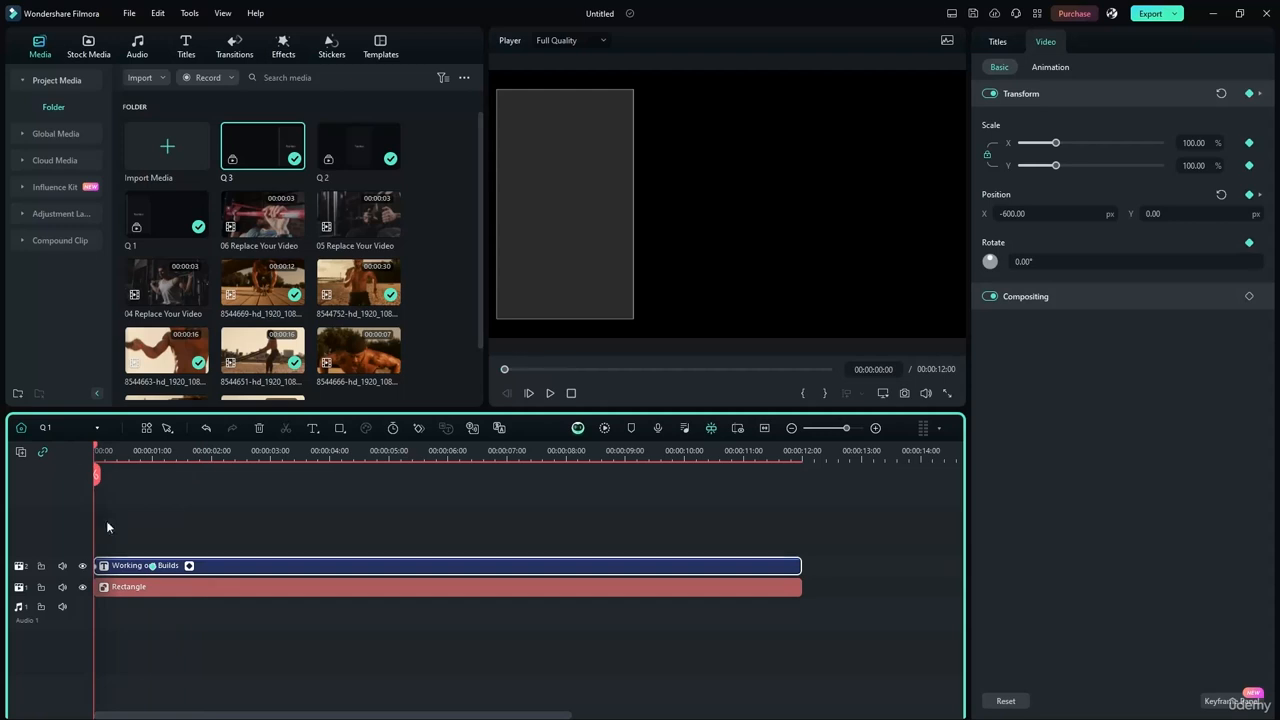
{"action": "left_click", "coordinate": [115, 592]}
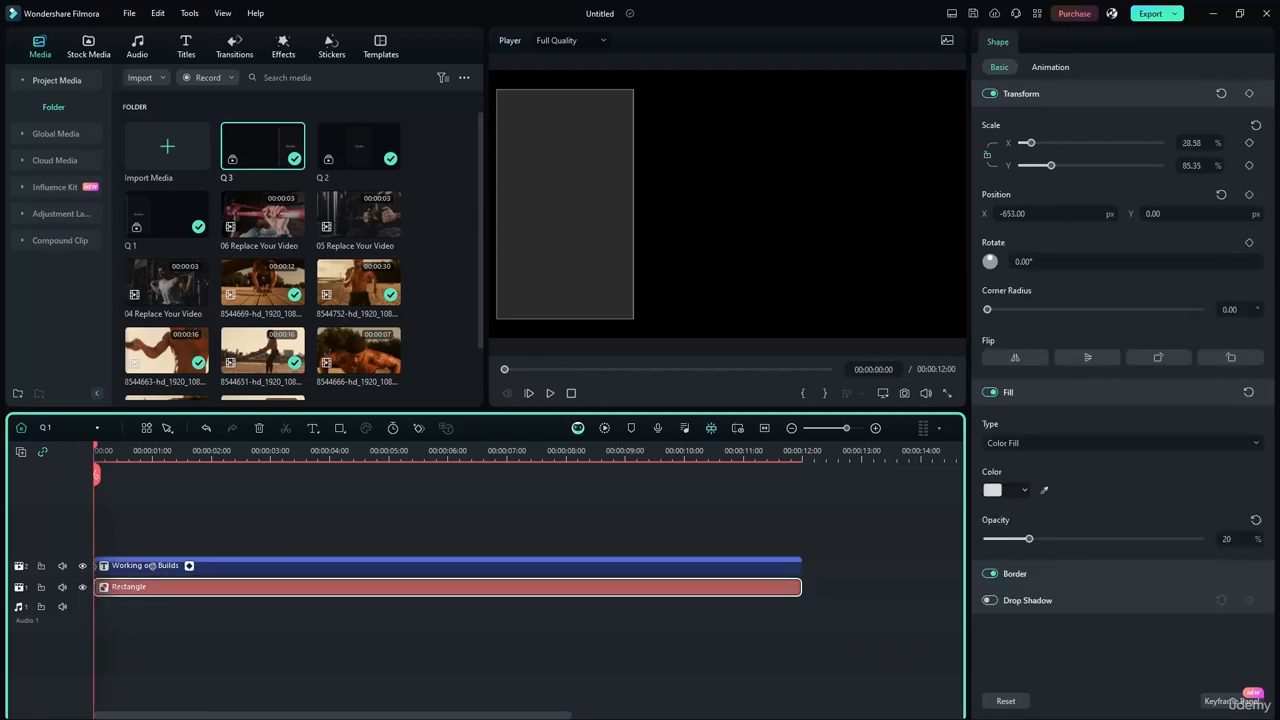
{"action": "left_click_drag", "start_coordinate": [1168, 210], "coordinate": [1034, 210]}
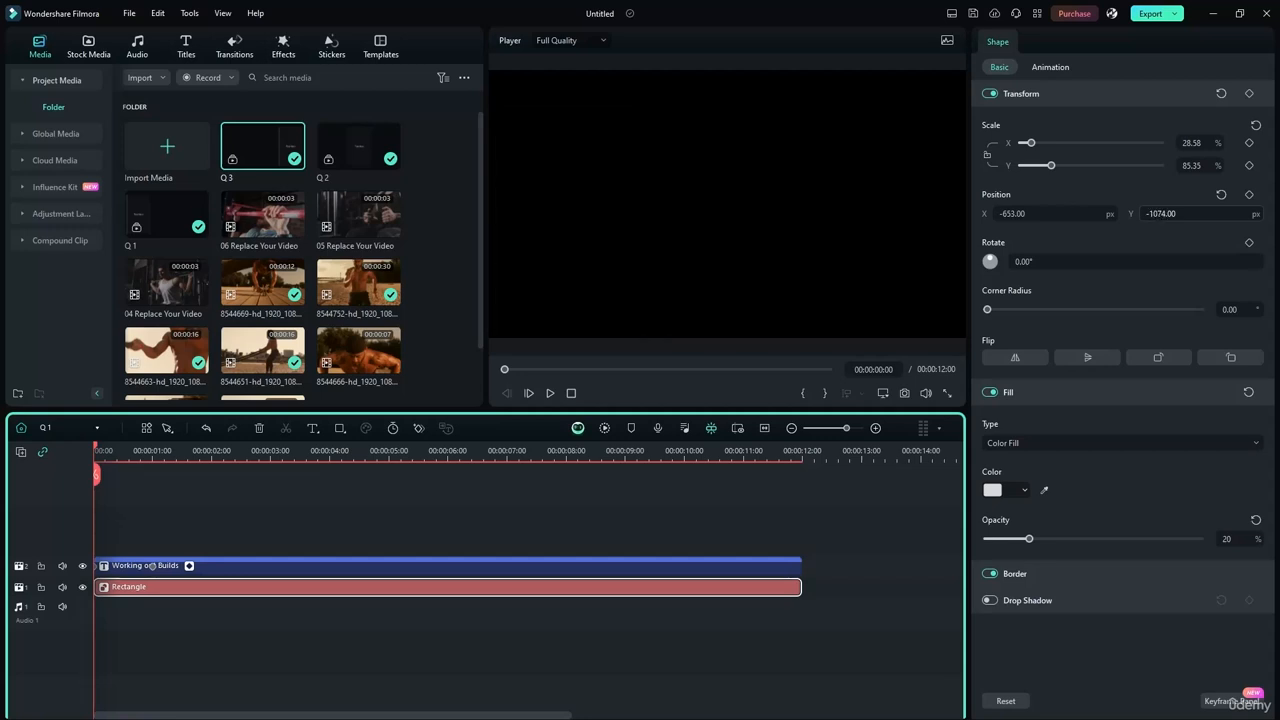
{"action": "left_click", "coordinate": [1184, 213]}
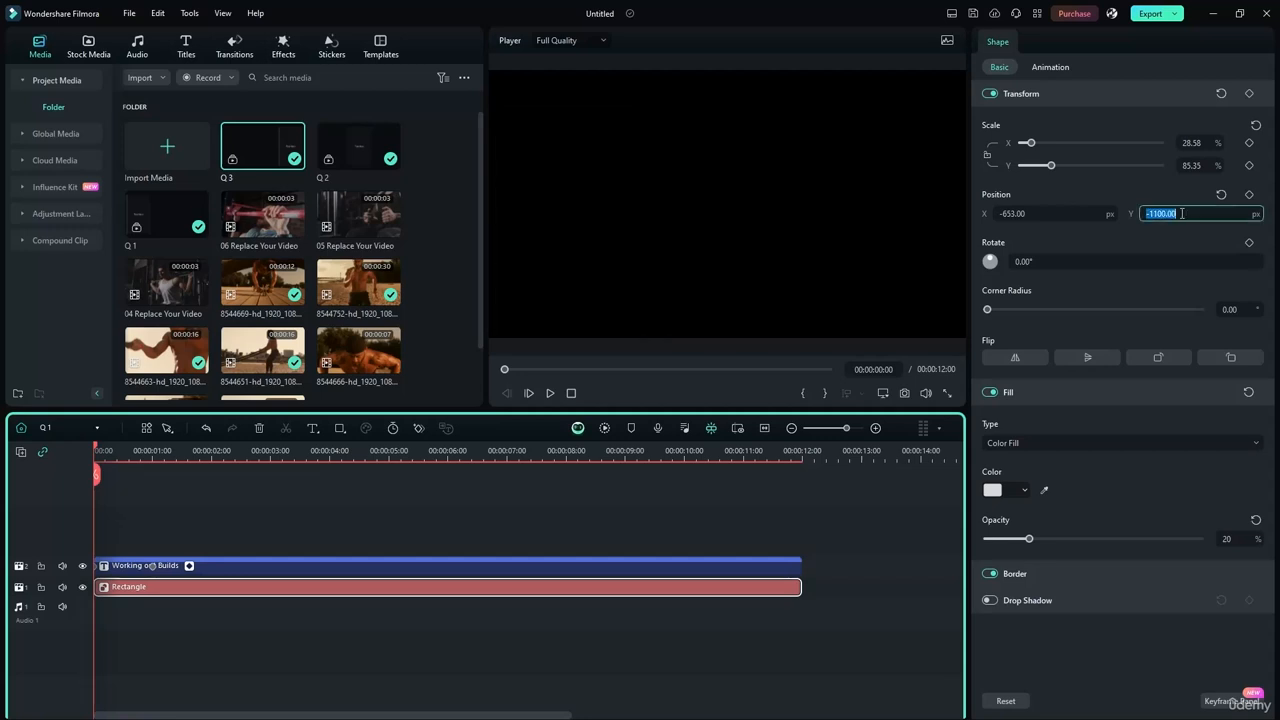
Try to animate the Rectangle's vertical position in Q 1 with Y at -1100 px at the start and 0 px at 00:00:01:00.
{"action": "type", "text": "-1"}
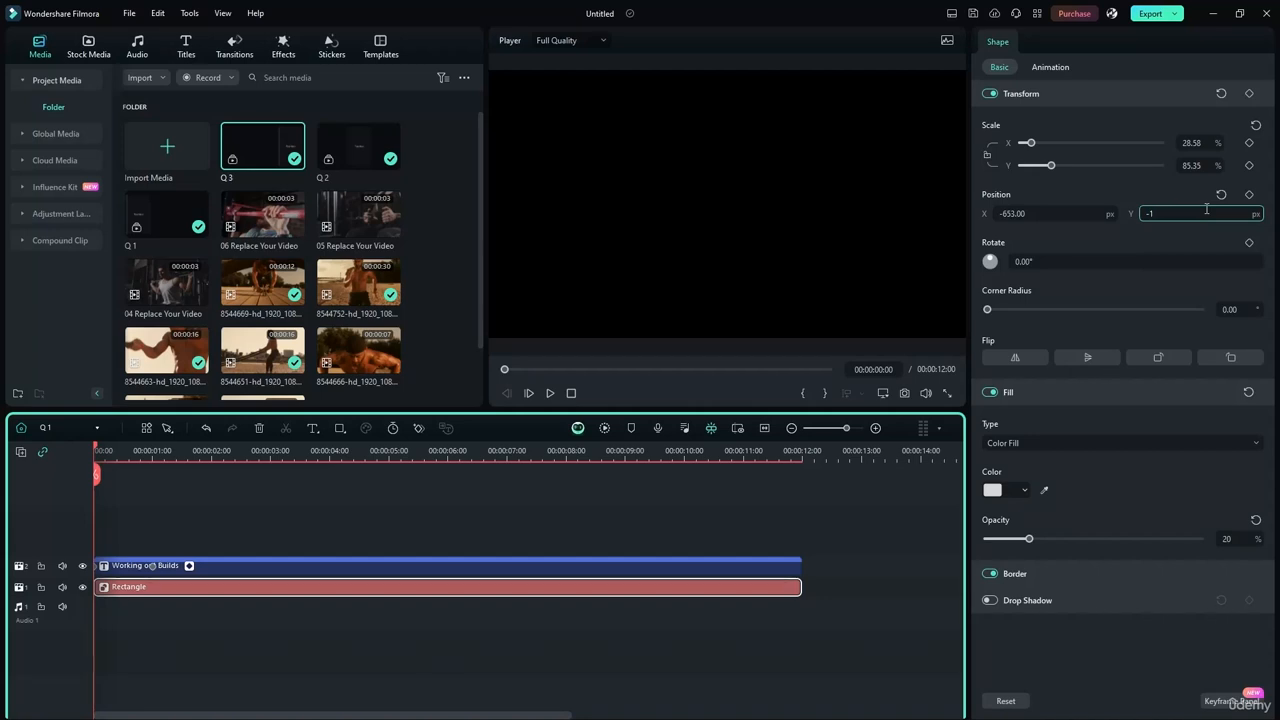
{"action": "type", "text": "100"}
{"action": "key", "text": "Return"}
{"action": "left_click_drag", "start_coordinate": [96, 450], "coordinate": [154, 449]}
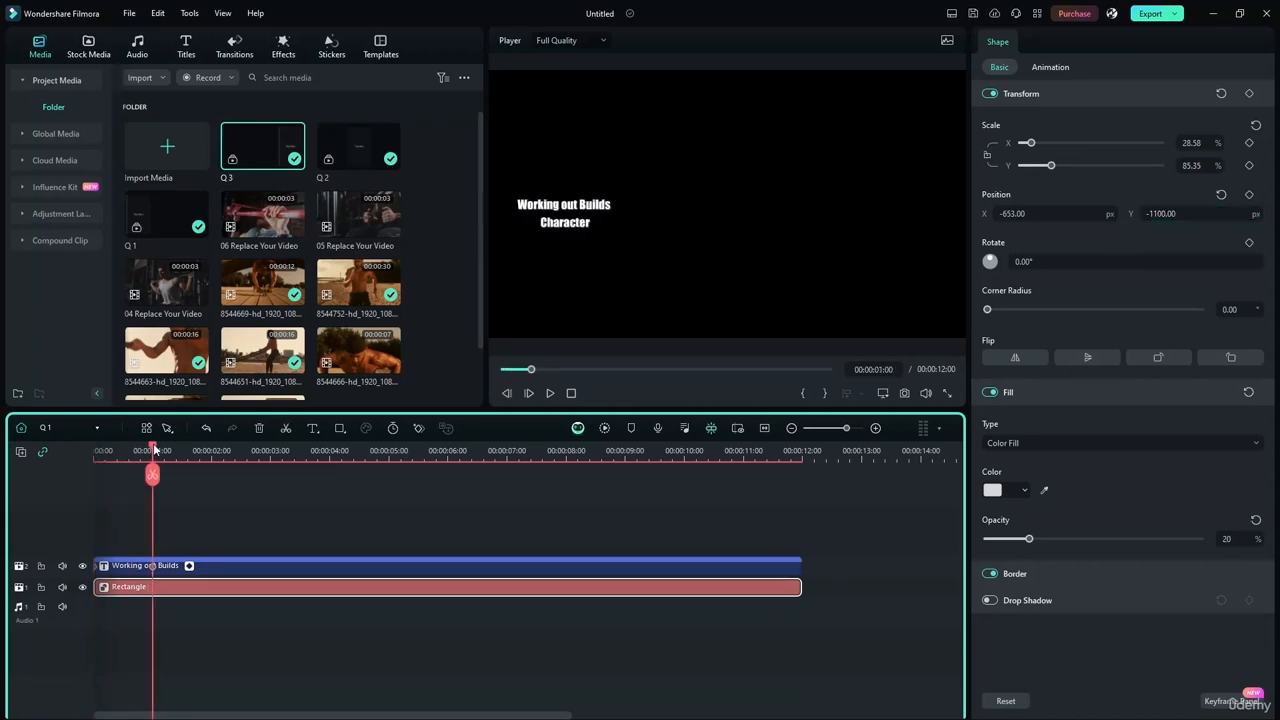
{"action": "left_click", "coordinate": [1188, 212]}
{"action": "type", "text": "0"}
{"action": "key", "text": "Return"}
Add a Position keyframe to the Rectangle at the start of Q 1 with Y set to -1100 px.
{"action": "left_click_drag", "start_coordinate": [153, 452], "coordinate": [3, 451]}
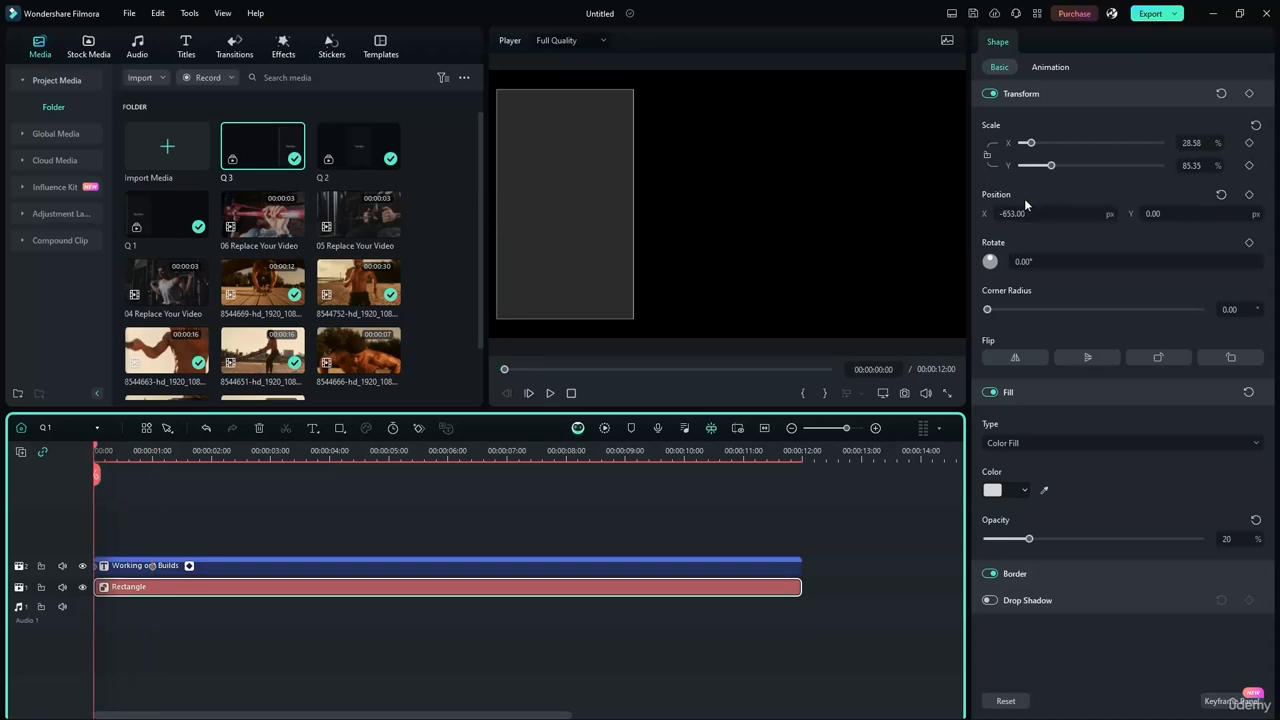
{"action": "left_click", "coordinate": [1249, 195]}
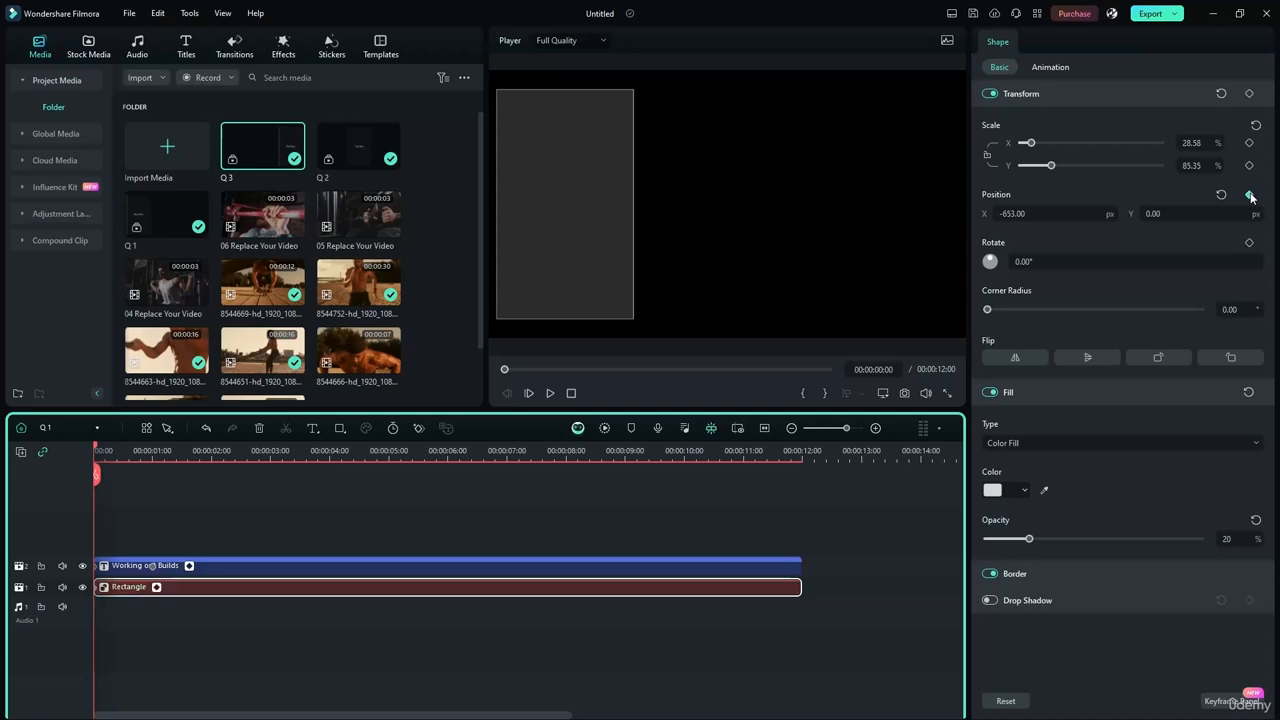
{"action": "left_click", "coordinate": [1180, 209]}
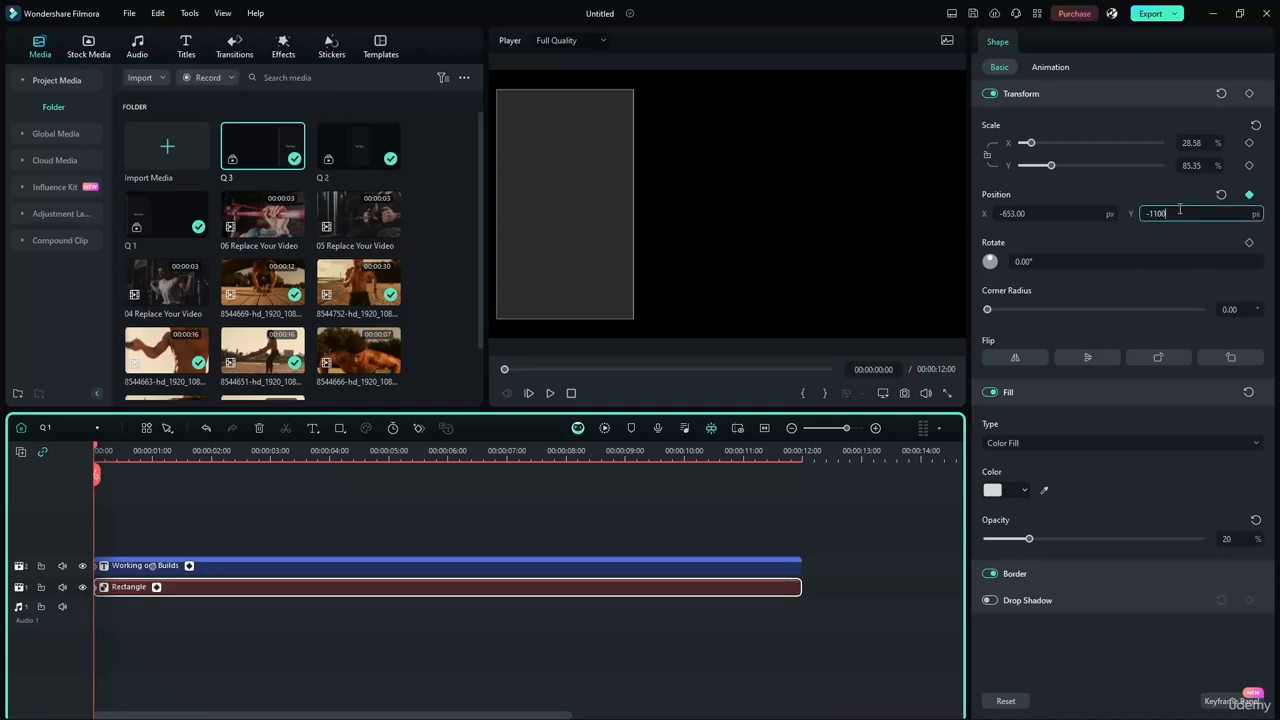
{"action": "type", "text": "-1100"}
{"action": "key", "text": "Return"}
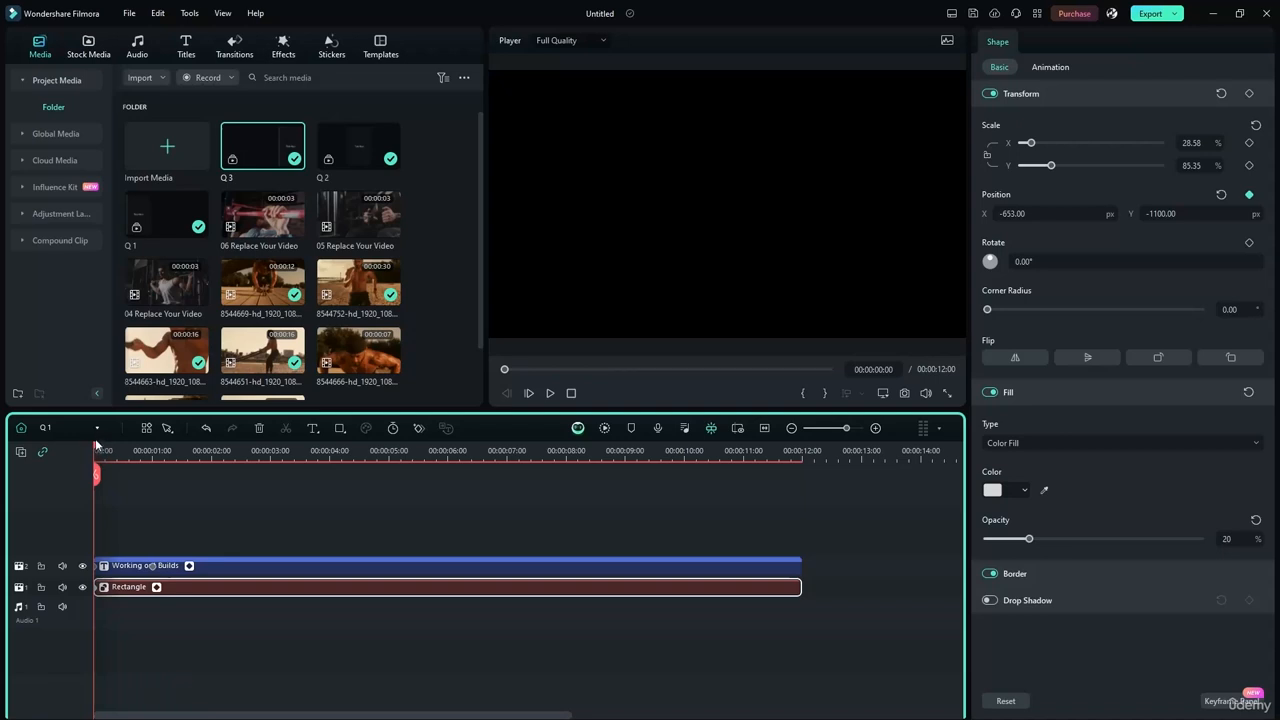
Set the Rectangle's Y position to 0 px at 00:00:01:00 so it moves into the frame.
{"action": "left_click_drag", "start_coordinate": [96, 445], "coordinate": [153, 455]}
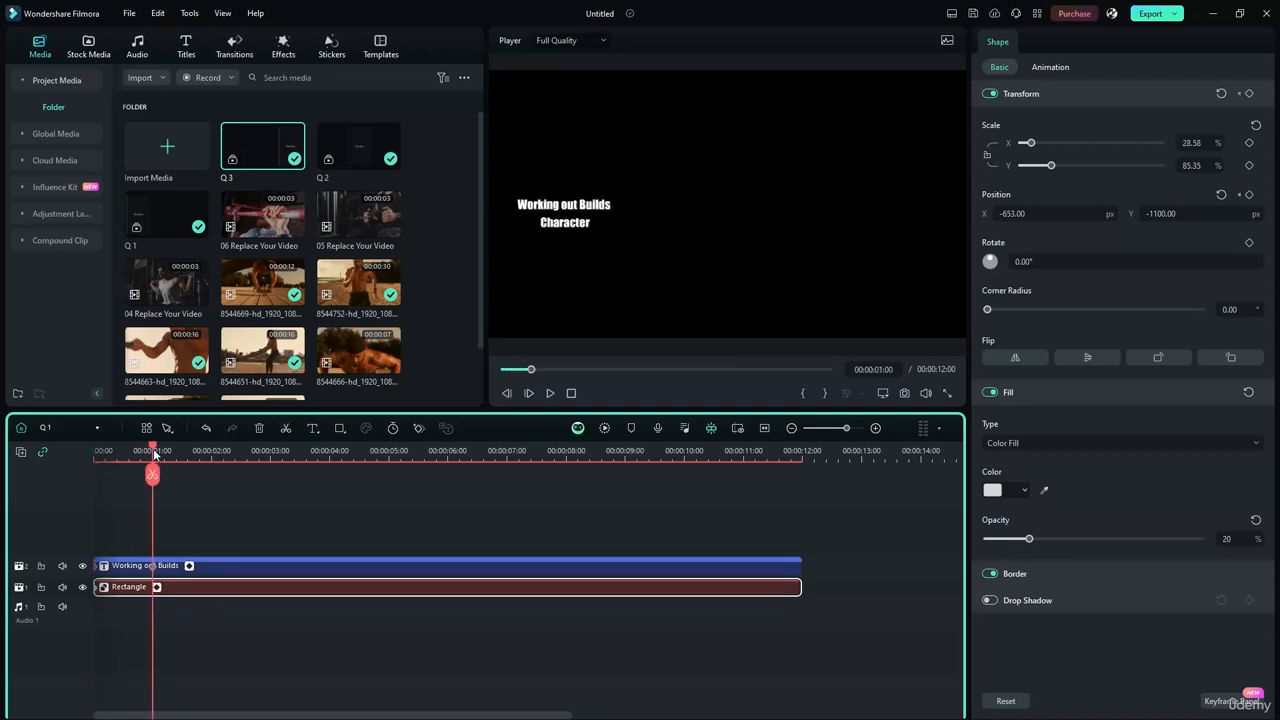
{"action": "left_click", "coordinate": [1195, 215]}
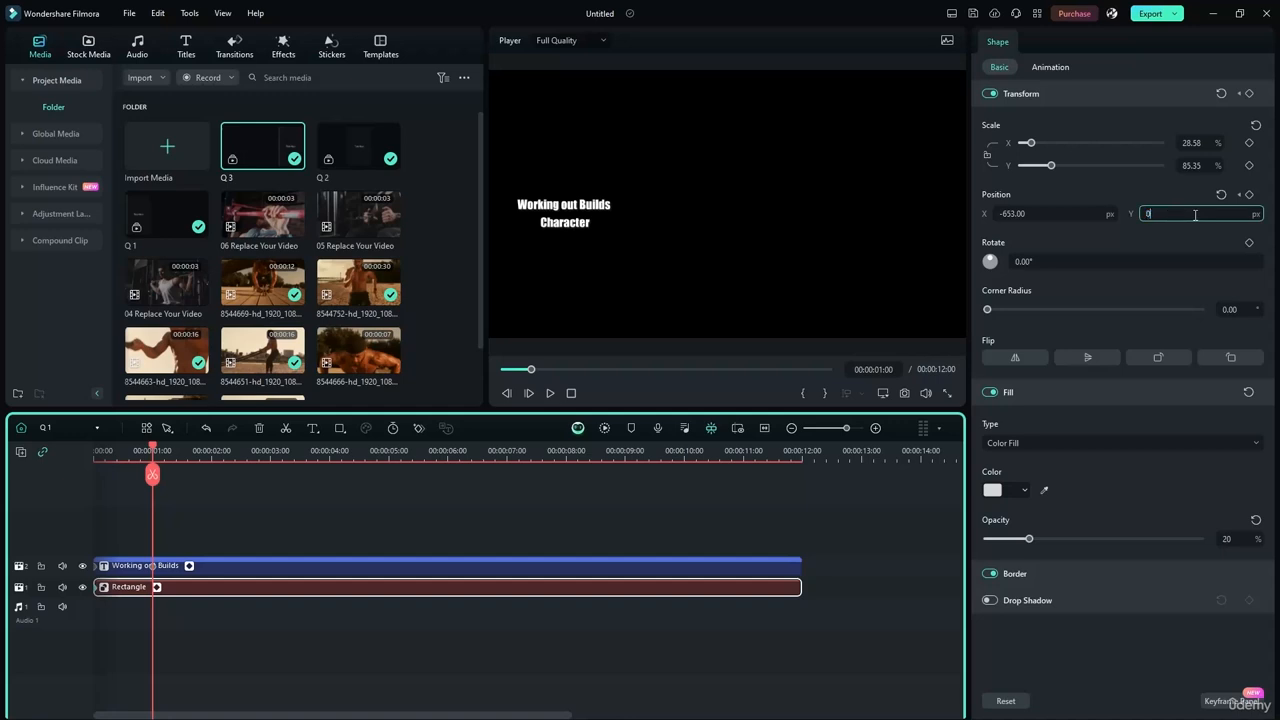
{"action": "type", "text": "0"}
{"action": "key", "text": "Return"}
Play Q 1 from its start to check the rectangle and title animations together.
{"action": "key", "text": "Home"}
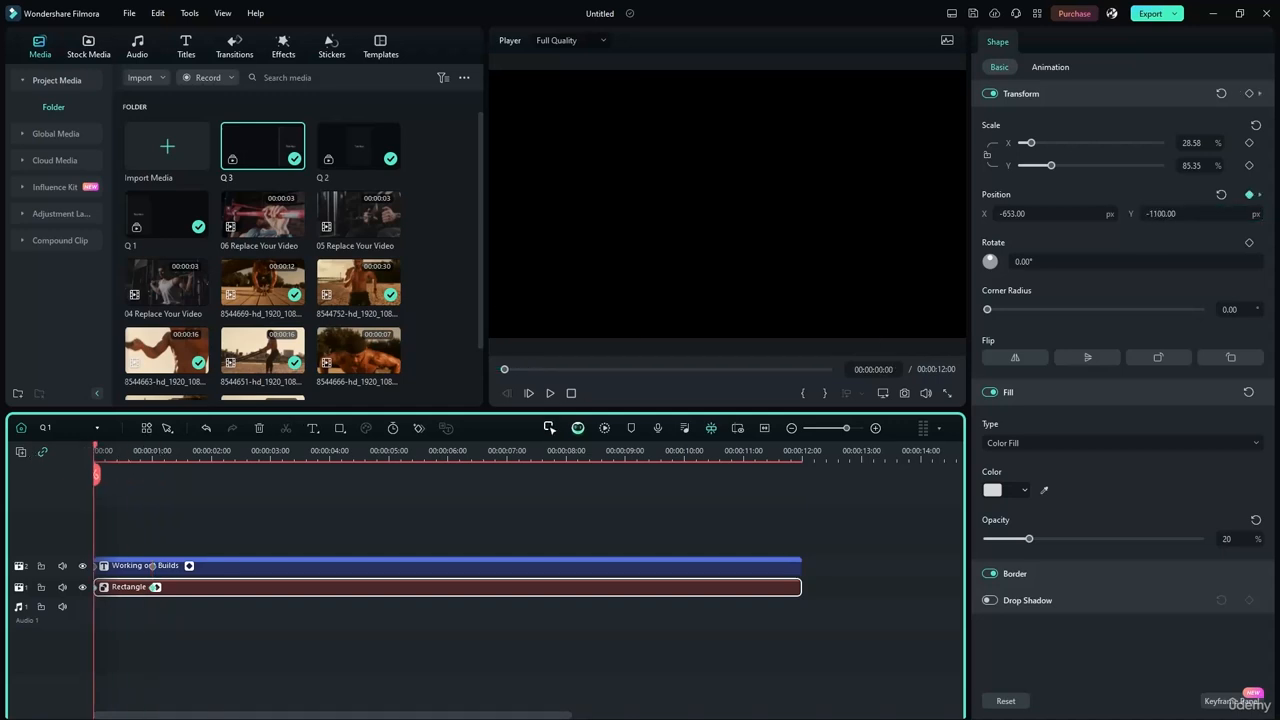
{"action": "left_click", "coordinate": [553, 397]}
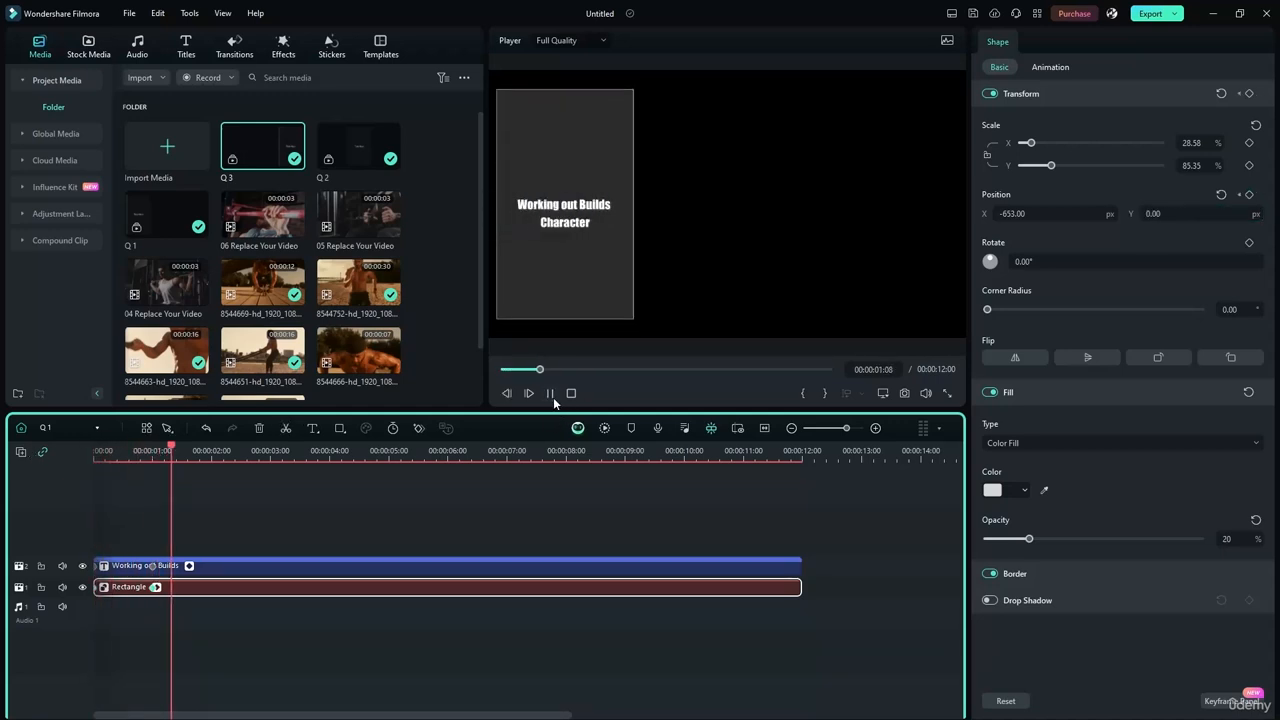
{"action": "left_click", "coordinate": [553, 397]}
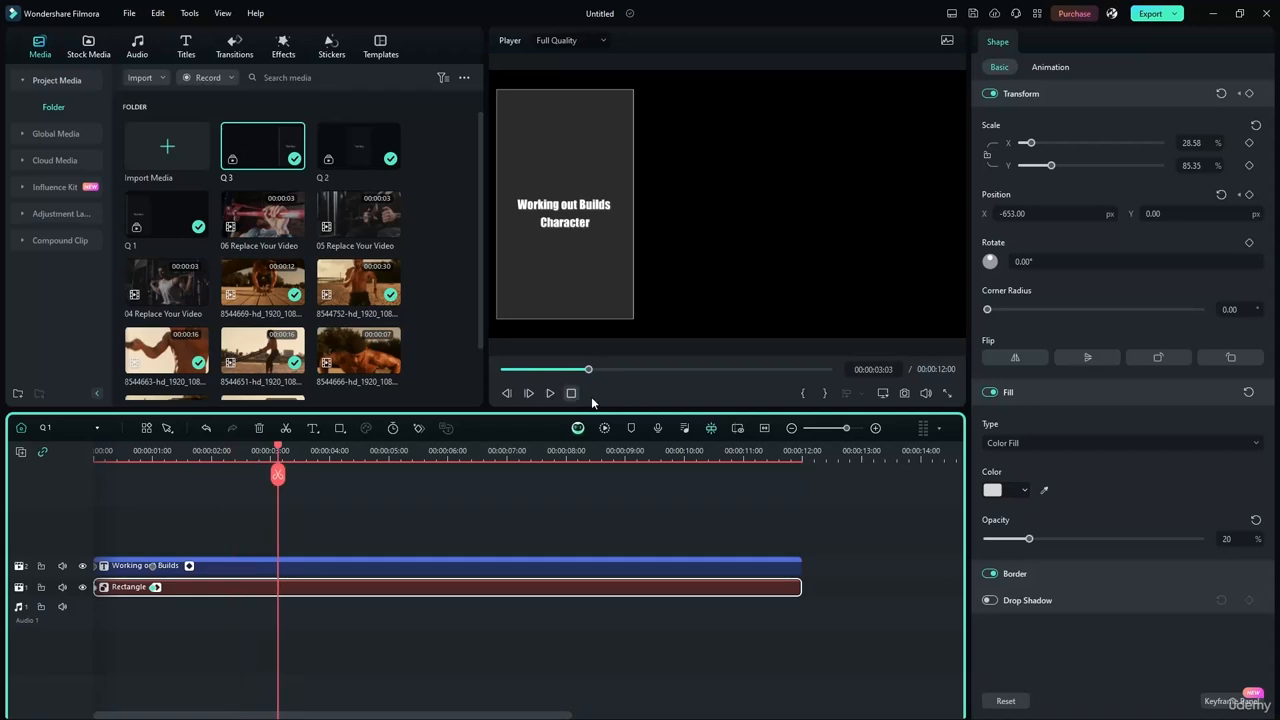
Return to the Main Timeline and place the playhead at the start of the first Q 1 clip, around 00:00:06:01.
{"action": "left_click", "coordinate": [100, 428]}
{"action": "left_click", "coordinate": [64, 445]}
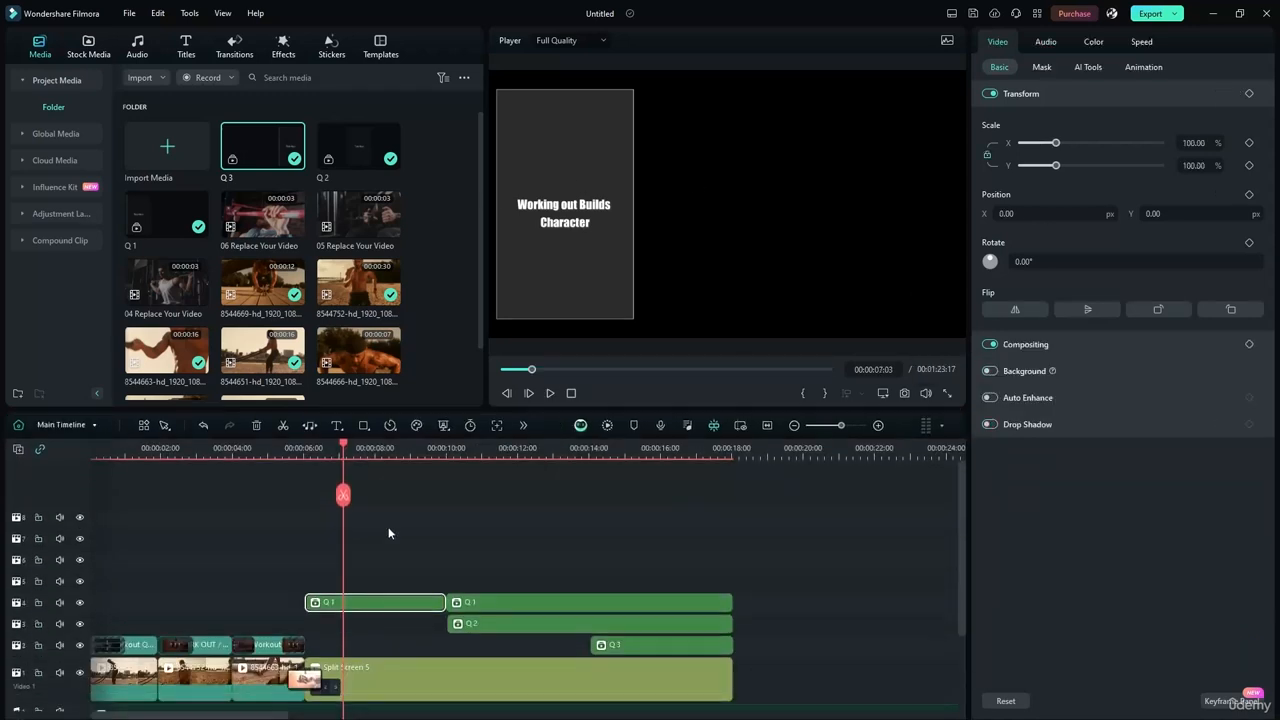
{"action": "left_click_drag", "start_coordinate": [342, 451], "coordinate": [305, 449]}
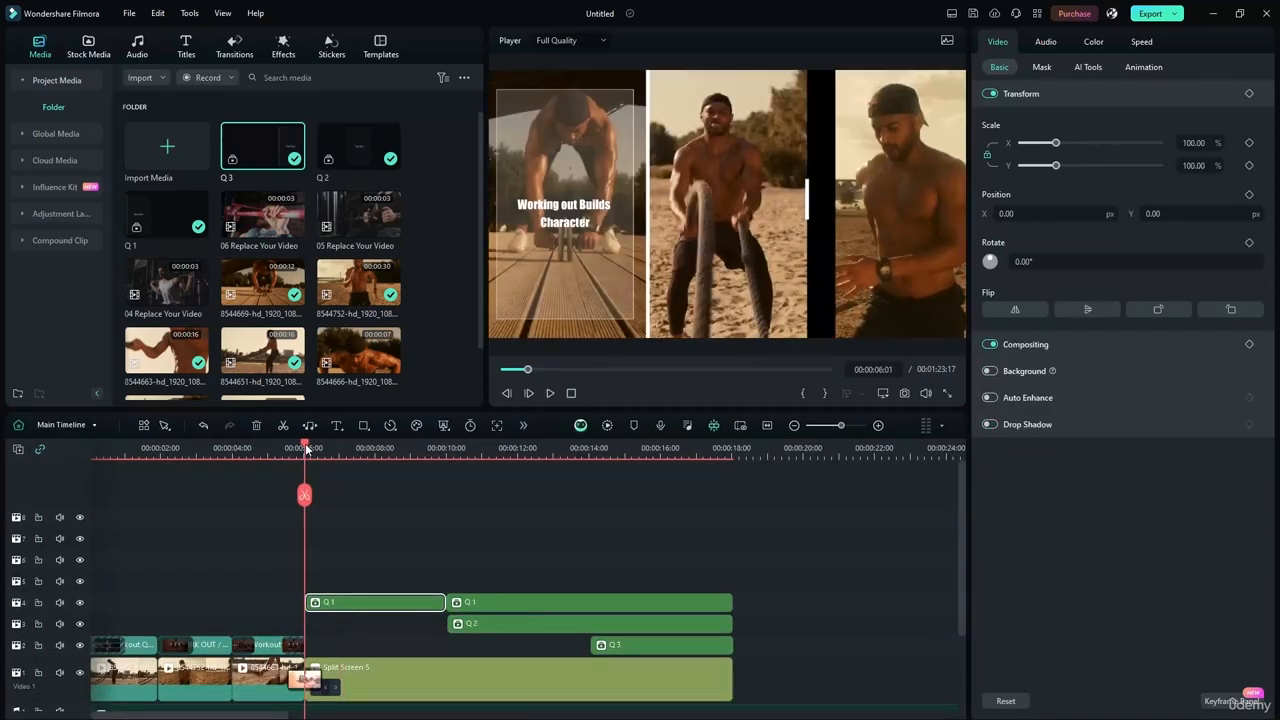
Preview the split-screen section from about 00:00:06:00 and return the playhead to 00:00:07:20 within the first Q 1 clip.
{"action": "left_click", "coordinate": [548, 394]}
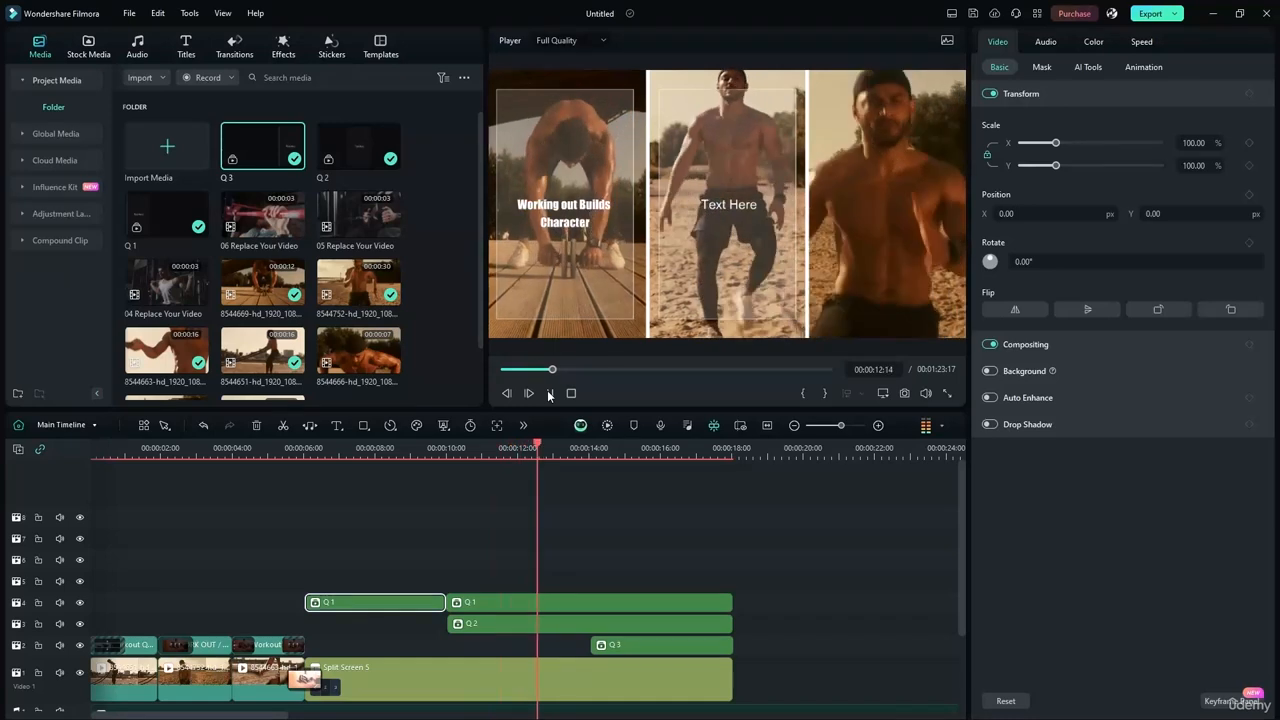
{"action": "key", "text": "space"}
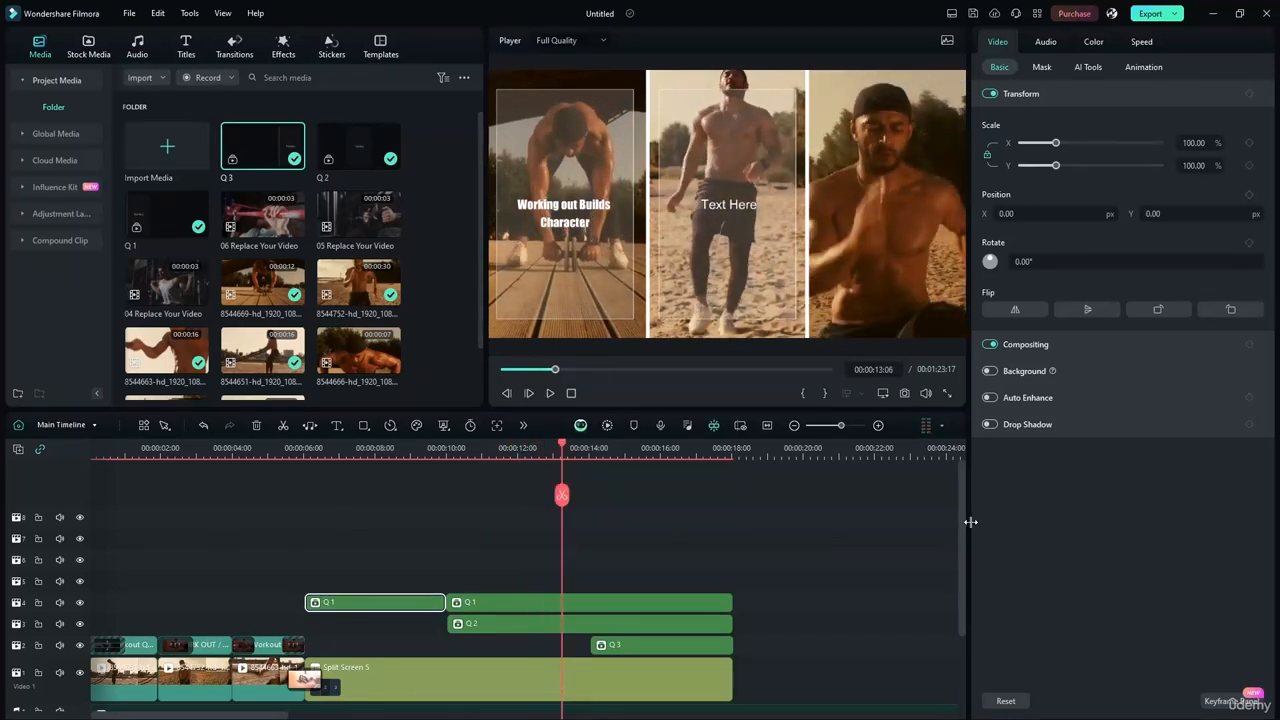
{"action": "left_click_drag", "start_coordinate": [964, 520], "coordinate": [960, 568]}
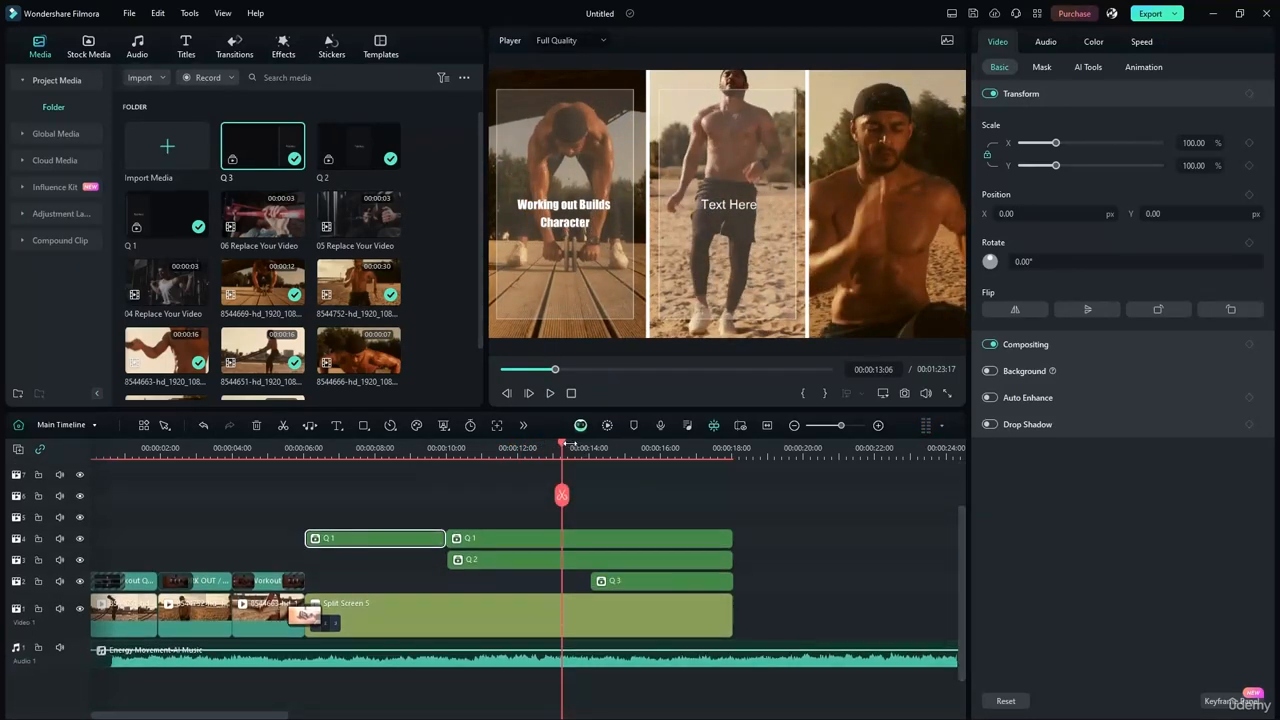
{"action": "left_click_drag", "start_coordinate": [570, 446], "coordinate": [368, 447]}
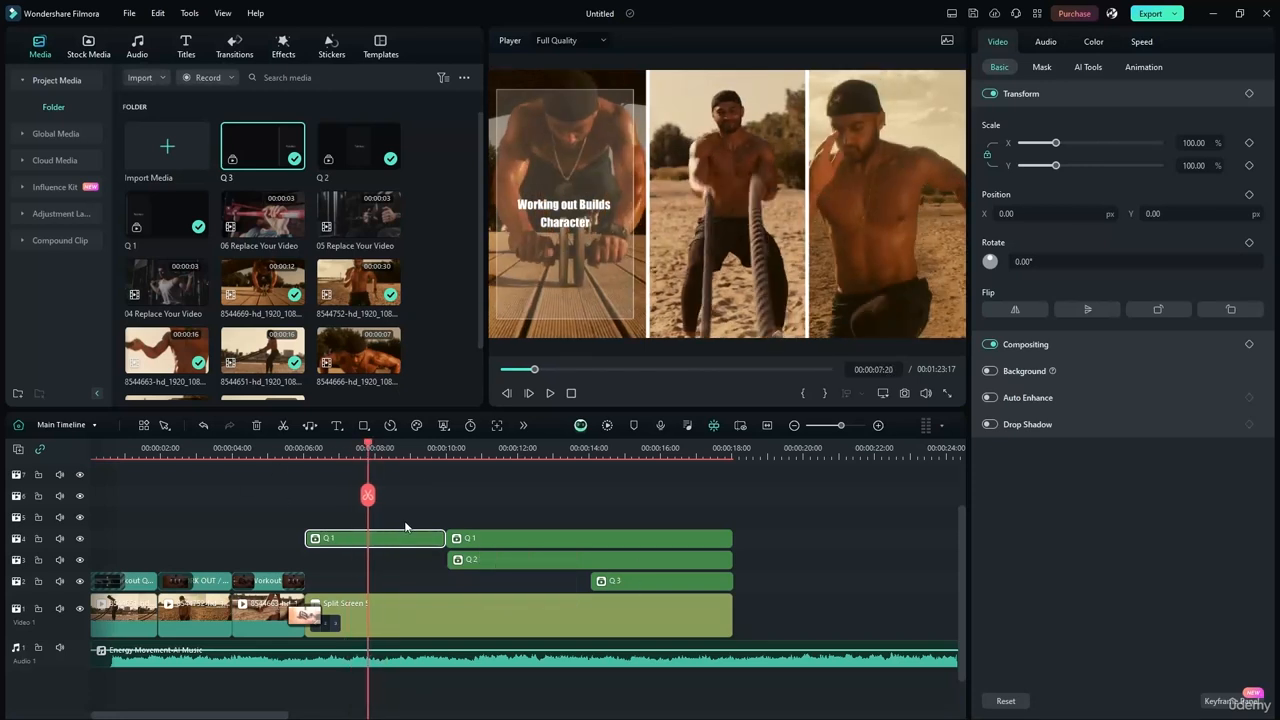
{"action": "left_click_drag", "start_coordinate": [959, 556], "coordinate": [960, 570]}
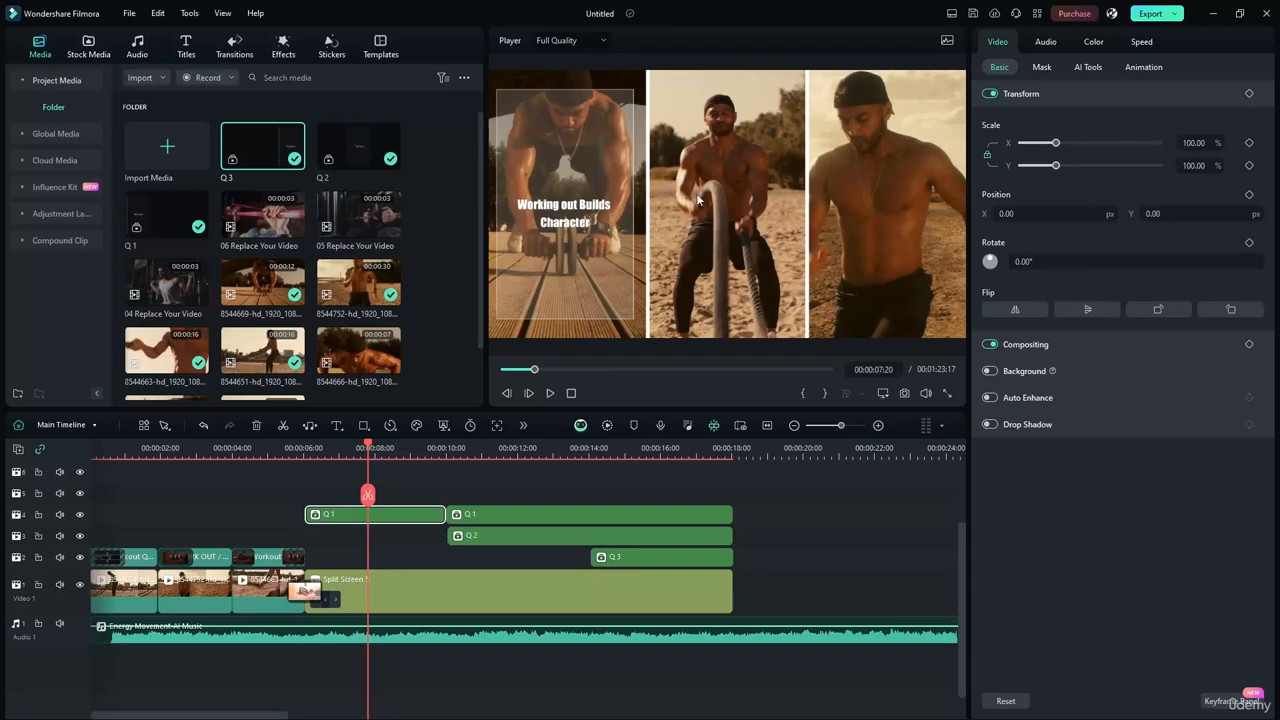
Generate a text-to-speech voiceover for the "Working out Builds Character" title inside the Q 1 compound clip, using the adult, pleasant Narration voice.
{"action": "left_click", "coordinate": [549, 222]}
{"action": "double_click", "coordinate": [350, 516]}
{"action": "left_click", "coordinate": [753, 380]}
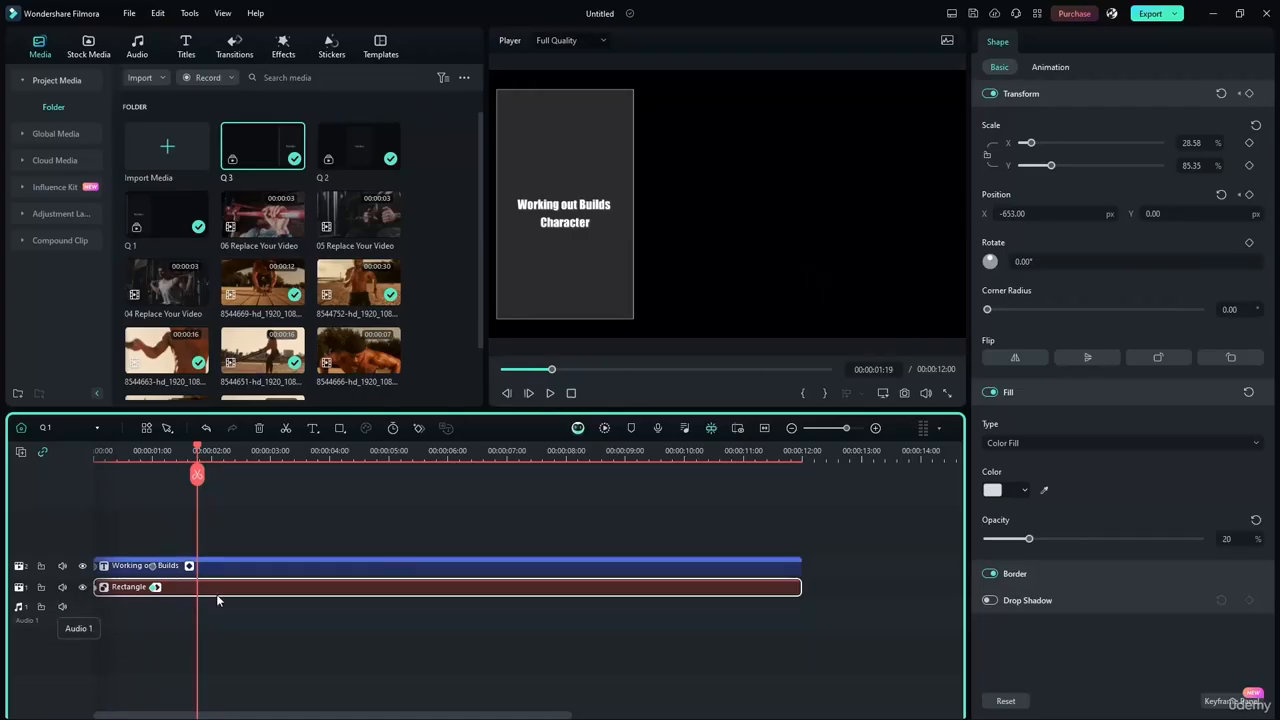
{"action": "left_click", "coordinate": [257, 569]}
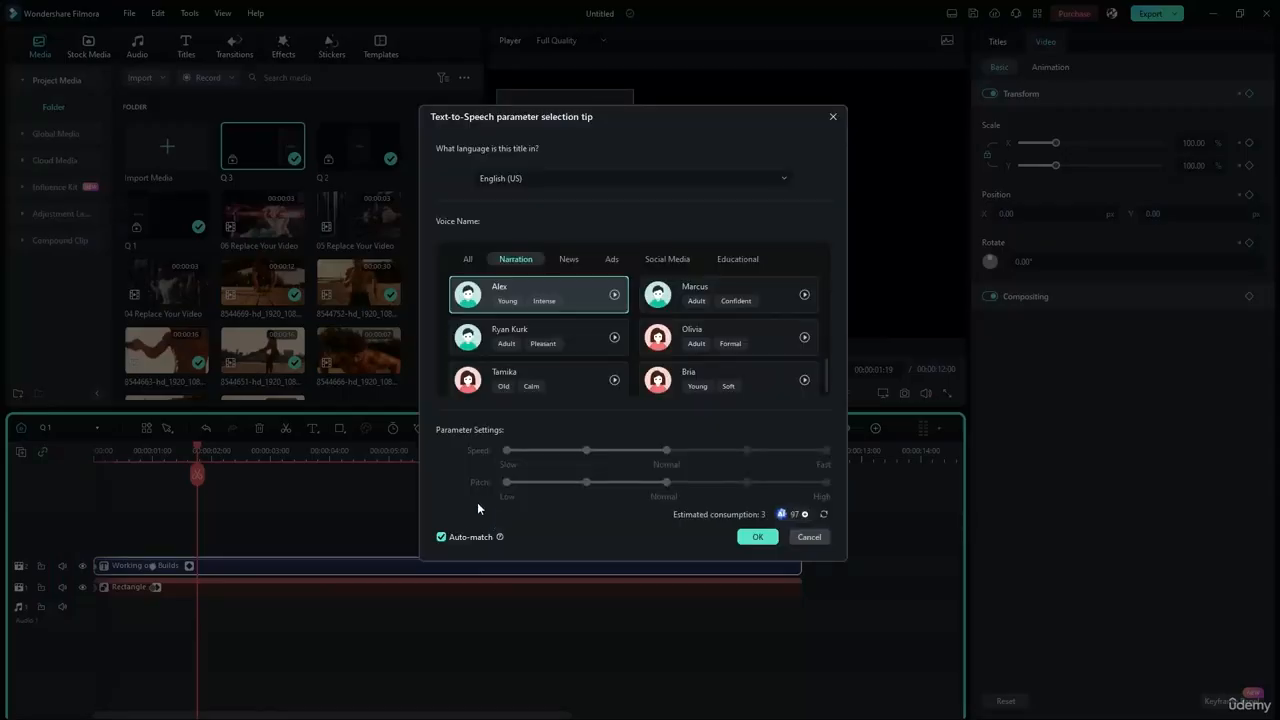
{"action": "left_click", "coordinate": [492, 329]}
{"action": "left_click", "coordinate": [765, 541]}
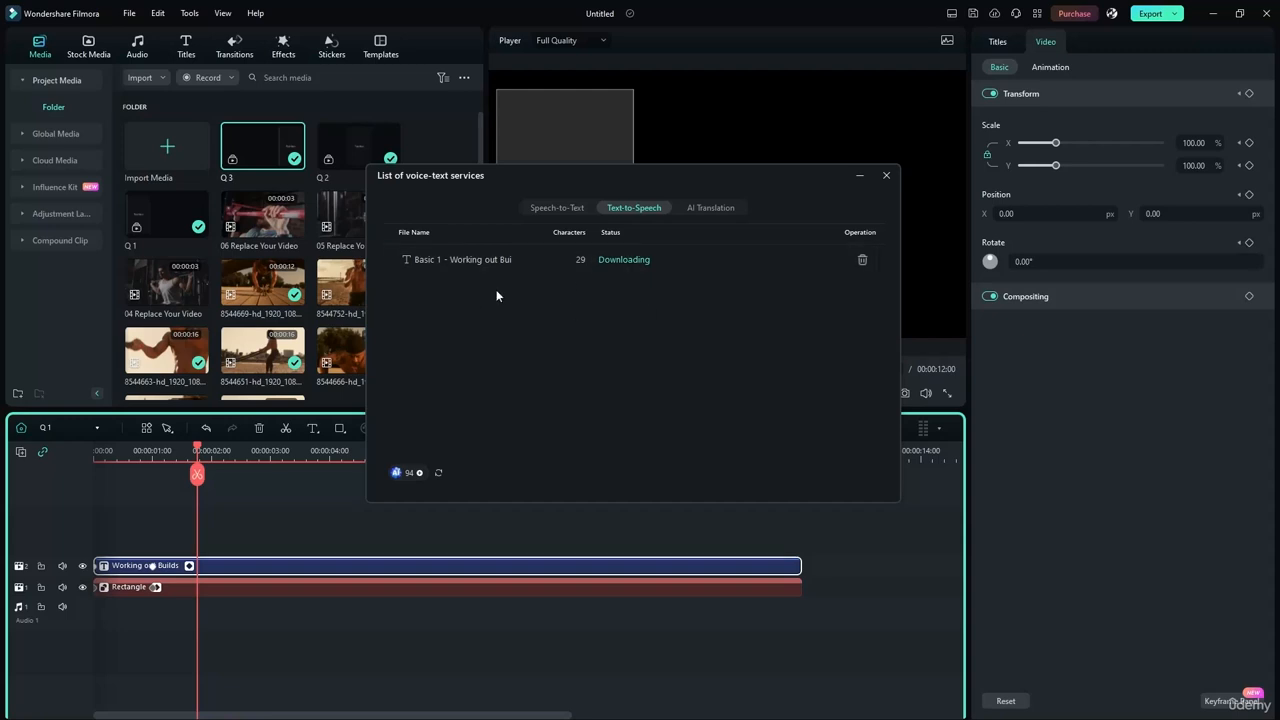
{"action": "left_click_drag", "start_coordinate": [611, 176], "coordinate": [570, 199]}
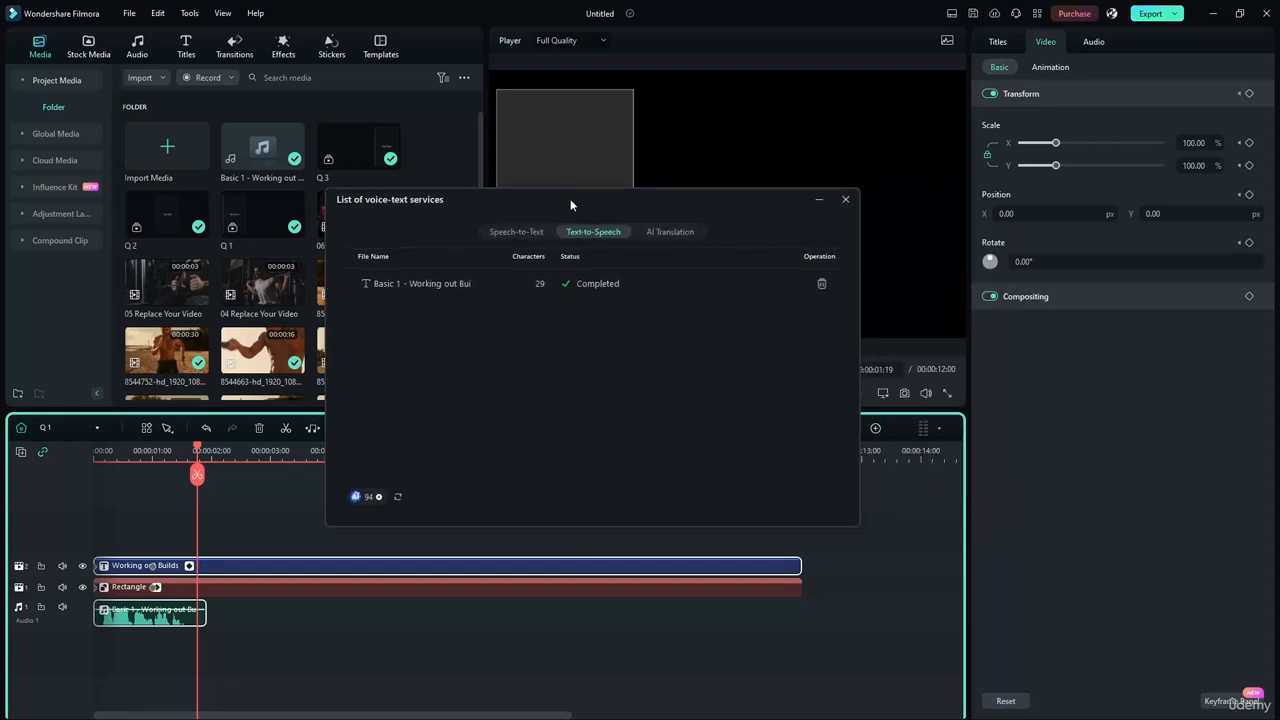
{"action": "left_click", "coordinate": [845, 201]}
Play the Q 1 compound clip from its start twice to check the generated voiceover and preview sound against the title animation.
{"action": "left_click_drag", "start_coordinate": [199, 450], "coordinate": [55, 458]}
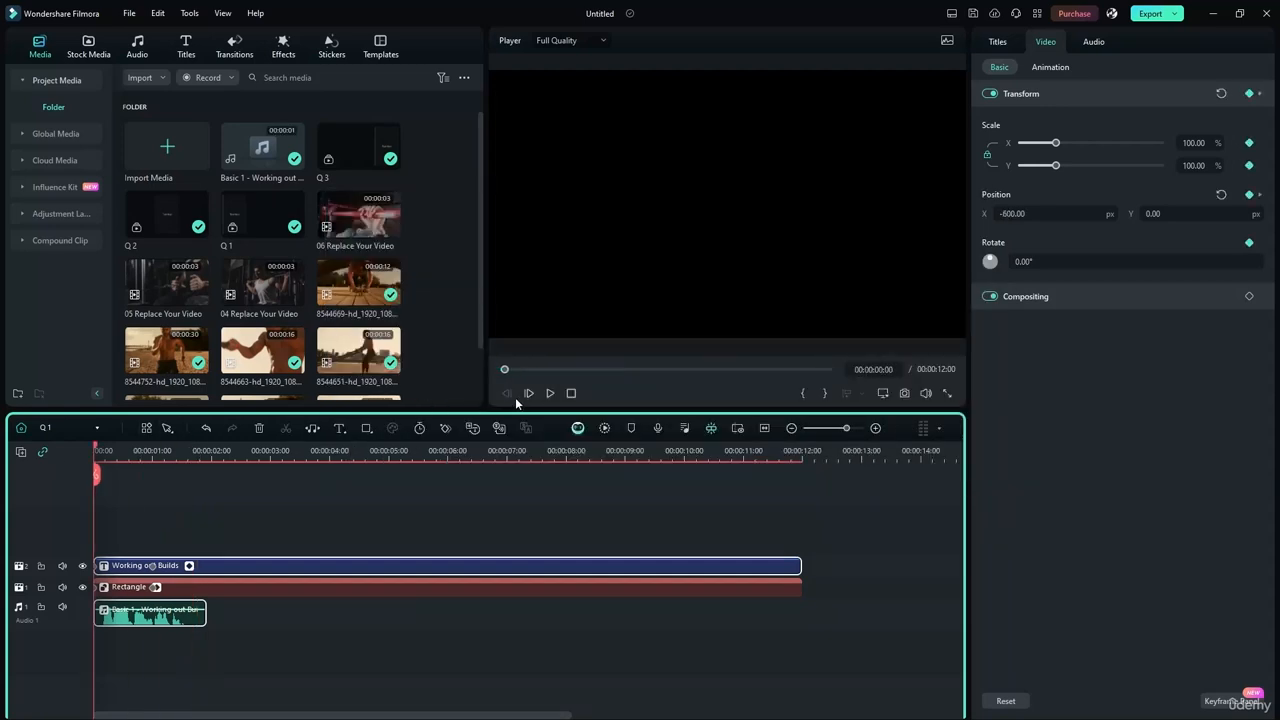
{"action": "left_click", "coordinate": [550, 393]}
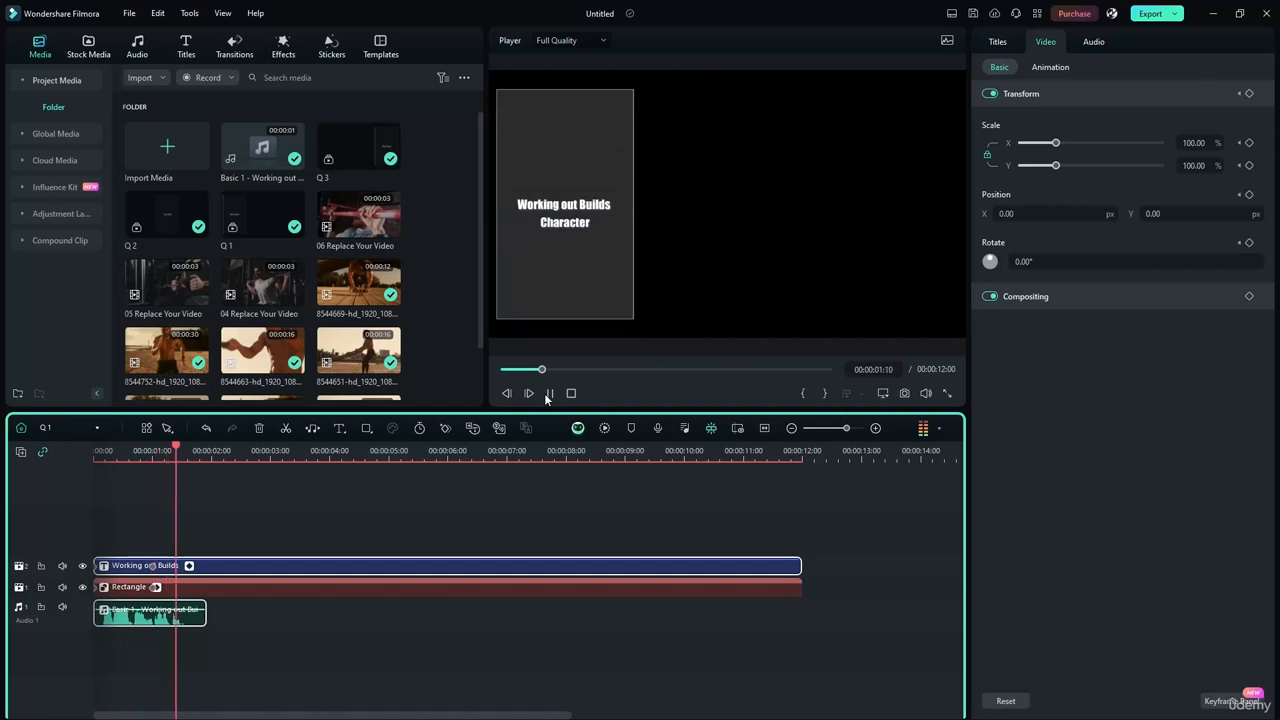
{"action": "left_click", "coordinate": [549, 393]}
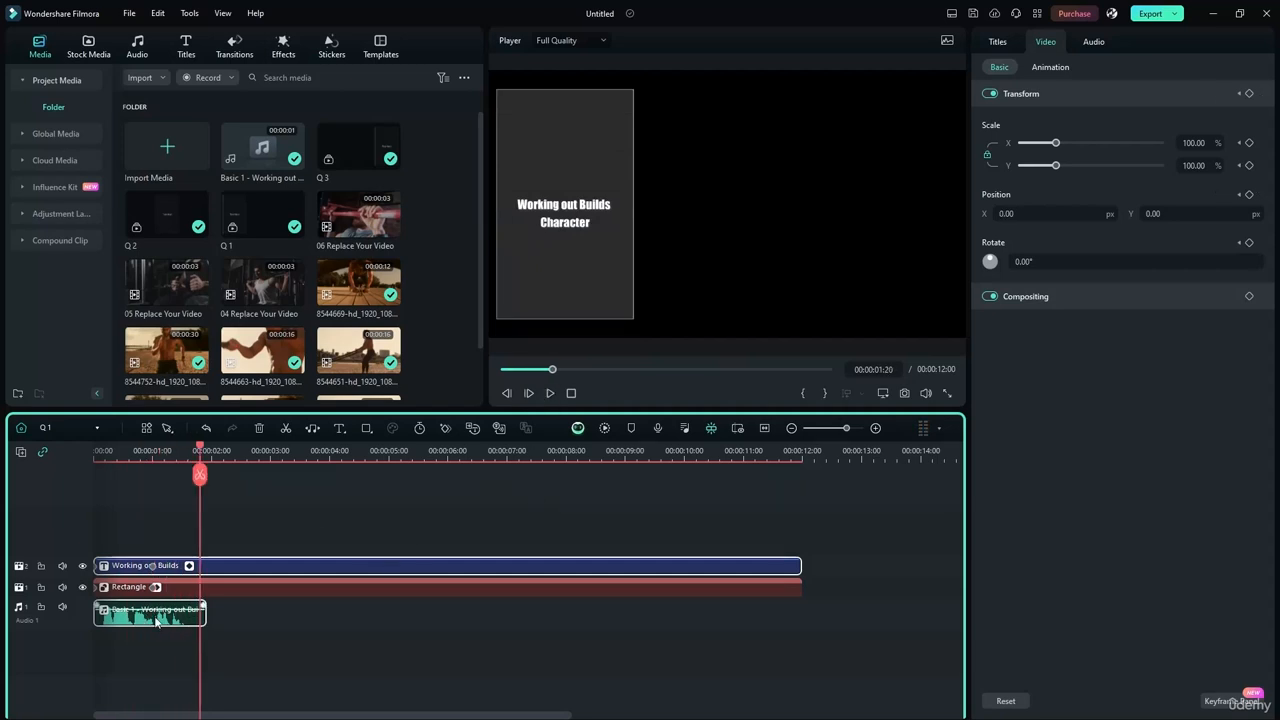
{"action": "left_click", "coordinate": [926, 396]}
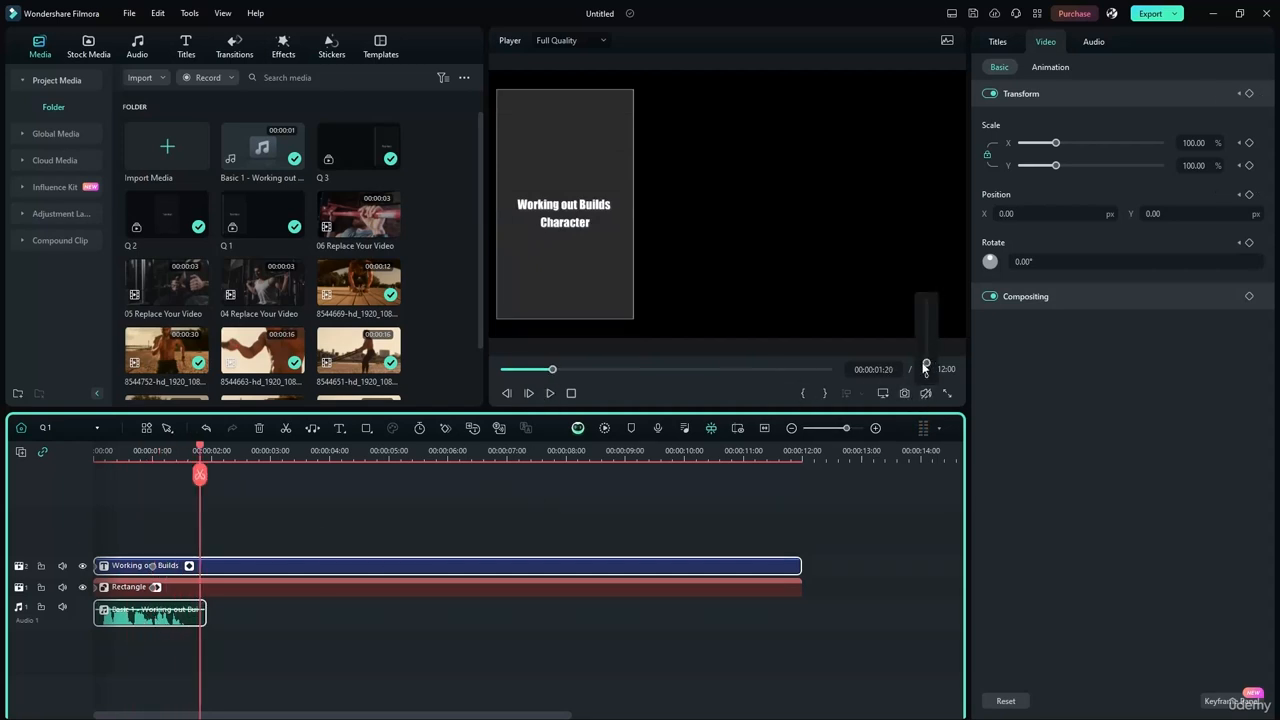
{"action": "left_click", "coordinate": [176, 451]}
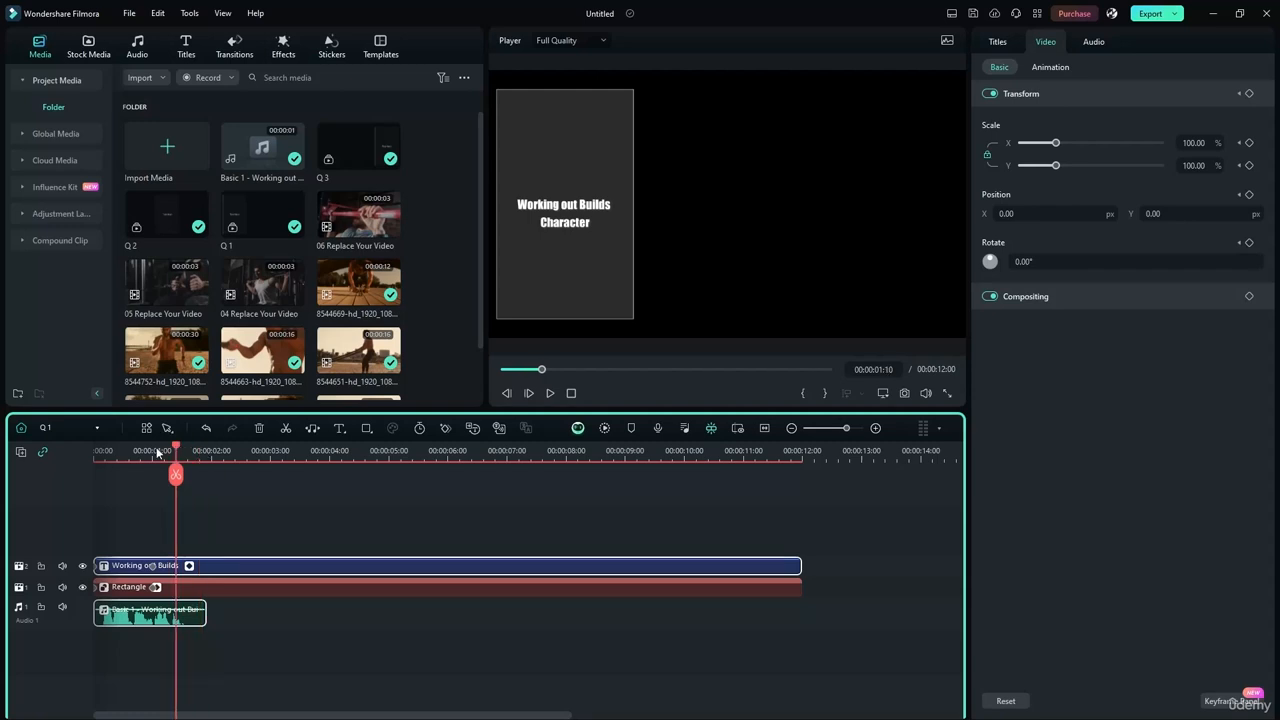
{"action": "left_click_drag", "start_coordinate": [156, 453], "coordinate": [72, 449]}
{"action": "left_click", "coordinate": [554, 396]}
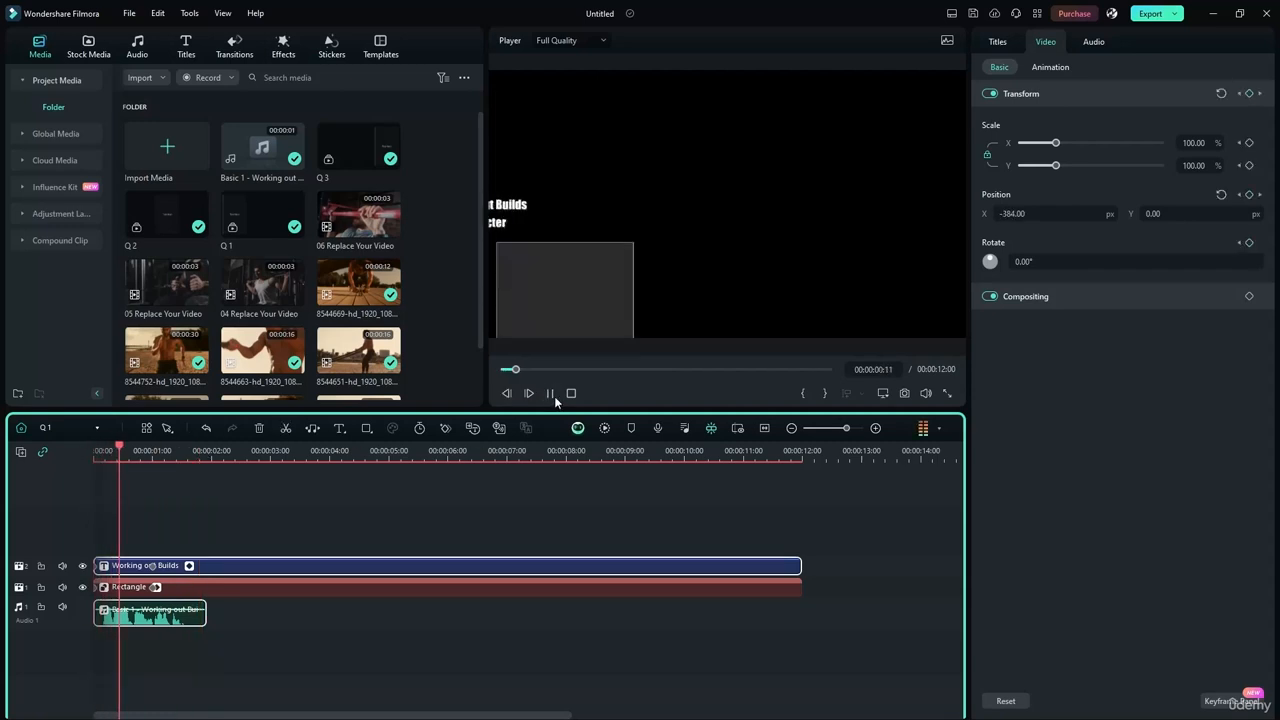
{"action": "left_click", "coordinate": [554, 396]}
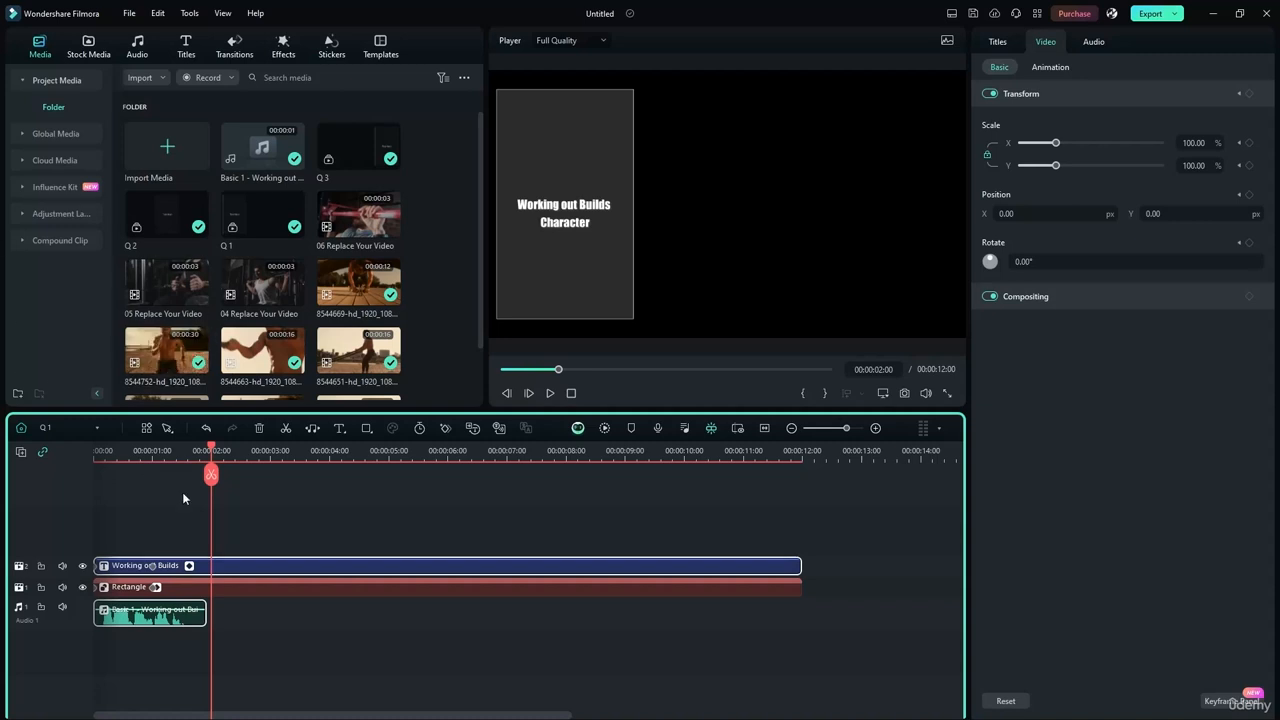
Return to the main timeline and play the start of the first Q 1 clip to hear the voiceover over the music.
{"action": "left_click", "coordinate": [76, 436]}
{"action": "left_click", "coordinate": [67, 446]}
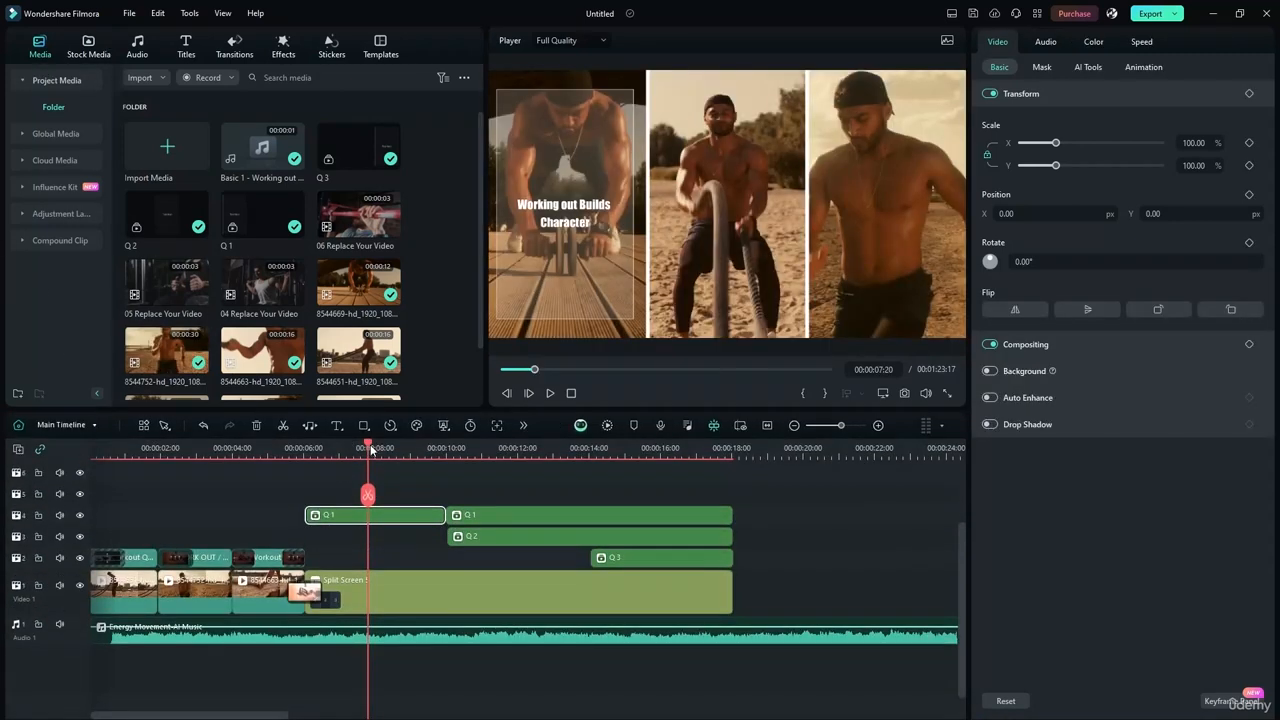
{"action": "left_click_drag", "start_coordinate": [370, 450], "coordinate": [302, 450]}
{"action": "left_click", "coordinate": [549, 393]}
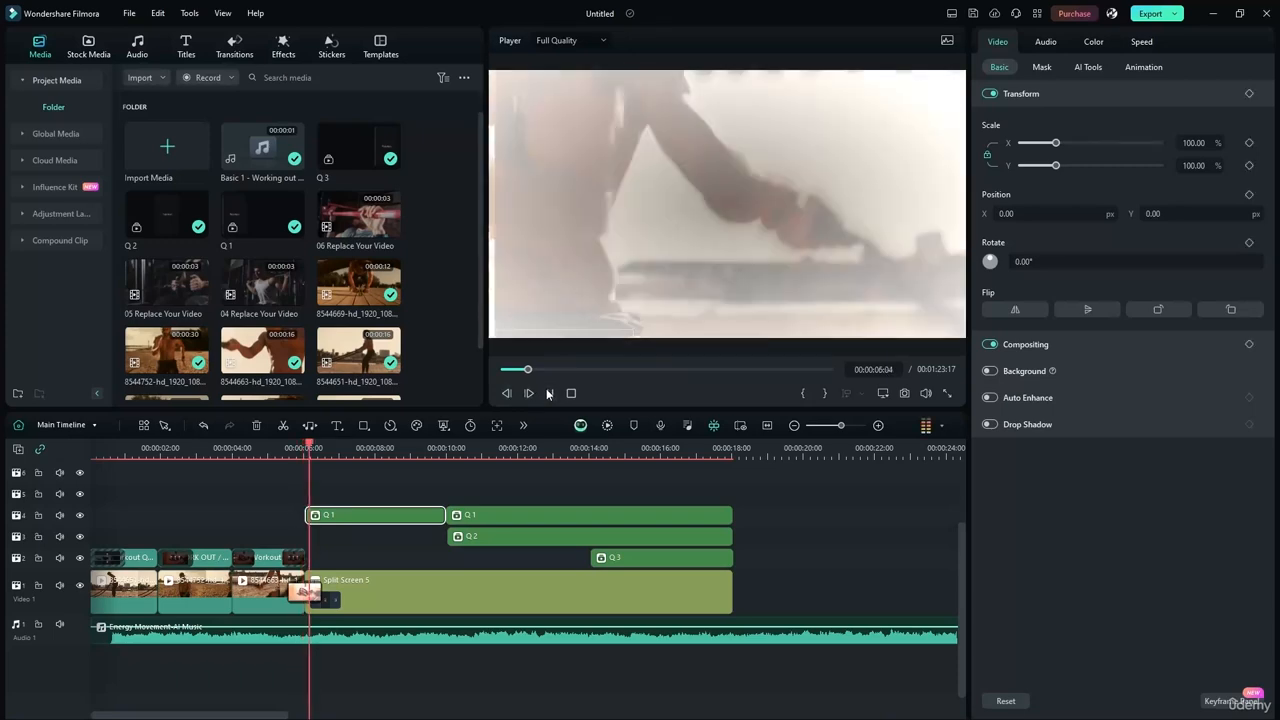
{"action": "left_click", "coordinate": [549, 393]}
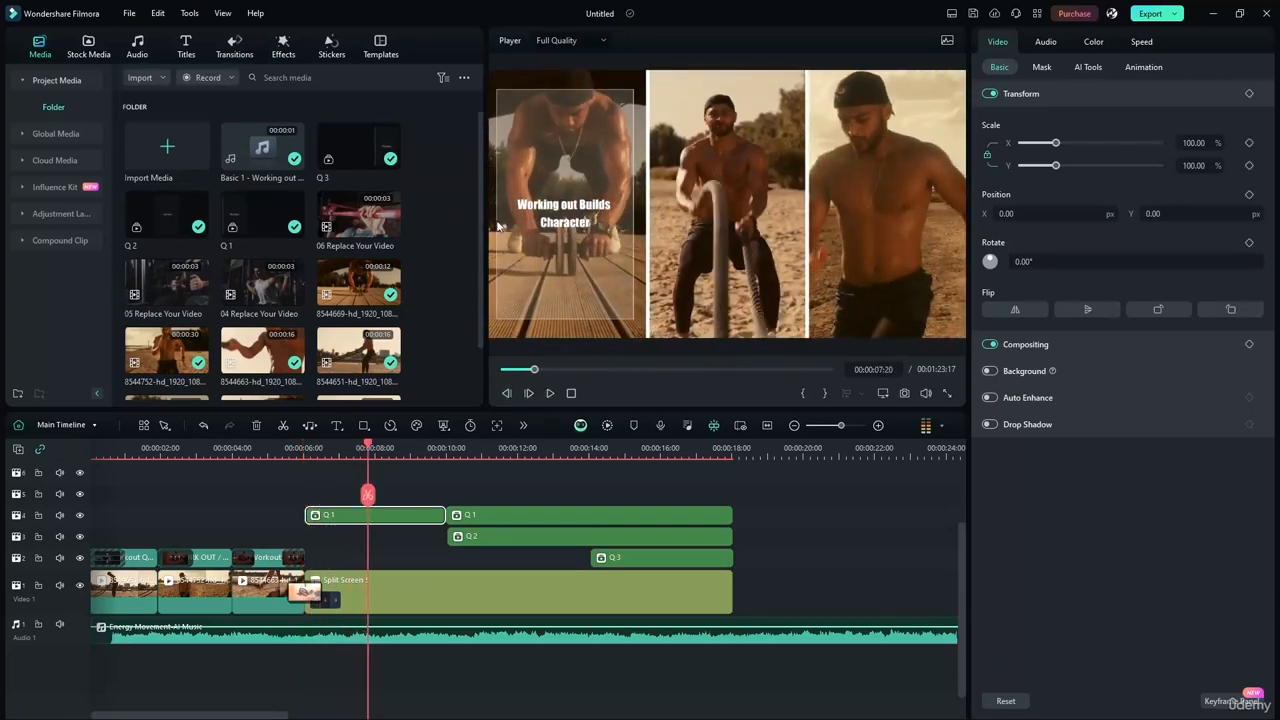
Set the volume of the Energy Movement-AI Music track to -2 dB.
{"action": "left_click", "coordinate": [394, 627]}
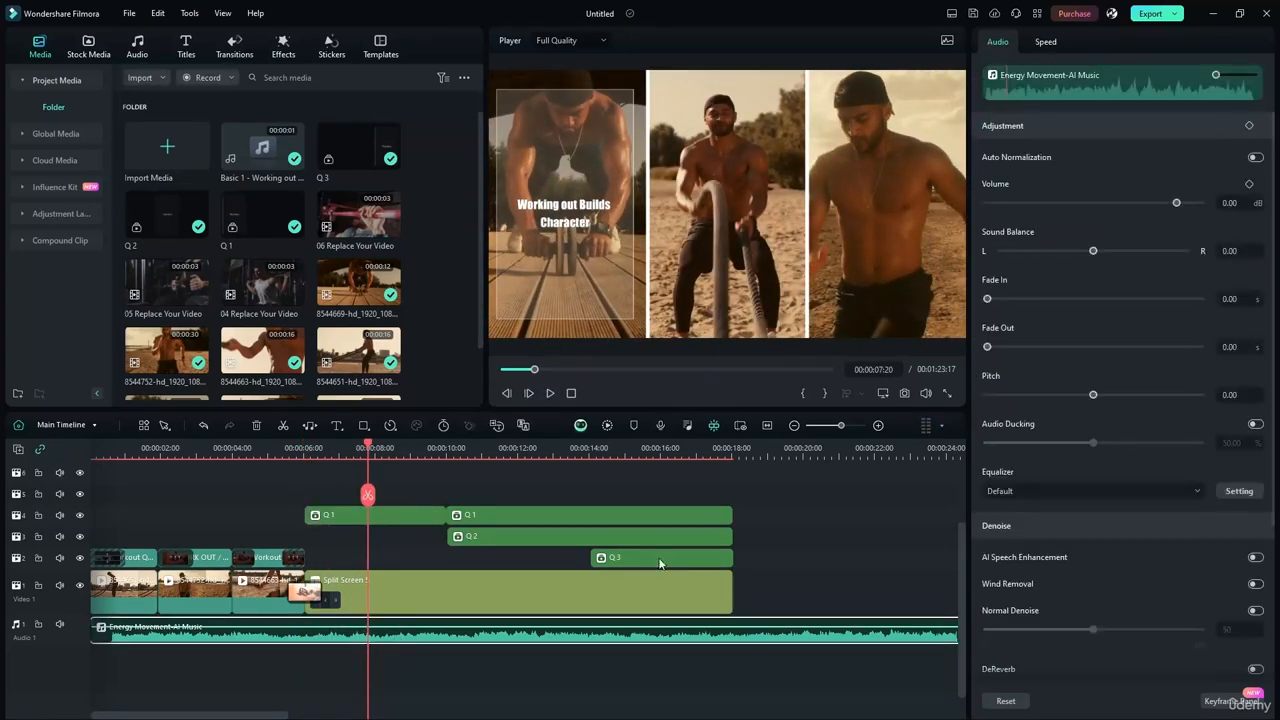
{"action": "left_click", "coordinate": [1240, 203]}
{"action": "type", "text": "-2"}
{"action": "key", "text": "Return"}
Play the main timeline from about 00:00:05:20 to check the voiceover's balance with the lowered music.
{"action": "left_click_drag", "start_coordinate": [371, 442], "coordinate": [78, 444]}
{"action": "left_click", "coordinate": [298, 447]}
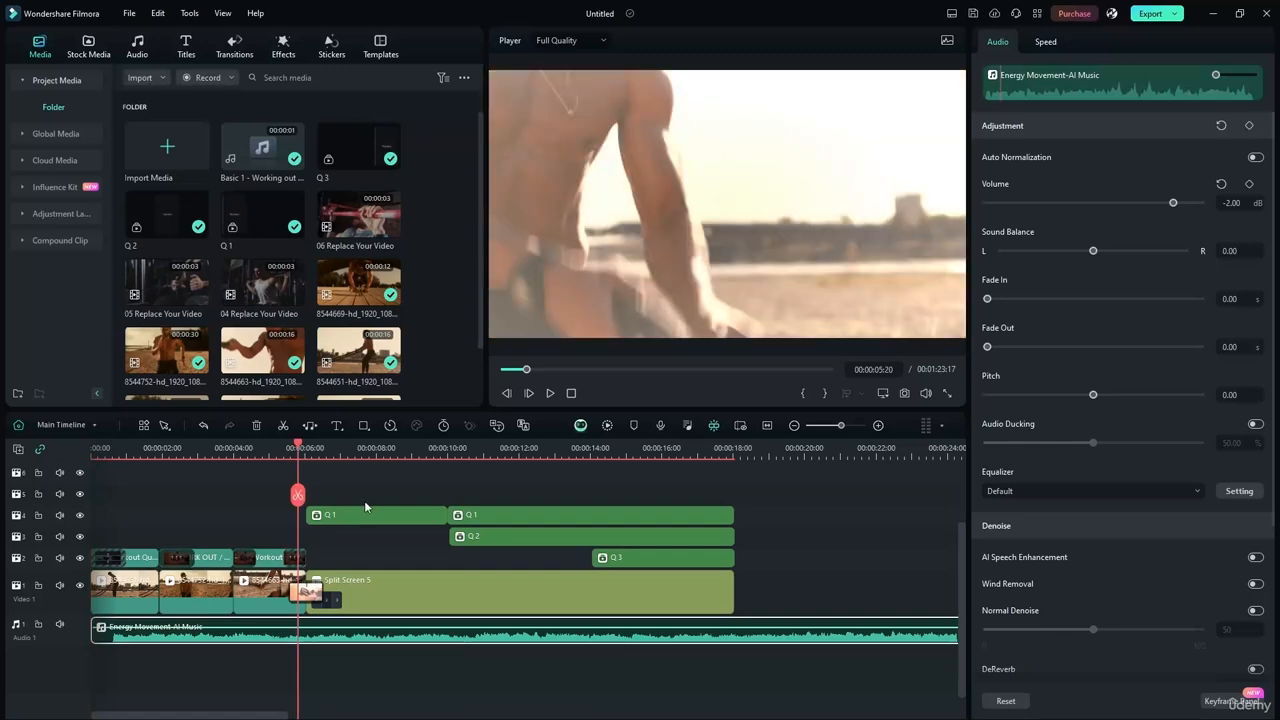
{"action": "left_click", "coordinate": [551, 394]}
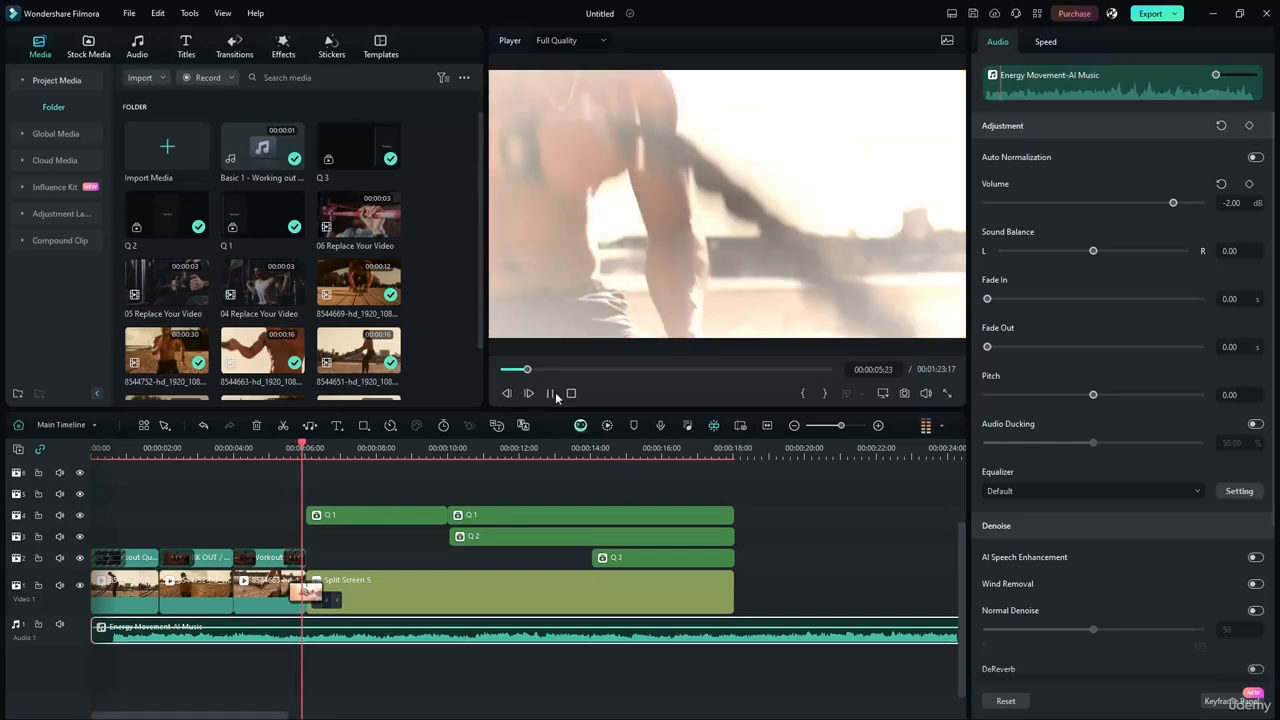
{"action": "left_click", "coordinate": [556, 396]}
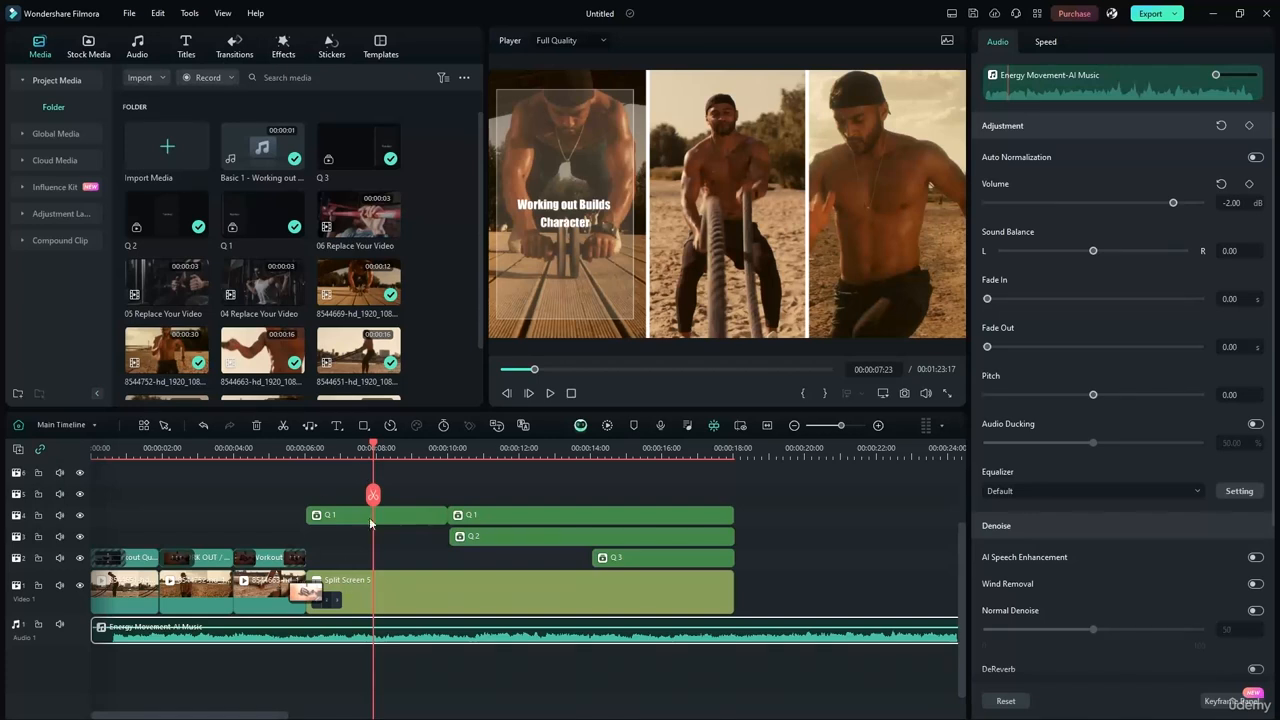
Open the first Q 1 compound clip to check its voiceover audio and return to the main timeline.
{"action": "left_click", "coordinate": [484, 540]}
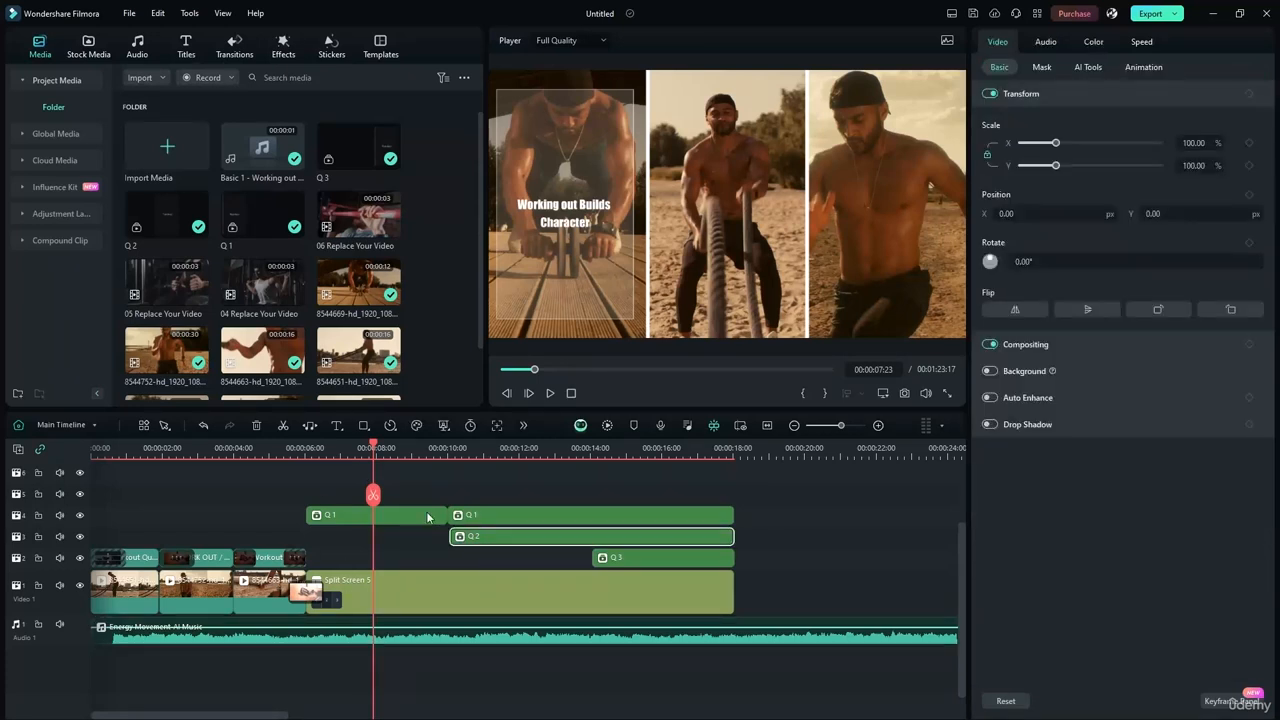
{"action": "double_click", "coordinate": [394, 514]}
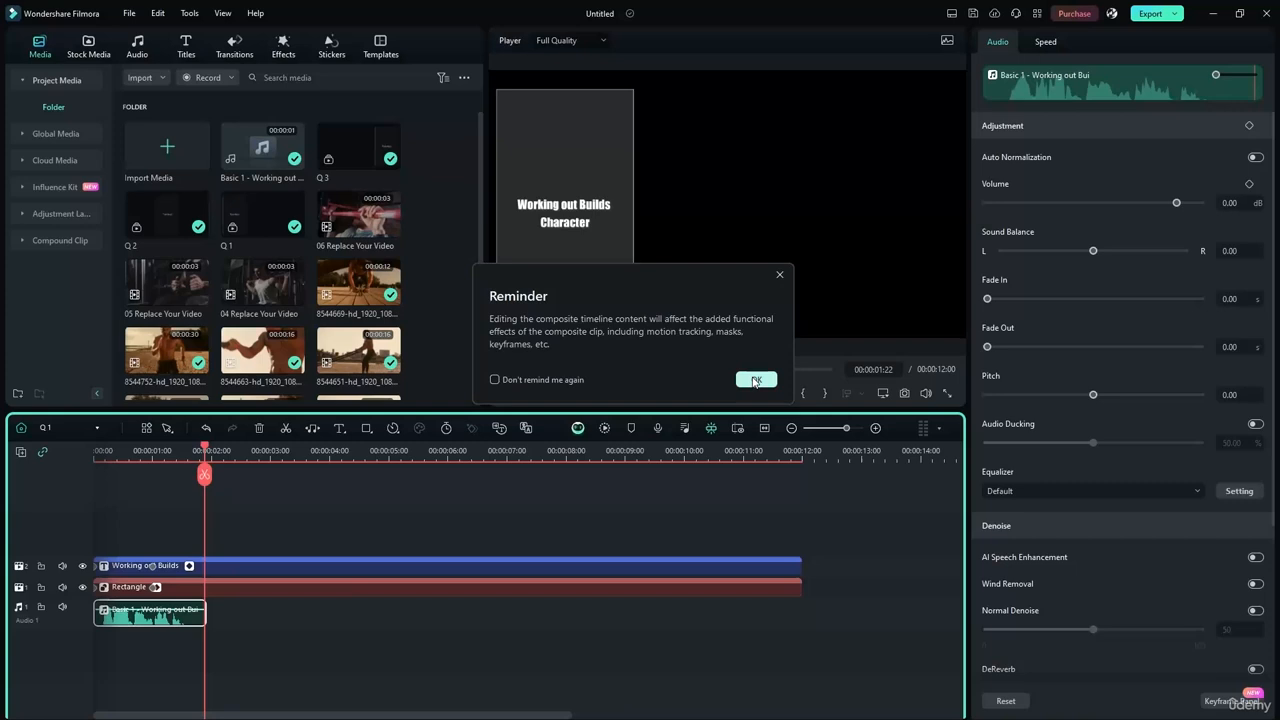
{"action": "left_click", "coordinate": [756, 381]}
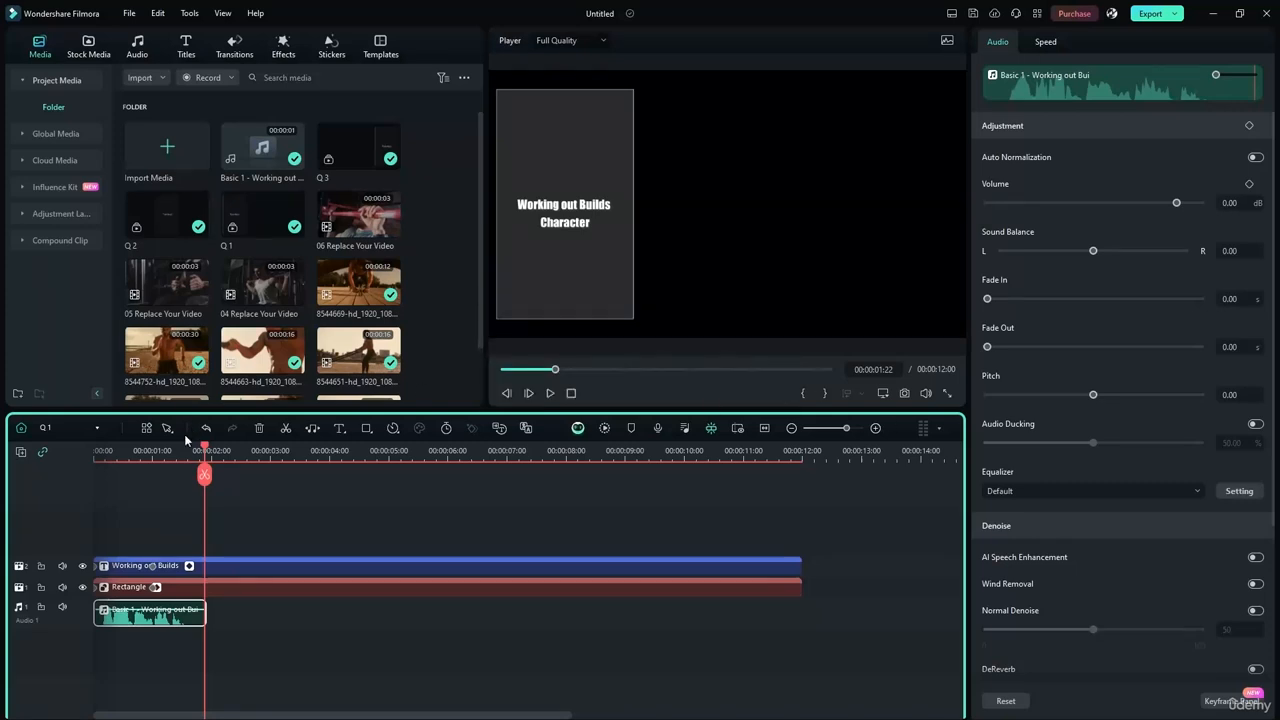
{"action": "left_click", "coordinate": [60, 428]}
{"action": "left_click", "coordinate": [80, 450]}
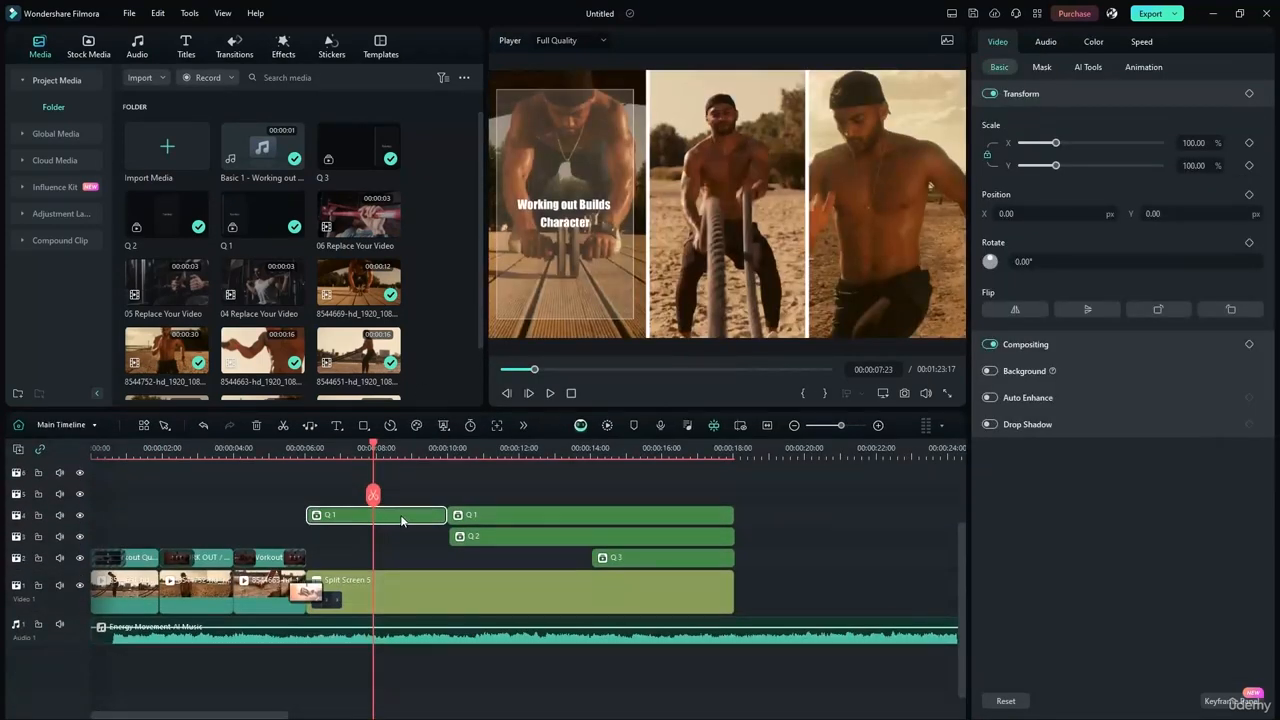
Move the short Q 1 clip to the track above, starting at about 00:00:10:00, and put the playhead at 00:00:14:00.
{"action": "left_click_drag", "start_coordinate": [401, 520], "coordinate": [542, 493]}
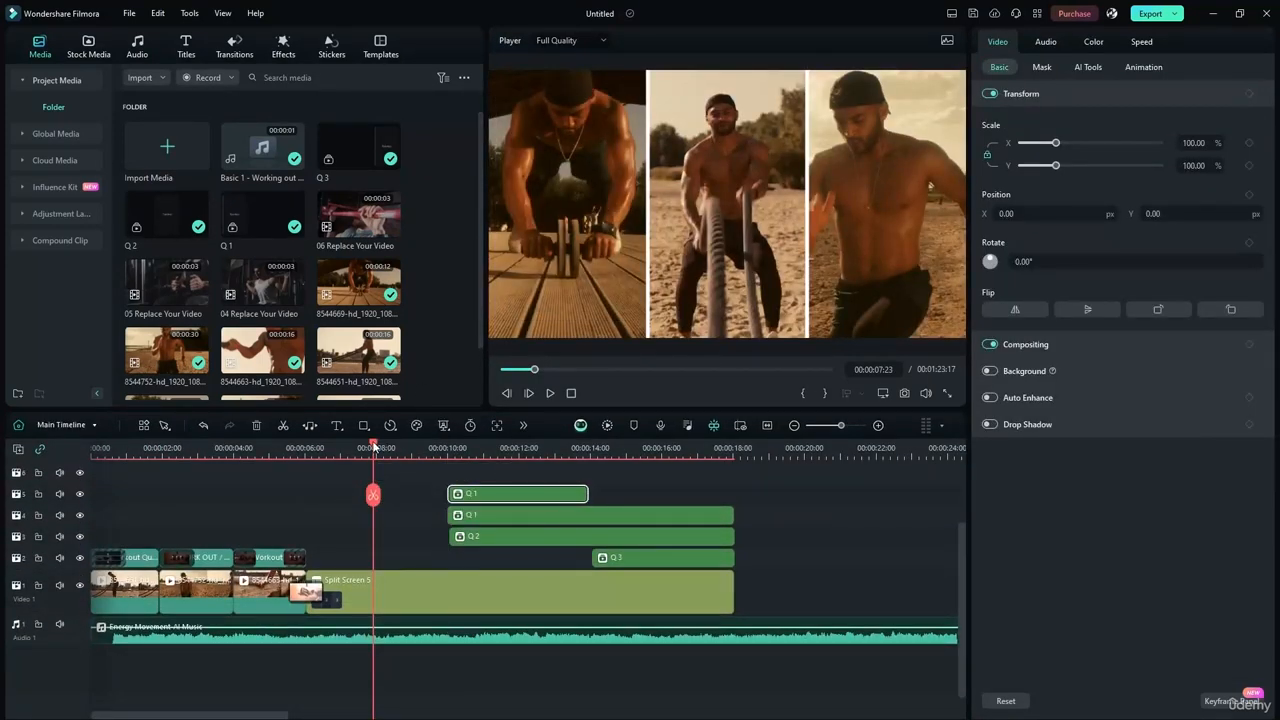
{"action": "left_click_drag", "start_coordinate": [373, 447], "coordinate": [593, 453]}
Try to split the Q 2 clip at 00:00:14:00.
{"action": "left_click", "coordinate": [578, 538]}
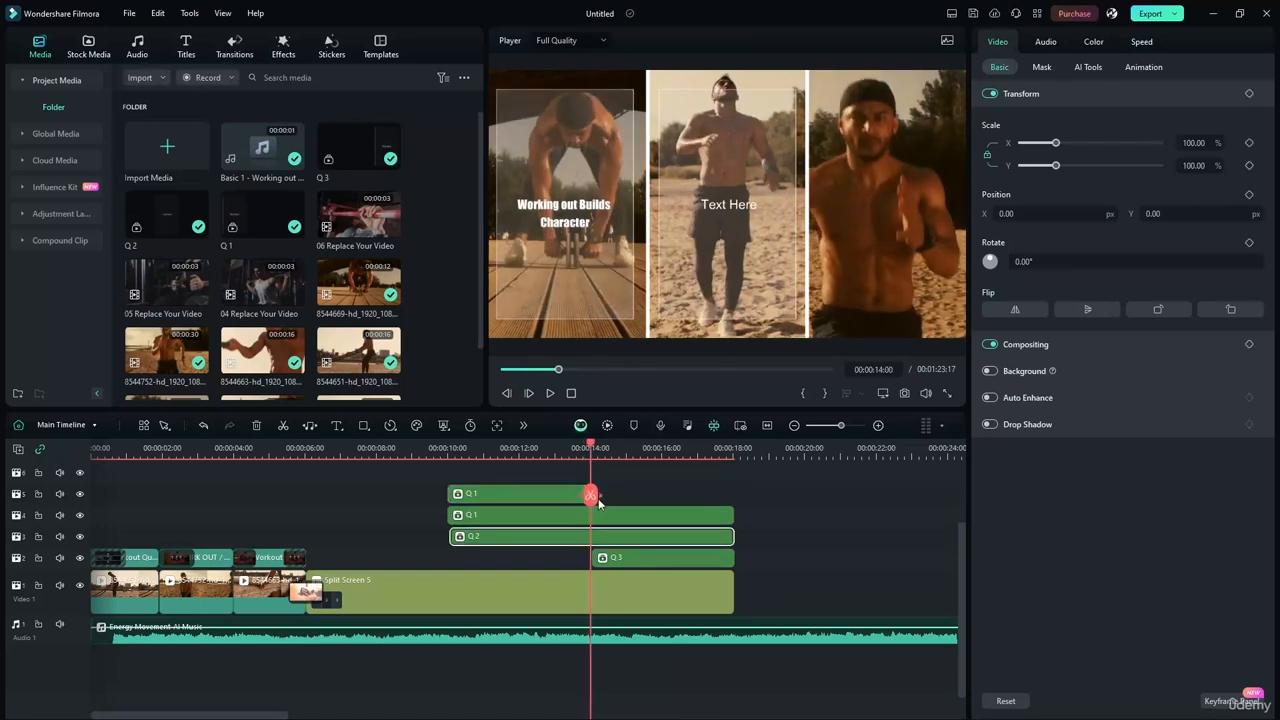
{"action": "left_click", "coordinate": [596, 499]}
{"action": "left_click_drag", "start_coordinate": [539, 433], "coordinate": [472, 448]}
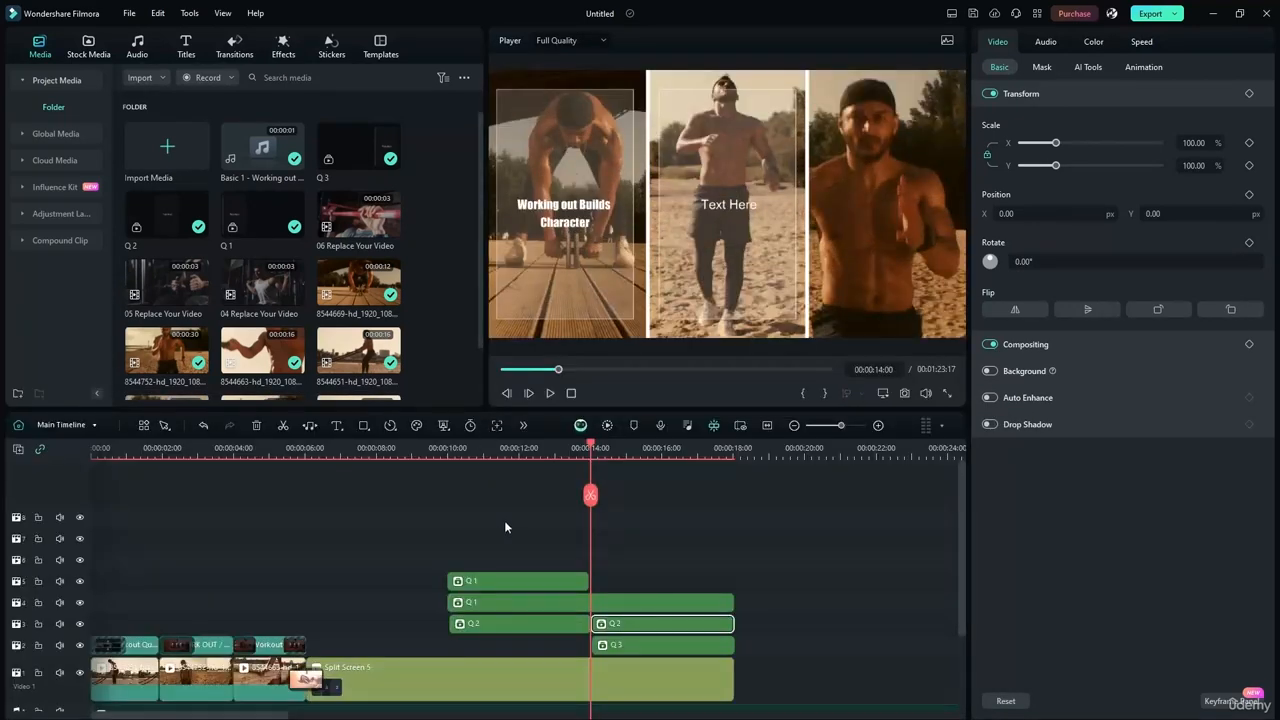
{"action": "left_click", "coordinate": [490, 488]}
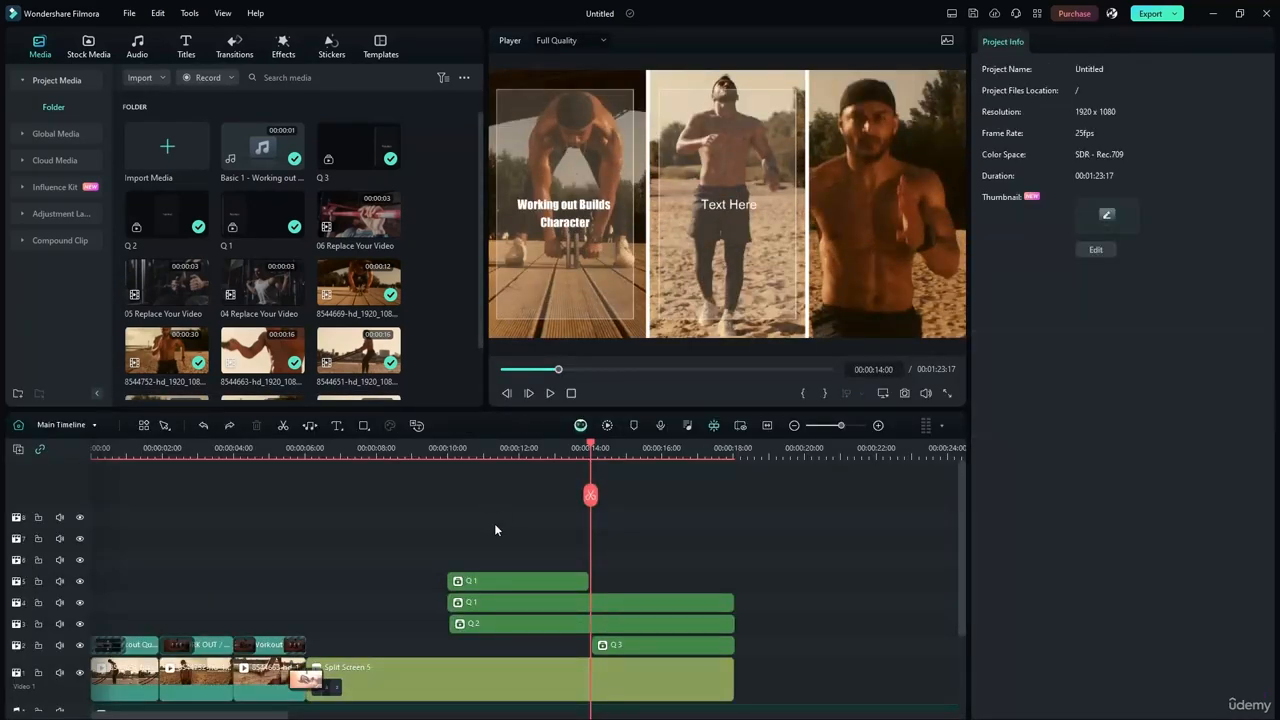
Align the starts of the Q 2 clip and both Q 1 clips at about 00:00:10:00.
{"action": "left_click", "coordinate": [458, 624]}
{"action": "left_click", "coordinate": [452, 604]}
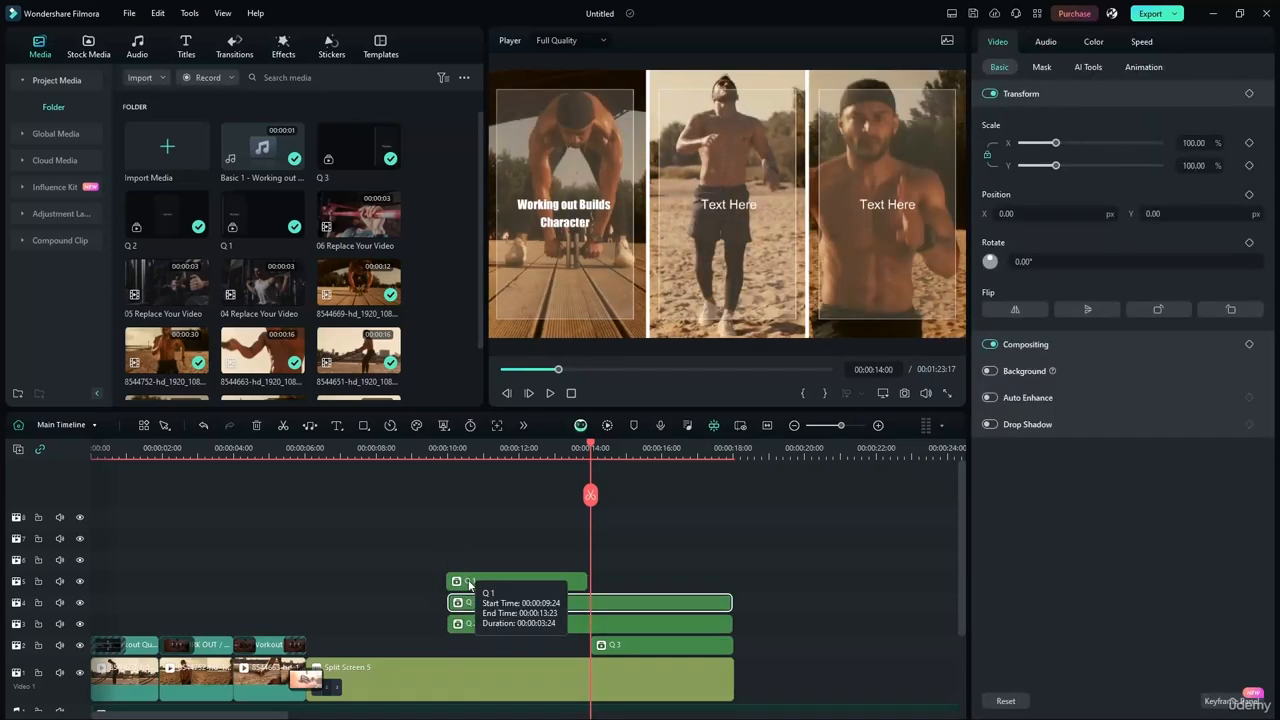
{"action": "left_click_drag", "start_coordinate": [470, 581], "coordinate": [475, 581]}
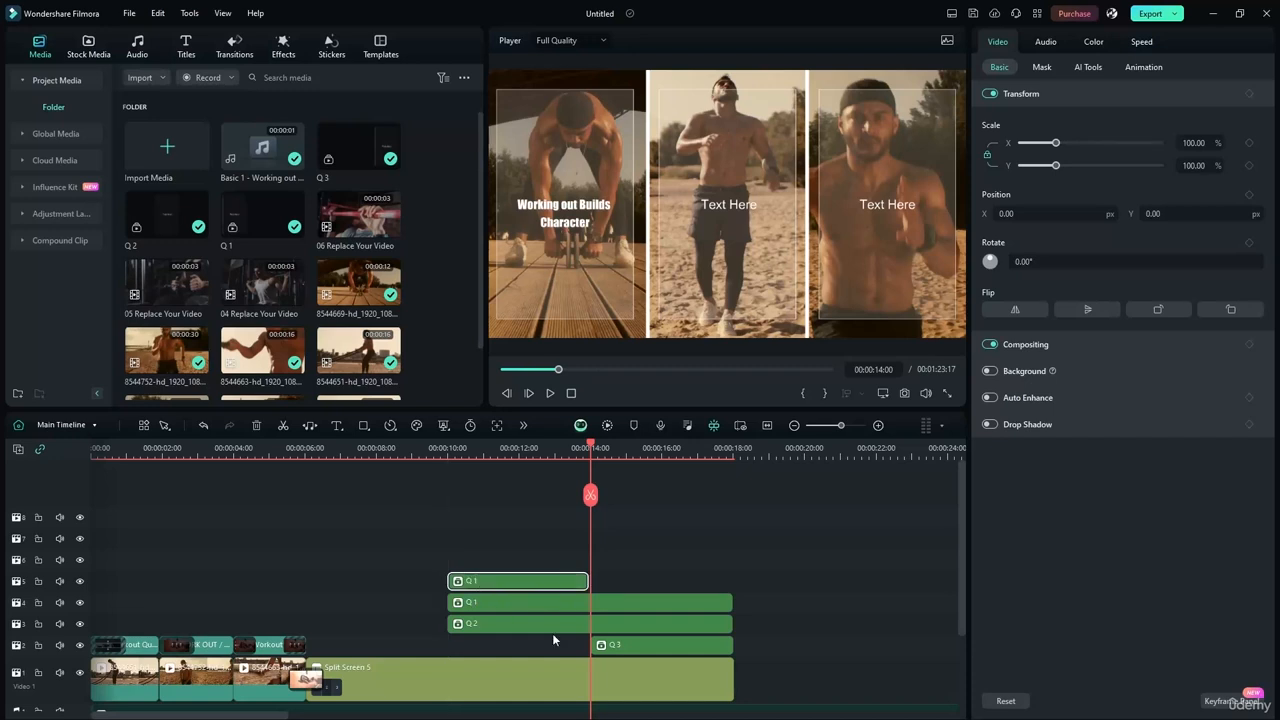
Split the Q 2 clip at 00:00:14:00 and move the short Q 1 clip back to start at about 00:00:06:00.
{"action": "left_click", "coordinate": [538, 623]}
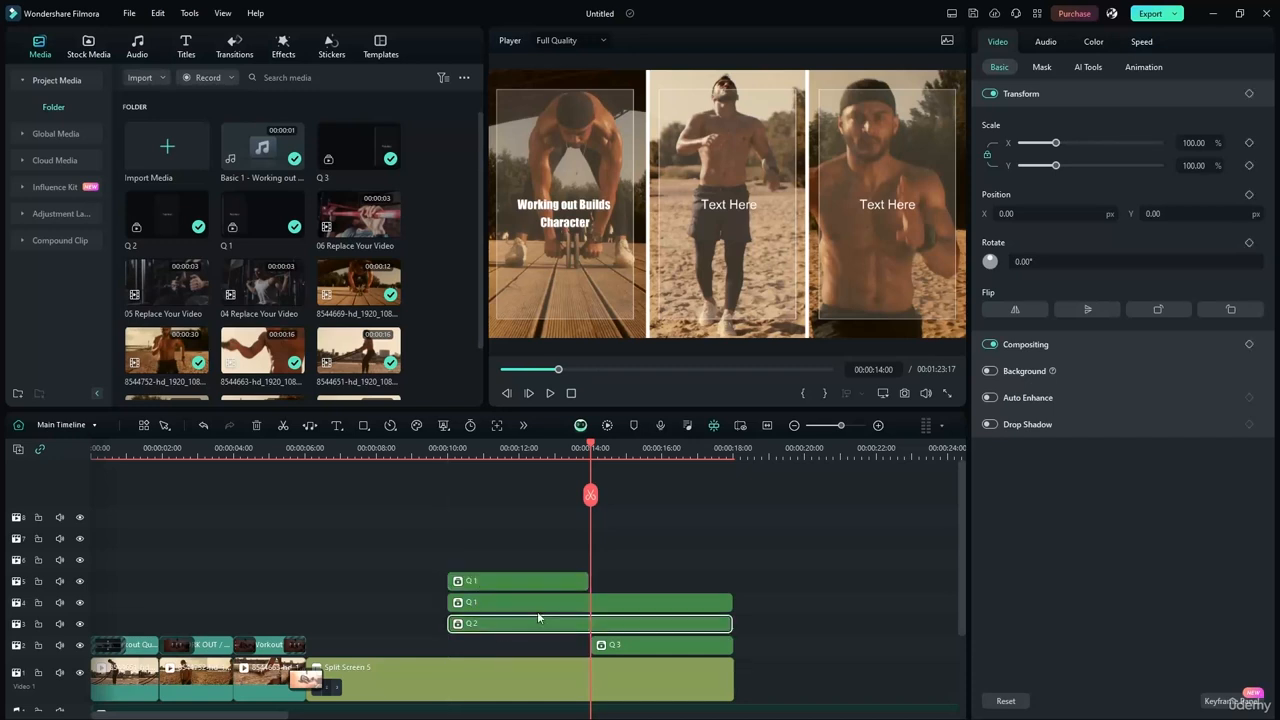
{"action": "left_click", "coordinate": [591, 494]}
{"action": "left_click_drag", "start_coordinate": [554, 585], "coordinate": [413, 583]}
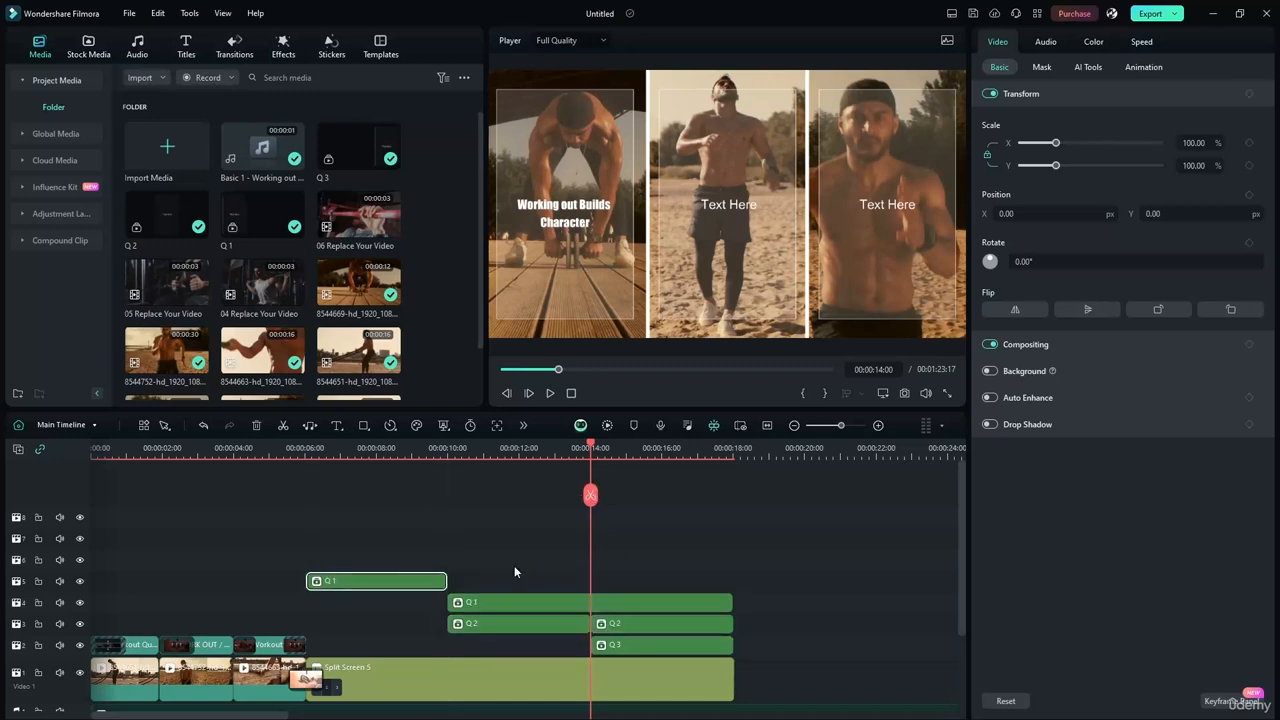
Put the playhead at 00:00:07:12 and move the short Q 1 clip down onto the long Q 1 clip's track, directly before it.
{"action": "left_click", "coordinate": [514, 566]}
{"action": "left_click_drag", "start_coordinate": [591, 448], "coordinate": [360, 458]}
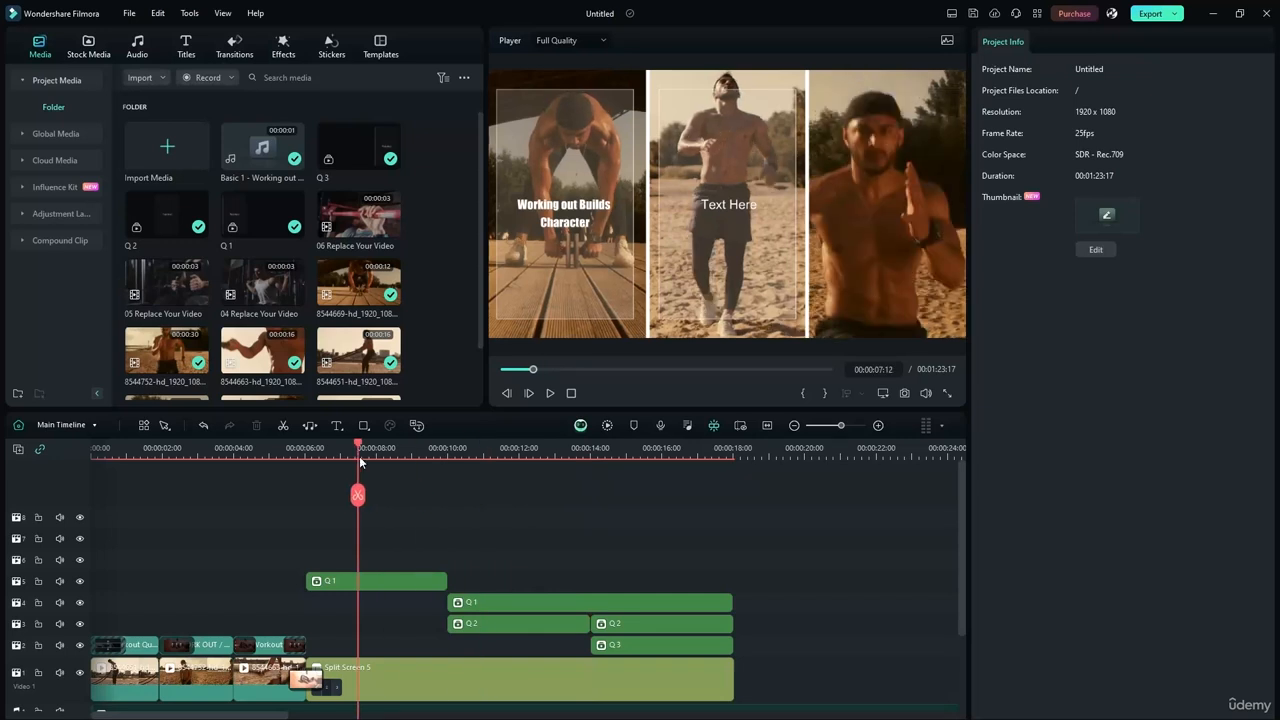
{"action": "left_click_drag", "start_coordinate": [378, 581], "coordinate": [386, 617]}
{"action": "left_click", "coordinate": [507, 625]}
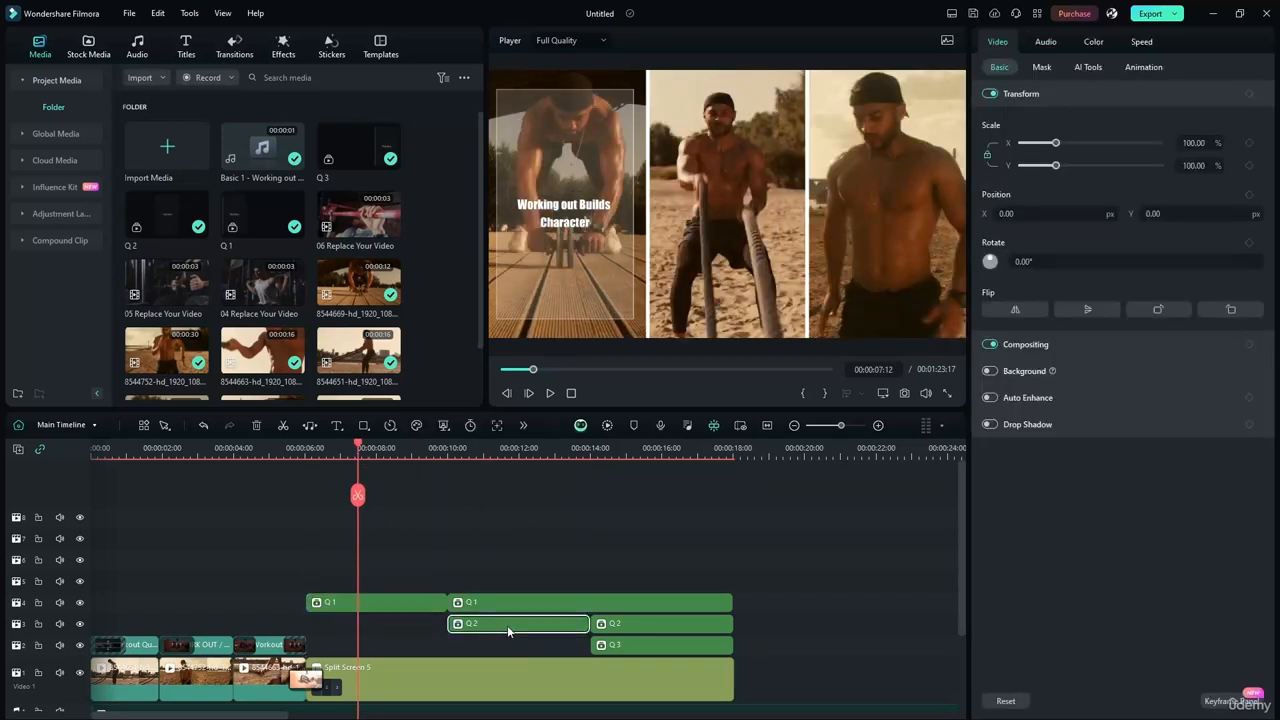
{"action": "scroll", "coordinate": [531, 509], "scroll_direction": "down", "scroll_amount": 2}
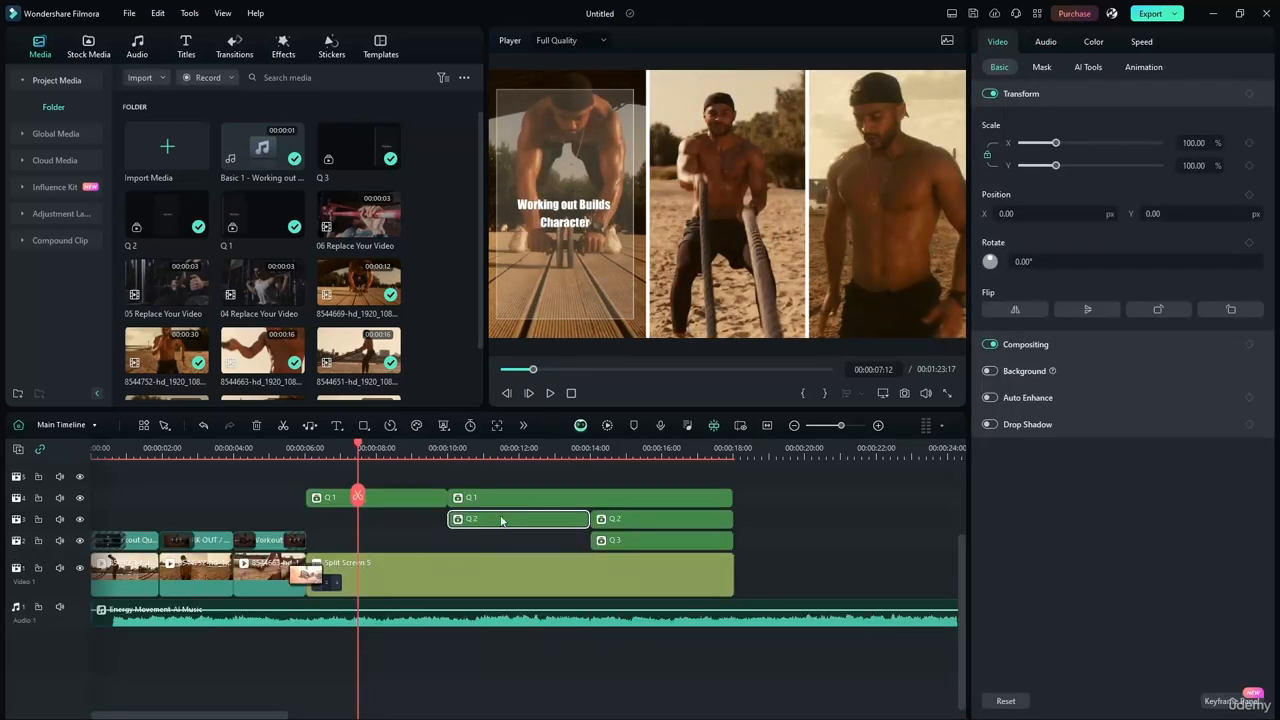
{"action": "double_click", "coordinate": [502, 520]}
{"action": "left_click", "coordinate": [744, 385]}
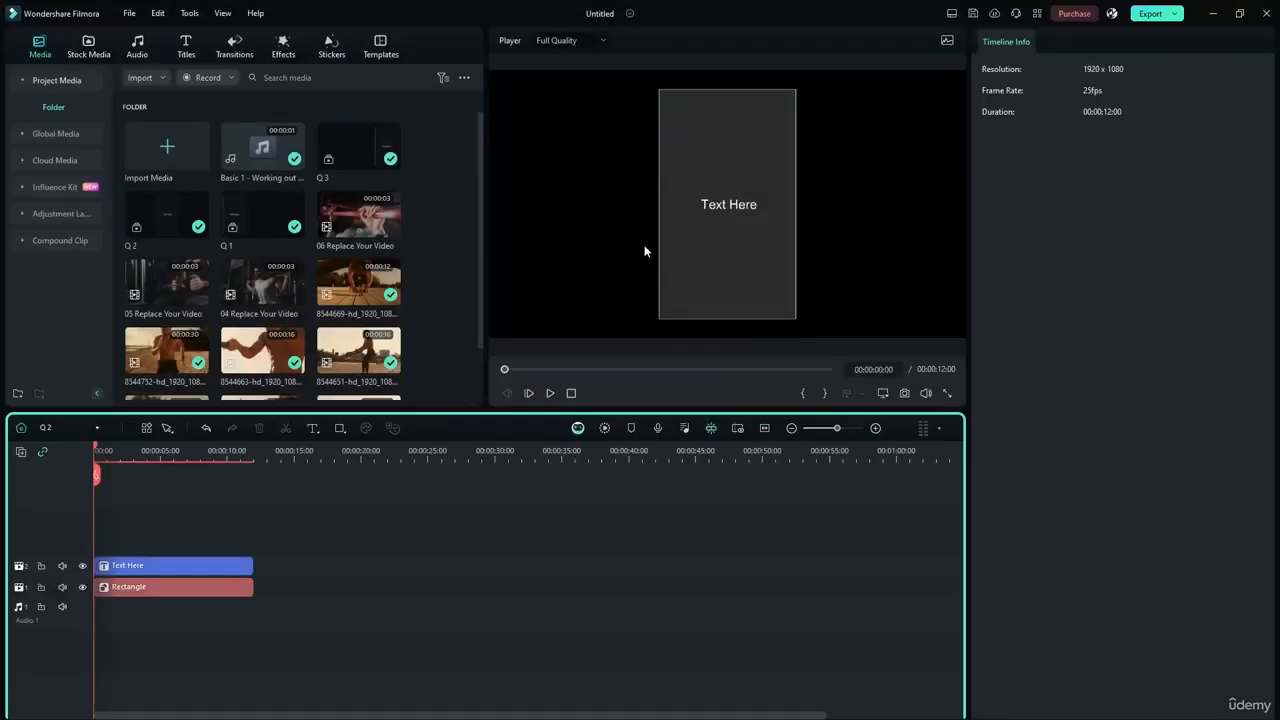
{"action": "left_click", "coordinate": [40, 428]}
{"action": "left_click", "coordinate": [60, 448]}
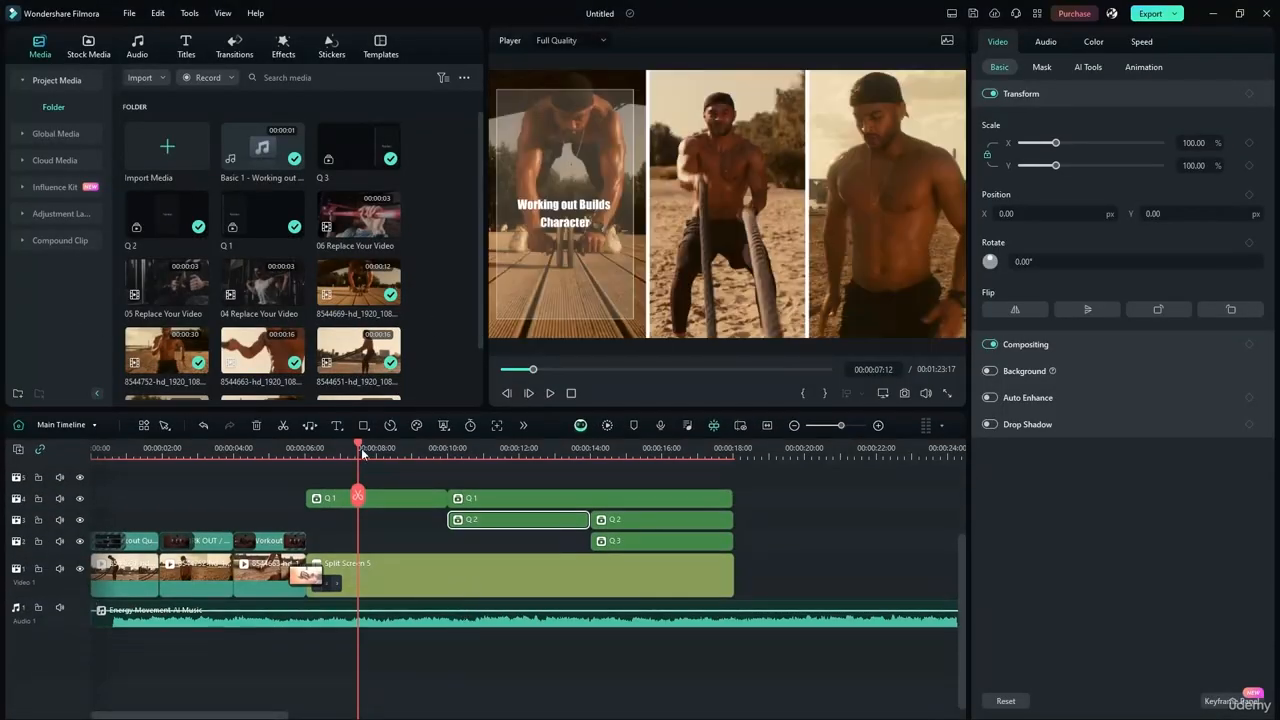
Put the playhead at 00:00:10:20, open the first Q 2 compound clip and apply the Zoom In preset animation to its Rectangle shape.
{"action": "left_click_drag", "start_coordinate": [362, 453], "coordinate": [478, 452]}
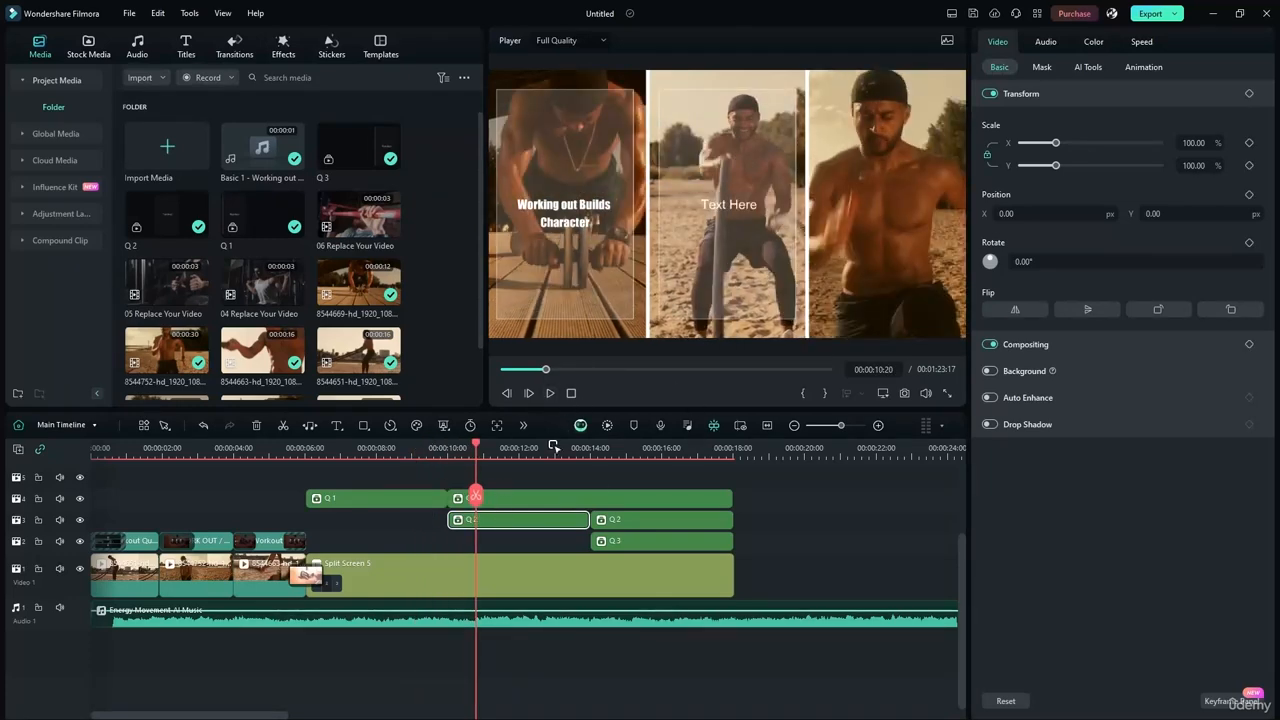
{"action": "double_click", "coordinate": [526, 520]}
{"action": "left_click", "coordinate": [737, 386]}
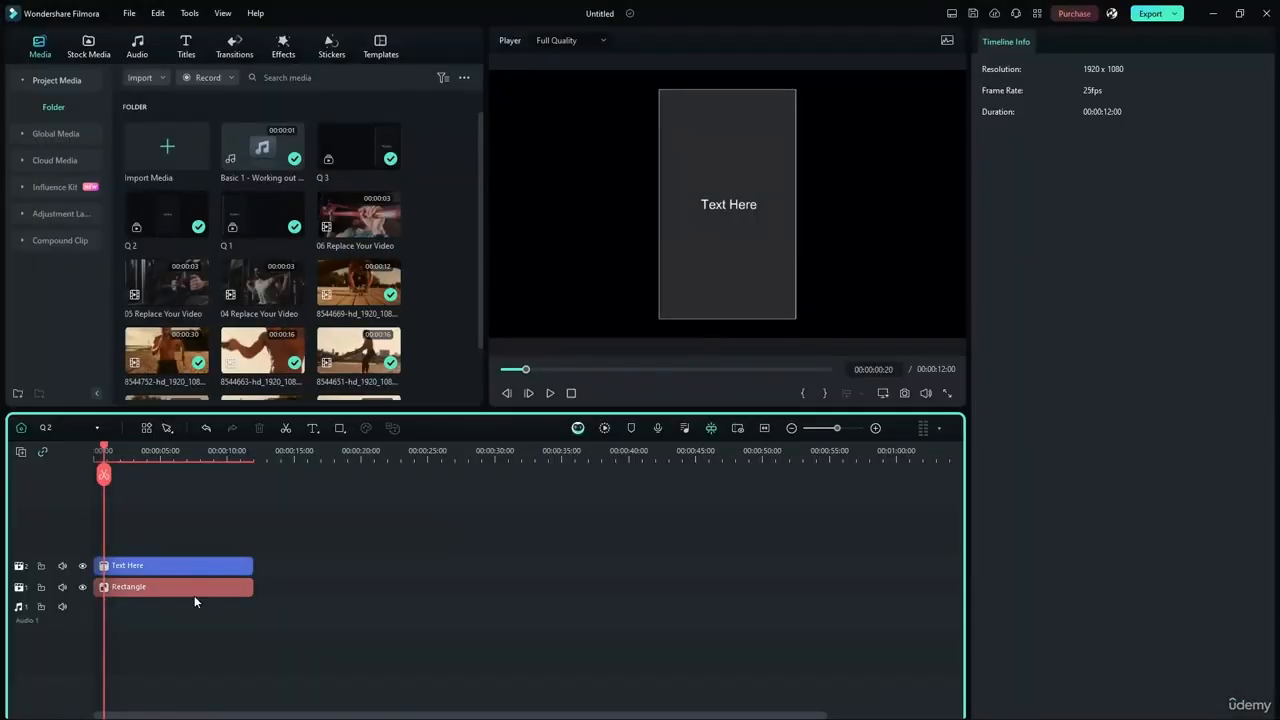
{"action": "left_click", "coordinate": [1045, 68]}
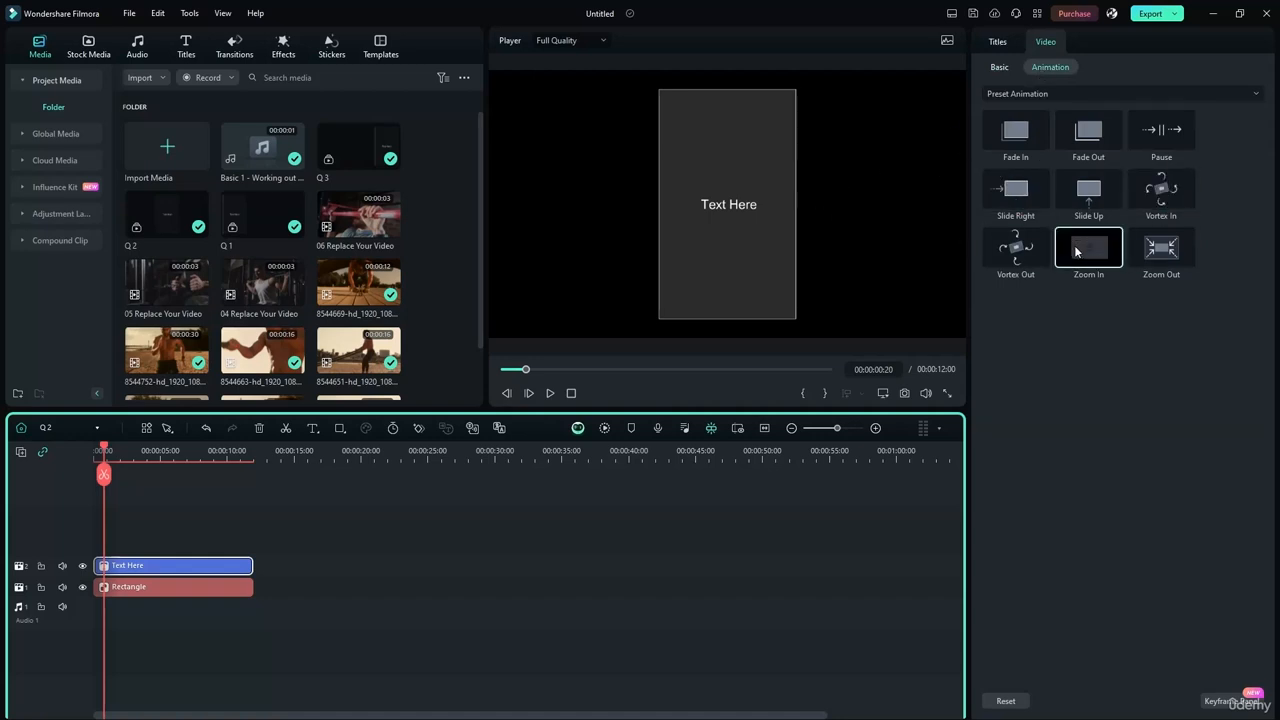
{"action": "left_click", "coordinate": [201, 588]}
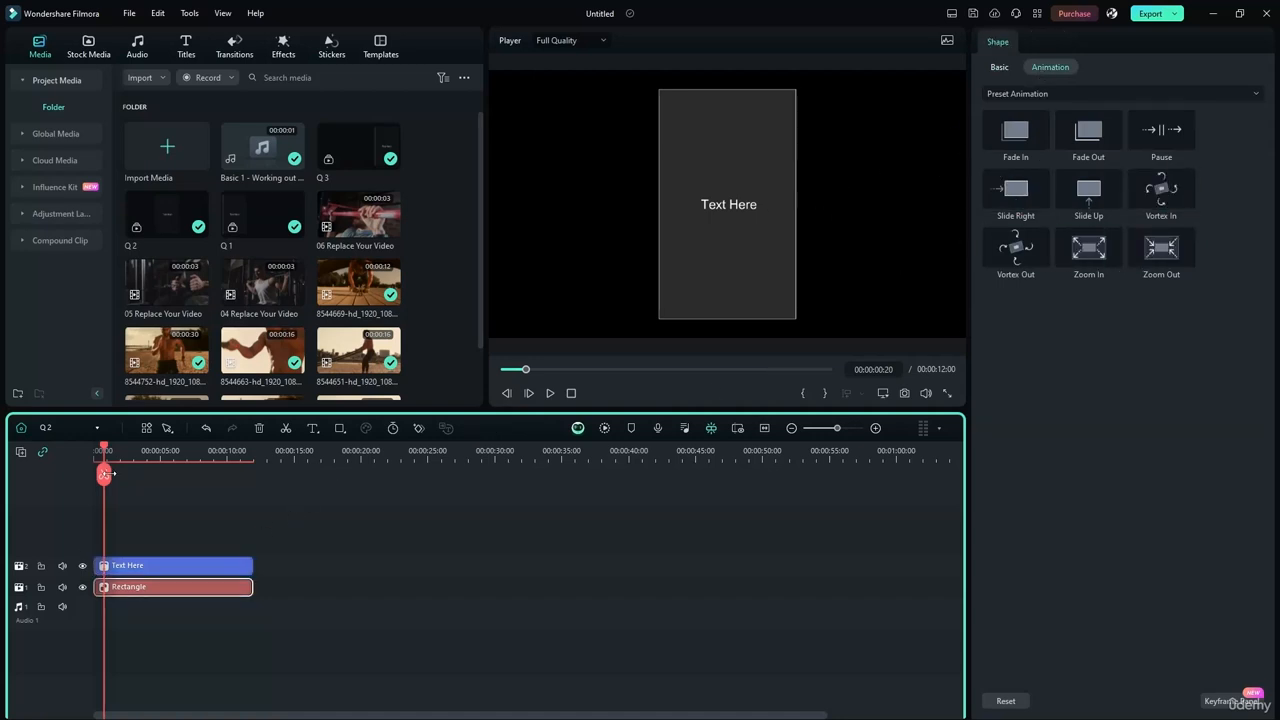
{"action": "left_click", "coordinate": [1085, 254]}
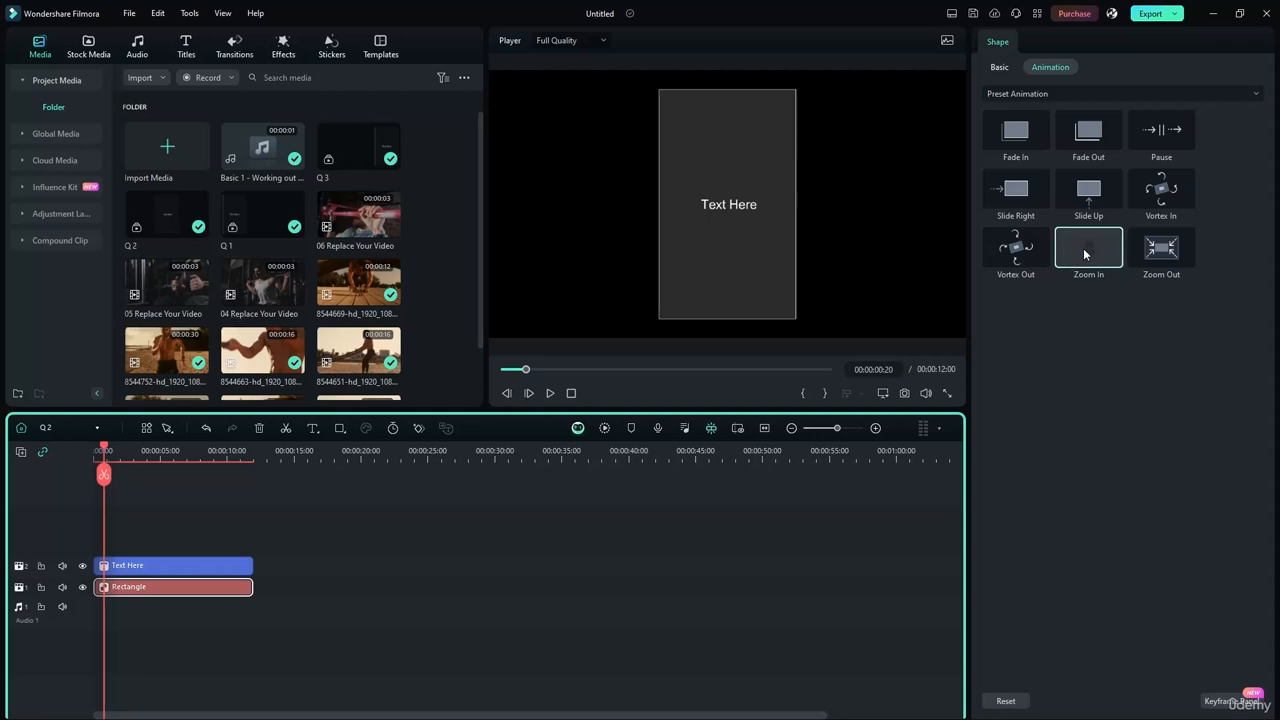
{"action": "left_click", "coordinate": [221, 591]}
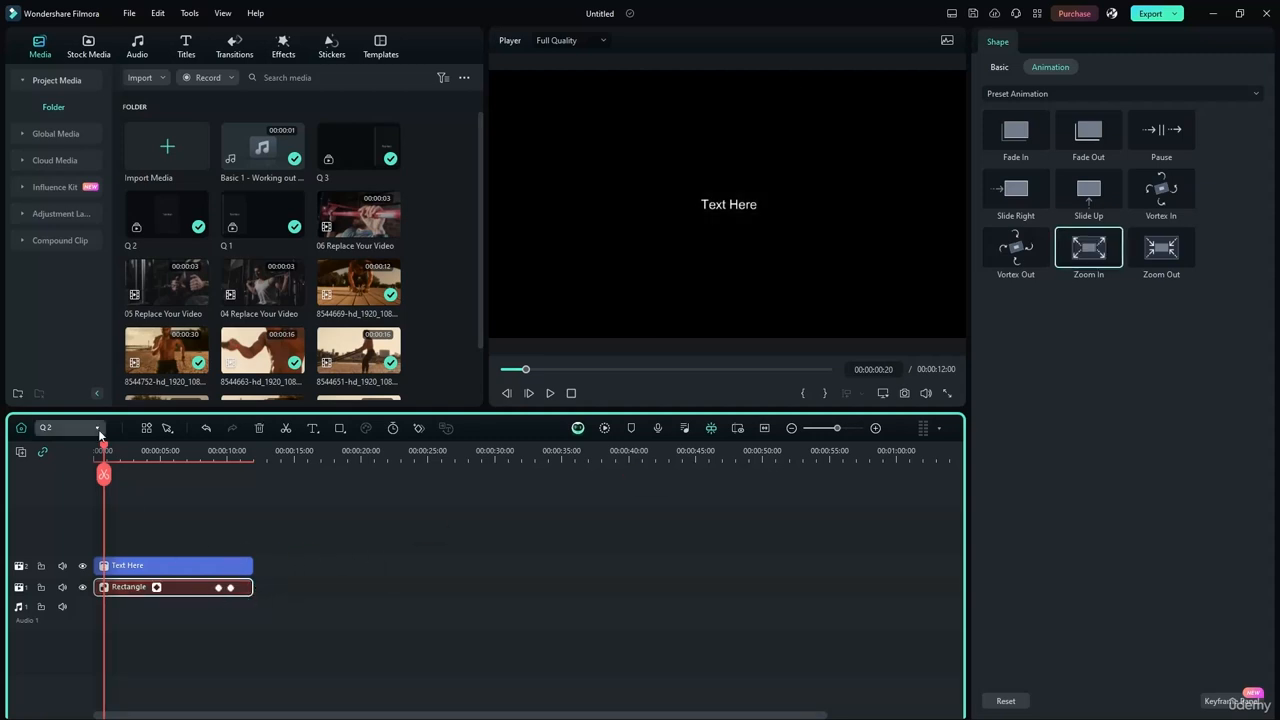
Move the Rectangle's zoom keyframes to the clip's start and about 00:00:06:00, and preview the animation.
{"action": "left_click", "coordinate": [549, 393]}
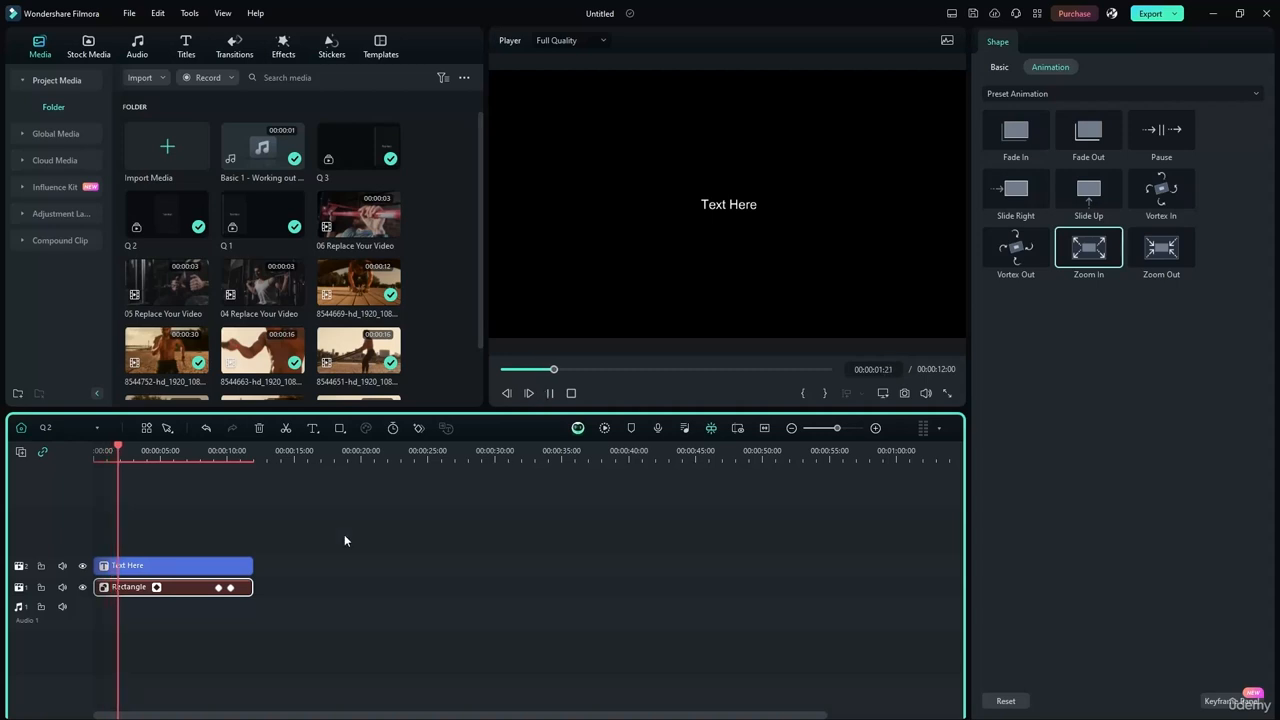
{"action": "left_click", "coordinate": [230, 587]}
{"action": "left_click", "coordinate": [172, 587]}
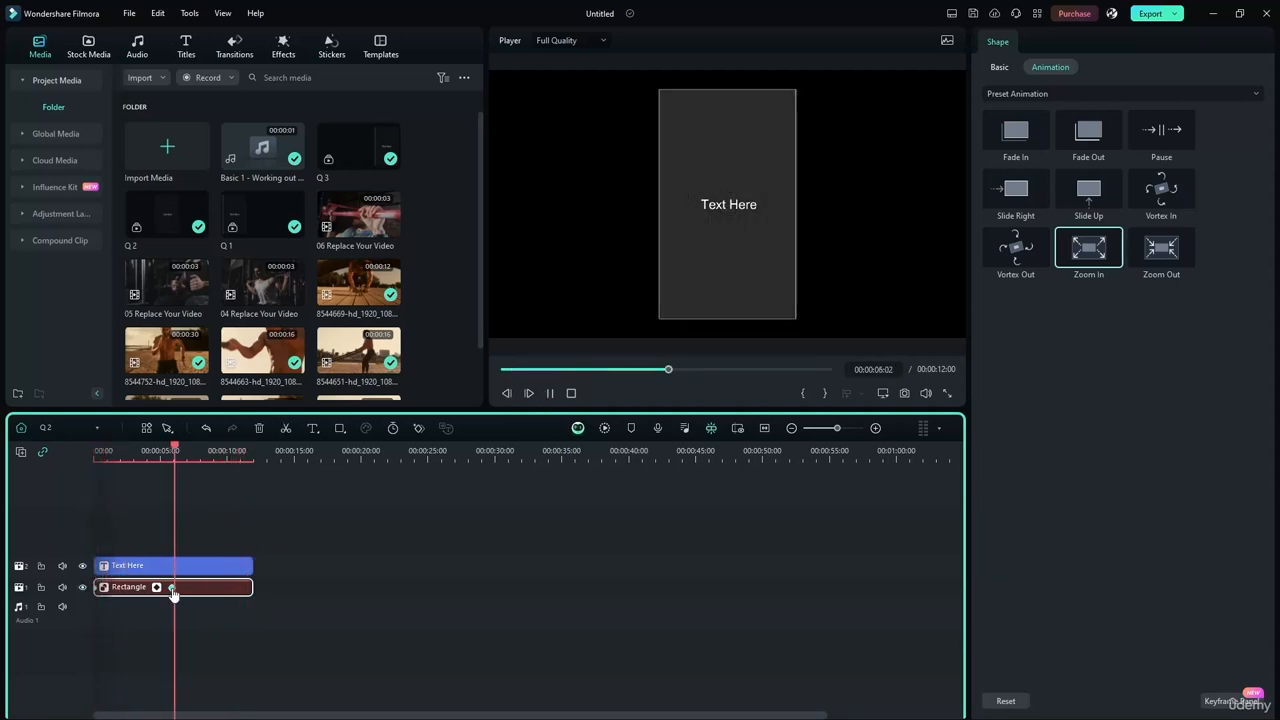
{"action": "left_click_drag", "start_coordinate": [194, 446], "coordinate": [56, 451]}
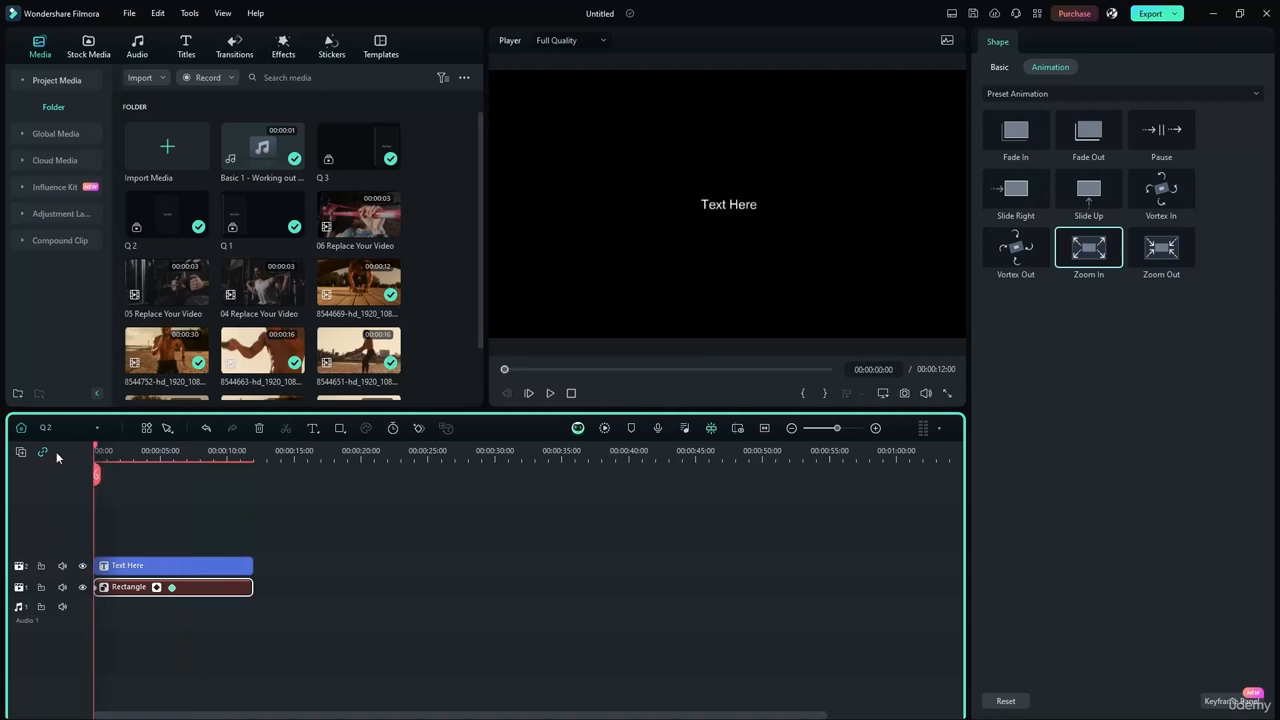
{"action": "left_click", "coordinate": [552, 395]}
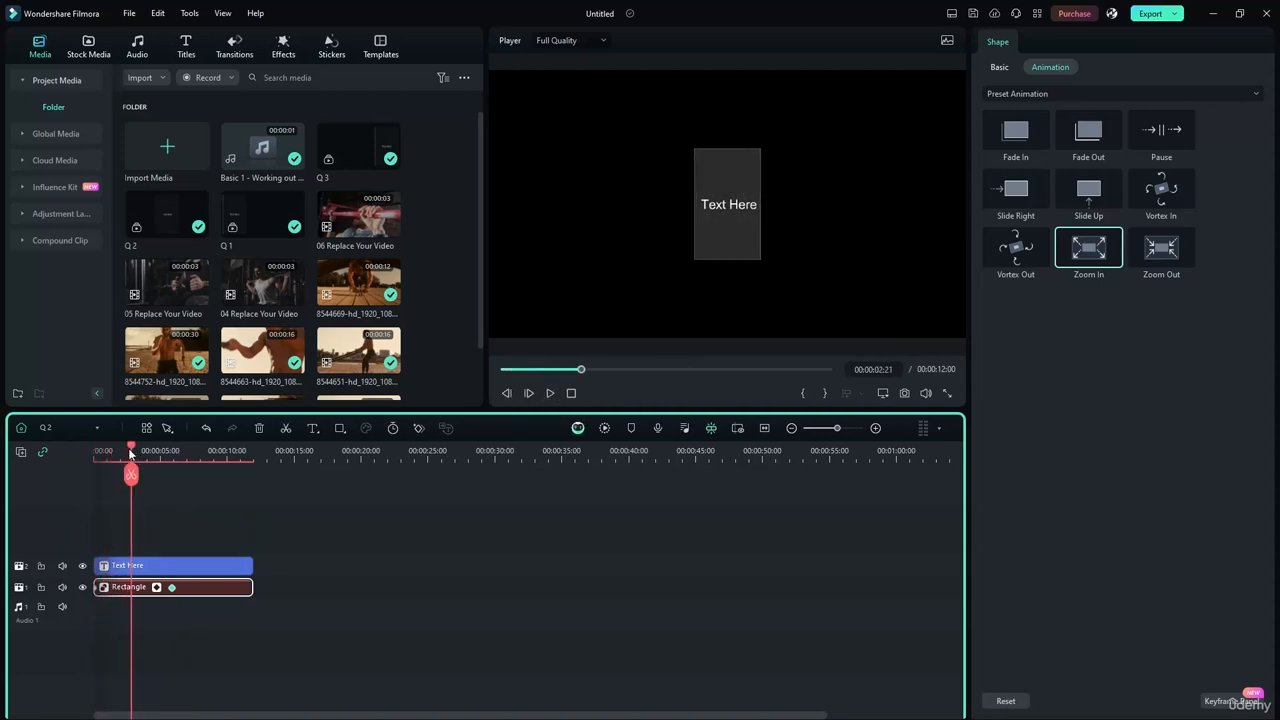
{"action": "mouse_move", "coordinate": [131, 453]}
{"action": "left_mouse_down"}
{"action": "mouse_move", "coordinate": [94, 451]}
{"action": "mouse_move", "coordinate": [258, 455]}
{"action": "mouse_move", "coordinate": [109, 452]}
{"action": "left_mouse_up"}
Shorten the Rectangle's zoom by moving its end keyframe to 00:00:01:00, and play the animation from the start.
{"action": "left_click", "coordinate": [172, 590]}
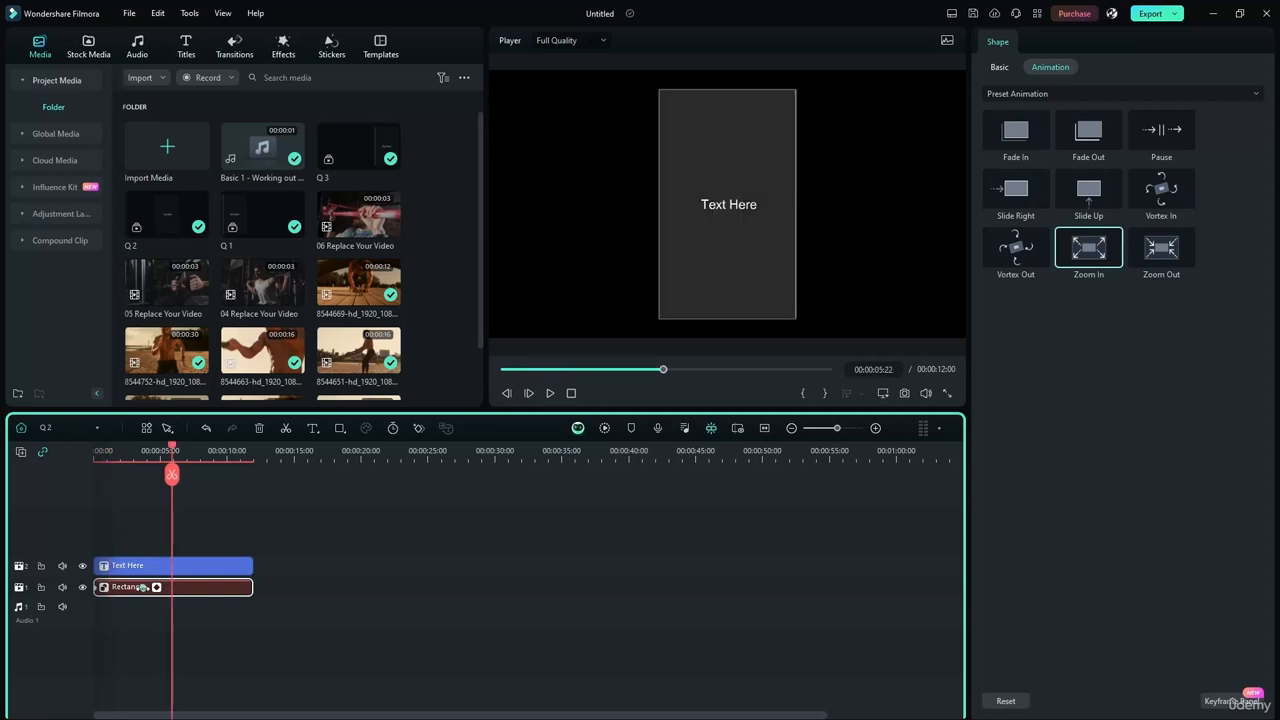
{"action": "left_click", "coordinate": [116, 590]}
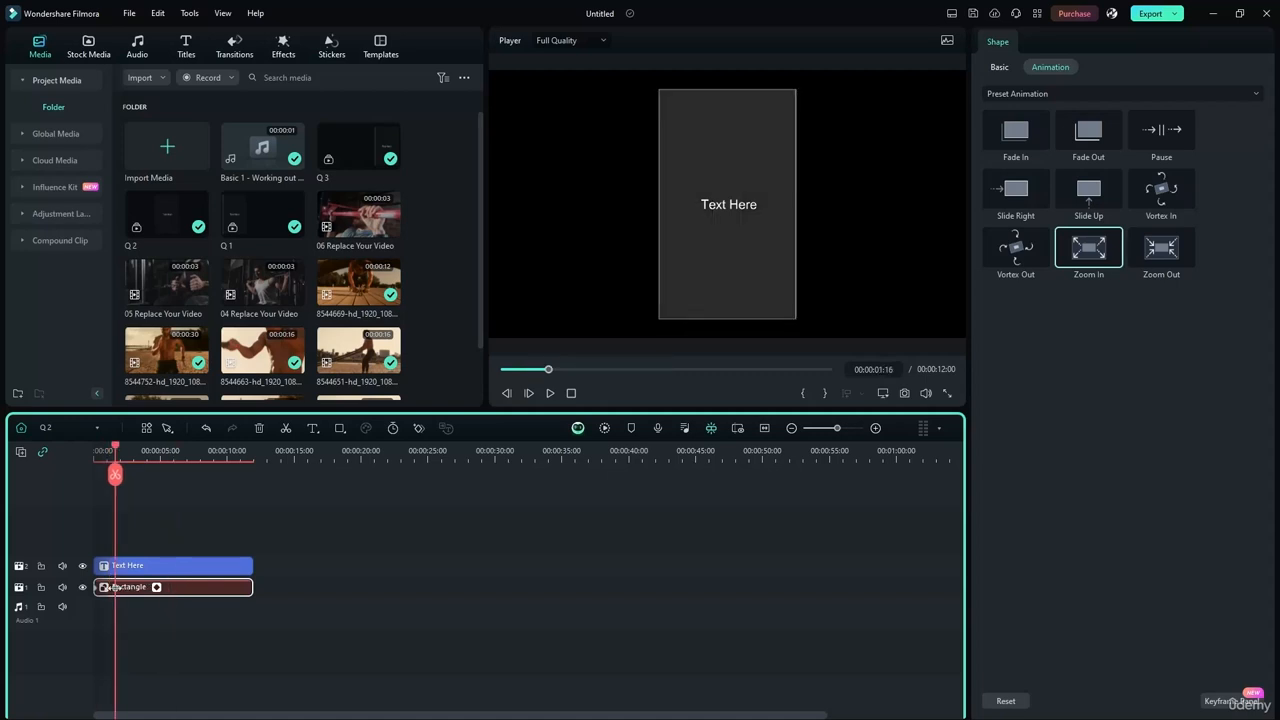
{"action": "scroll", "coordinate": [153, 566], "scroll_direction": "up", "scroll_amount": 5}
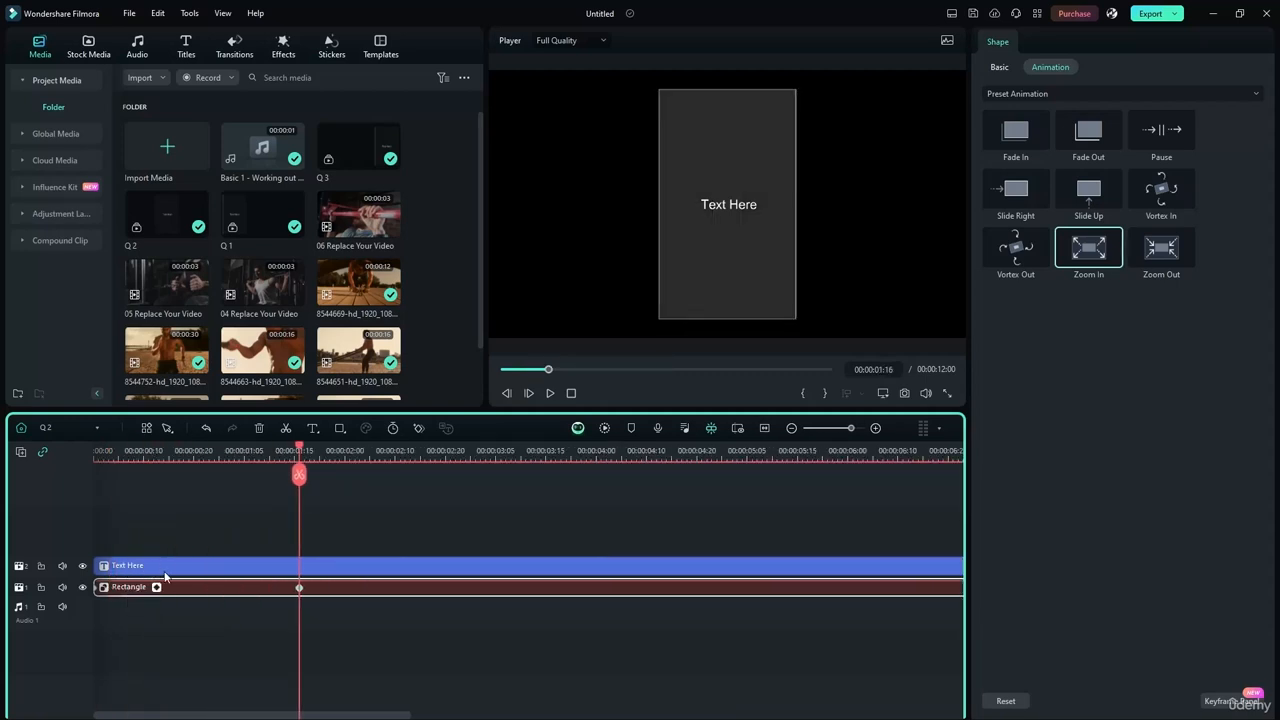
{"action": "left_click", "coordinate": [290, 589]}
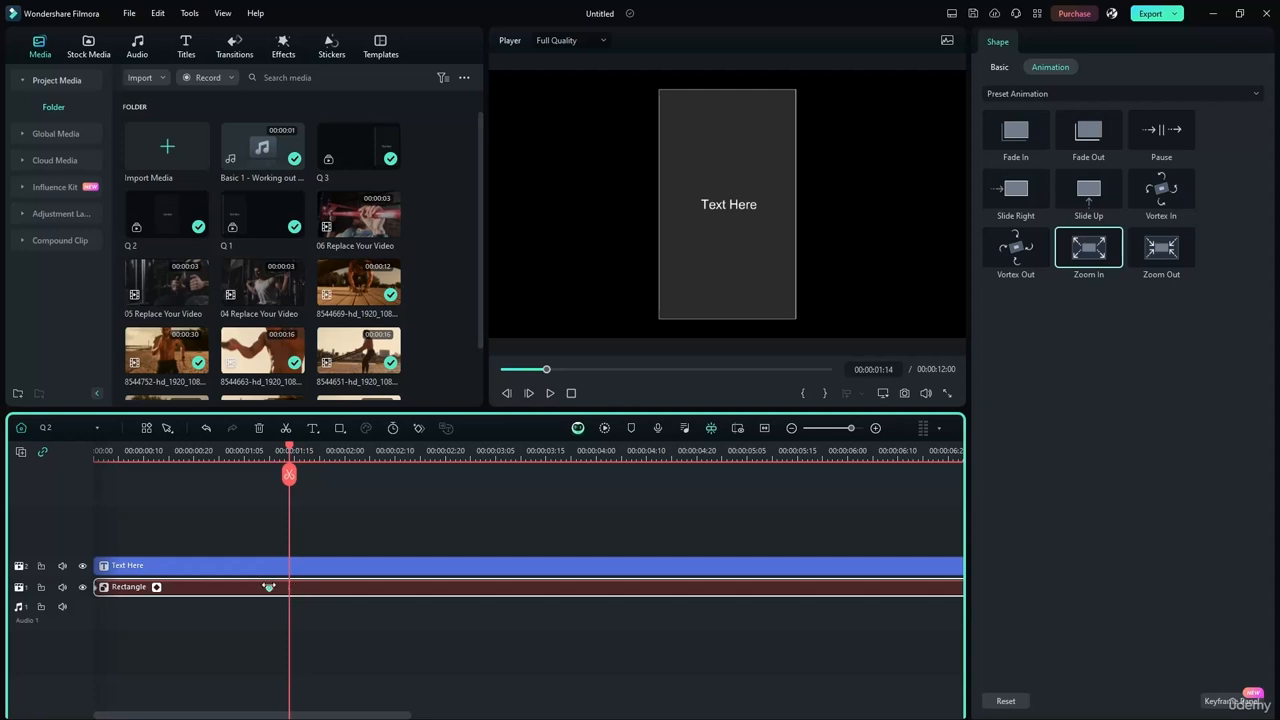
{"action": "left_click", "coordinate": [269, 589]}
{"action": "left_click", "coordinate": [254, 588]}
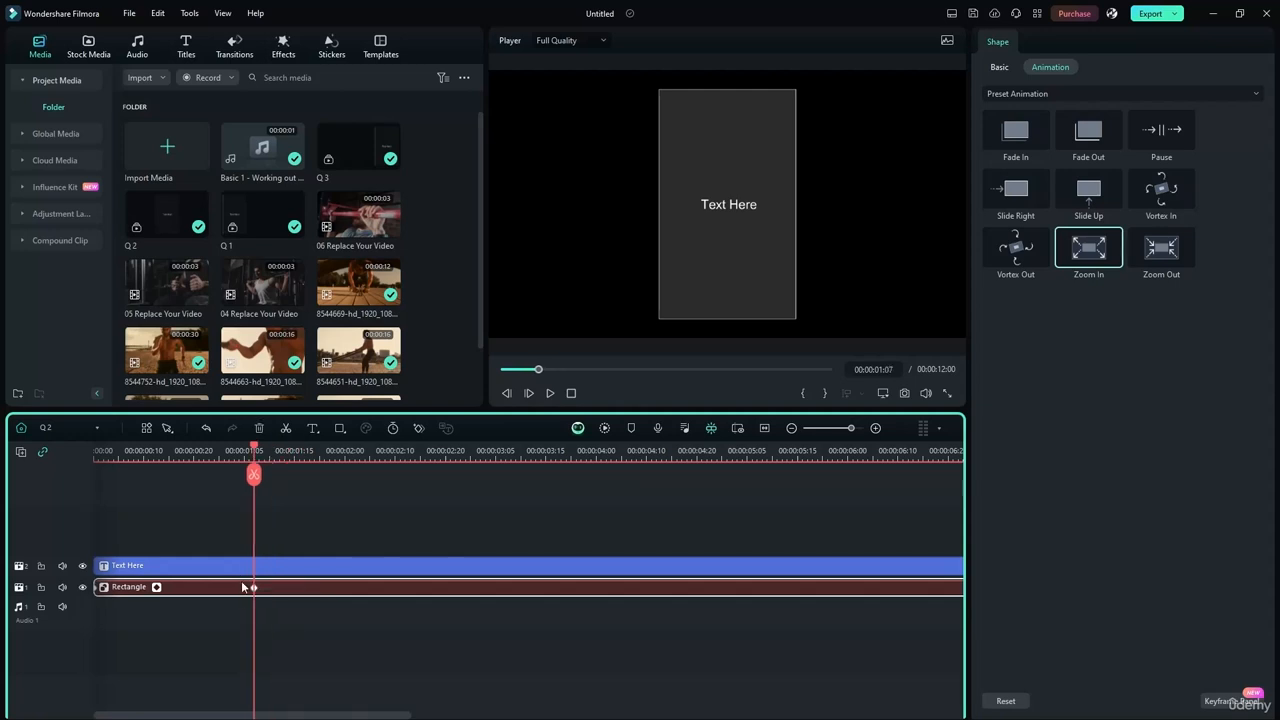
{"action": "left_click", "coordinate": [240, 588]}
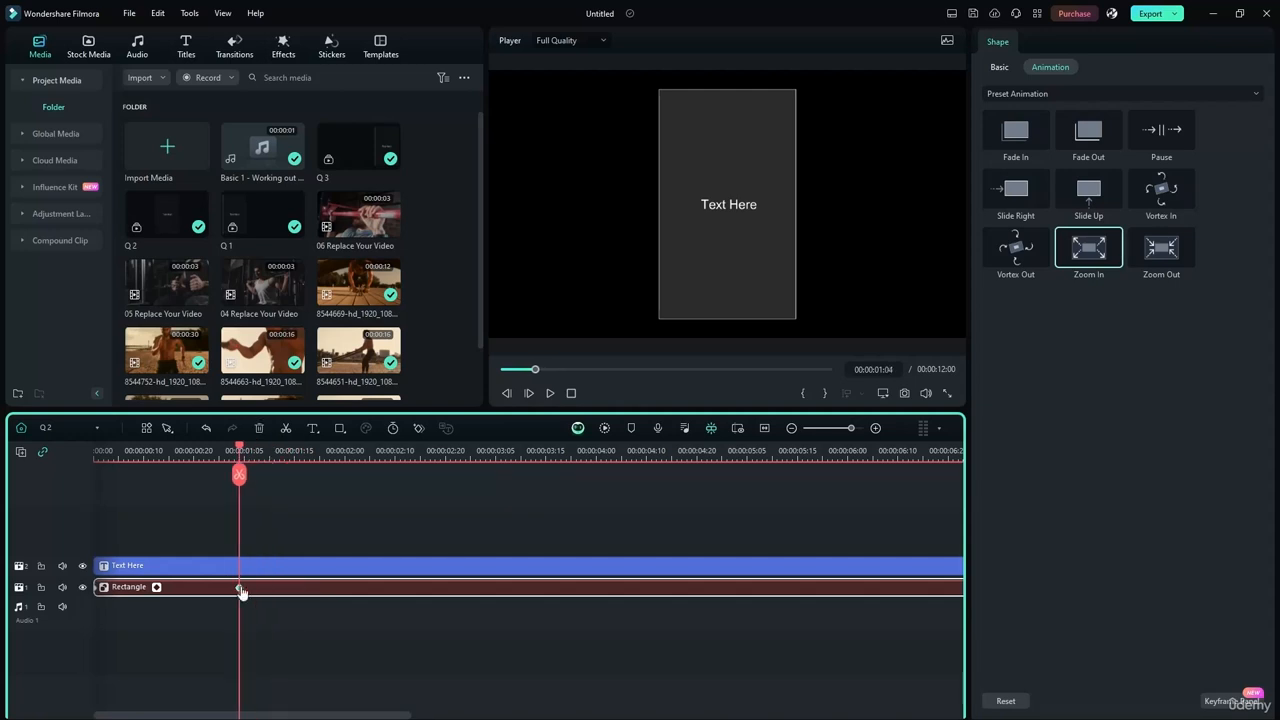
{"action": "left_click", "coordinate": [229, 588]}
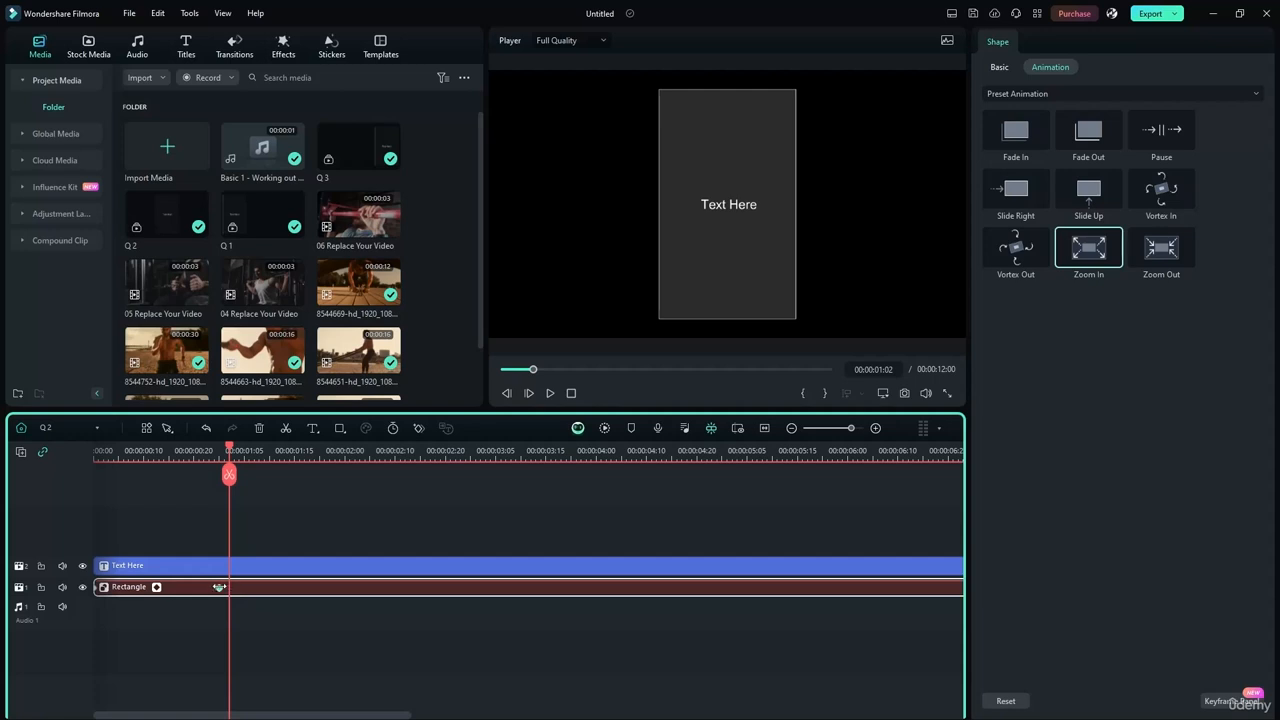
{"action": "left_click", "coordinate": [214, 588]}
{"action": "left_click", "coordinate": [224, 588]}
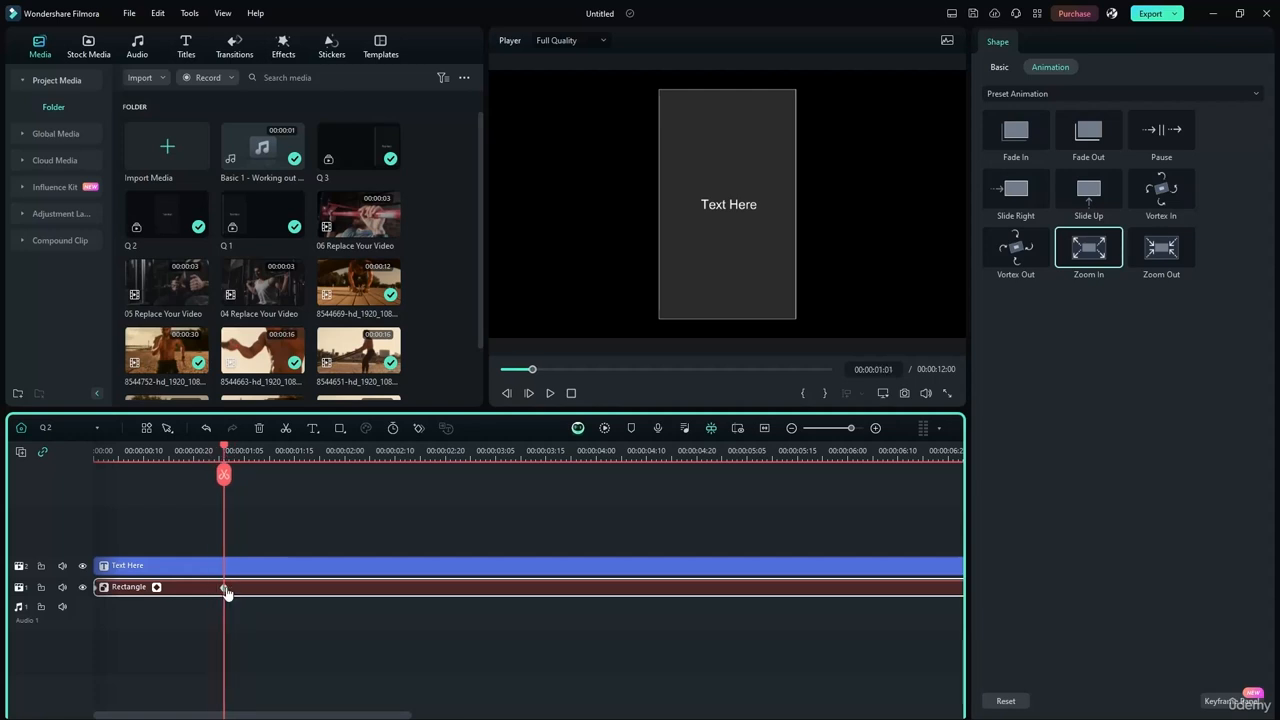
{"action": "left_click", "coordinate": [220, 588]}
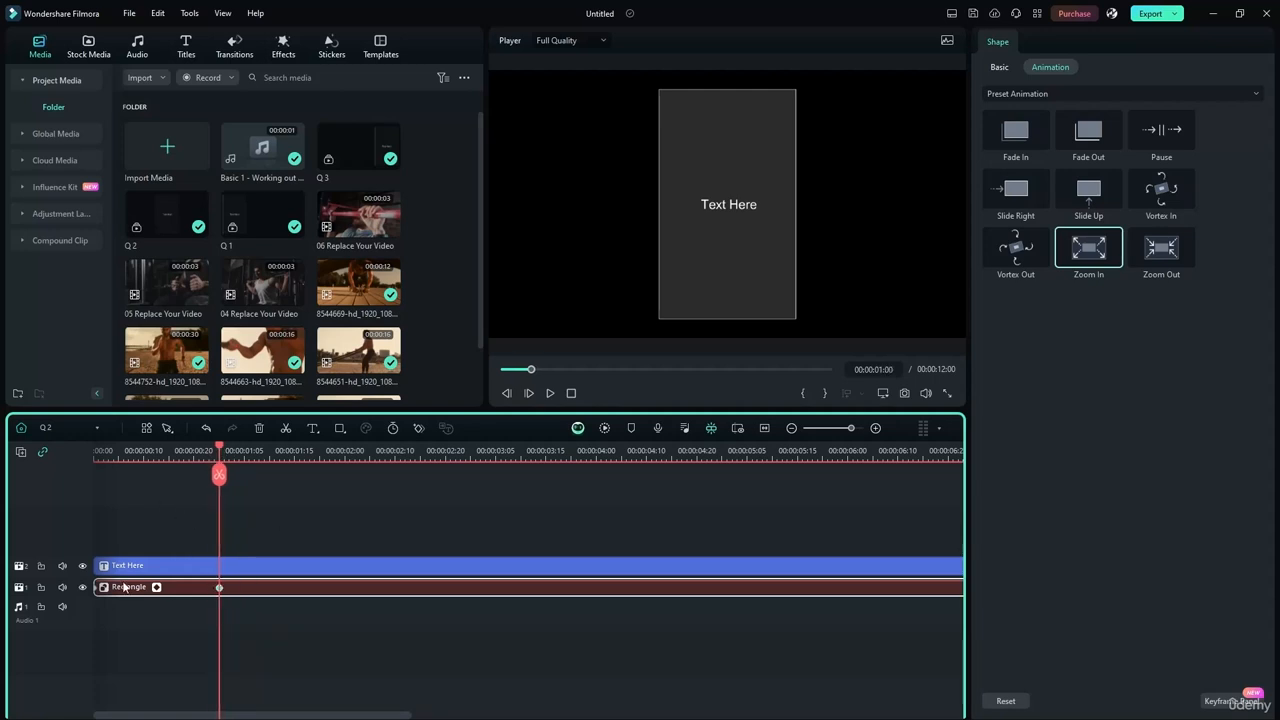
{"action": "key", "text": "Home"}
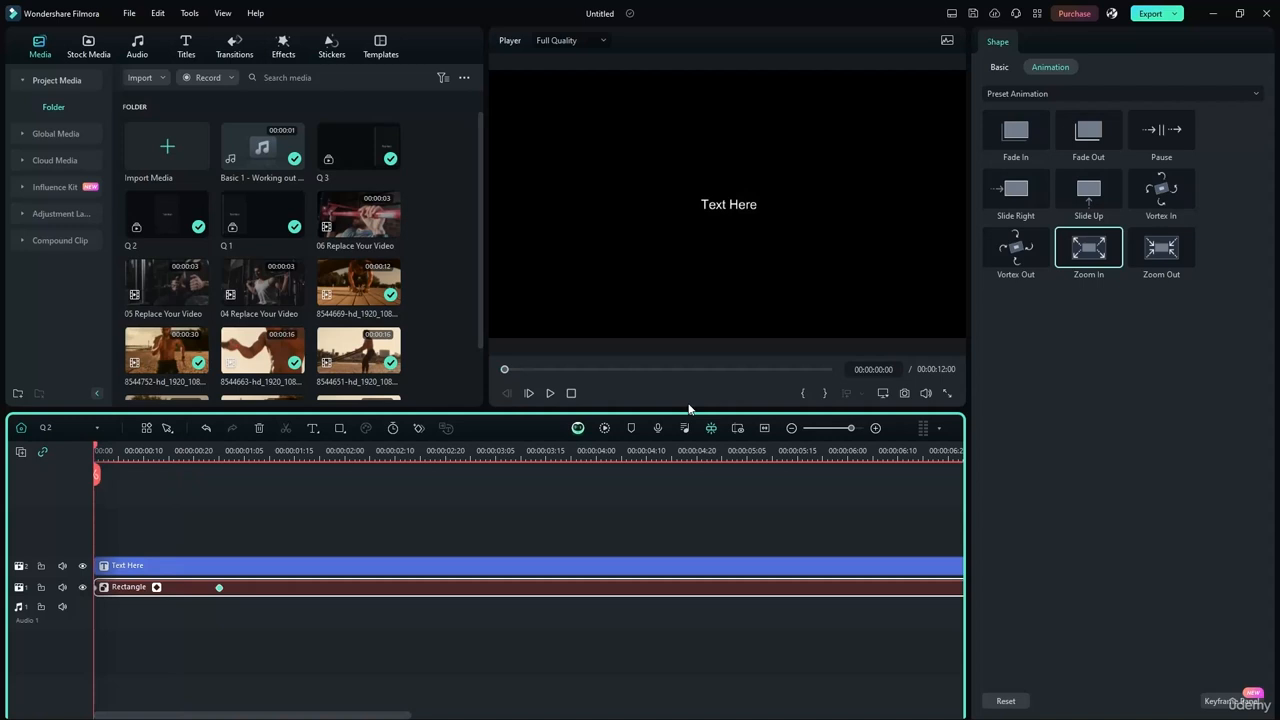
{"action": "left_click", "coordinate": [549, 393]}
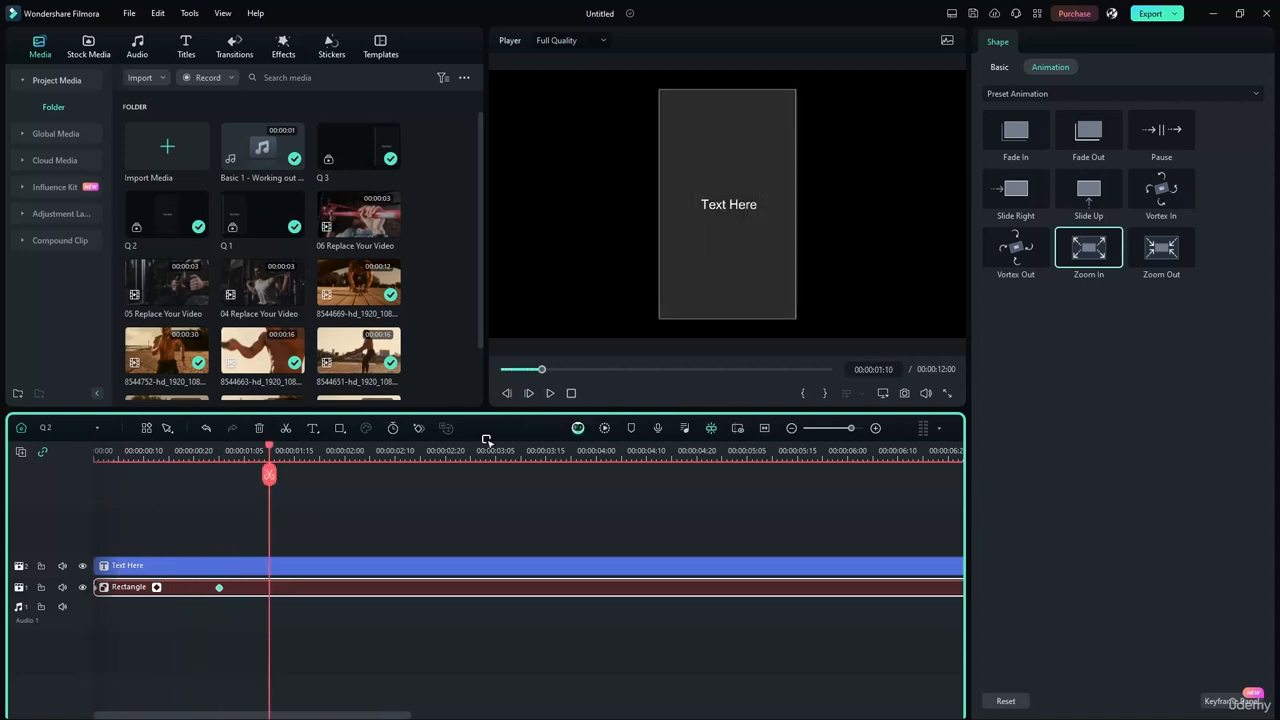
Apply the Zoom In preset animation to the Text Here title and reapply it to the Rectangle shape.
{"action": "left_click", "coordinate": [145, 566]}
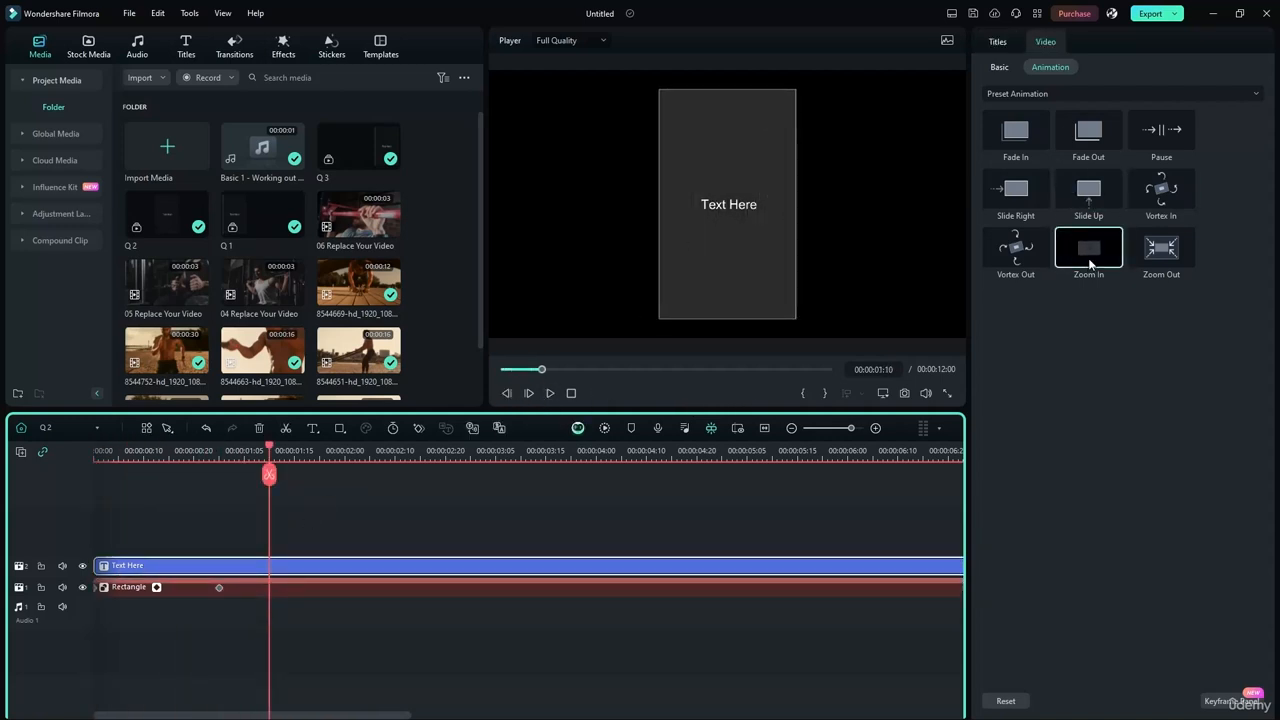
{"action": "left_click", "coordinate": [1091, 261]}
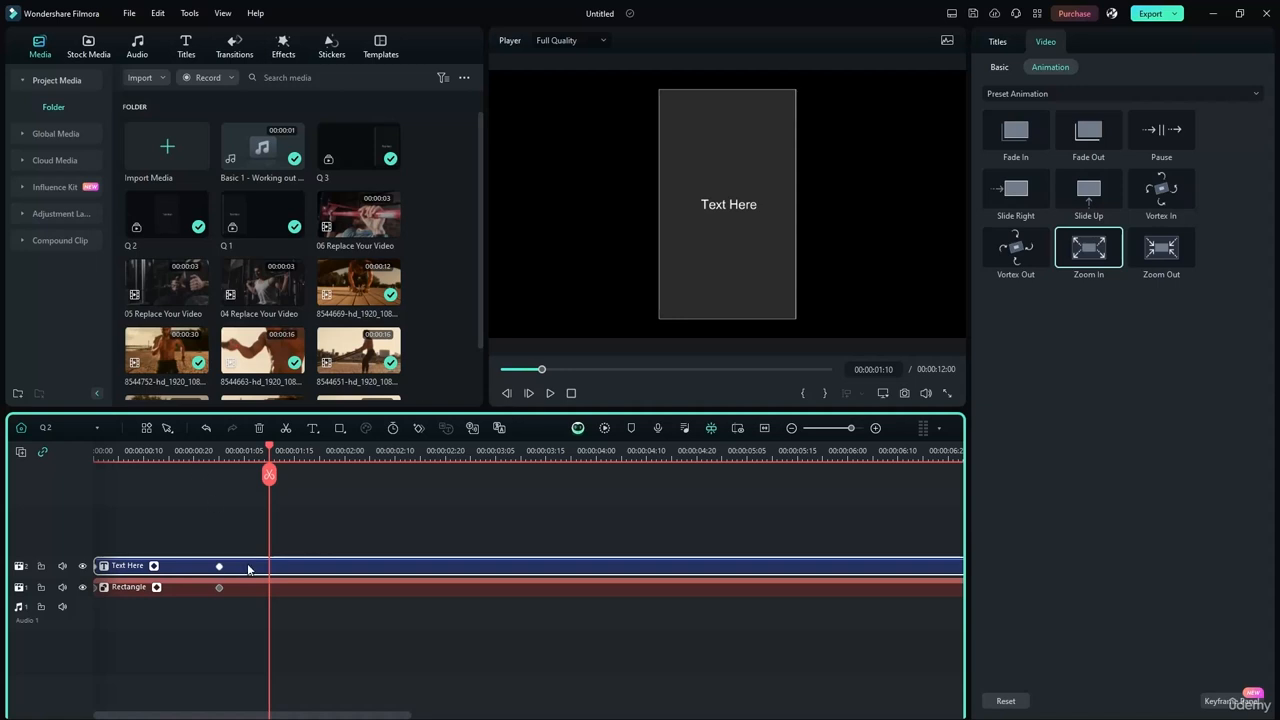
{"action": "left_click", "coordinate": [233, 588]}
{"action": "left_click", "coordinate": [1089, 250]}
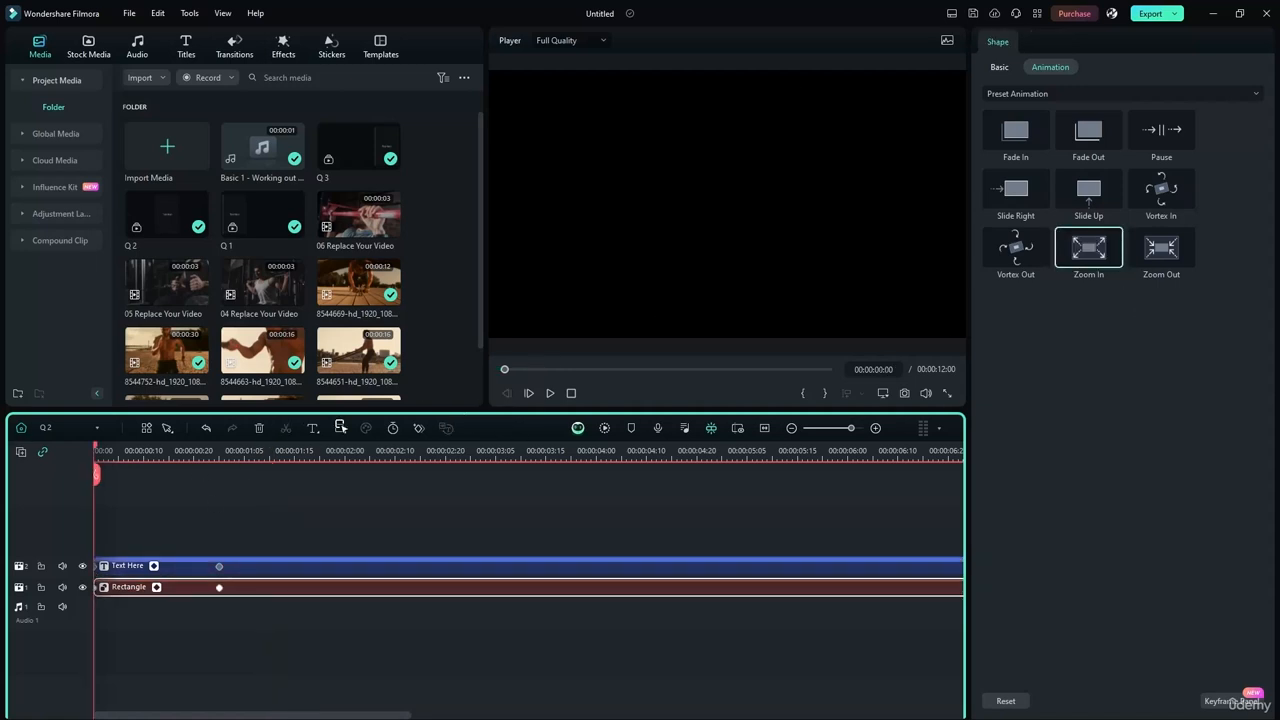
Return to the Main Timeline and play it from about 00:00:05:17 to check the Q 2 overlay's zoom-in.
{"action": "left_click", "coordinate": [66, 428]}
{"action": "left_click", "coordinate": [61, 450]}
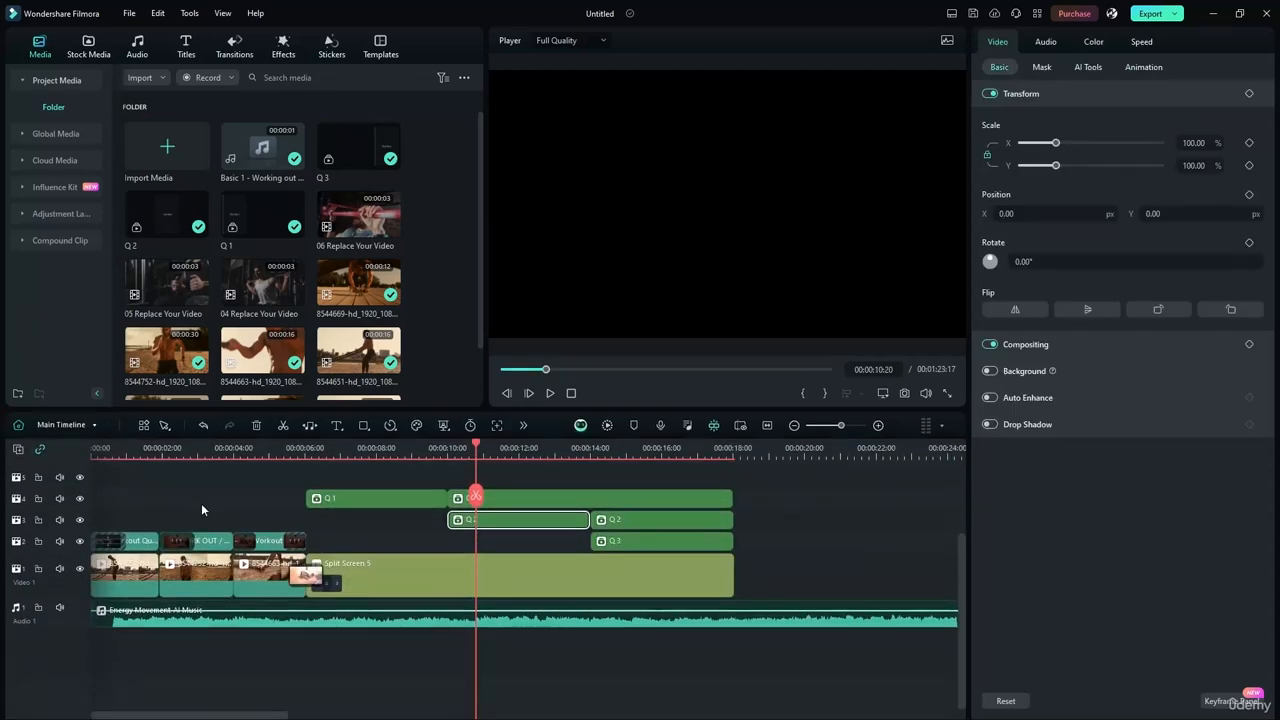
{"action": "left_click", "coordinate": [290, 450]}
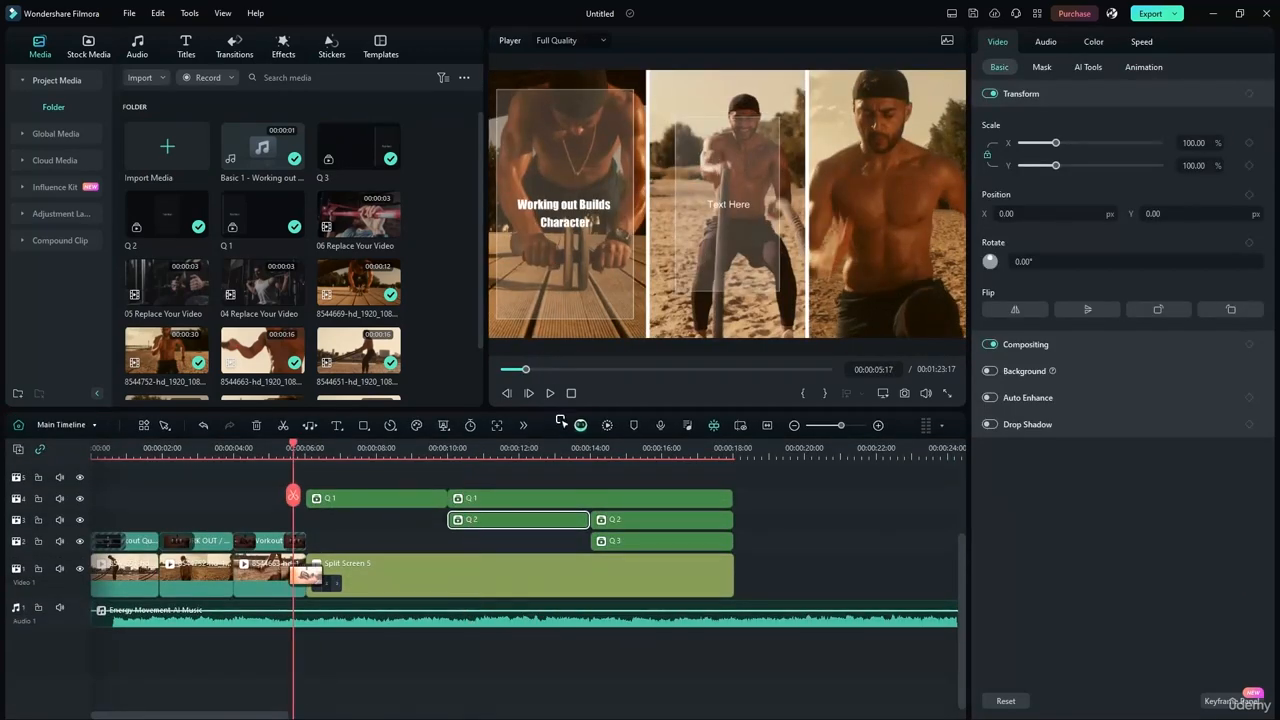
{"action": "left_click", "coordinate": [549, 394]}
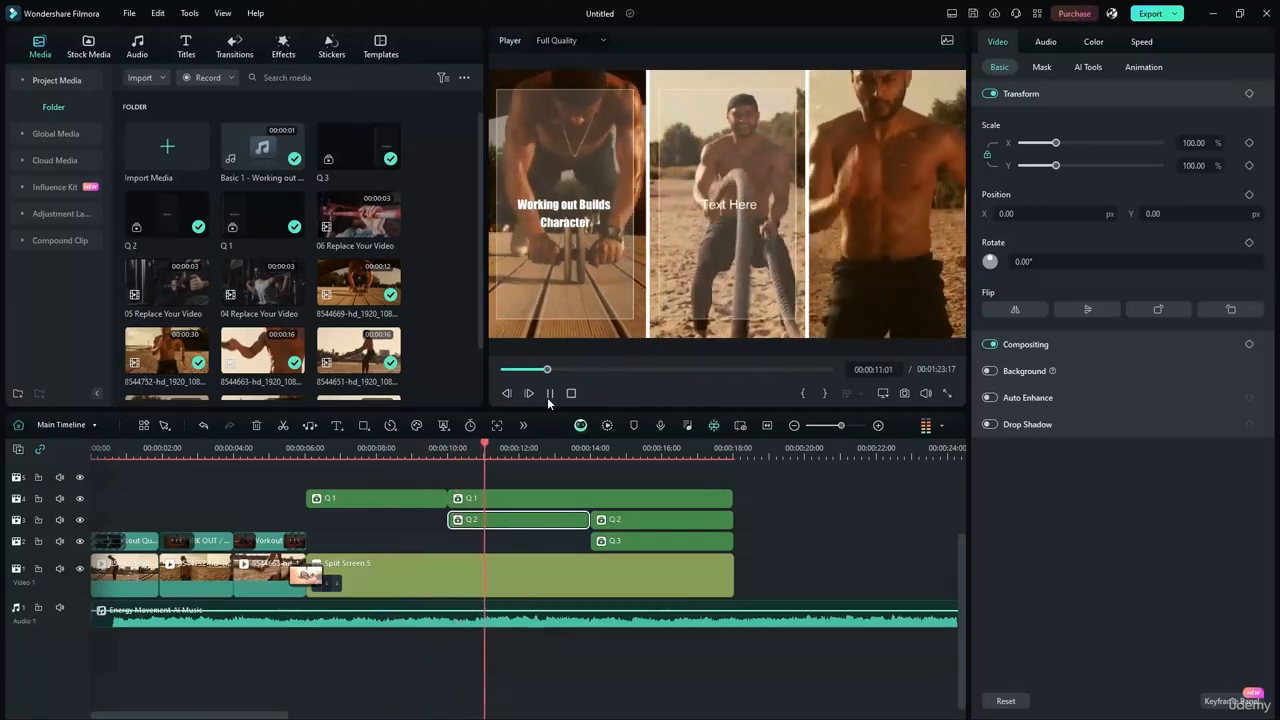
{"action": "left_click", "coordinate": [549, 394]}
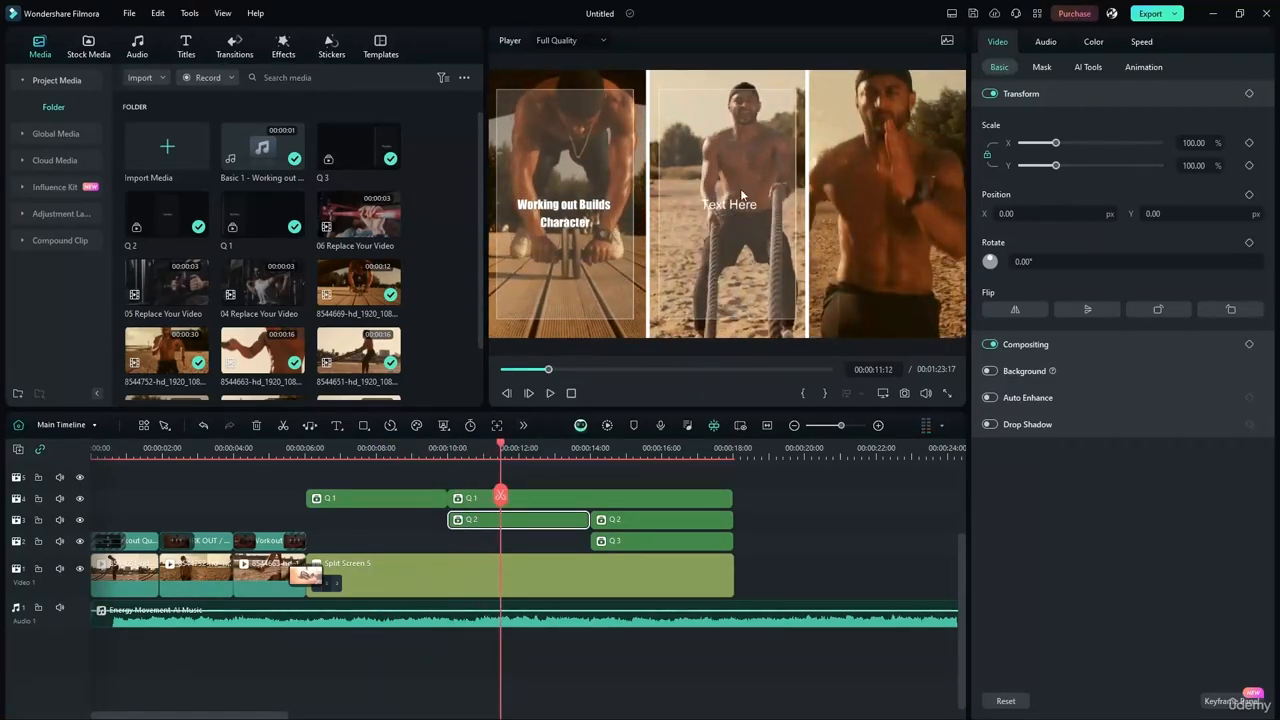
Try the Zoom Out preset animation on the Text Here title inside Q 2, play it from the start, and return to the Main Timeline.
{"action": "double_click", "coordinate": [499, 520]}
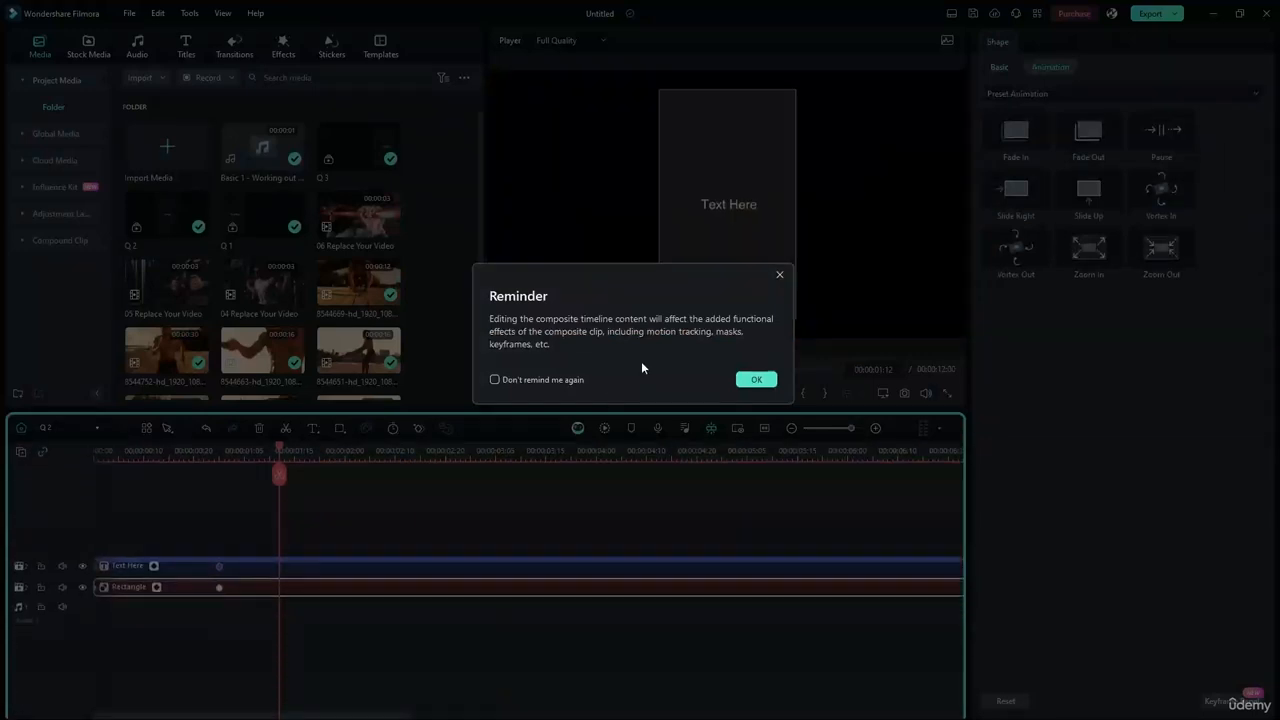
{"action": "left_click", "coordinate": [756, 379]}
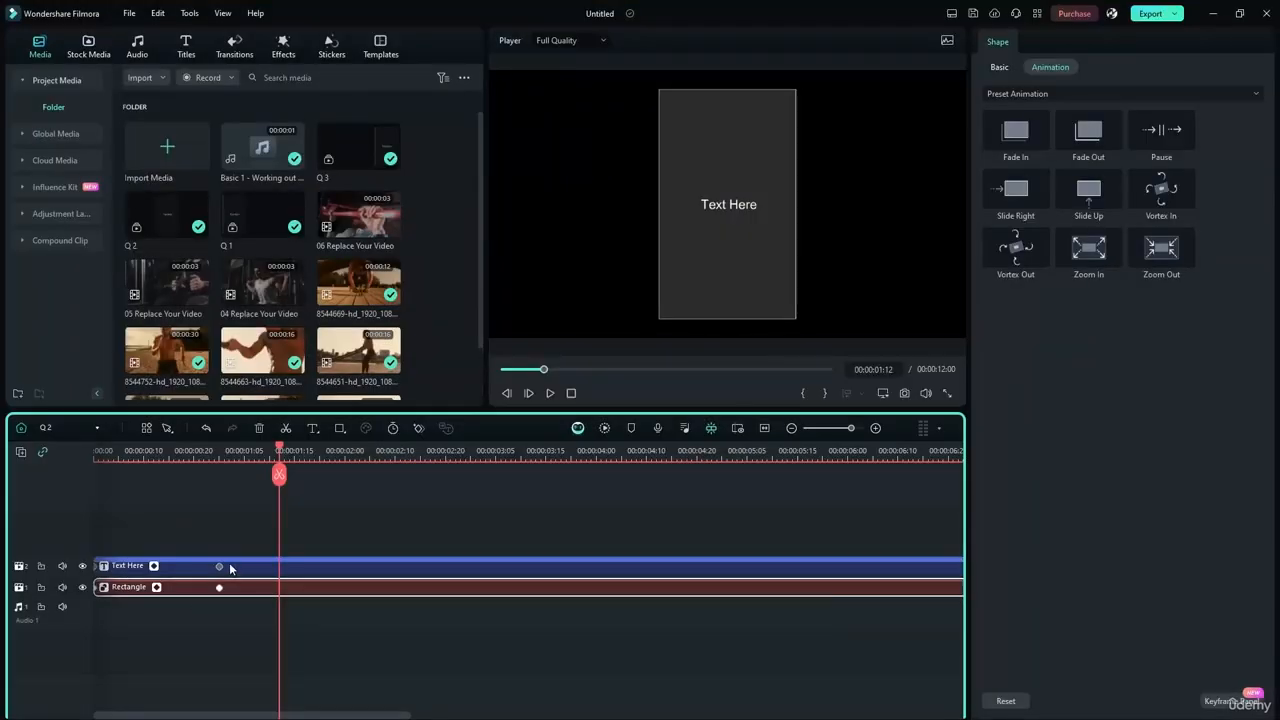
{"action": "left_click", "coordinate": [232, 566]}
{"action": "left_click", "coordinate": [1175, 255]}
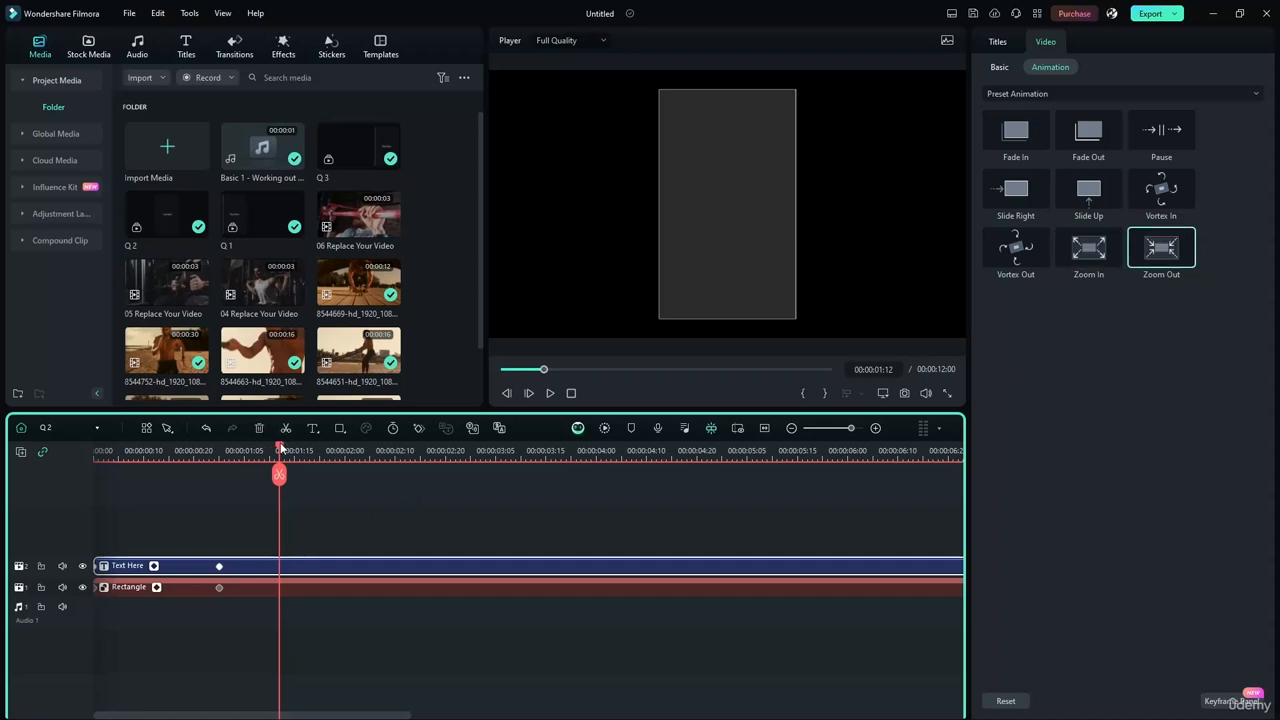
{"action": "left_click_drag", "start_coordinate": [280, 448], "coordinate": [18, 463]}
{"action": "left_click", "coordinate": [550, 393]}
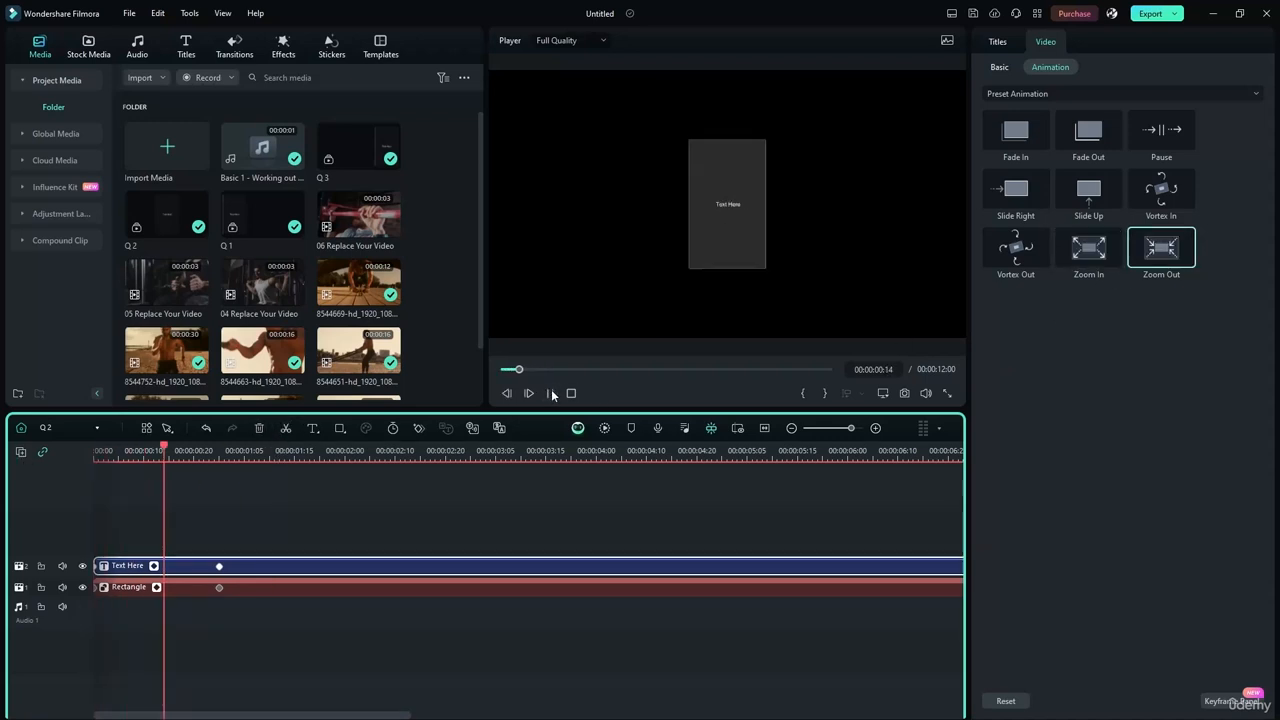
{"action": "double_click", "coordinate": [296, 539]}
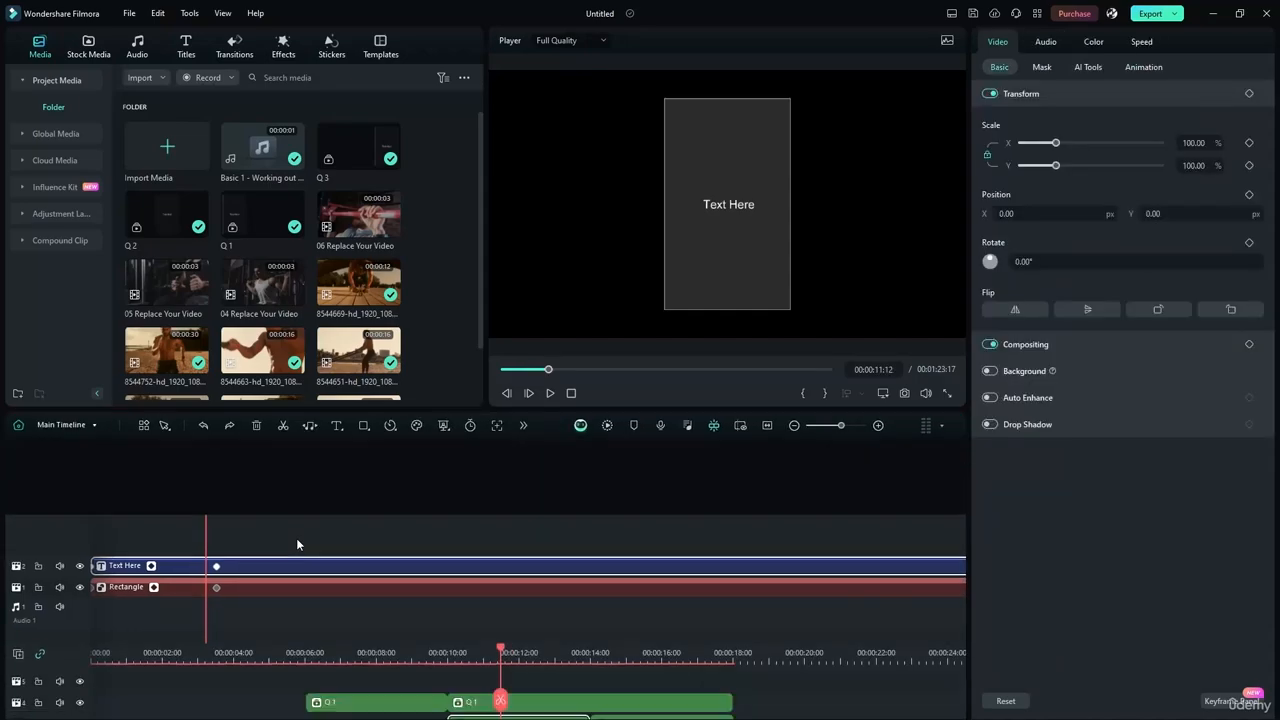
Reopen the Q 2 compound clip and delete all zoom keyframes from the Text Here title and the Rectangle.
{"action": "double_click", "coordinate": [537, 524]}
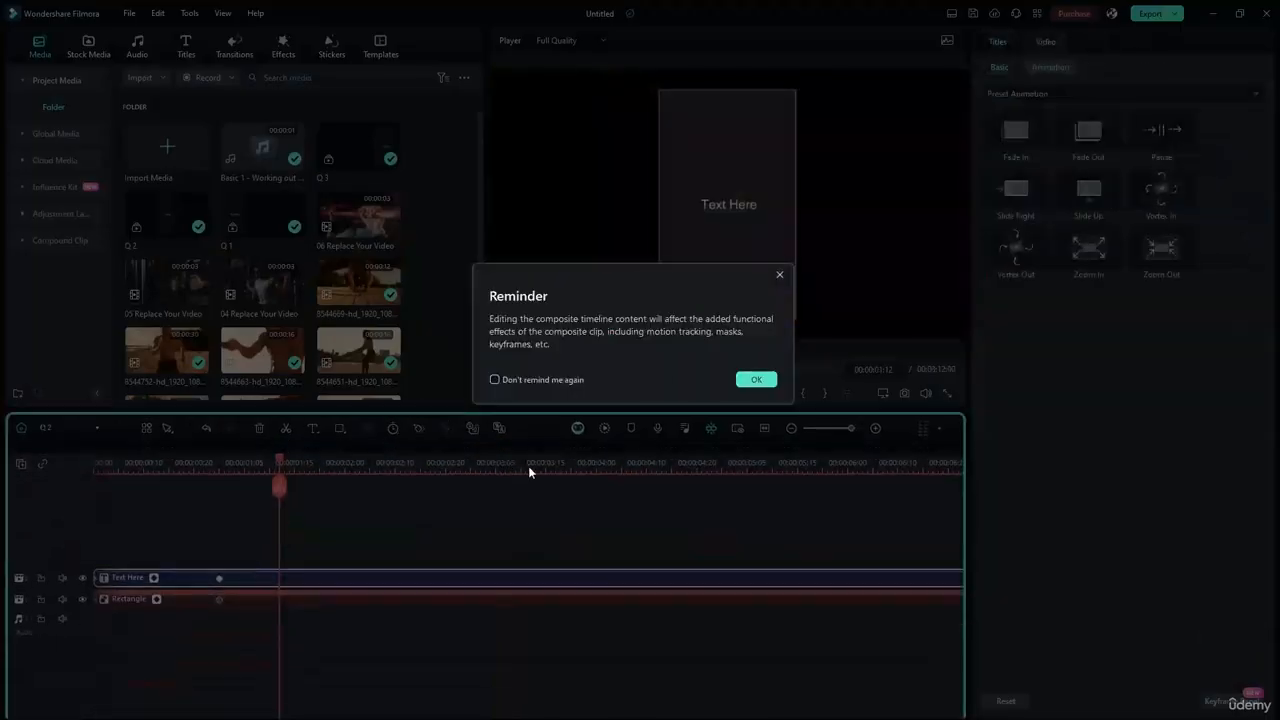
{"action": "left_click", "coordinate": [764, 378]}
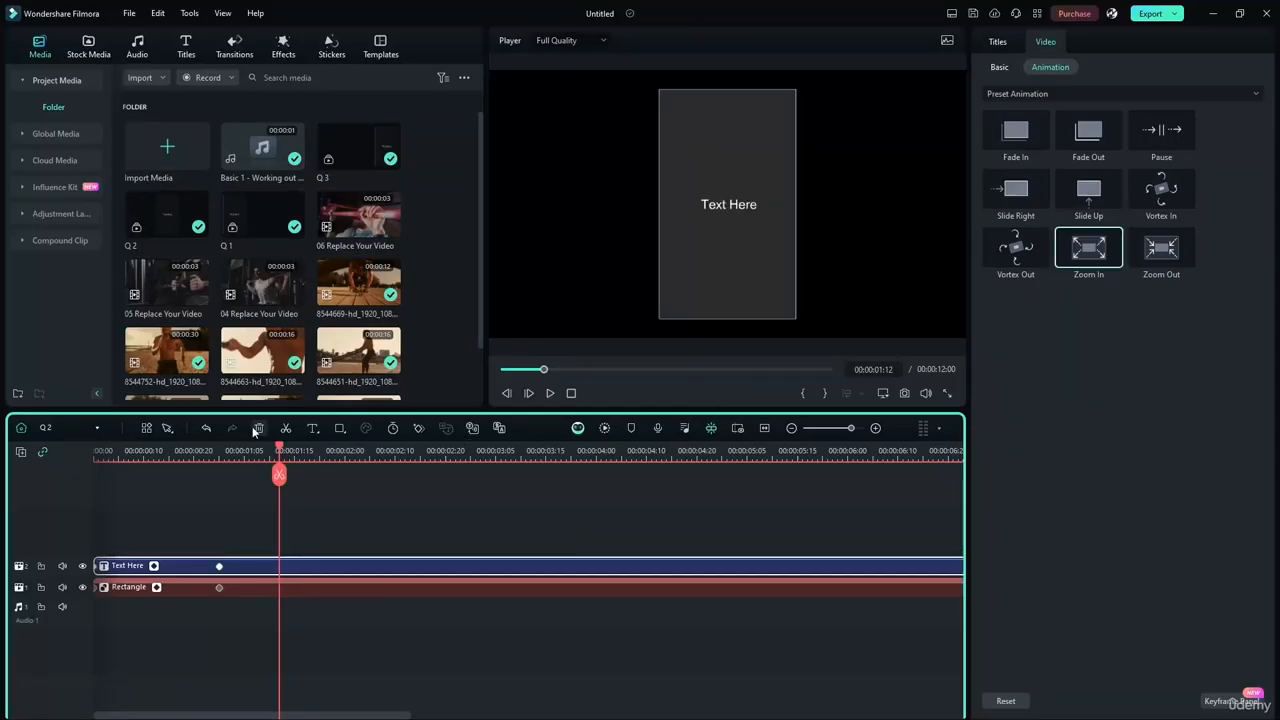
{"action": "left_click_drag", "start_coordinate": [283, 450], "coordinate": [208, 466]}
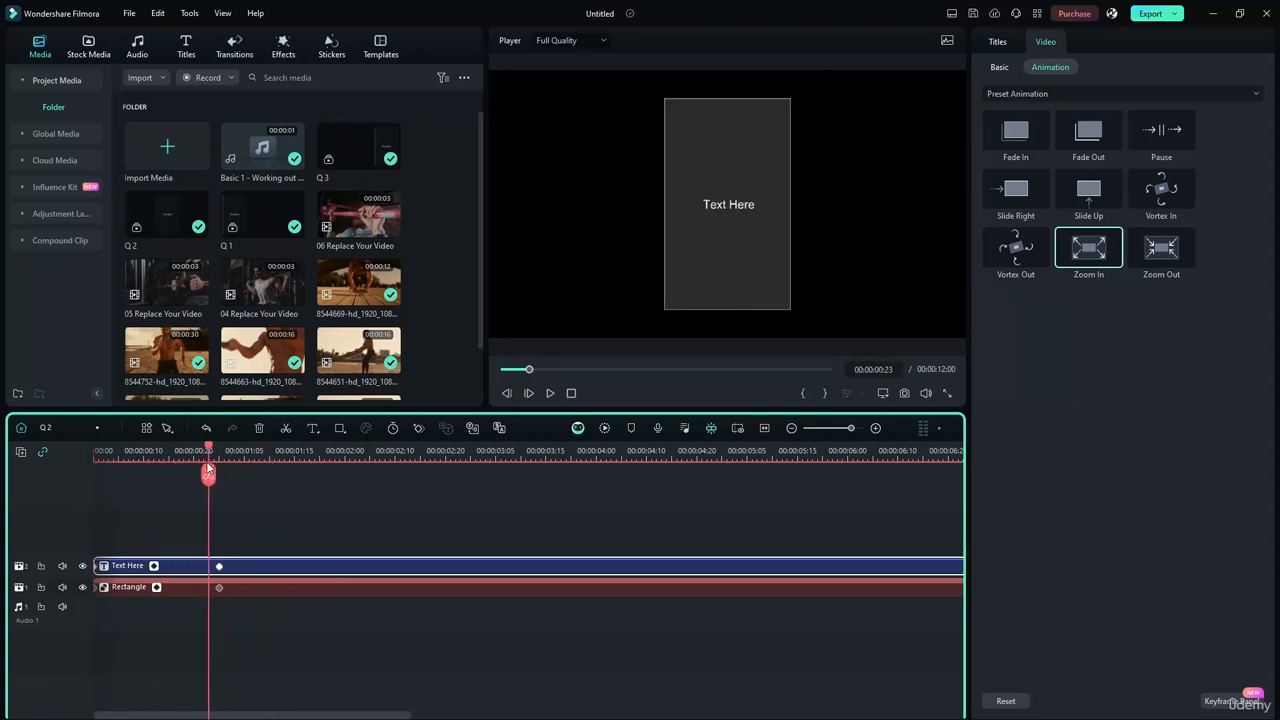
{"action": "left_click", "coordinate": [219, 569]}
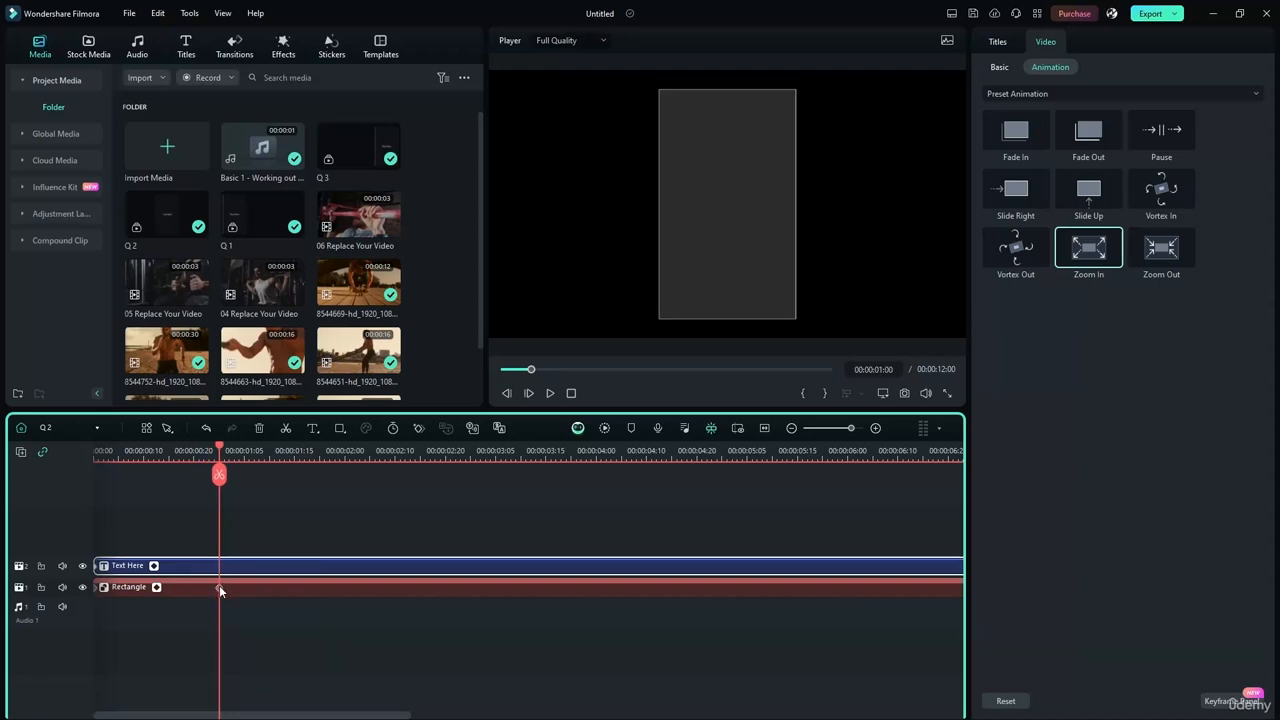
{"action": "key", "text": "ctrl+z"}
{"action": "left_click", "coordinate": [238, 592]}
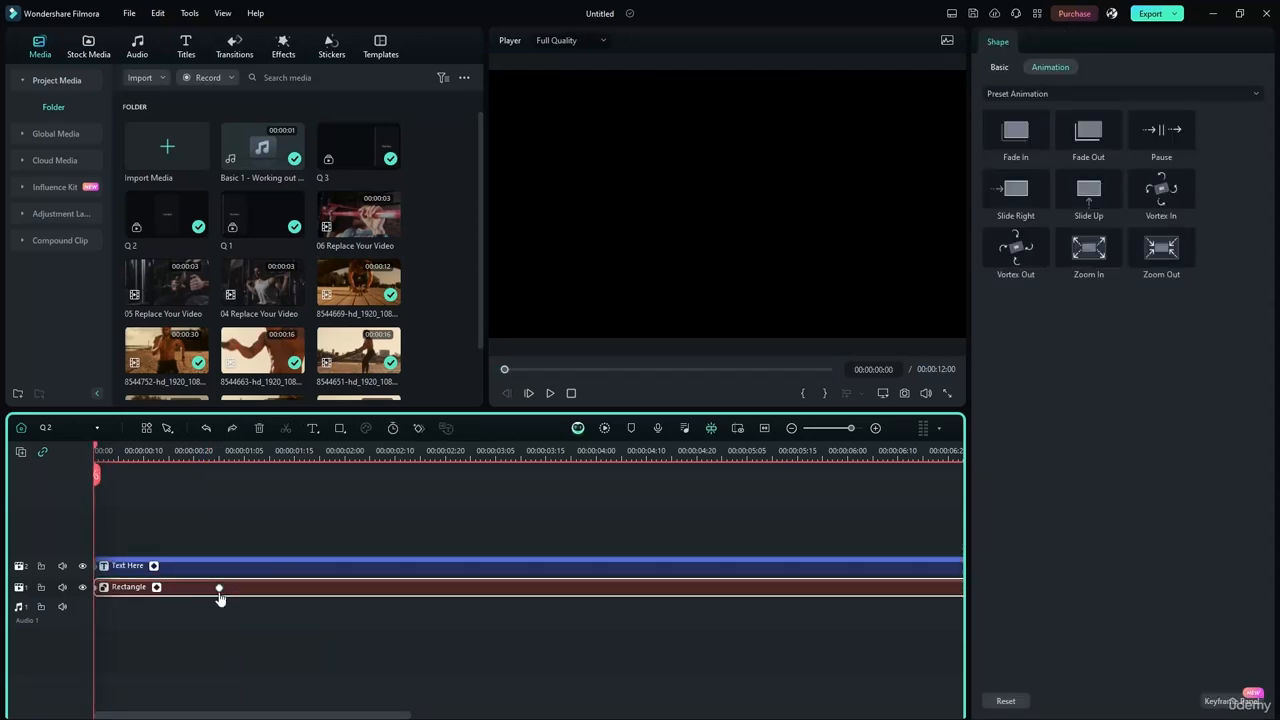
{"action": "left_click", "coordinate": [219, 589]}
{"action": "key", "text": "Delete"}
{"action": "left_click", "coordinate": [122, 567]}
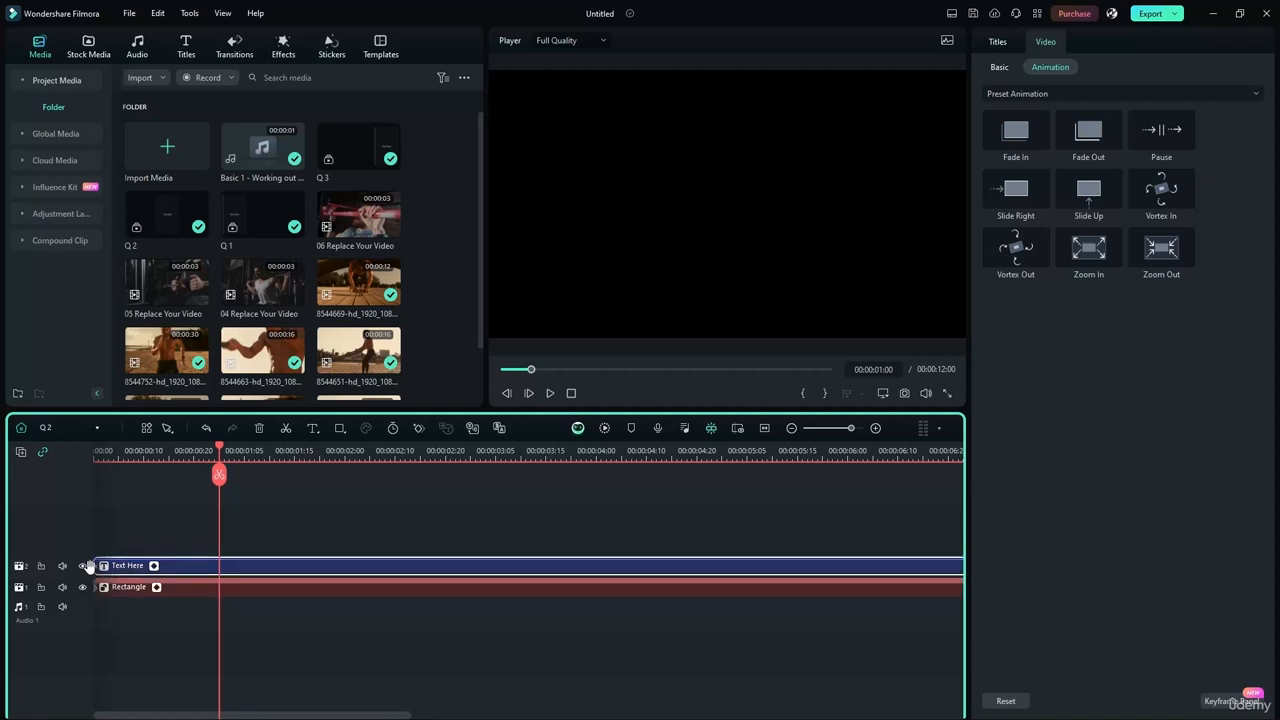
{"action": "key", "text": "Home"}
{"action": "left_click", "coordinate": [99, 589]}
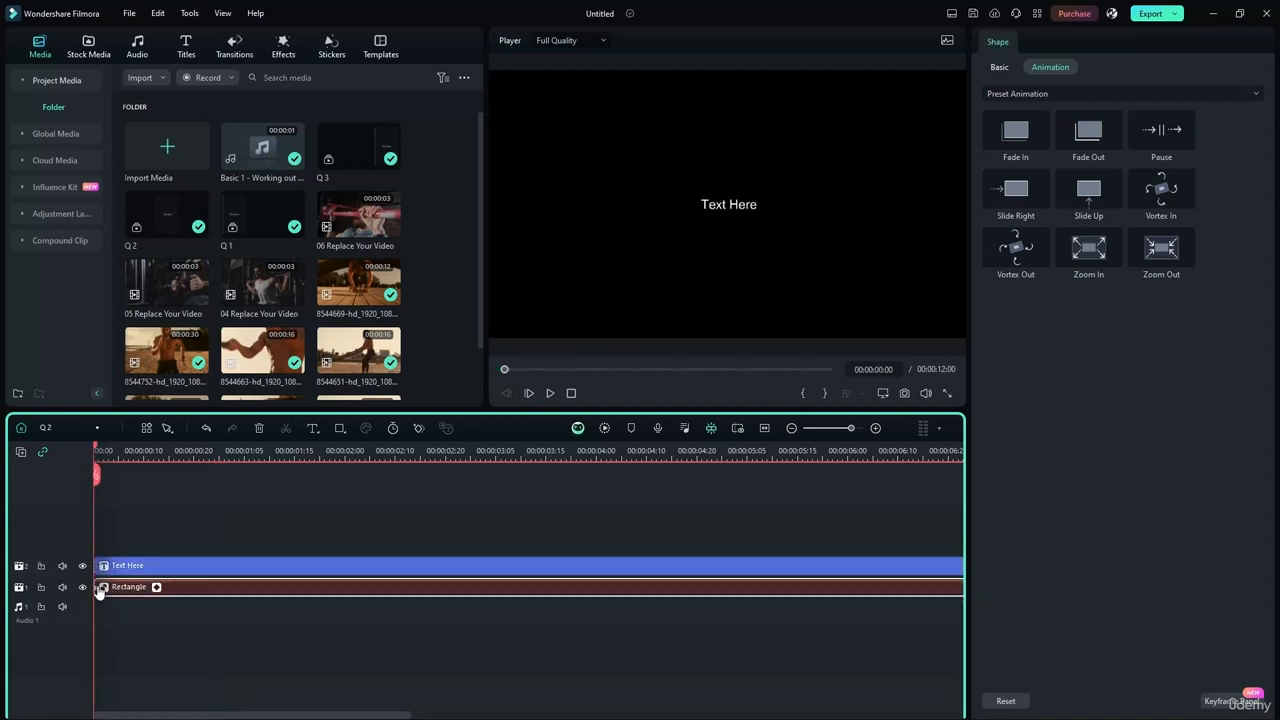
Set the Text Here title's scale to 12 in its title transform settings.
{"action": "left_click", "coordinate": [208, 568]}
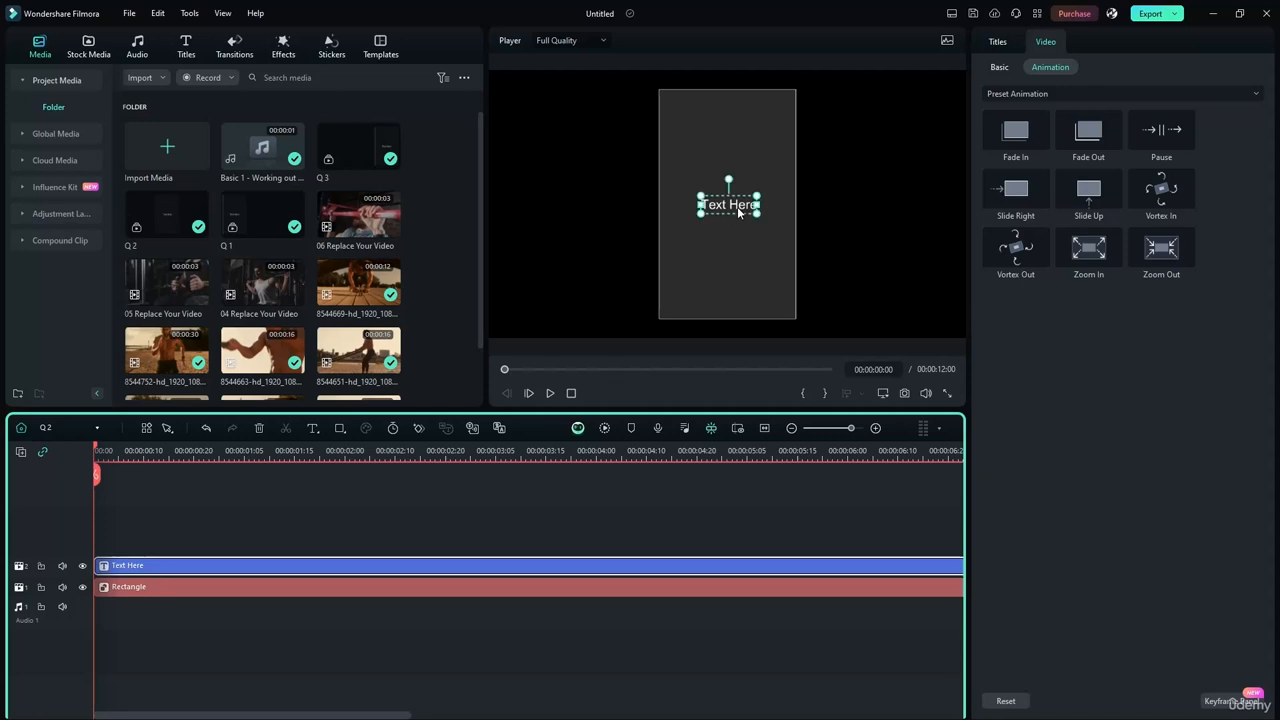
{"action": "left_click", "coordinate": [999, 67]}
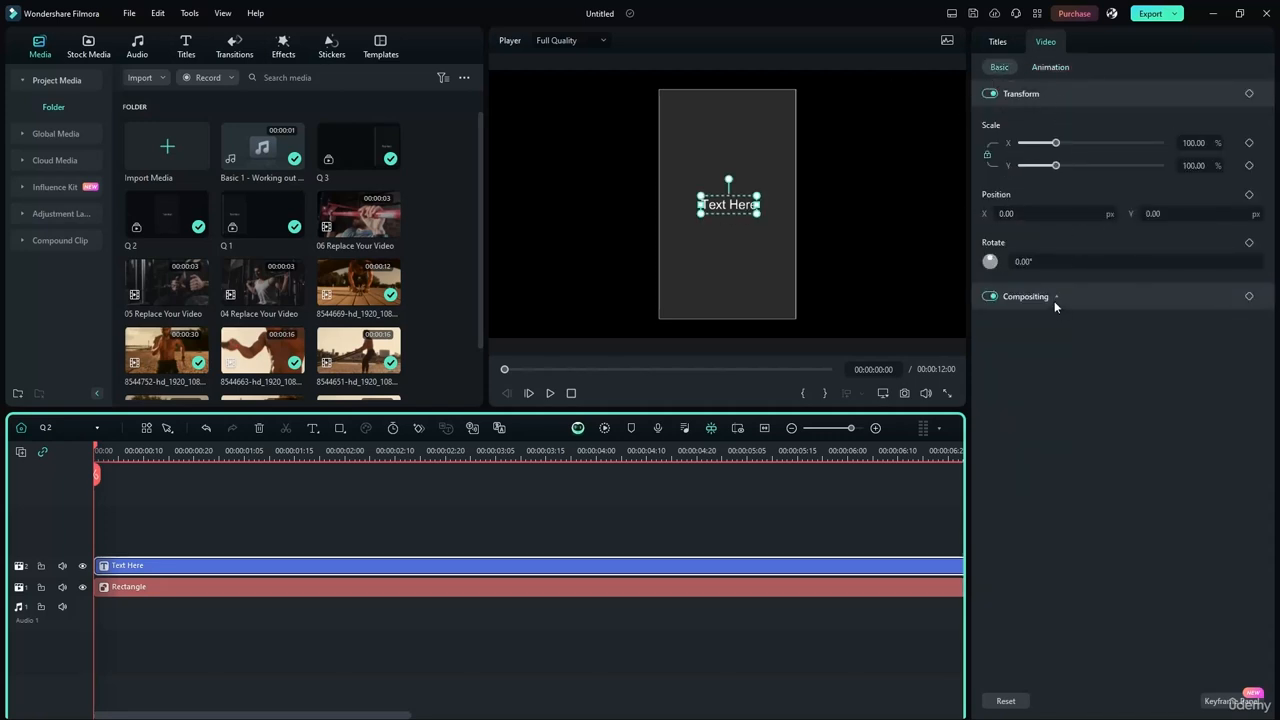
{"action": "left_click", "coordinate": [997, 44]}
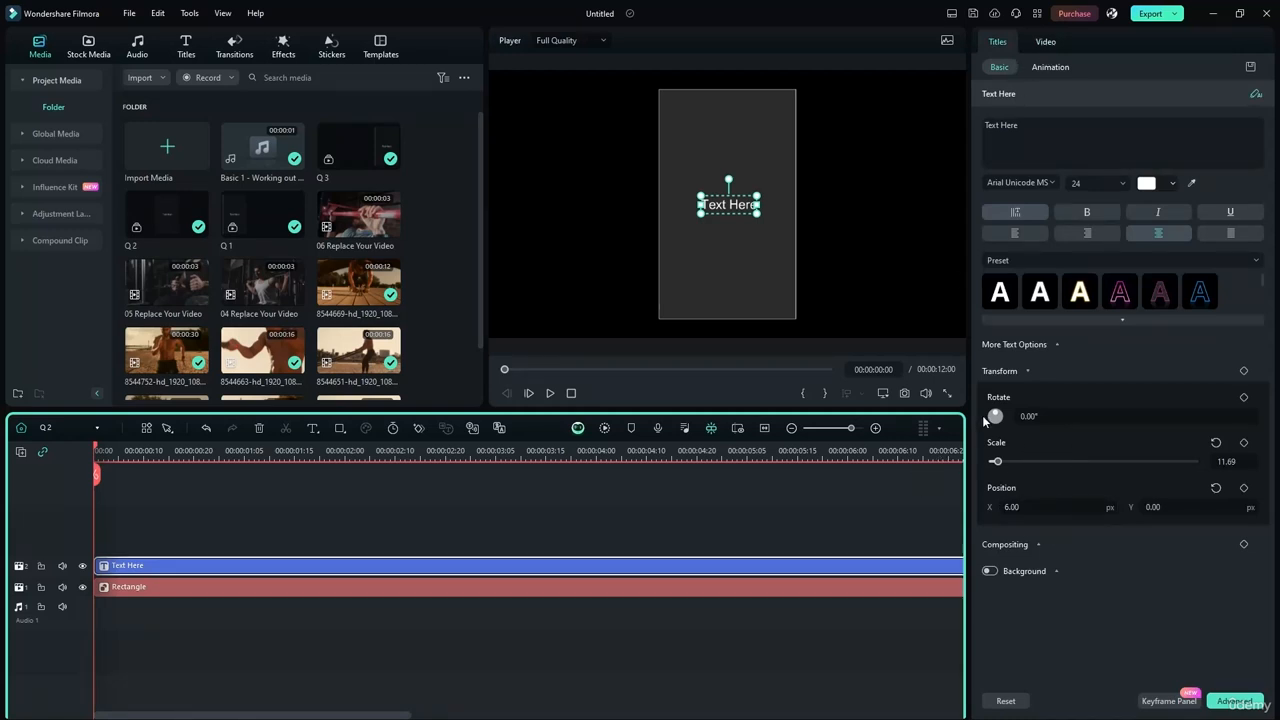
{"action": "left_click", "coordinate": [1235, 463]}
{"action": "type", "text": "12"}
{"action": "key", "text": "Return"}
Replace the title's placeholder text with "Working out", "Builds" and "The Mind" on three lines.
{"action": "double_click", "coordinate": [722, 205]}
{"action": "type", "text": "Working ou"}
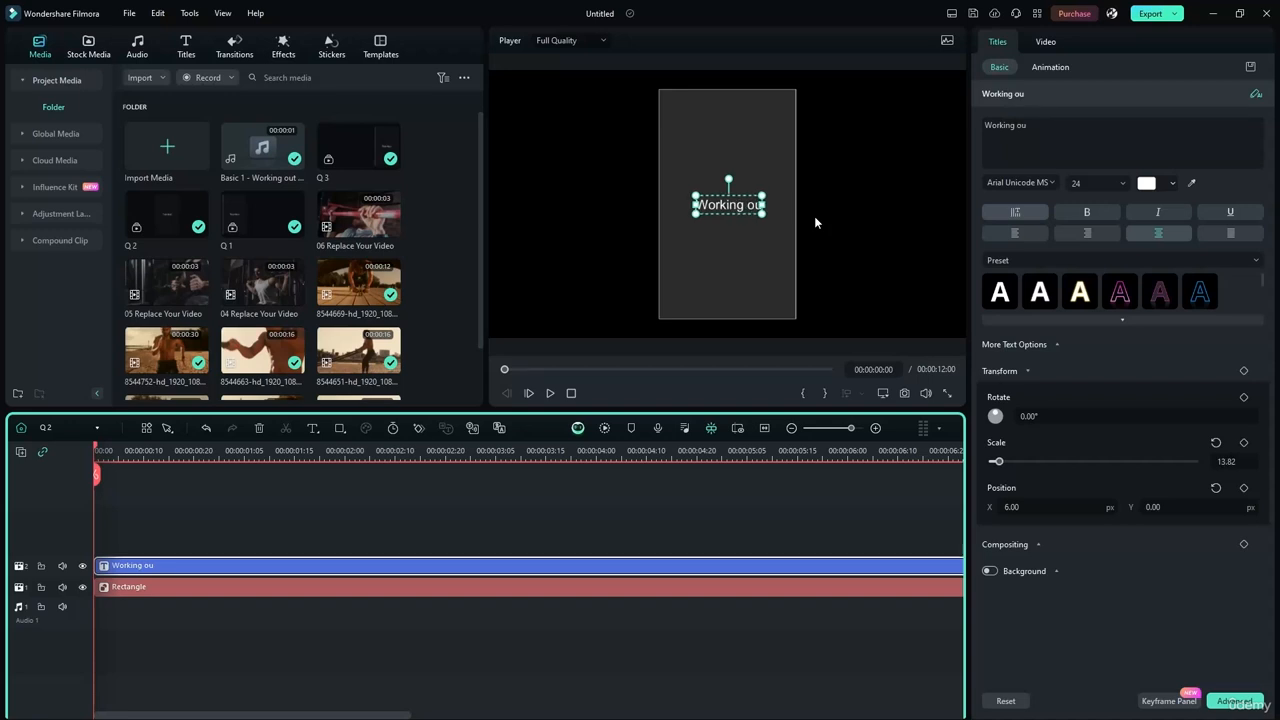
{"action": "type", "text": "t"}
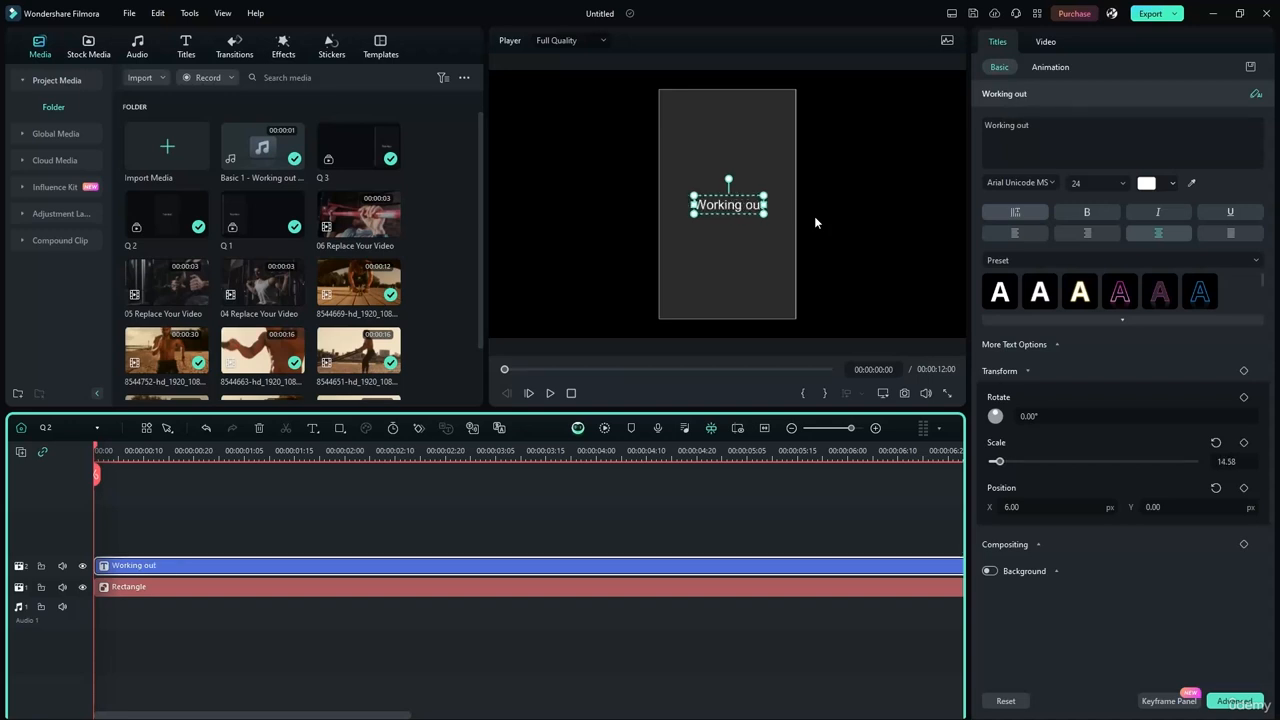
{"action": "key", "text": "Return"}
{"action": "type", "text": "Builds"}
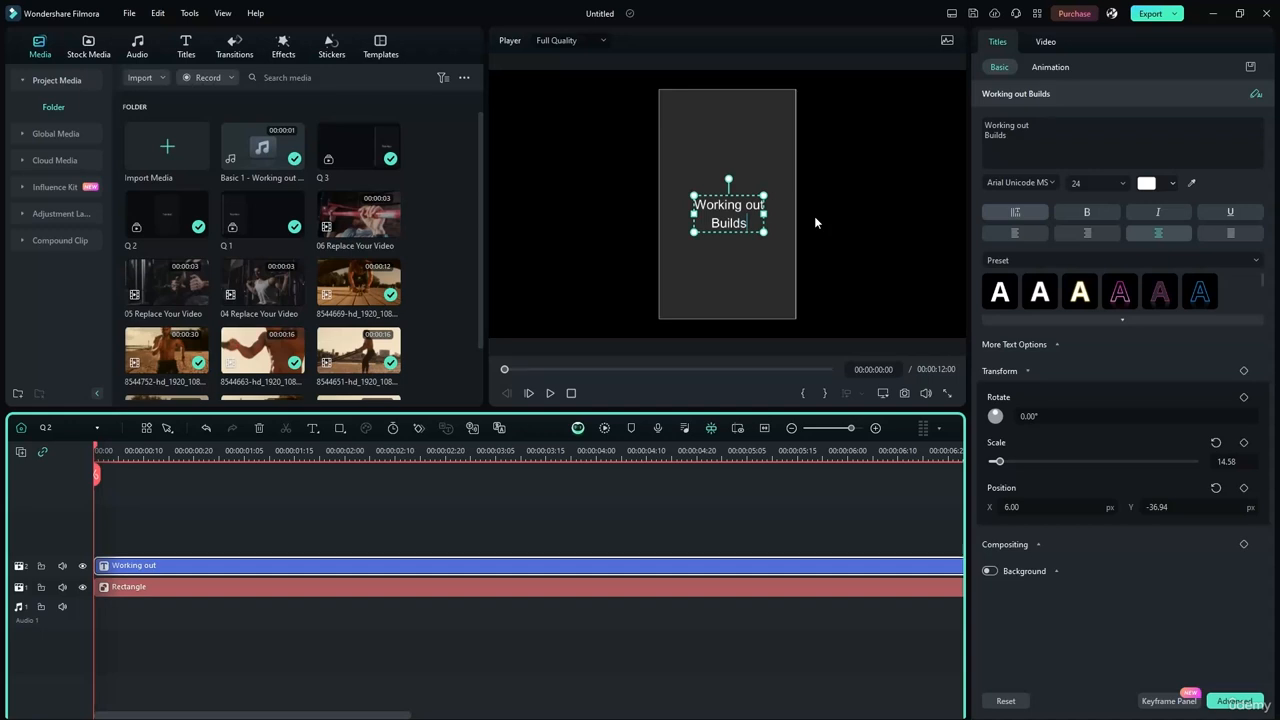
{"action": "key", "text": "Return"}
{"action": "type", "text": "The"}
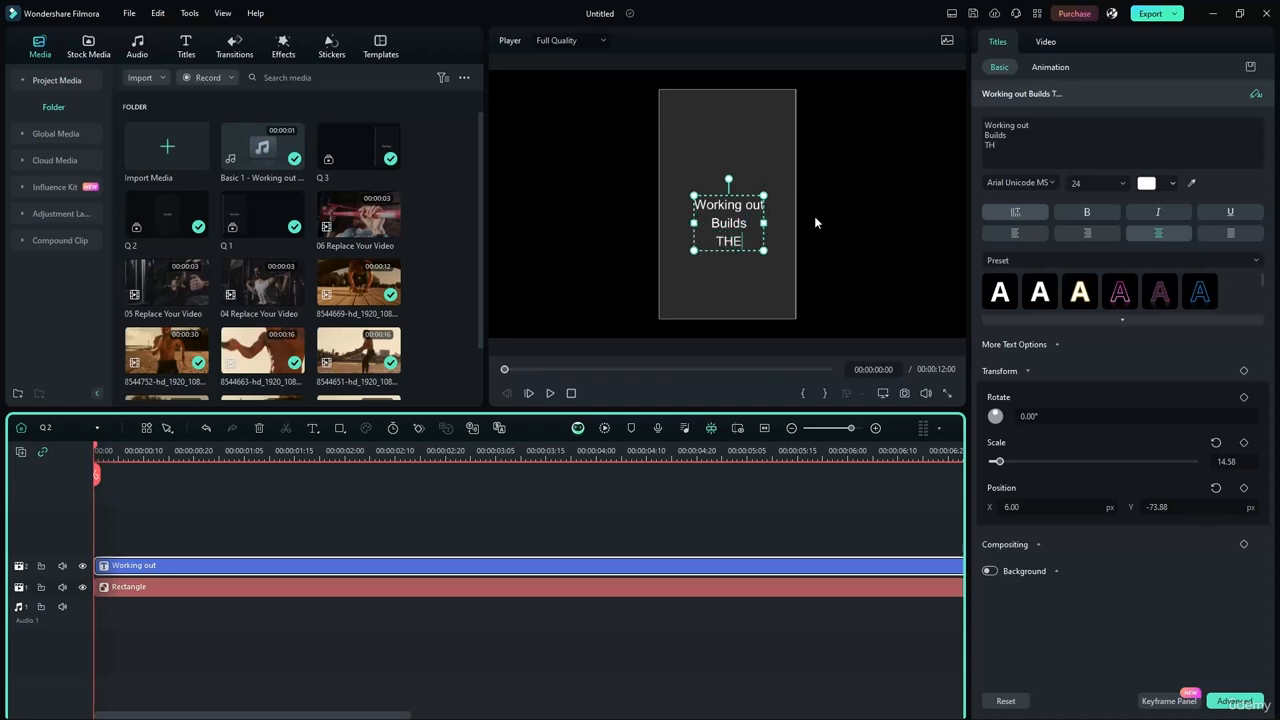
{"action": "type", "text": " Mind"}
Change the title's font to Impact and centre the text in the Rectangle at position X 0.00, Y 0.00.
{"action": "left_click", "coordinate": [1028, 183]}
{"action": "type", "text": "impa"}
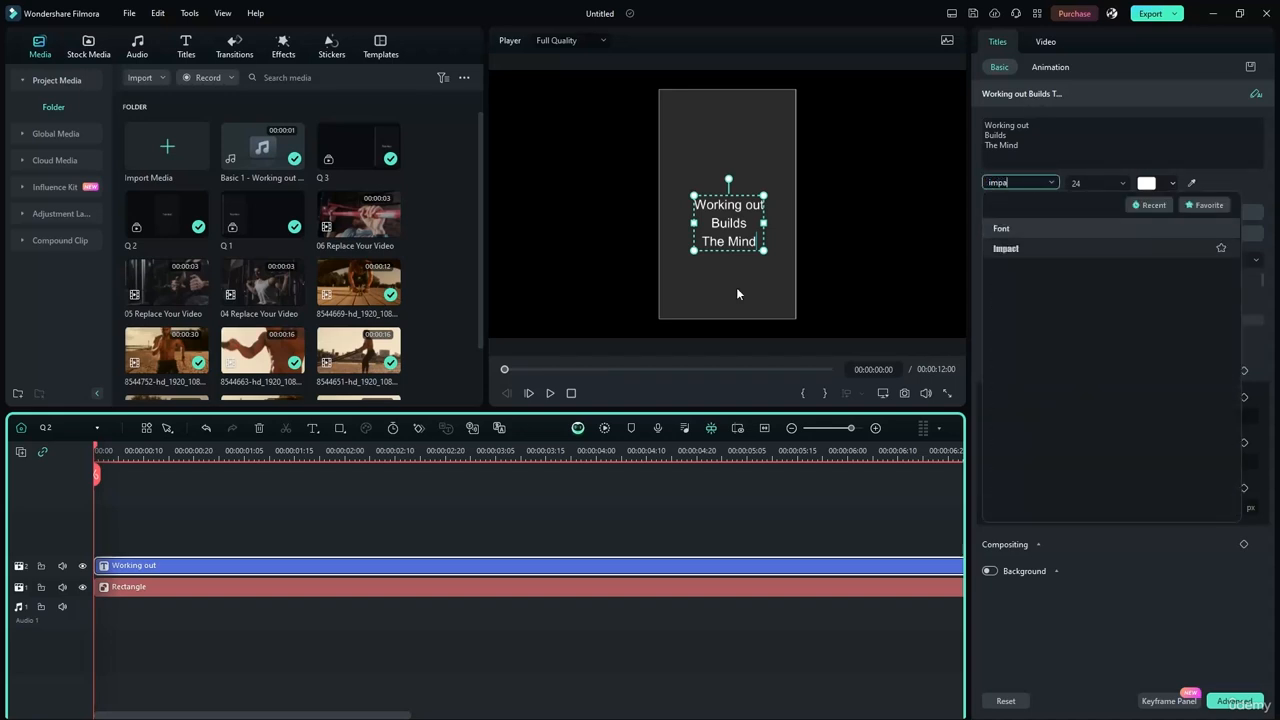
{"action": "left_click", "coordinate": [1006, 248]}
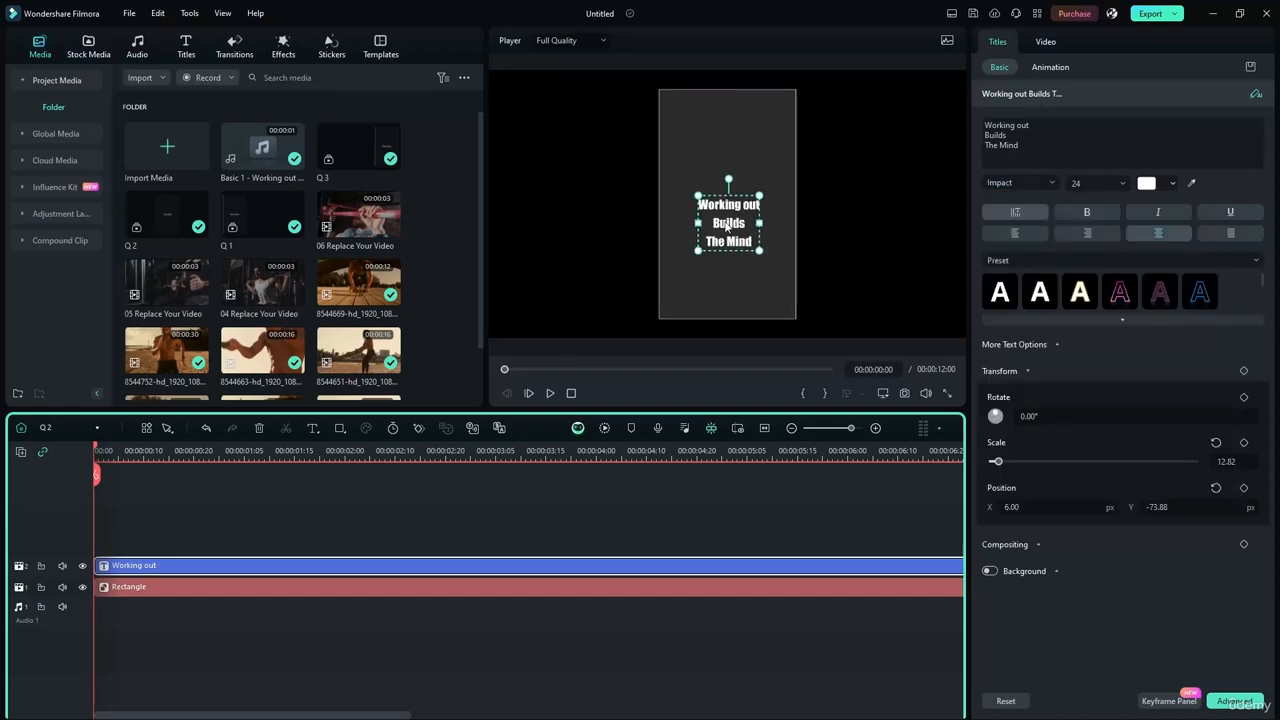
{"action": "left_click_drag", "start_coordinate": [727, 225], "coordinate": [728, 206]}
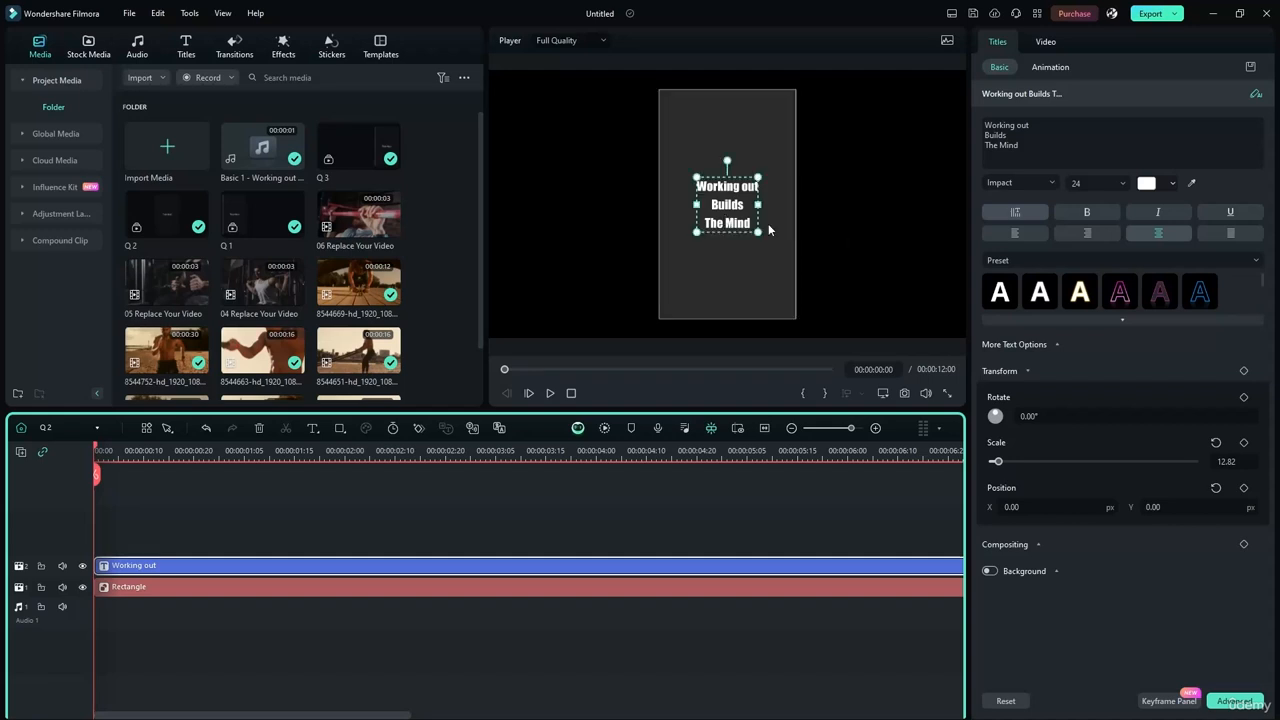
{"action": "left_click", "coordinate": [768, 228]}
Generate a text-to-speech voiceover from the title with the English (US) voice Alex, and play it back.
{"action": "left_click", "coordinate": [722, 200]}
{"action": "left_click", "coordinate": [471, 429]}
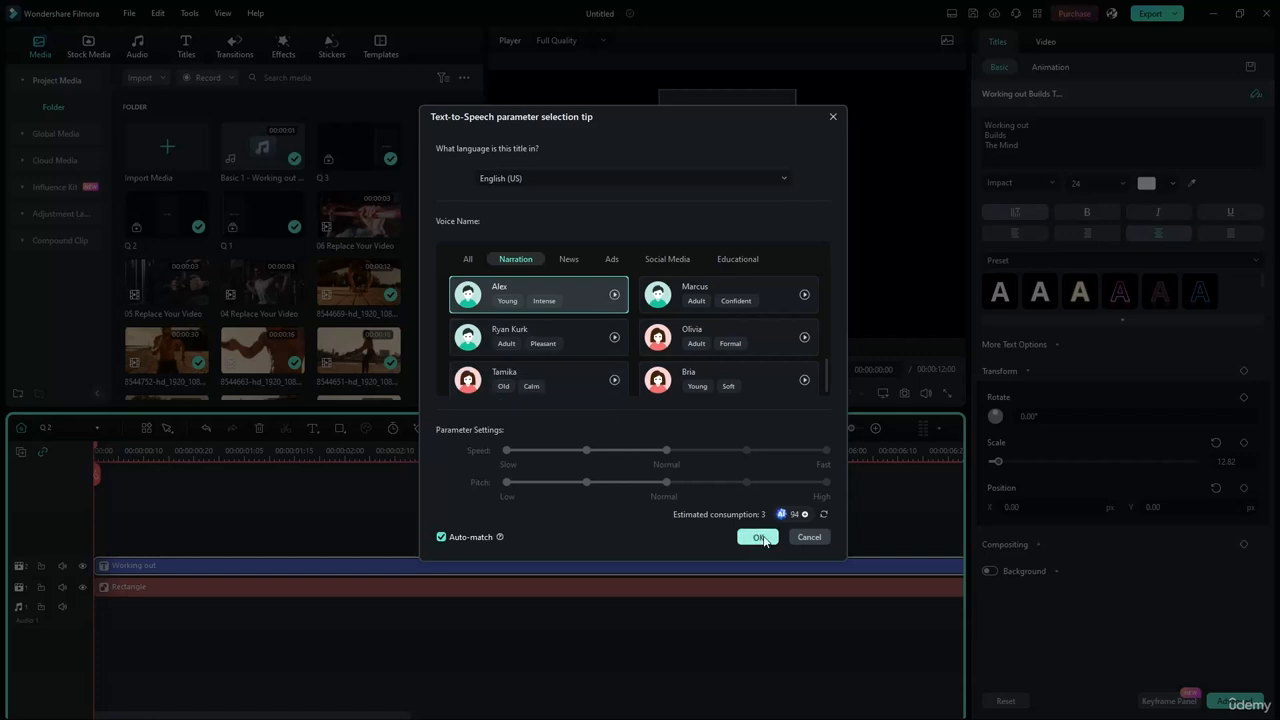
{"action": "left_click", "coordinate": [758, 537]}
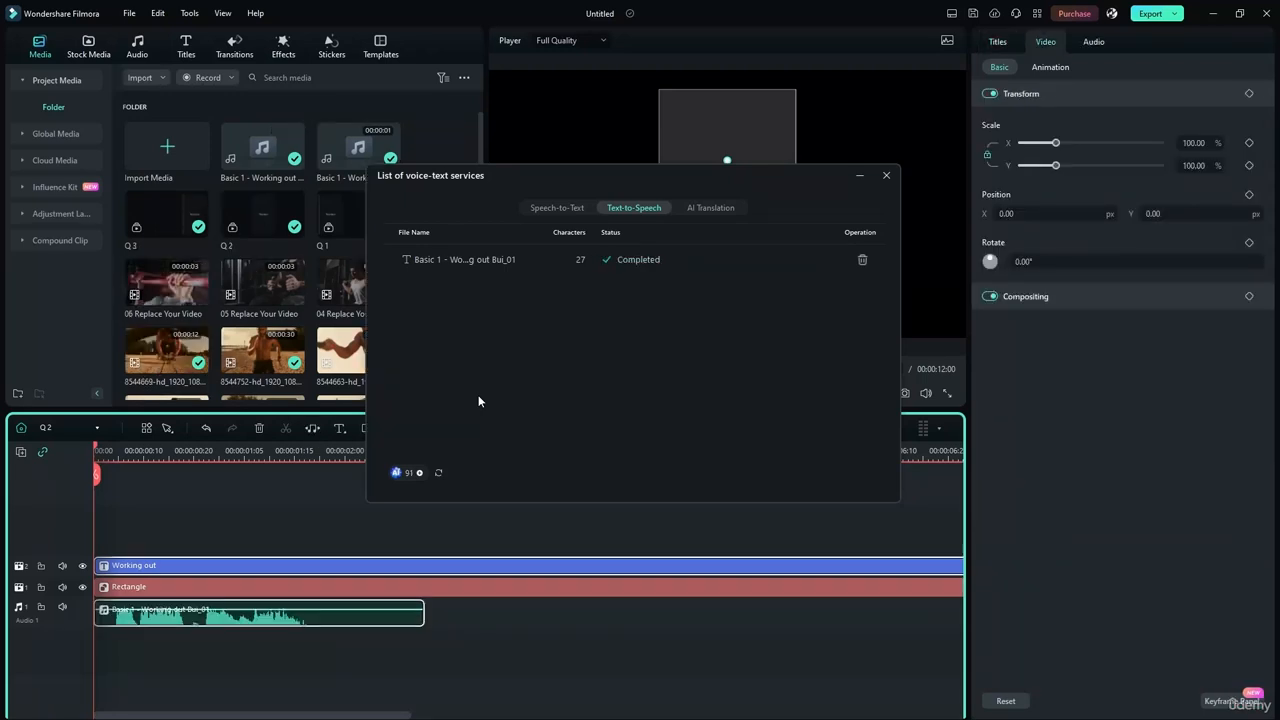
{"action": "left_click", "coordinate": [882, 175]}
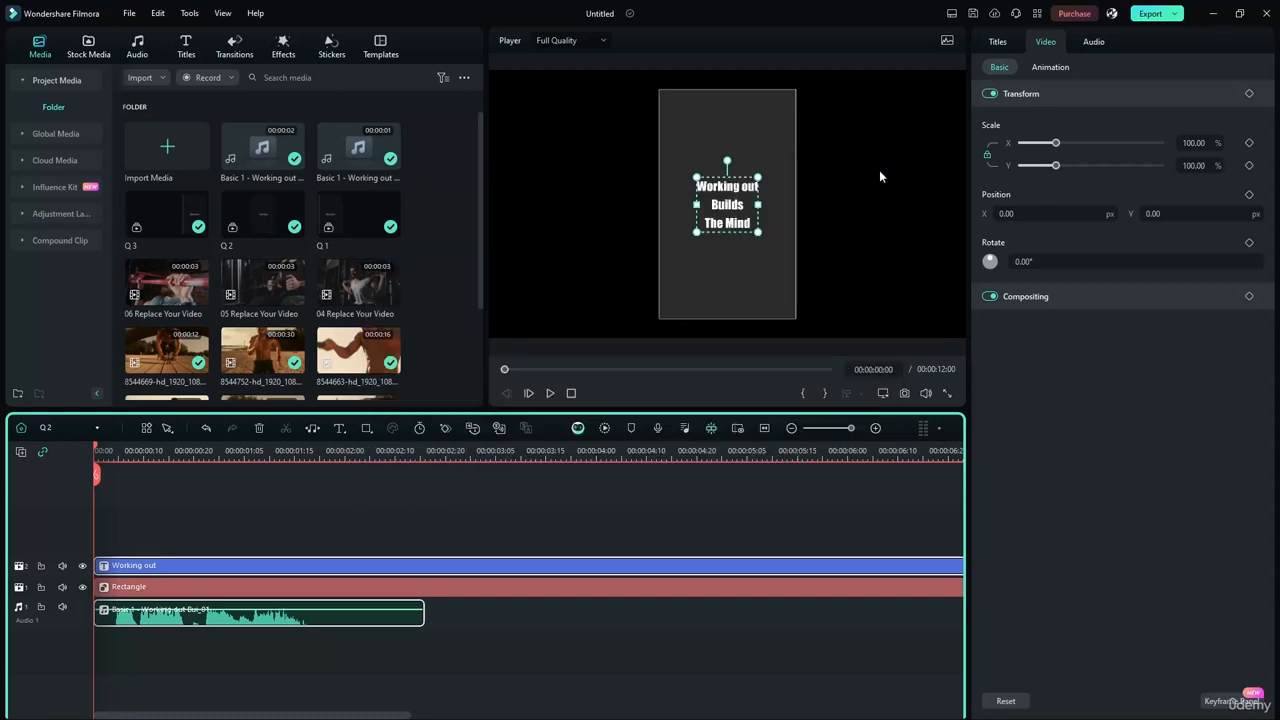
{"action": "left_click", "coordinate": [550, 393]}
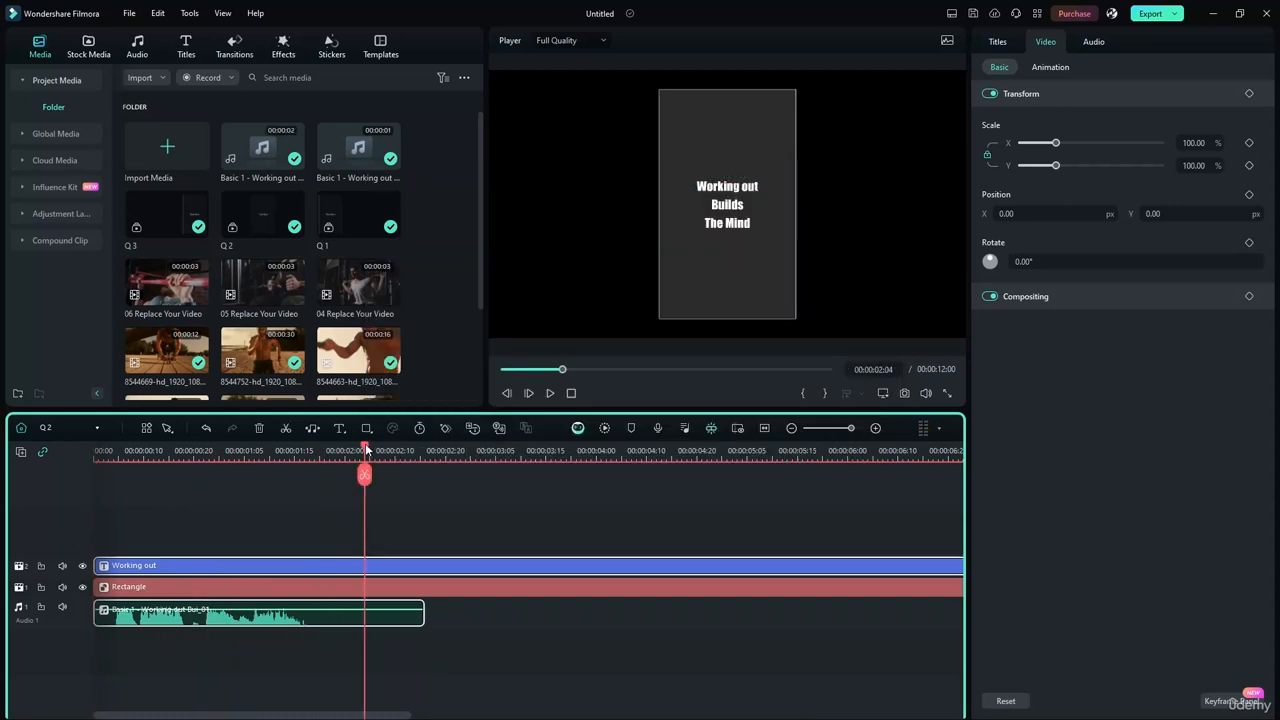
{"action": "left_click_drag", "start_coordinate": [365, 471], "coordinate": [120, 447]}
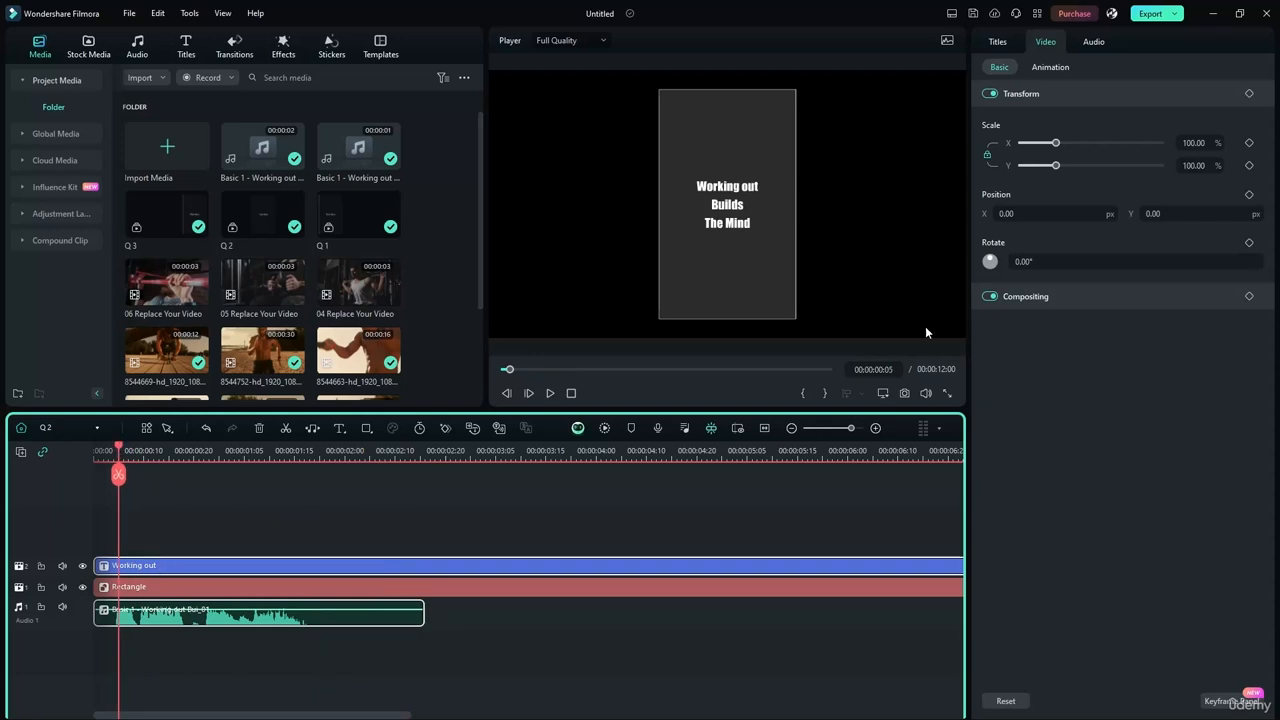
Add a Scale keyframe to the title at the clip's start with a value of 30.
{"action": "left_click", "coordinate": [372, 566]}
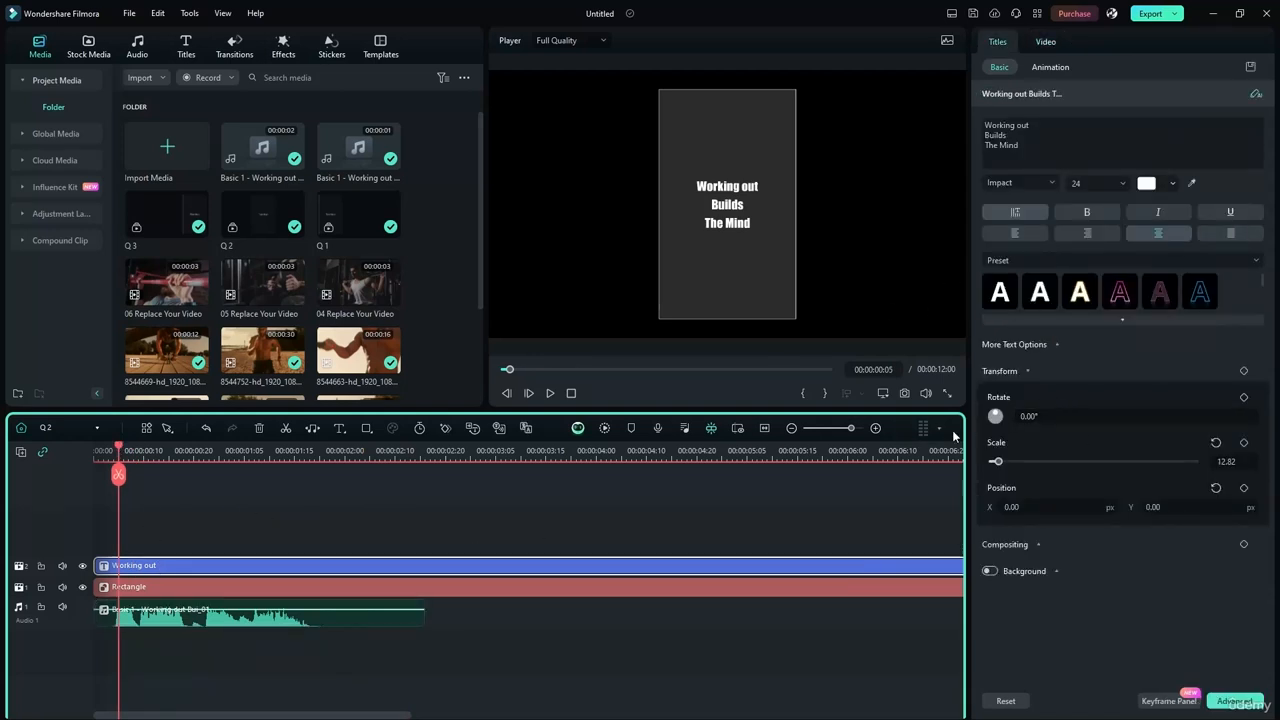
{"action": "left_click_drag", "start_coordinate": [117, 452], "coordinate": [95, 452]}
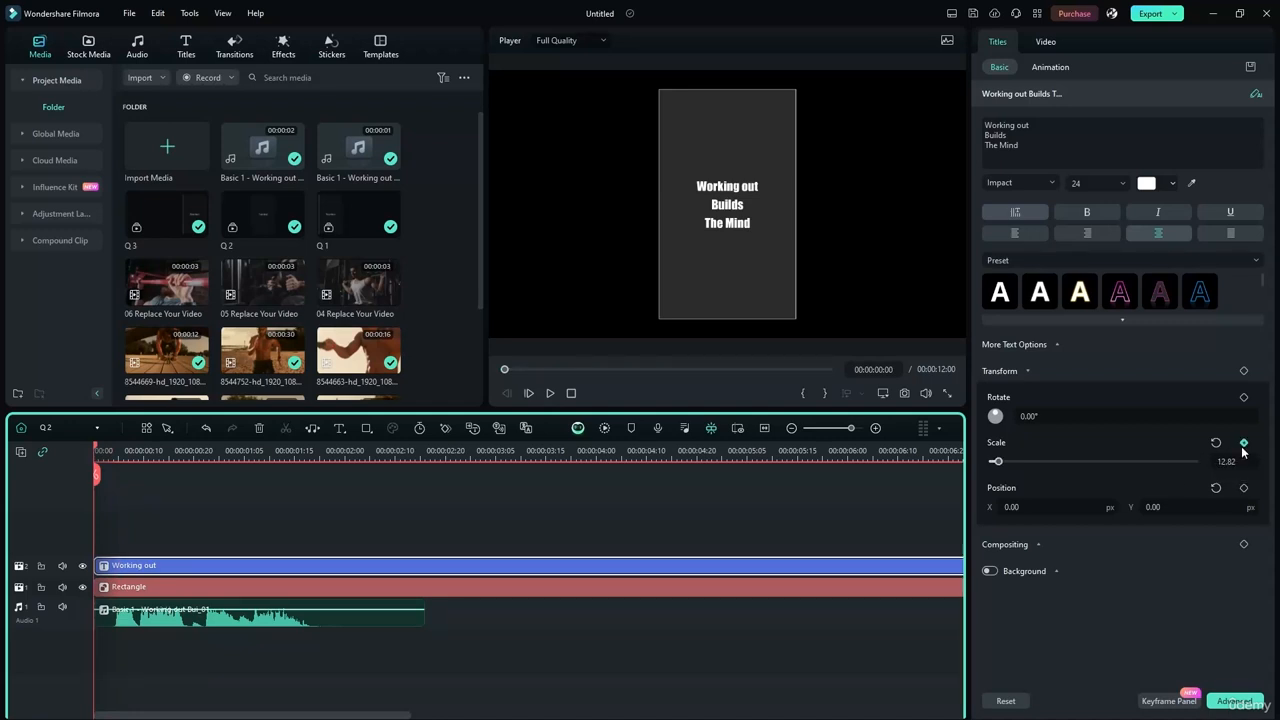
{"action": "left_click", "coordinate": [1243, 449]}
{"action": "left_click_drag", "start_coordinate": [997, 461], "coordinate": [1007, 464]}
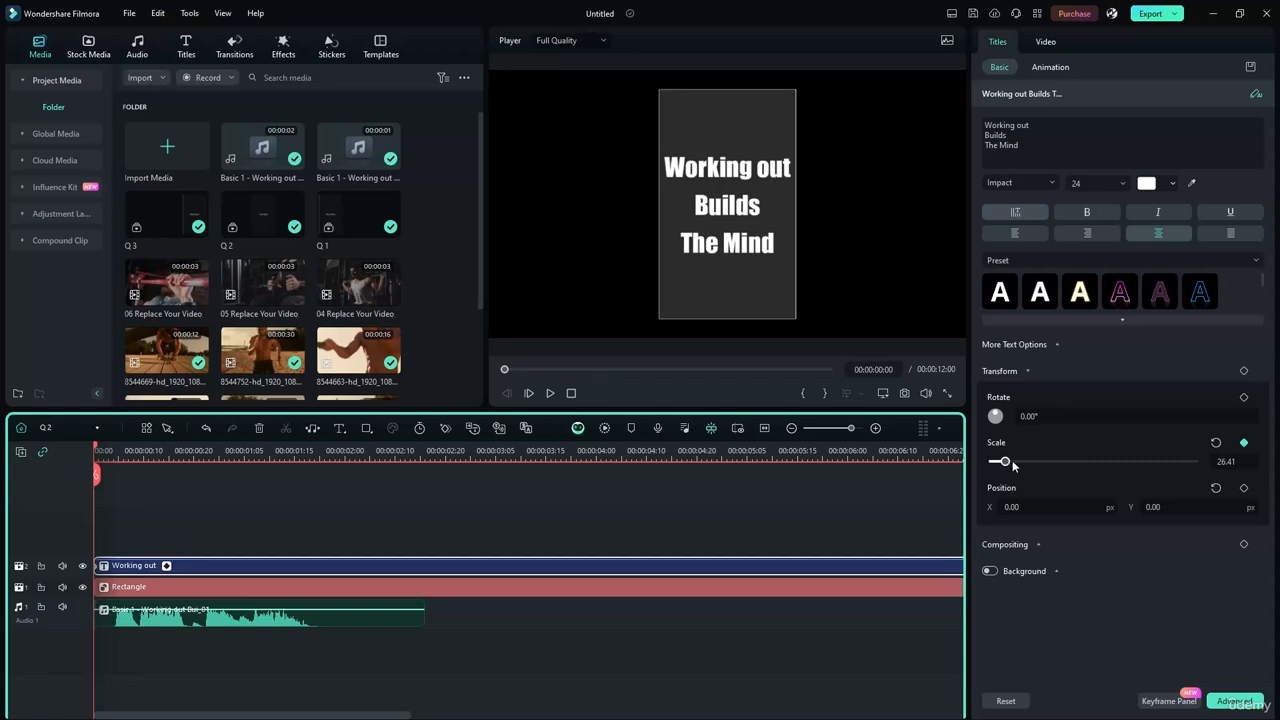
{"action": "left_click", "coordinate": [1217, 463]}
{"action": "type", "text": "30"}
{"action": "left_click", "coordinate": [1244, 442]}
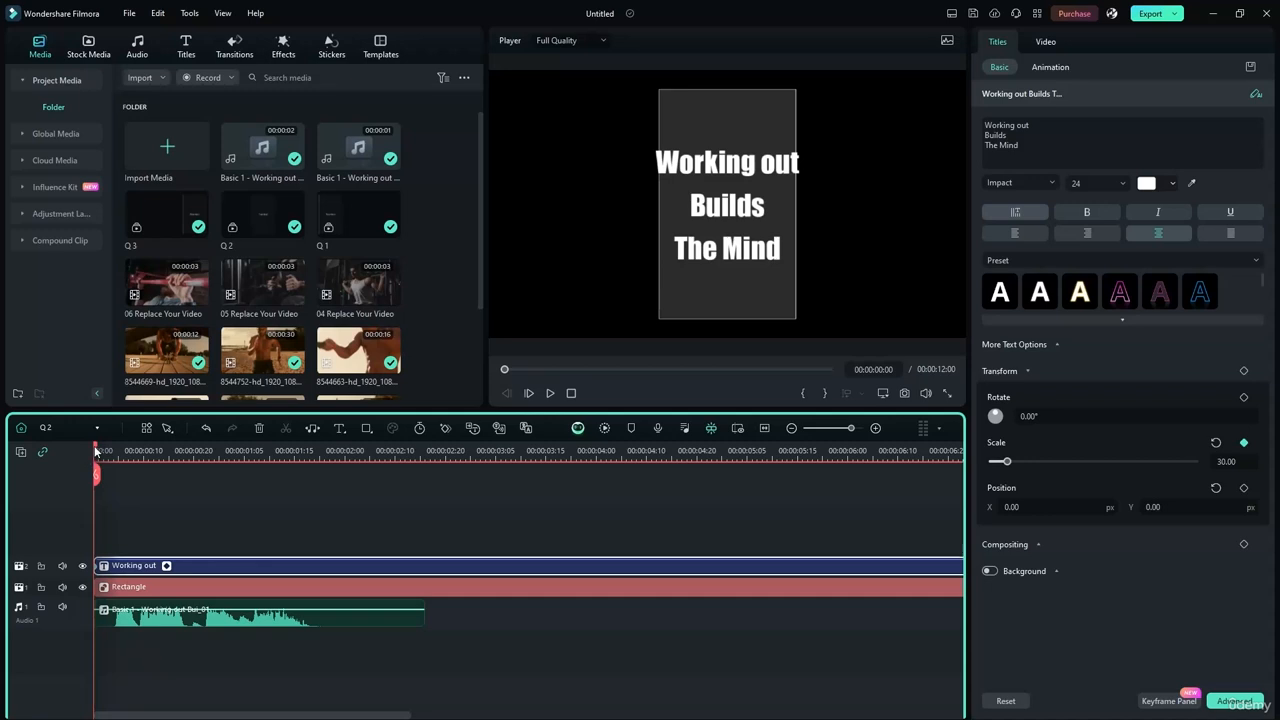
Add a second Scale keyframe to the title at 00:00:01:00 with a value of 12.
{"action": "left_click_drag", "start_coordinate": [95, 452], "coordinate": [219, 452]}
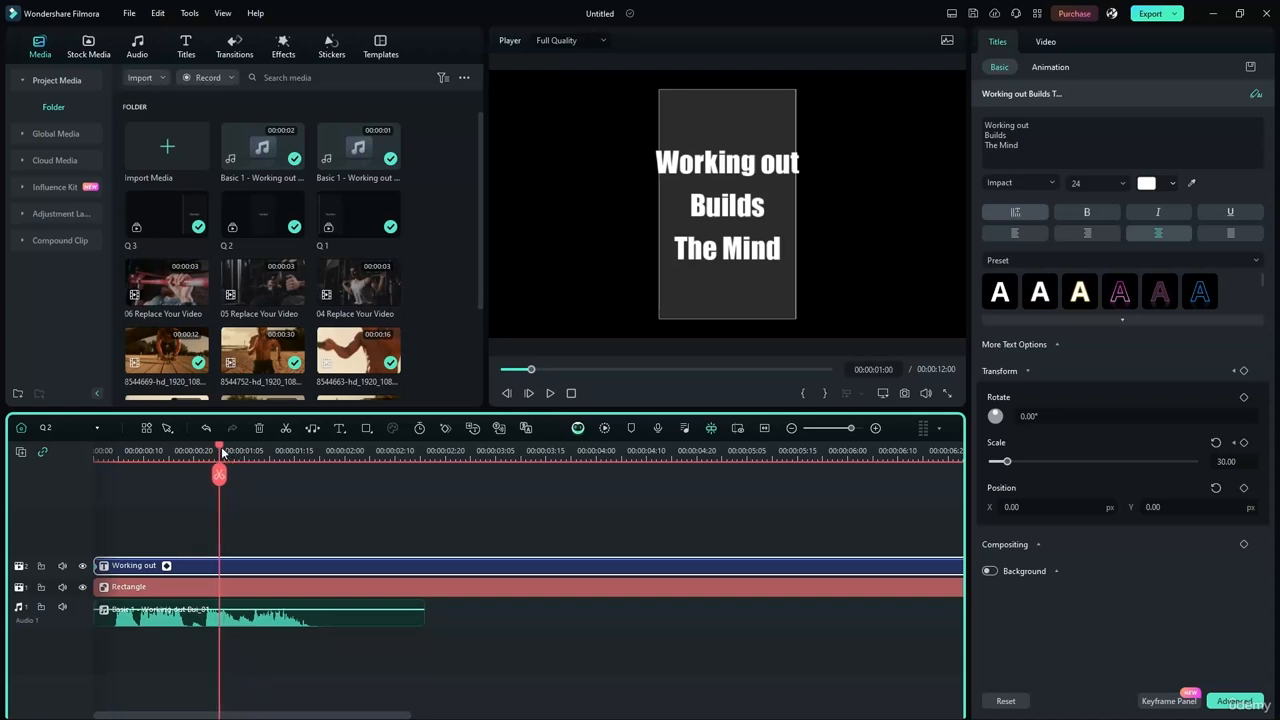
{"action": "left_click", "coordinate": [1255, 460]}
{"action": "type", "text": "12"}
{"action": "key", "text": "Return"}
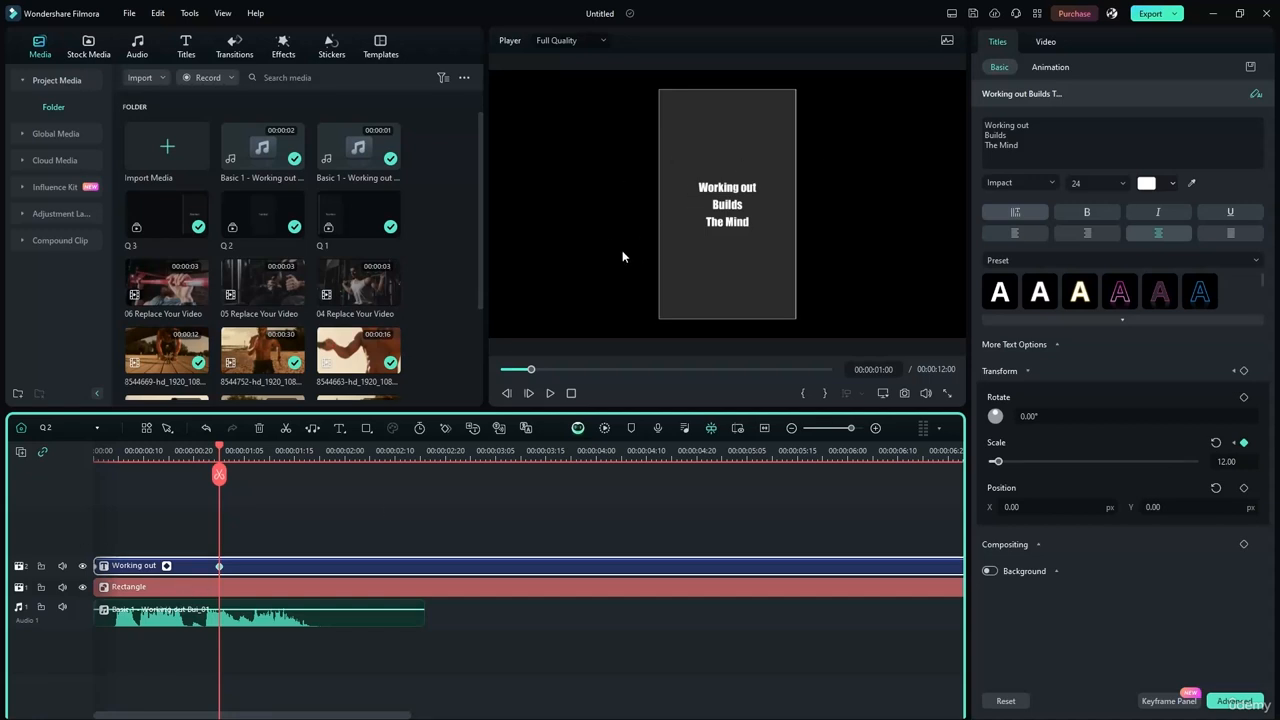
Add Scale keyframes to the Rectangle at the clip's start and link its X and Y scale values.
{"action": "left_click", "coordinate": [168, 590]}
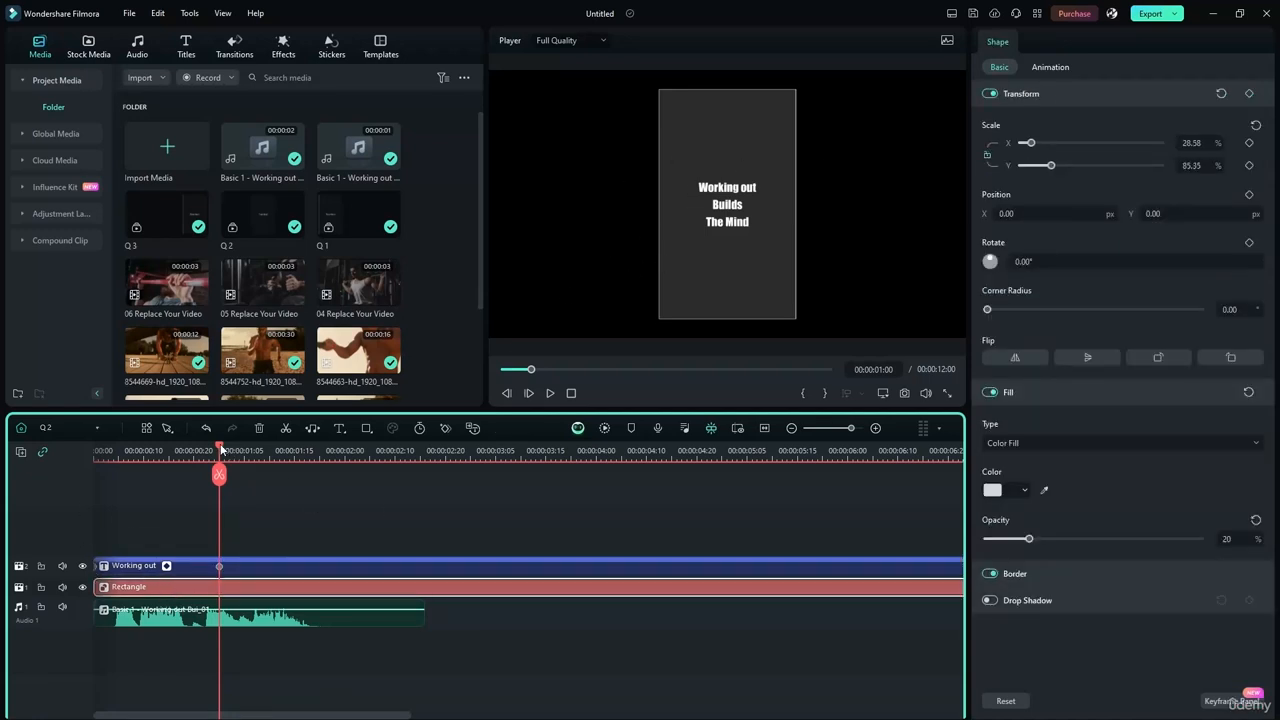
{"action": "left_click_drag", "start_coordinate": [220, 450], "coordinate": [78, 450]}
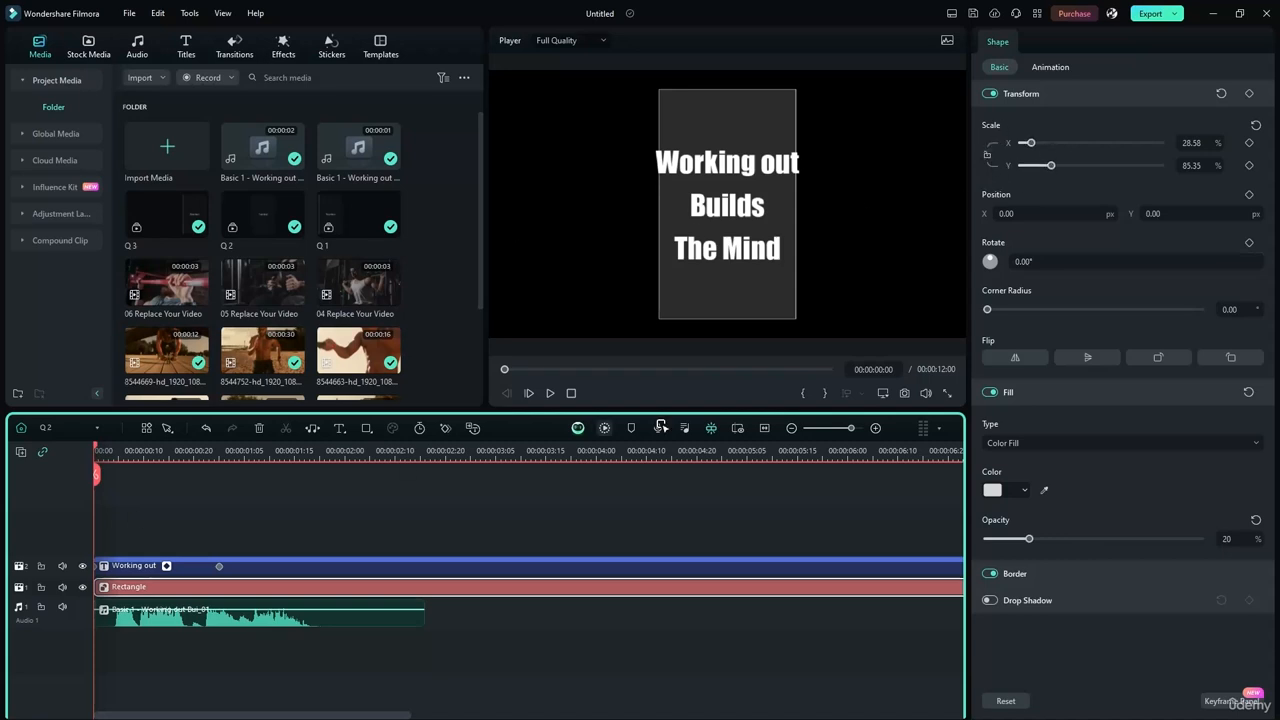
{"action": "left_click", "coordinate": [1249, 145]}
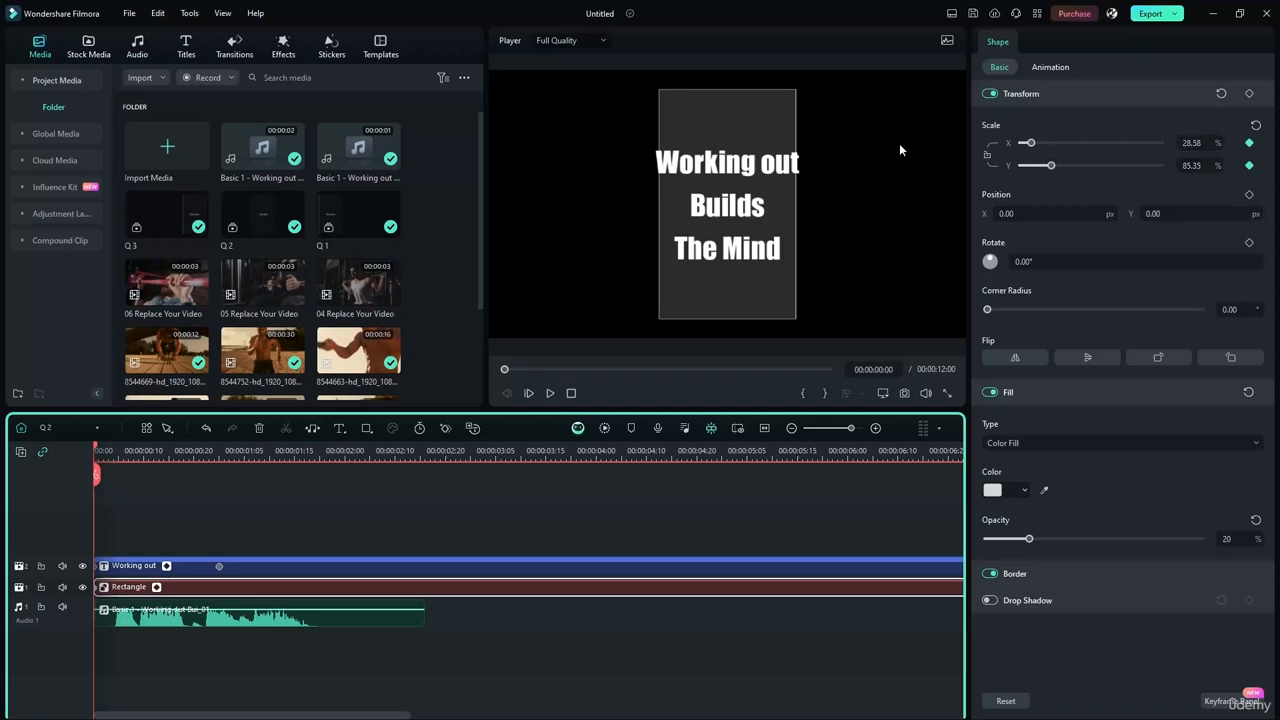
{"action": "left_click", "coordinate": [988, 158]}
Try scaling the Rectangle to 0, undo it, and add a Scale keyframe at 00:00:01:00 with X 28.58 and Y 85.35.
{"action": "left_click_drag", "start_coordinate": [1050, 165], "coordinate": [1006, 174]}
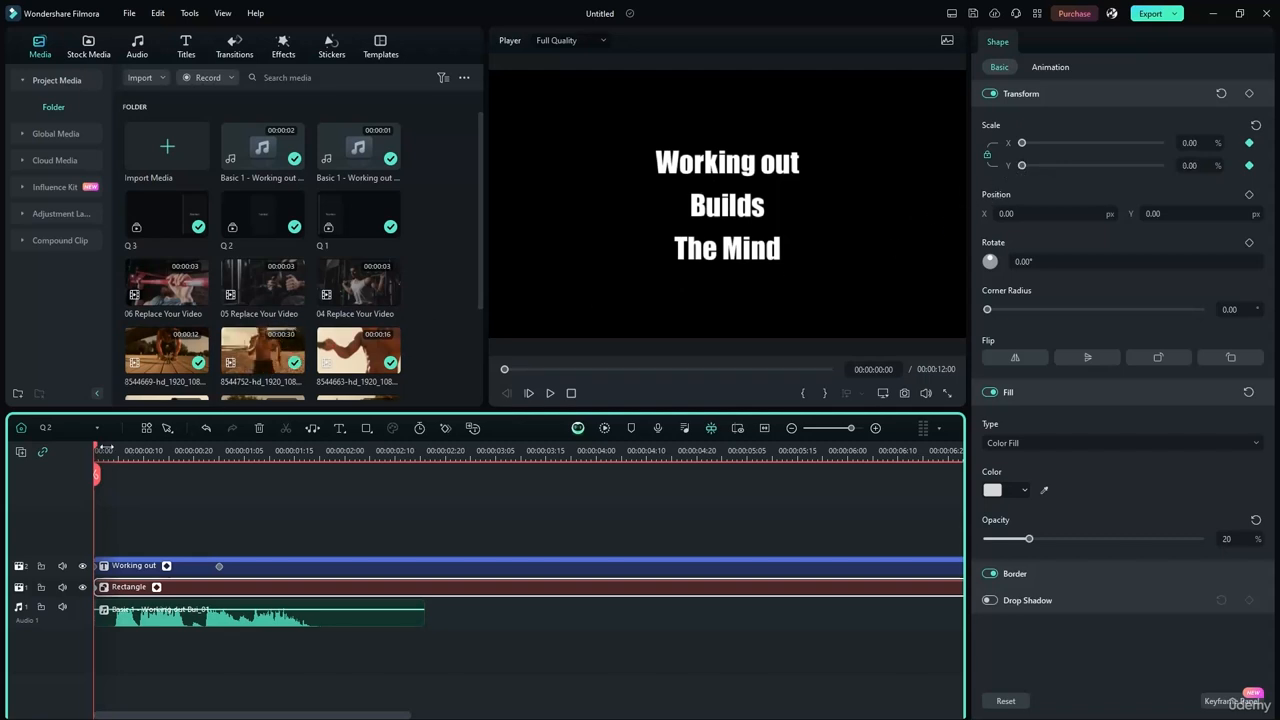
{"action": "left_click_drag", "start_coordinate": [97, 452], "coordinate": [220, 452]}
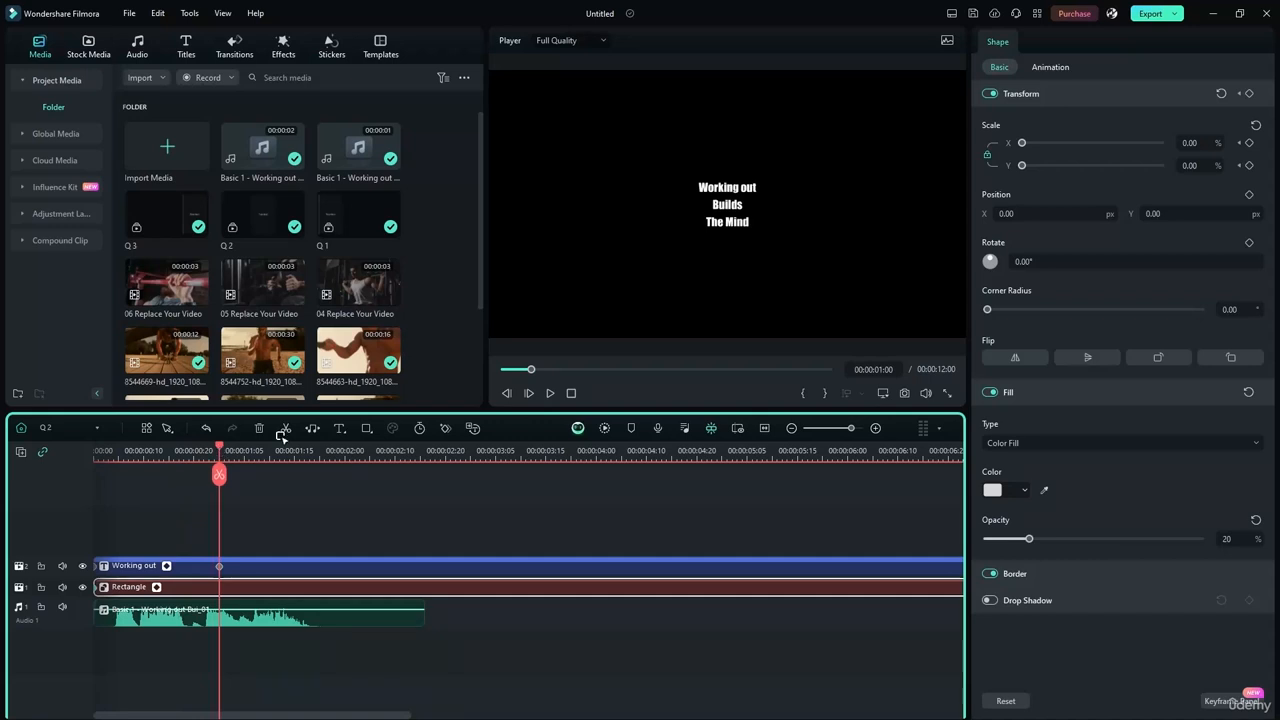
{"action": "key", "text": "ctrl+z"}
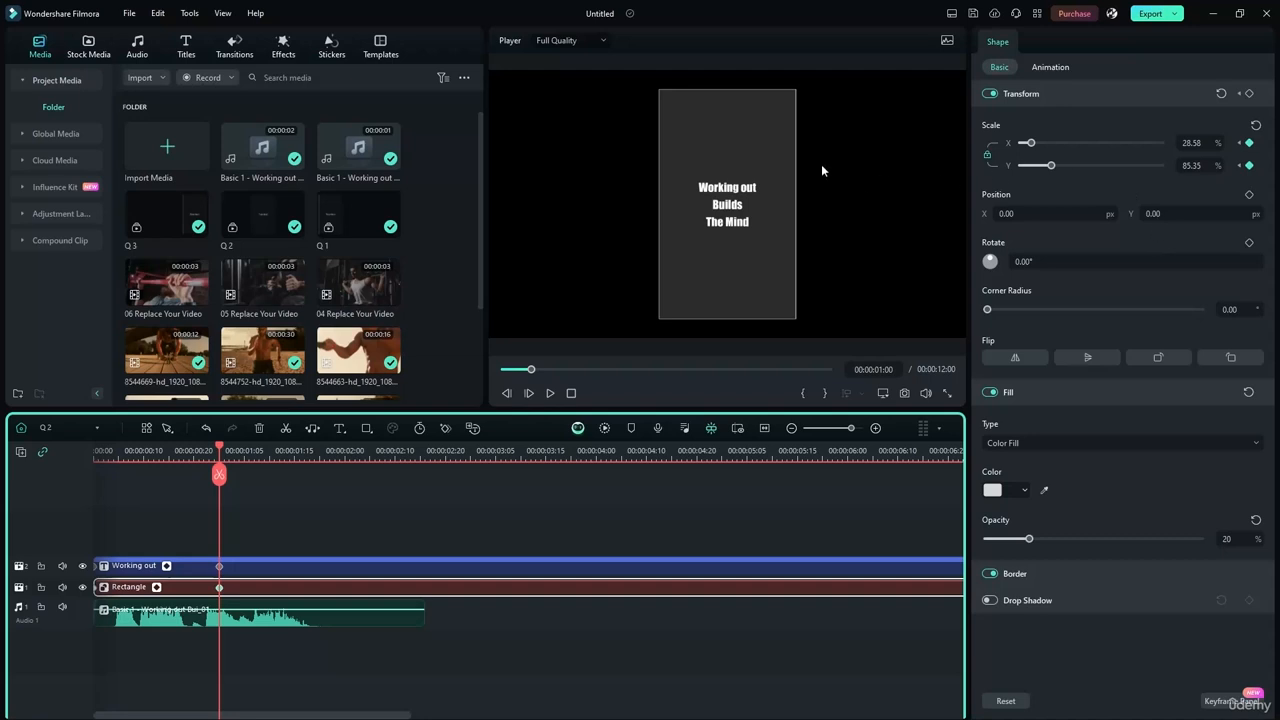
Play the Q 2 clip from its start to check the title and Rectangle animation.
{"action": "left_click_drag", "start_coordinate": [219, 447], "coordinate": [56, 447]}
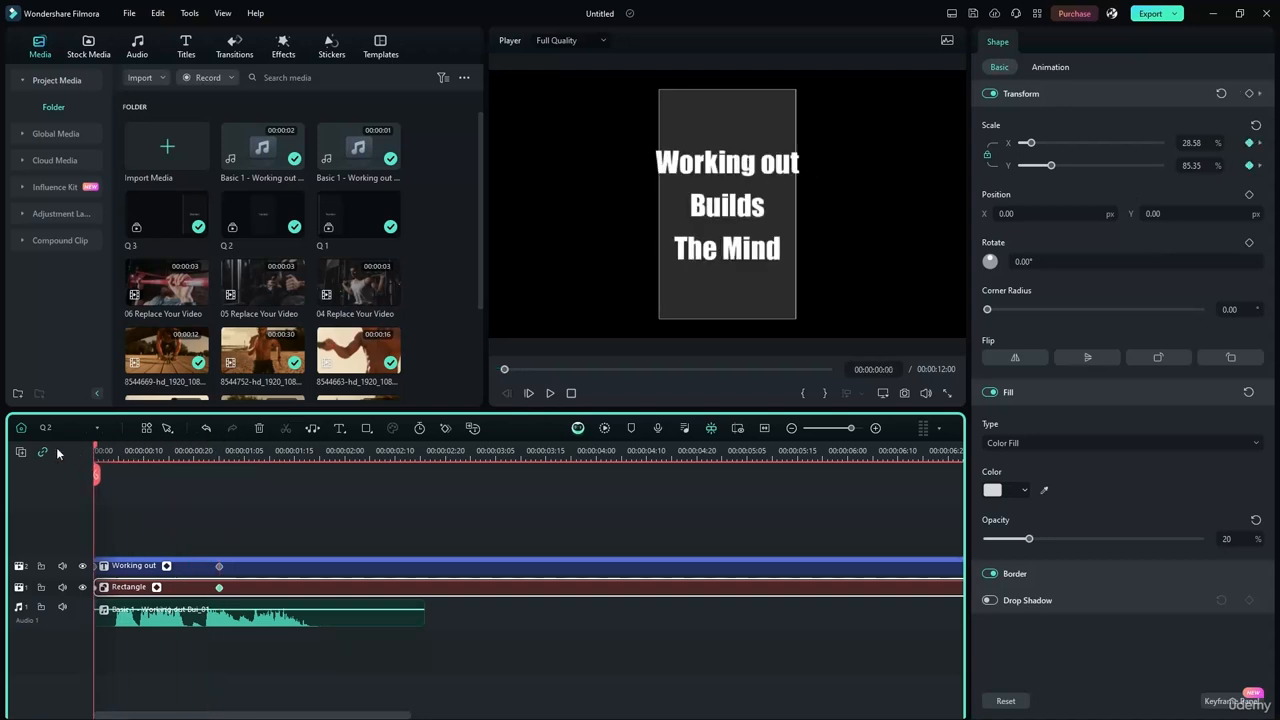
{"action": "left_click", "coordinate": [550, 393]}
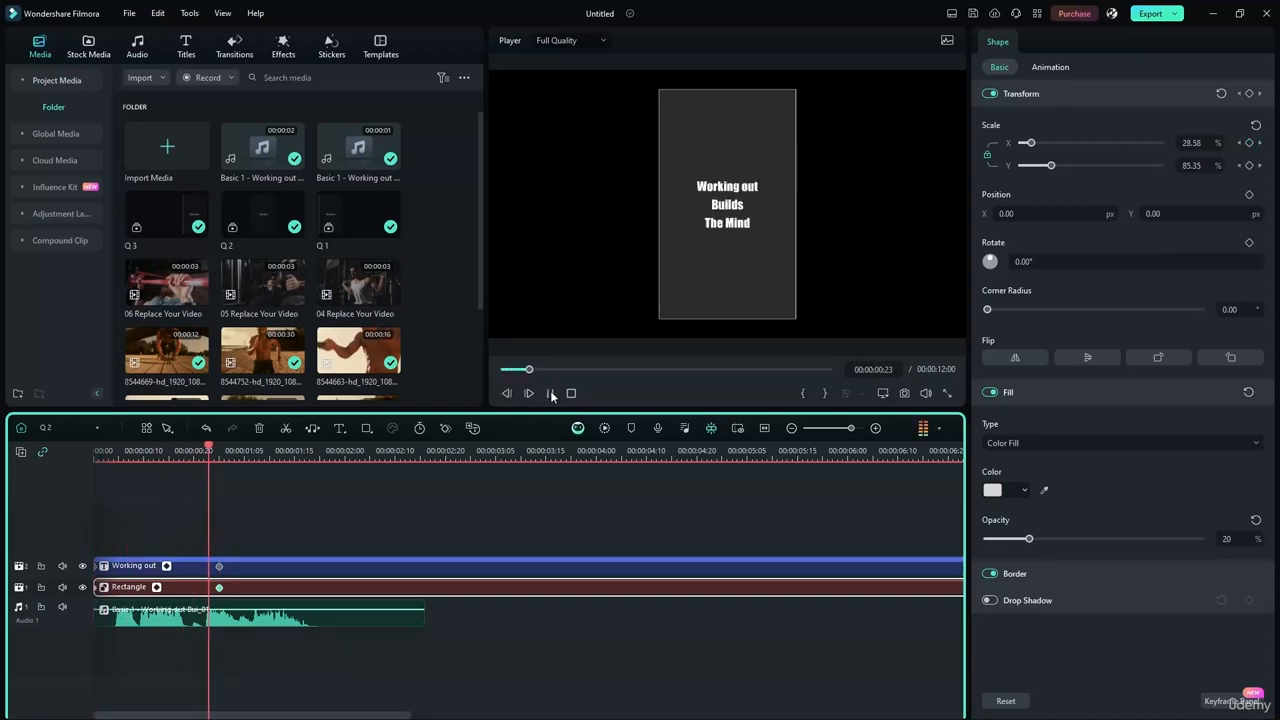
{"action": "left_click", "coordinate": [550, 393]}
Set the Rectangle's Scale at its starting keyframe to 0 for X and Y, and play back the zoom.
{"action": "left_click_drag", "start_coordinate": [306, 450], "coordinate": [108, 460]}
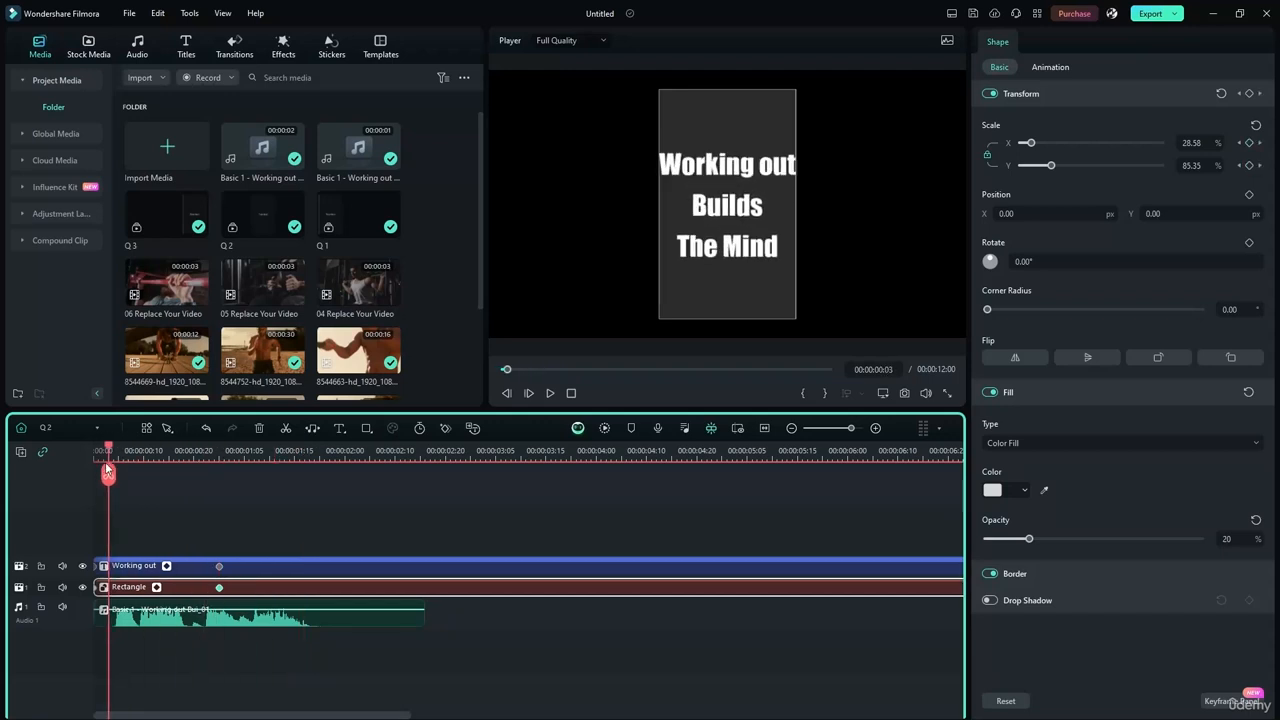
{"action": "left_click", "coordinate": [96, 588]}
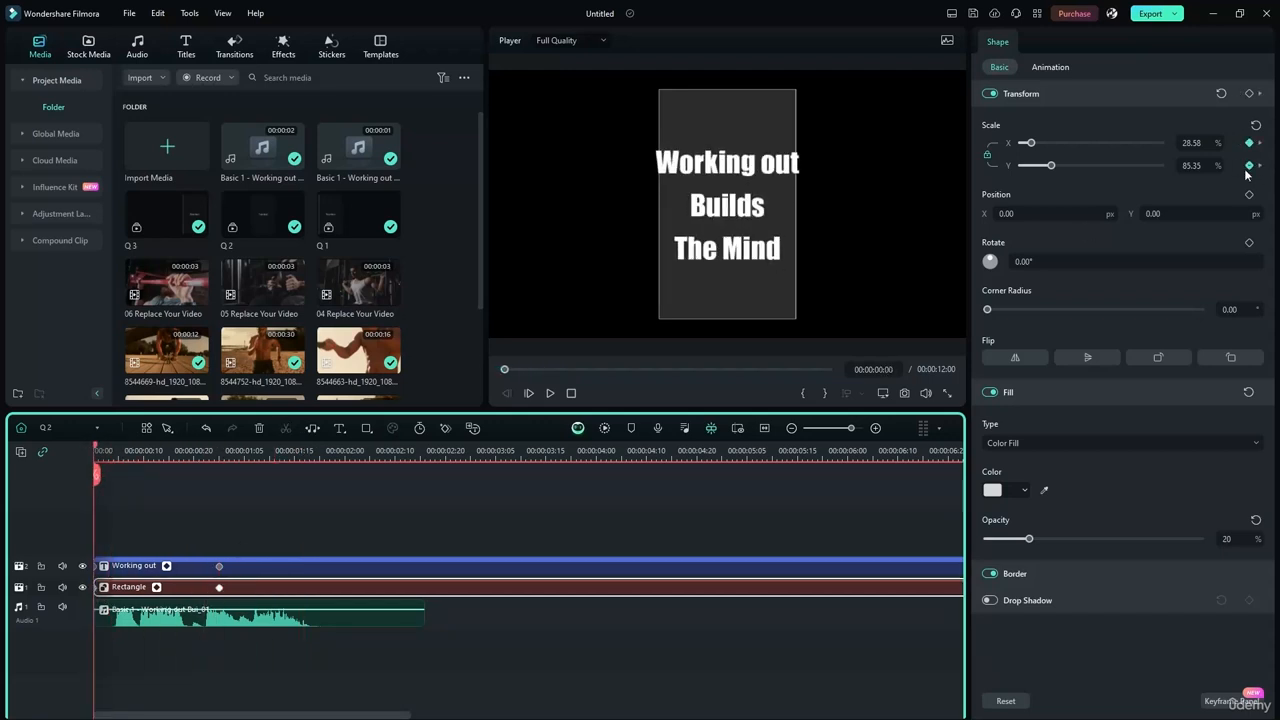
{"action": "left_click_drag", "start_coordinate": [1052, 168], "coordinate": [1021, 166]}
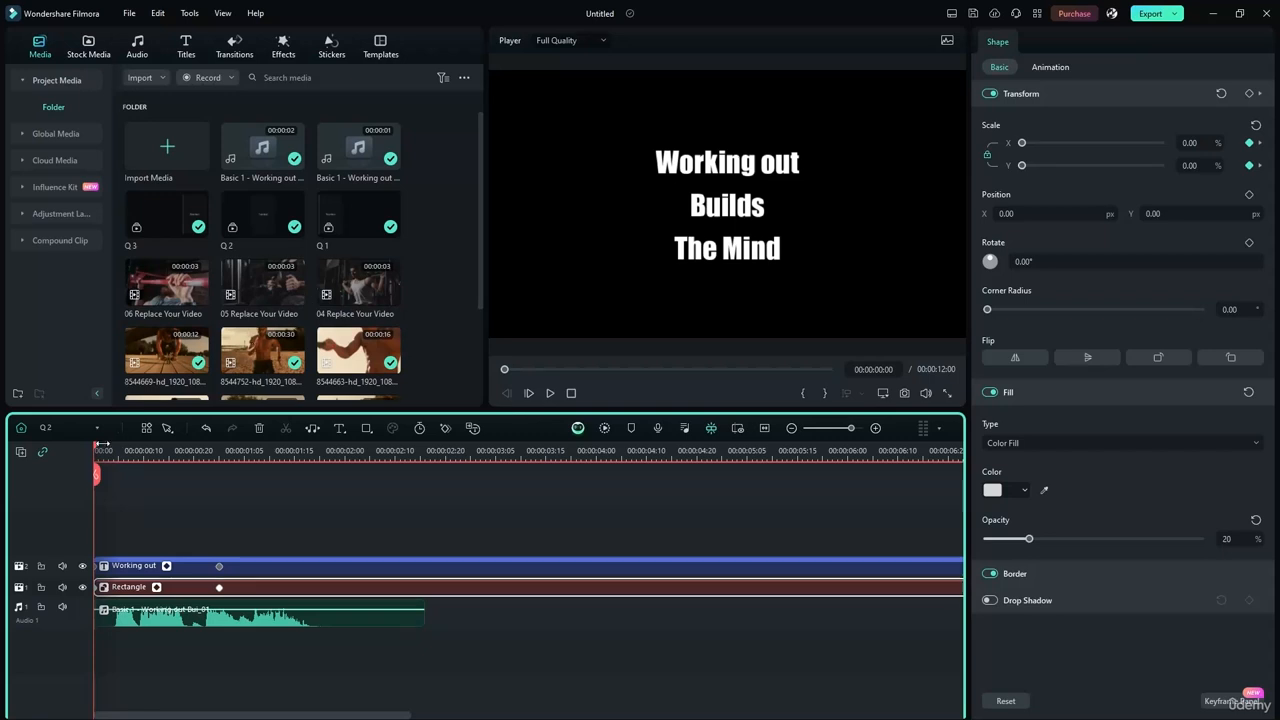
{"action": "left_click", "coordinate": [549, 396]}
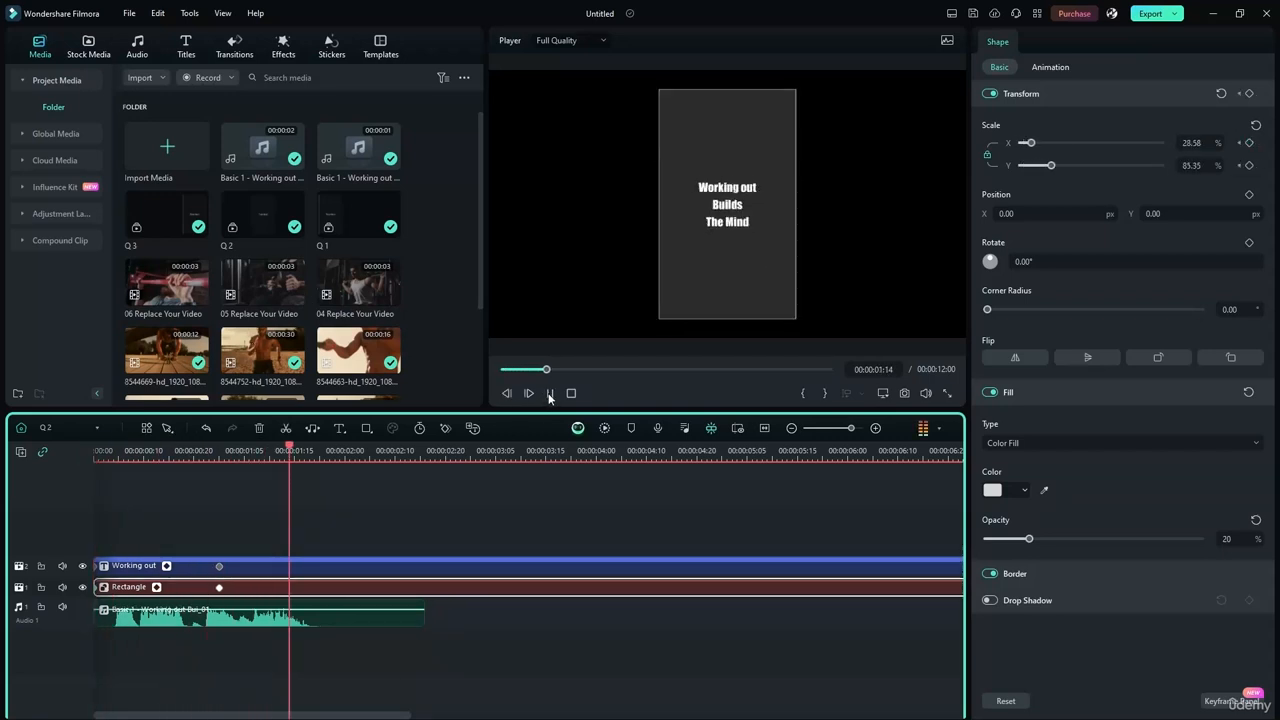
{"action": "left_click", "coordinate": [549, 396]}
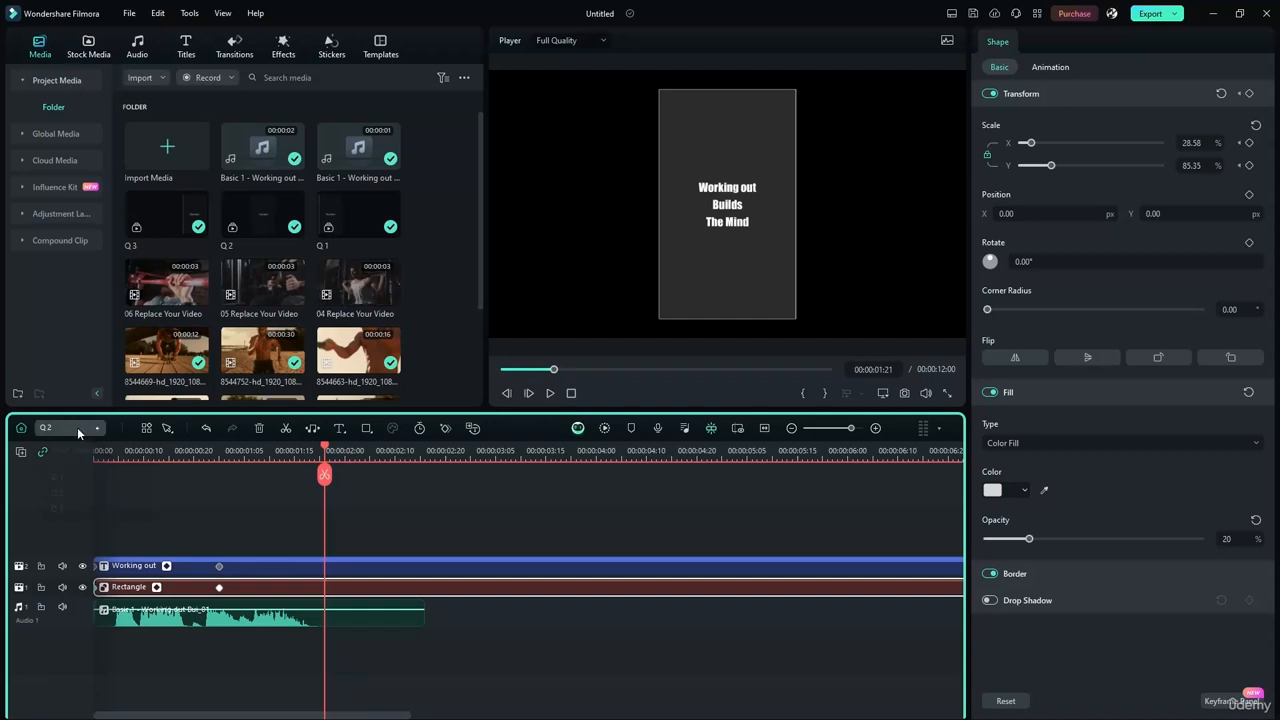
Return to the Main Timeline and play the split-screen section from about 00:00:05:16 to check the quote overlays.
{"action": "left_click", "coordinate": [64, 446]}
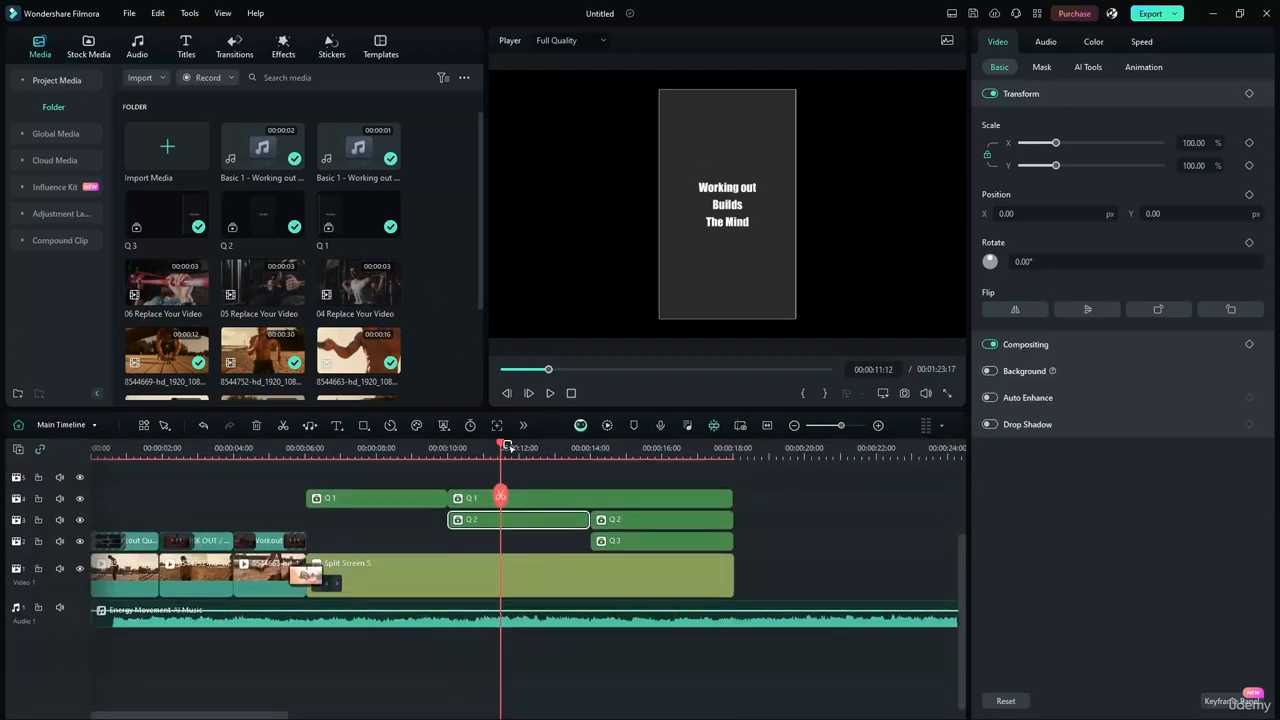
{"action": "left_click_drag", "start_coordinate": [498, 448], "coordinate": [292, 448]}
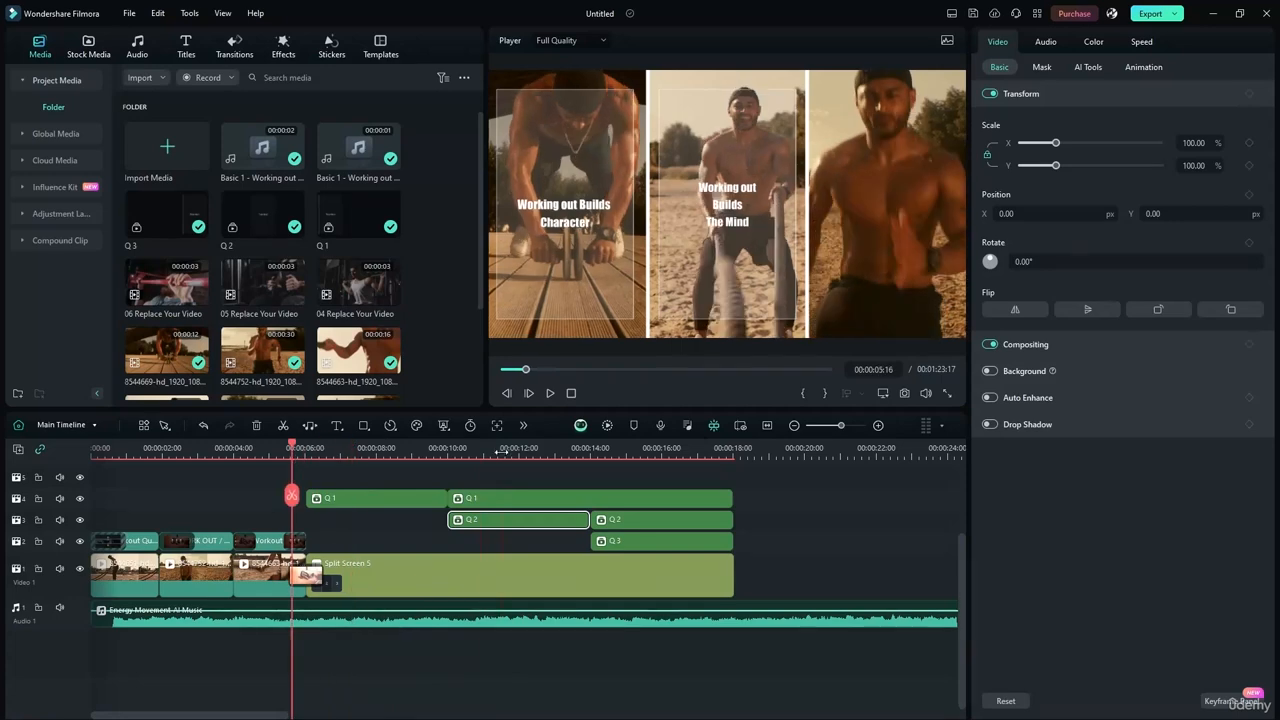
{"action": "left_click", "coordinate": [550, 394]}
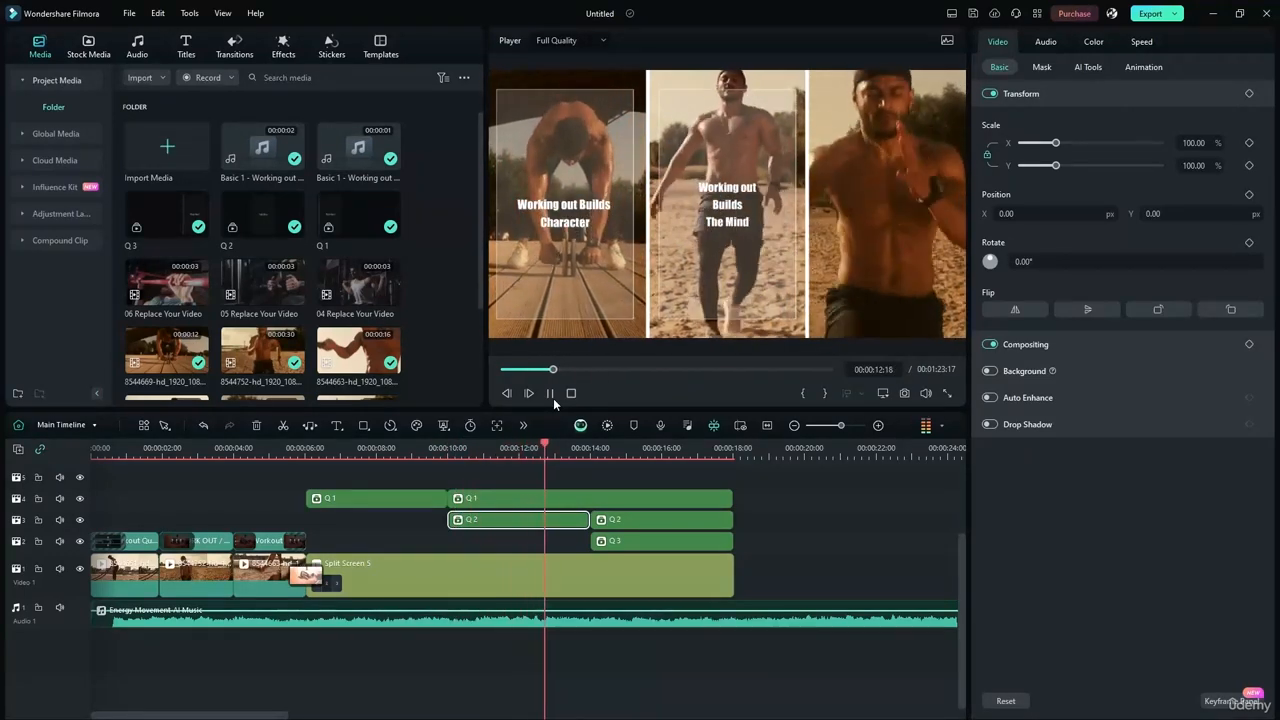
{"action": "left_click", "coordinate": [550, 393]}
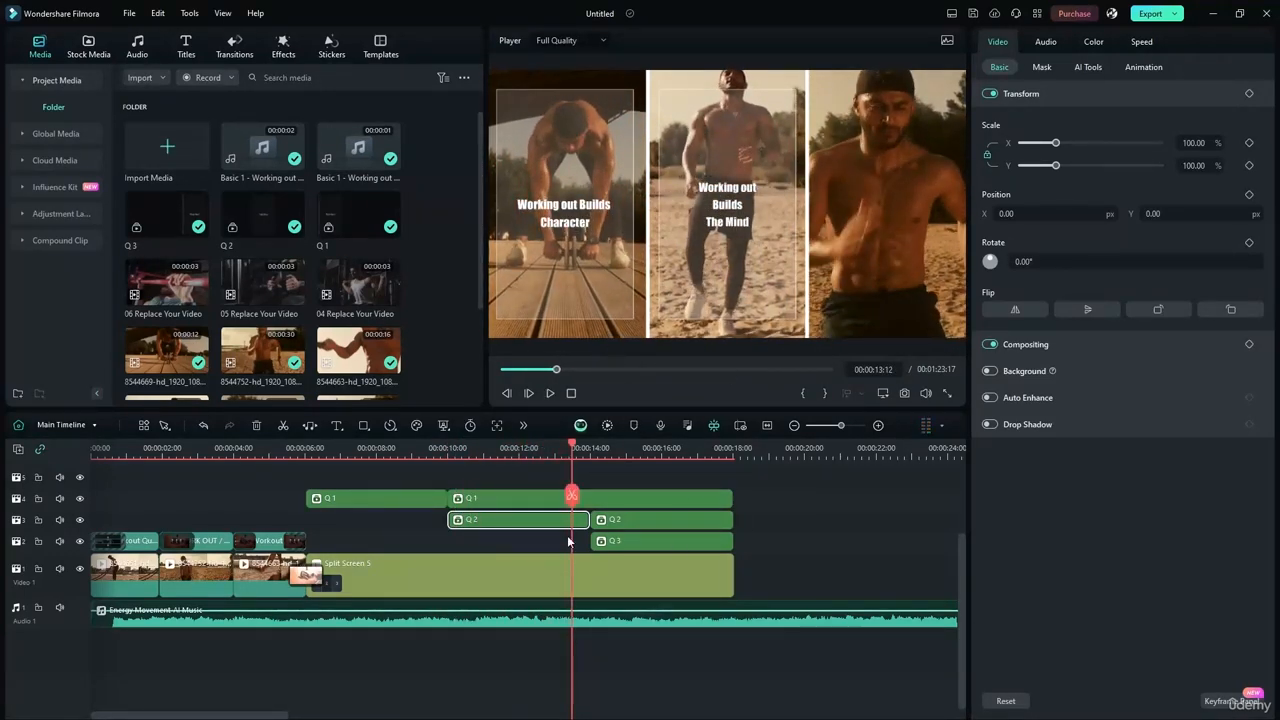
Open the Q 3 compound clip in its own timeline for editing, accepting the reminder.
{"action": "left_click", "coordinate": [622, 542]}
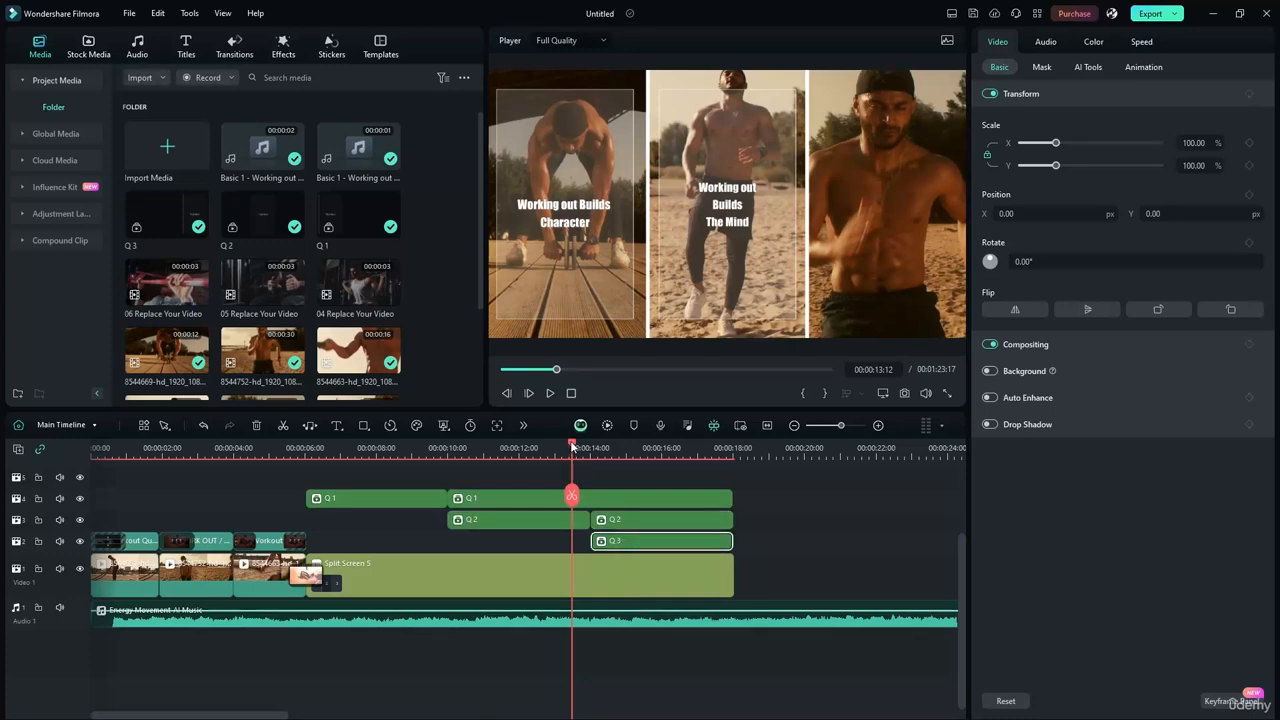
{"action": "left_click_drag", "start_coordinate": [573, 448], "coordinate": [681, 452]}
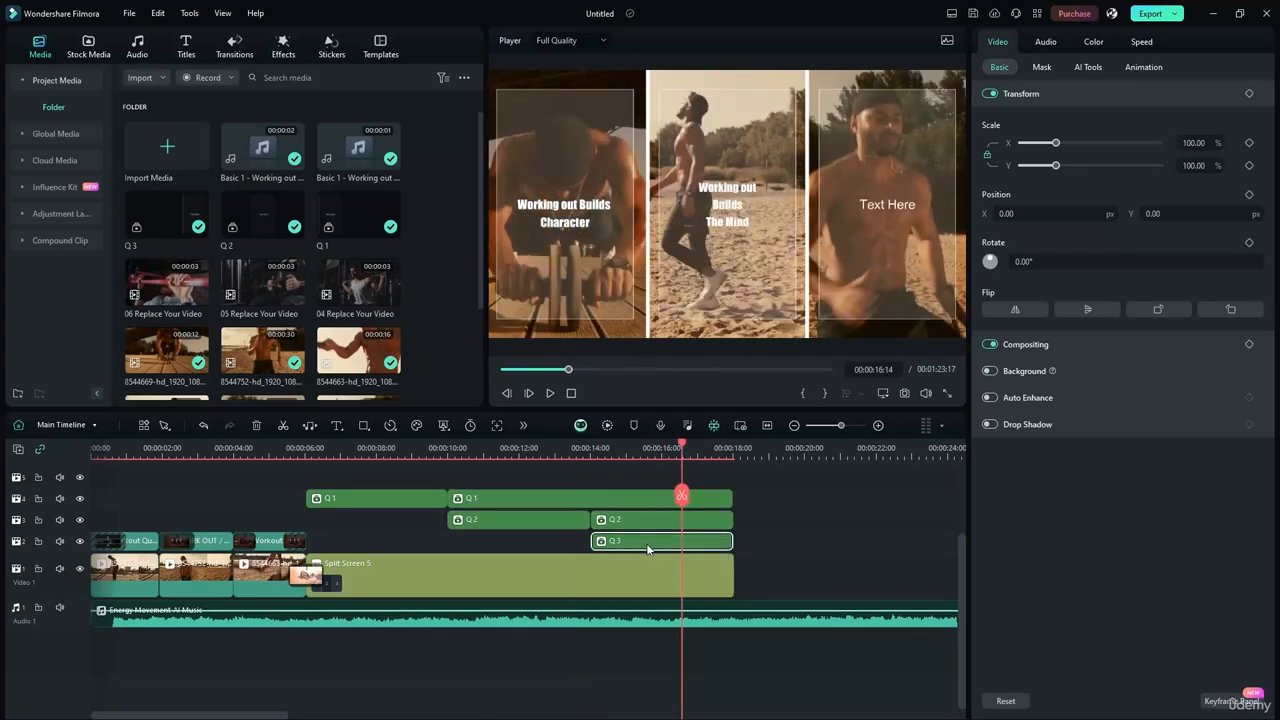
{"action": "double_click", "coordinate": [646, 543]}
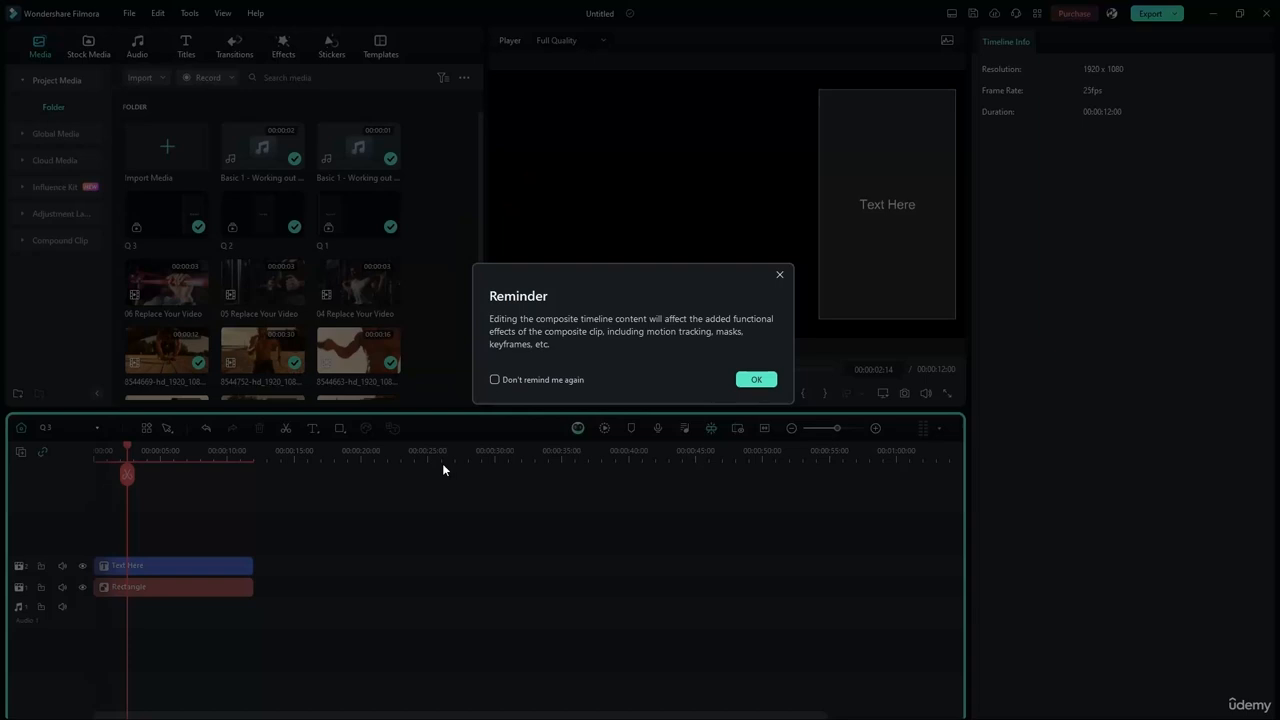
{"action": "left_click", "coordinate": [756, 379]}
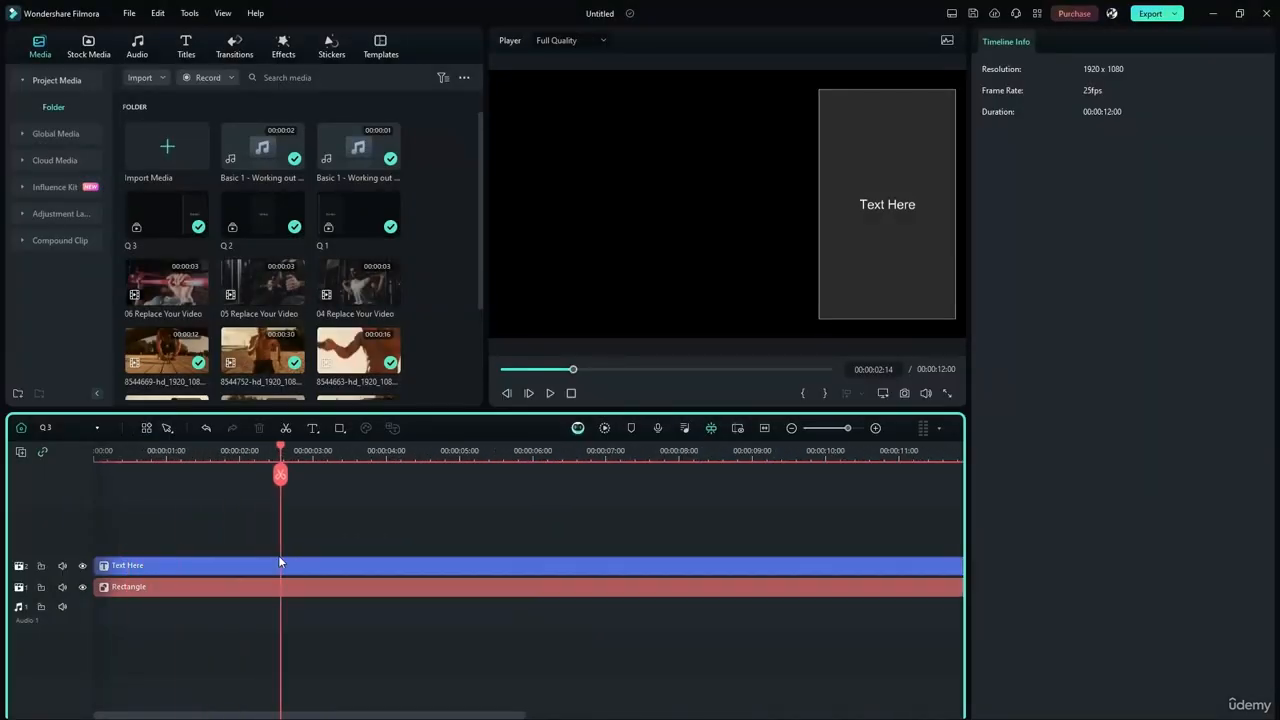
Change the font of the "Text Here" title in Q 3 to Impact.
{"action": "left_click_drag", "start_coordinate": [263, 449], "coordinate": [96, 455]}
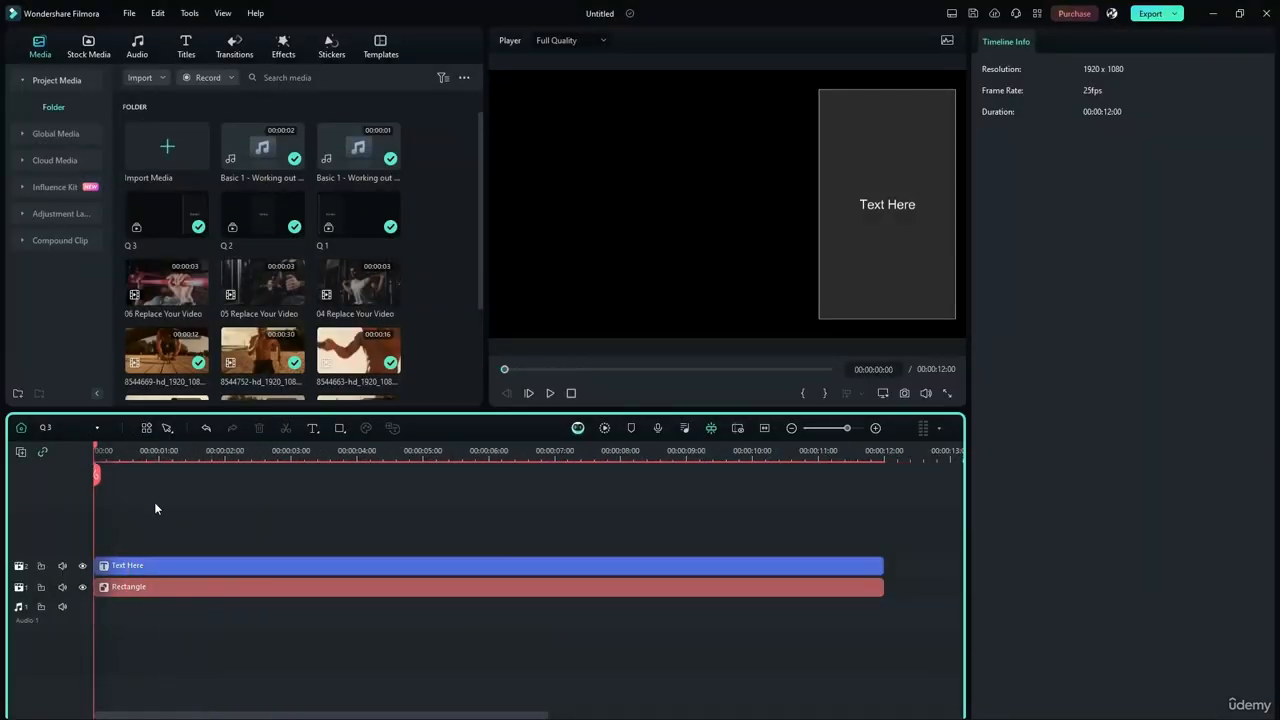
{"action": "left_click", "coordinate": [171, 566]}
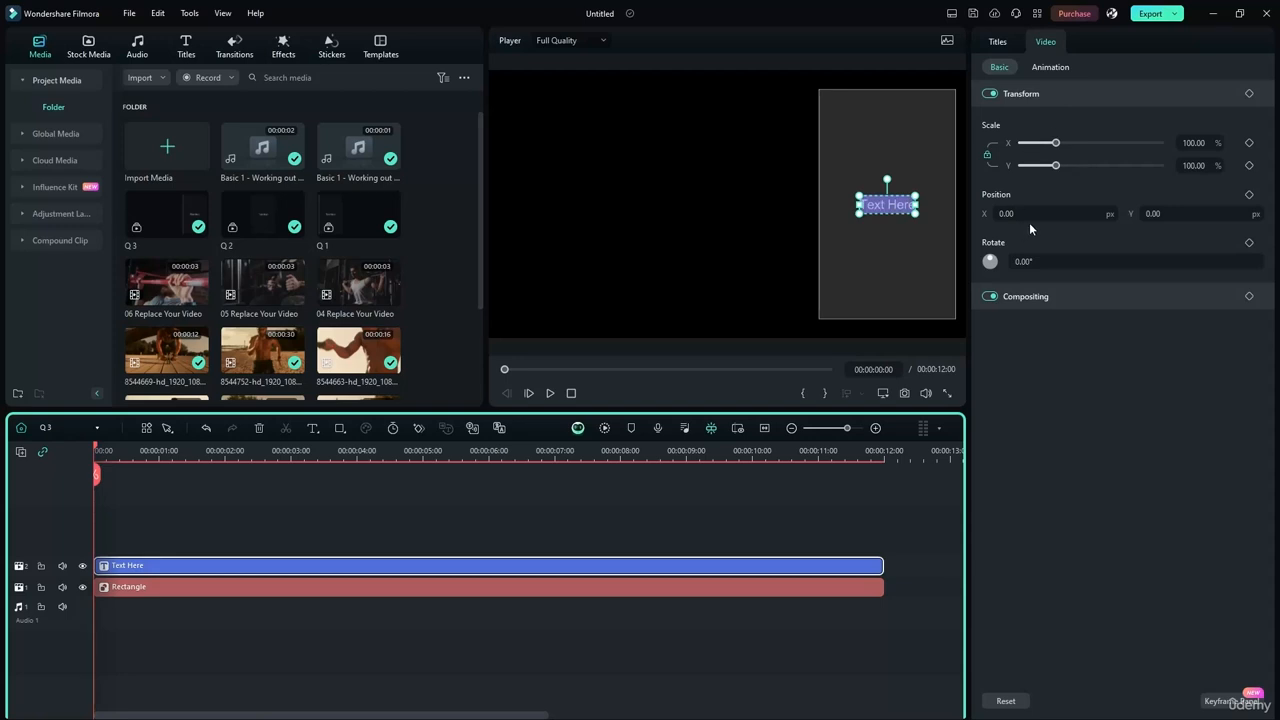
{"action": "left_click", "coordinate": [997, 41]}
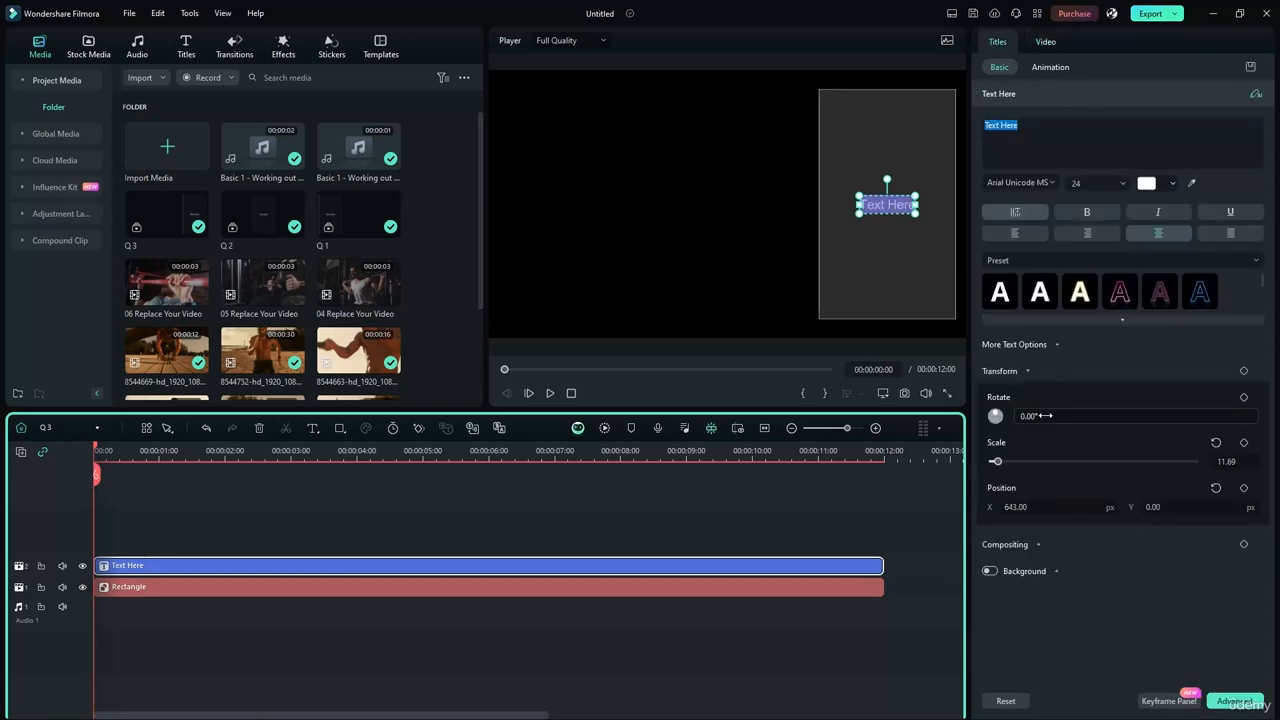
{"action": "left_click", "coordinate": [1024, 262]}
{"action": "left_click", "coordinate": [1016, 182]}
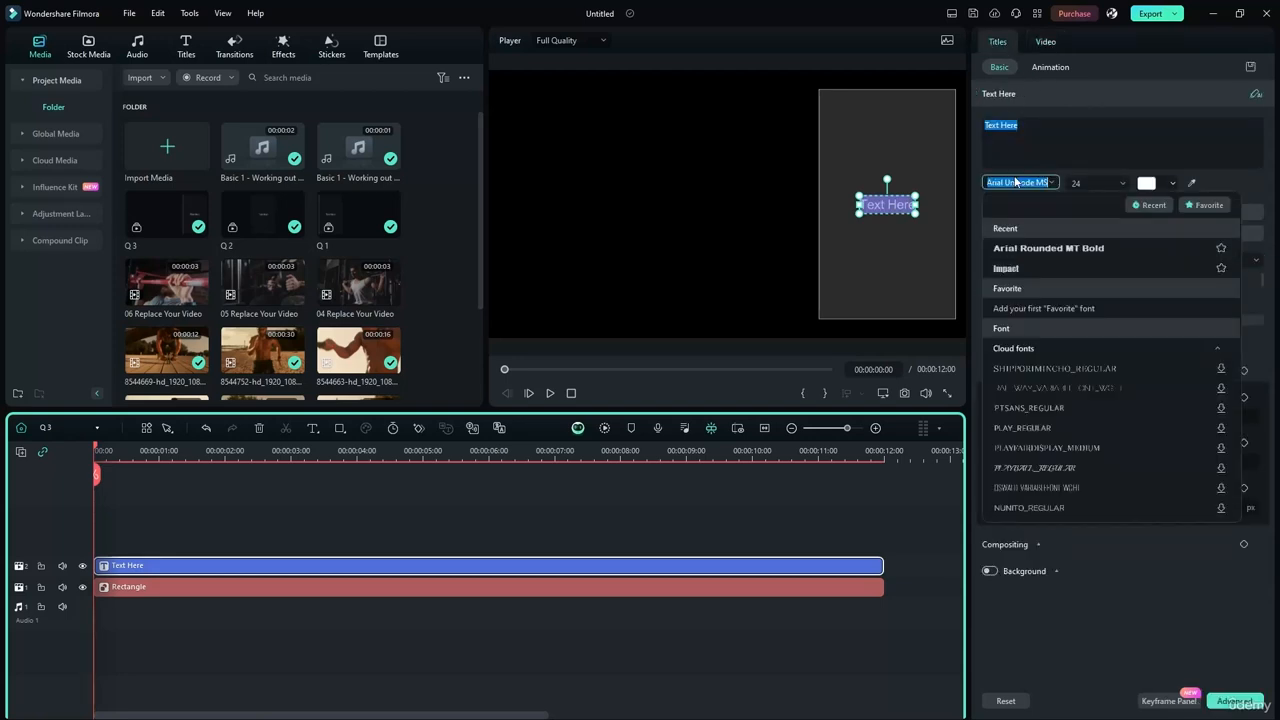
{"action": "type", "text": "impa"}
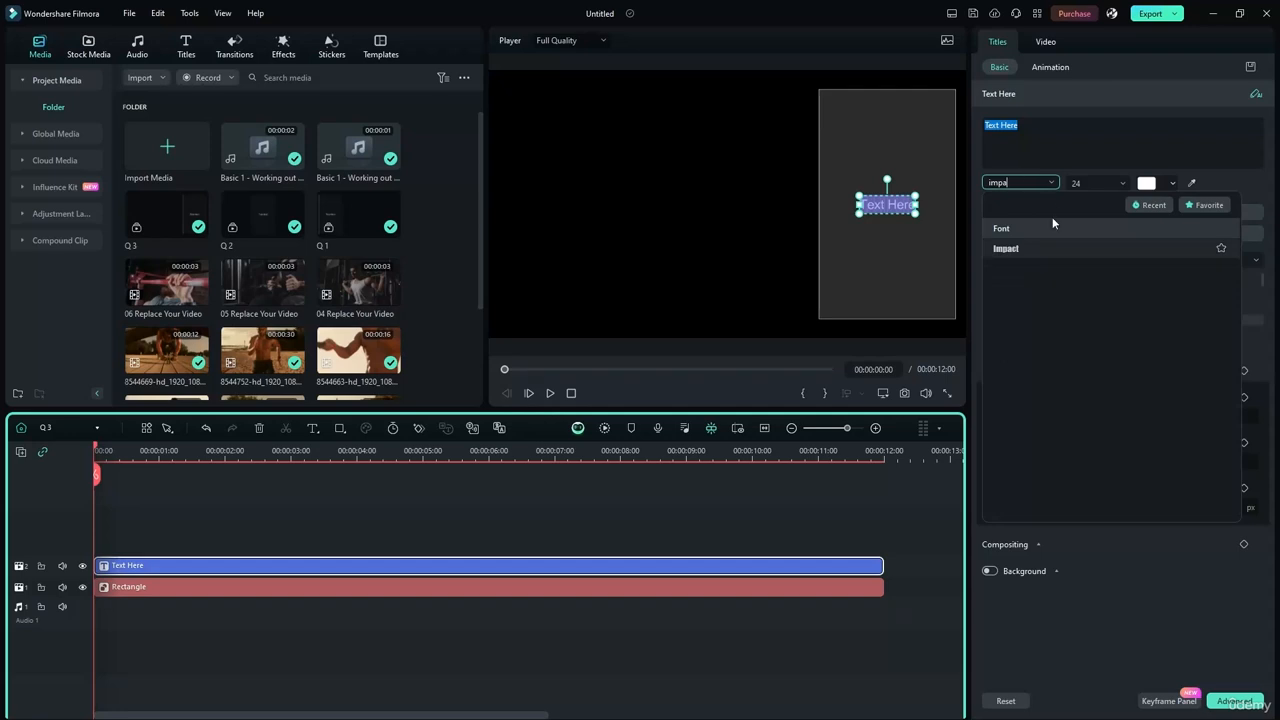
{"action": "left_click", "coordinate": [1015, 250]}
Replace the title's text with "Working Out" and "Clears the Mind" on two lines, and move it up slightly to centre it in the Rectangle.
{"action": "left_click", "coordinate": [883, 207]}
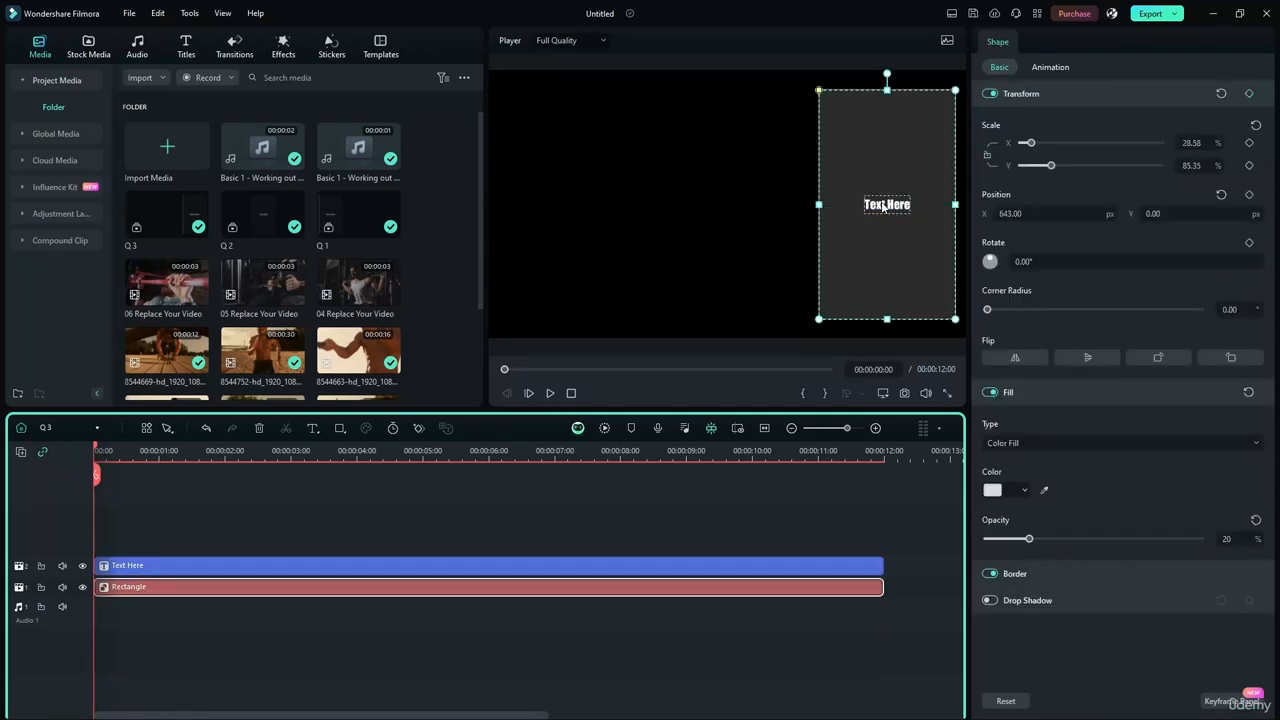
{"action": "left_click", "coordinate": [883, 205]}
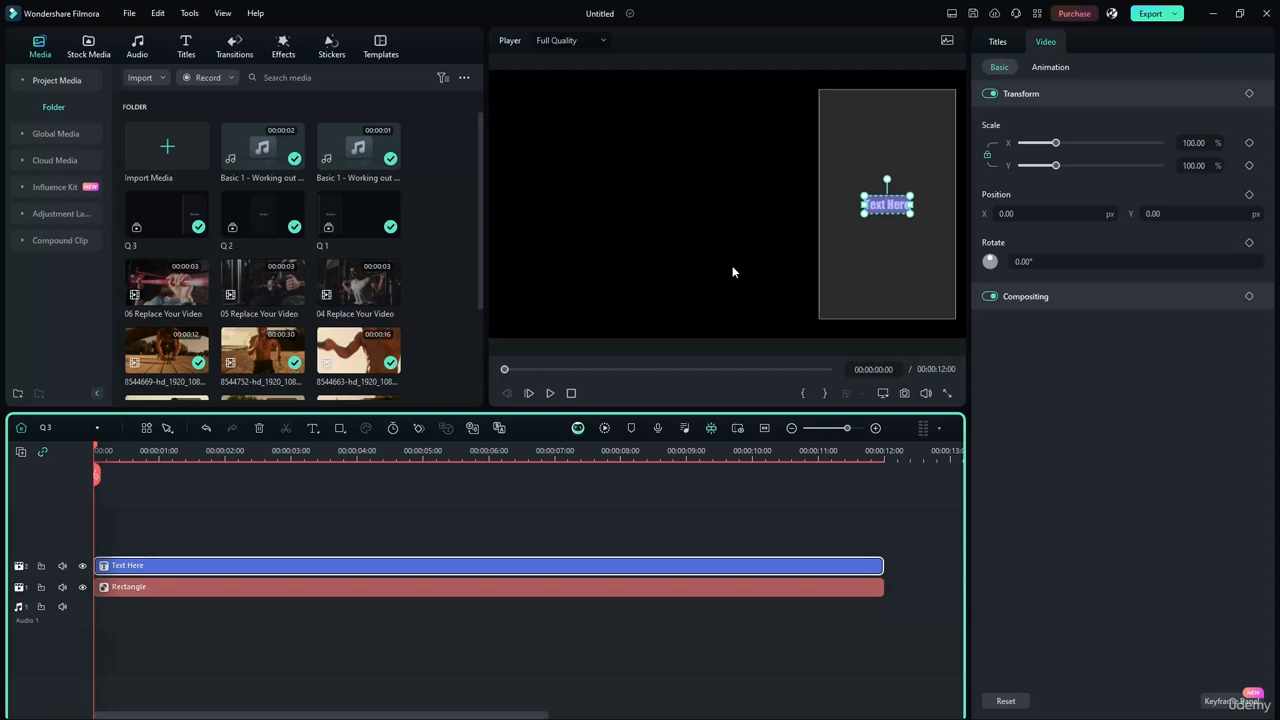
{"action": "type", "text": "Working Out"}
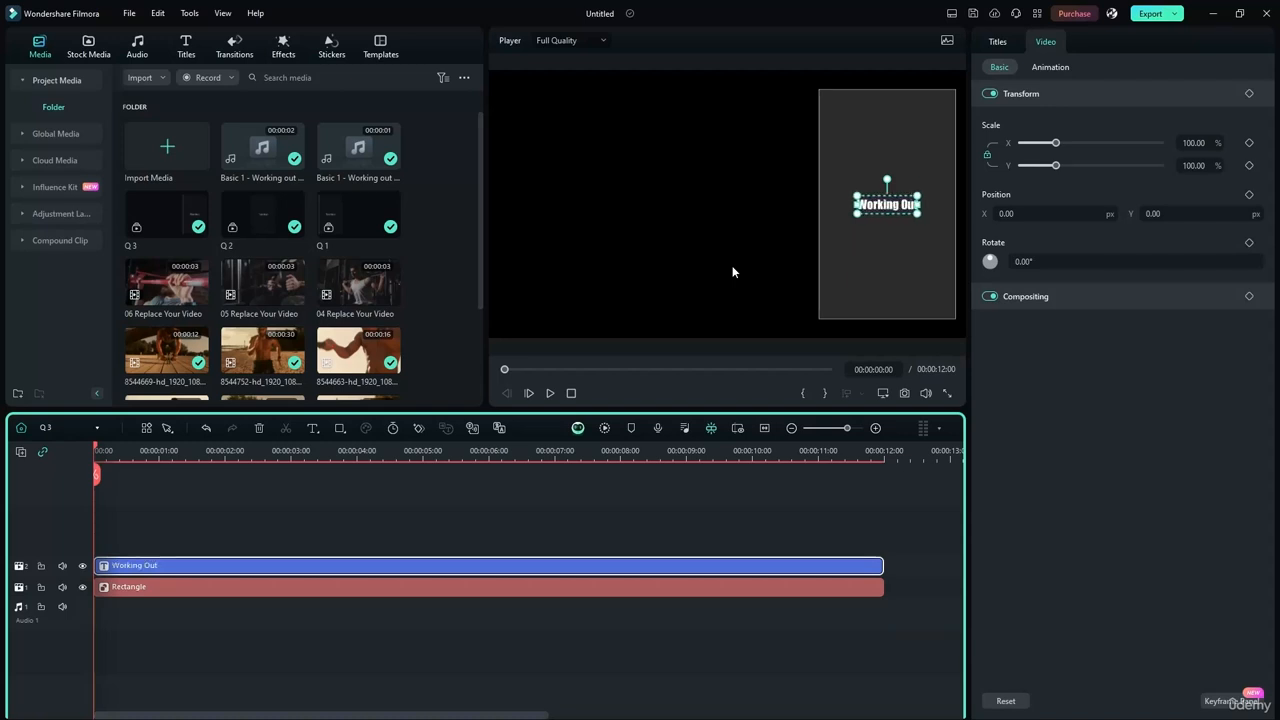
{"action": "key", "text": "Return"}
{"action": "type", "text": "Clears the"}
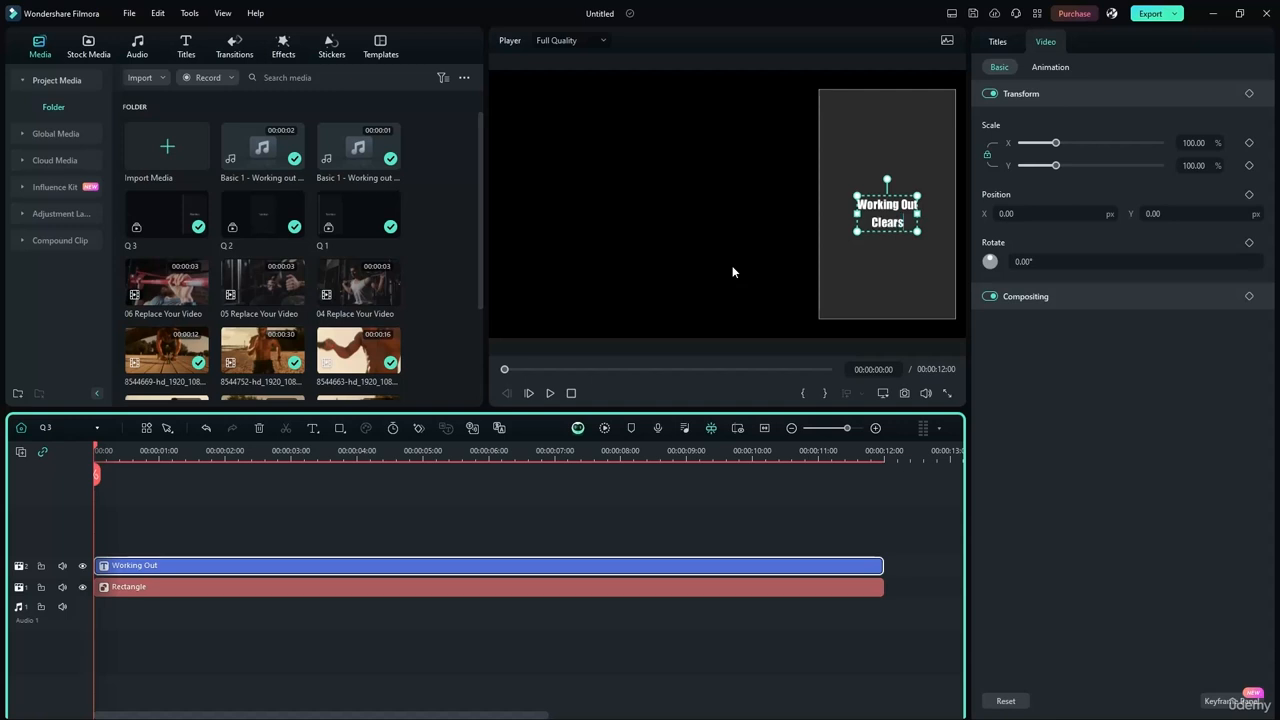
{"action": "type", "text": " Mind"}
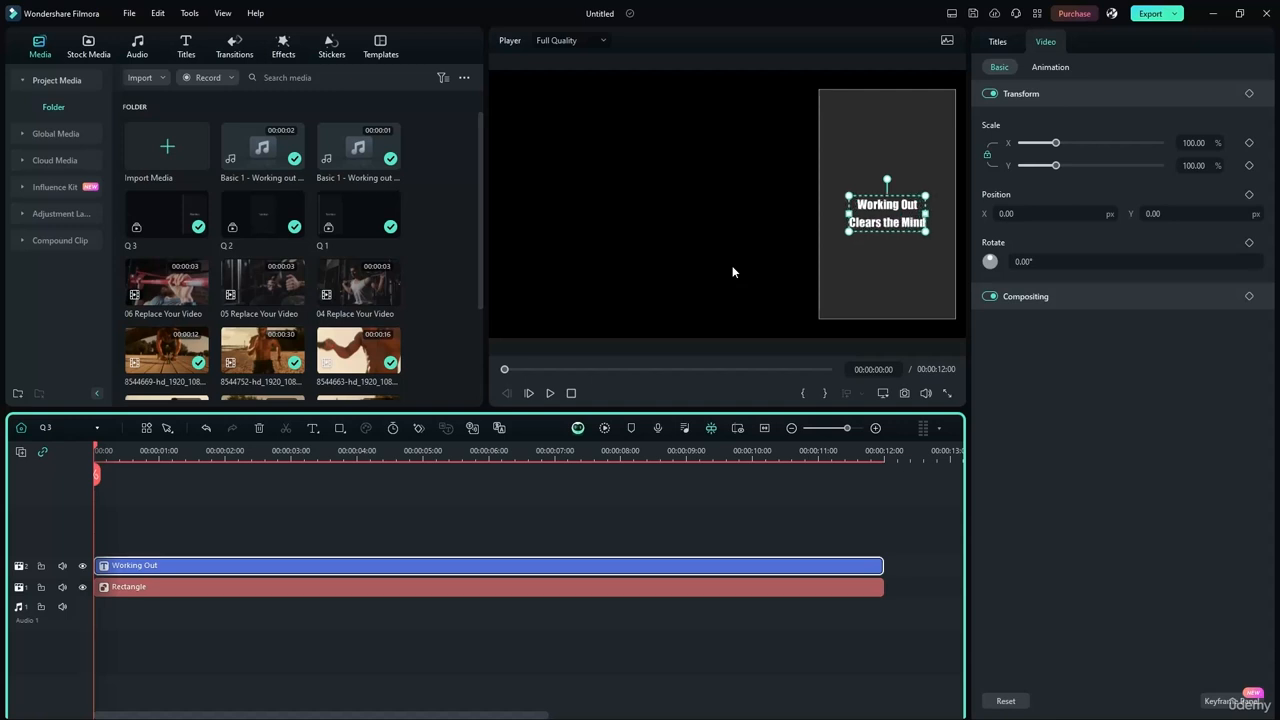
{"action": "left_click_drag", "start_coordinate": [917, 219], "coordinate": [908, 200]}
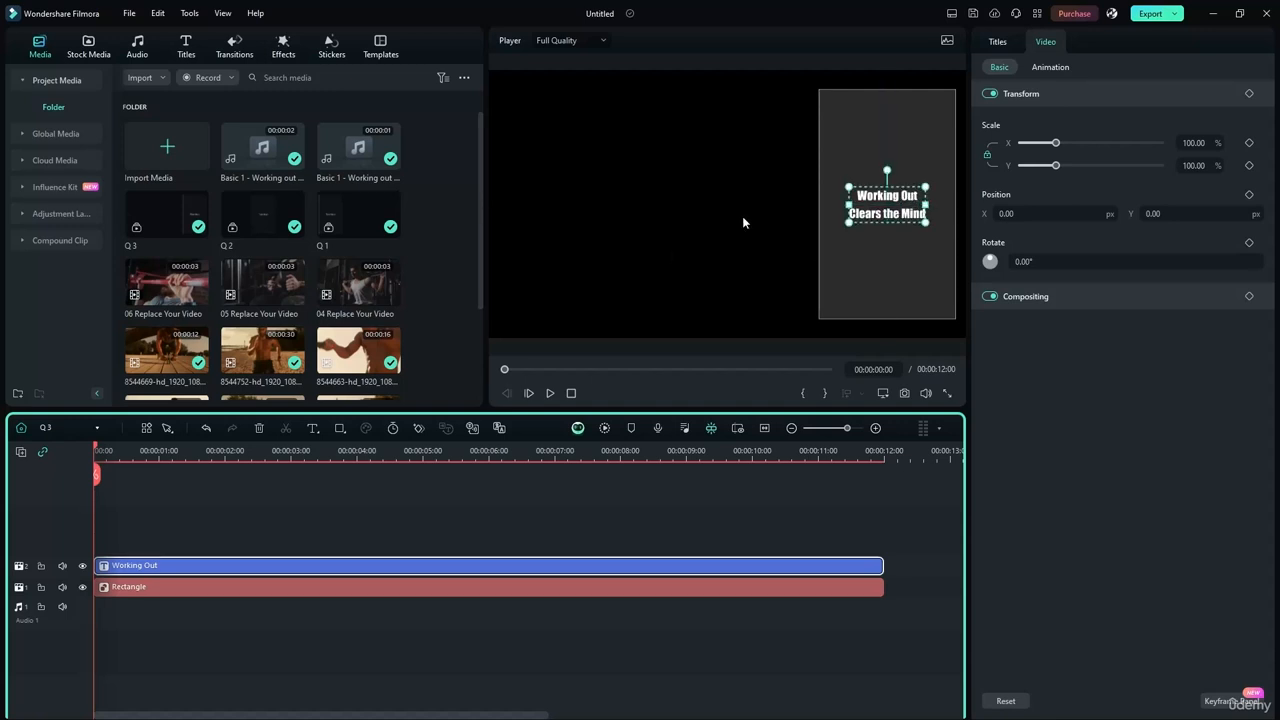
{"action": "left_click", "coordinate": [330, 490]}
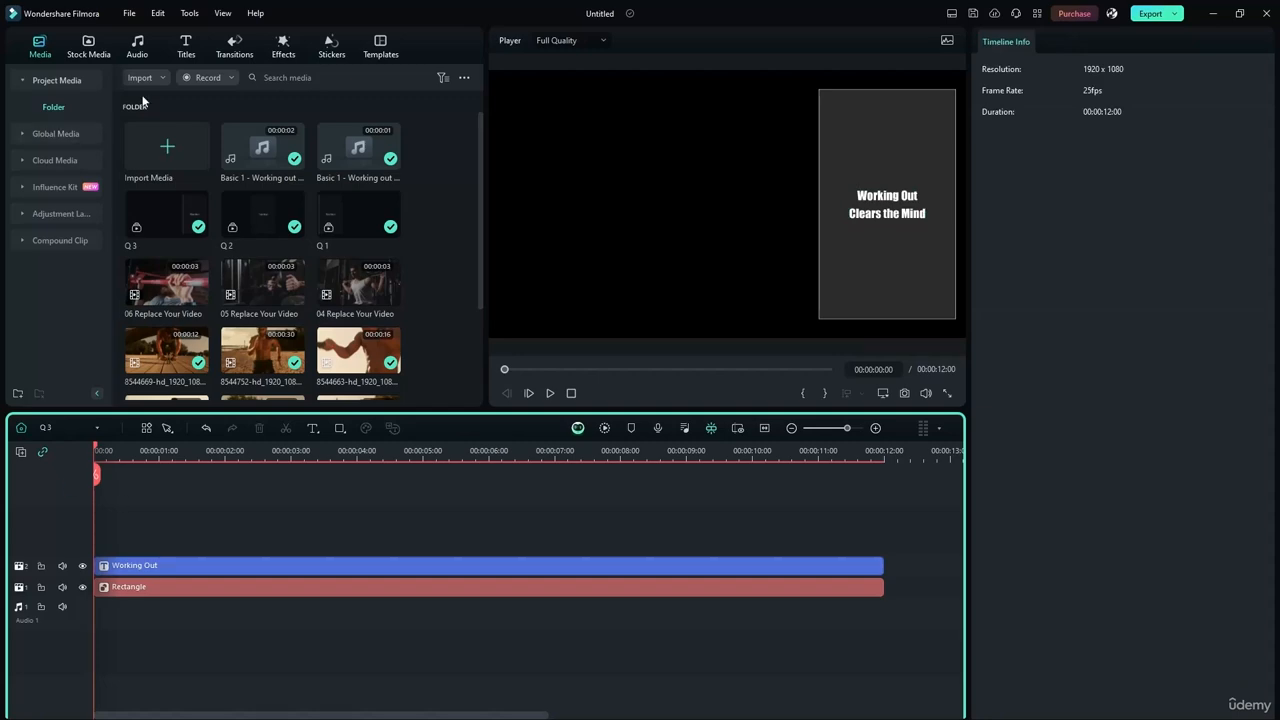
Return to the Main Timeline and view the three quote overlays together at about 00:00:14:14.
{"action": "left_click", "coordinate": [74, 431]}
{"action": "left_click", "coordinate": [66, 448]}
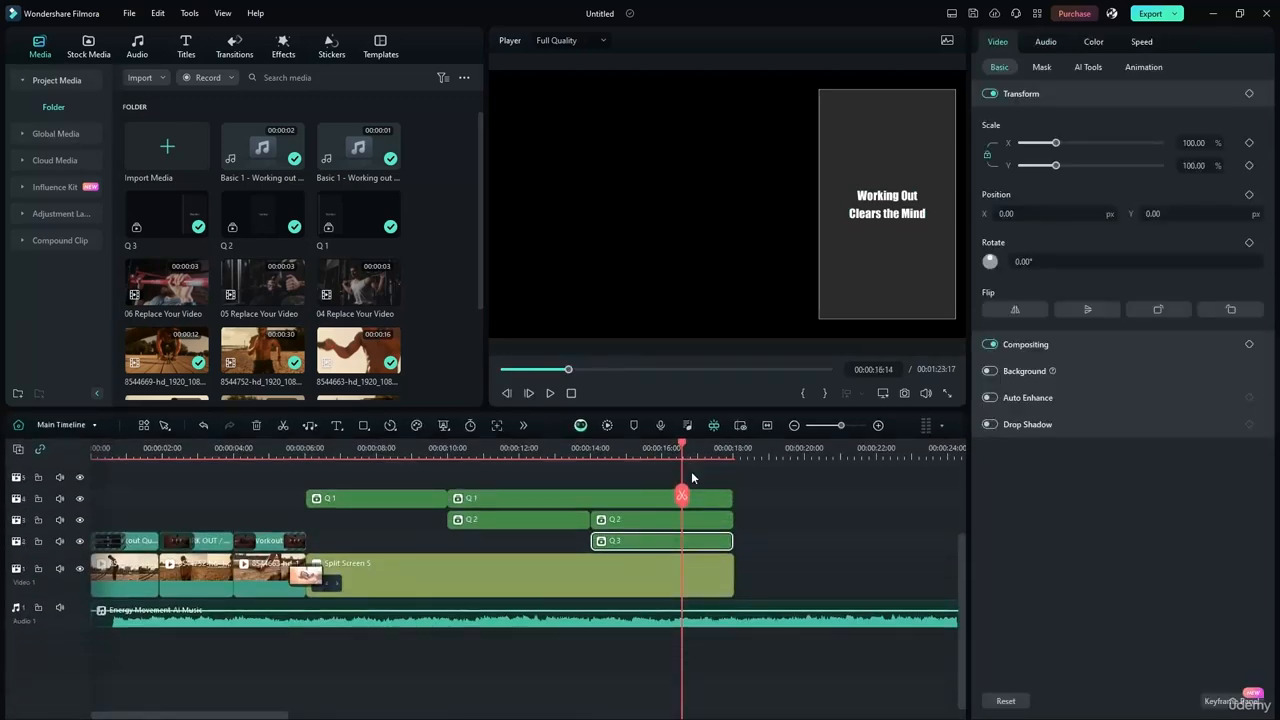
{"action": "left_click_drag", "start_coordinate": [628, 438], "coordinate": [590, 456]}
{"action": "left_click_drag", "start_coordinate": [680, 448], "coordinate": [626, 470]}
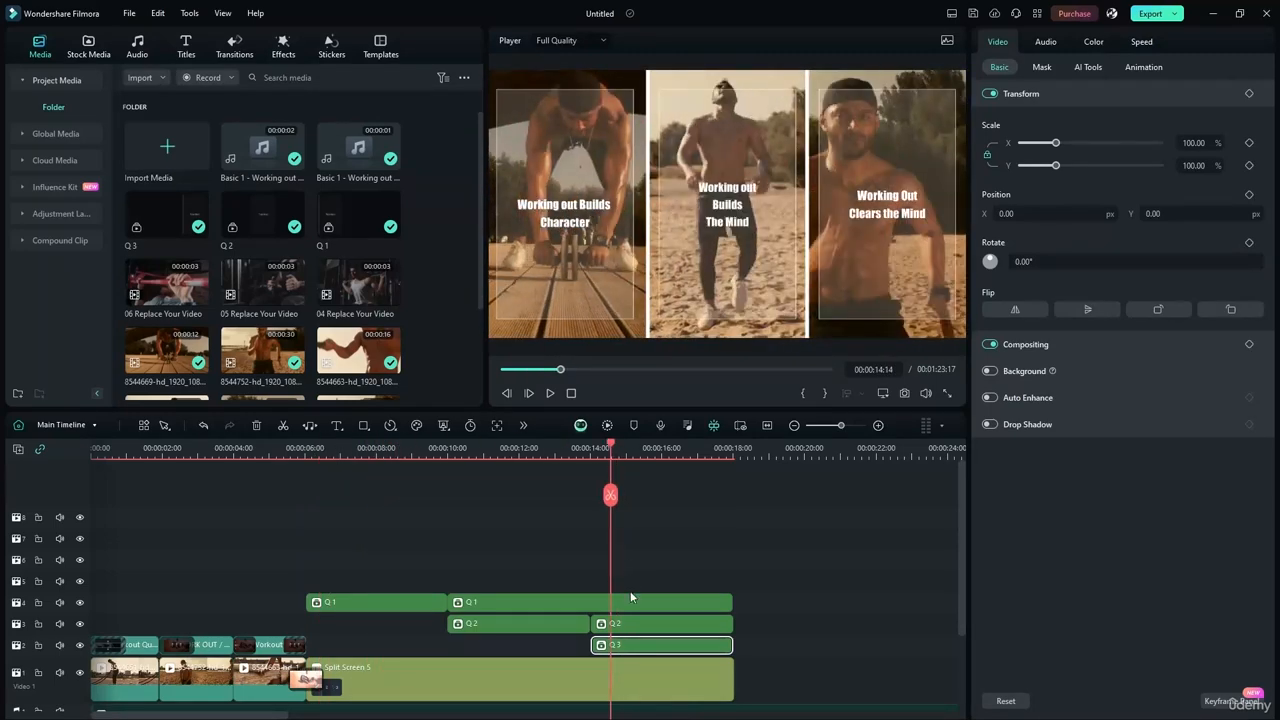
Open the Q 3 compound clip for editing, accepting the reminder, and select its Rectangle.
{"action": "double_click", "coordinate": [650, 645]}
{"action": "left_click", "coordinate": [756, 379]}
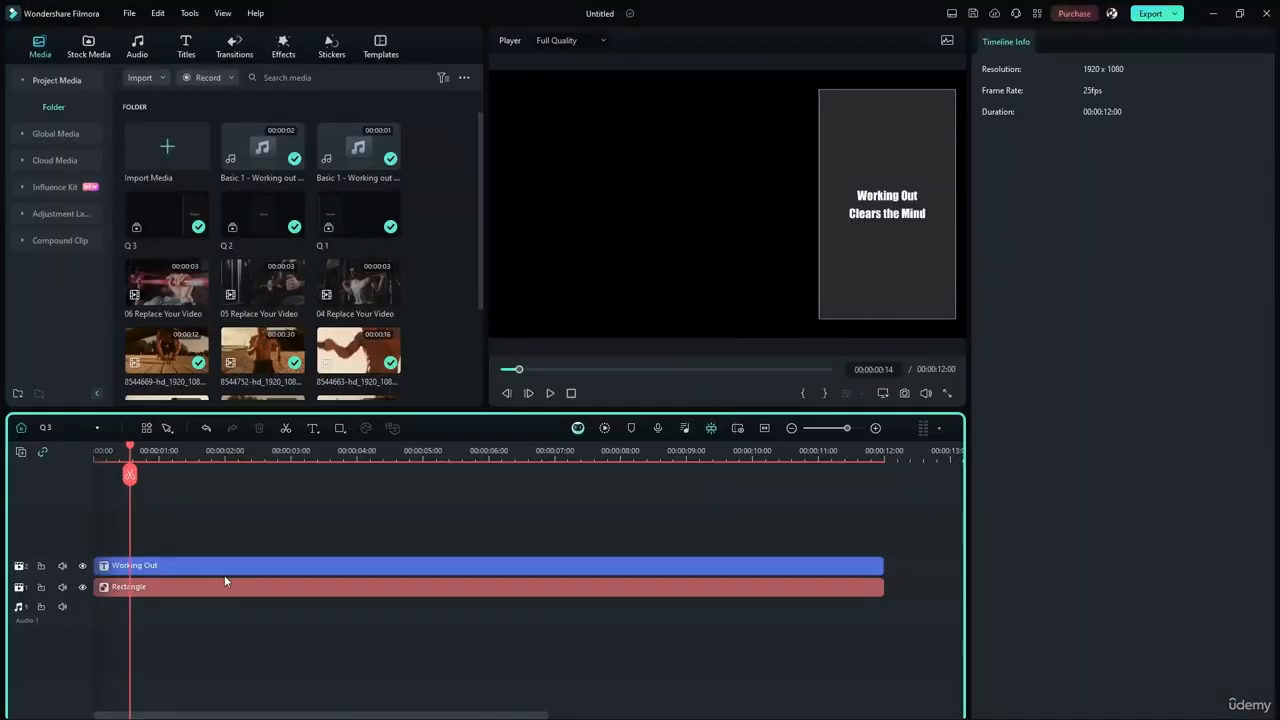
{"action": "left_click", "coordinate": [226, 586]}
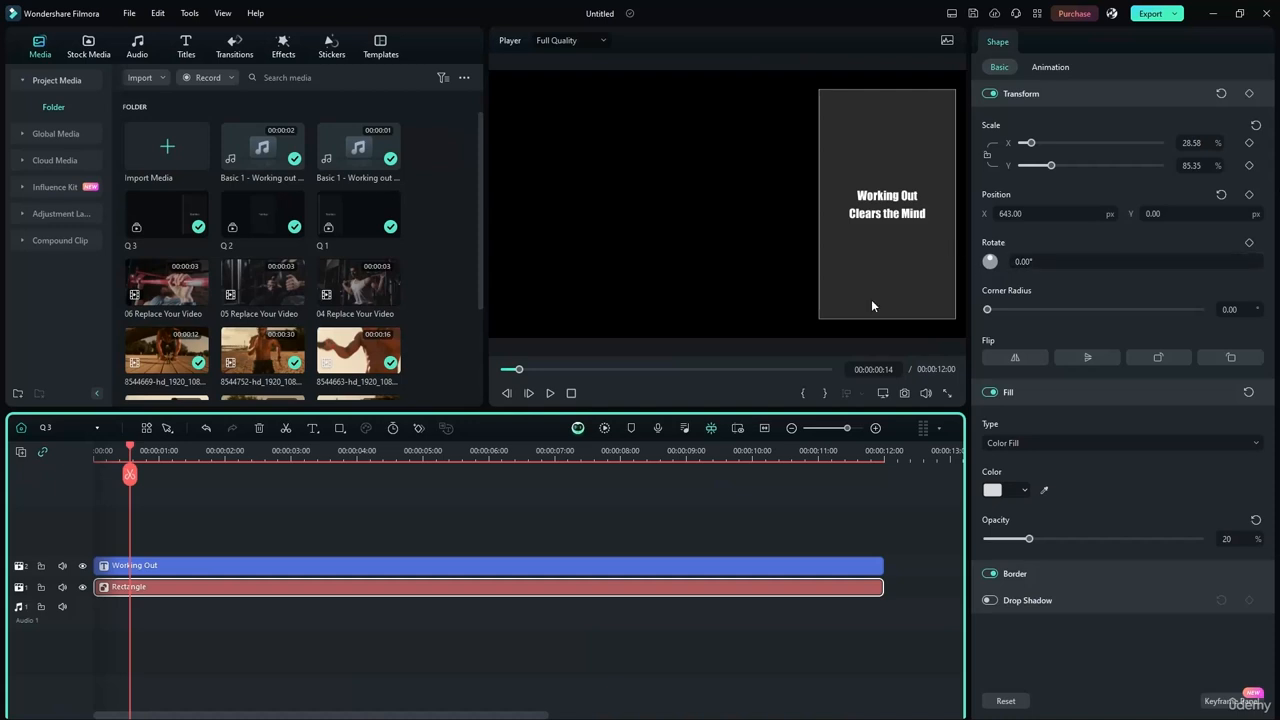
{"action": "left_click", "coordinate": [864, 257]}
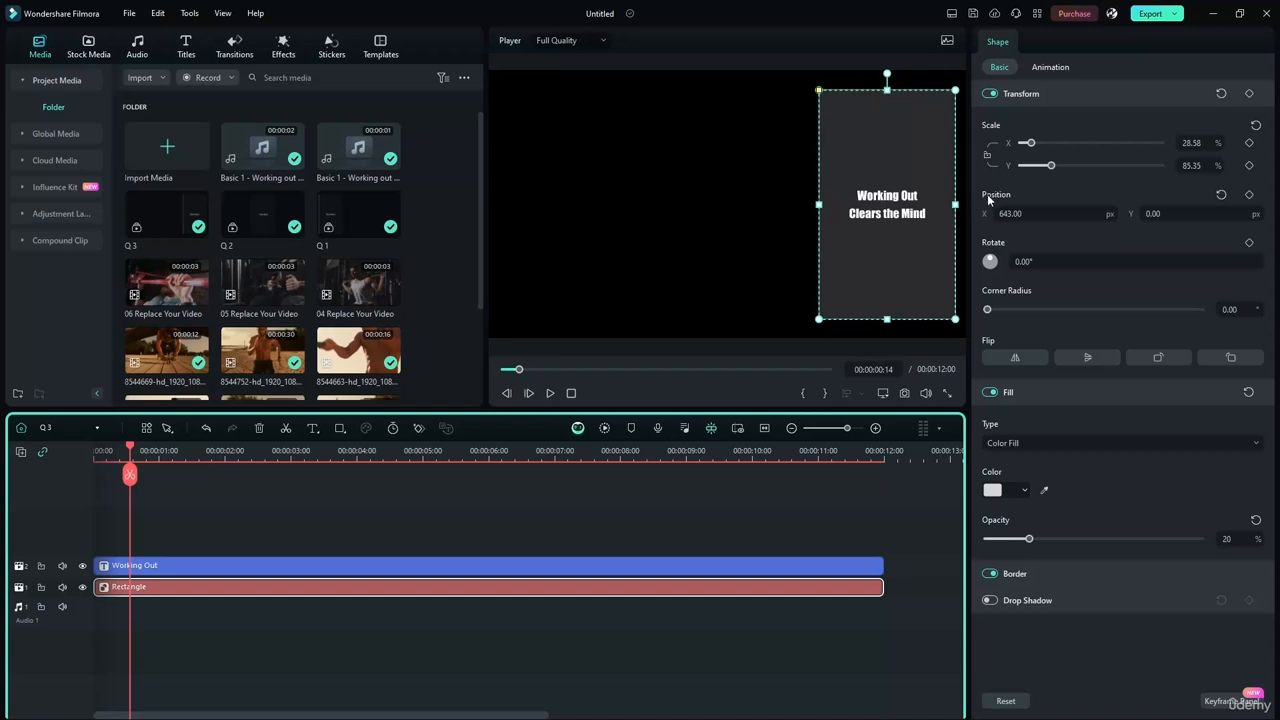
Keyframe the Rectangle's position at 00:00:00:00 with Y at 1100 px, leaving no position keyframe at 00:00:00:14.
{"action": "left_click", "coordinate": [1252, 197]}
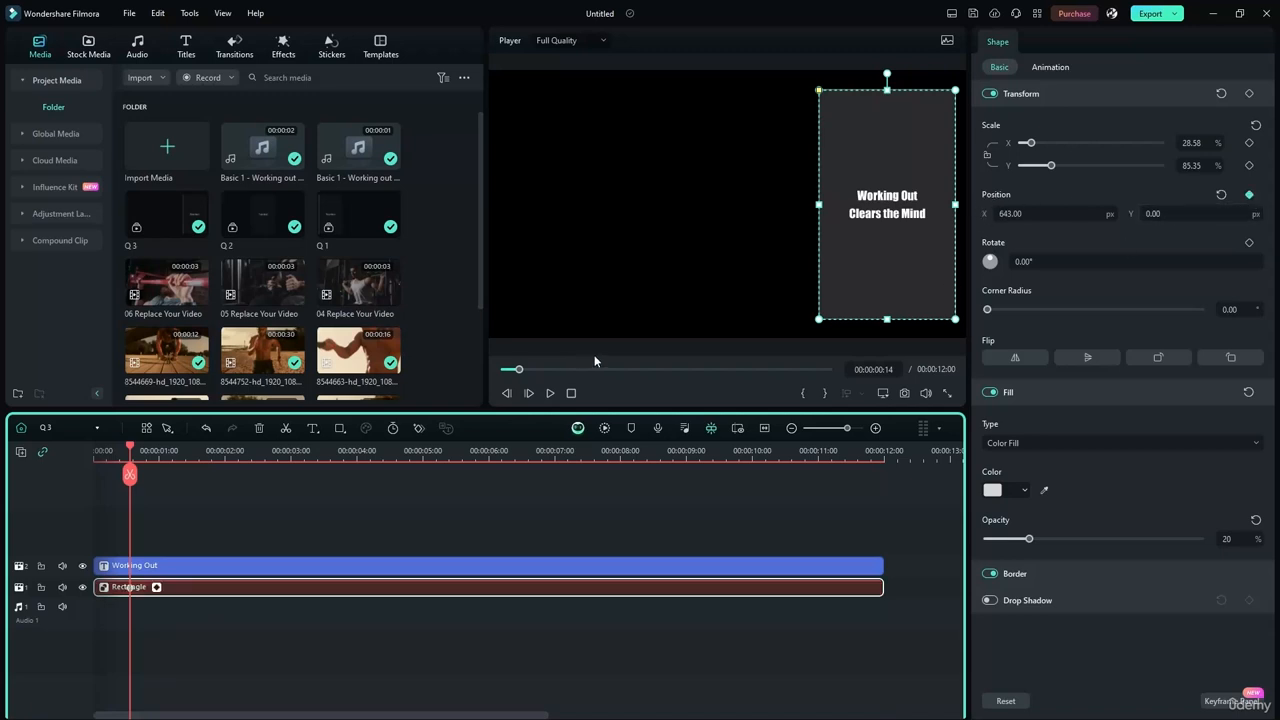
{"action": "key", "text": "ctrl+z"}
{"action": "left_click_drag", "start_coordinate": [129, 448], "coordinate": [66, 441]}
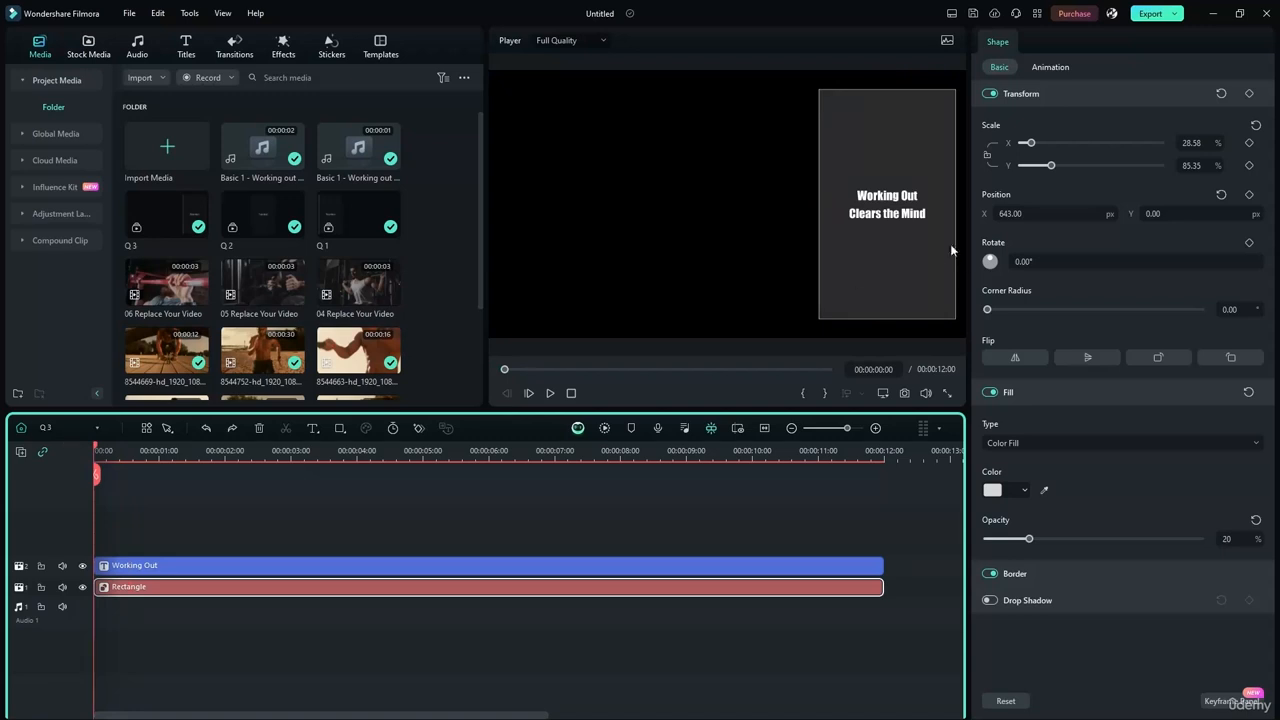
{"action": "left_click", "coordinate": [1221, 214]}
{"action": "type", "text": "1100"}
{"action": "left_click", "coordinate": [1248, 195]}
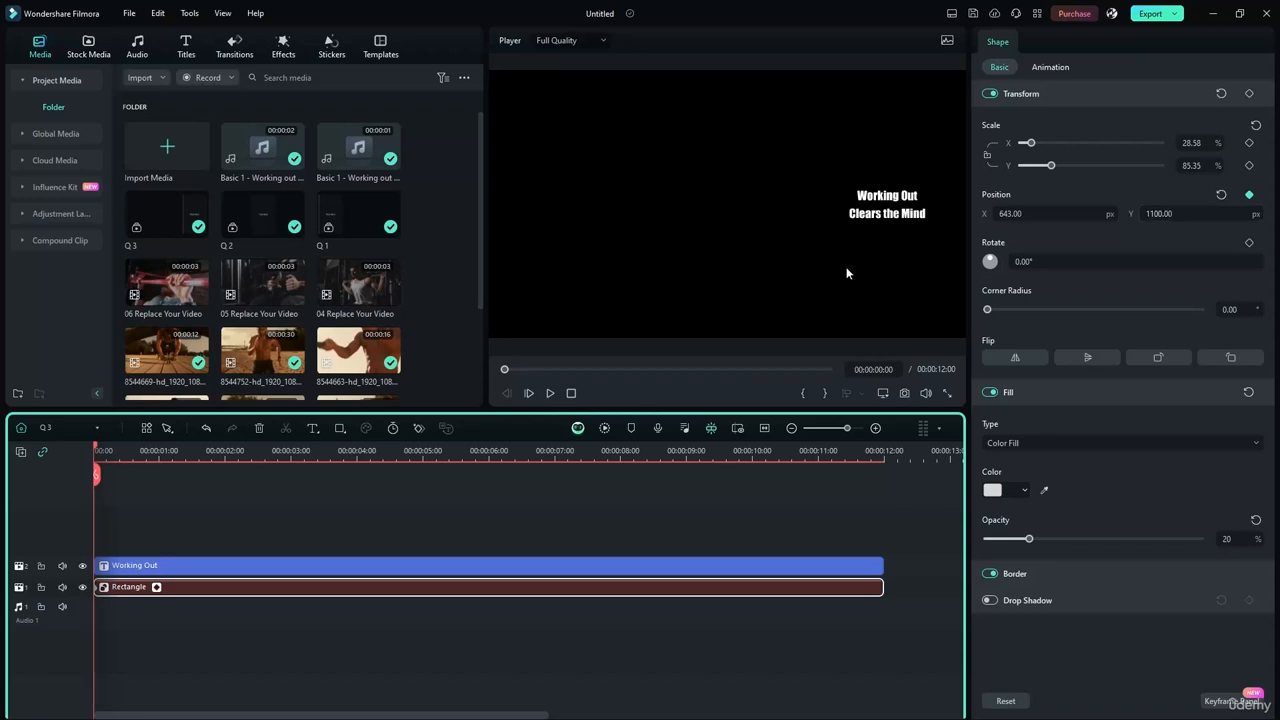
Set the Rectangle's Y position to 0 px at 00:00:01:00 as a second keyframe.
{"action": "left_click_drag", "start_coordinate": [97, 450], "coordinate": [159, 458]}
{"action": "double_click", "coordinate": [1168, 214]}
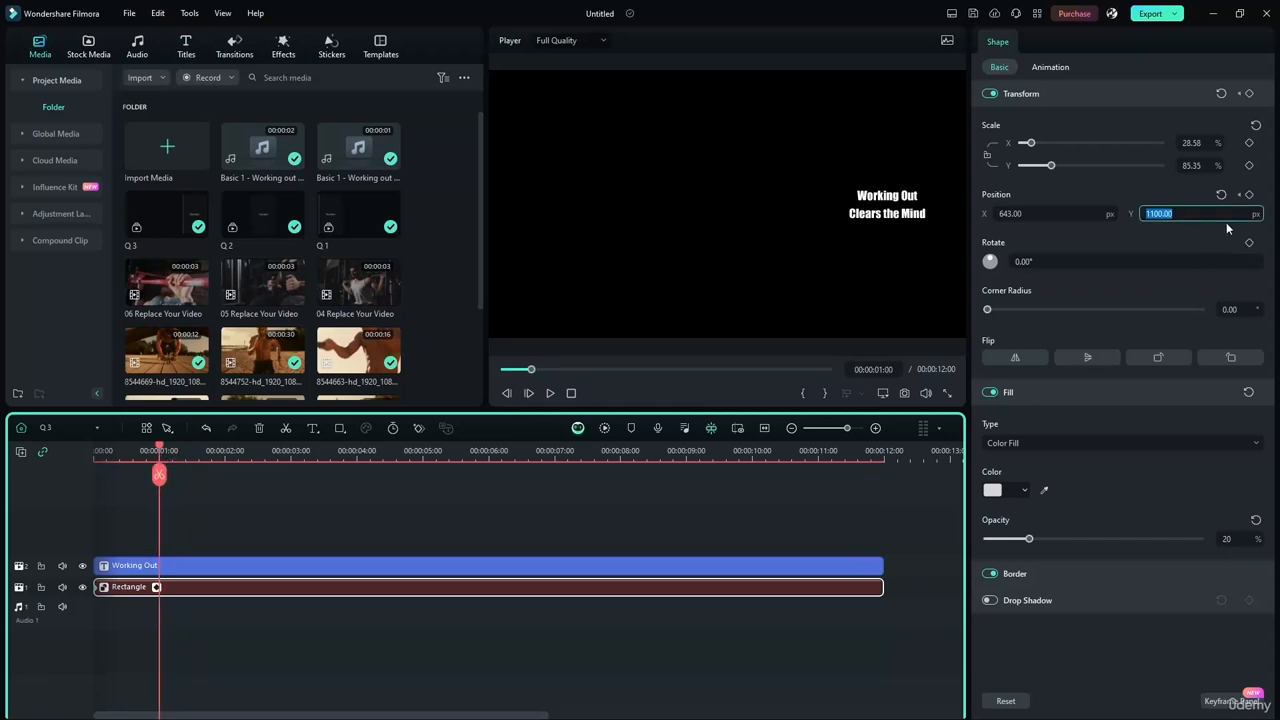
{"action": "type", "text": "0"}
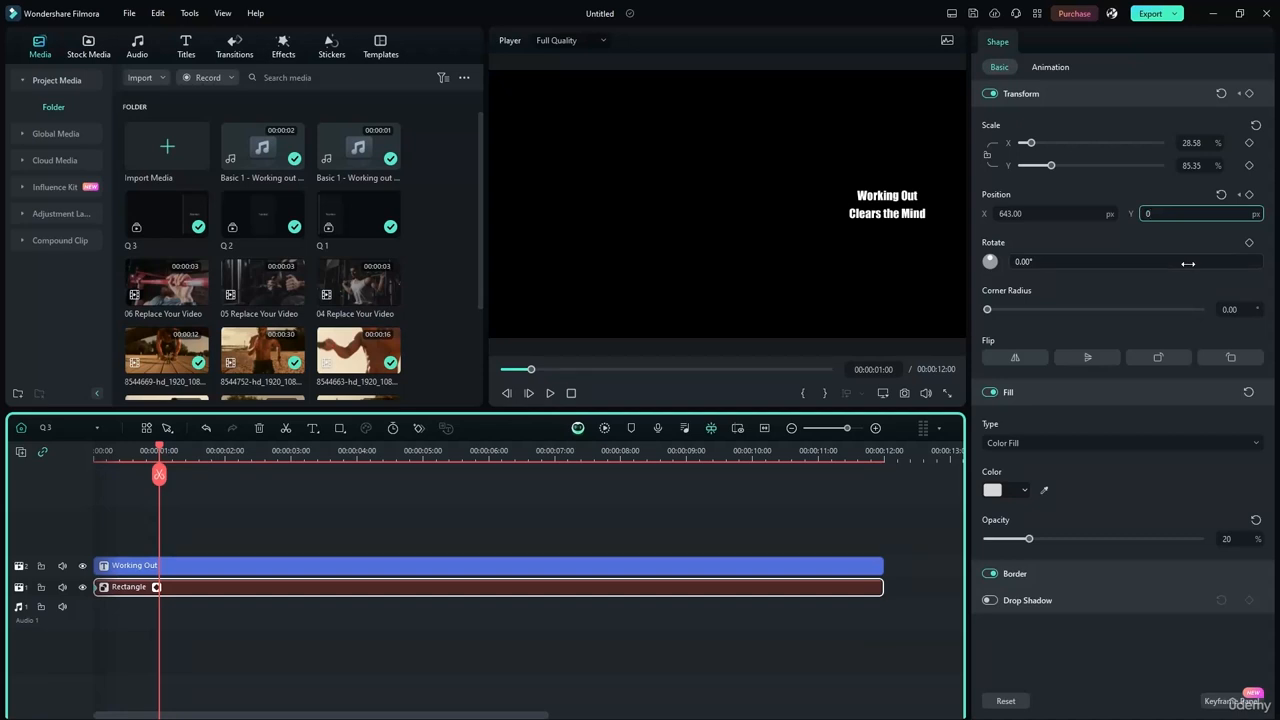
{"action": "key", "text": "Return"}
Add a position keyframe to the Working Out title at 00:00:00:00 with X at 600 px.
{"action": "left_click", "coordinate": [200, 566]}
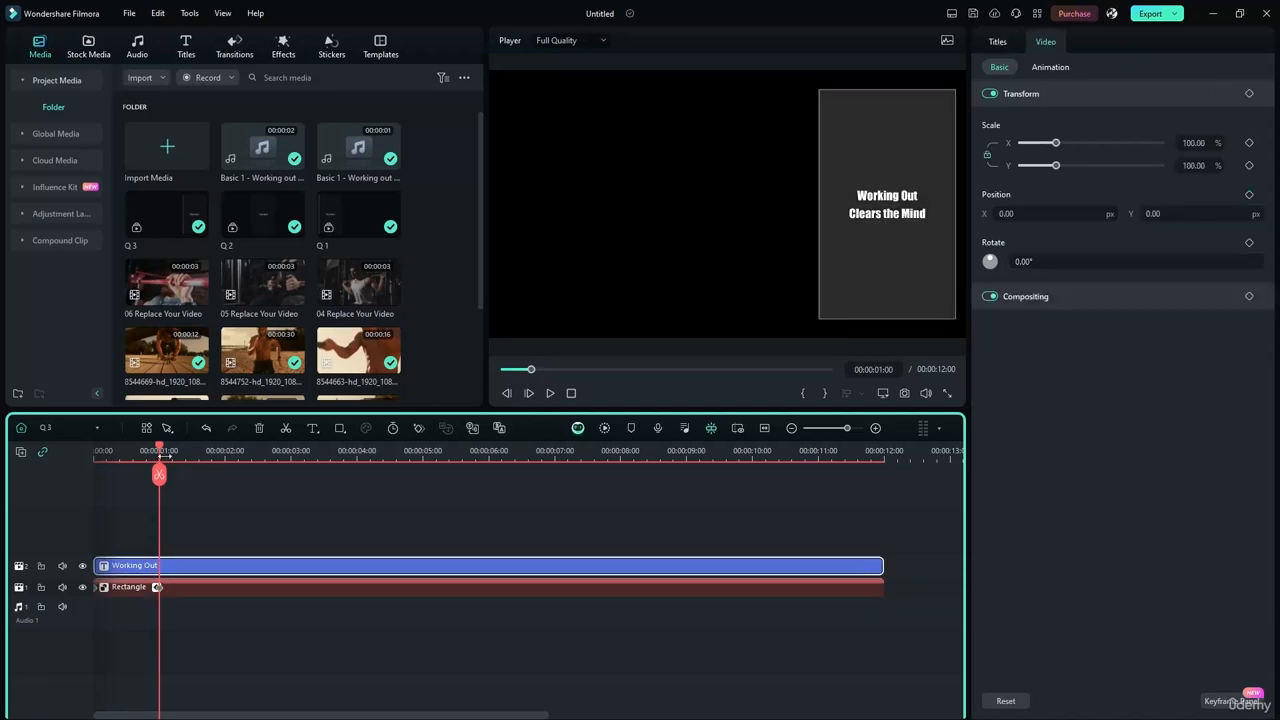
{"action": "left_click_drag", "start_coordinate": [159, 450], "coordinate": [94, 451]}
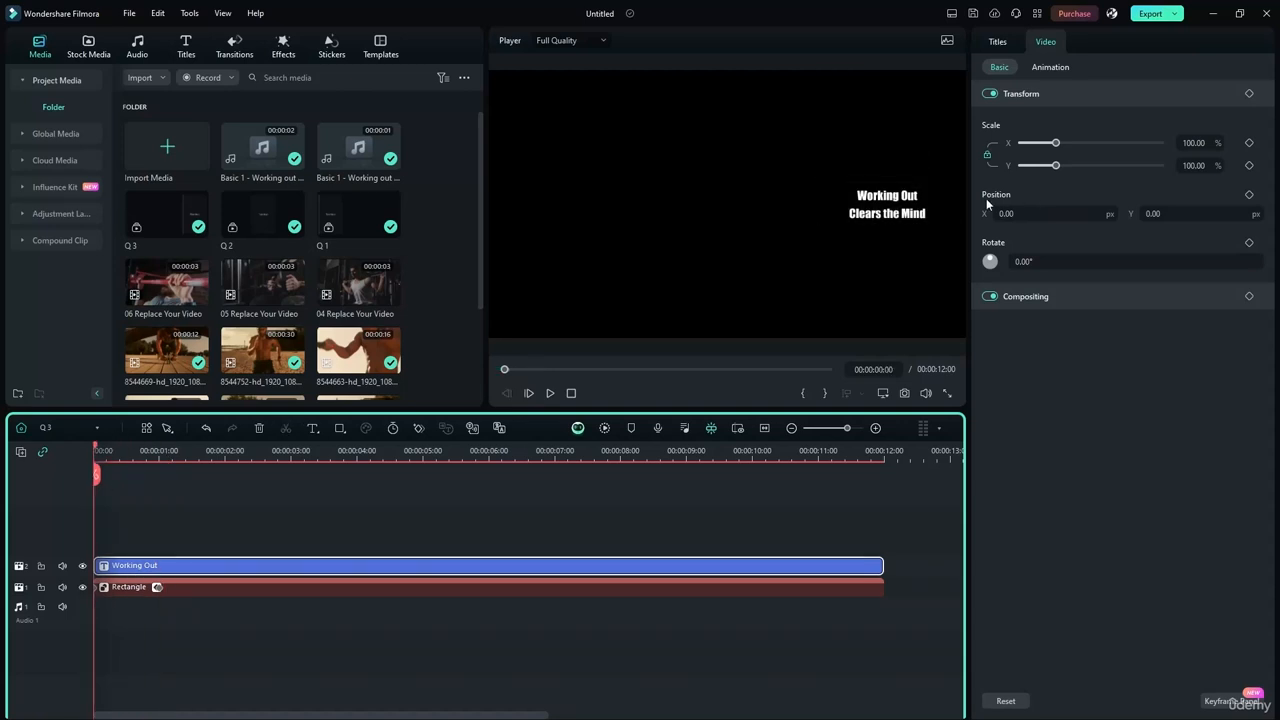
{"action": "left_click", "coordinate": [1249, 194]}
{"action": "left_click", "coordinate": [1040, 211]}
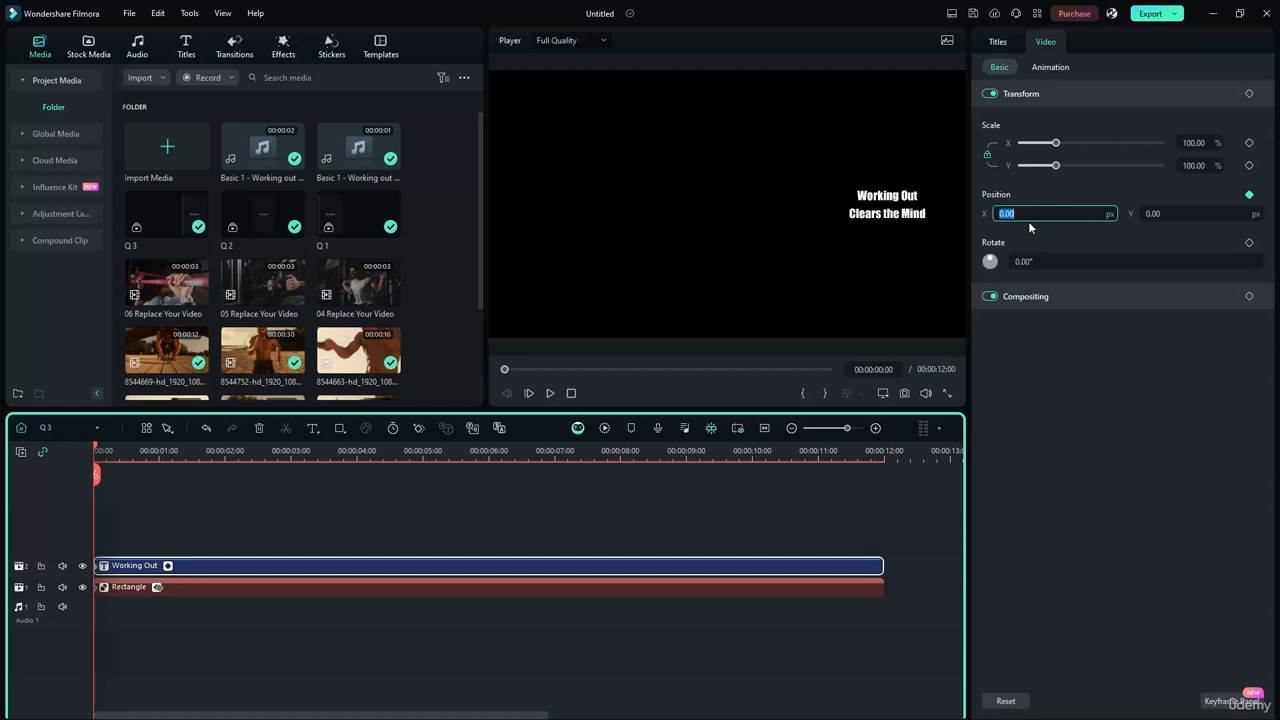
{"action": "type", "text": "600"}
{"action": "key", "text": "Return"}
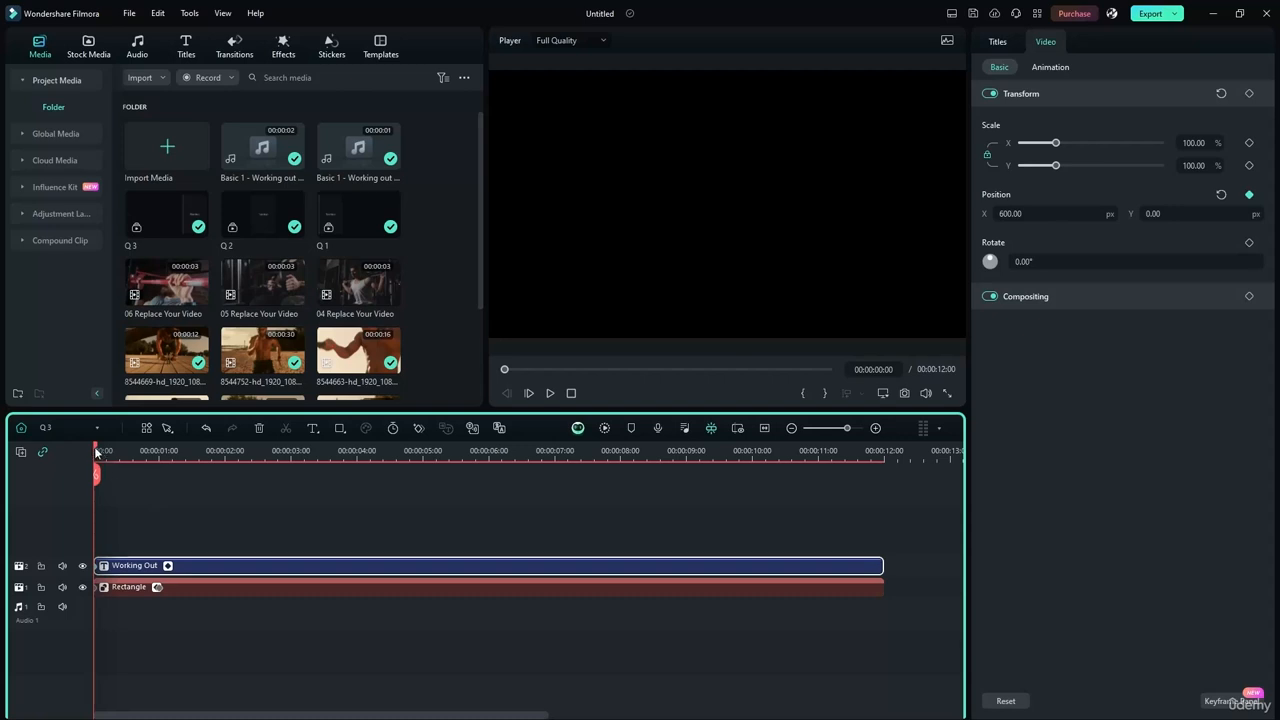
Set the Working Out title's X position to 0 px at 00:00:01:00 as a second keyframe.
{"action": "left_click_drag", "start_coordinate": [97, 451], "coordinate": [159, 451]}
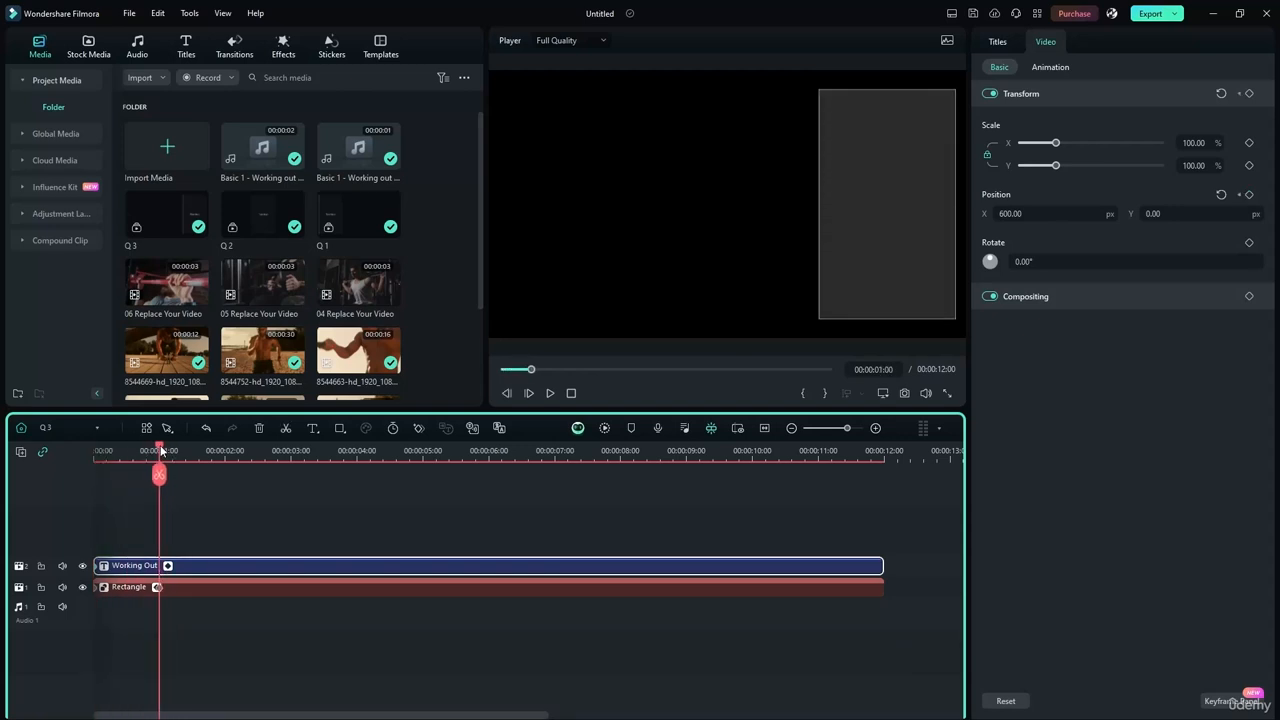
{"action": "left_click", "coordinate": [1030, 212]}
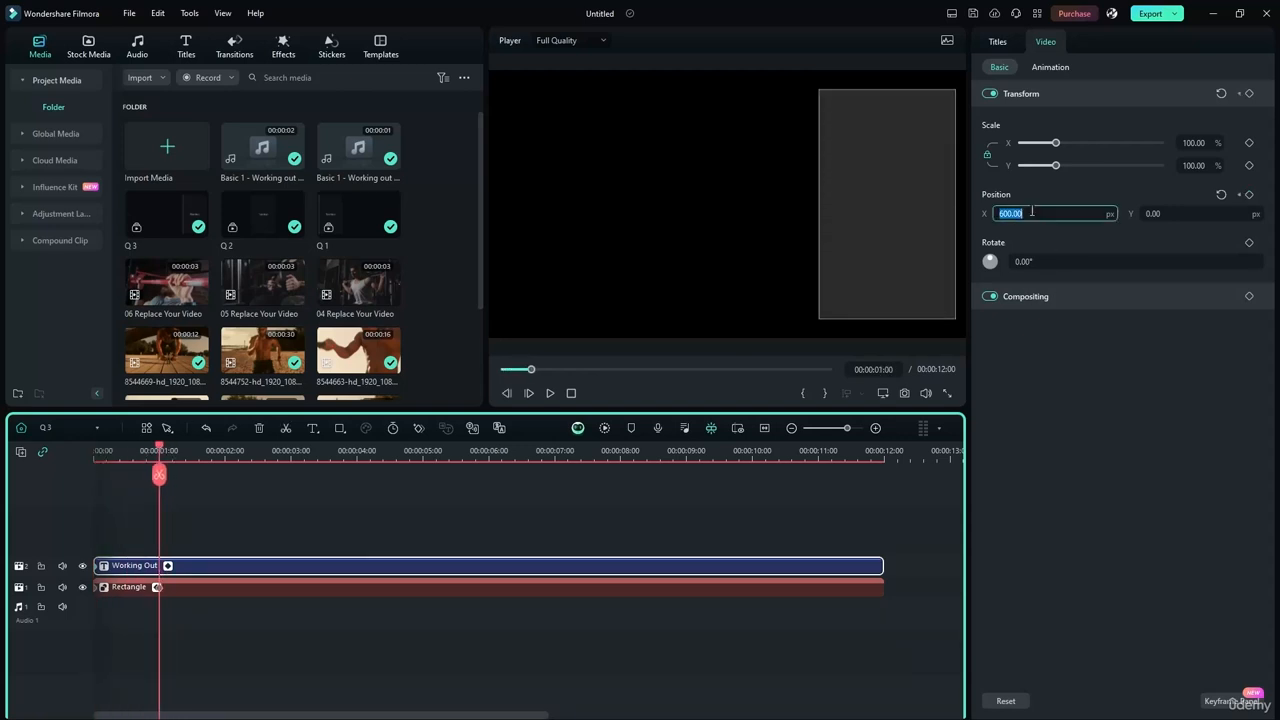
{"action": "type", "text": "0"}
{"action": "key", "text": "Return"}
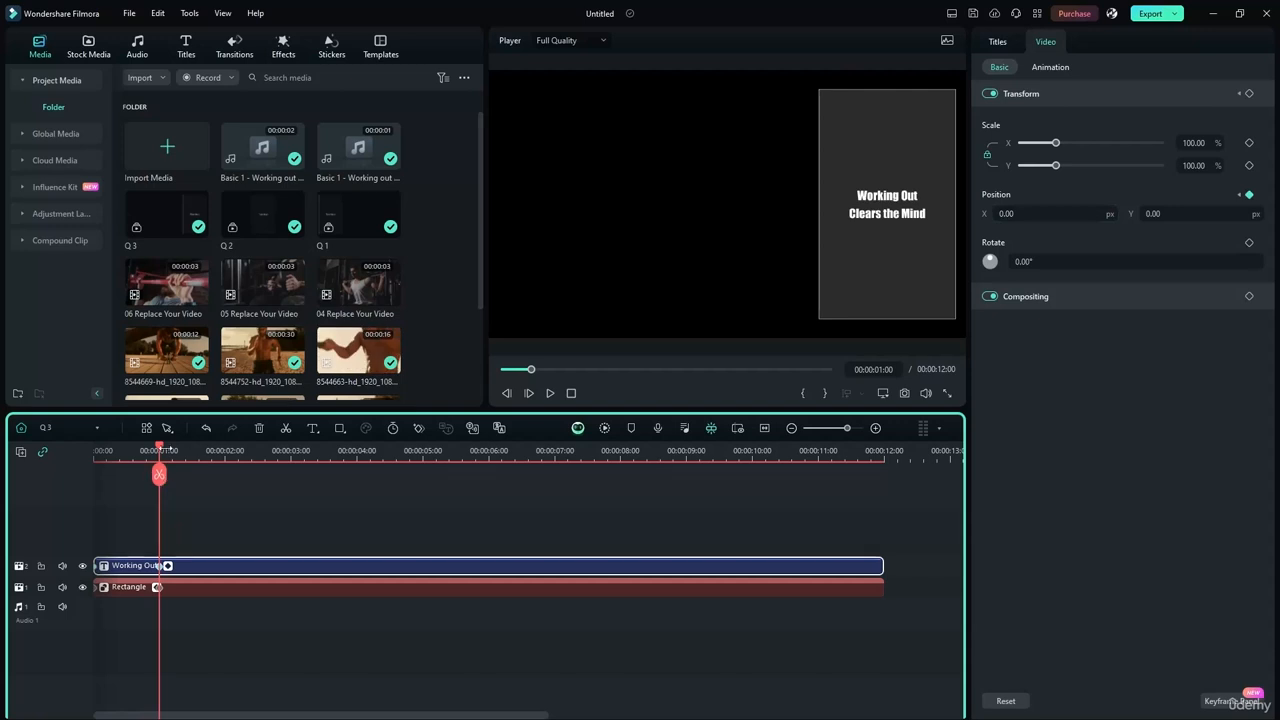
Play the Q 3 timeline from its start to check the Rectangle and title animations.
{"action": "left_click_drag", "start_coordinate": [159, 451], "coordinate": [90, 451]}
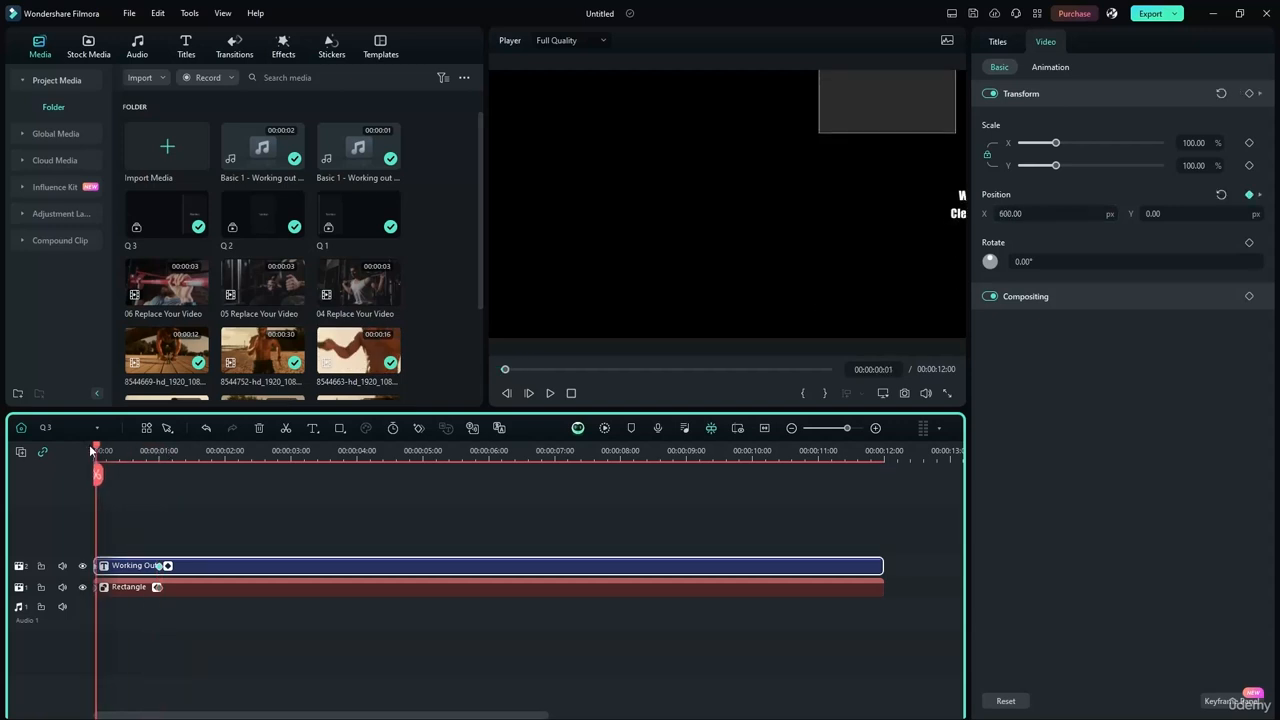
{"action": "left_click", "coordinate": [550, 393]}
{"action": "left_click", "coordinate": [550, 393]}
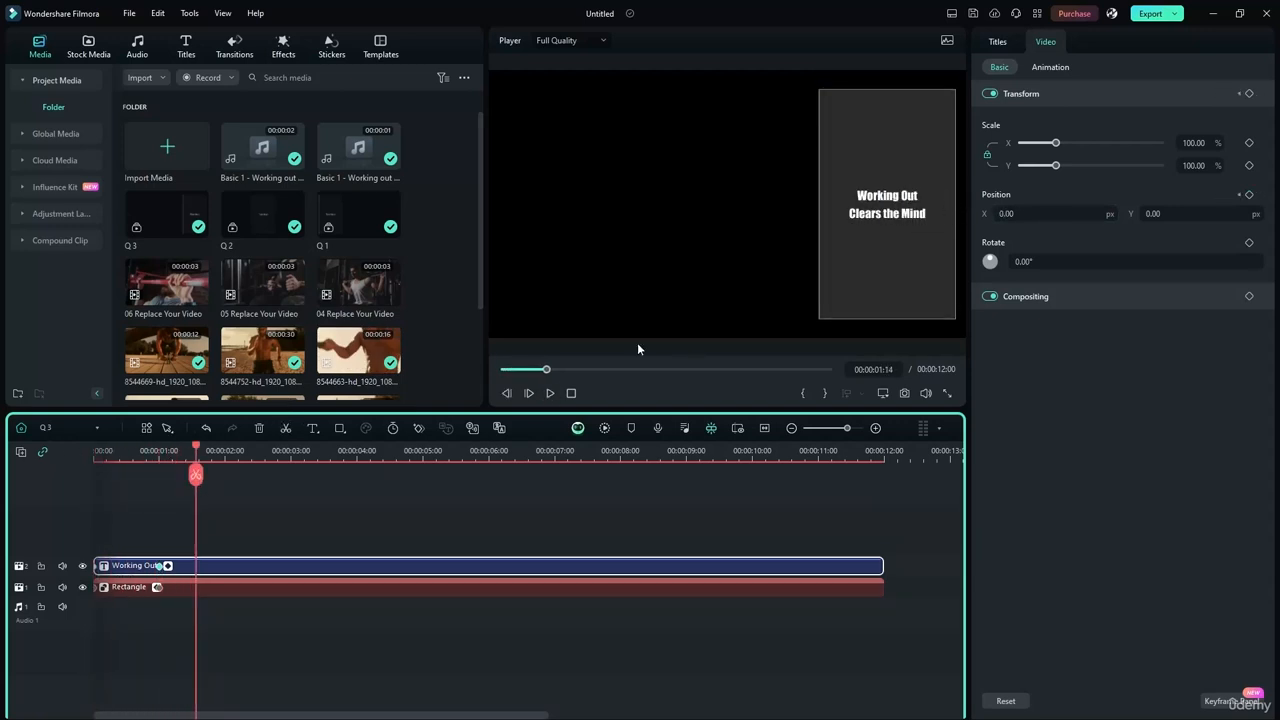
Generate a text-to-speech voiceover from the Working Out title and close the list of voice-text services.
{"action": "left_click", "coordinate": [472, 428]}
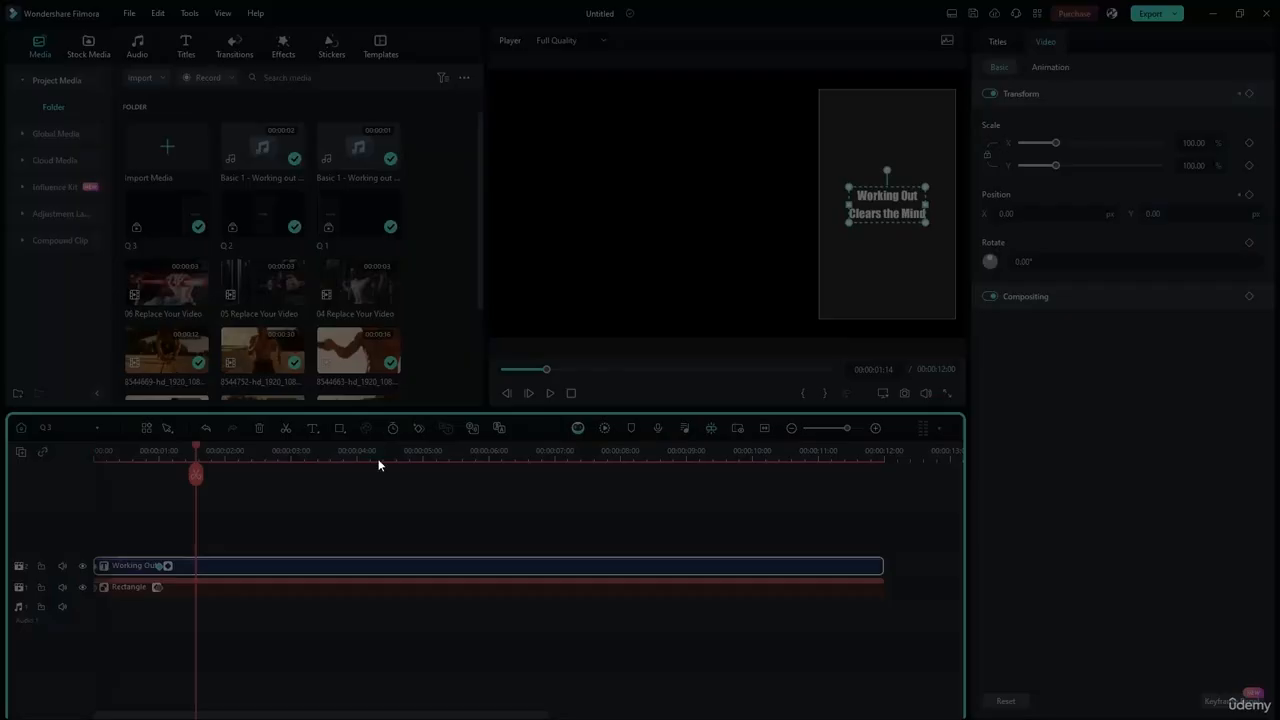
{"action": "left_click", "coordinate": [757, 537]}
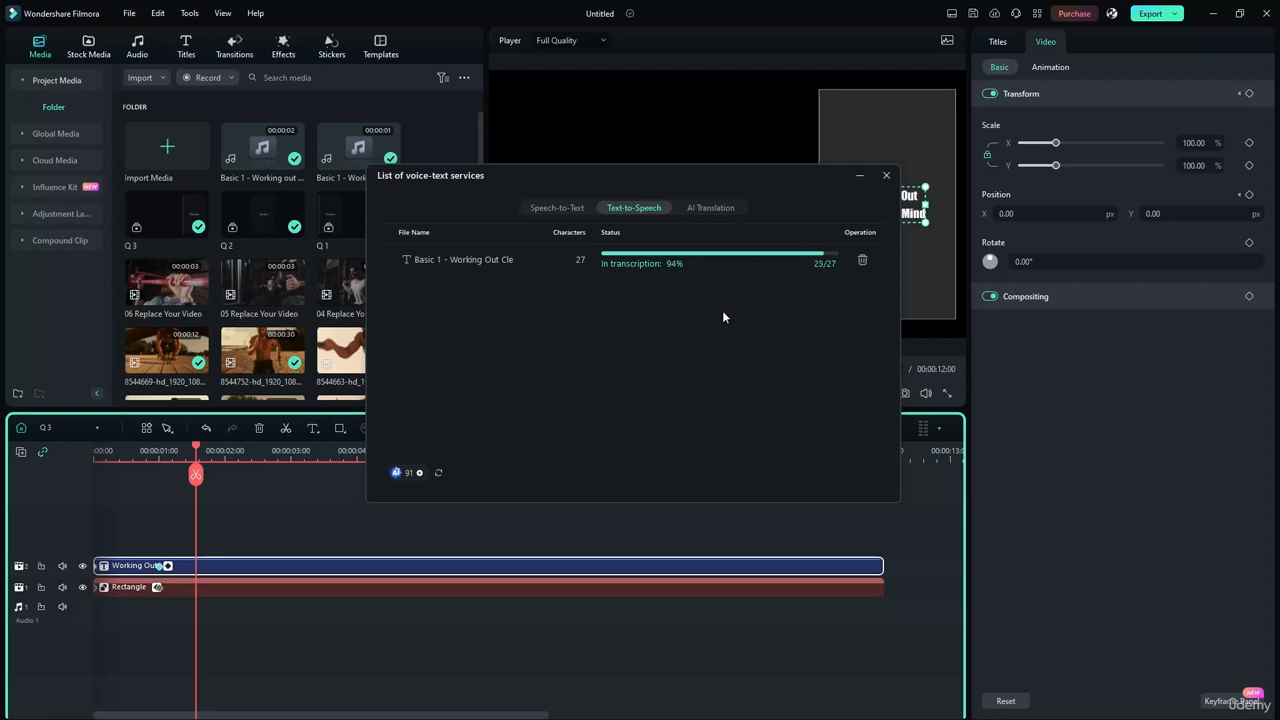
{"action": "left_click", "coordinate": [886, 175]}
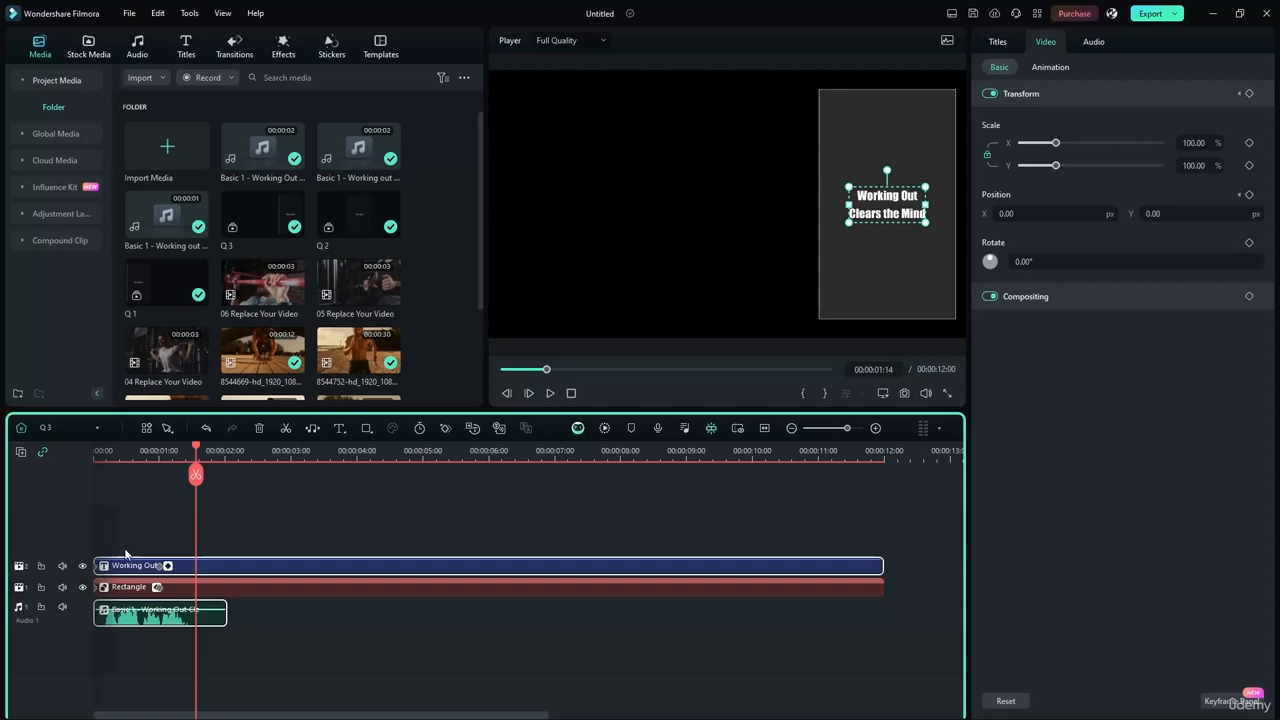
Return to the Main Timeline and play the split-screen section with its quote overlays from just before it begins.
{"action": "left_click", "coordinate": [21, 427]}
{"action": "left_click_drag", "start_coordinate": [610, 445], "coordinate": [291, 445]}
{"action": "left_click", "coordinate": [550, 393]}
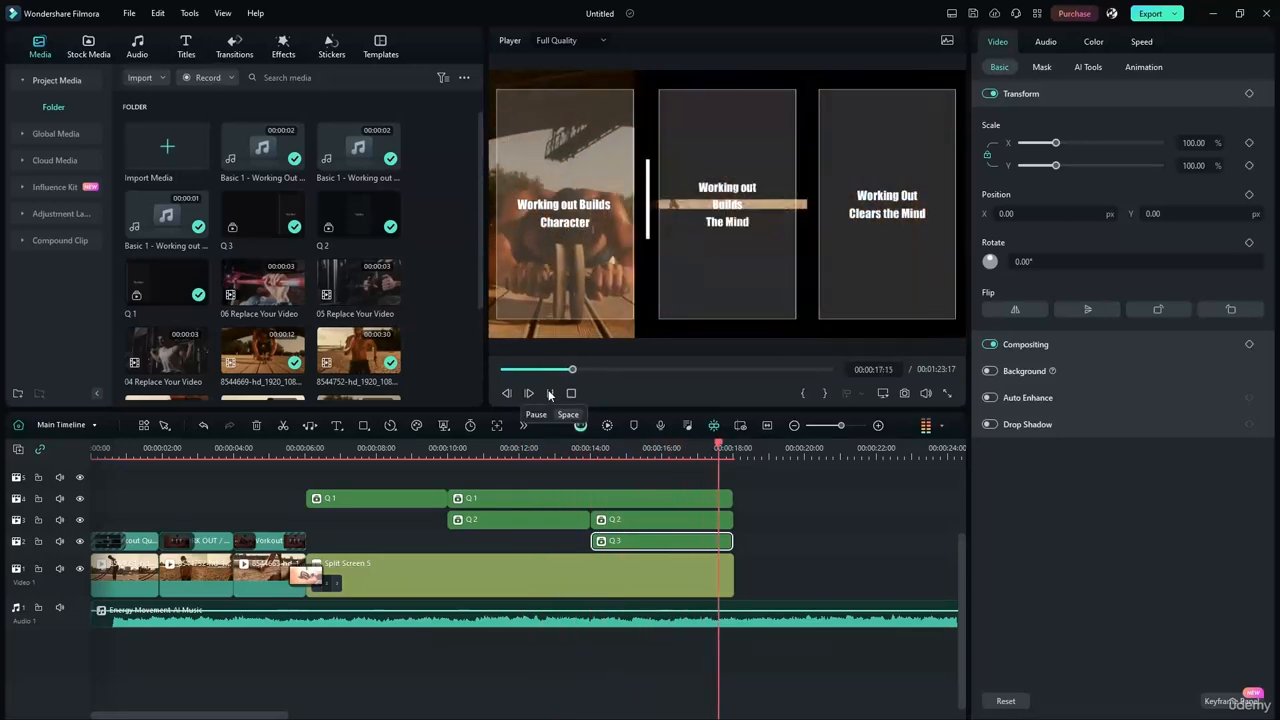
{"action": "left_click", "coordinate": [550, 394]}
{"action": "left_click_drag", "start_coordinate": [726, 447], "coordinate": [670, 482]}
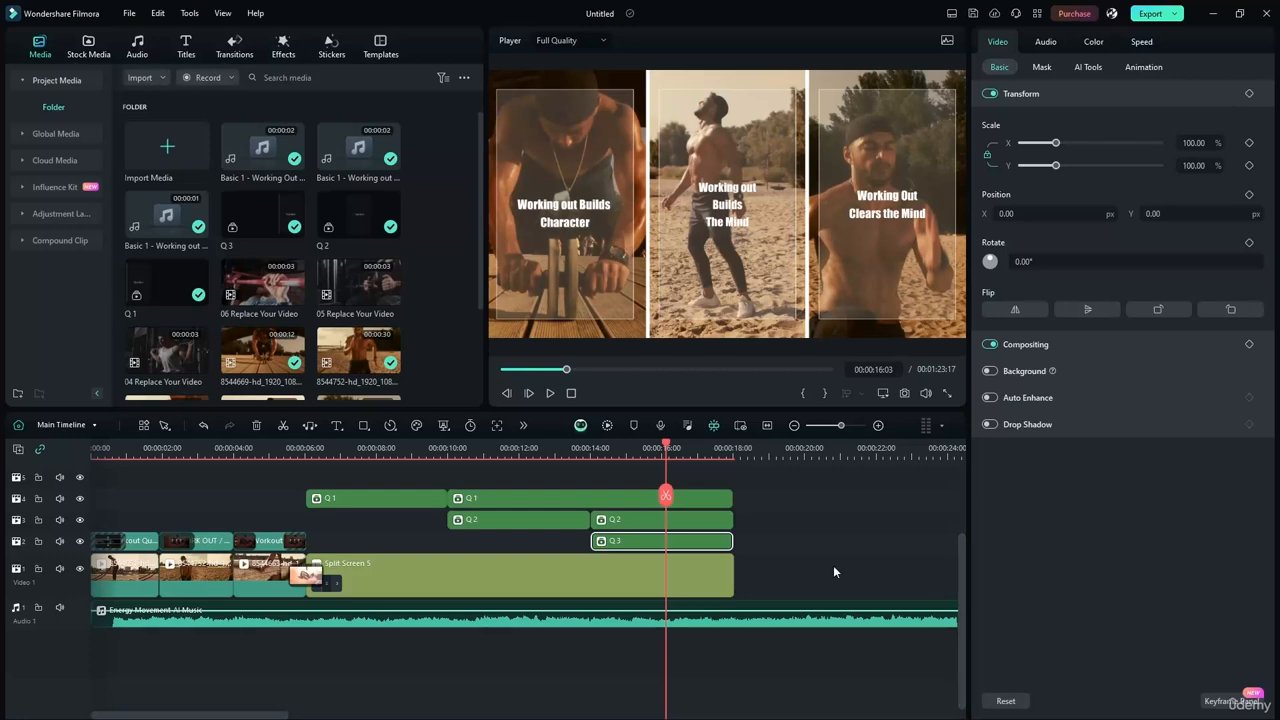
{"action": "double_click", "coordinate": [695, 507]}
{"action": "left_click", "coordinate": [760, 381]}
{"action": "left_click", "coordinate": [98, 429]}
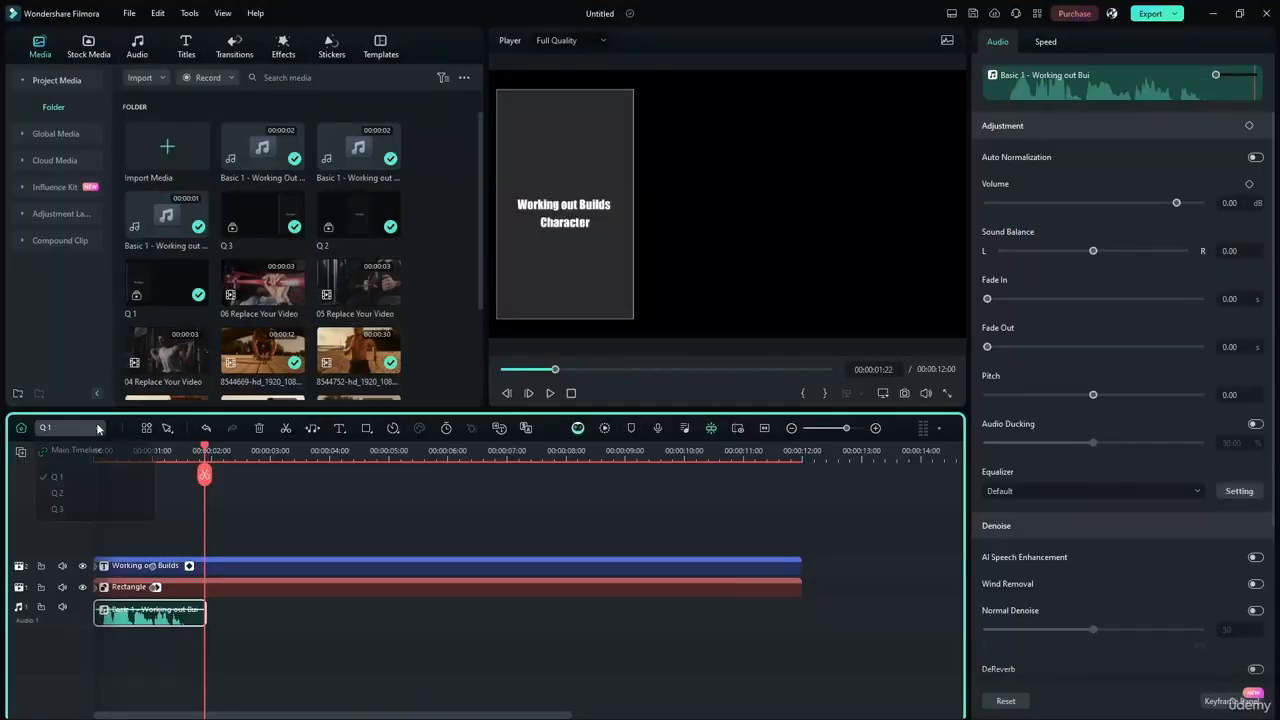
{"action": "left_click", "coordinate": [86, 452]}
{"action": "left_click", "coordinate": [805, 537]}
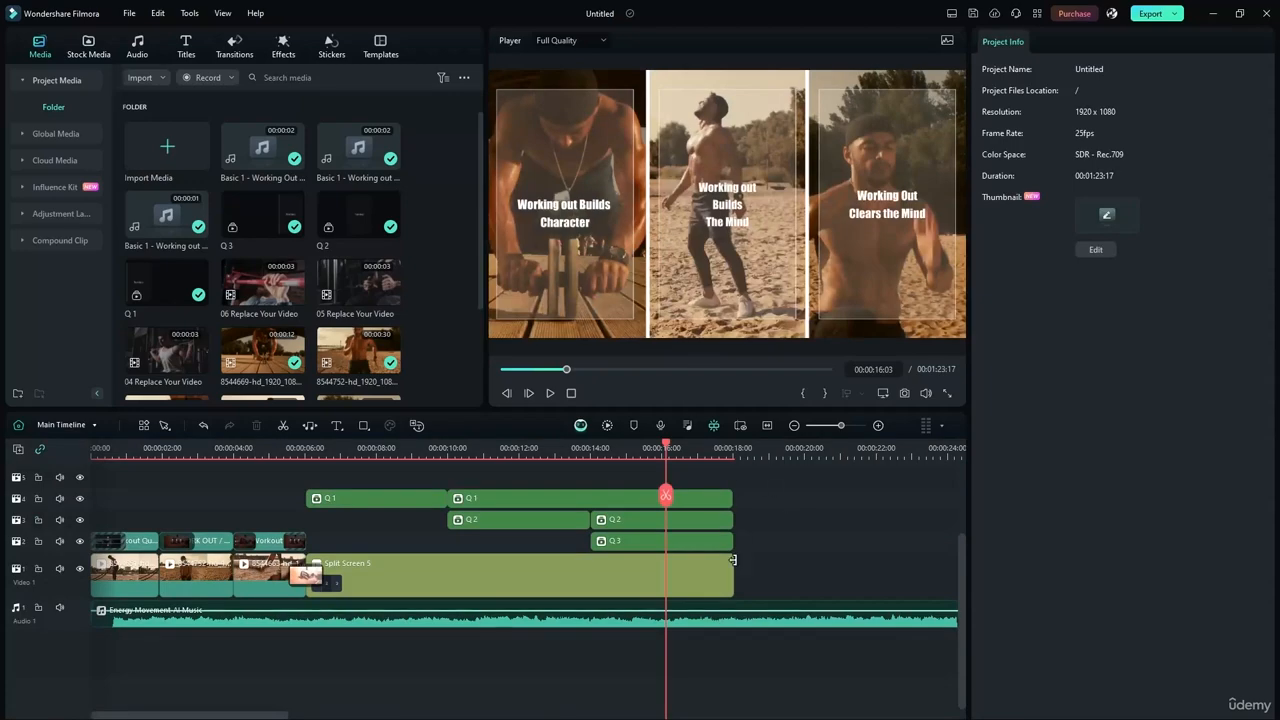
{"action": "left_click", "coordinate": [702, 582]}
{"action": "left_click", "coordinate": [722, 505]}
{"action": "double_click", "coordinate": [721, 498]}
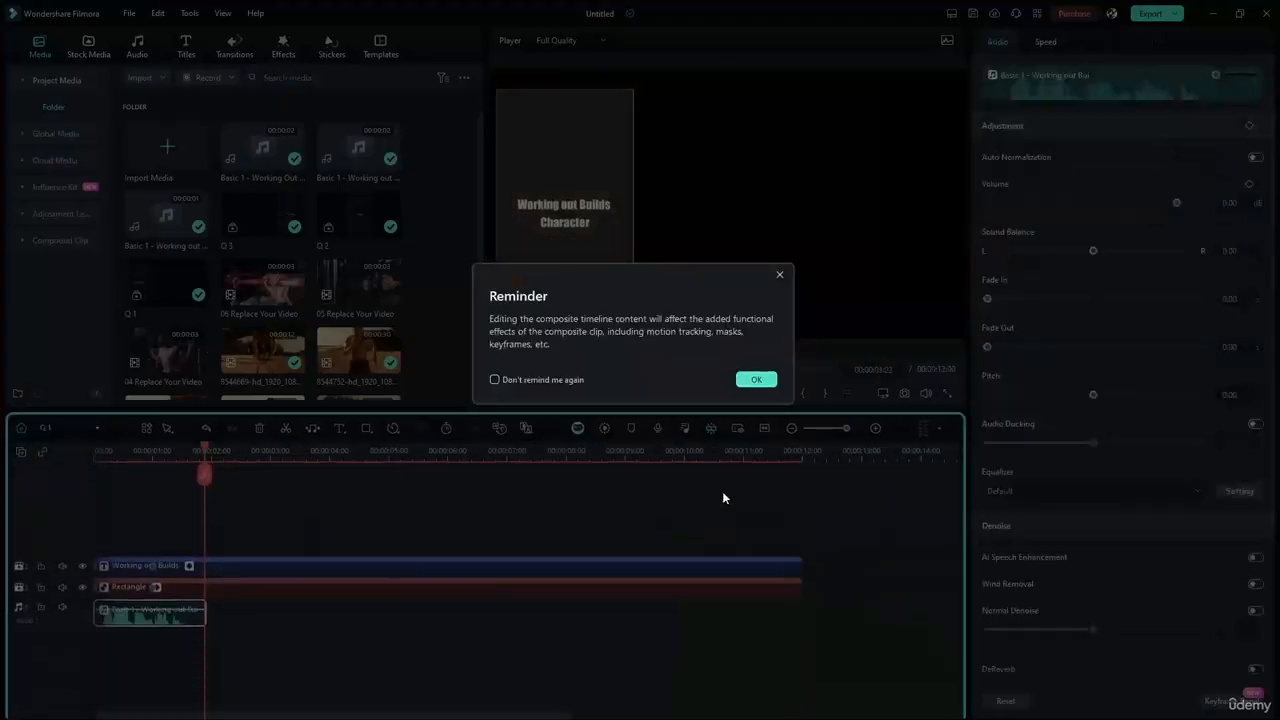
{"action": "left_click", "coordinate": [756, 379]}
{"action": "left_click", "coordinate": [97, 428]}
{"action": "left_click", "coordinate": [86, 452]}
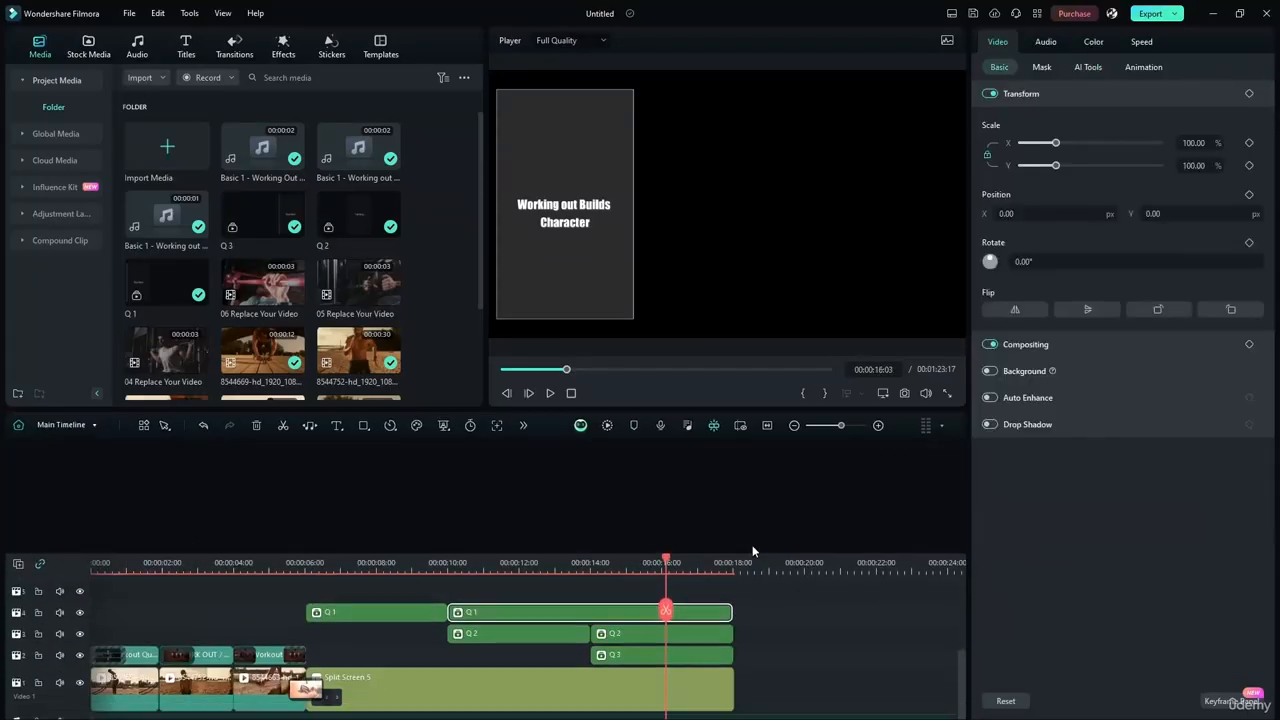
{"action": "left_click", "coordinate": [770, 538]}
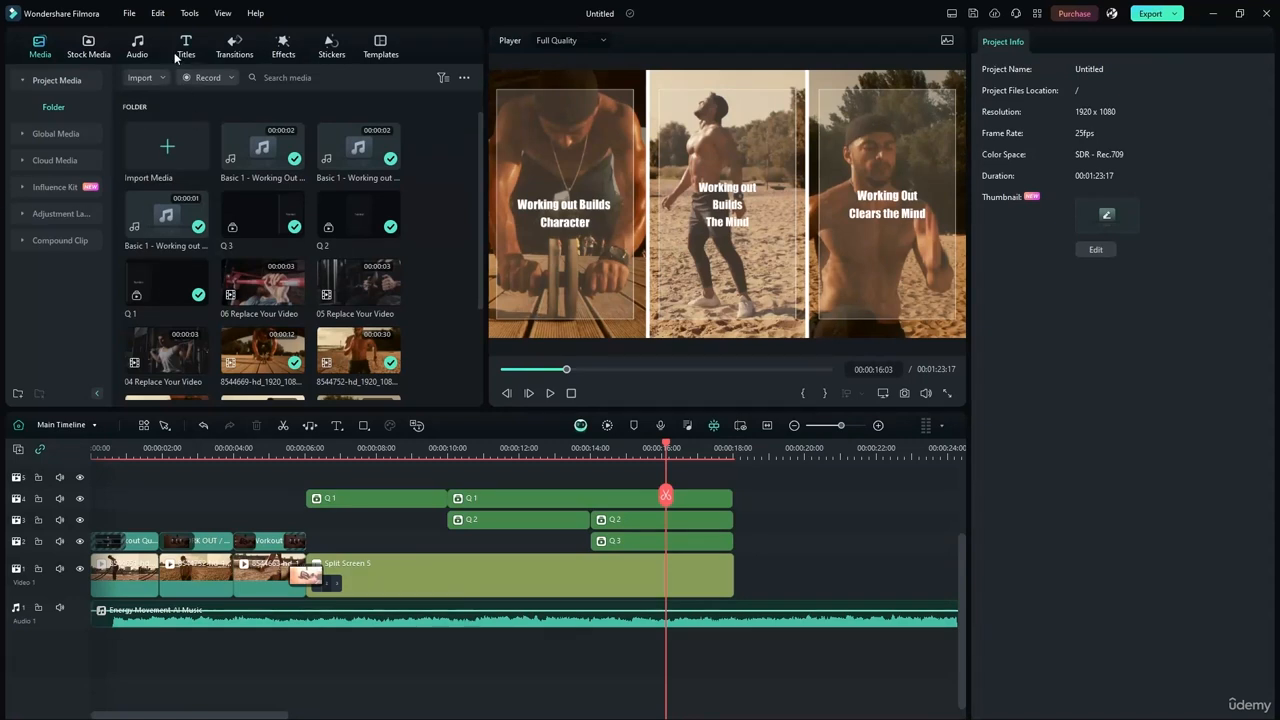
Add the Fade transition to the ends of the Split Screen 5 clip and the Q 1, Q 2 and Q 3 overlays.
{"action": "left_click", "coordinate": [234, 45]}
{"action": "left_click_drag", "start_coordinate": [251, 150], "coordinate": [687, 549]}
{"action": "left_click_drag", "start_coordinate": [276, 152], "coordinate": [704, 576]}
{"action": "left_click", "coordinate": [820, 518]}
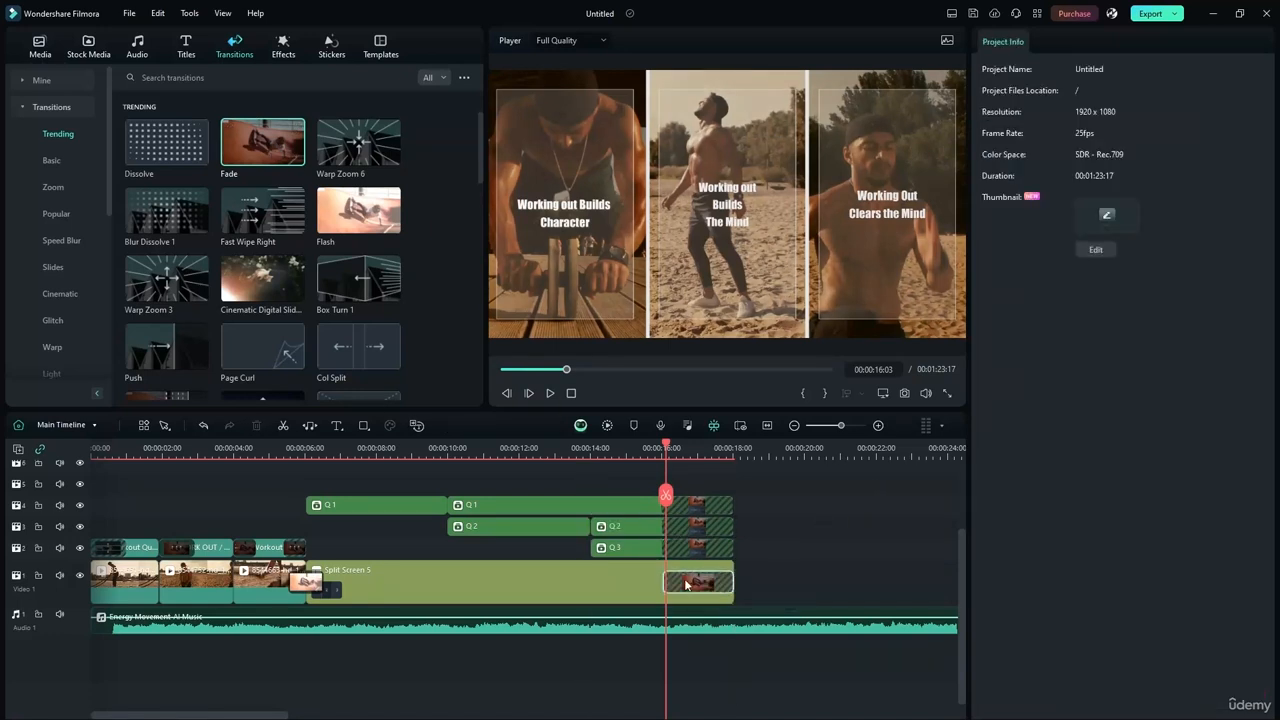
{"action": "left_click", "coordinate": [699, 505]}
{"action": "left_click", "coordinate": [803, 506]}
{"action": "left_click_drag", "start_coordinate": [481, 175], "coordinate": [477, 147]}
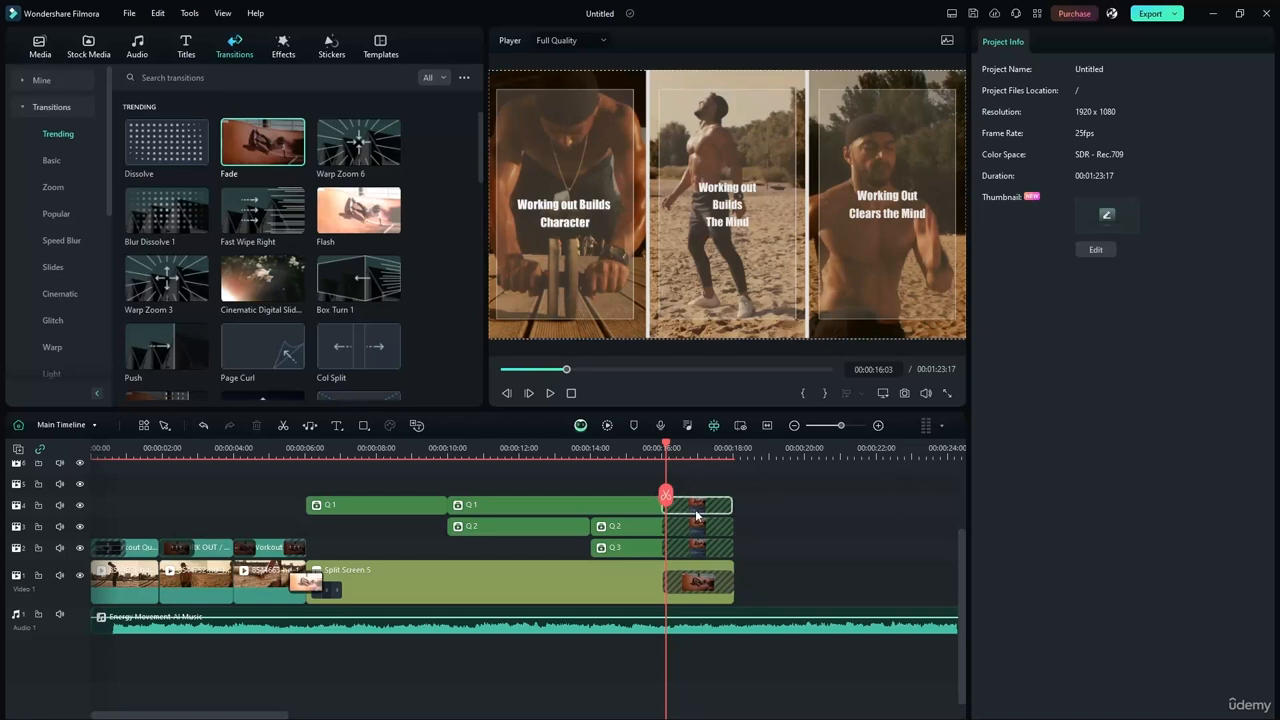
{"action": "mouse_move", "coordinate": [961, 573]}
{"action": "left_mouse_down"}
{"action": "mouse_move", "coordinate": [963, 513]}
{"action": "mouse_move", "coordinate": [958, 589]}
{"action": "mouse_move", "coordinate": [955, 523]}
{"action": "mouse_move", "coordinate": [955, 554]}
{"action": "left_mouse_up"}
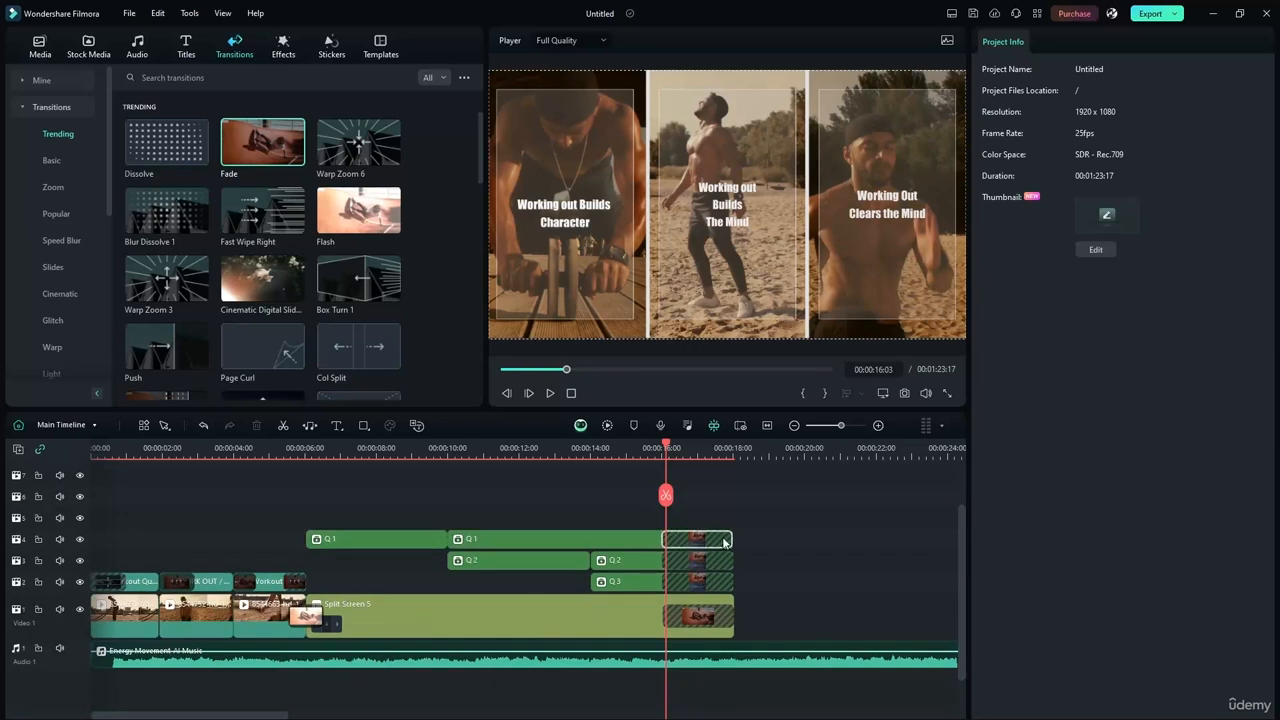
{"action": "scroll", "coordinate": [413, 597], "scroll_direction": "down", "scroll_amount": 1}
{"action": "scroll", "coordinate": [423, 598], "scroll_direction": "up", "scroll_amount": 2}
{"action": "scroll", "coordinate": [500, 600], "scroll_direction": "down", "scroll_amount": 2}
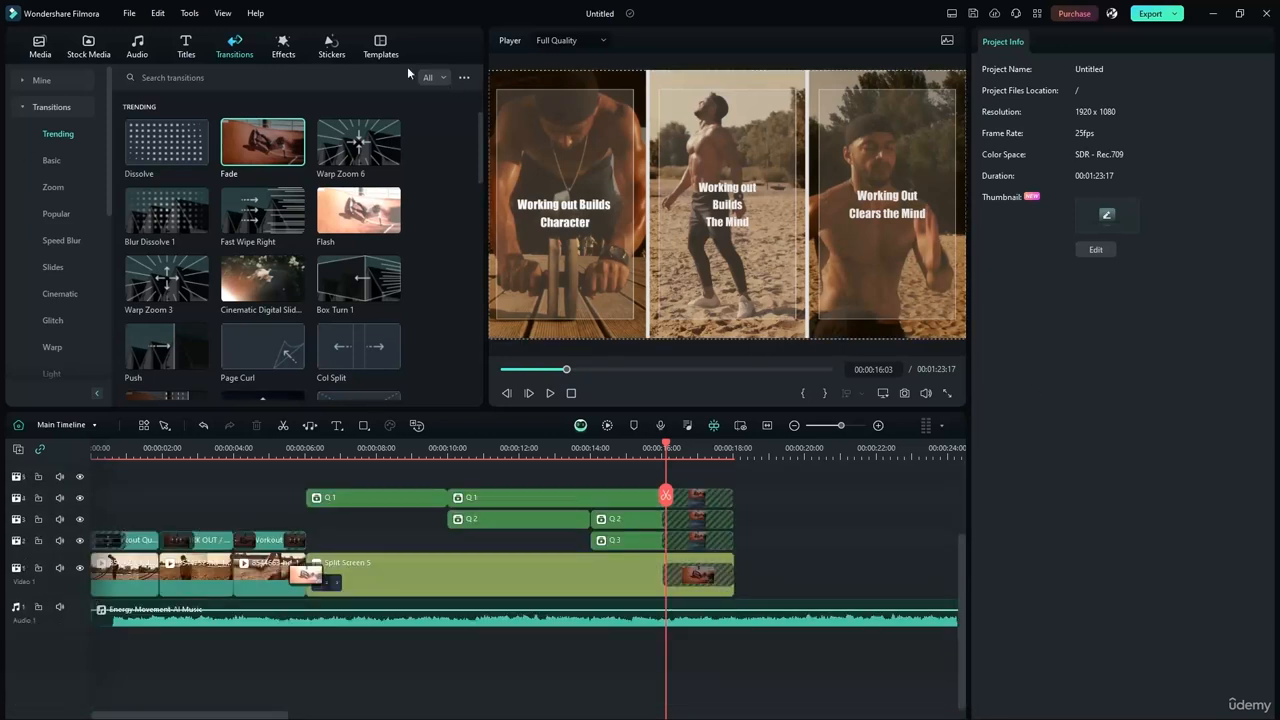
Search the template library for "outro".
{"action": "left_click", "coordinate": [380, 46]}
{"action": "left_click", "coordinate": [40, 106]}
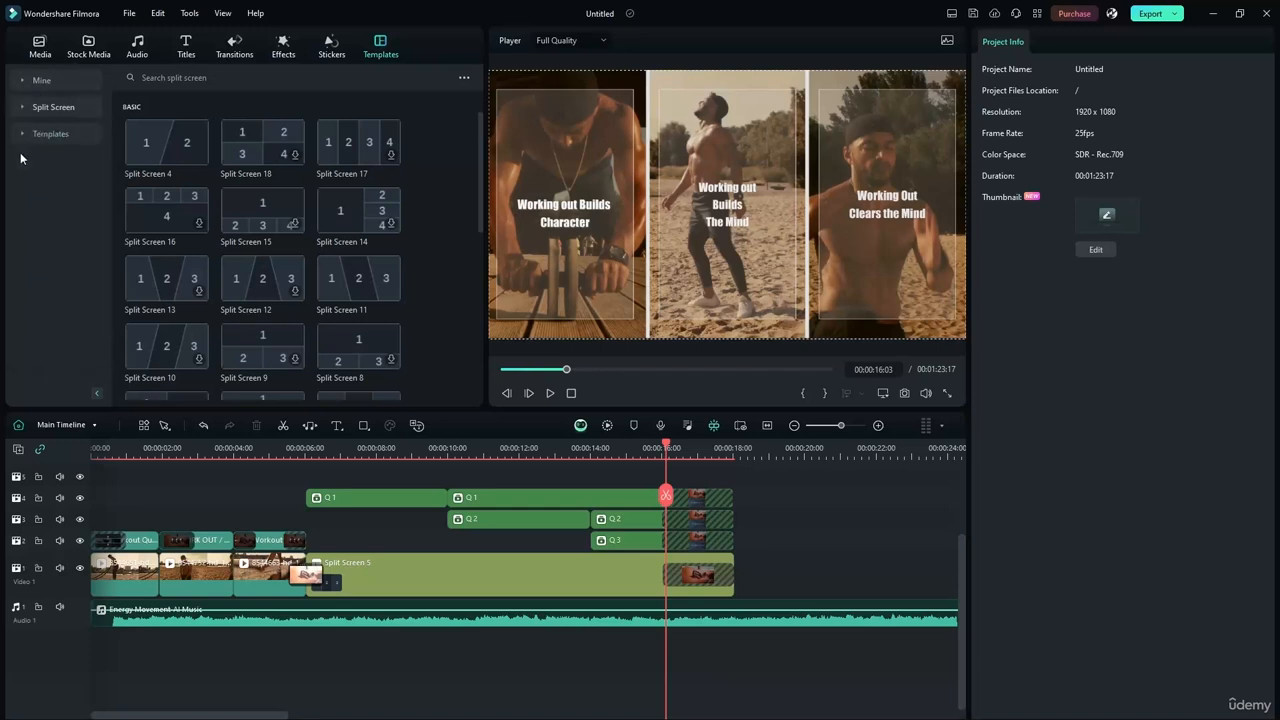
{"action": "left_click", "coordinate": [45, 133]}
{"action": "left_click", "coordinate": [252, 77]}
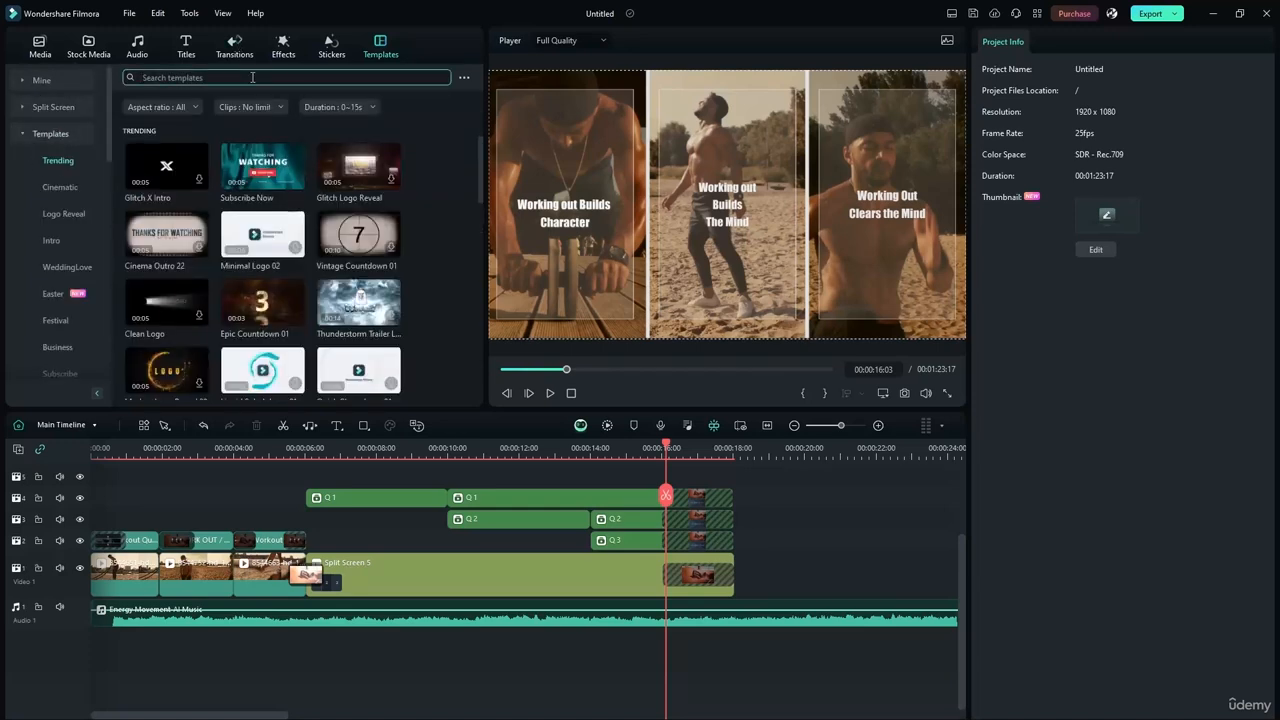
{"action": "type", "text": "outro"}
{"action": "key", "text": "Return"}
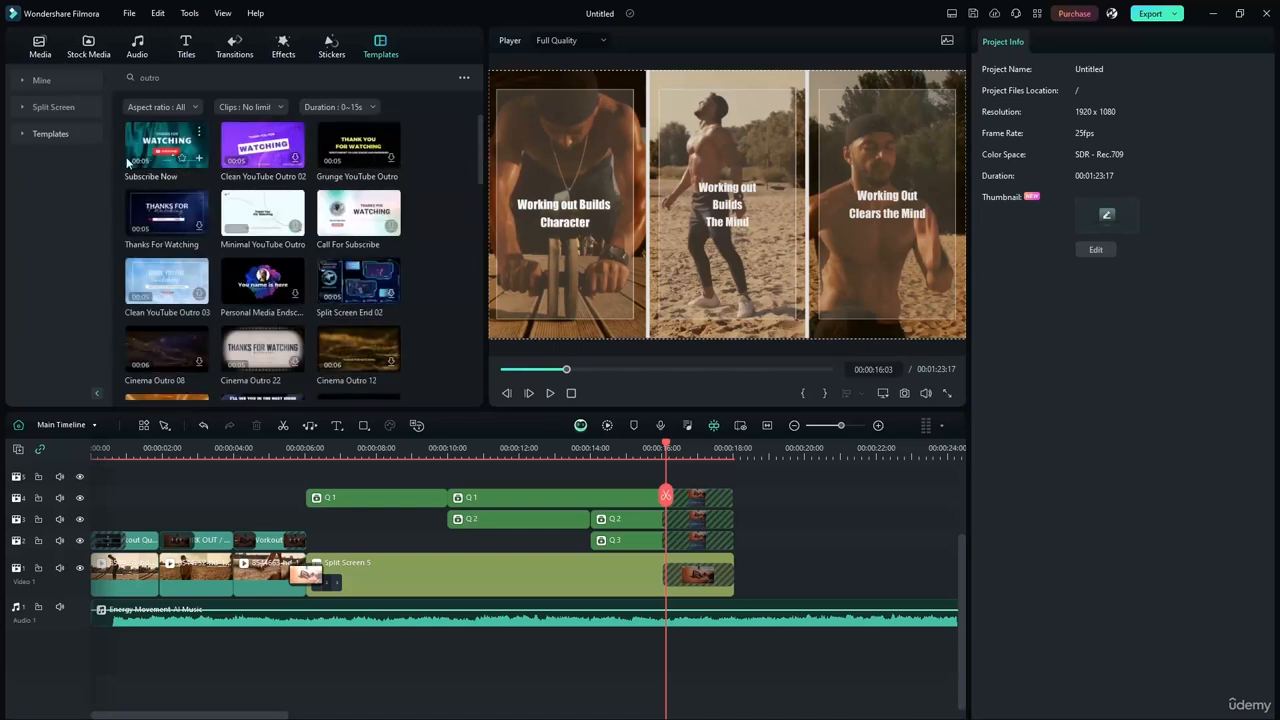
Preview the Cinema Outro 02, Cinema Outro 24 and Cinema Outro 13 templates among the search results.
{"action": "left_click_drag", "start_coordinate": [475, 172], "coordinate": [476, 208]}
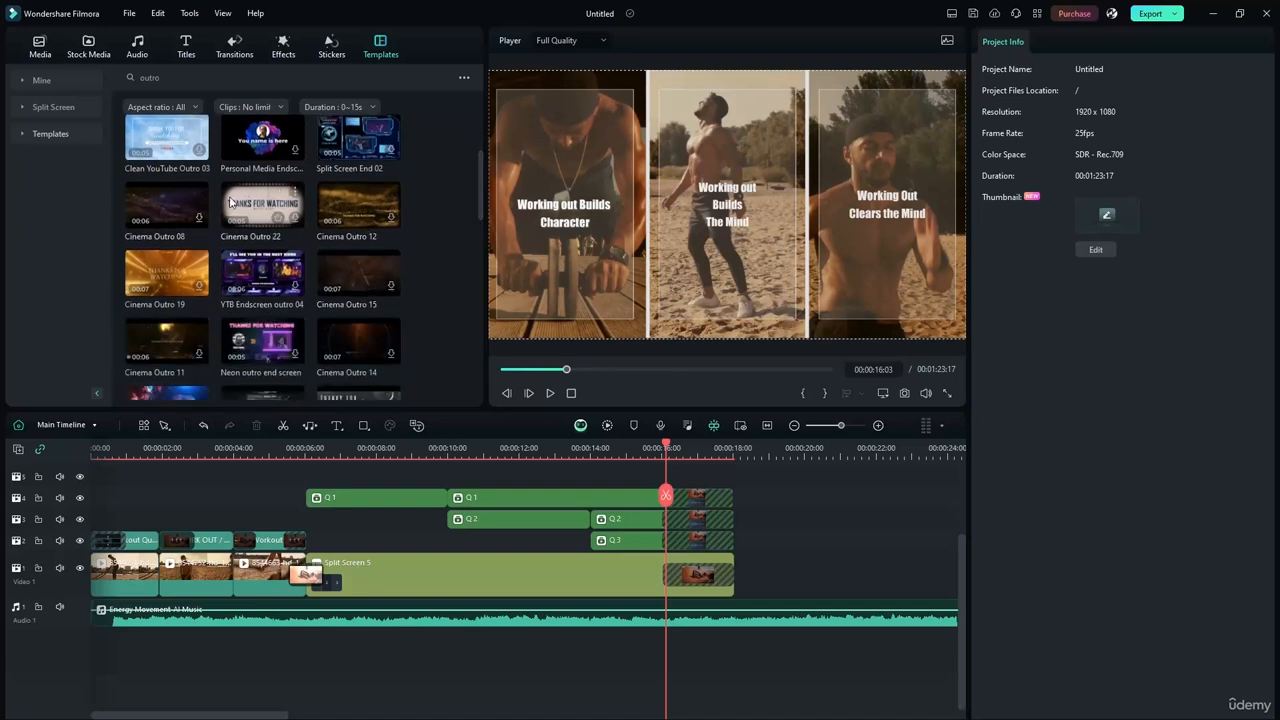
{"action": "left_click_drag", "start_coordinate": [474, 209], "coordinate": [477, 240]}
{"action": "left_click", "coordinate": [166, 300]}
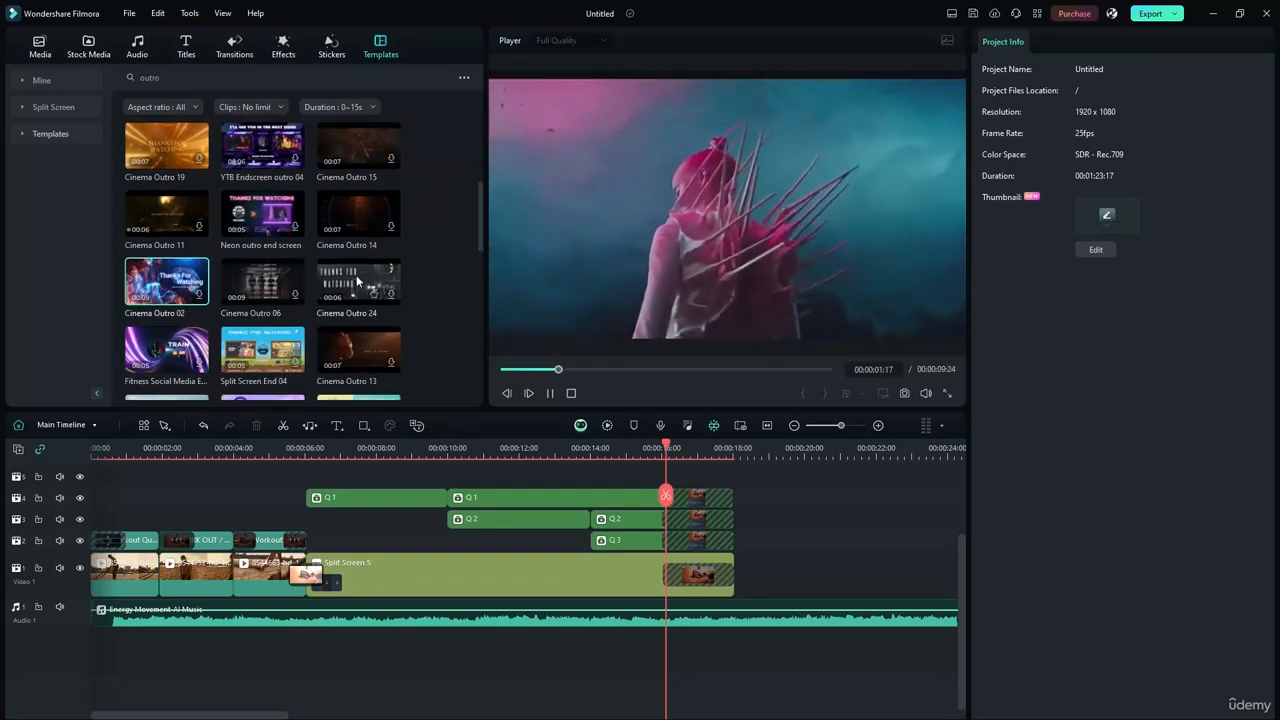
{"action": "left_click", "coordinate": [392, 272]}
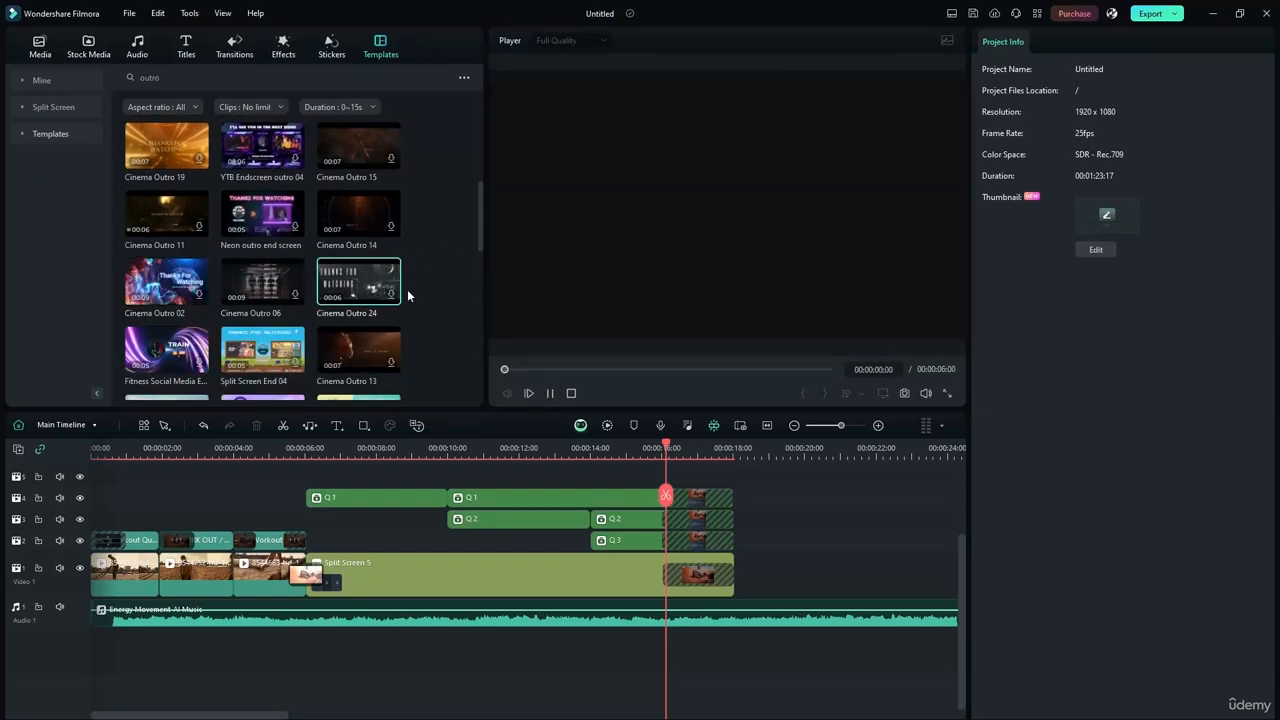
{"action": "left_click", "coordinate": [549, 393]}
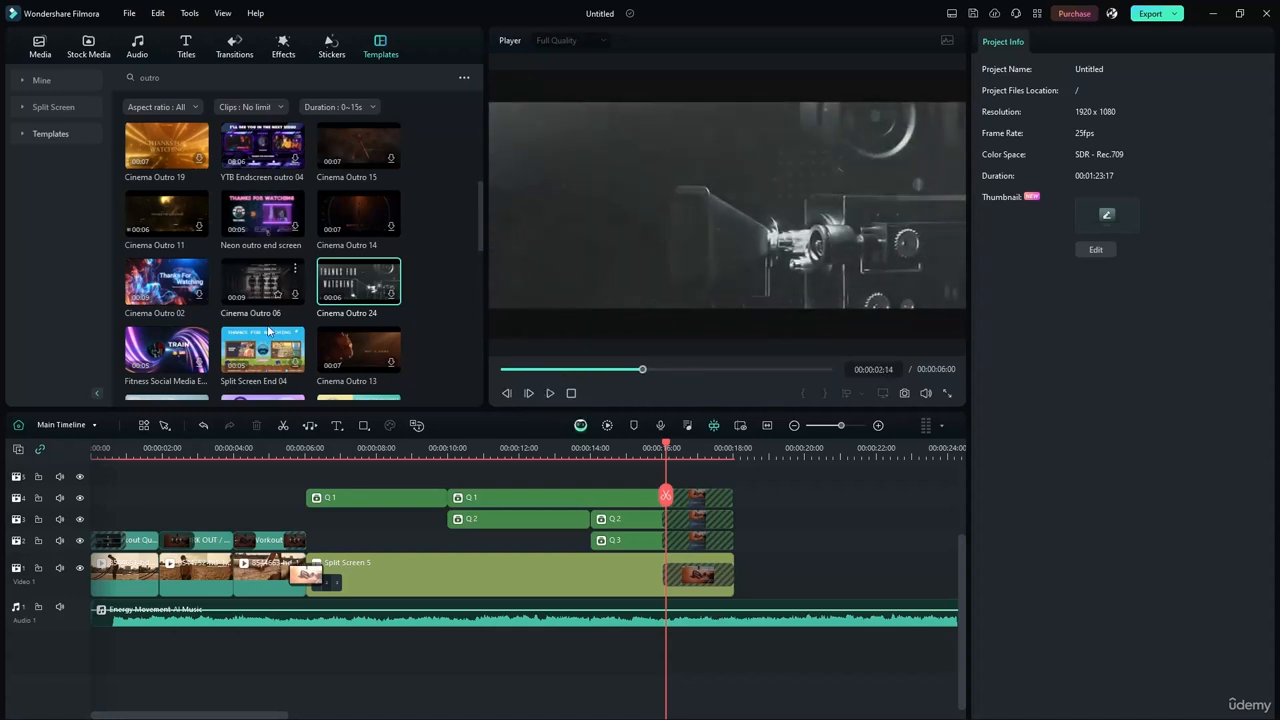
{"action": "left_click", "coordinate": [351, 342]}
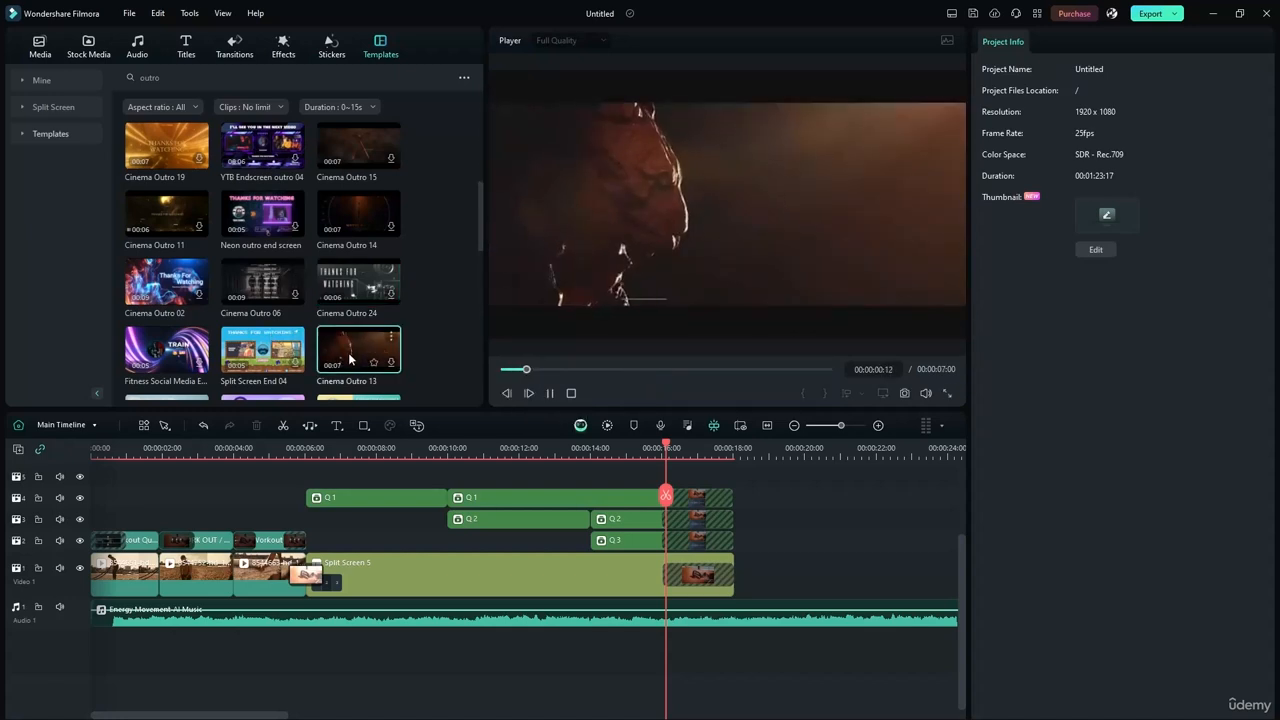
{"action": "left_click", "coordinate": [549, 393]}
{"action": "mouse_move", "coordinate": [478, 238]}
{"action": "left_mouse_down"}
{"action": "mouse_move", "coordinate": [482, 278]}
{"action": "mouse_move", "coordinate": [474, 234]}
{"action": "left_mouse_up"}
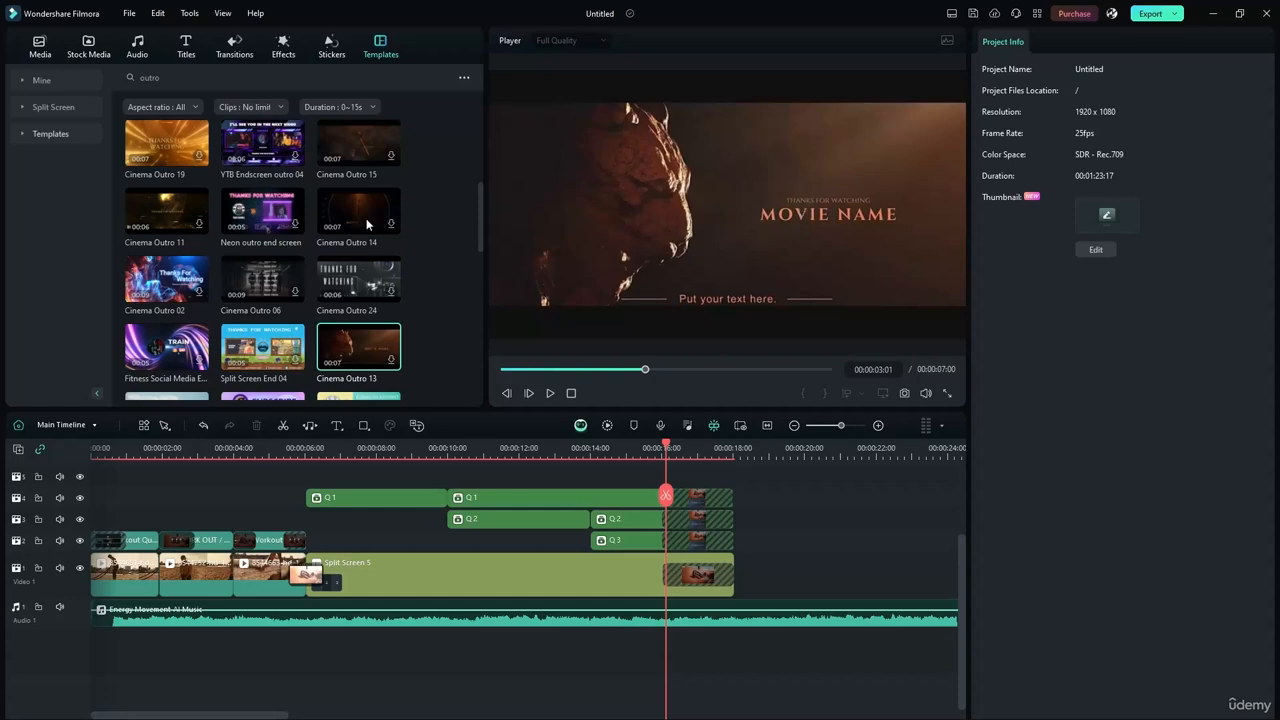
Place the Cinema Outro 13 template directly after the Split Screen 5 clip and trim the Energy Movement music to the split screen's end.
{"action": "left_click_drag", "start_coordinate": [391, 334], "coordinate": [745, 577]}
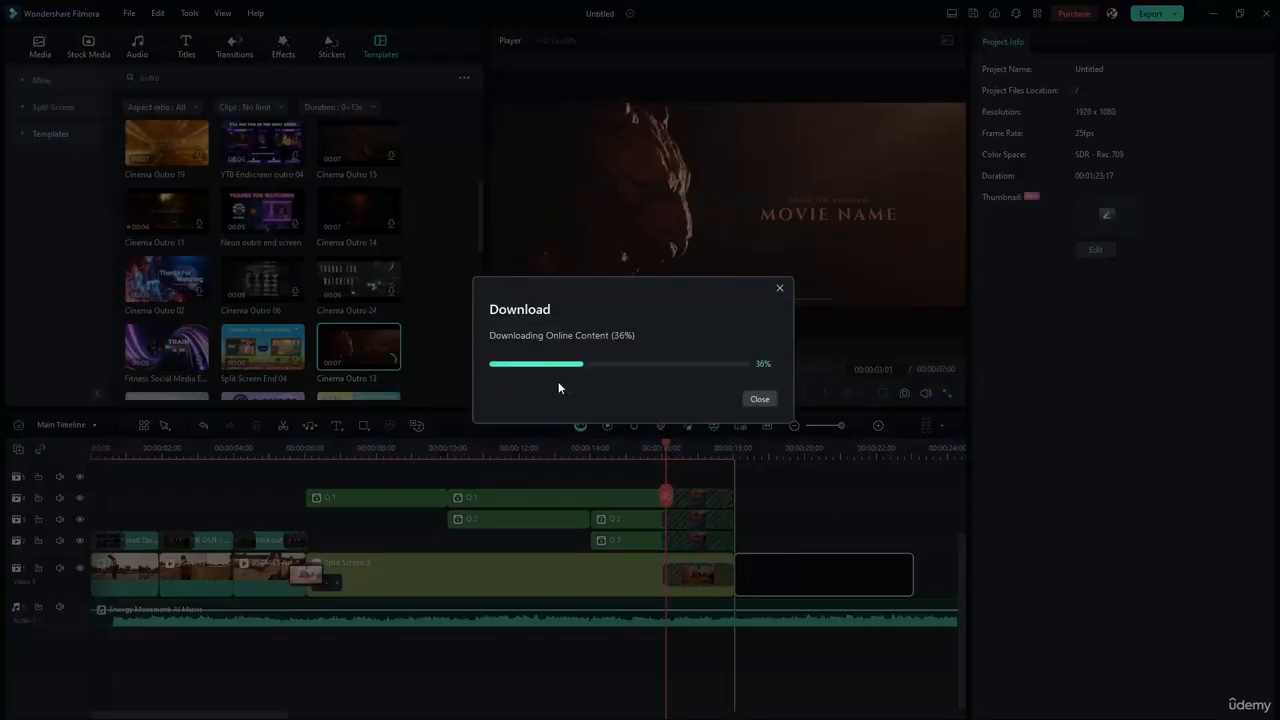
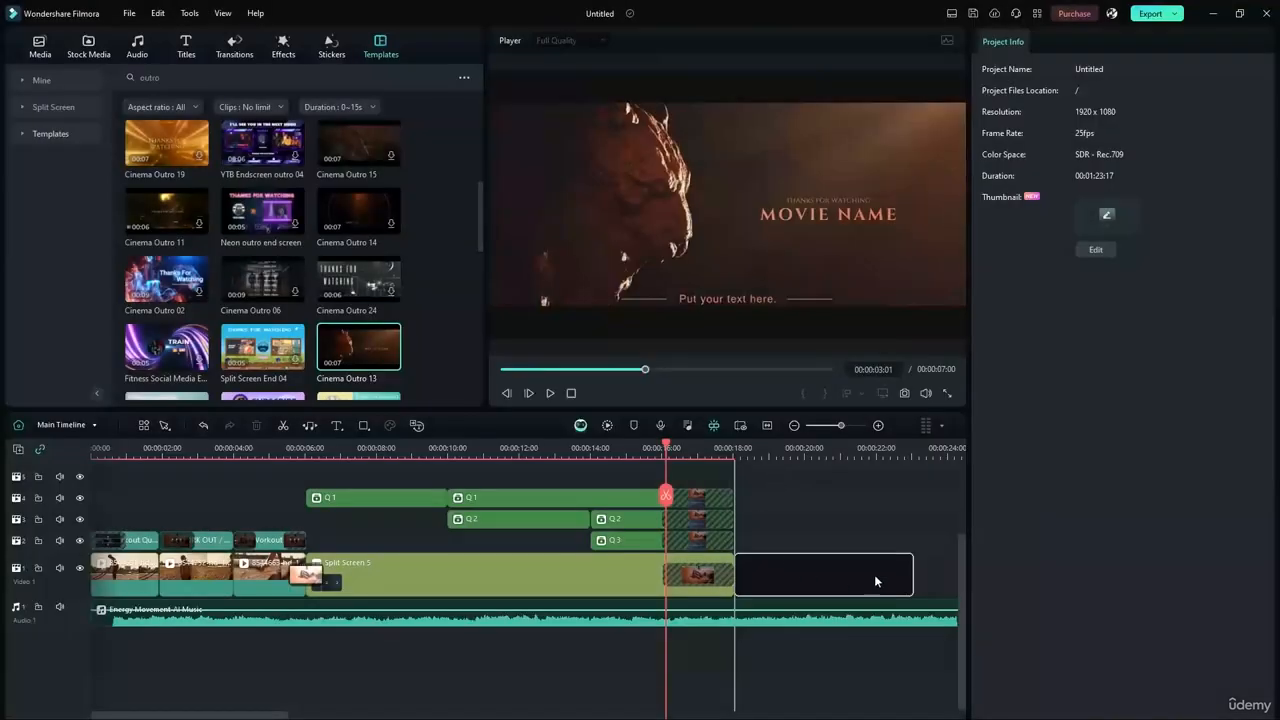
{"action": "left_click_drag", "start_coordinate": [735, 447], "coordinate": [826, 449]}
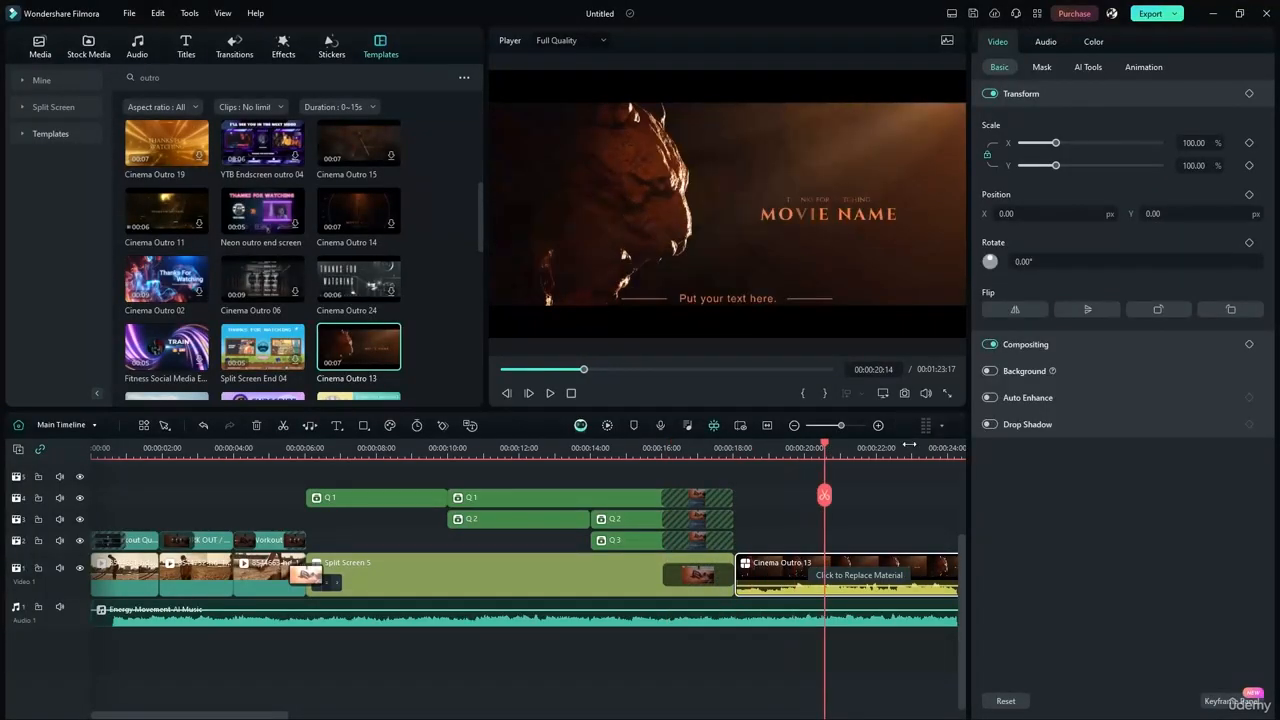
{"action": "left_click", "coordinate": [766, 426]}
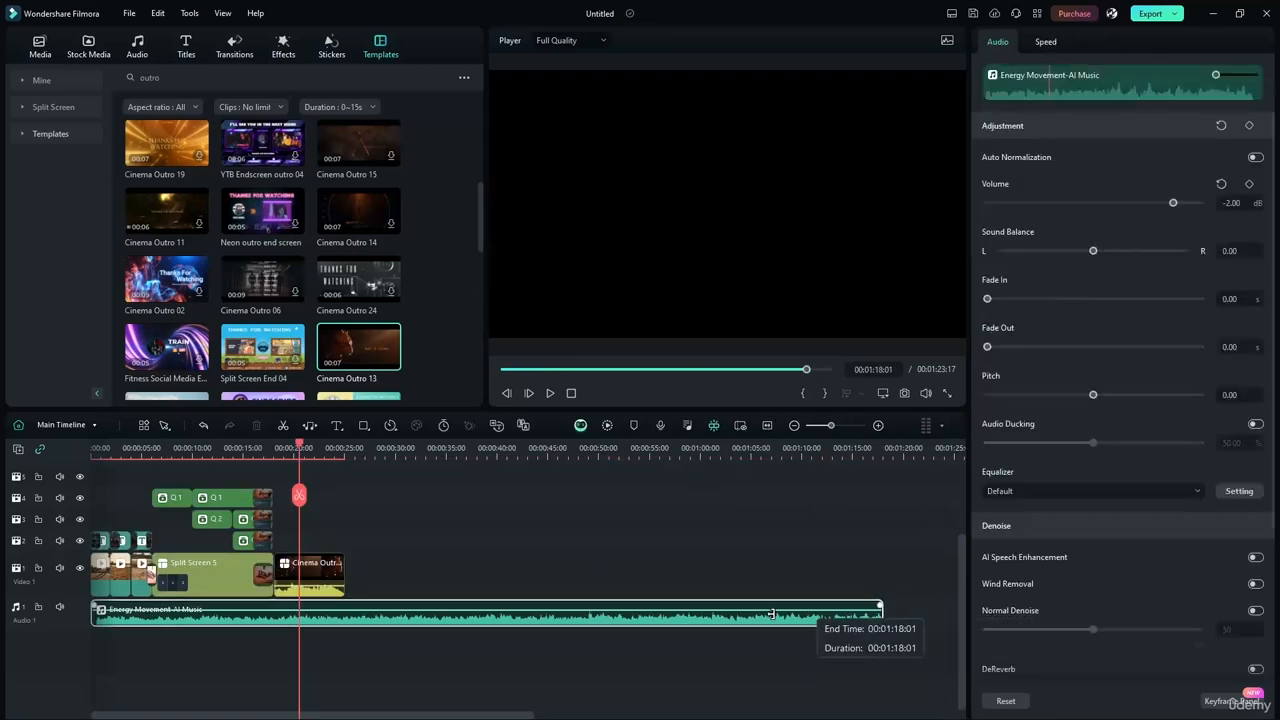
Expand the Cinema Outro 13 template into its separate title, effect and audio clips on the timeline.
{"action": "left_click", "coordinate": [316, 577]}
{"action": "right_click", "coordinate": [316, 577]}
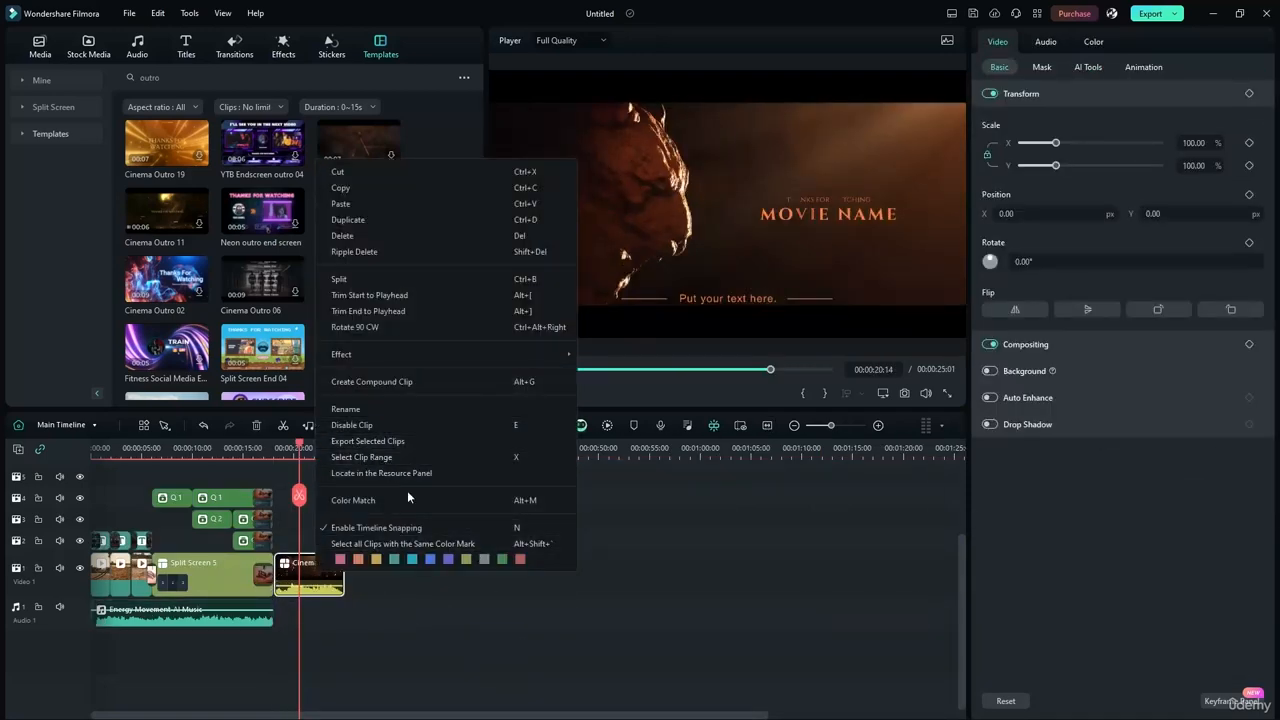
{"action": "left_click", "coordinate": [400, 610]}
{"action": "left_click", "coordinate": [328, 574]}
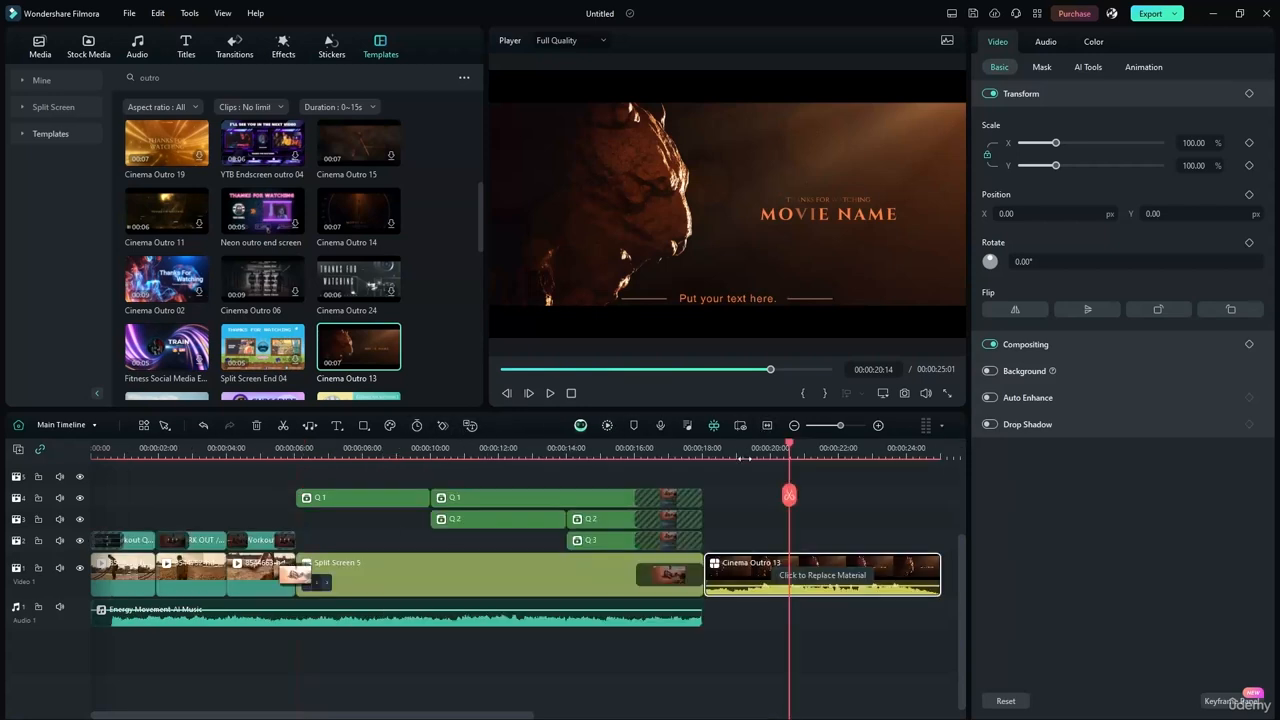
{"action": "left_click", "coordinate": [767, 426]}
{"action": "left_click", "coordinate": [818, 581]}
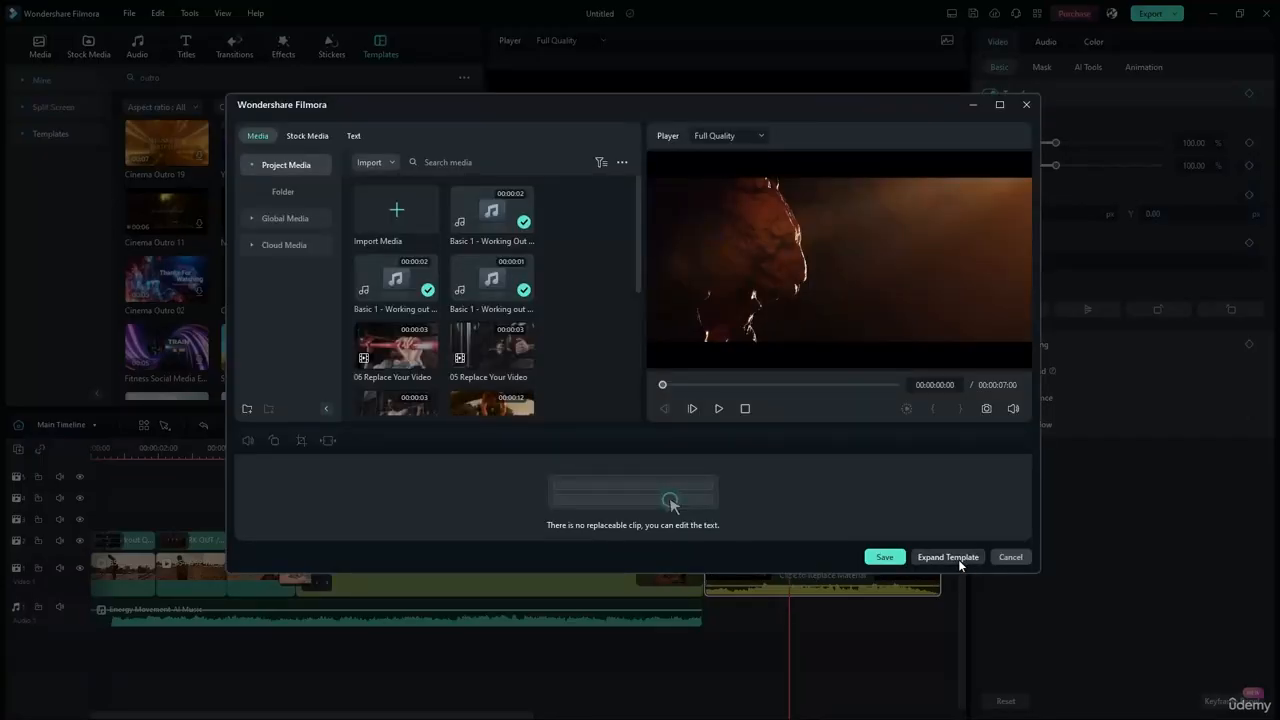
{"action": "left_click", "coordinate": [947, 557]}
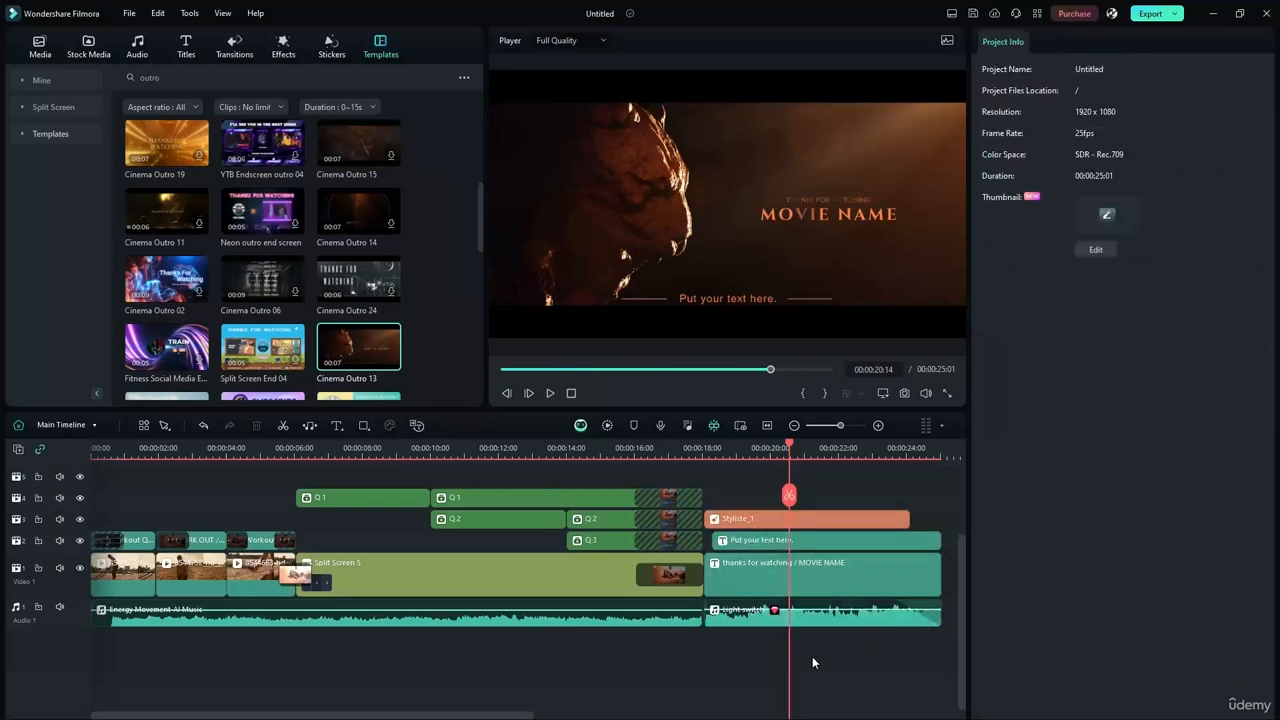
Delete the outro's own audio clip and extend the Energy Movement music to the end of the outro at 00:00:25:01.
{"action": "left_click", "coordinate": [834, 611]}
{"action": "key", "text": "Delete"}
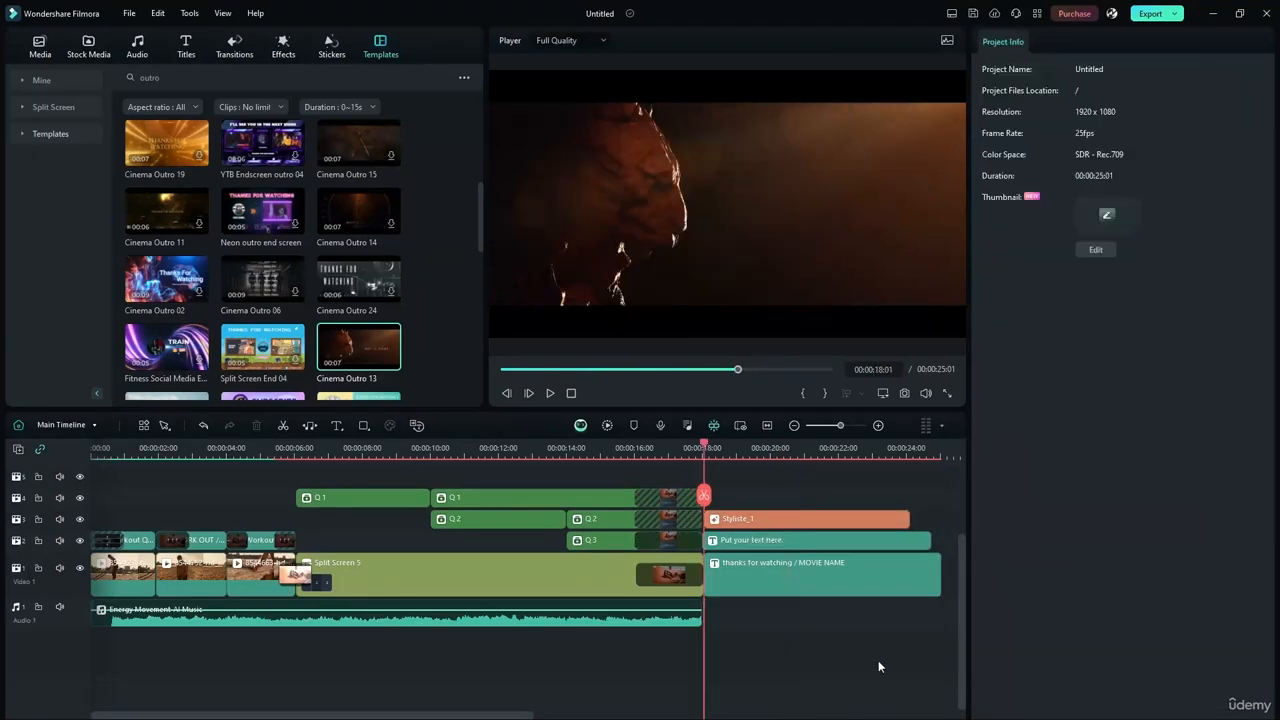
{"action": "left_click_drag", "start_coordinate": [700, 606], "coordinate": [940, 608]}
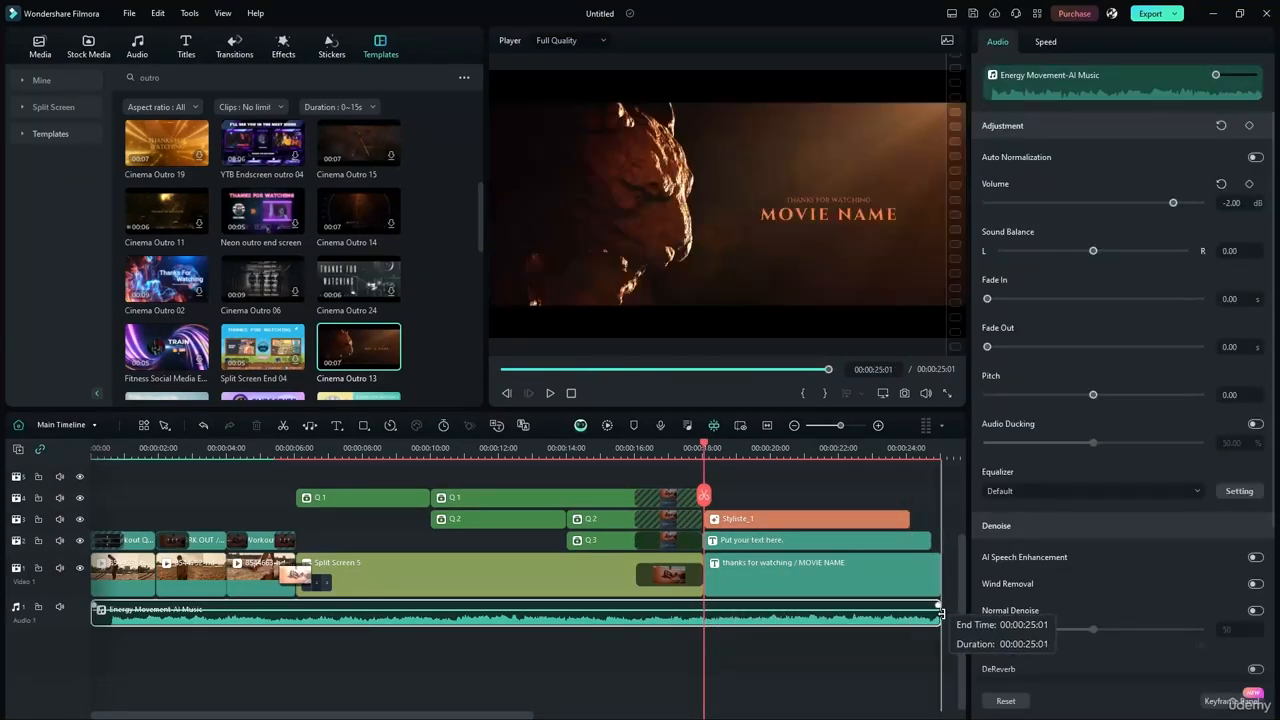
Add the Logarithmic Fade audio transition to the end of the Energy Movement music.
{"action": "left_click", "coordinate": [137, 45]}
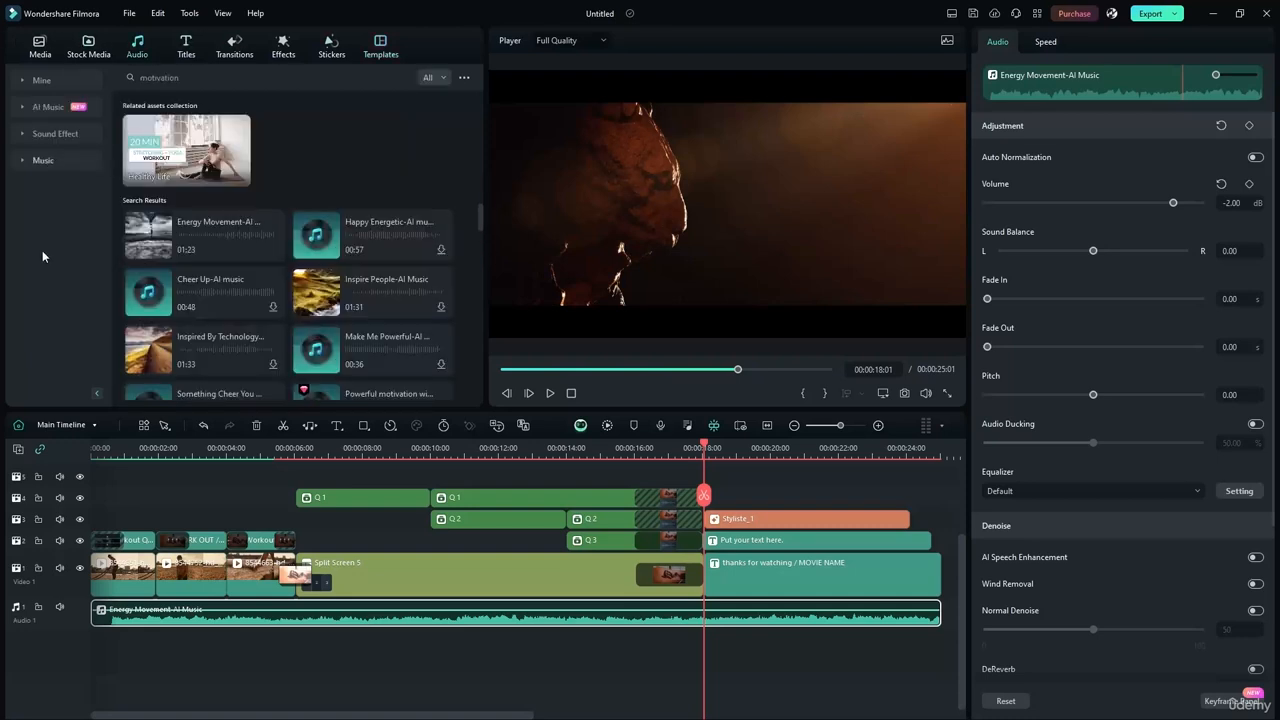
{"action": "left_click", "coordinate": [234, 45]}
{"action": "scroll", "coordinate": [62, 310], "scroll_direction": "down", "scroll_amount": 5}
{"action": "left_click", "coordinate": [50, 348]}
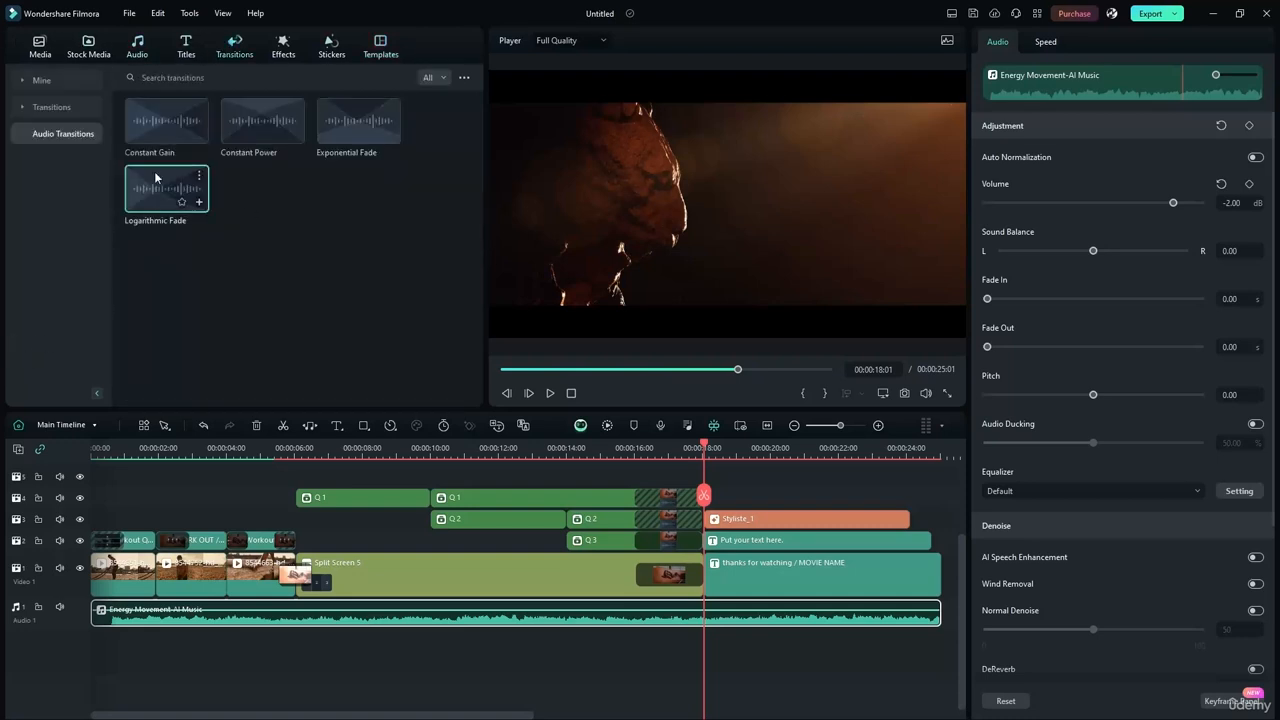
{"action": "left_click_drag", "start_coordinate": [166, 188], "coordinate": [918, 607]}
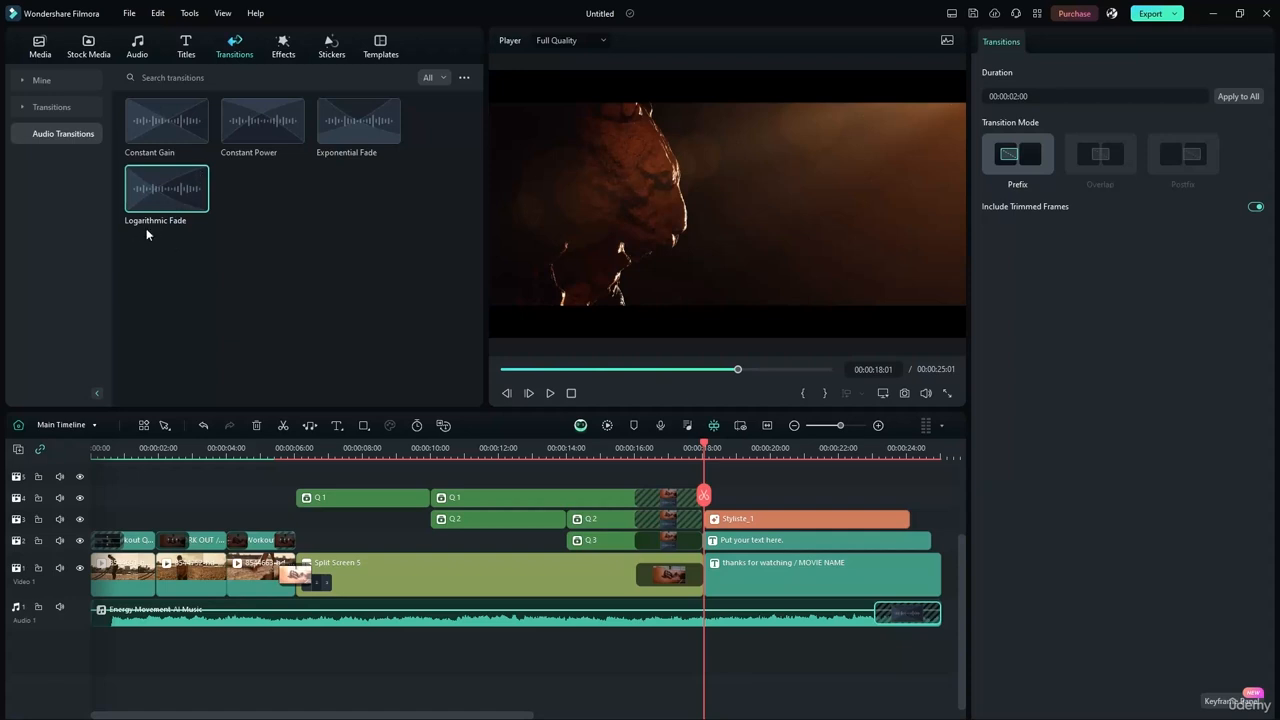
Replace the outro's "Put your text here." title with "Follow For More".
{"action": "left_click", "coordinate": [770, 572]}
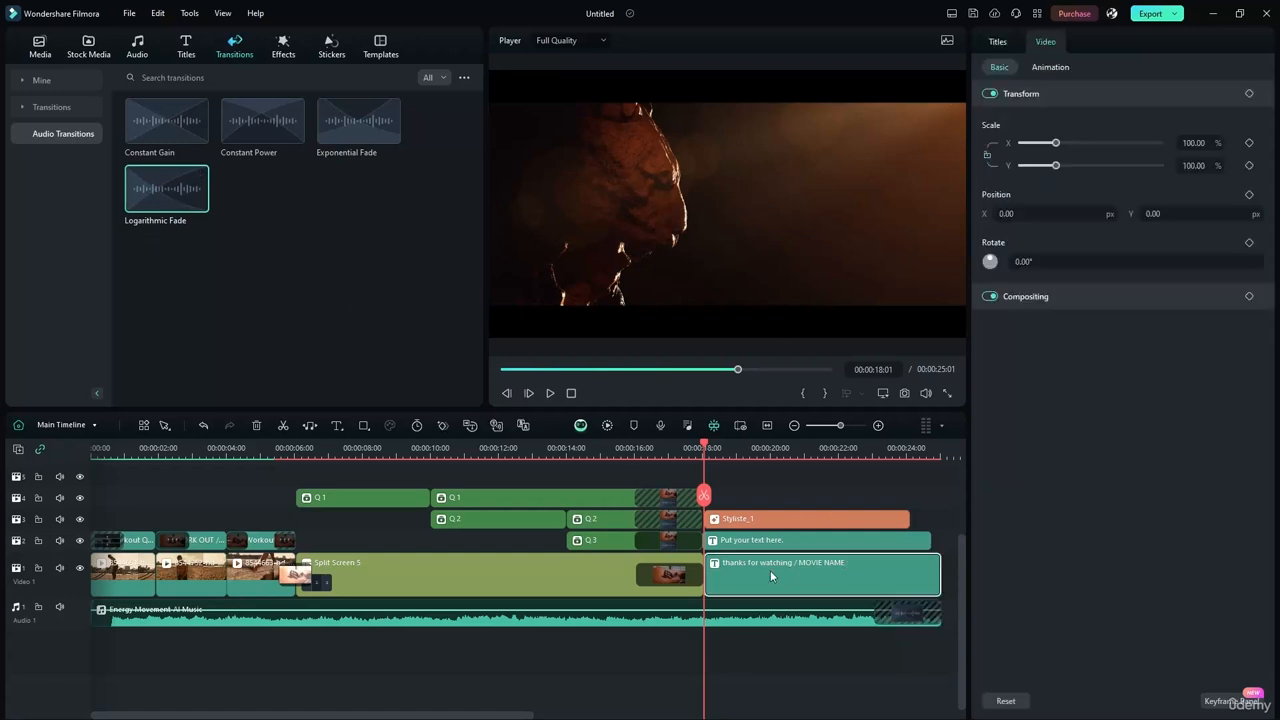
{"action": "left_click", "coordinate": [775, 541]}
{"action": "left_click", "coordinate": [773, 519]}
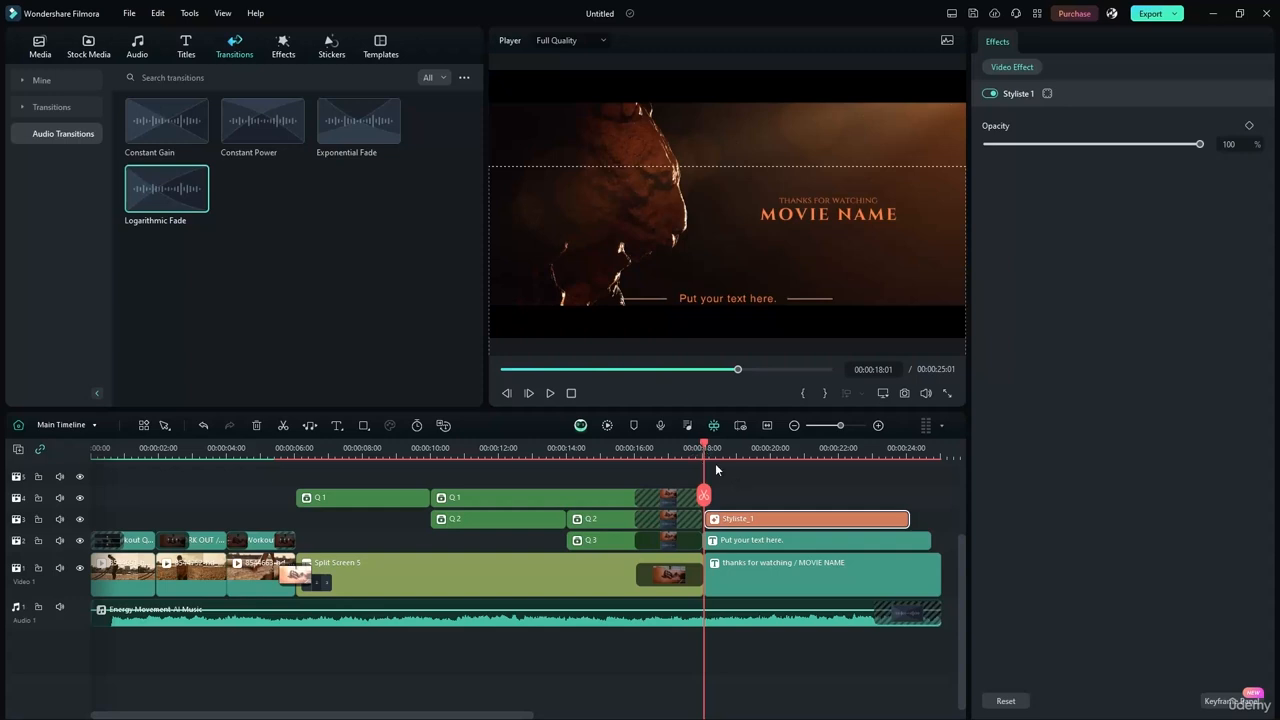
{"action": "left_click", "coordinate": [741, 538]}
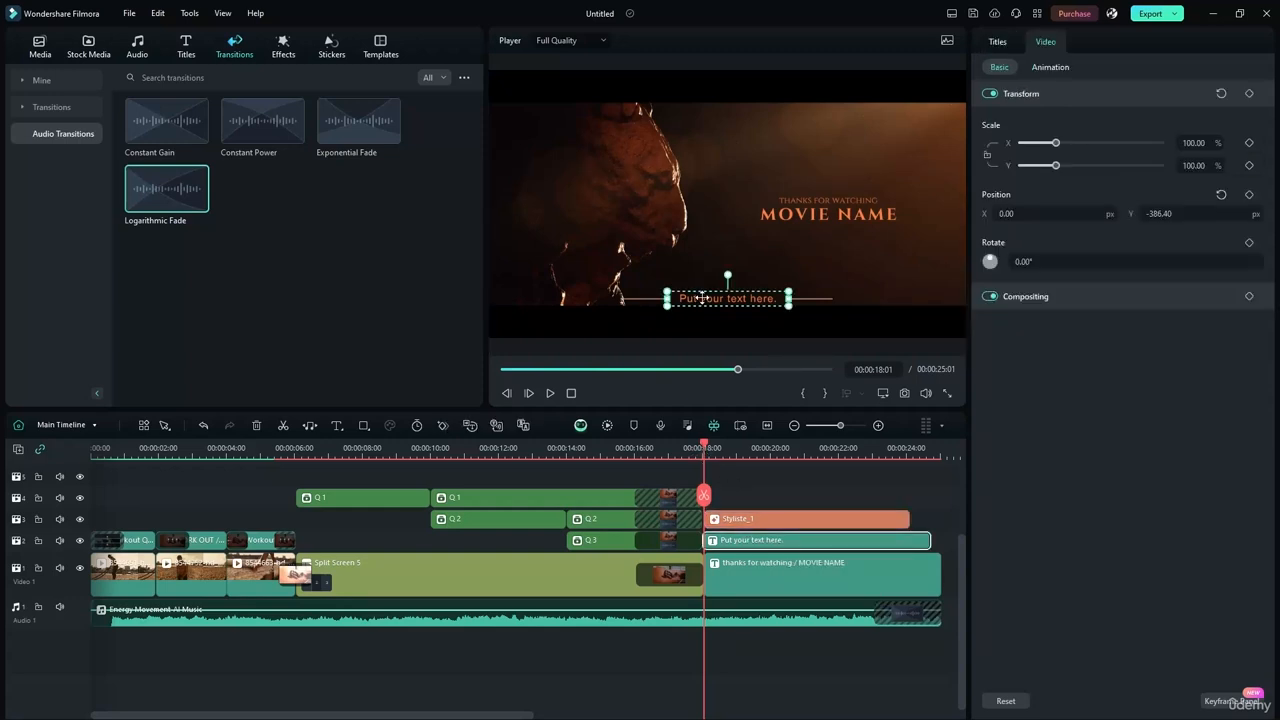
{"action": "type", "text": "Floow Fo"}
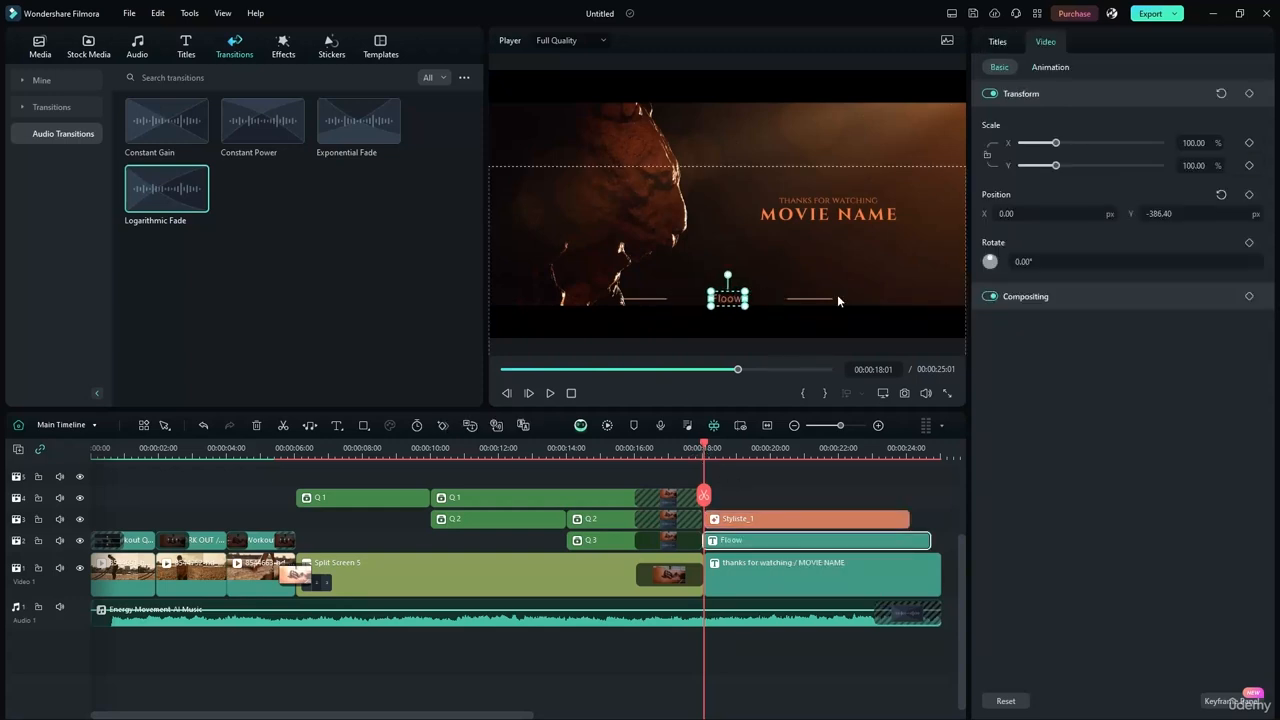
{"action": "key", "text": "BackSpace"}
{"action": "key", "text": "BackSpace"}
{"action": "key", "text": "BackSpace"}
{"action": "key", "text": "BackSpace"}
{"action": "key", "text": "BackSpace"}
{"action": "key", "text": "BackSpace"}
{"action": "key", "text": "BackSpace"}
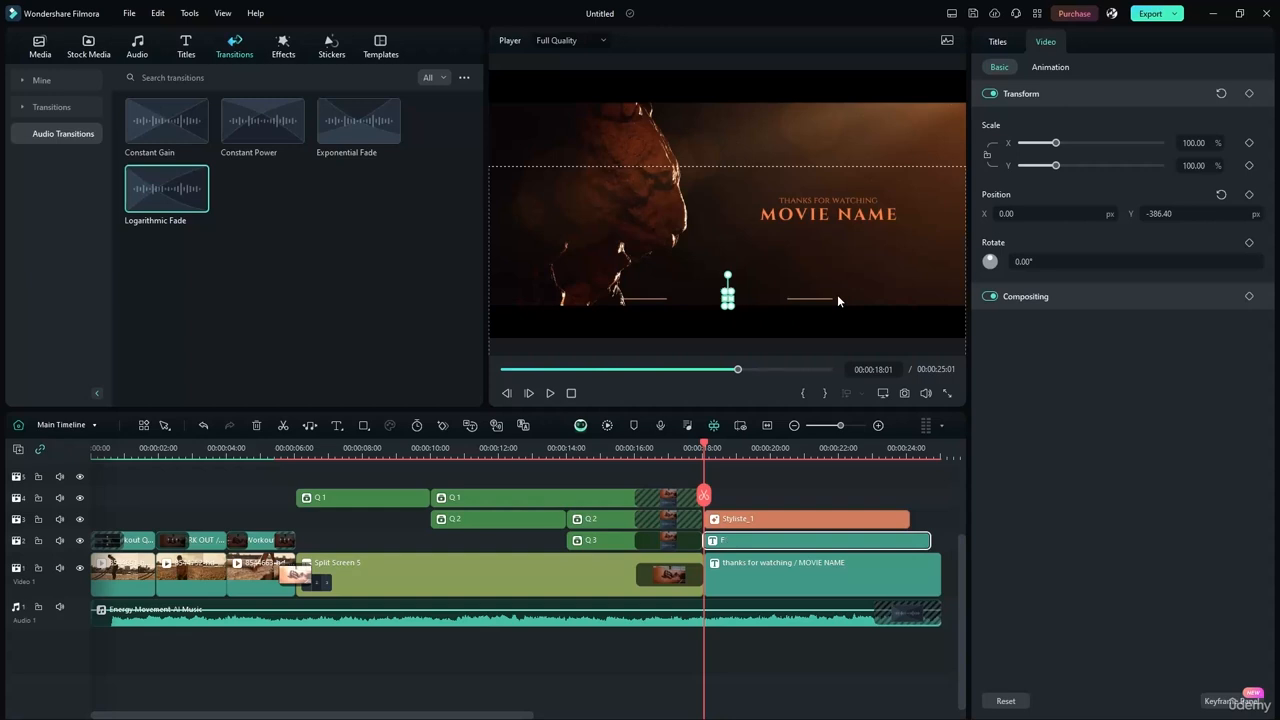
{"action": "type", "text": "ollow"}
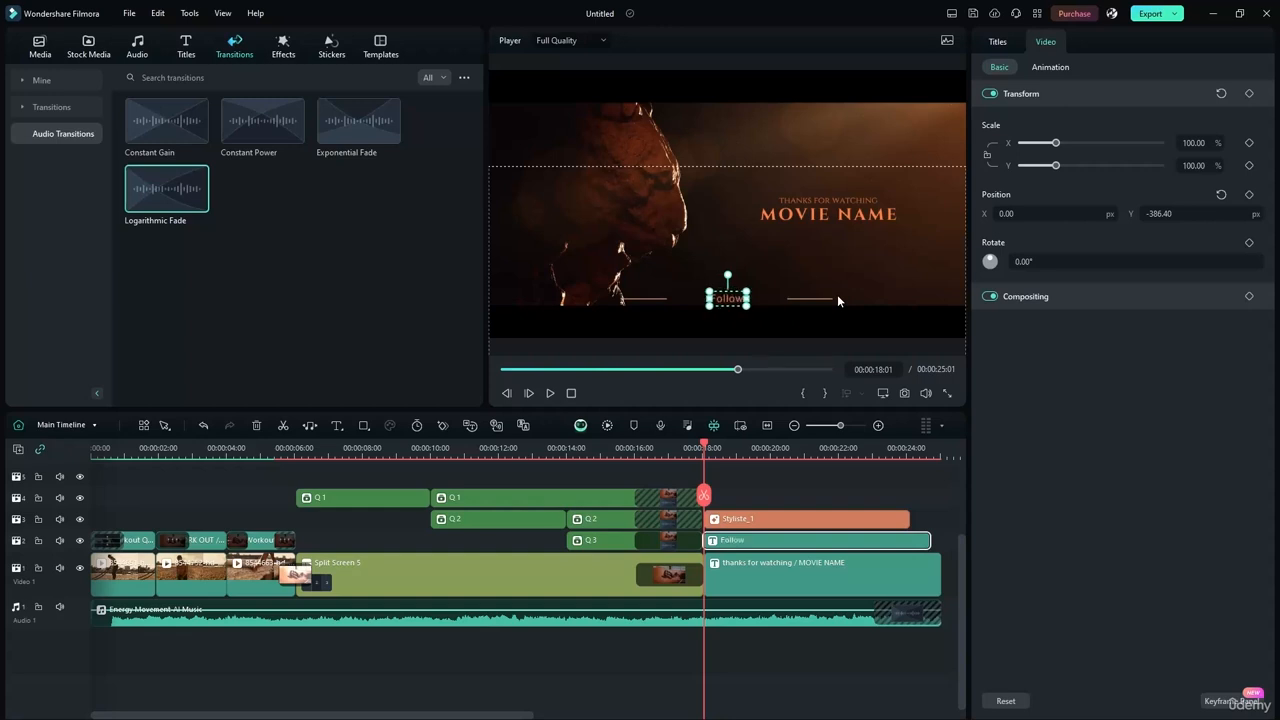
{"action": "type", "text": " For More"}
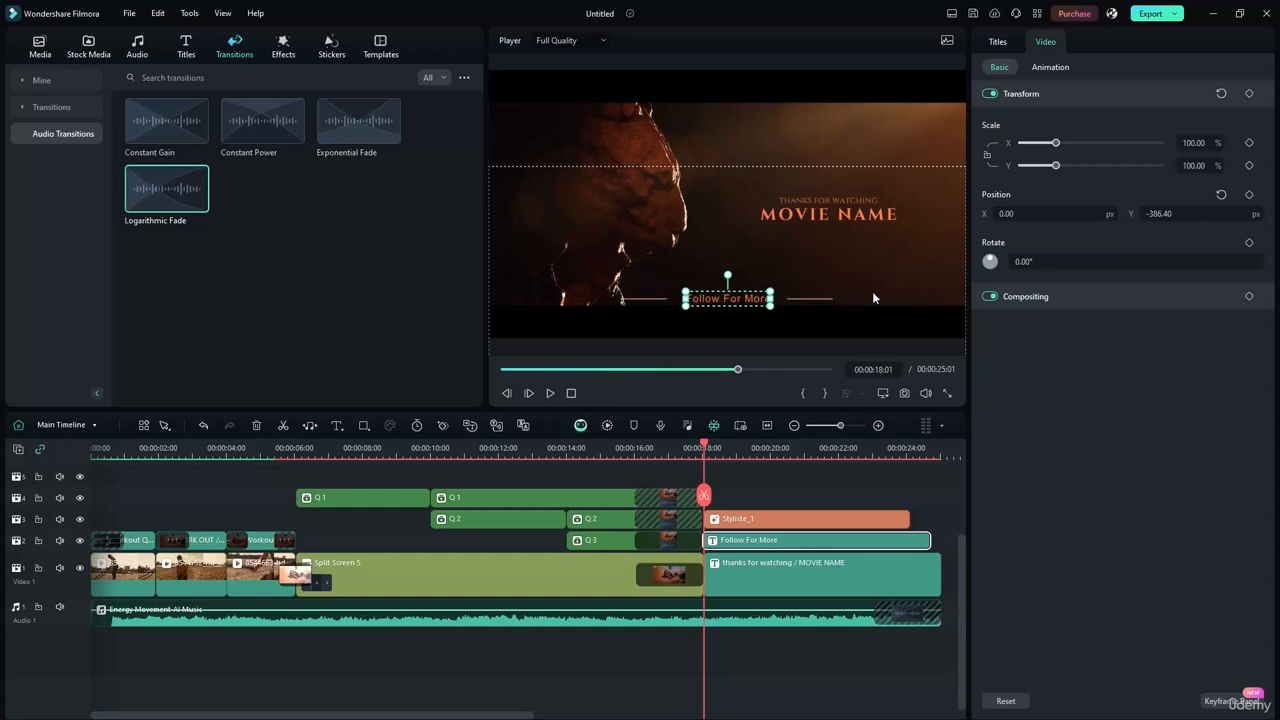
Rename the MOVIE NAME text layer of the outro's thank-you title to "Quotes of Self Improvement".
{"action": "left_click", "coordinate": [761, 568]}
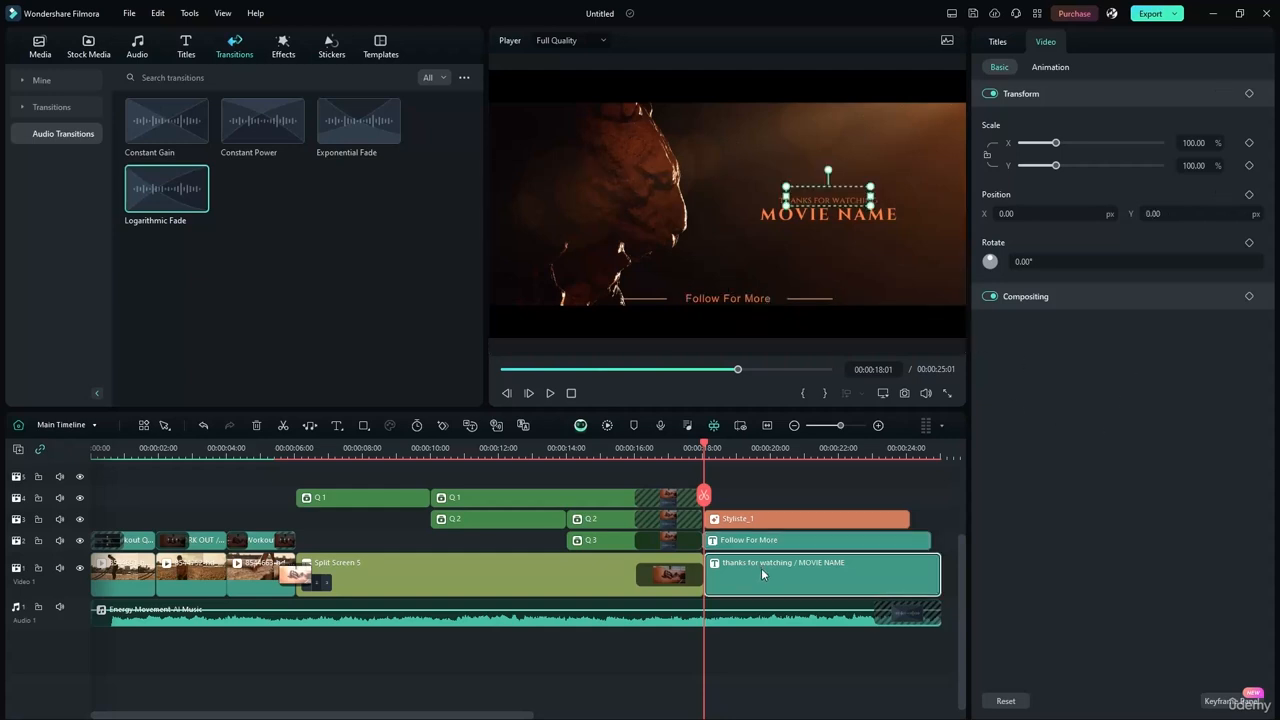
{"action": "left_click", "coordinate": [798, 212]}
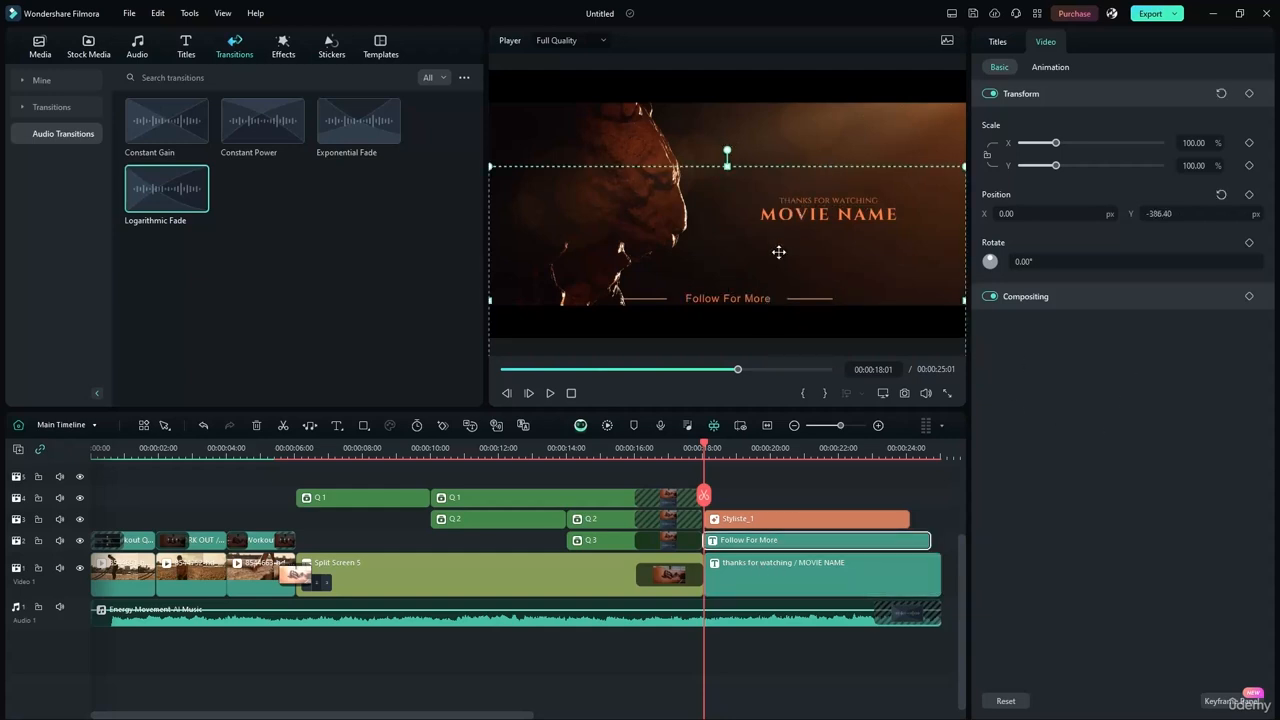
{"action": "left_click", "coordinate": [764, 576]}
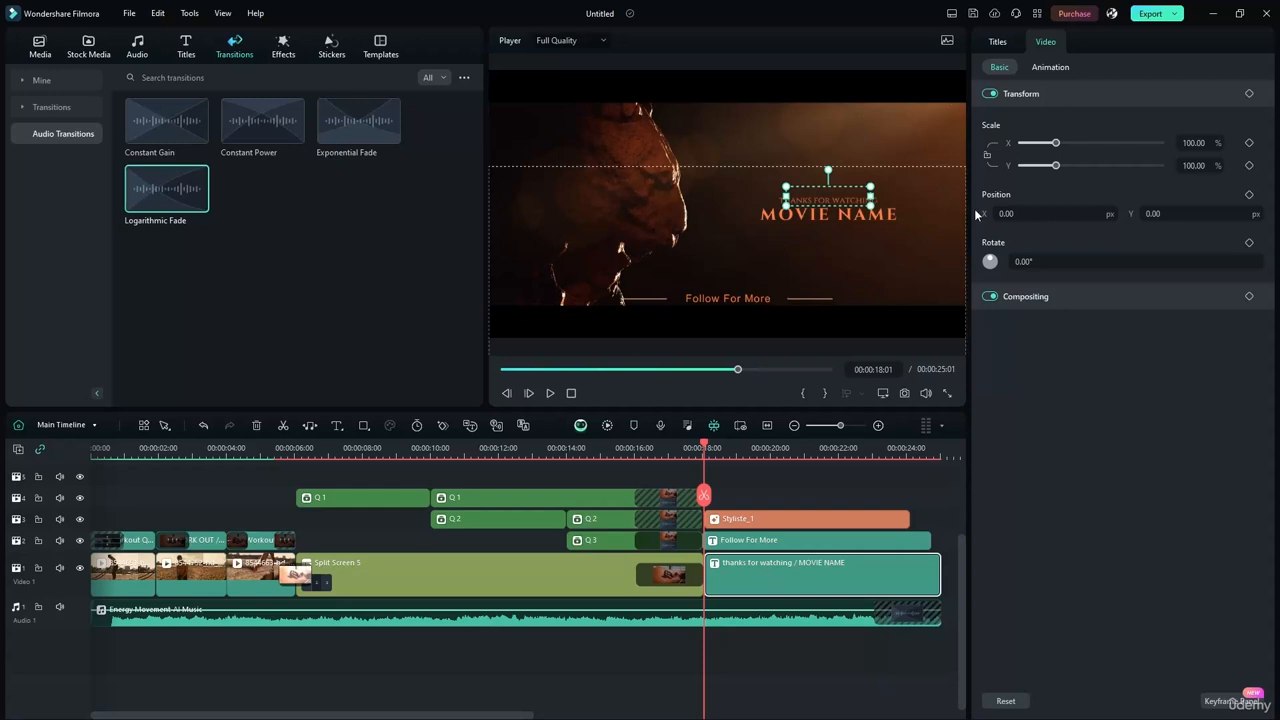
{"action": "double_click", "coordinate": [866, 196]}
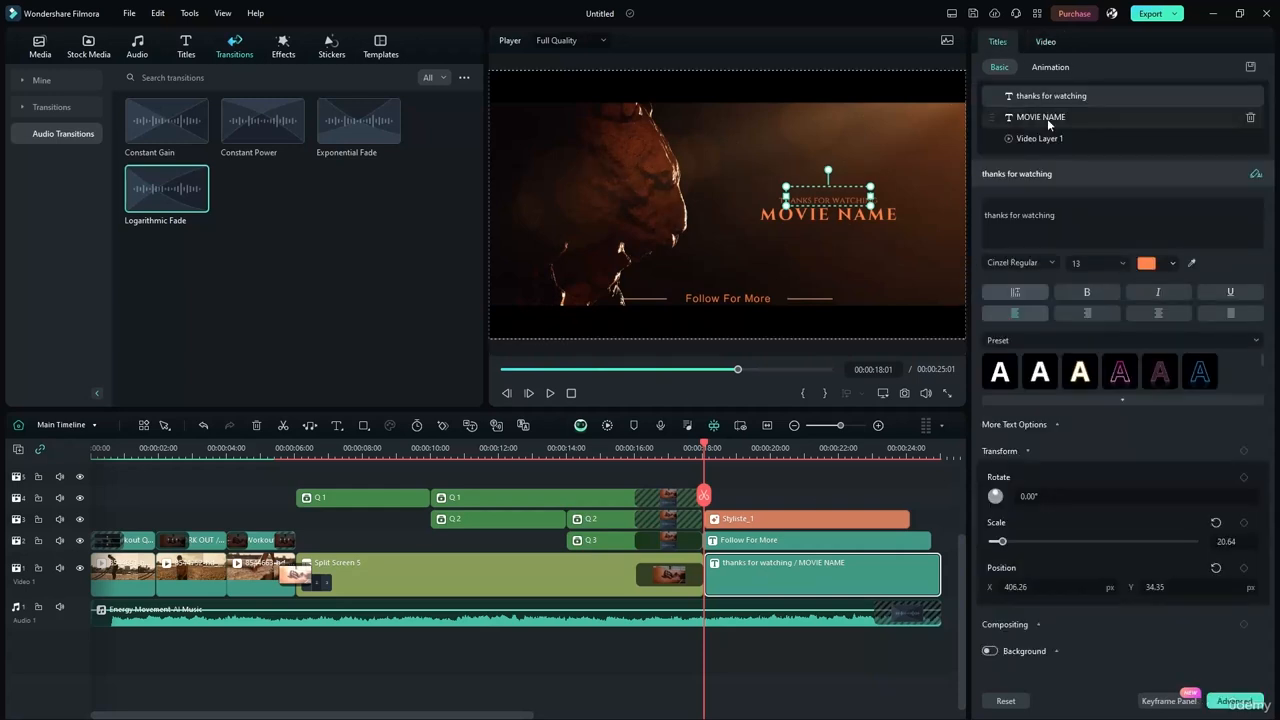
{"action": "left_click", "coordinate": [1047, 118]}
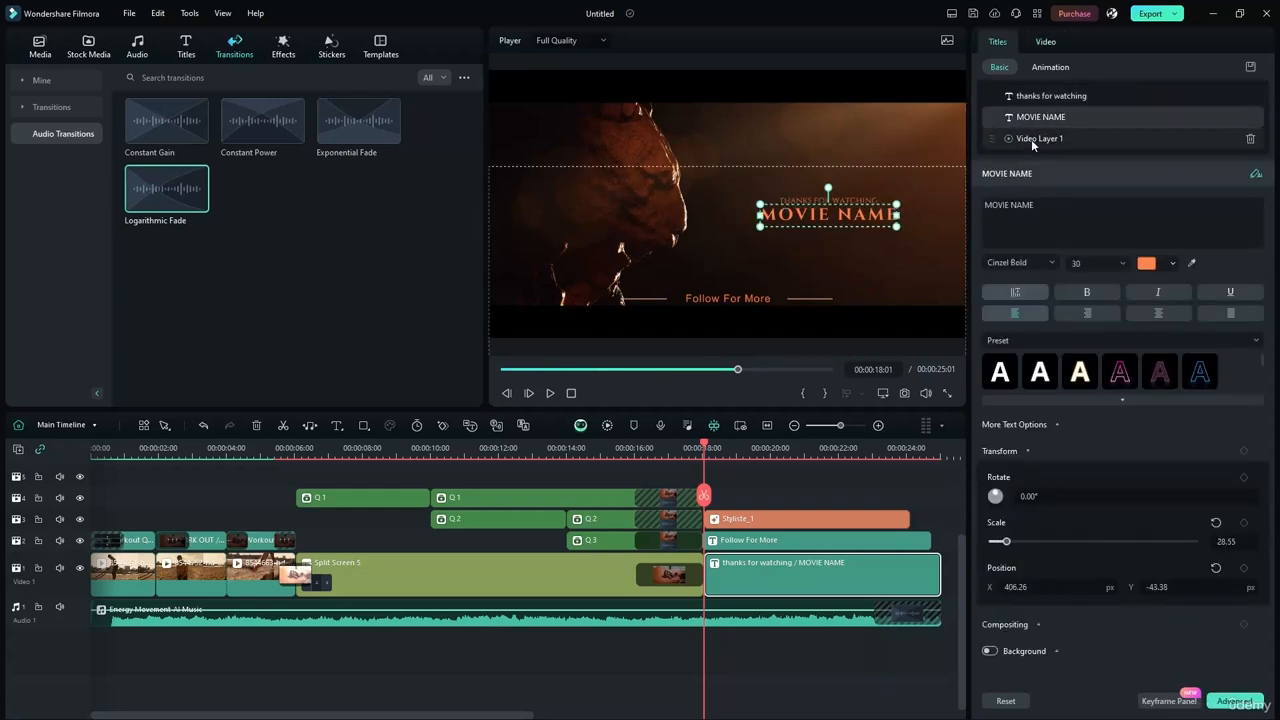
{"action": "double_click", "coordinate": [1041, 116]}
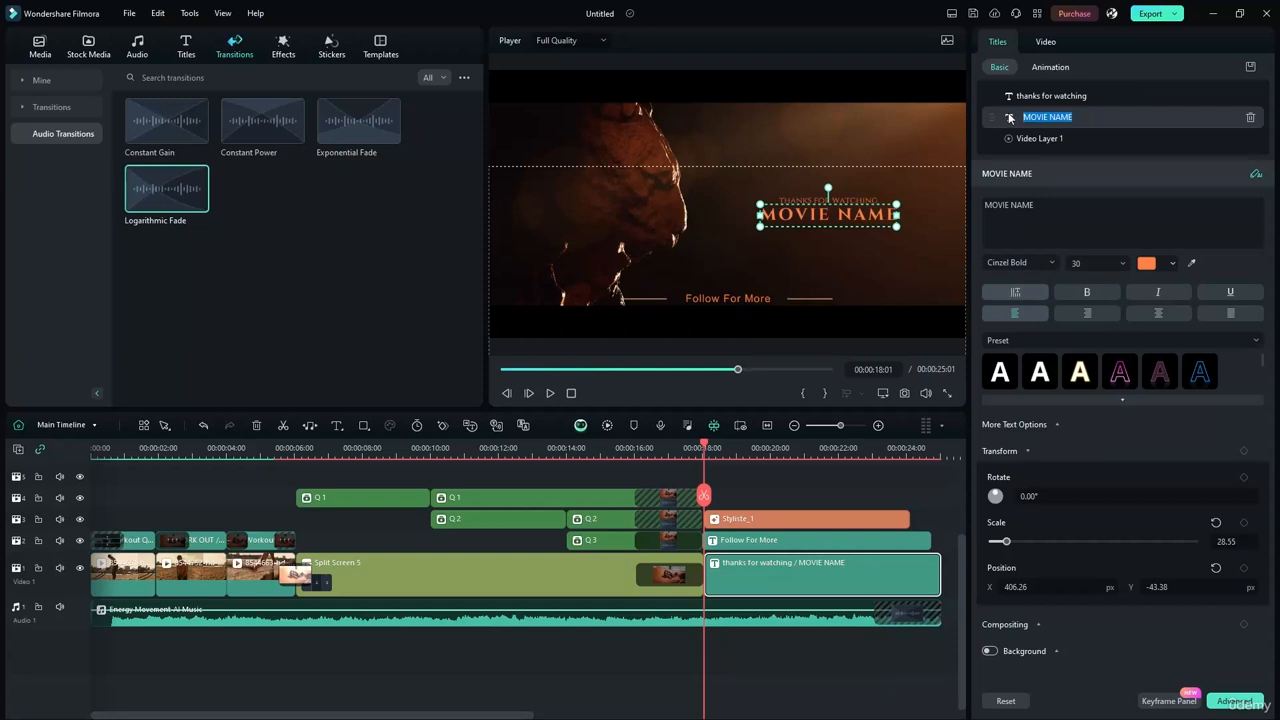
{"action": "type", "text": "Quotes of Self Improvement"}
{"action": "key", "text": "Return"}
Replace the outro's displayed "MOVIE NAME" text with "Quotes of Self Improvement".
{"action": "left_click", "coordinate": [1051, 201]}
{"action": "key", "text": "ctrl+a"}
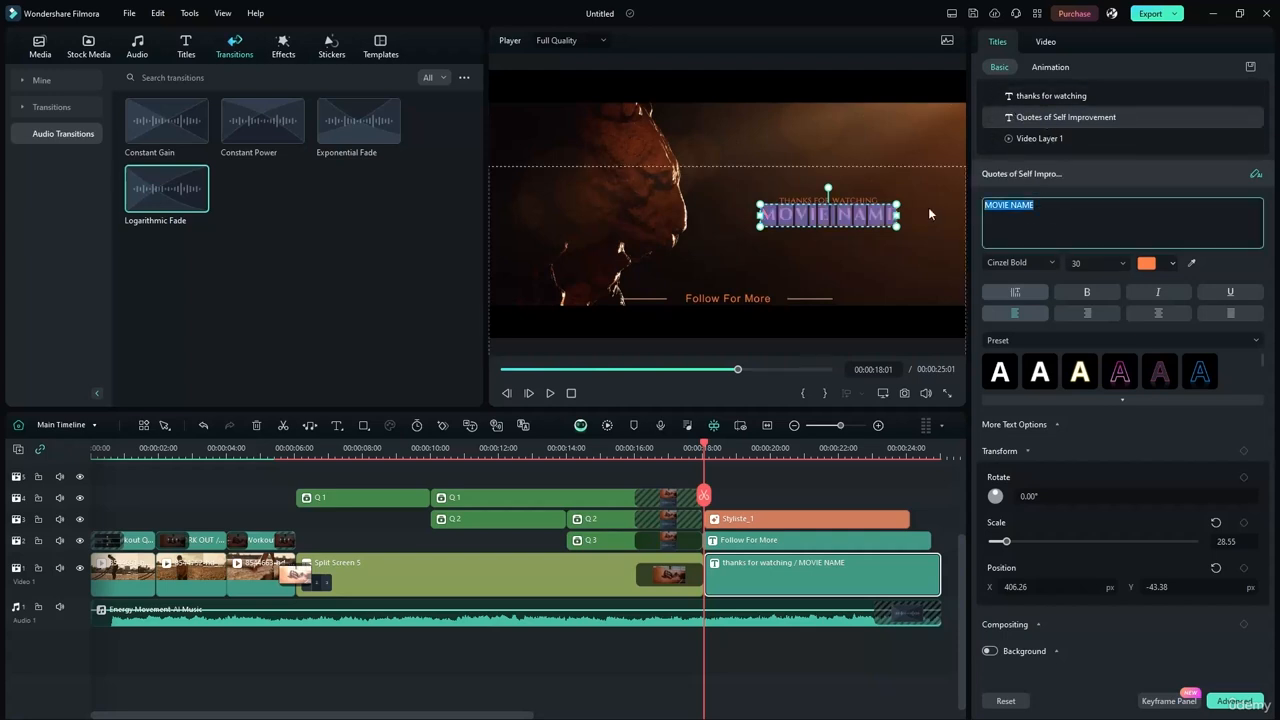
{"action": "type", "text": "Quotes fo"}
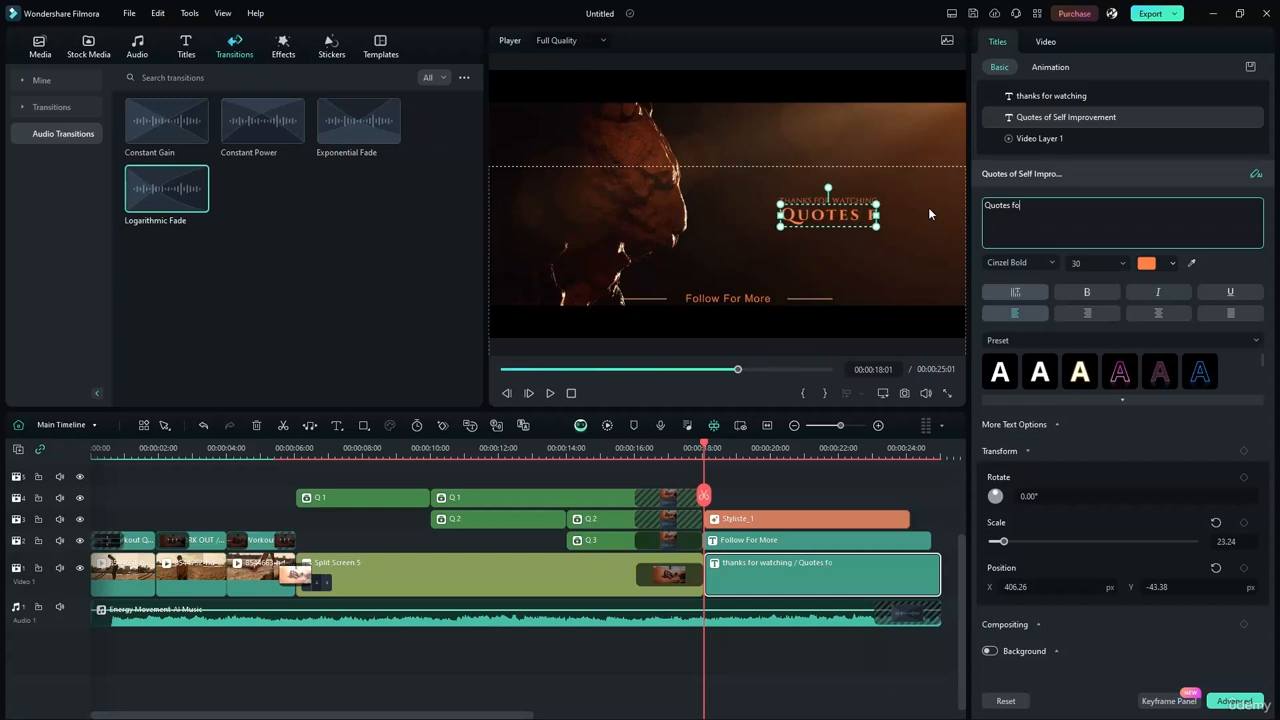
{"action": "key", "text": "BackSpace"}
{"action": "key", "text": "BackSpace"}
{"action": "type", "text": "of S"}
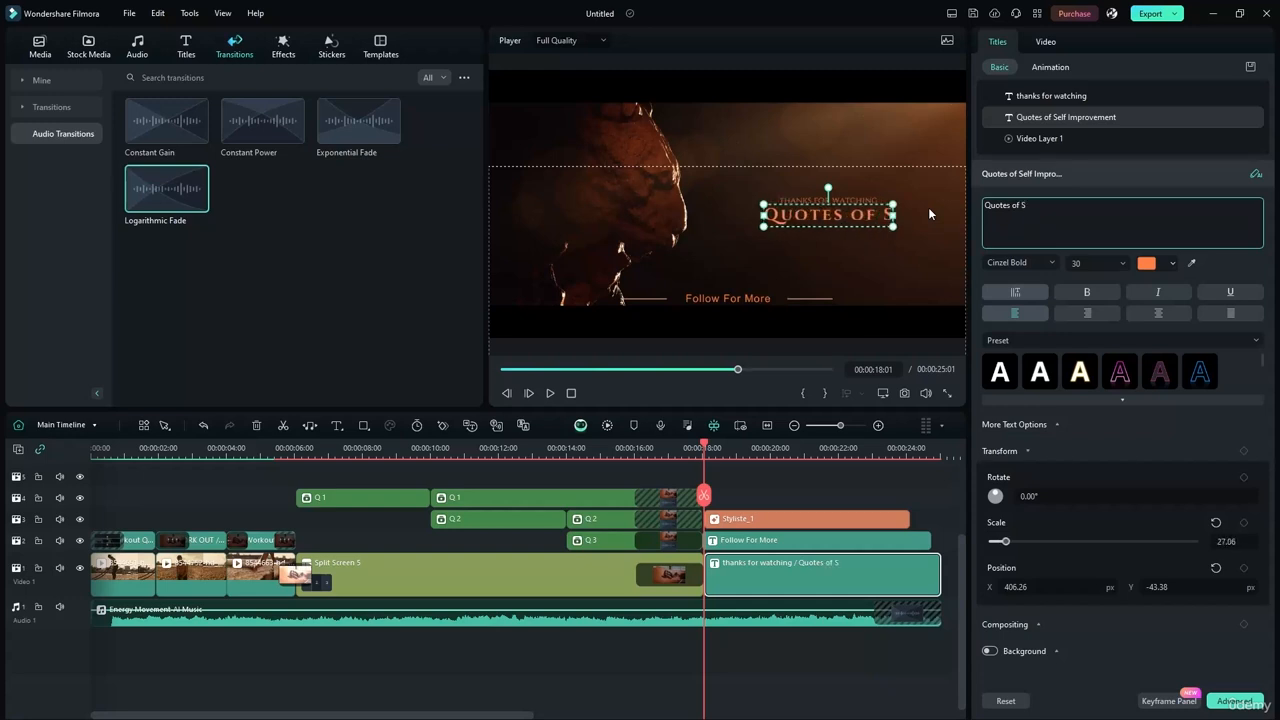
{"action": "type", "text": "elf Impr"}
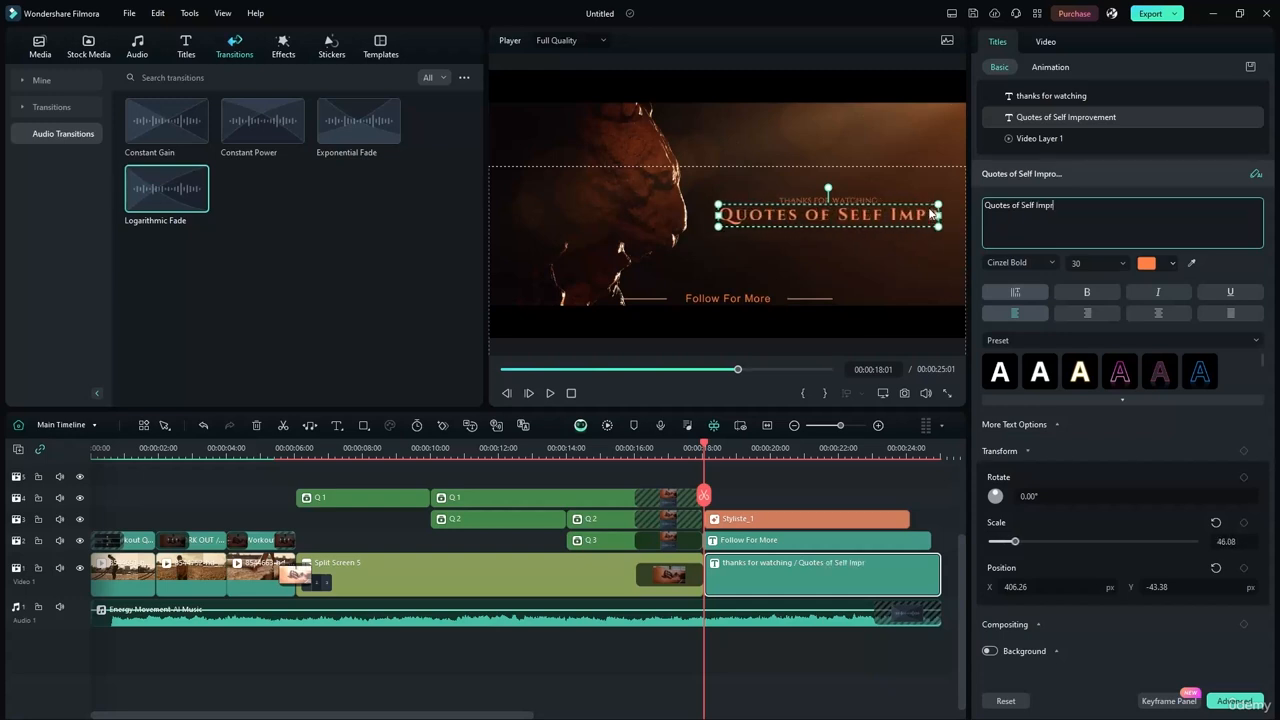
{"action": "type", "text": "ovement"}
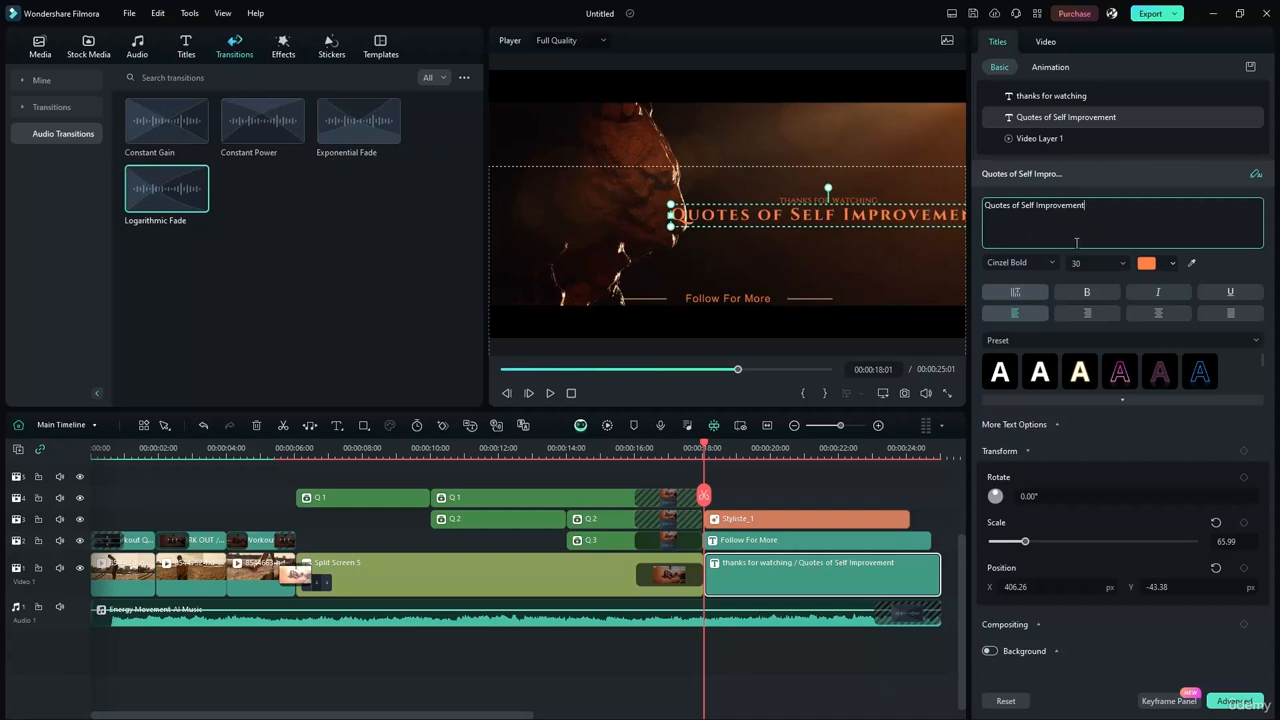
Set the font size of the "Quotes of Self Improvement" text to 24.
{"action": "left_click", "coordinate": [1109, 267]}
{"action": "scroll", "coordinate": [1109, 267], "scroll_direction": "down", "scroll_amount": 10}
{"action": "scroll", "coordinate": [1109, 267], "scroll_direction": "up", "scroll_amount": 2}
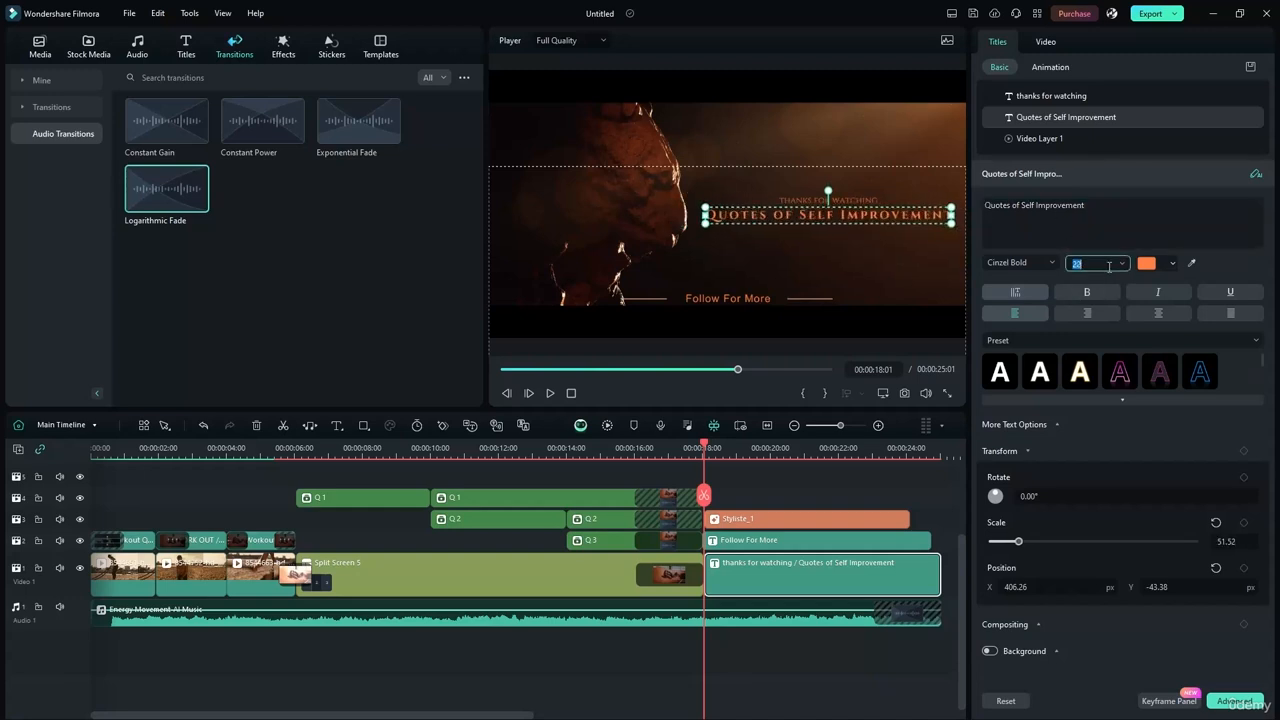
{"action": "scroll", "coordinate": [1109, 267], "scroll_direction": "up", "scroll_amount": 1}
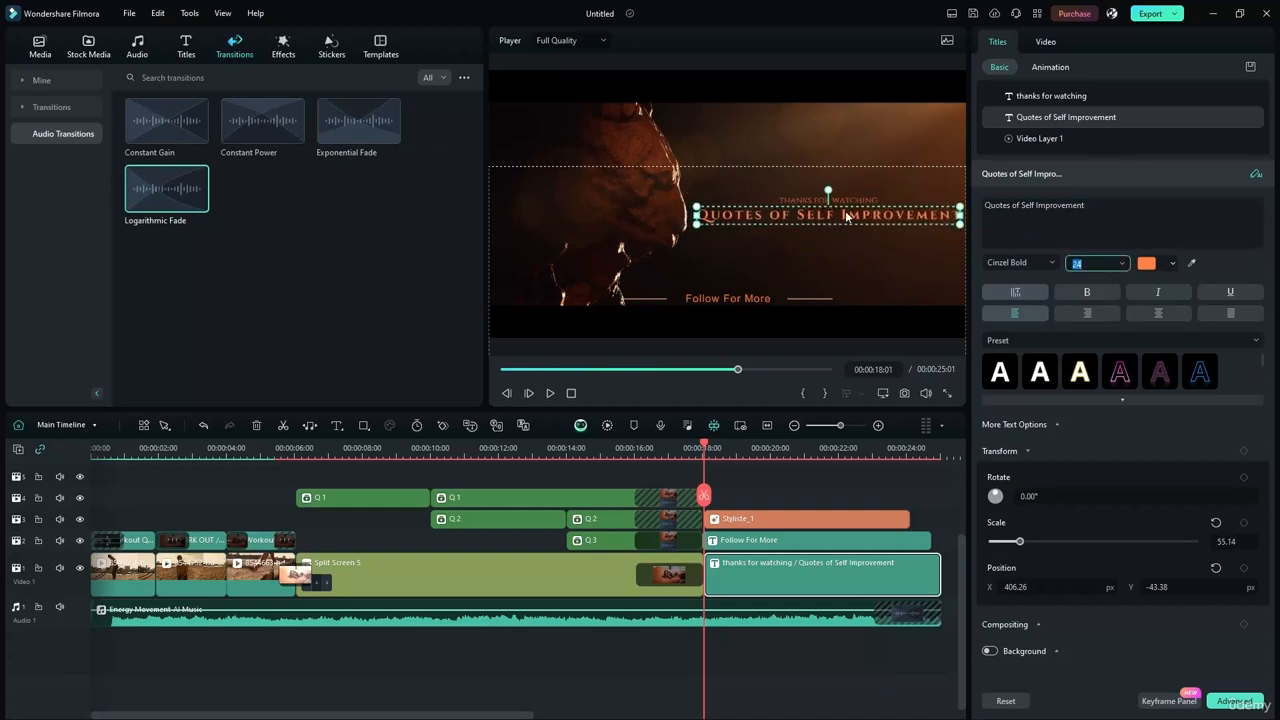
{"action": "left_click", "coordinate": [394, 220]}
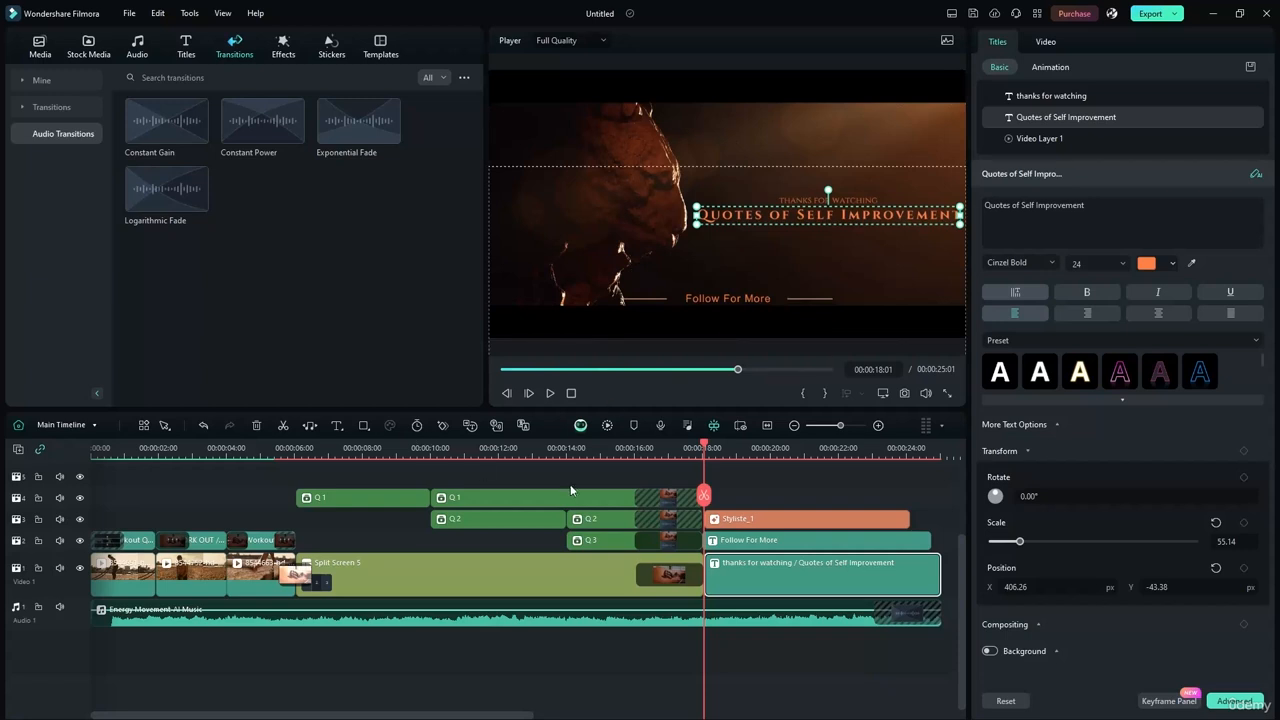
Scale the line graphic beside "Follow For More" to about 90% wide and 35% high, aligned with the text at about X 2.32, Y 8.33.
{"action": "left_click", "coordinate": [726, 519]}
{"action": "left_click", "coordinate": [742, 541]}
{"action": "left_click", "coordinate": [748, 568]}
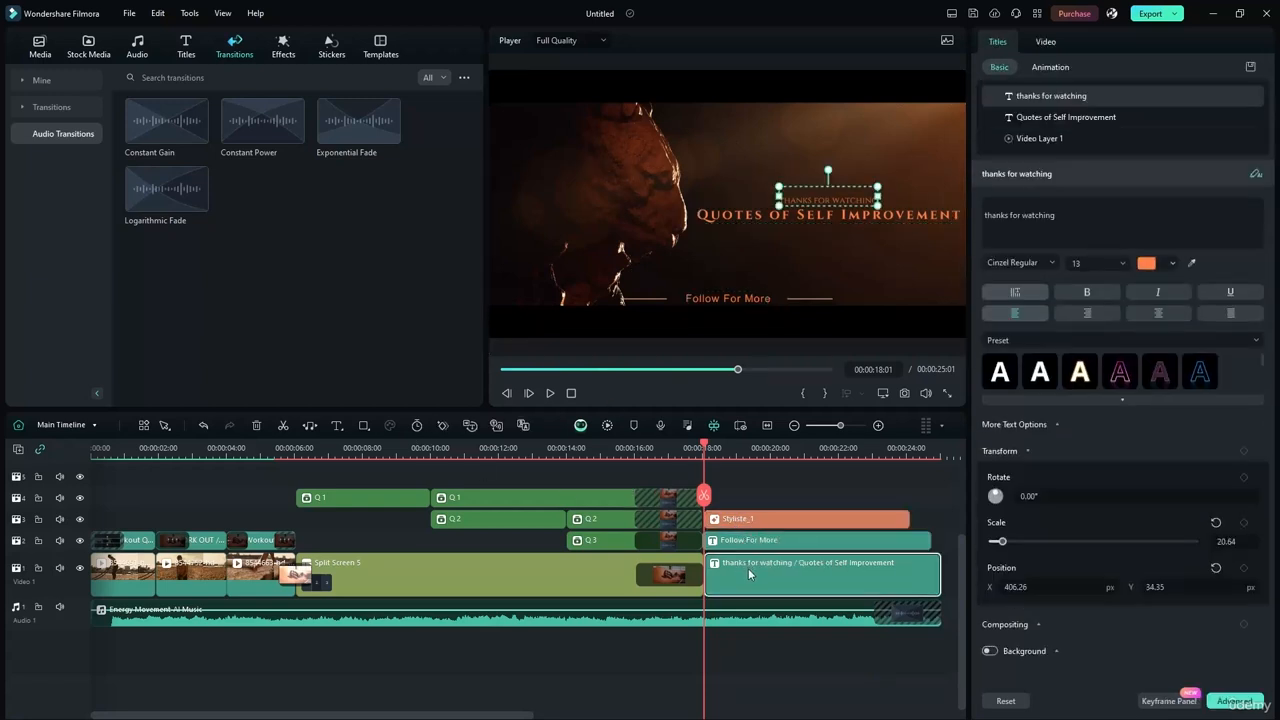
{"action": "left_click", "coordinate": [746, 268]}
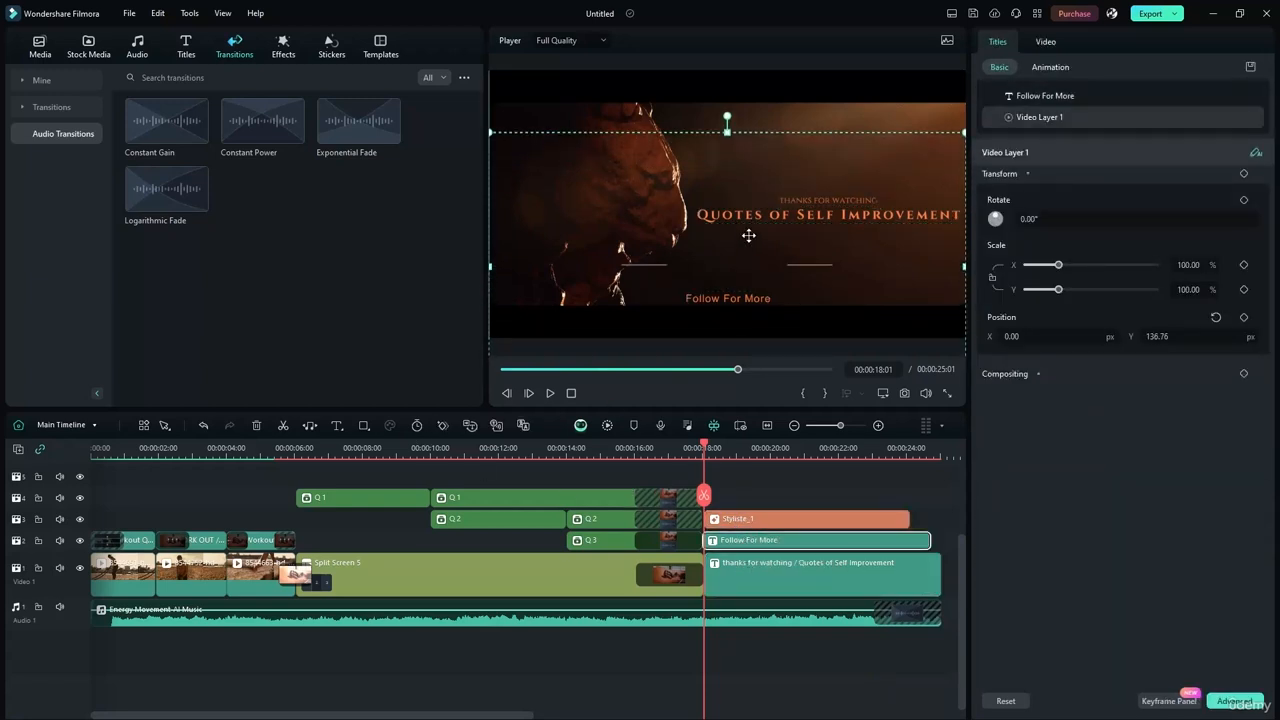
{"action": "left_click_drag", "start_coordinate": [746, 270], "coordinate": [754, 273]}
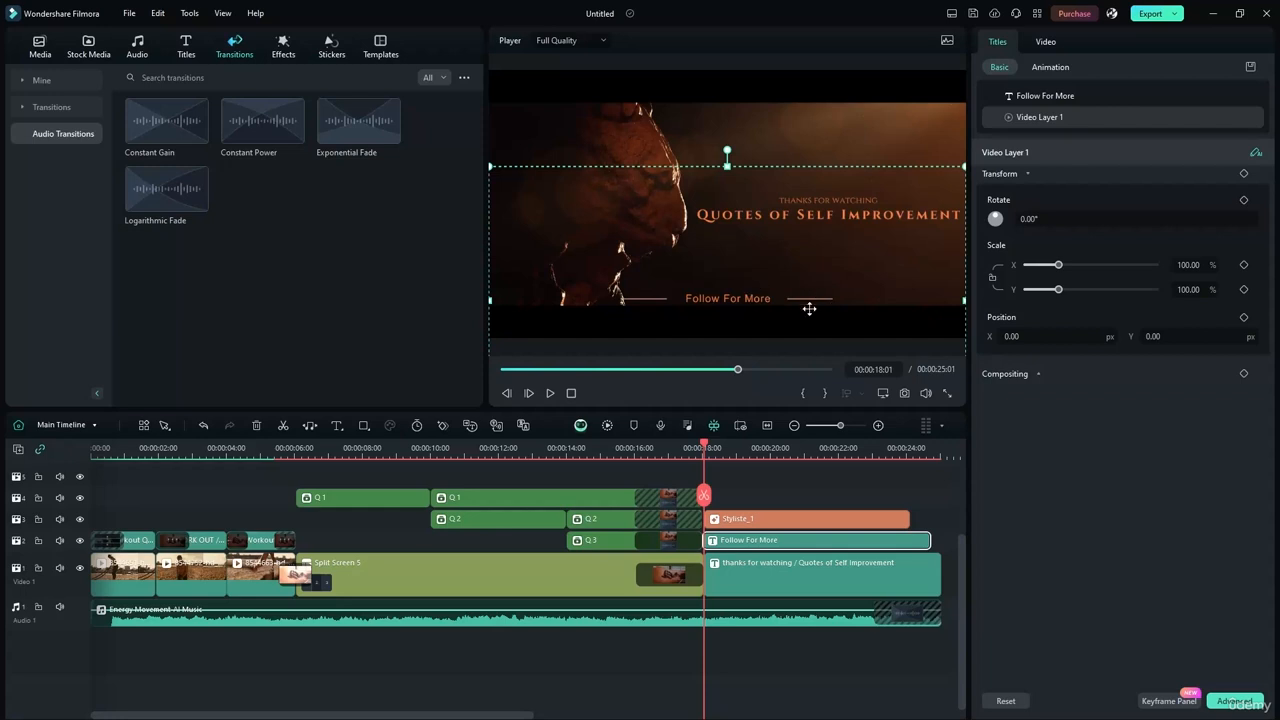
{"action": "left_click_drag", "start_coordinate": [963, 300], "coordinate": [919, 300]}
{"action": "left_click_drag", "start_coordinate": [729, 284], "coordinate": [749, 285]}
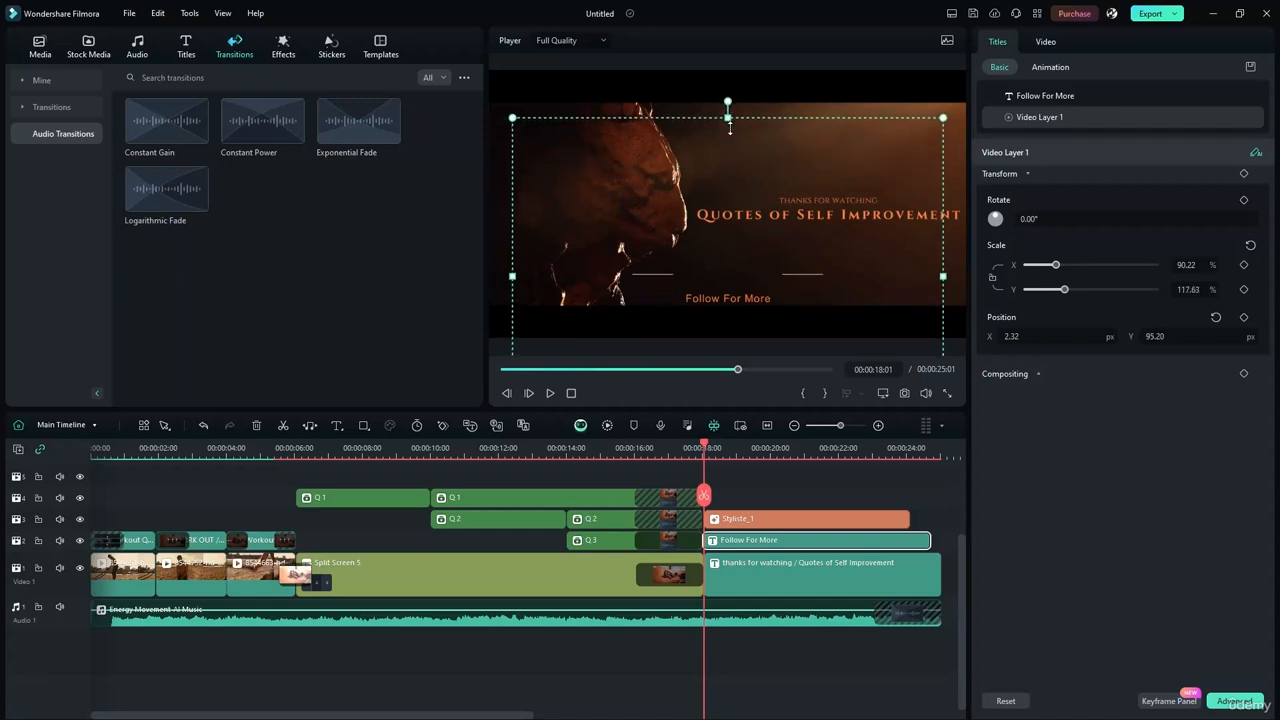
{"action": "left_click_drag", "start_coordinate": [728, 167], "coordinate": [718, 269]}
{"action": "left_click_drag", "start_coordinate": [717, 320], "coordinate": [717, 276]}
{"action": "left_click_drag", "start_coordinate": [728, 225], "coordinate": [723, 292]}
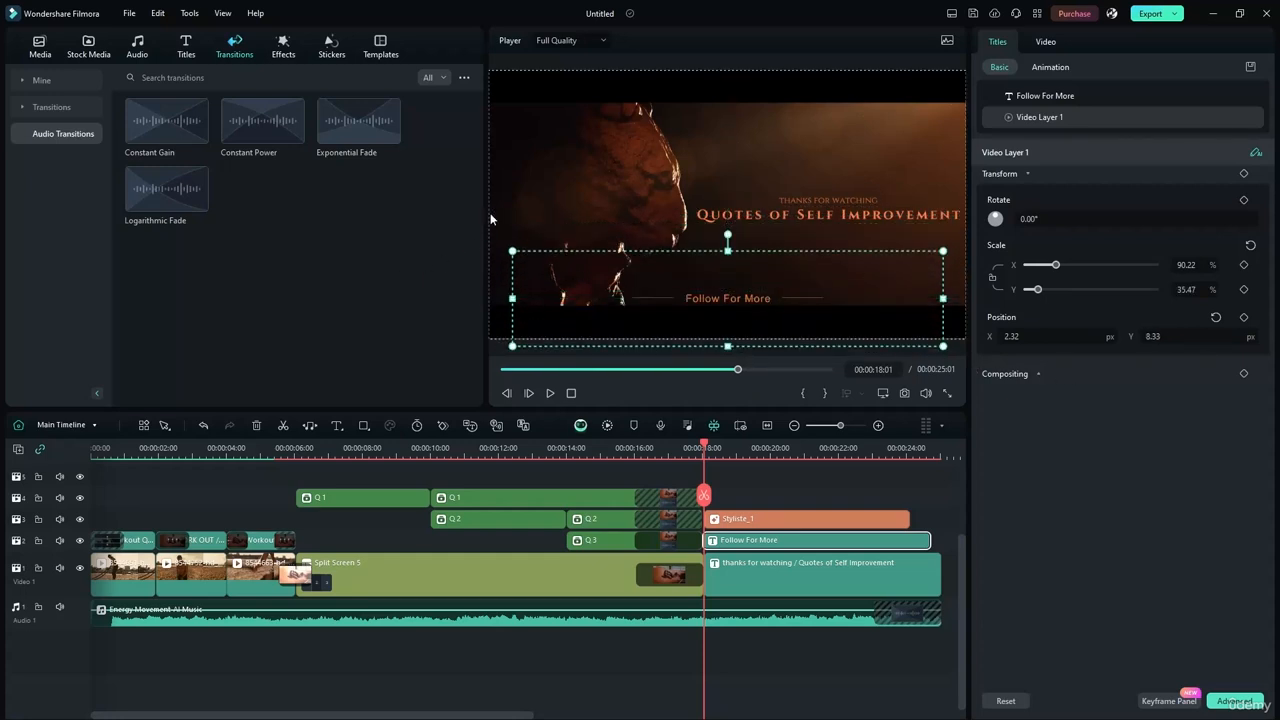
Center the transition between Split Screen 5 and the outro title over their cut, and keep the Q 3 title's end transition in Prefix mode.
{"action": "mouse_move", "coordinate": [679, 575]}
{"action": "left_mouse_down"}
{"action": "mouse_move", "coordinate": [709, 575]}
{"action": "mouse_move", "coordinate": [696, 575]}
{"action": "left_mouse_up"}
{"action": "left_click", "coordinate": [690, 520]}
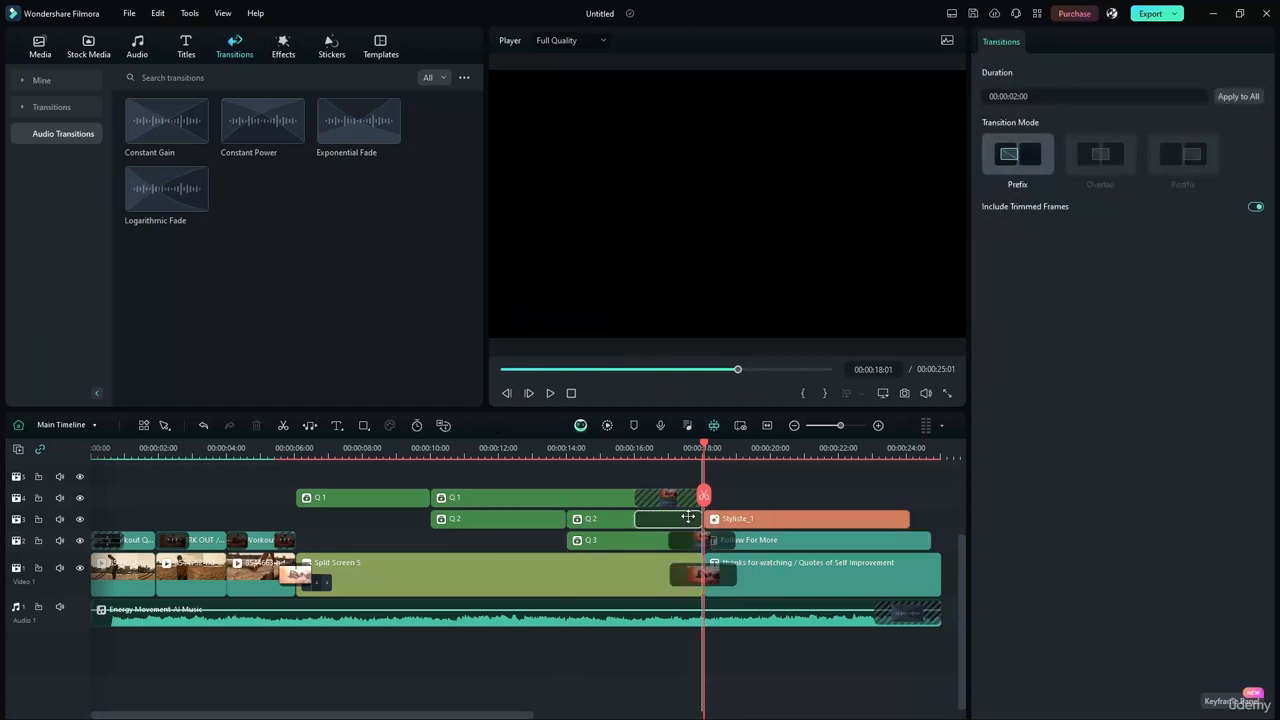
{"action": "left_click", "coordinate": [676, 540]}
{"action": "left_click_drag", "start_coordinate": [676, 540], "coordinate": [643, 540]}
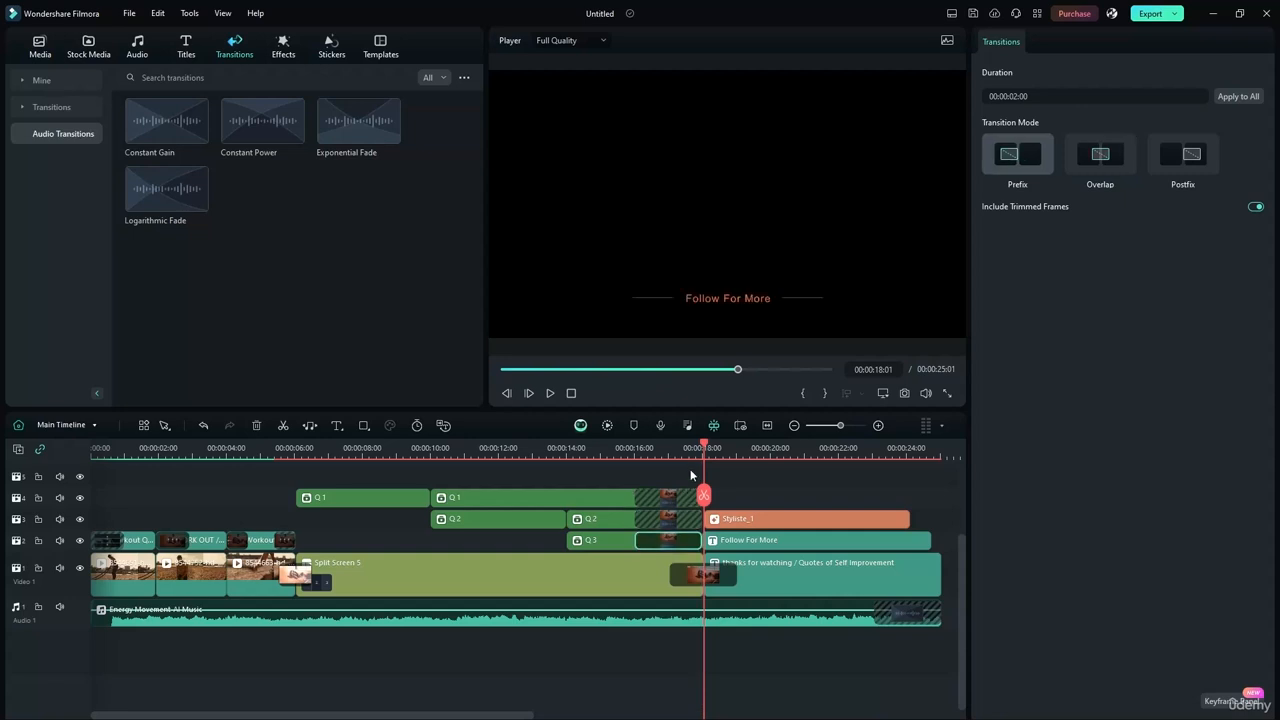
Play back the change into the outro from 00:00:15:21 up to the closing titles, and render the timeline preview.
{"action": "left_click_drag", "start_coordinate": [704, 449], "coordinate": [746, 449]}
{"action": "left_click", "coordinate": [629, 452]}
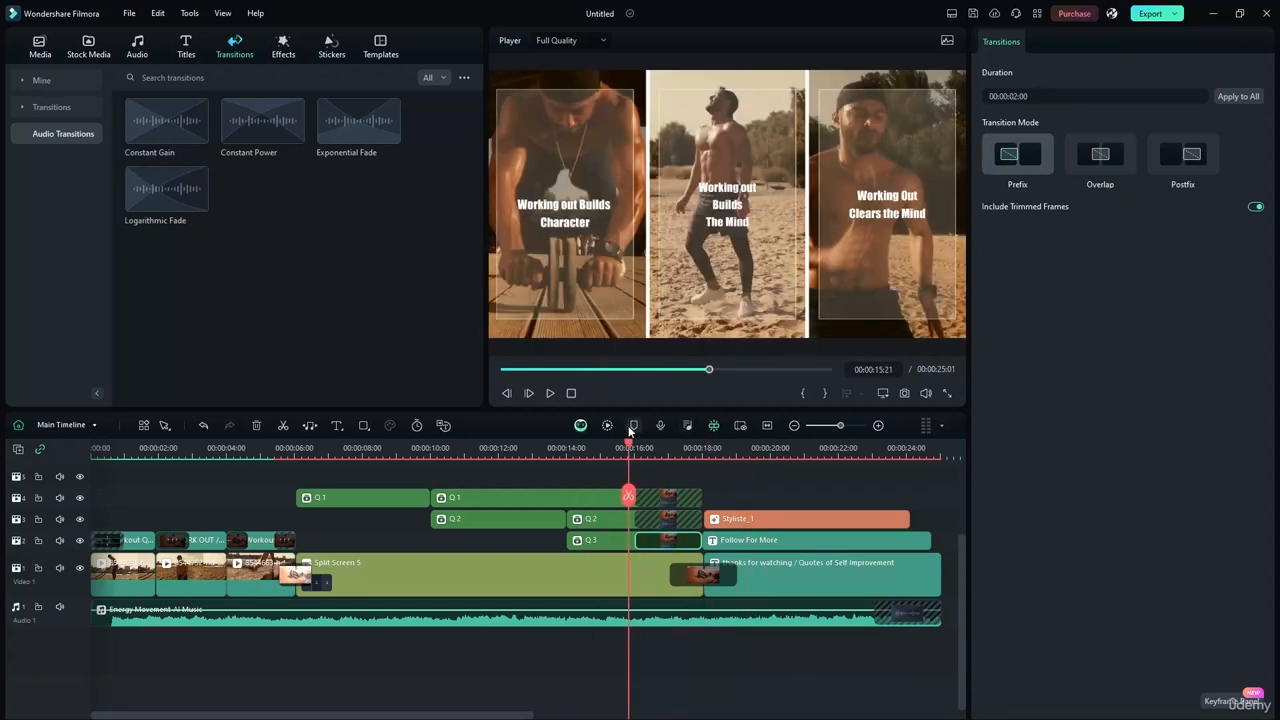
{"action": "left_click", "coordinate": [550, 393]}
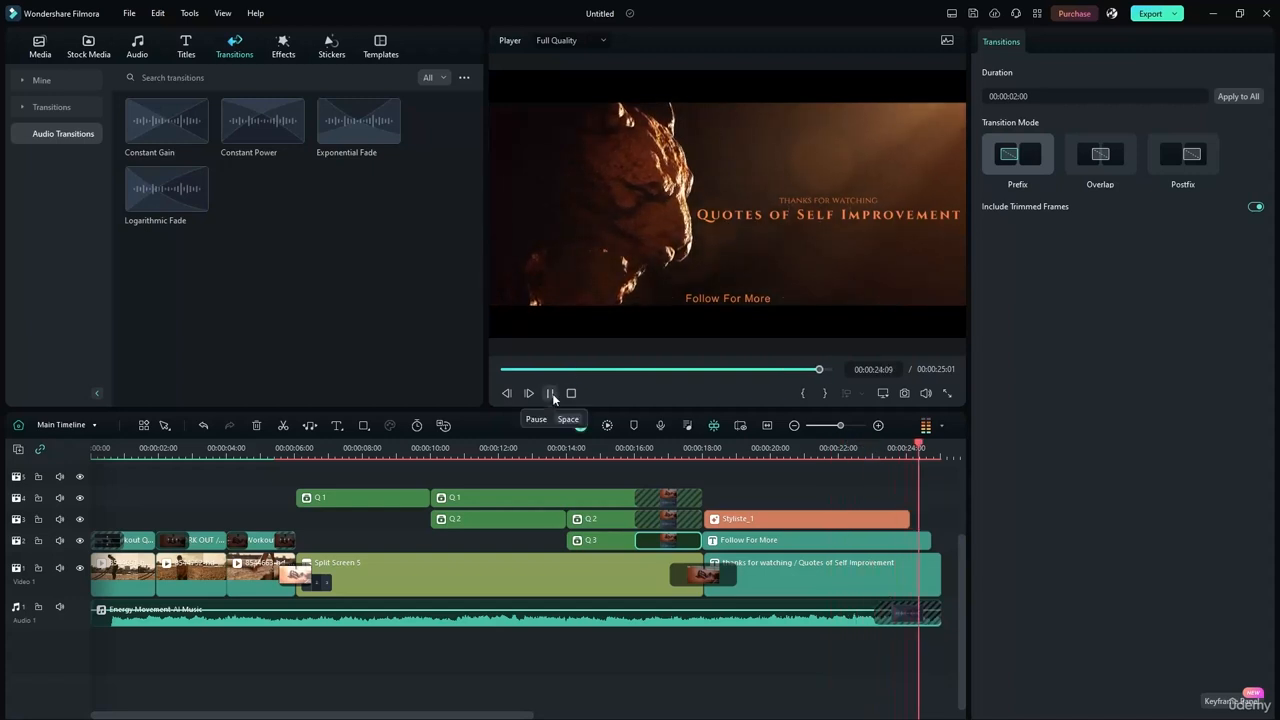
{"action": "left_click", "coordinate": [552, 393]}
{"action": "left_click", "coordinate": [583, 424]}
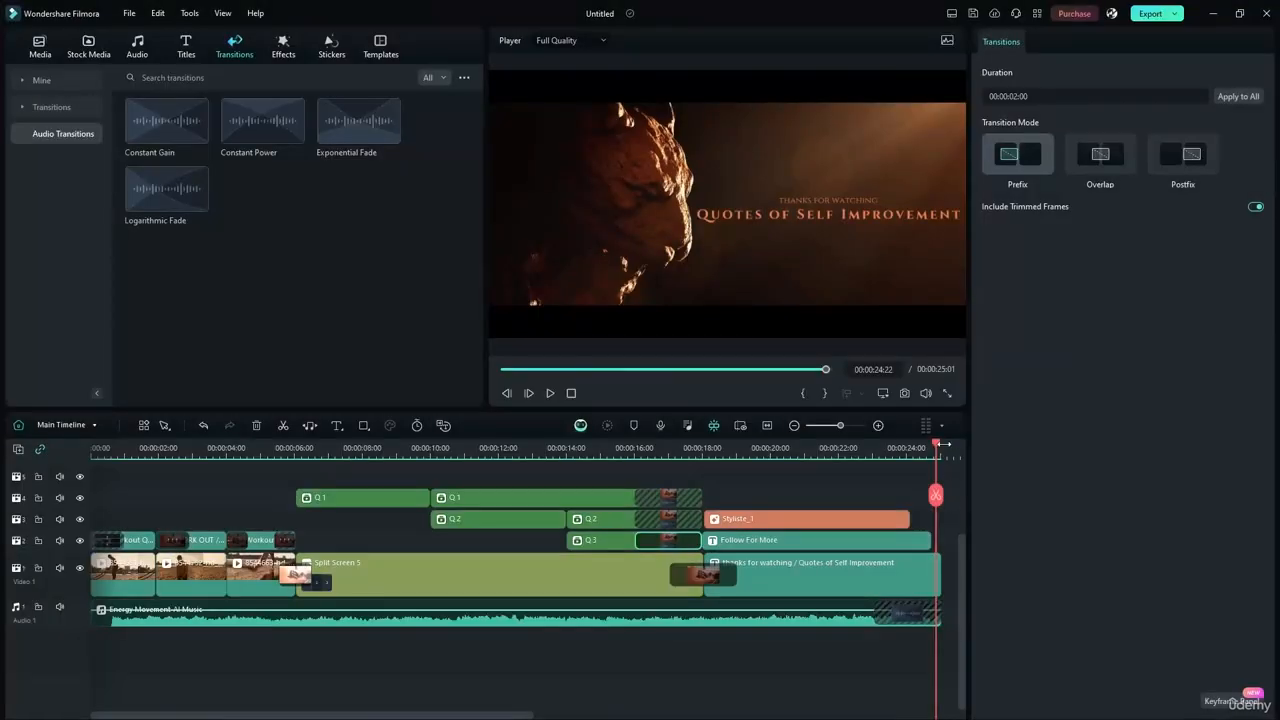
Add a Quick Text title at the start of the timeline and extend it to the start of Split Screen 5, at about 00:00:06:00.
{"action": "left_click_drag", "start_coordinate": [286, 447], "coordinate": [89, 423]}
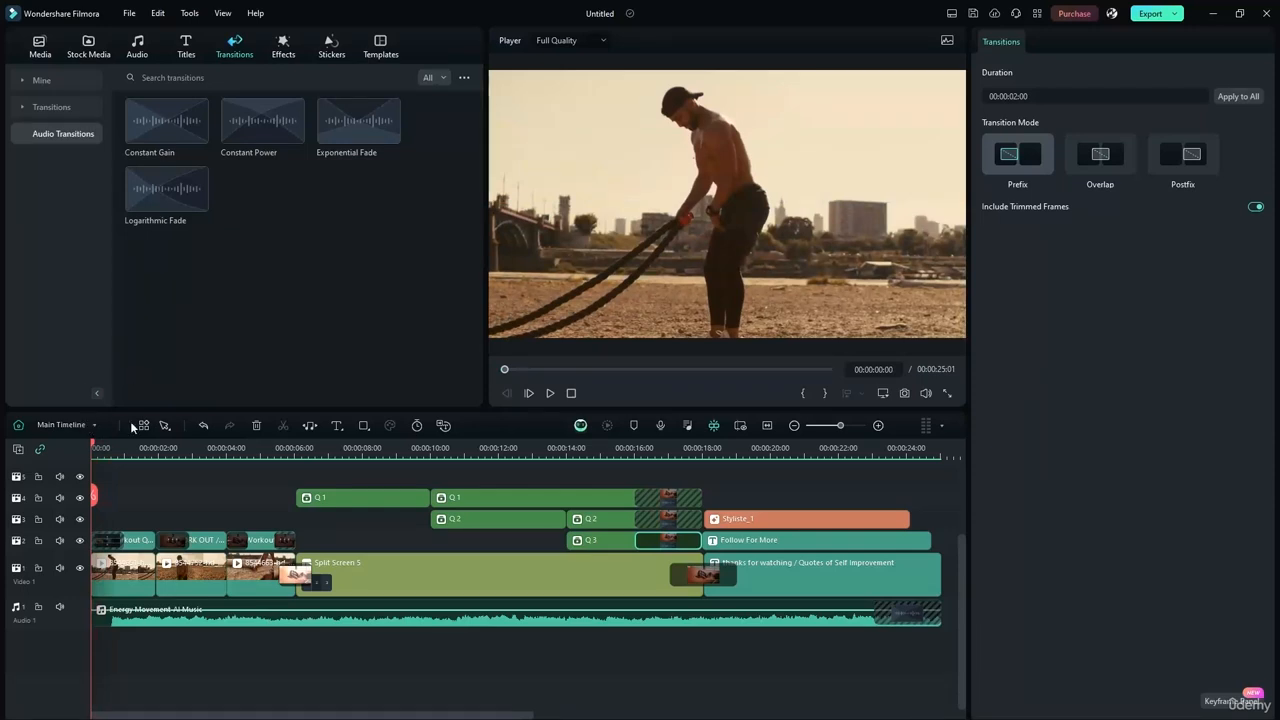
{"action": "left_click", "coordinate": [337, 426]}
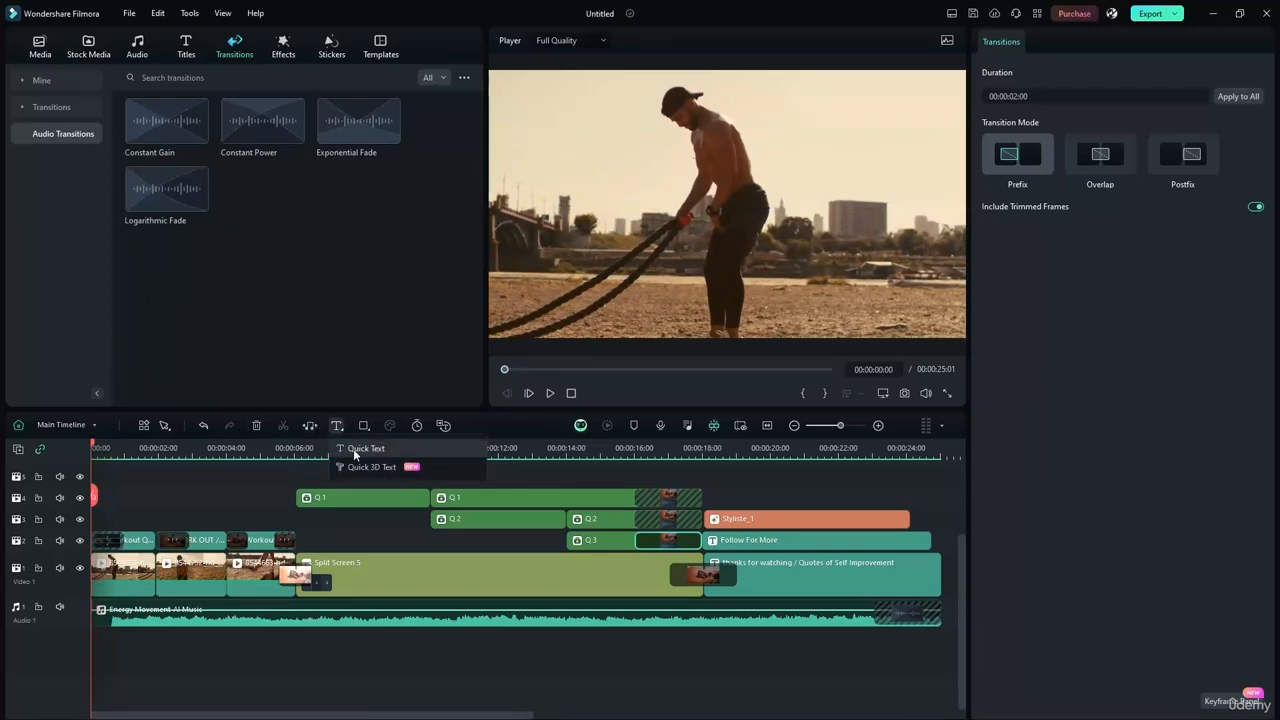
{"action": "left_click", "coordinate": [353, 448]}
{"action": "left_click_drag", "start_coordinate": [254, 519], "coordinate": [293, 517]}
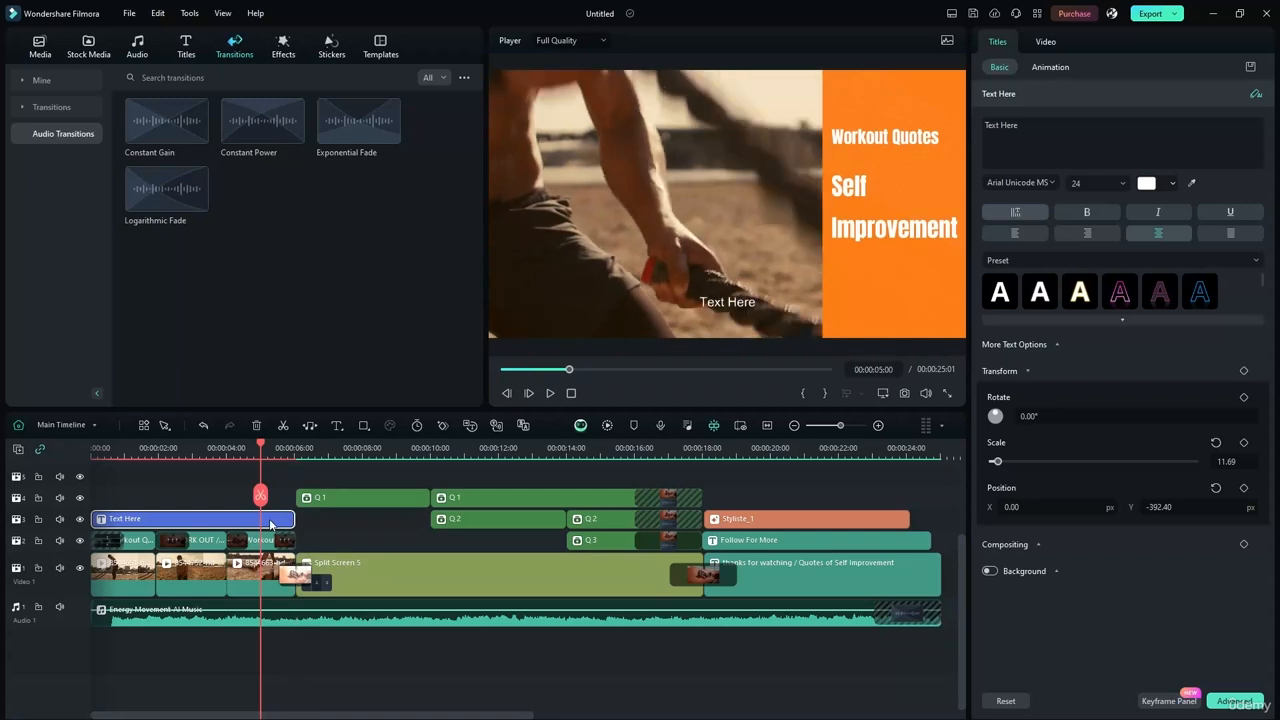
{"action": "left_click", "coordinate": [1000, 135]}
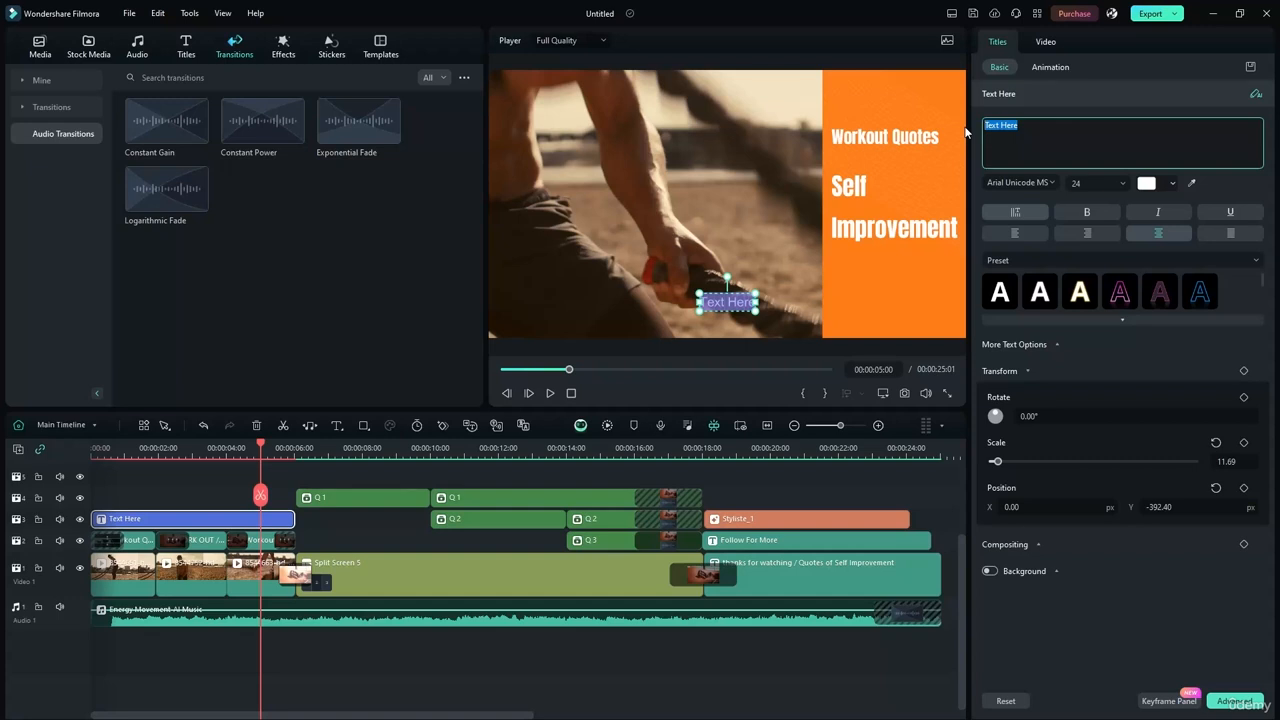
{"action": "type", "text": "Follow"}
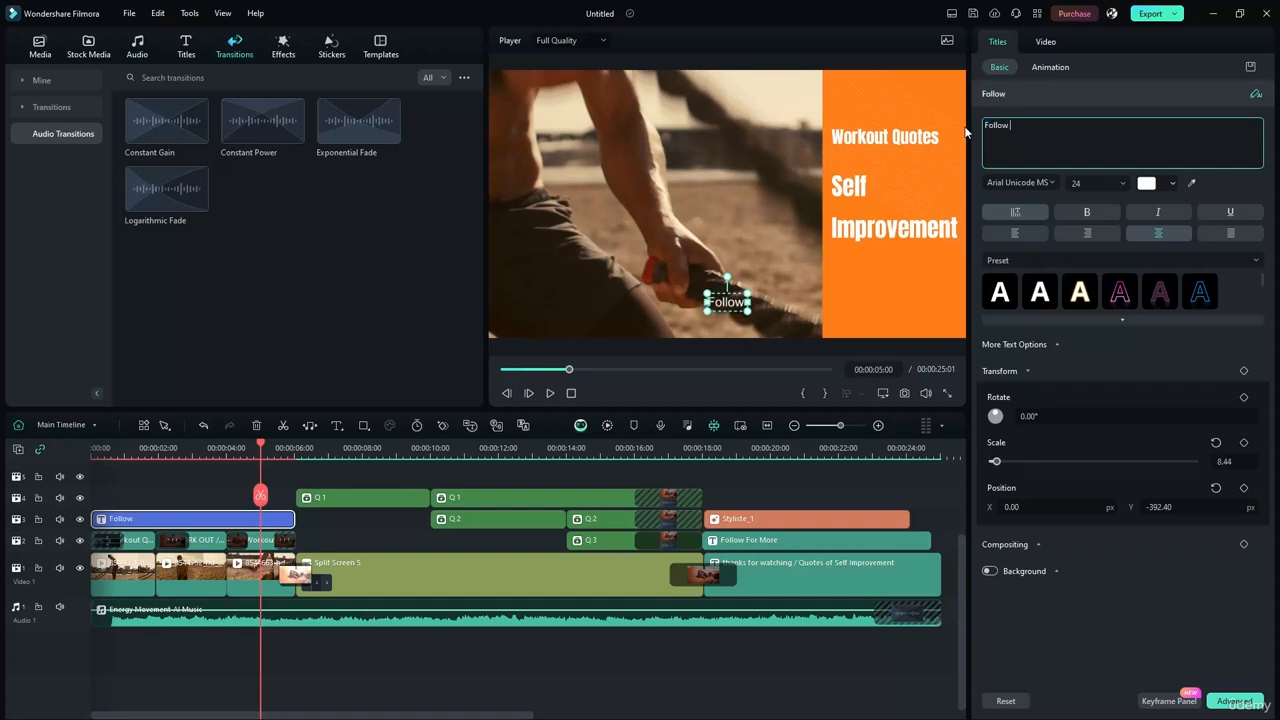
{"action": "type", "text": " Just"}
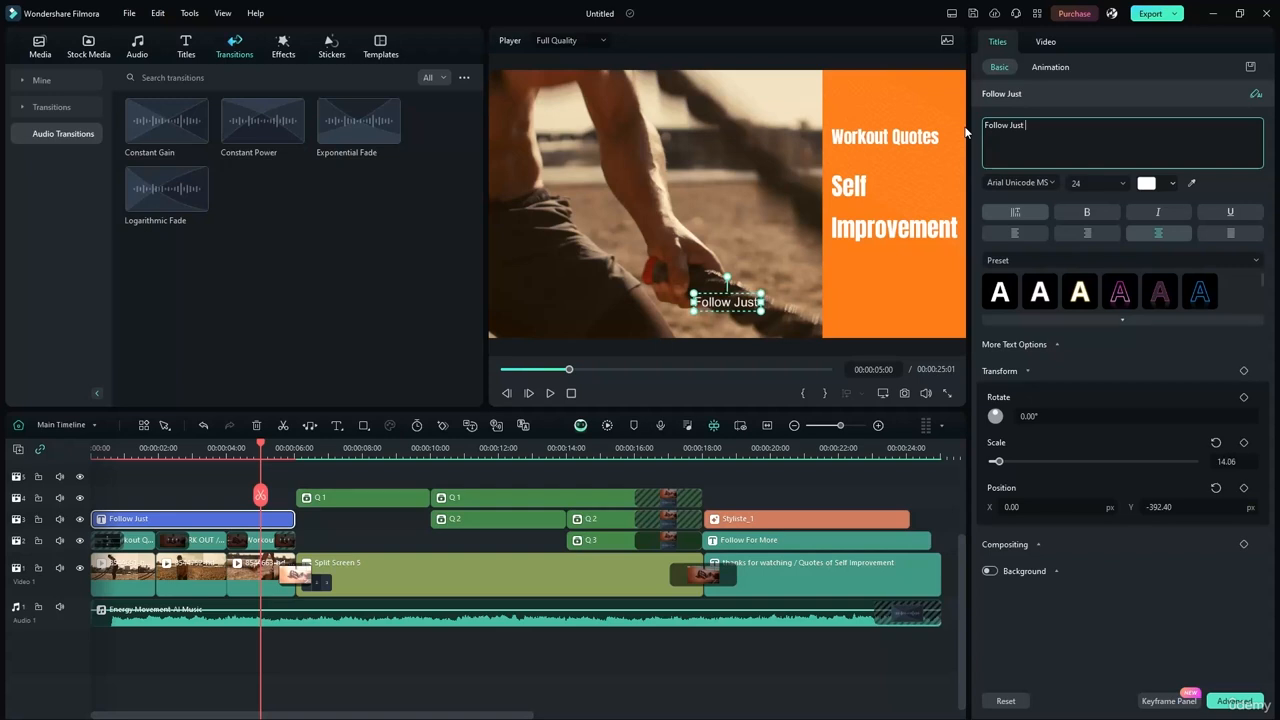
{"action": "type", "text": " TH"}
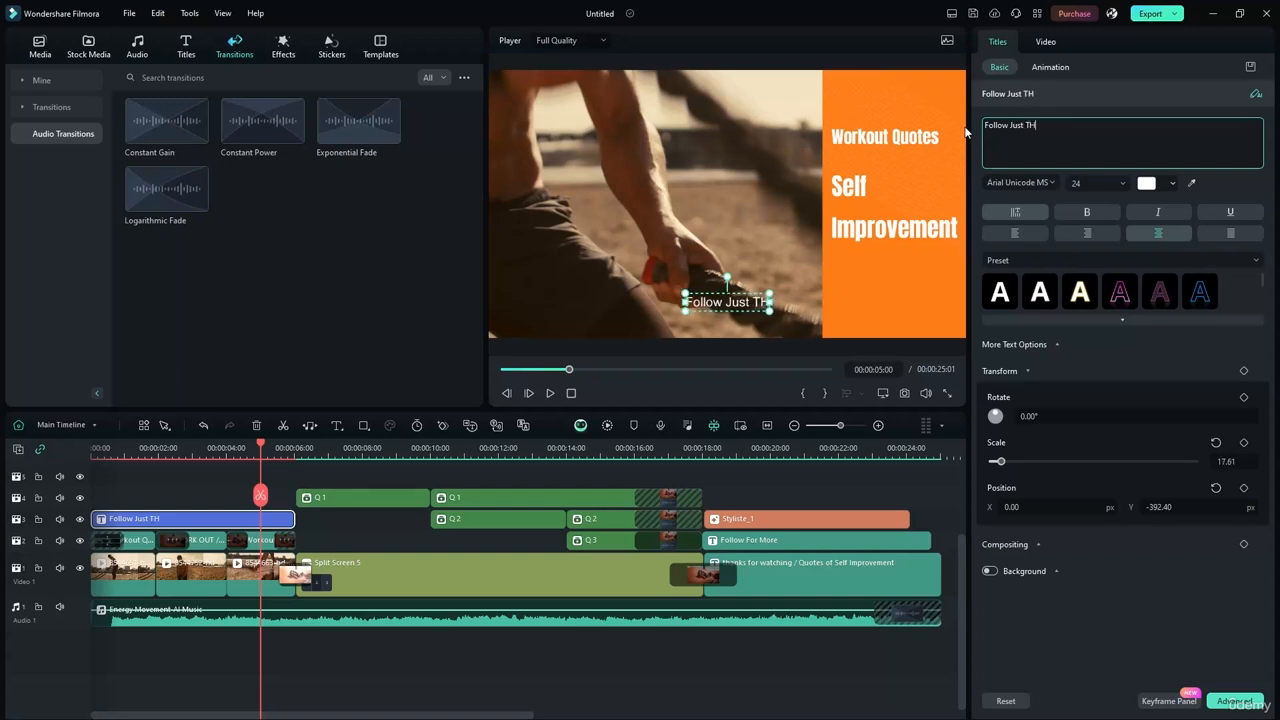
{"action": "type", "text": "ese #"}
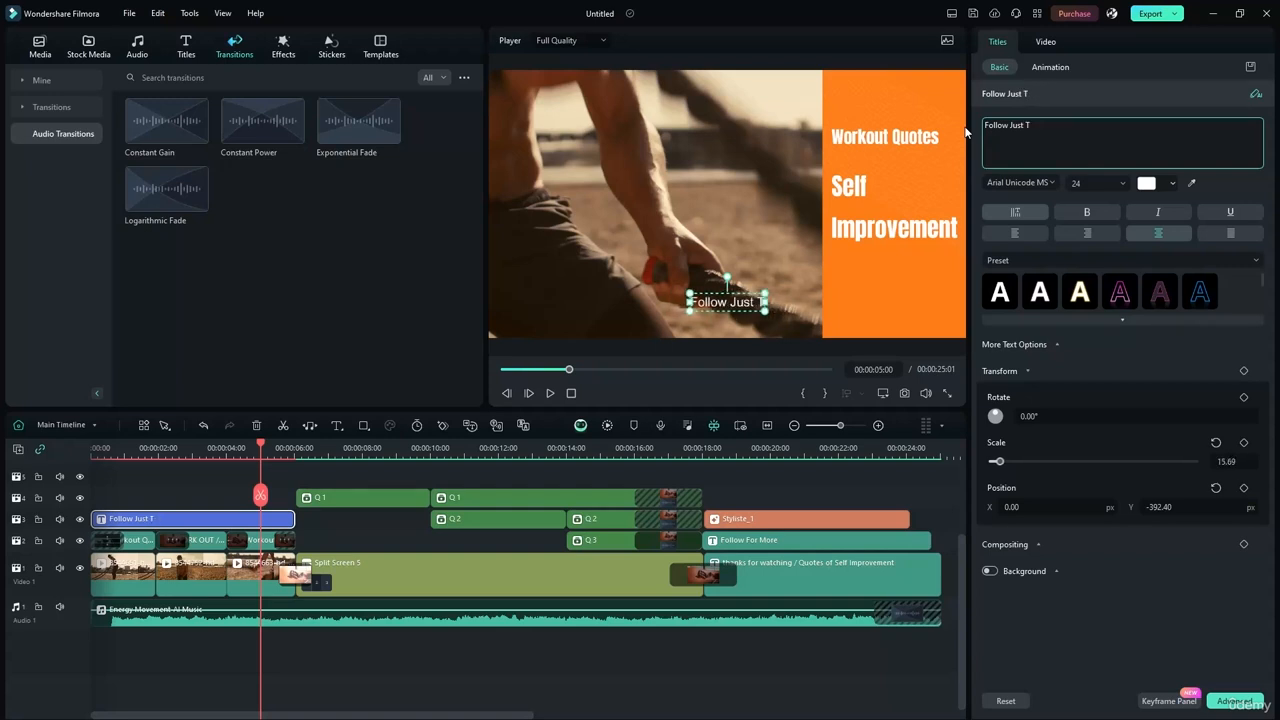
{"action": "key", "text": "BackSpace"}
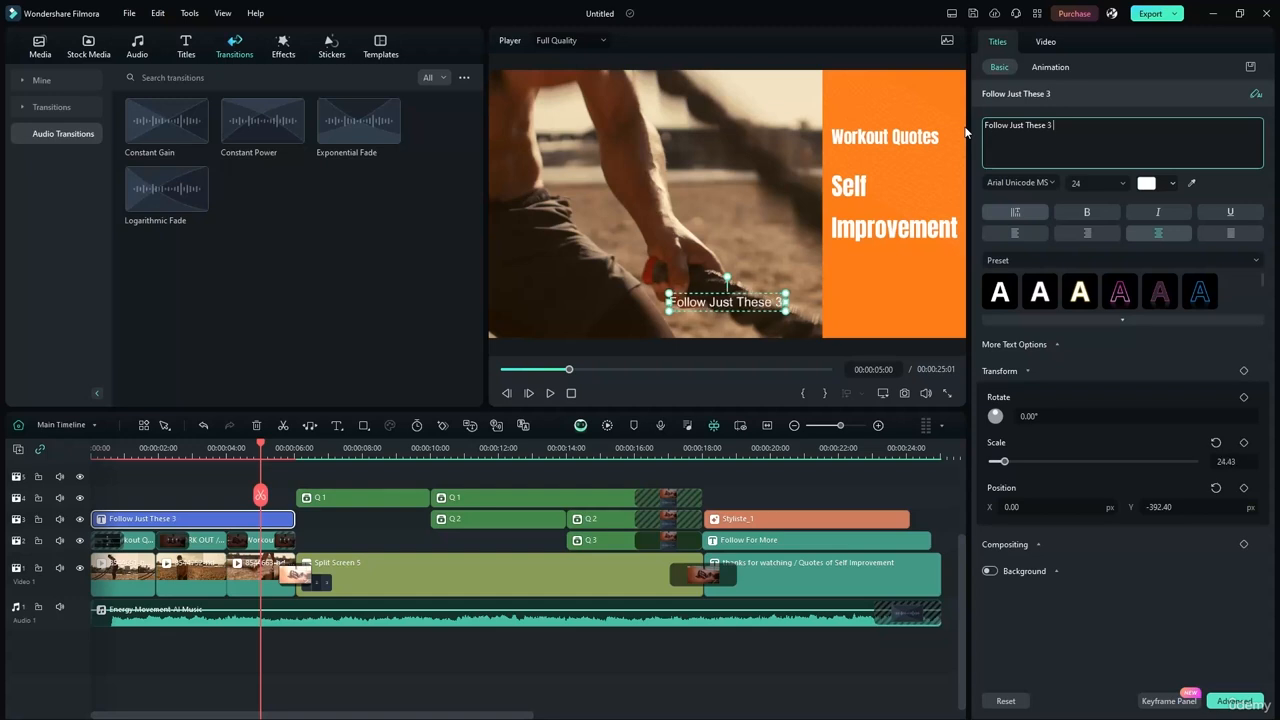
{"action": "type", "text": "3 Adviv"}
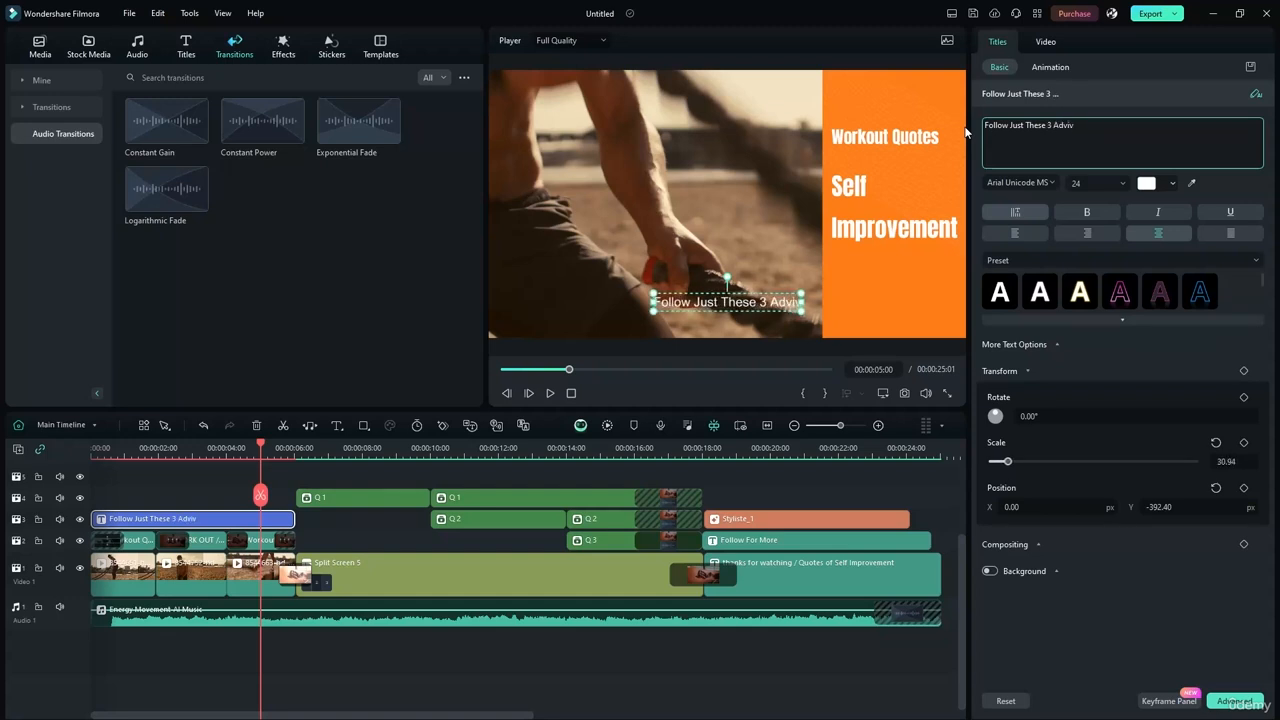
{"action": "key", "text": "BackSpace"}
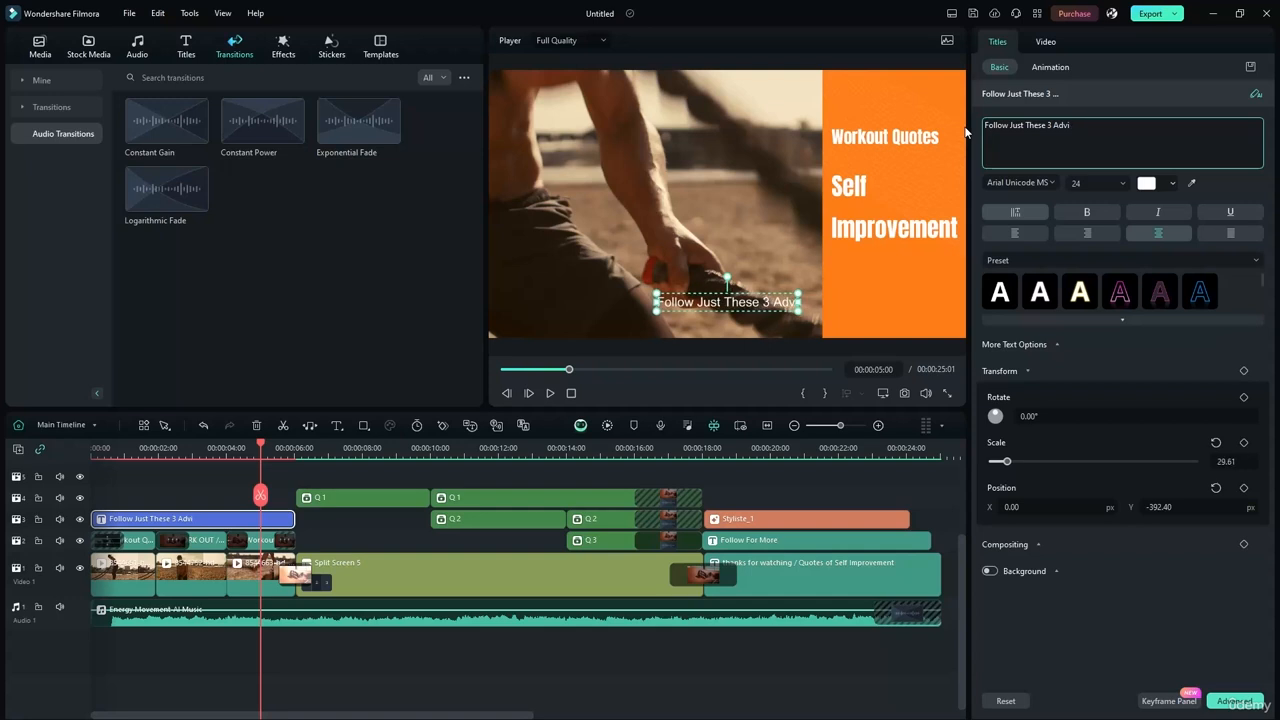
{"action": "type", "text": "ce to"}
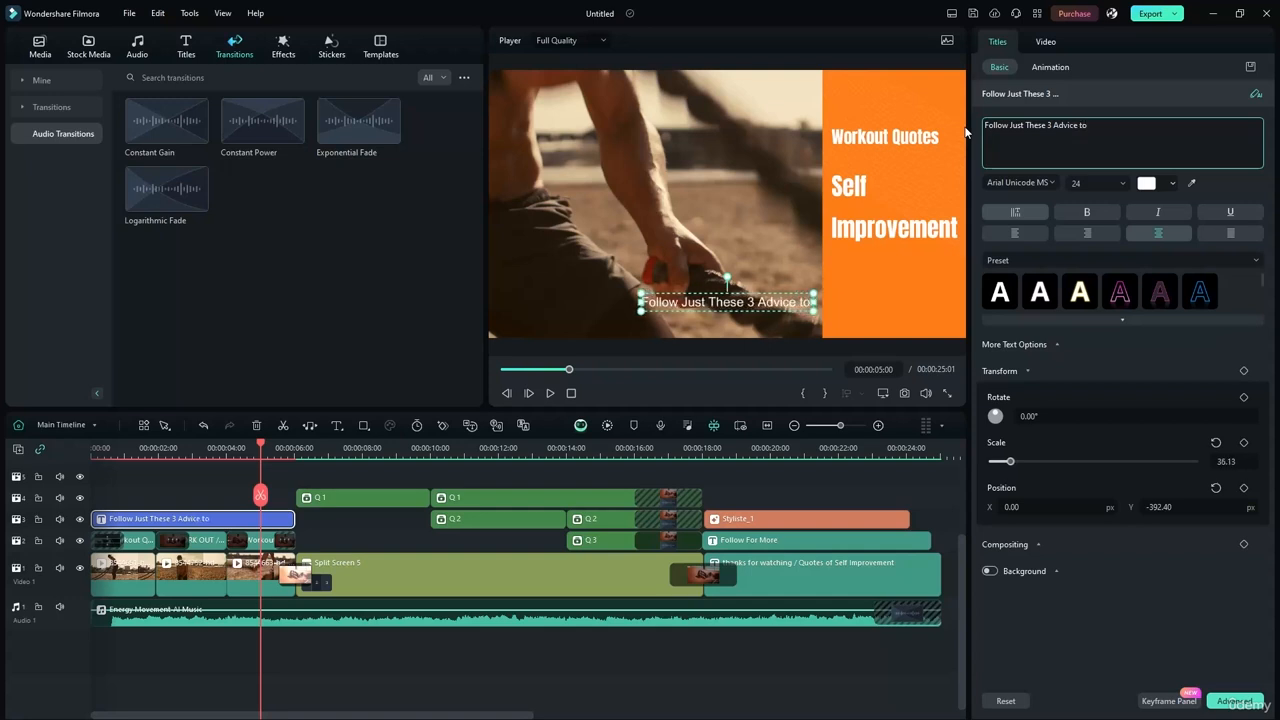
{"action": "key", "text": "BackSpace"}
{"action": "key", "text": "BackSpace"}
{"action": "key", "text": "BackSpace"}
{"action": "type", "text": "For worki"}
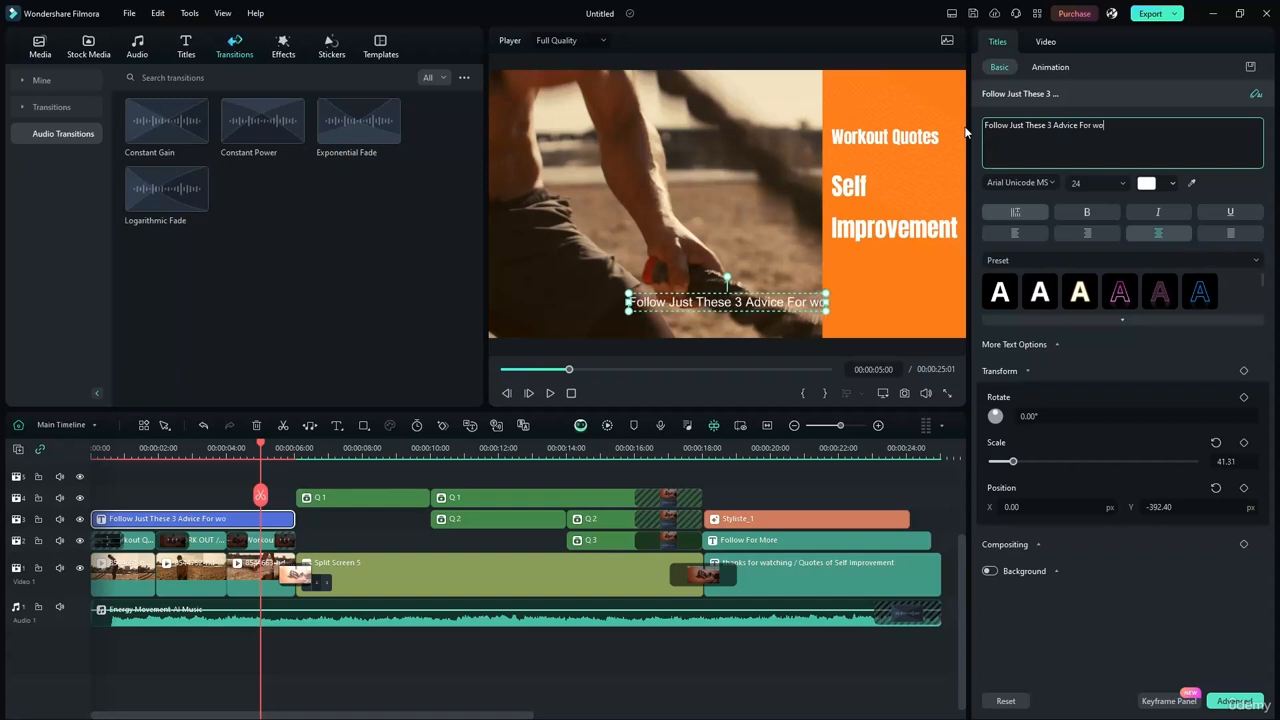
{"action": "key", "text": "BackSpace"}
{"action": "key", "text": "BackSpace"}
{"action": "key", "text": "BackSpace"}
{"action": "key", "text": "BackSpace"}
{"action": "key", "text": "BackSpace"}
{"action": "key", "text": "BackSpace"}
{"action": "key", "text": "BackSpace"}
{"action": "key", "text": "BackSpace"}
{"action": "key", "text": "BackSpace"}
{"action": "key", "text": "BackSpace"}
{"action": "key", "text": "BackSpace"}
{"action": "key", "text": "BackSpace"}
{"action": "key", "text": "BackSpace"}
{"action": "key", "text": "BackSpace"}
{"action": "key", "text": "BackSpace"}
{"action": "key", "text": "BackSpace"}
{"action": "key", "text": "BackSpace"}
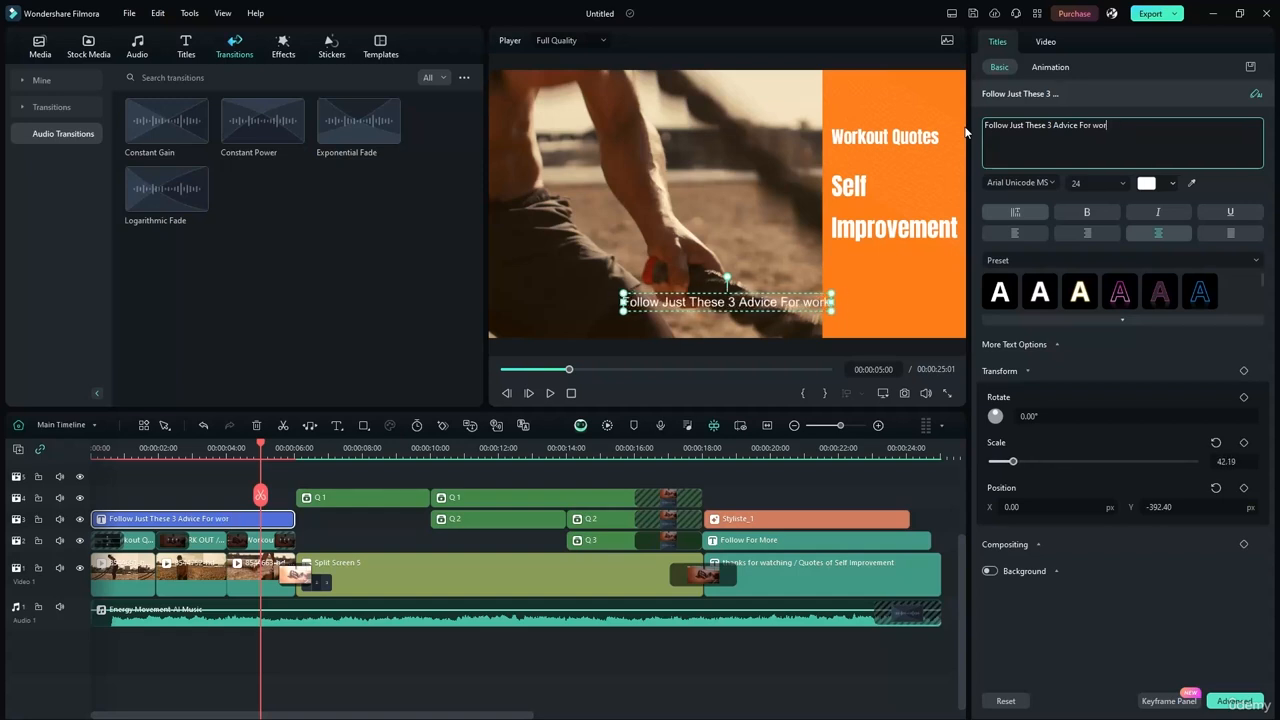
{"action": "key", "text": "BackSpace"}
{"action": "key", "text": "BackSpace"}
{"action": "key", "text": "BackSpace"}
{"action": "key", "text": "BackSpace"}
{"action": "key", "text": "BackSpace"}
{"action": "key", "text": "BackSpace"}
{"action": "key", "text": "BackSpace"}
{"action": "key", "text": "BackSpace"}
{"action": "key", "text": "BackSpace"}
{"action": "key", "text": "BackSpace"}
{"action": "key", "text": "BackSpace"}
{"action": "key", "text": "BackSpace"}
{"action": "key", "text": "BackSpace"}
{"action": "key", "text": "BackSpace"}
{"action": "key", "text": "BackSpace"}
{"action": "key", "text": "BackSpace"}
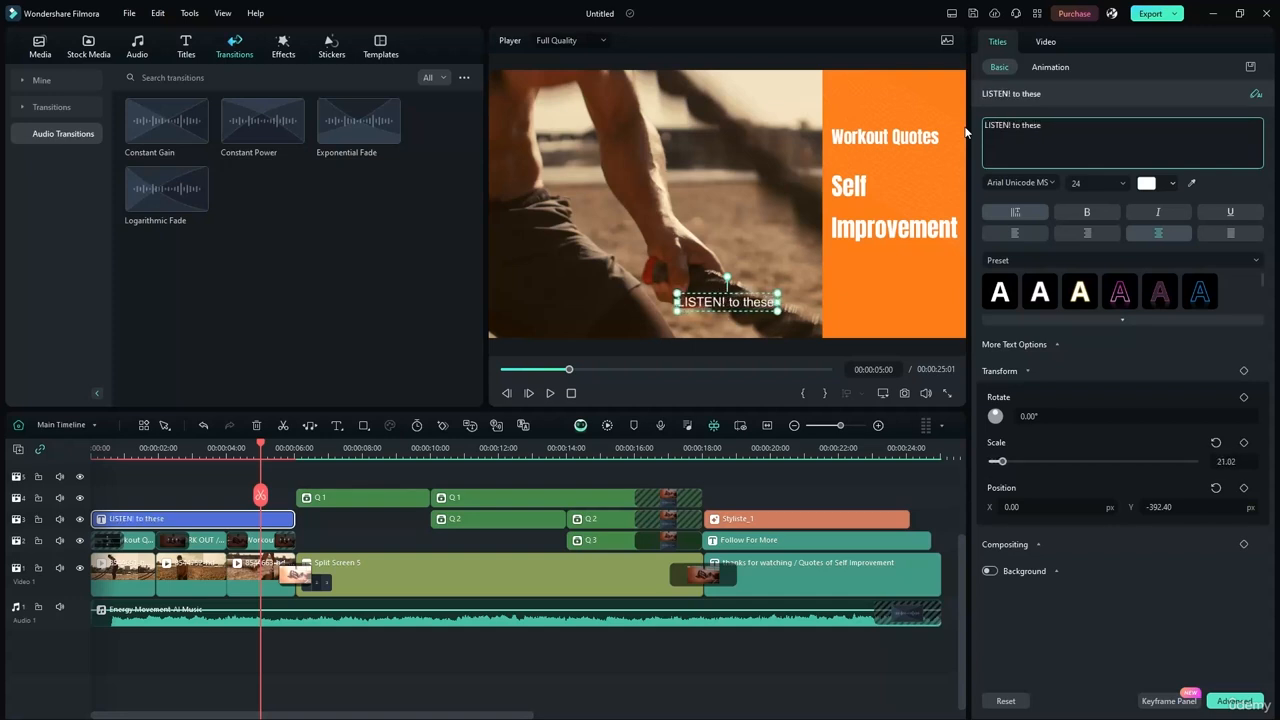
Set the opening title's text to "LISTEN! to these 3 Stements if you want to work out and Improve!".
{"action": "type", "text": "3"}
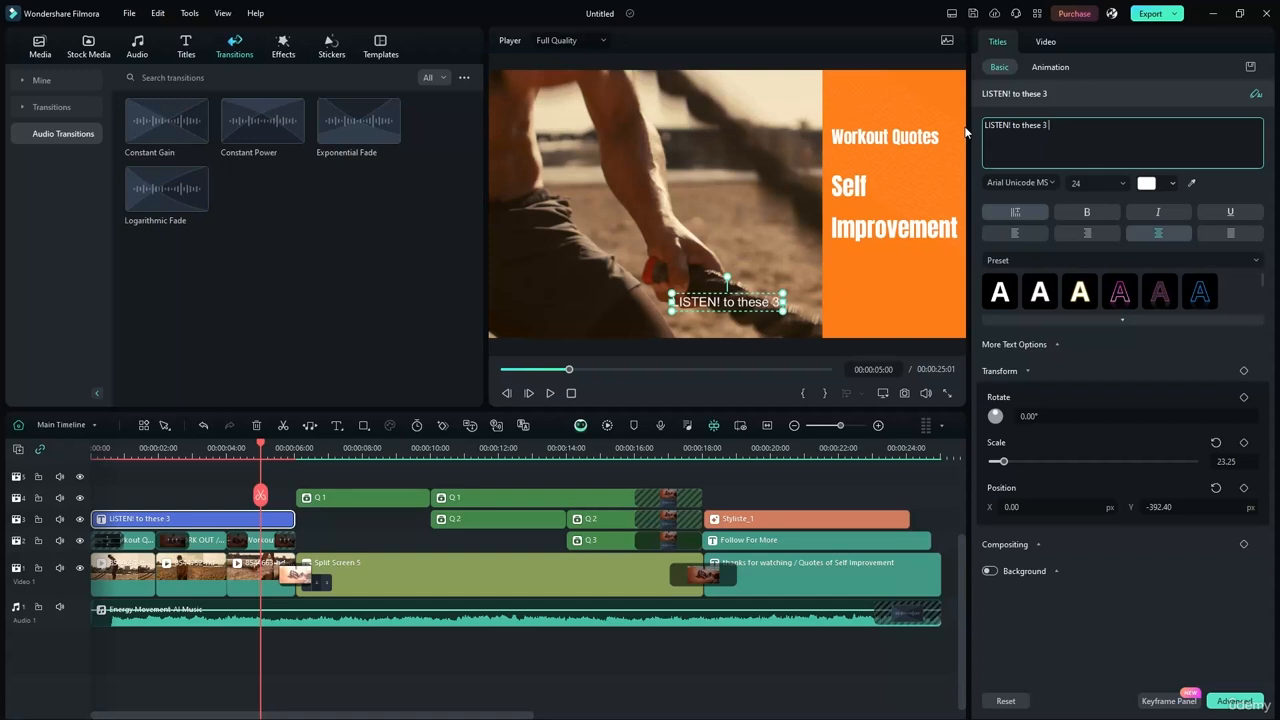
{"action": "type", "text": " S"}
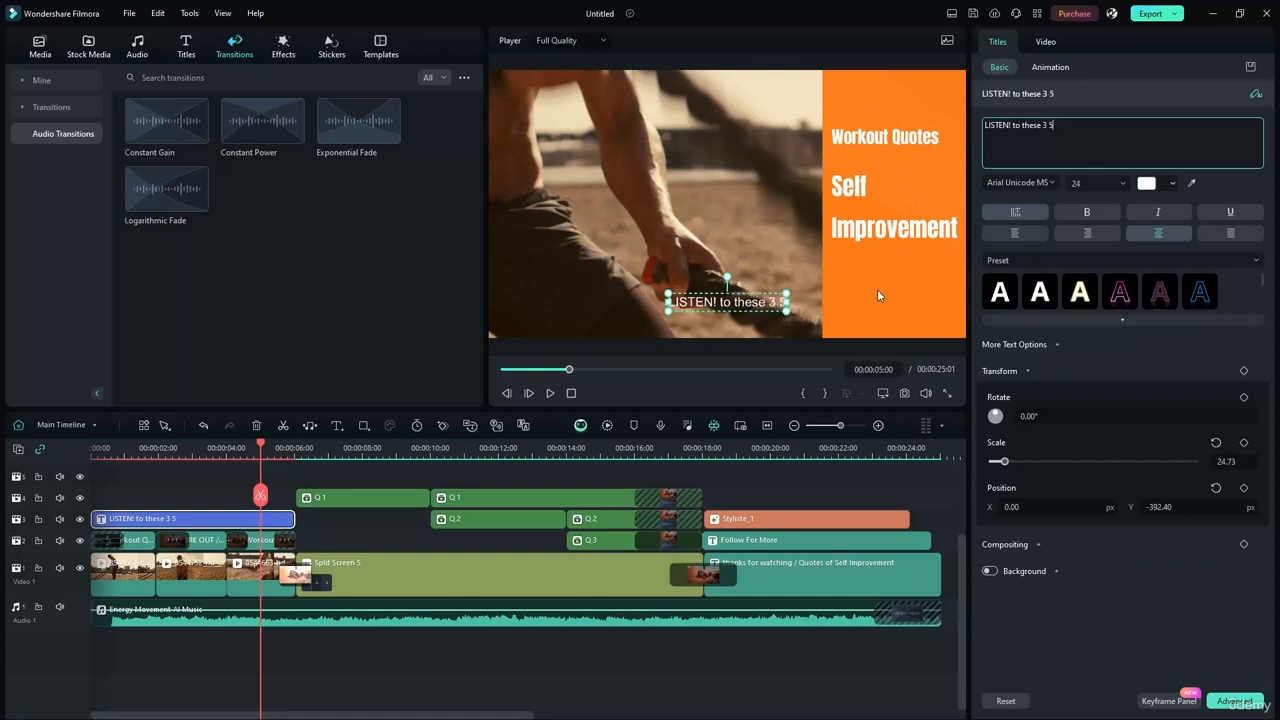
{"action": "type", "text": "te"}
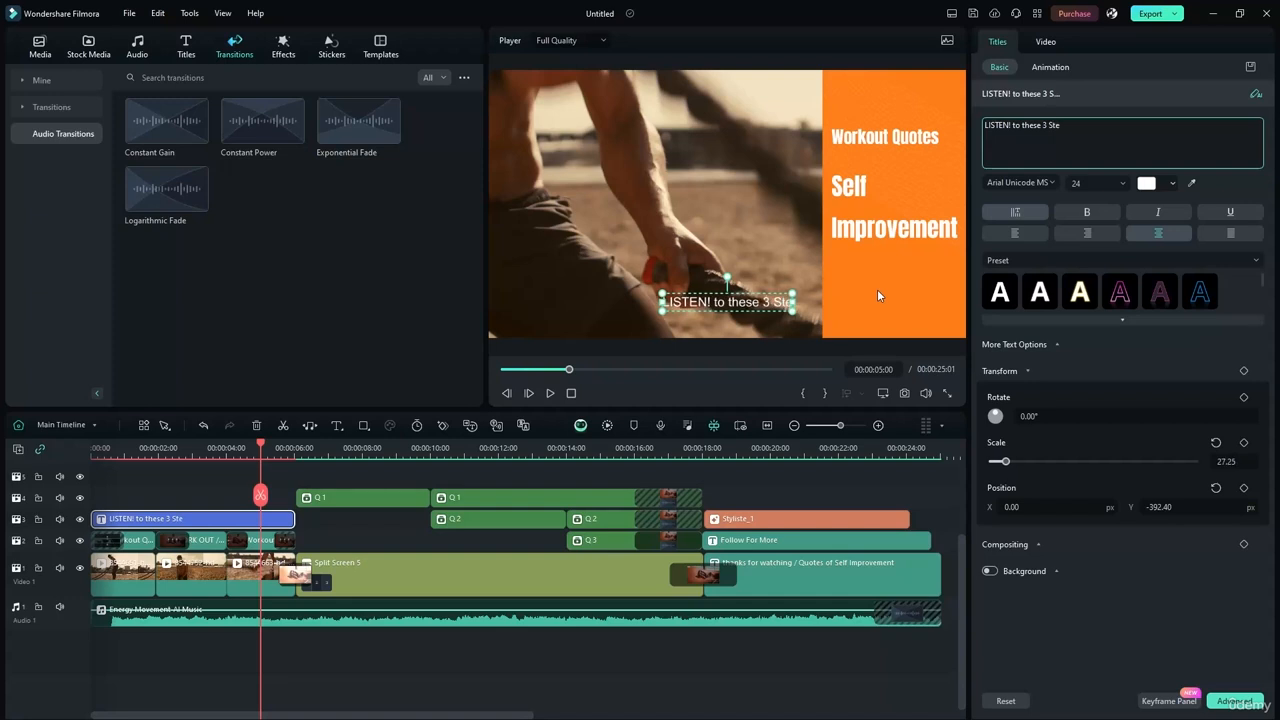
{"action": "type", "text": "ments if"}
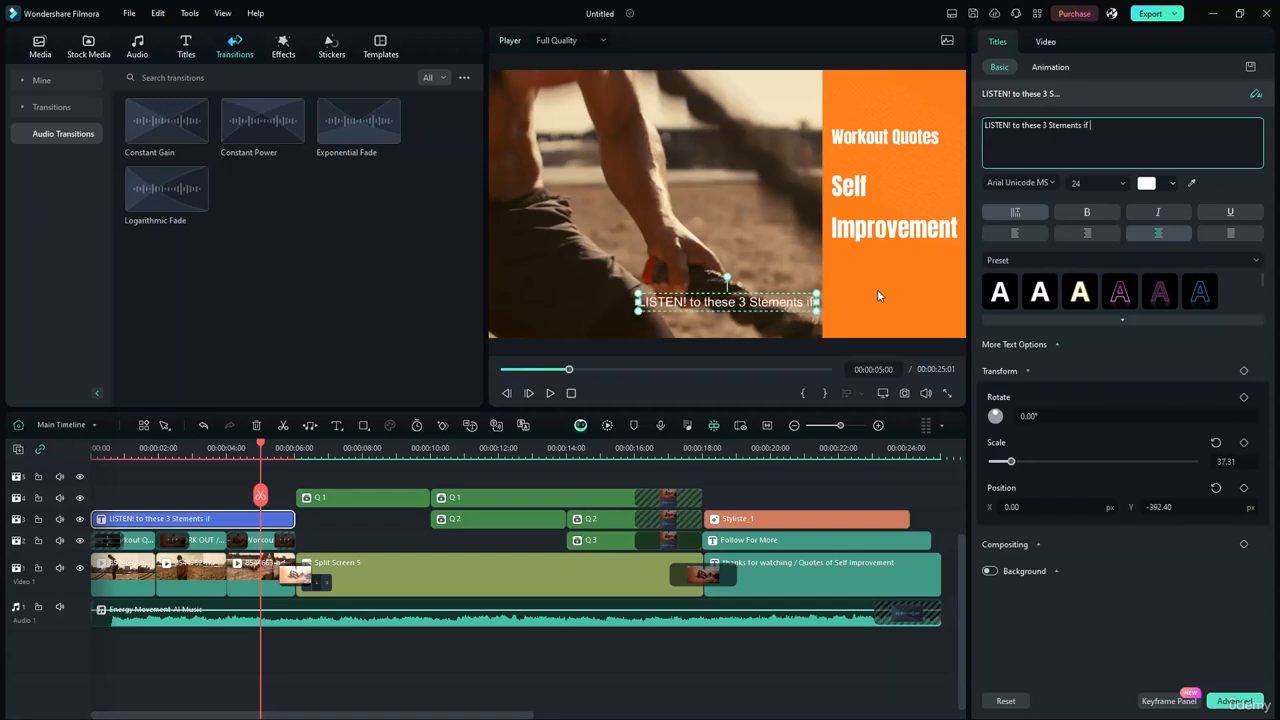
{"action": "type", "text": " you want to"}
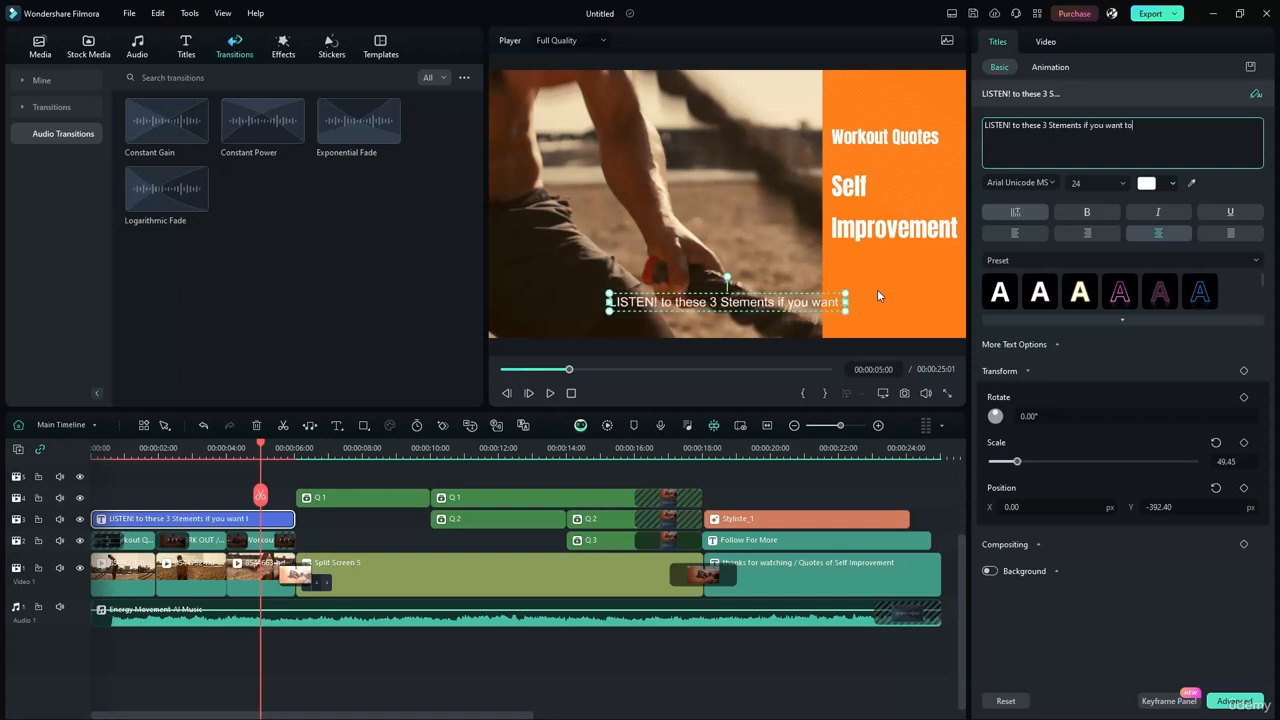
{"action": "type", "text": " work out "}
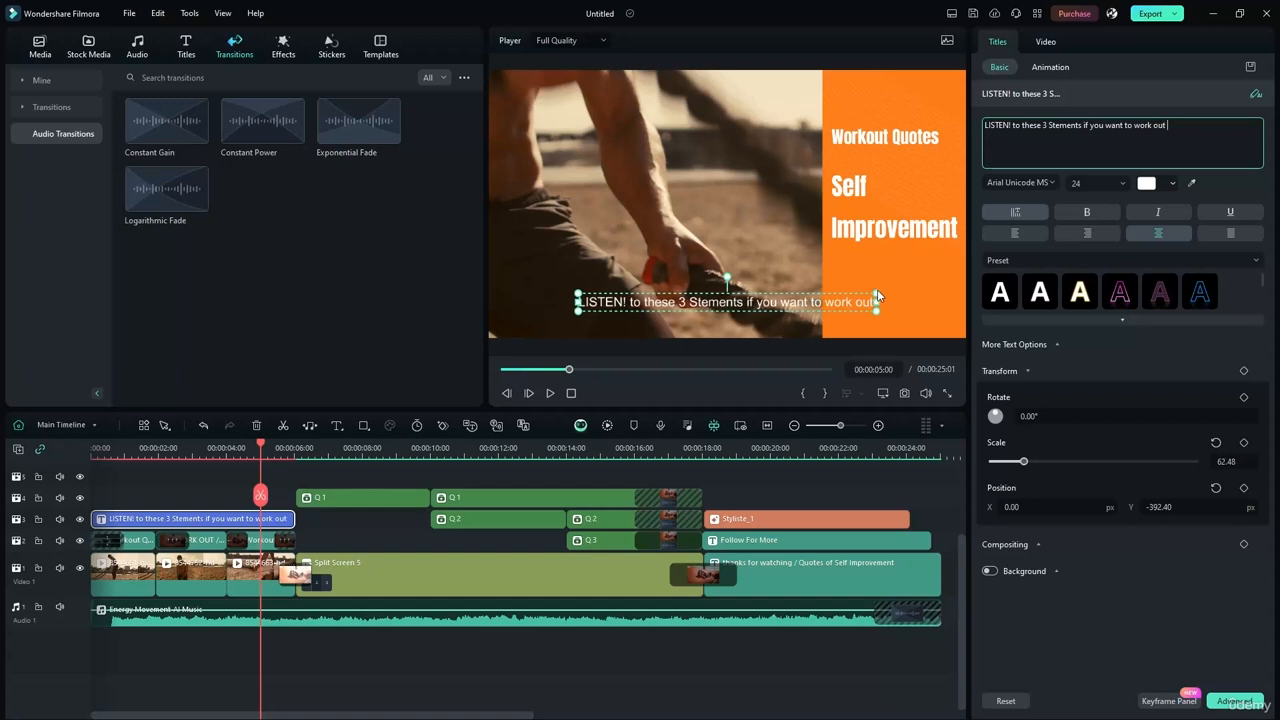
{"action": "type", "text": "and Improve"}
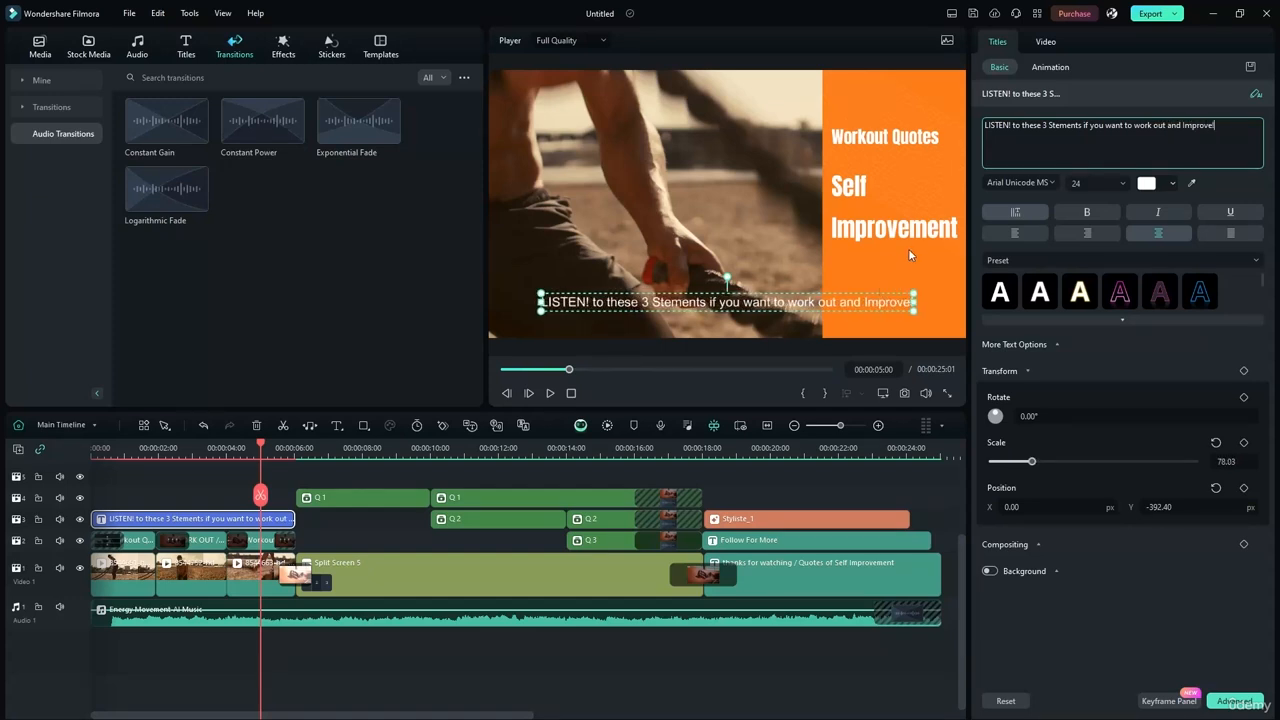
{"action": "type", "text": "!"}
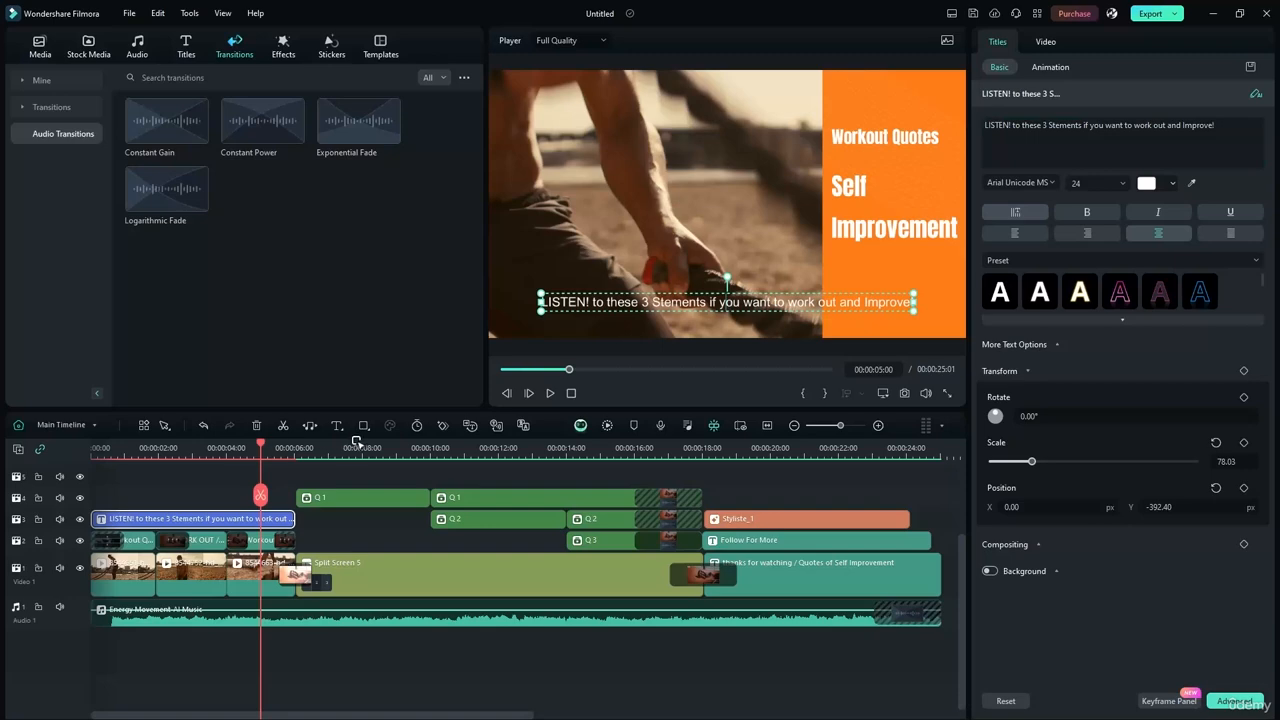
Generate a text-to-speech voice clip from the "LISTEN!" title, and delete the title from the timeline.
{"action": "left_click", "coordinate": [912, 426]}
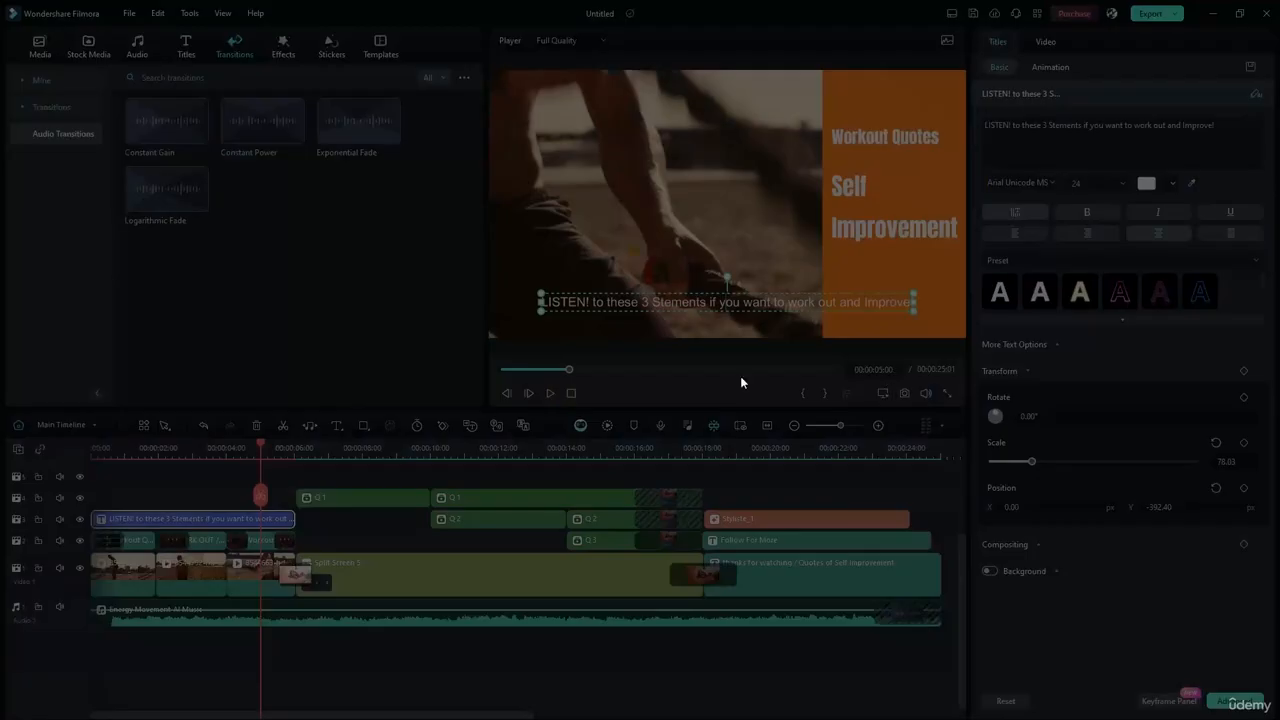
{"action": "left_click", "coordinate": [759, 536]}
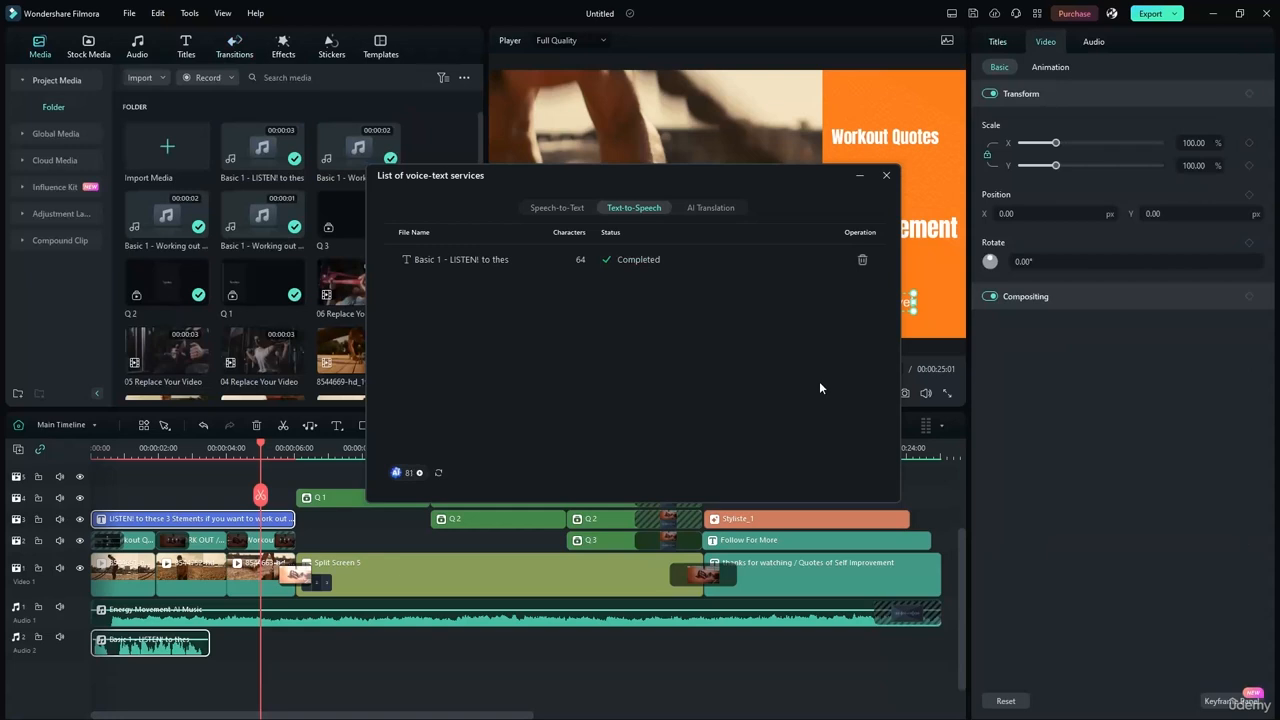
{"action": "left_click", "coordinate": [202, 521]}
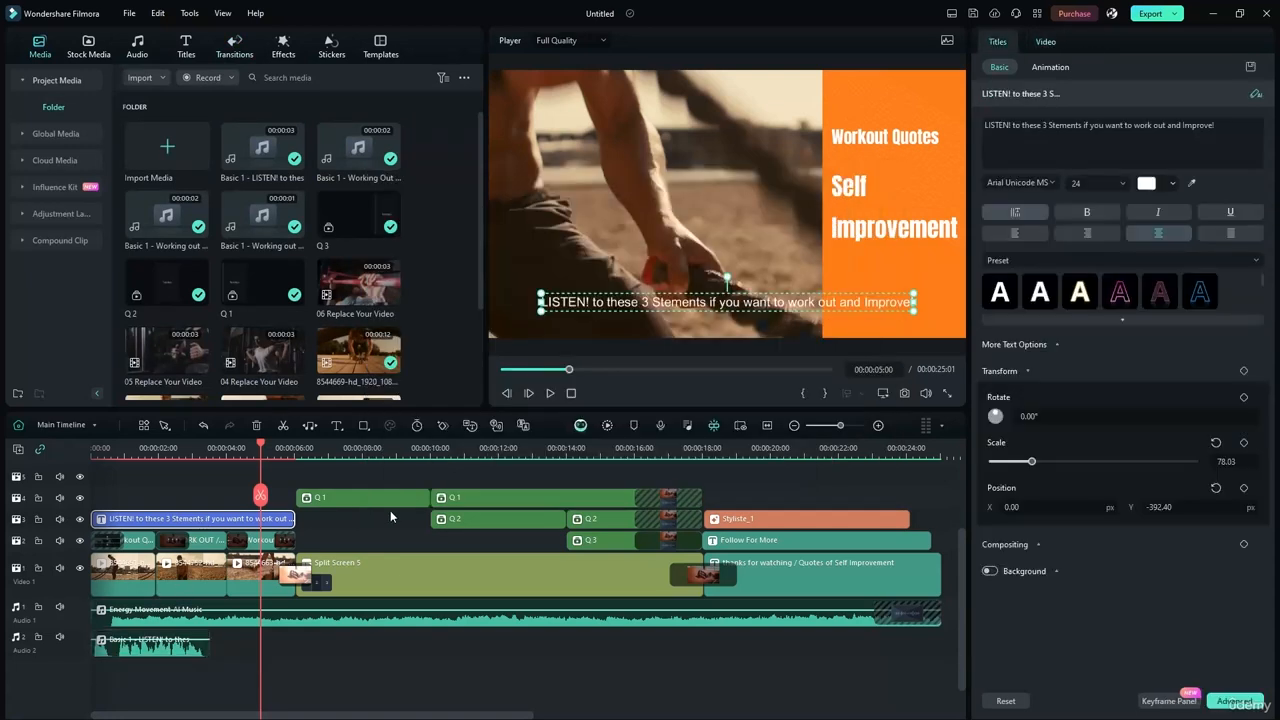
{"action": "key", "text": "Delete"}
Add a Quick Text title above the outro and place it so it starts at about 00:00:19:03 and ends with Styliste_1.
{"action": "left_click", "coordinate": [553, 394]}
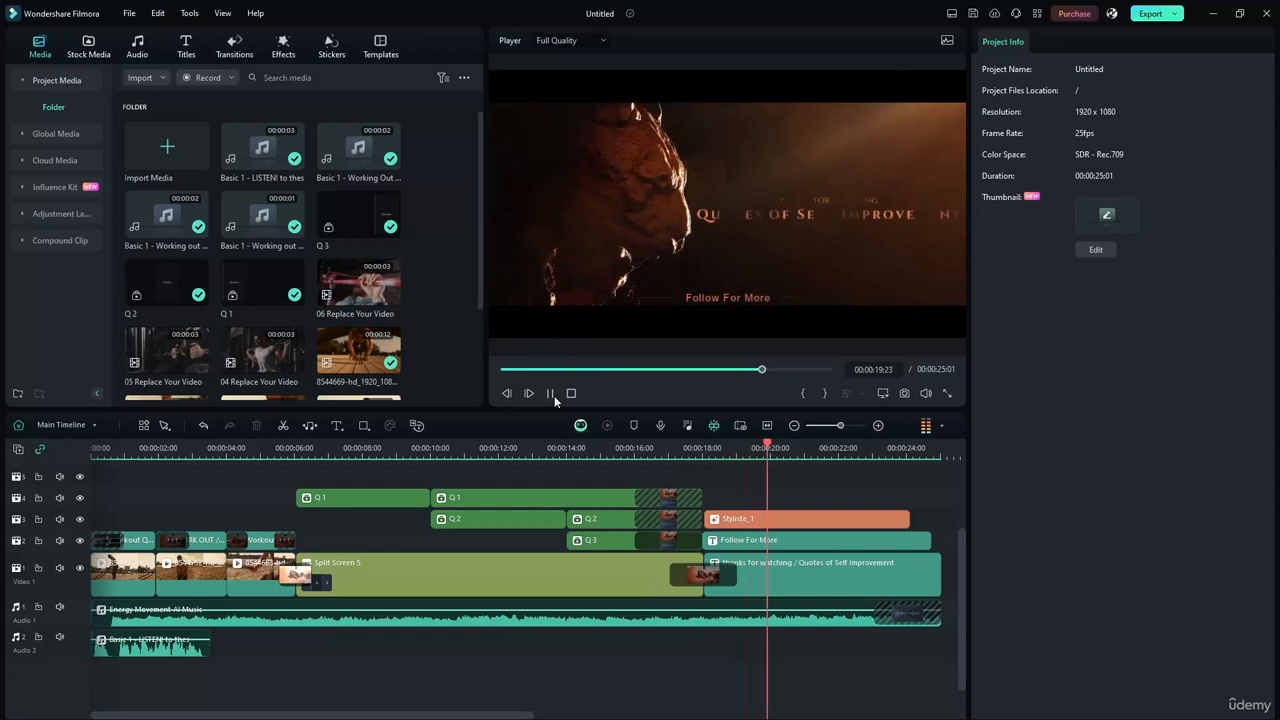
{"action": "left_click", "coordinate": [554, 395]}
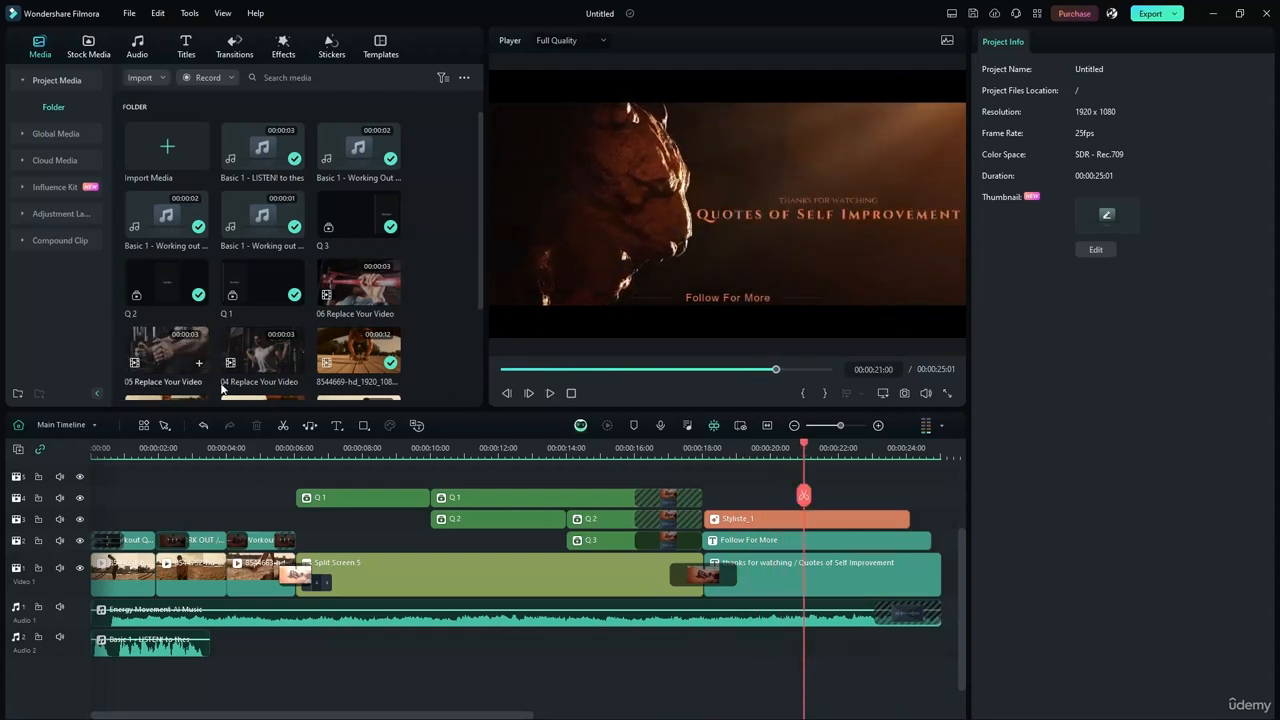
{"action": "left_click", "coordinate": [338, 426]}
{"action": "left_click", "coordinate": [377, 449]}
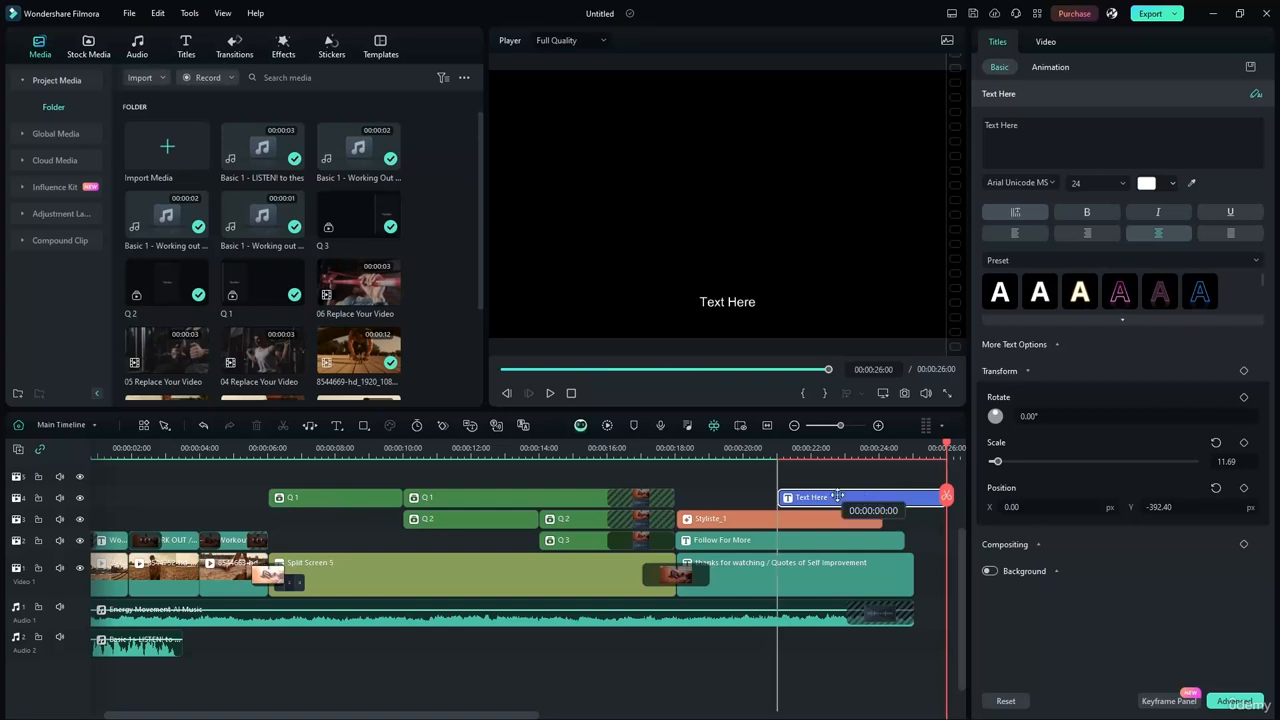
{"action": "left_click_drag", "start_coordinate": [900, 494], "coordinate": [836, 494]}
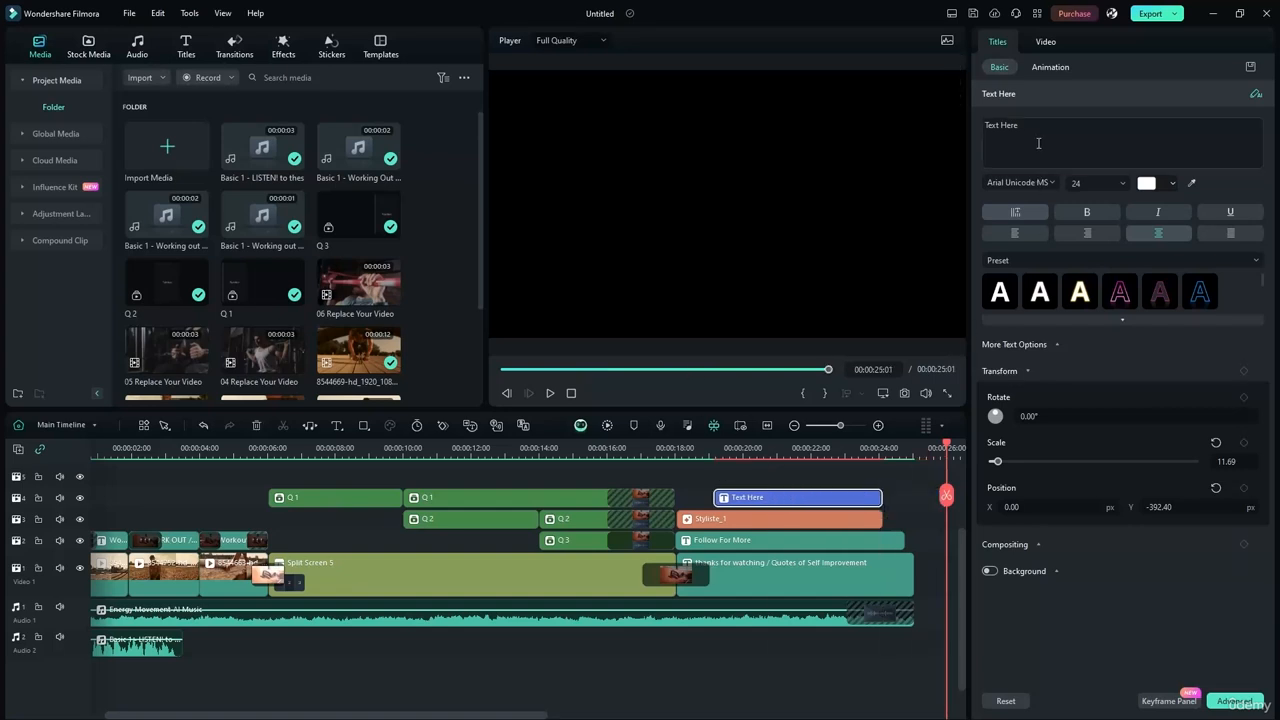
Set the outro title's text to "Thanks for watching. Follow for more. I'll keep you updated.".
{"action": "left_click_drag", "start_coordinate": [1055, 130], "coordinate": [998, 134]}
{"action": "type", "text": "Thanks for wat"}
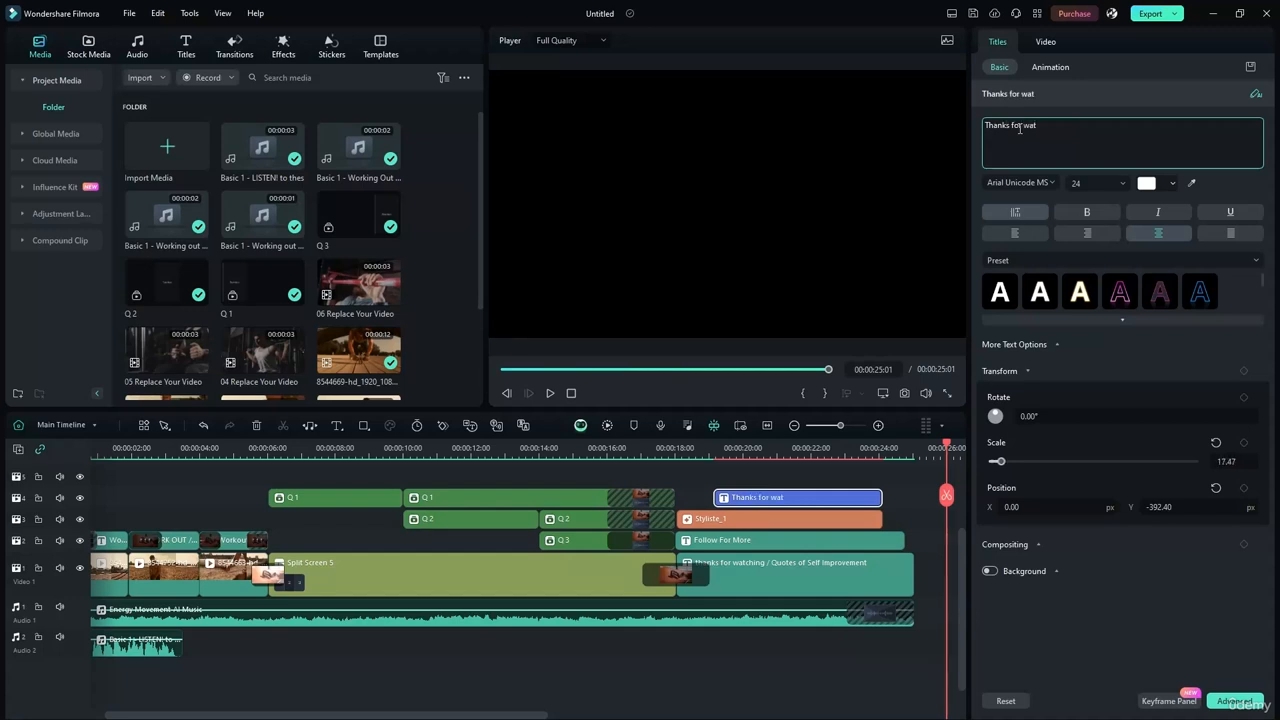
{"action": "type", "text": "ching"}
{"action": "type", "text": ". Follow for more"}
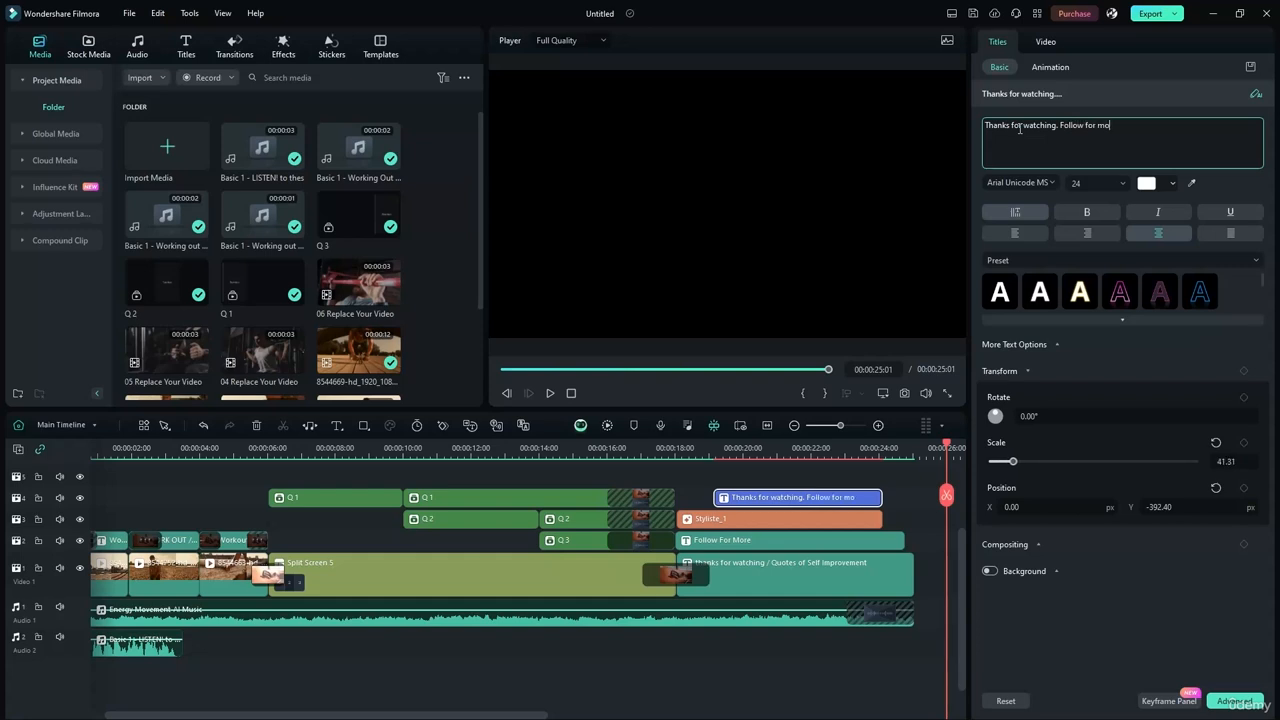
{"action": "type", "text": ". I'll keep you updated."}
Convert the "Thanks for watching" title to speech in English (US) with the Alex narration voice, and delete the title, keeping the audio.
{"action": "left_click", "coordinate": [788, 497]}
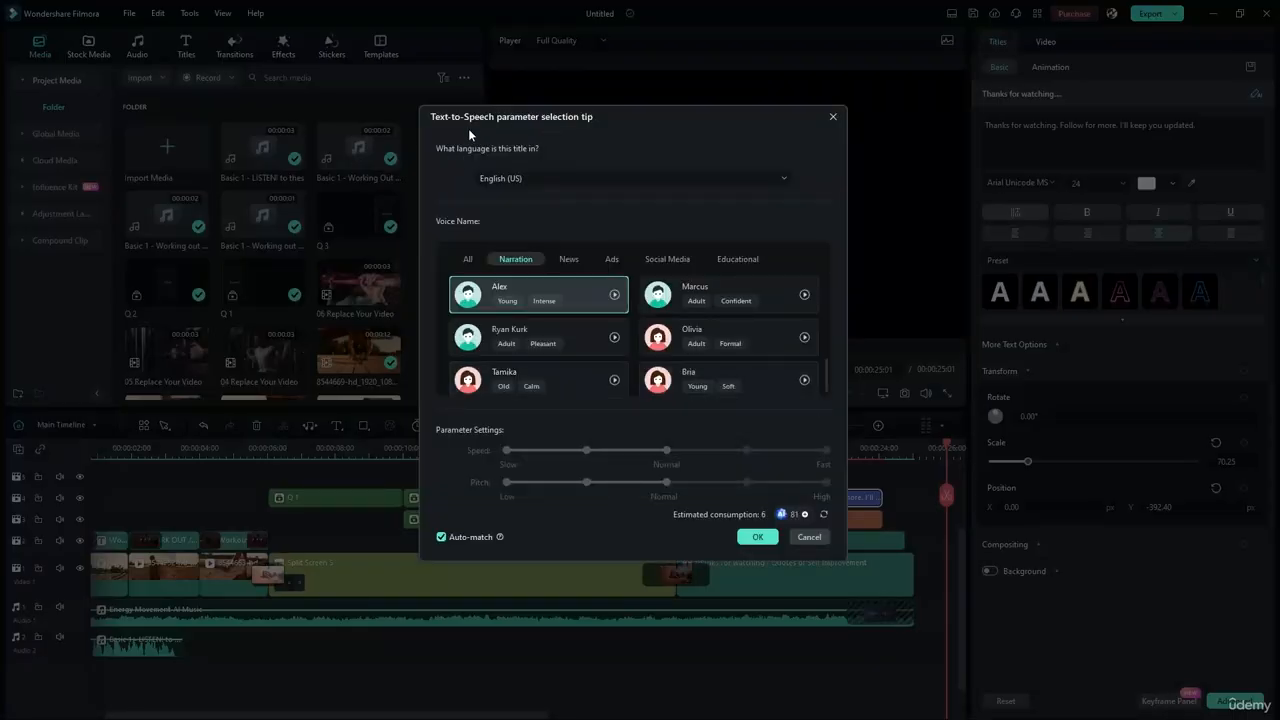
{"action": "left_click", "coordinate": [757, 537]}
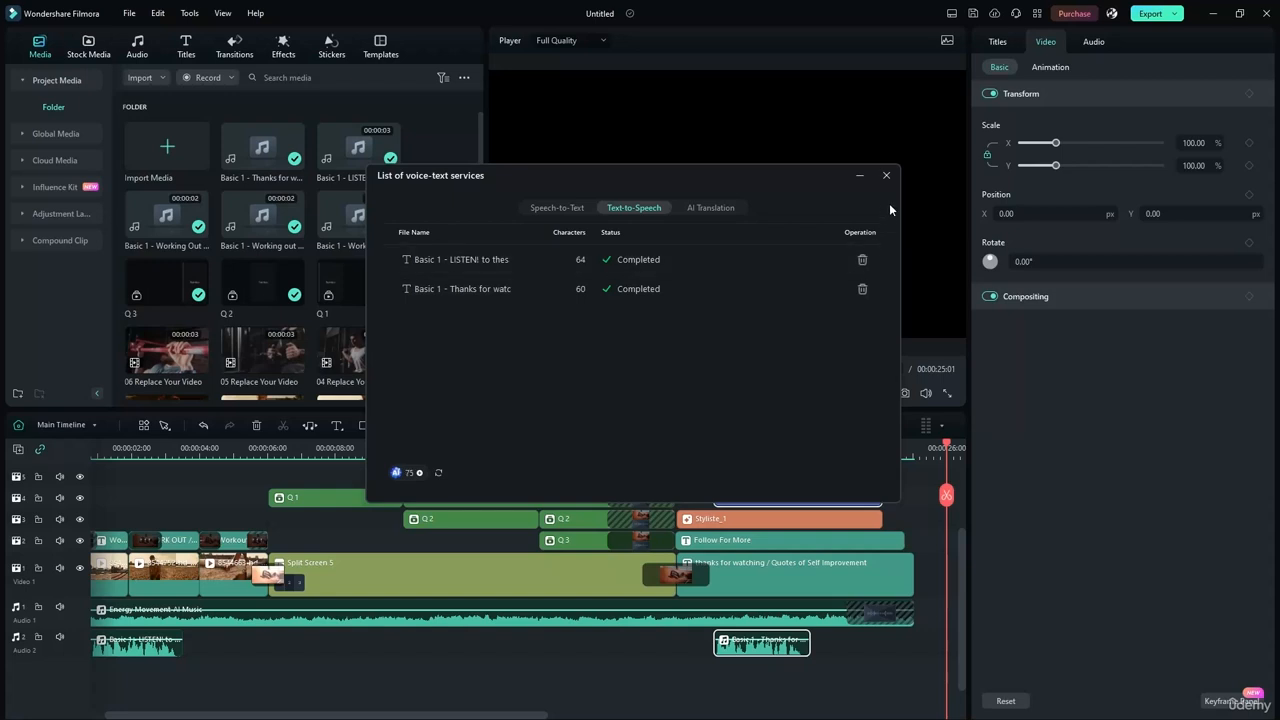
{"action": "left_click", "coordinate": [886, 175]}
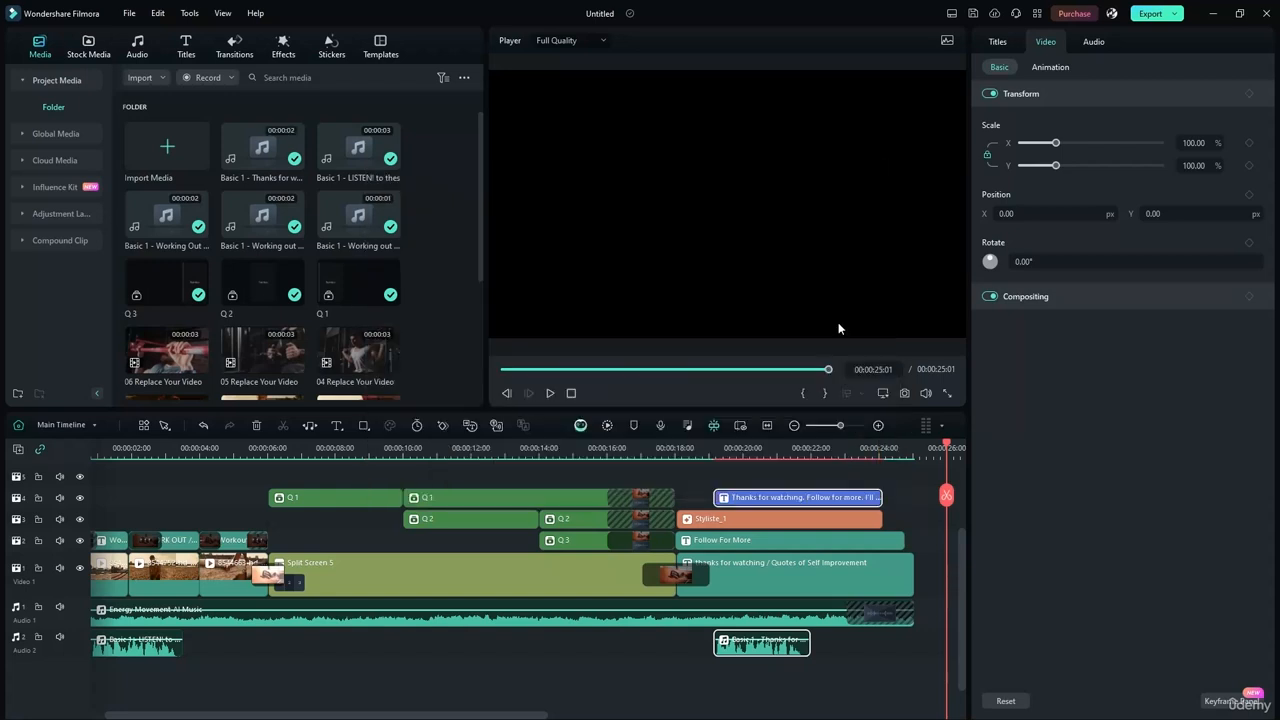
{"action": "left_click", "coordinate": [772, 648], "text": "ctrl"}
Move the "Thanks for watching" voice clip earlier so it starts with the outro at 00:00:18:01.
{"action": "left_click", "coordinate": [713, 472]}
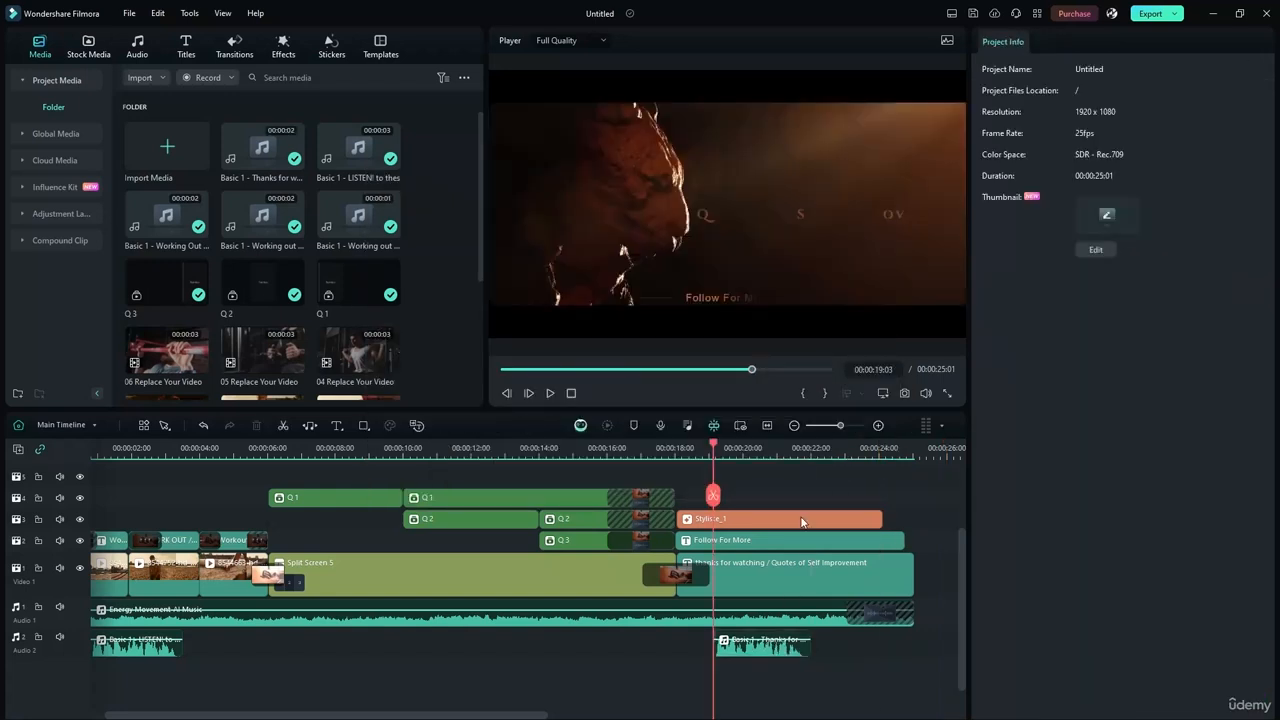
{"action": "left_click", "coordinate": [740, 648]}
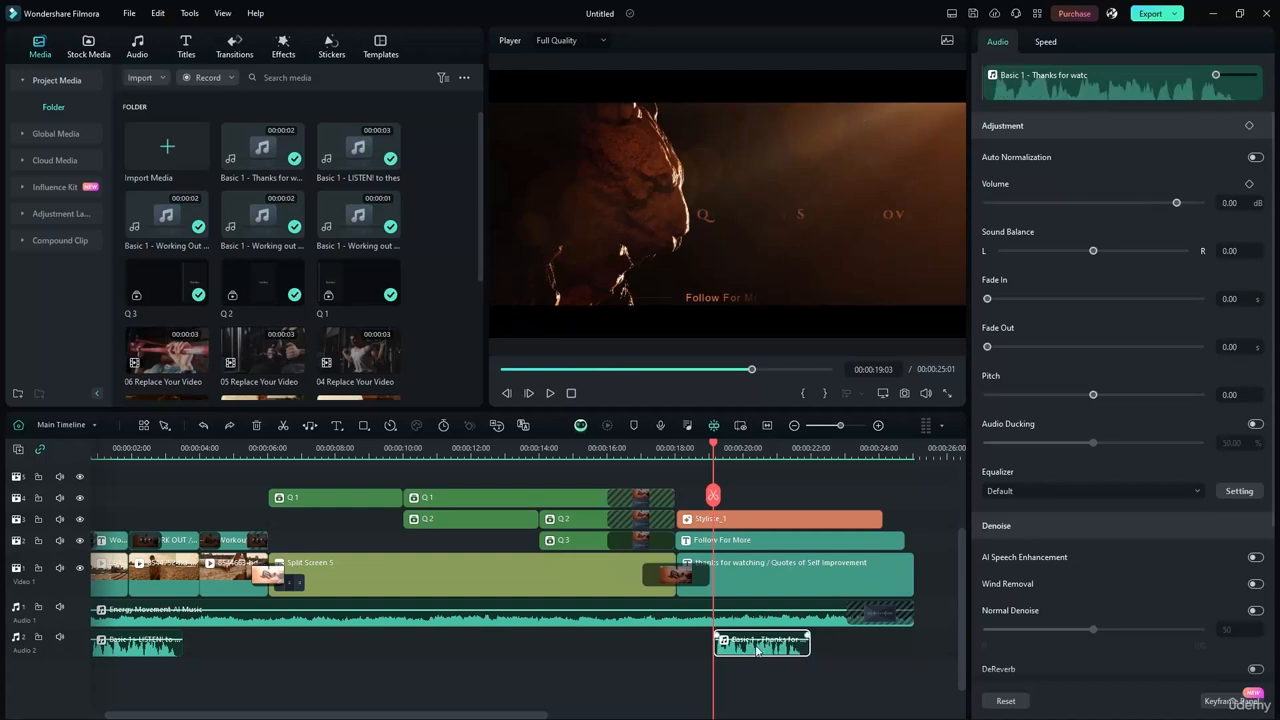
{"action": "mouse_move", "coordinate": [759, 650]}
{"action": "left_mouse_down"}
{"action": "mouse_move", "coordinate": [795, 650]}
{"action": "mouse_move", "coordinate": [761, 648]}
{"action": "left_mouse_up"}
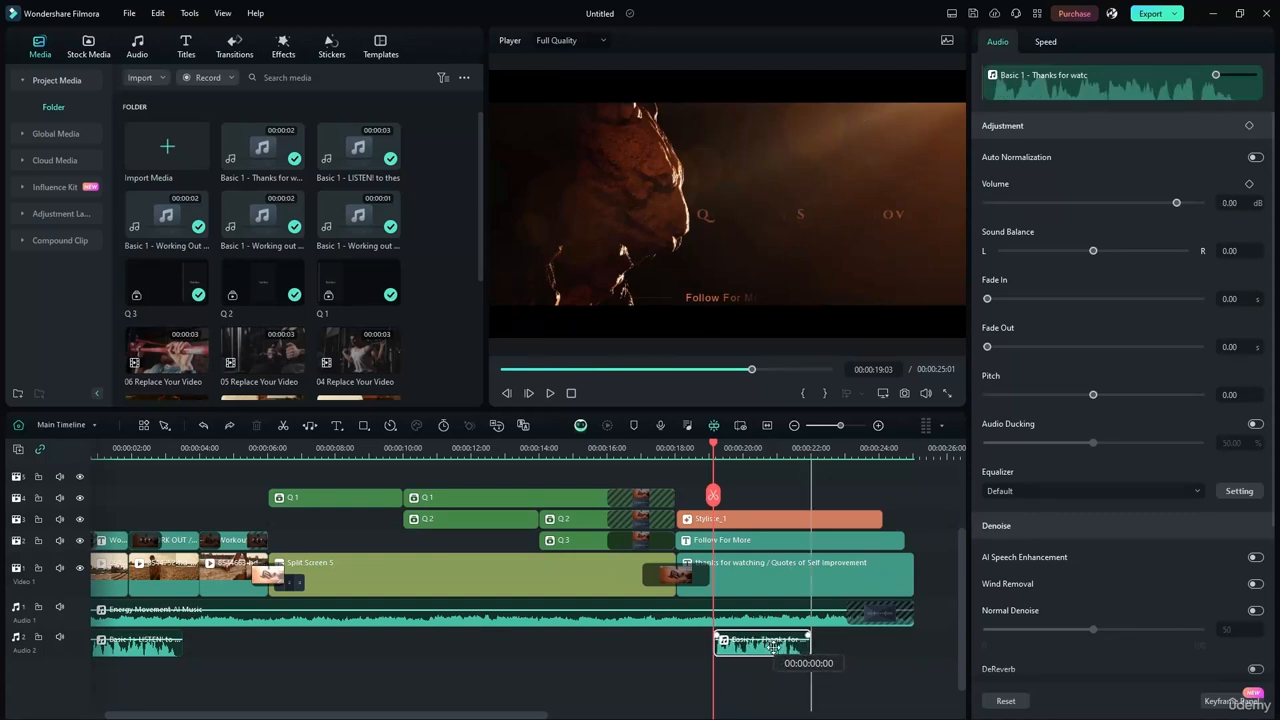
{"action": "left_click_drag", "start_coordinate": [713, 448], "coordinate": [678, 451]}
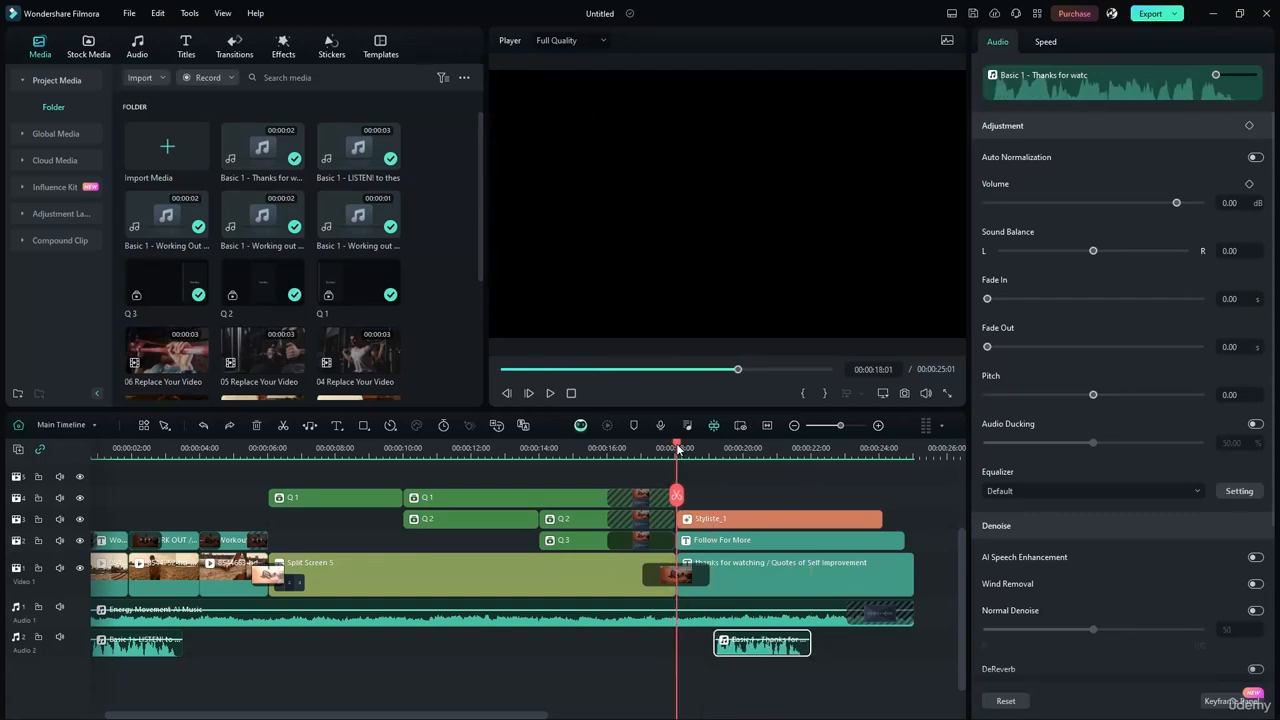
{"action": "left_click", "coordinate": [747, 519]}
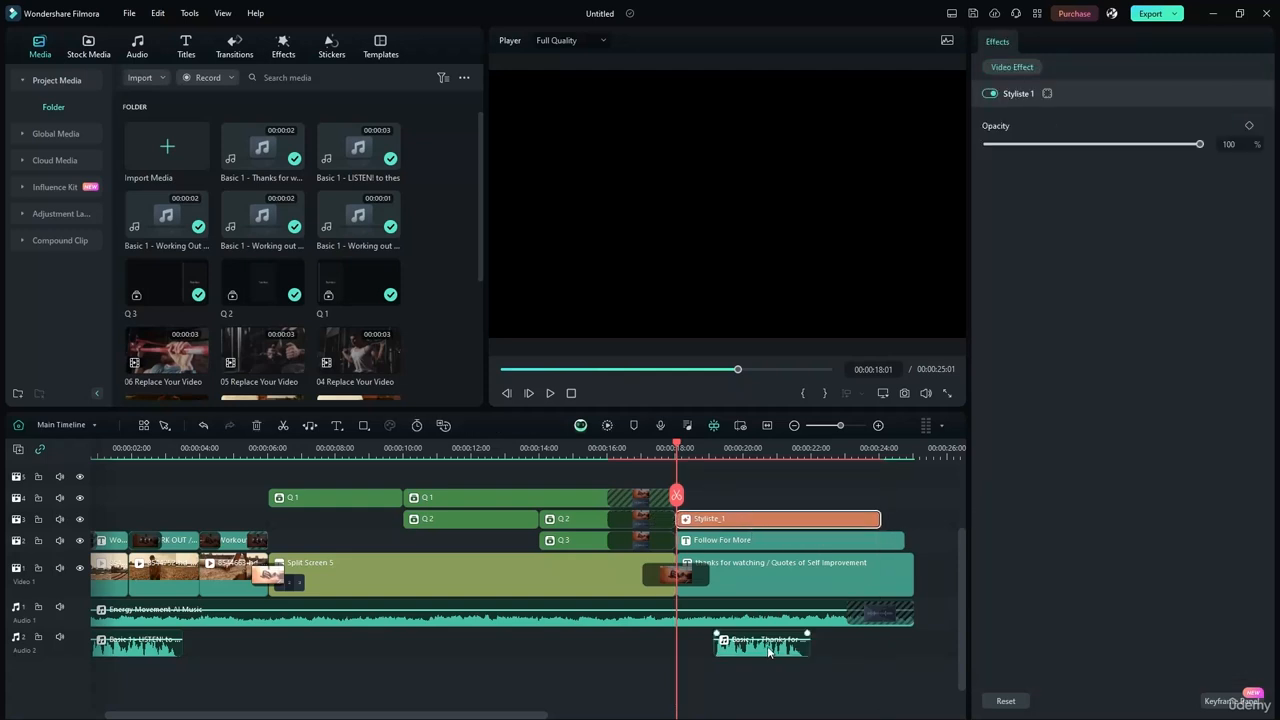
{"action": "left_click_drag", "start_coordinate": [768, 651], "coordinate": [730, 651]}
Render the timeline preview, play the outro from about 00:00:16:11 to the end, and return the playhead to the start.
{"action": "left_click_drag", "start_coordinate": [677, 449], "coordinate": [622, 445]}
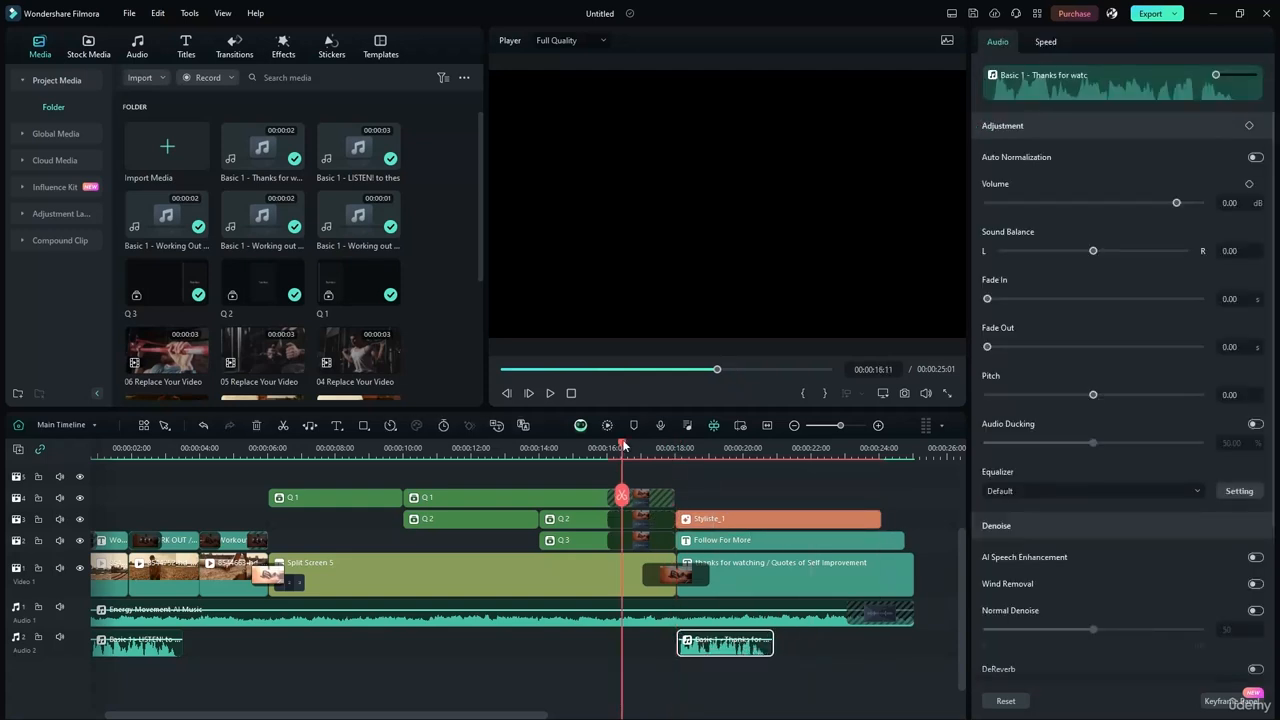
{"action": "left_click", "coordinate": [607, 427]}
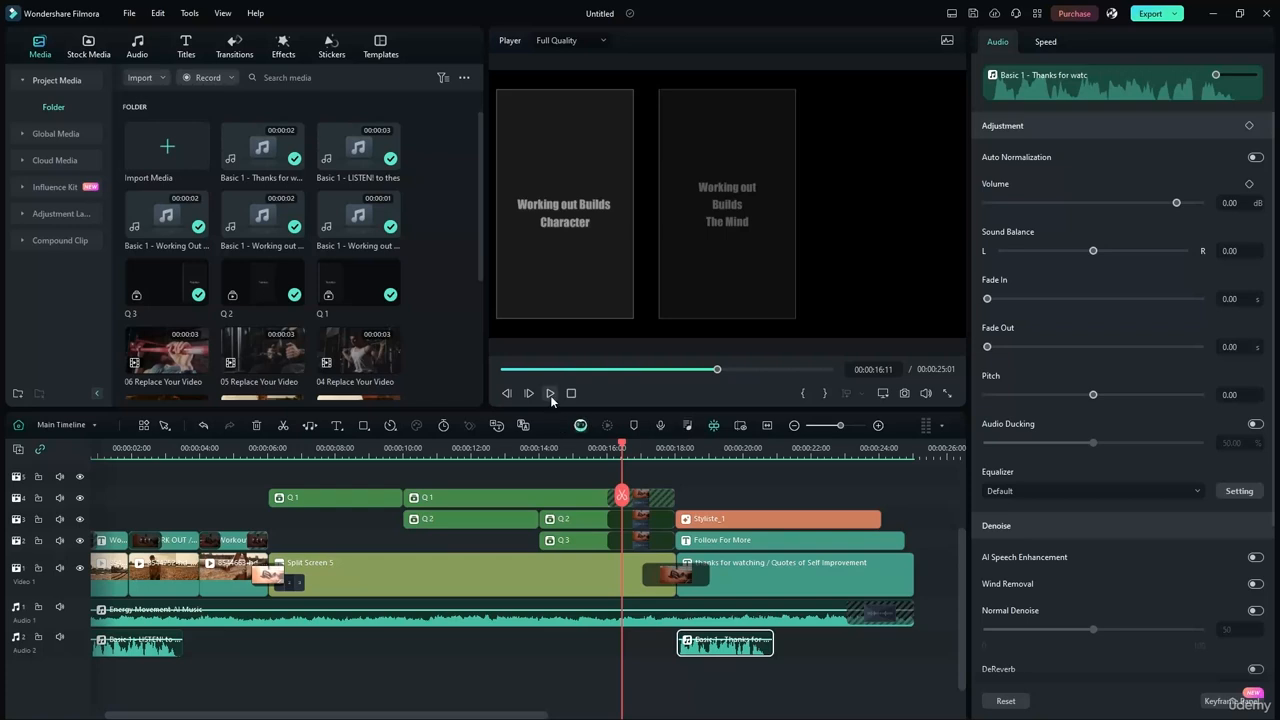
{"action": "left_click", "coordinate": [550, 394]}
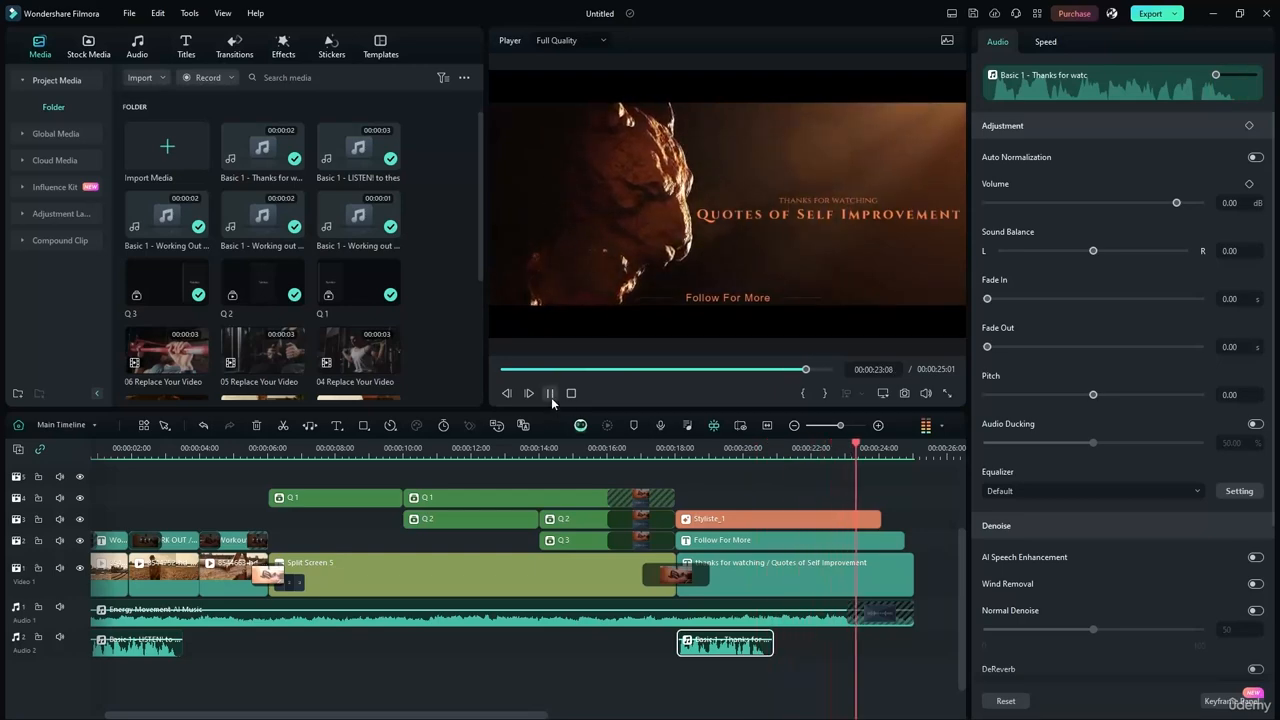
{"action": "left_click", "coordinate": [551, 397]}
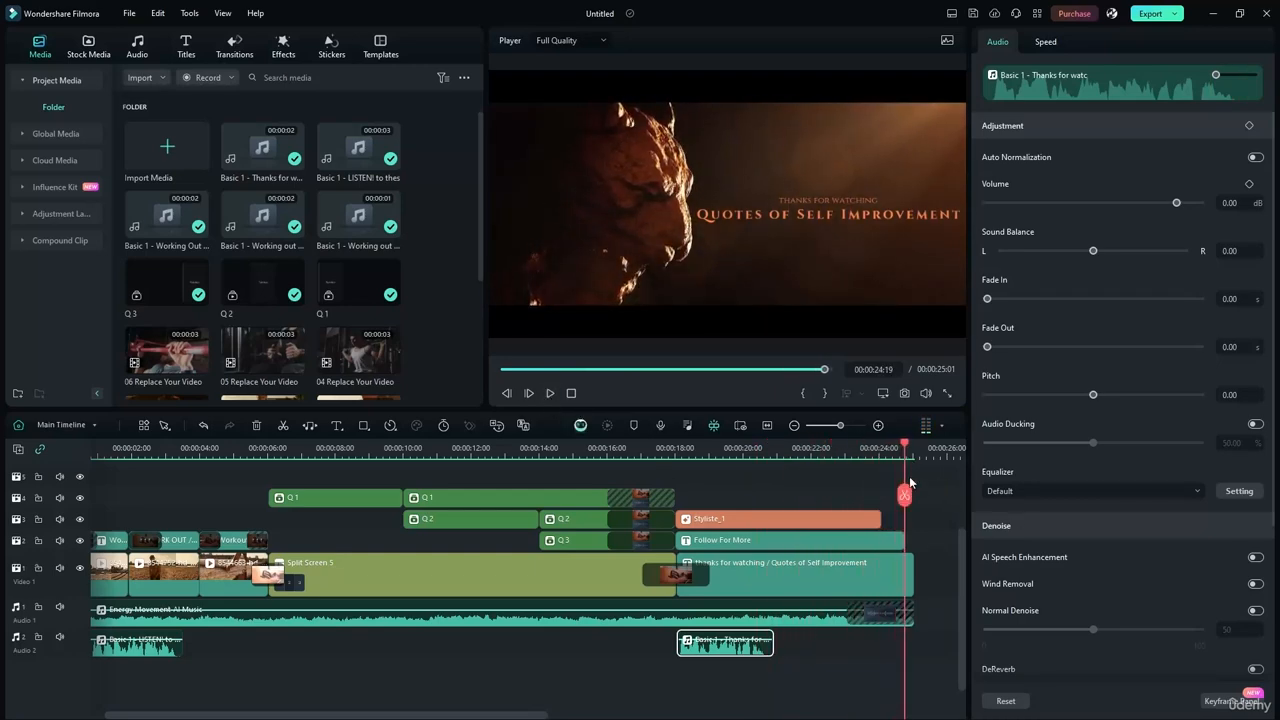
{"action": "left_click_drag", "start_coordinate": [905, 450], "coordinate": [88, 458]}
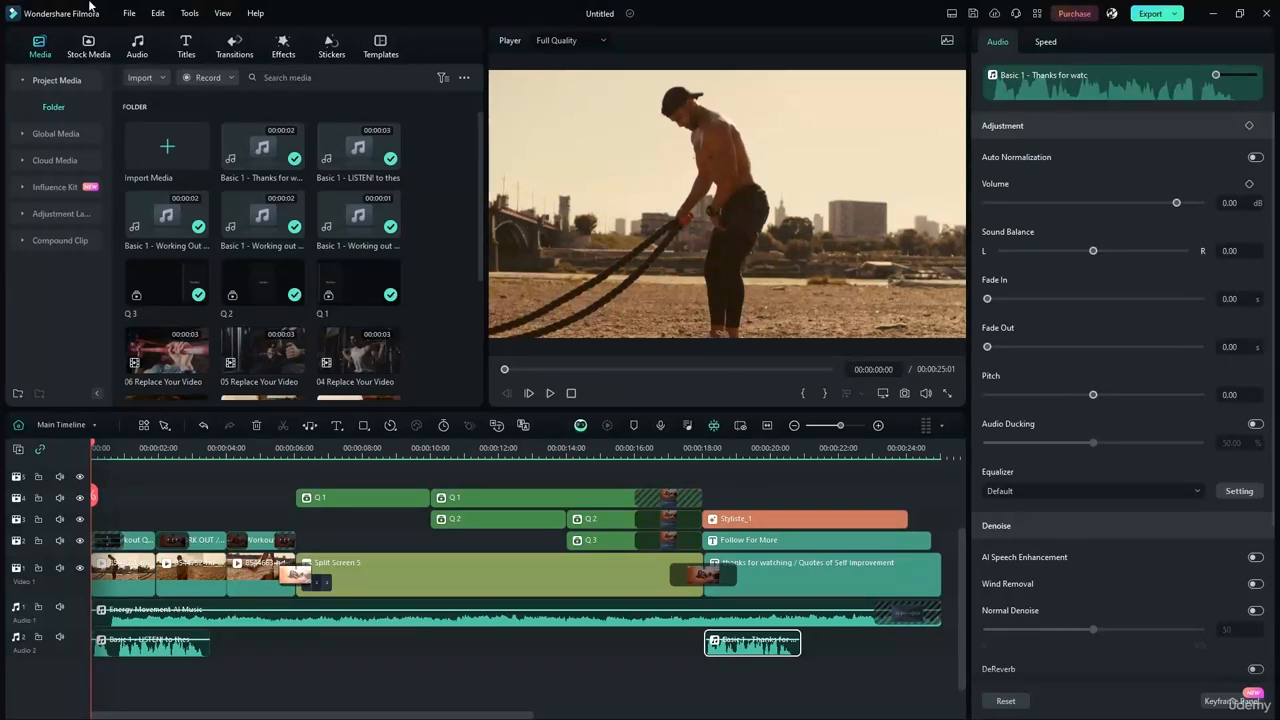
{"action": "left_click", "coordinate": [129, 13]}
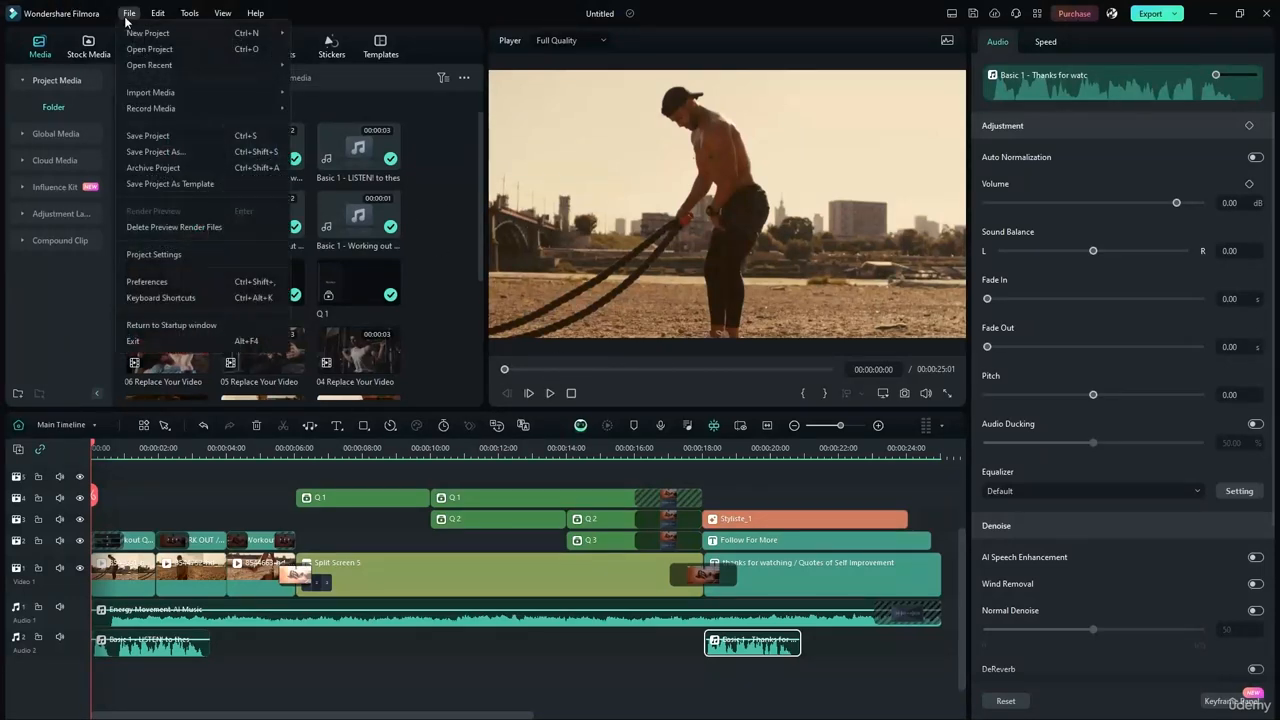
{"action": "left_click", "coordinate": [208, 152]}
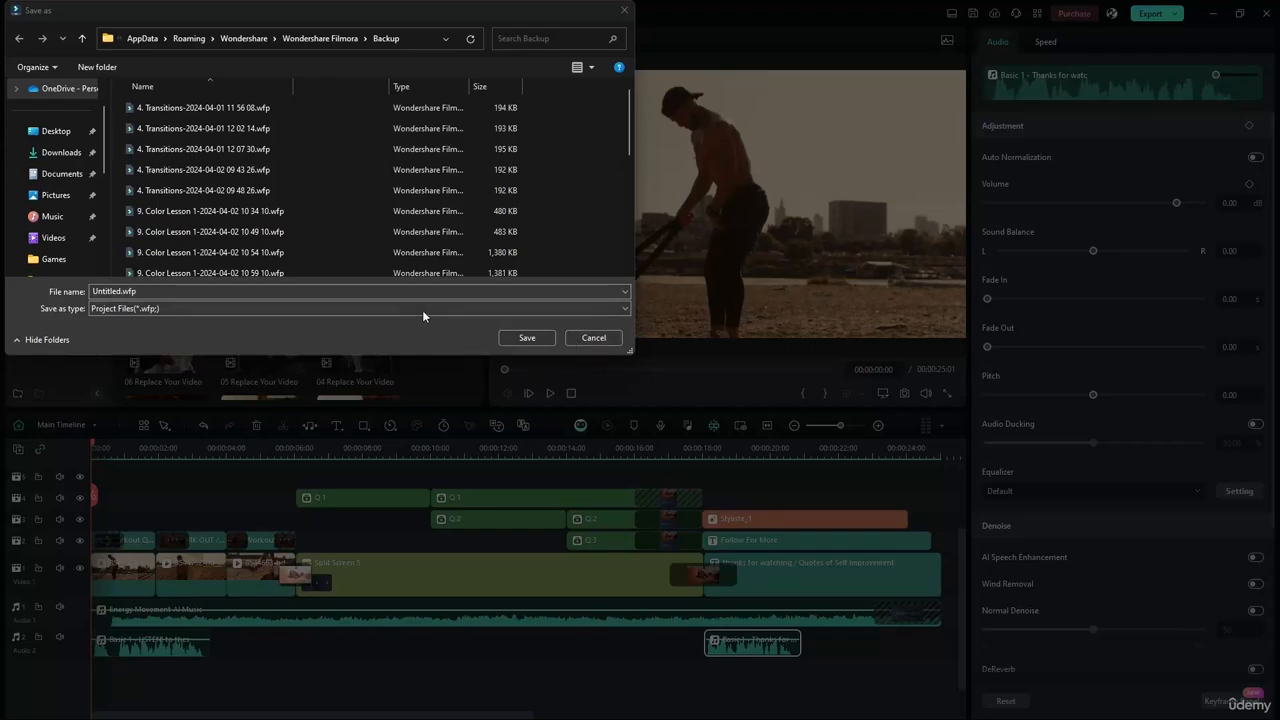
{"action": "left_click", "coordinate": [594, 337]}
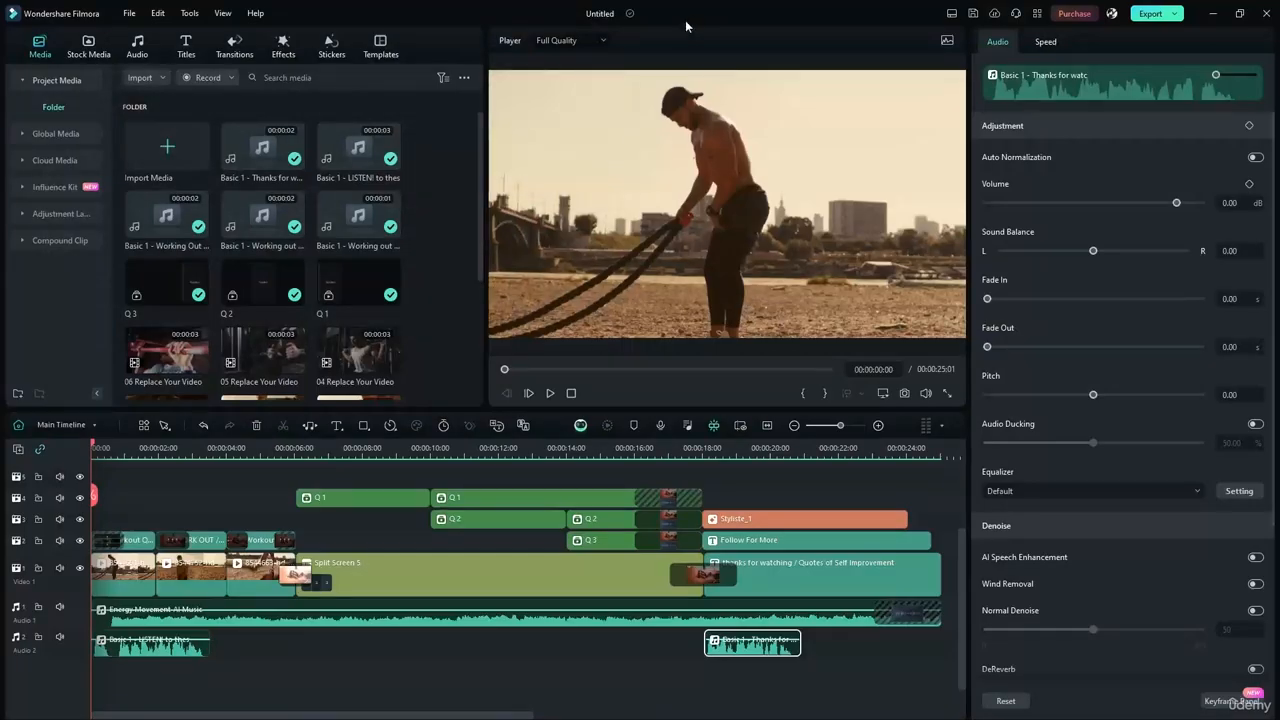
Start the export and save the "Do What Needs to Be Done" video frame as the thumbnail.
{"action": "left_click", "coordinate": [1154, 14]}
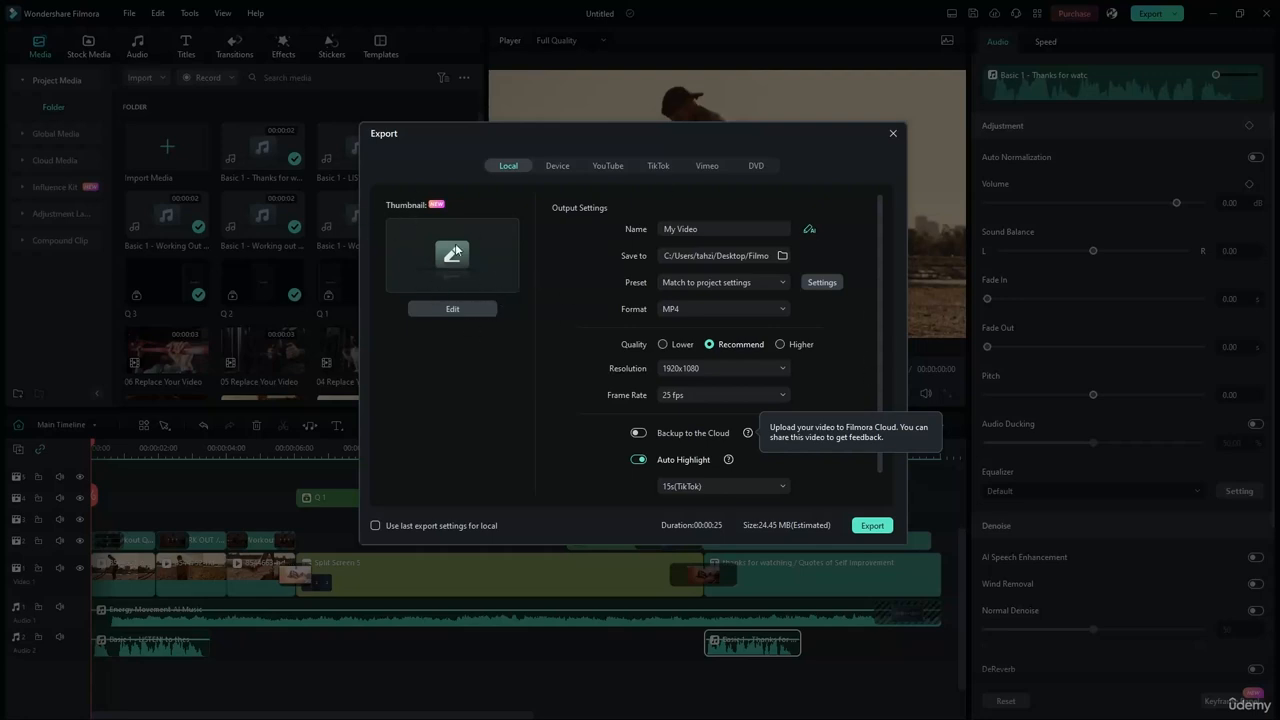
{"action": "left_click", "coordinate": [448, 312]}
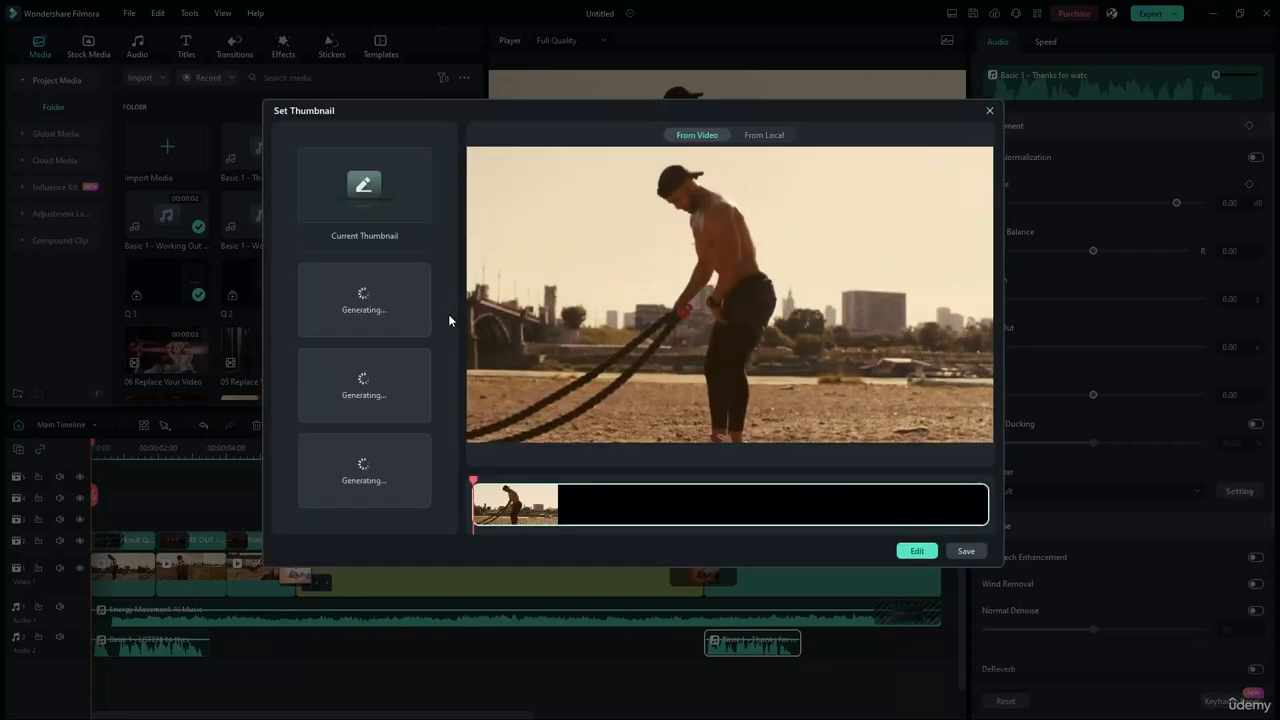
{"action": "left_click_drag", "start_coordinate": [474, 483], "coordinate": [503, 485]}
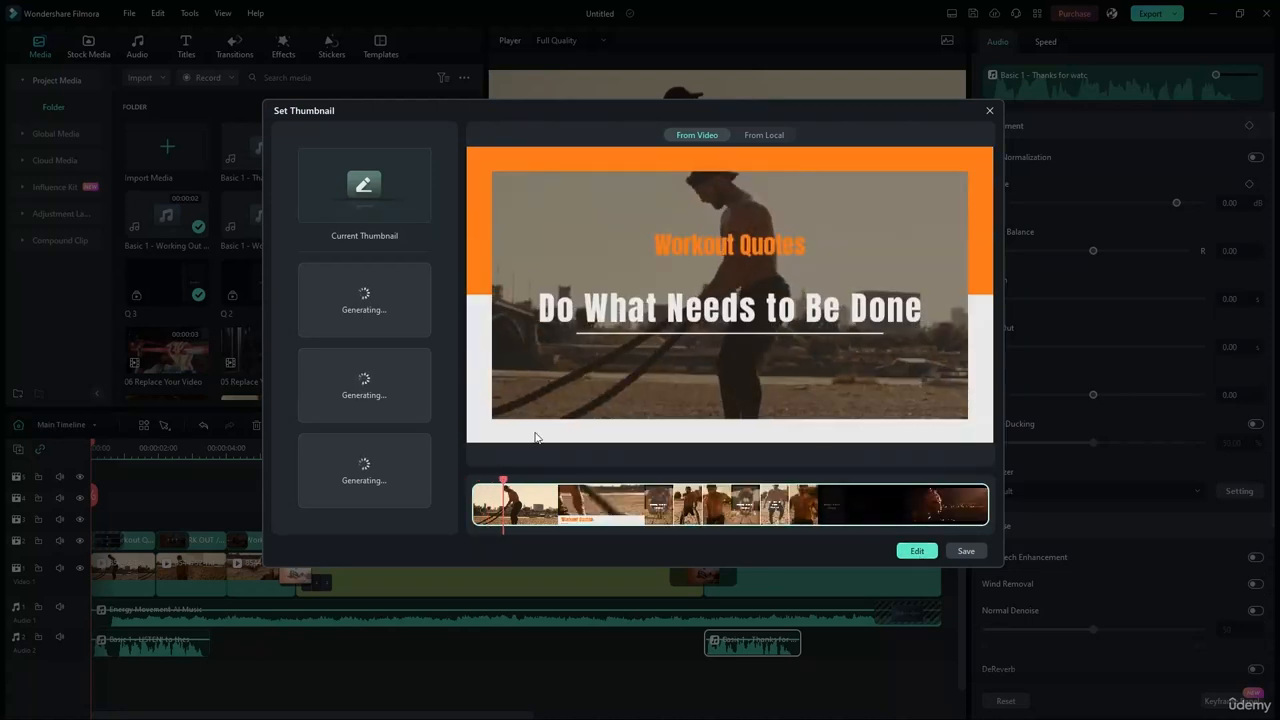
{"action": "left_click", "coordinate": [915, 551]}
{"action": "left_click", "coordinate": [438, 331]}
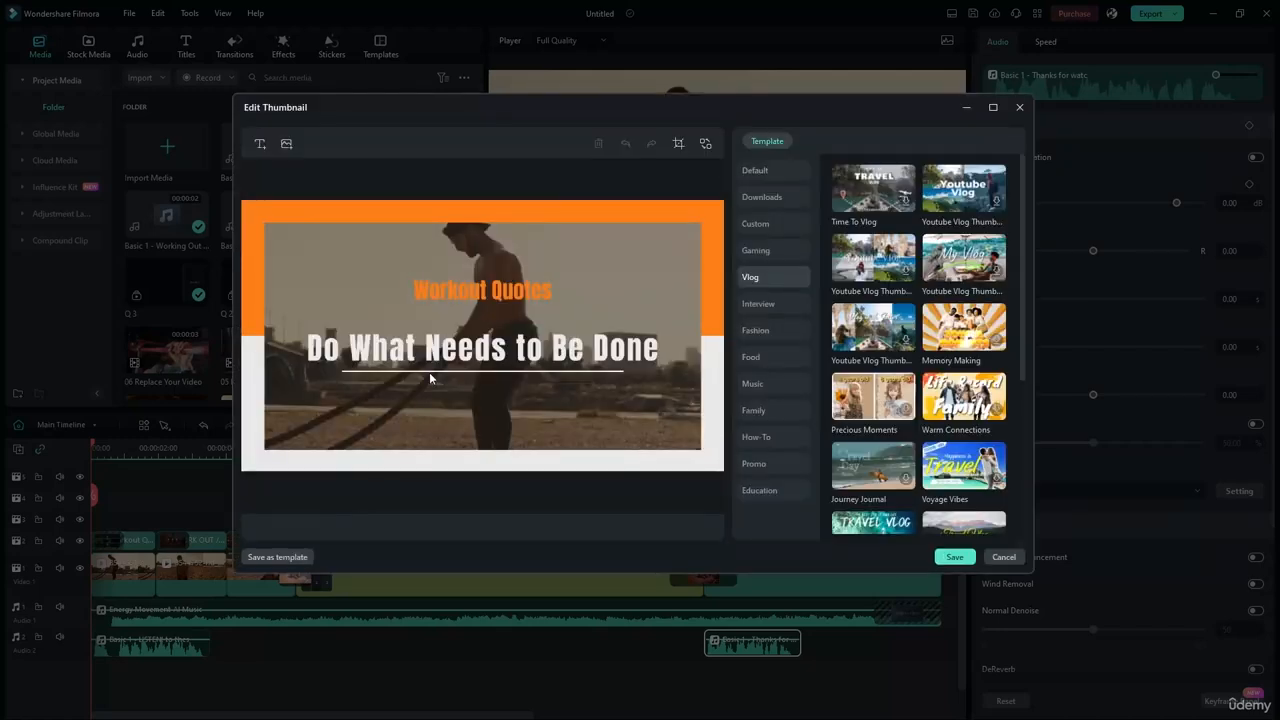
{"action": "left_click", "coordinate": [955, 557]}
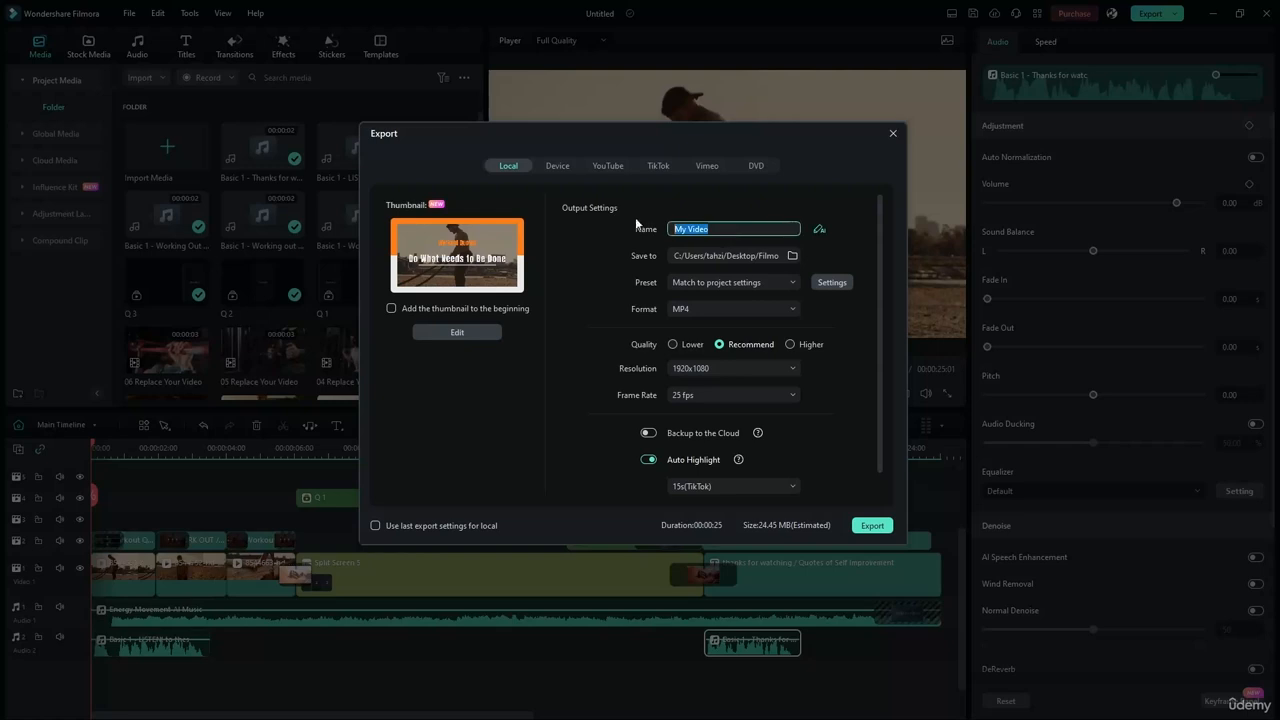
Choose the Filmora folder on the Desktop as the export location.
{"action": "left_click", "coordinate": [792, 256]}
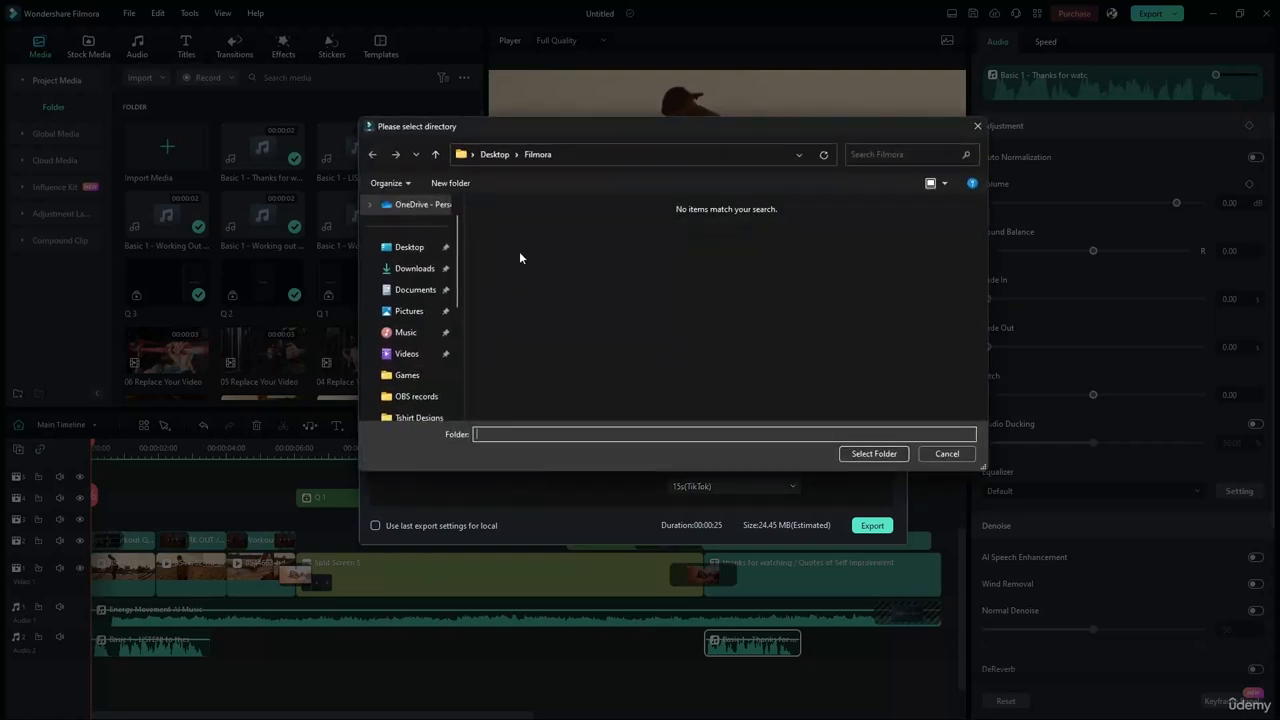
{"action": "left_click", "coordinate": [409, 248]}
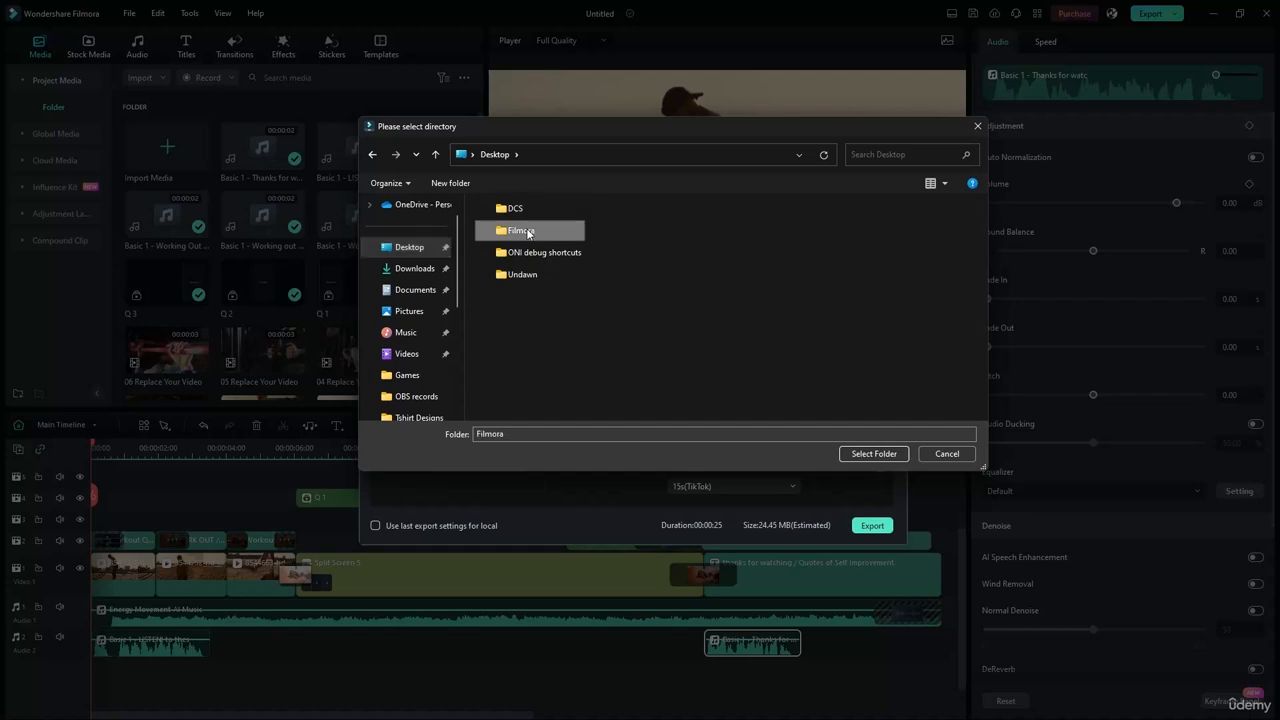
{"action": "double_click", "coordinate": [543, 226]}
{"action": "left_click", "coordinate": [873, 453]}
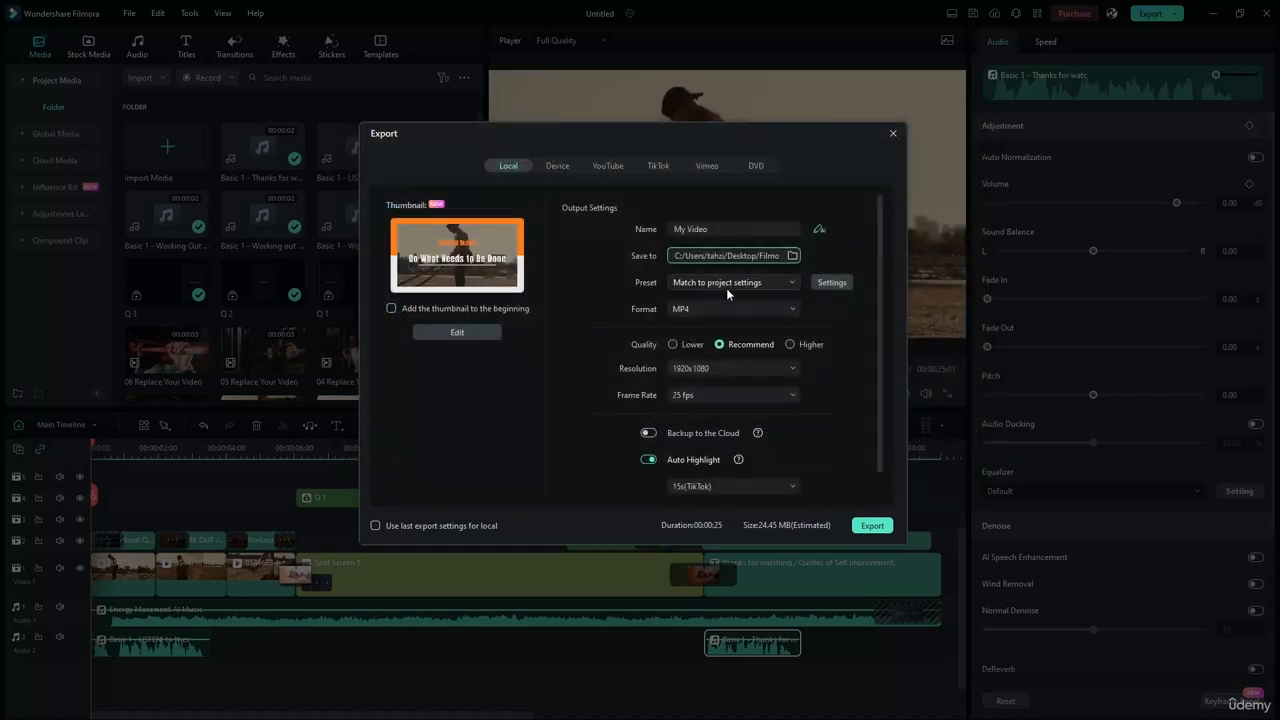
Try the Custom export preset, and switch back to Match to project settings.
{"action": "left_click", "coordinate": [792, 283]}
{"action": "left_click", "coordinate": [709, 303]}
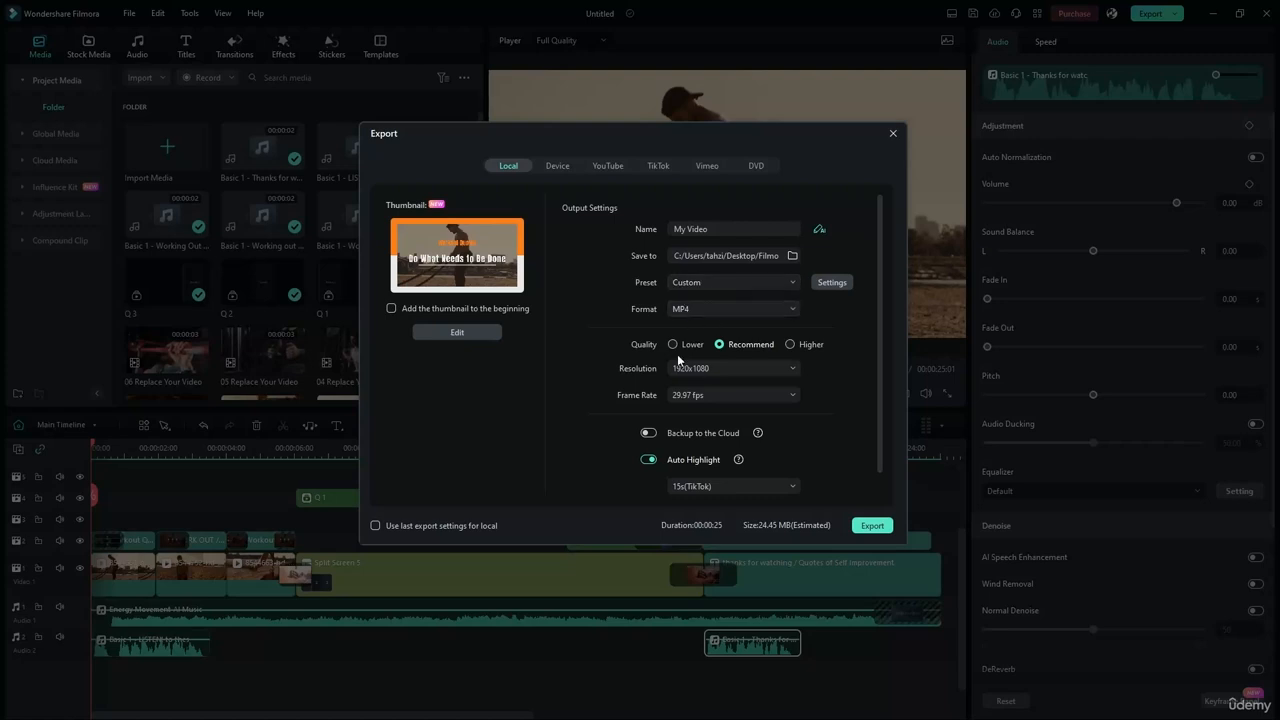
{"action": "left_click", "coordinate": [690, 283]}
{"action": "left_click", "coordinate": [707, 316]}
Check what Auto Highlight does in the export settings and turn it off.
{"action": "left_click_drag", "start_coordinate": [880, 308], "coordinate": [883, 347]}
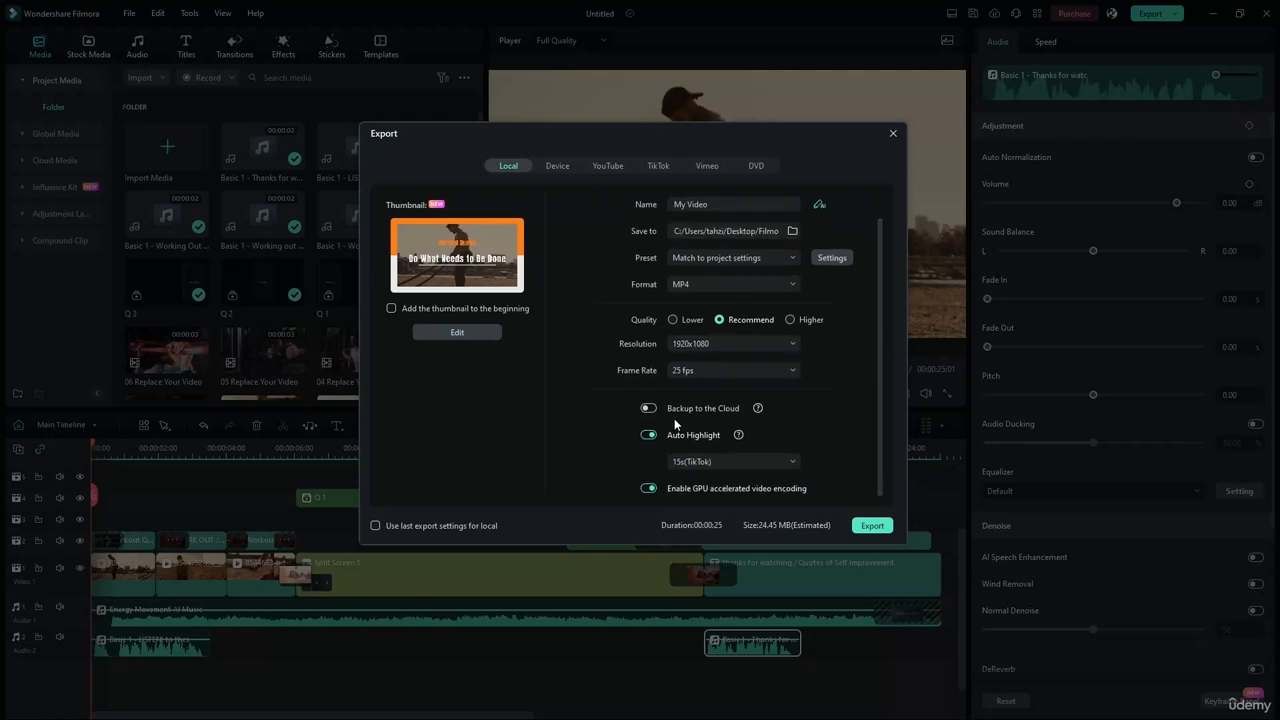
{"action": "mouse_move", "coordinate": [739, 441]}
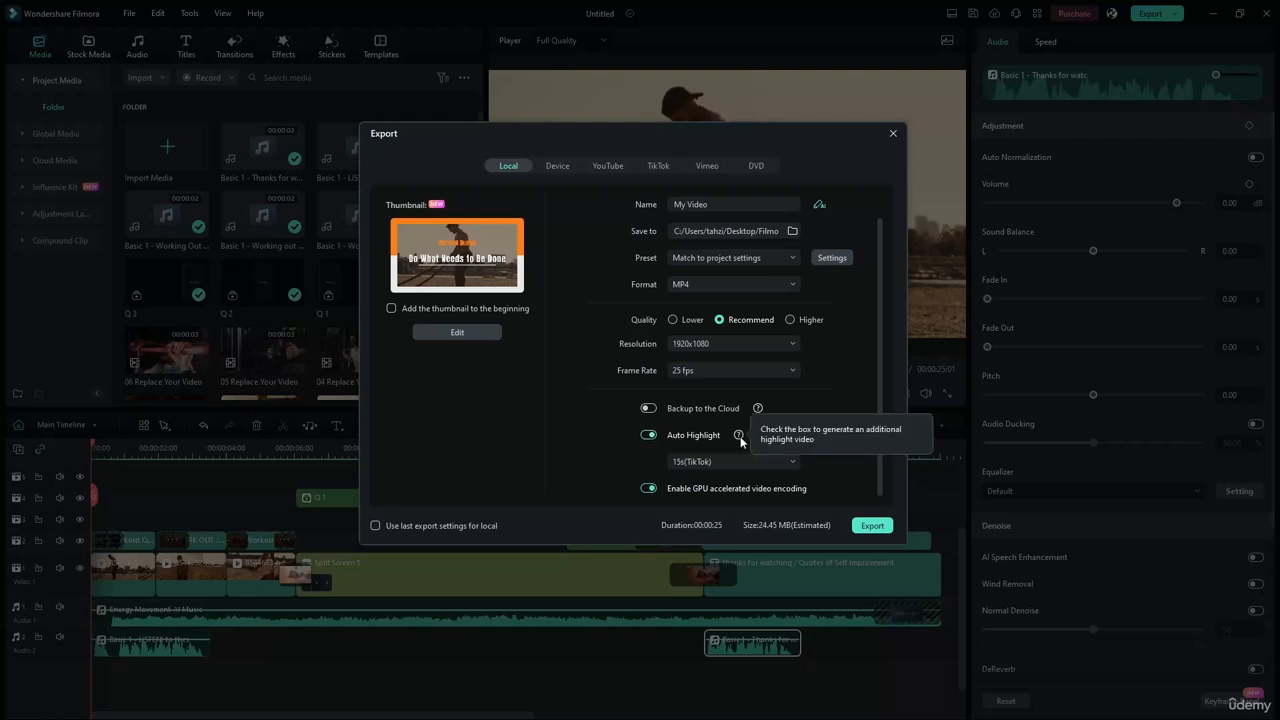
{"action": "left_click", "coordinate": [651, 435]}
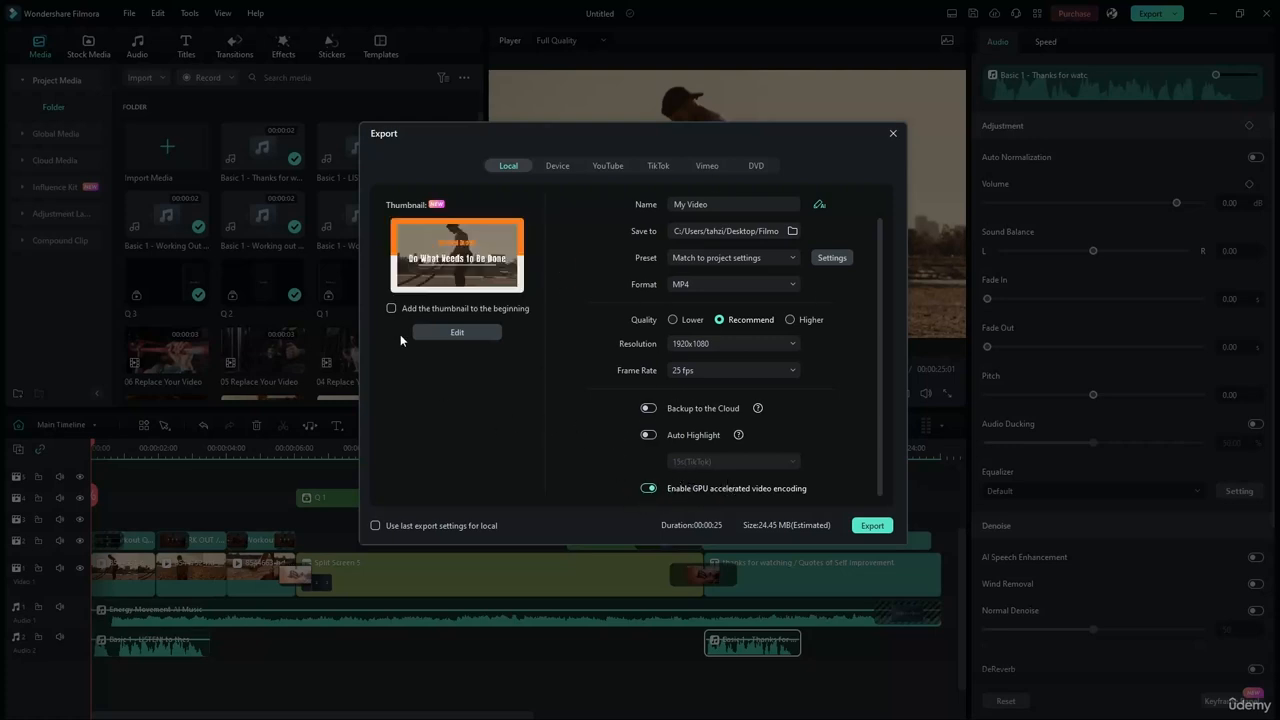
Export the video with a watermark and use Sound reminder as the action when done.
{"action": "left_click", "coordinate": [866, 525]}
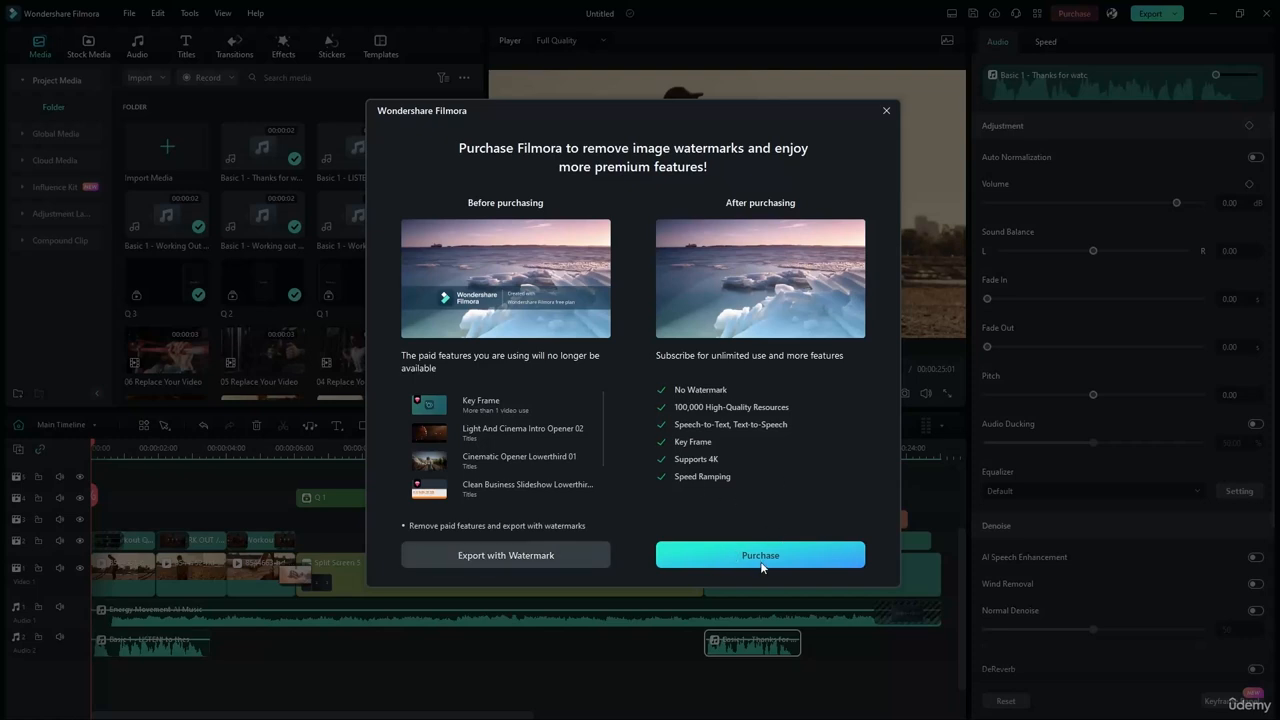
{"action": "left_click", "coordinate": [483, 566]}
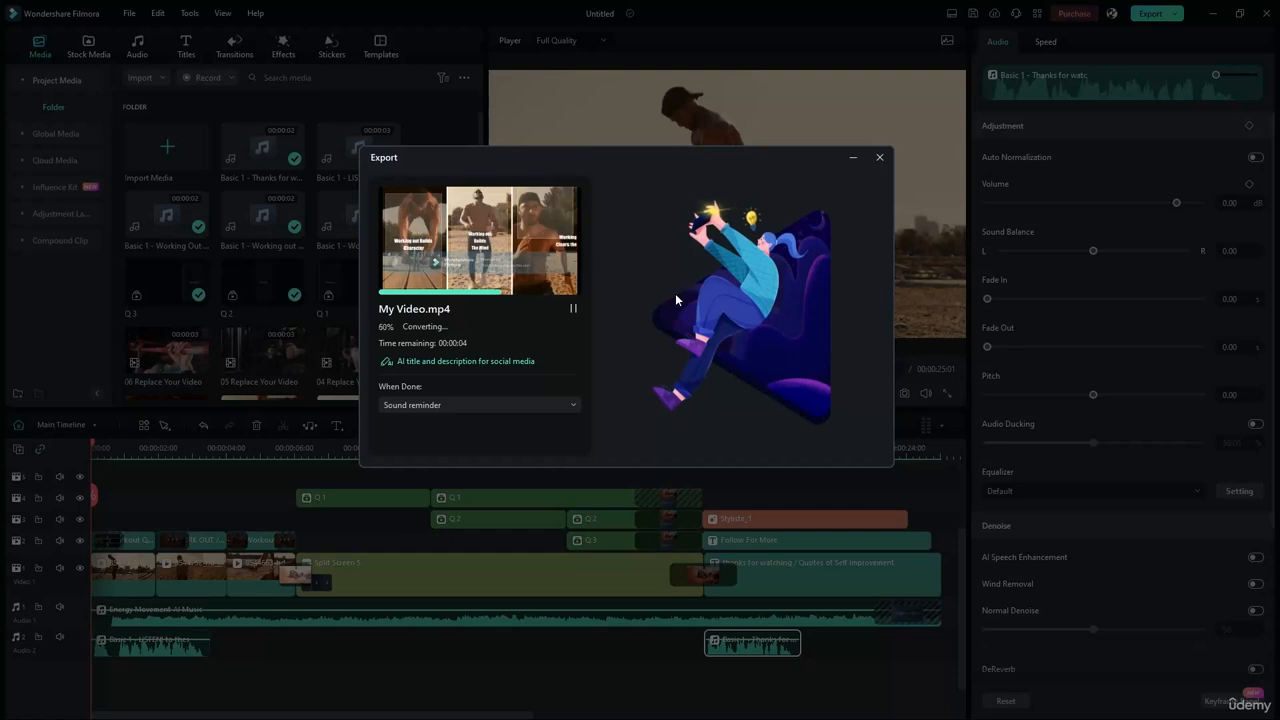
{"action": "left_click", "coordinate": [449, 406]}
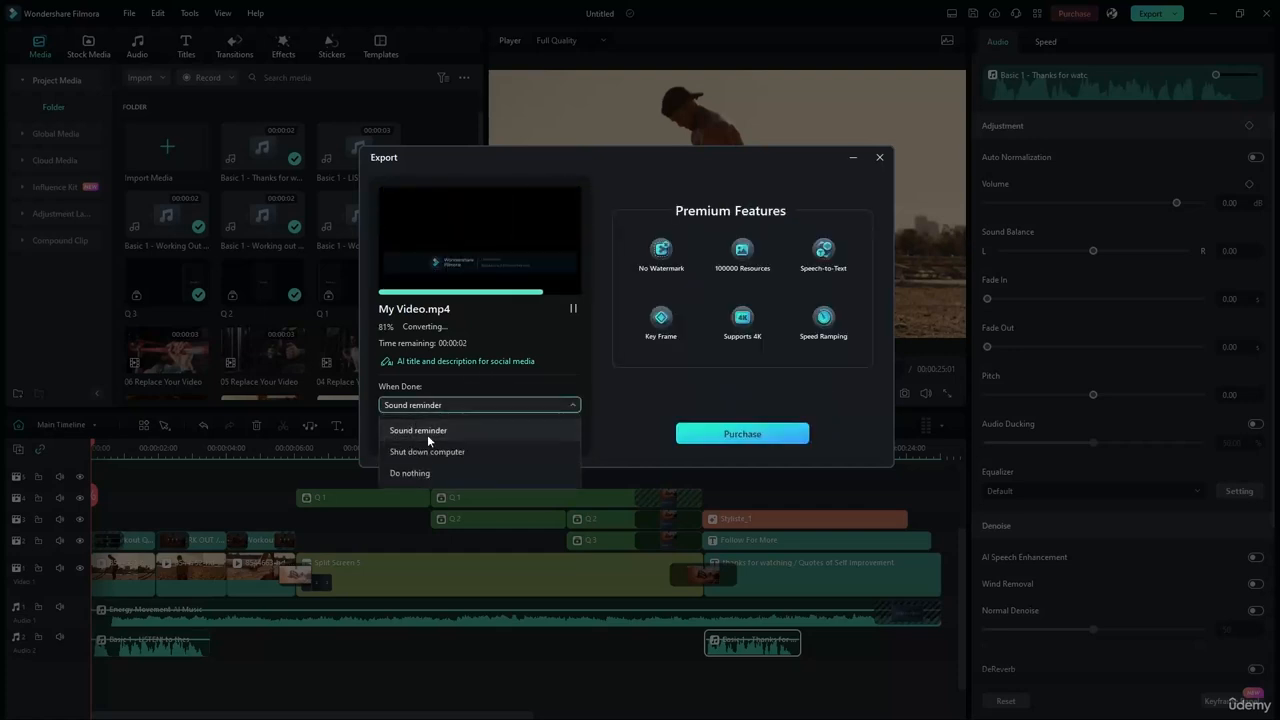
{"action": "left_click", "coordinate": [460, 431]}
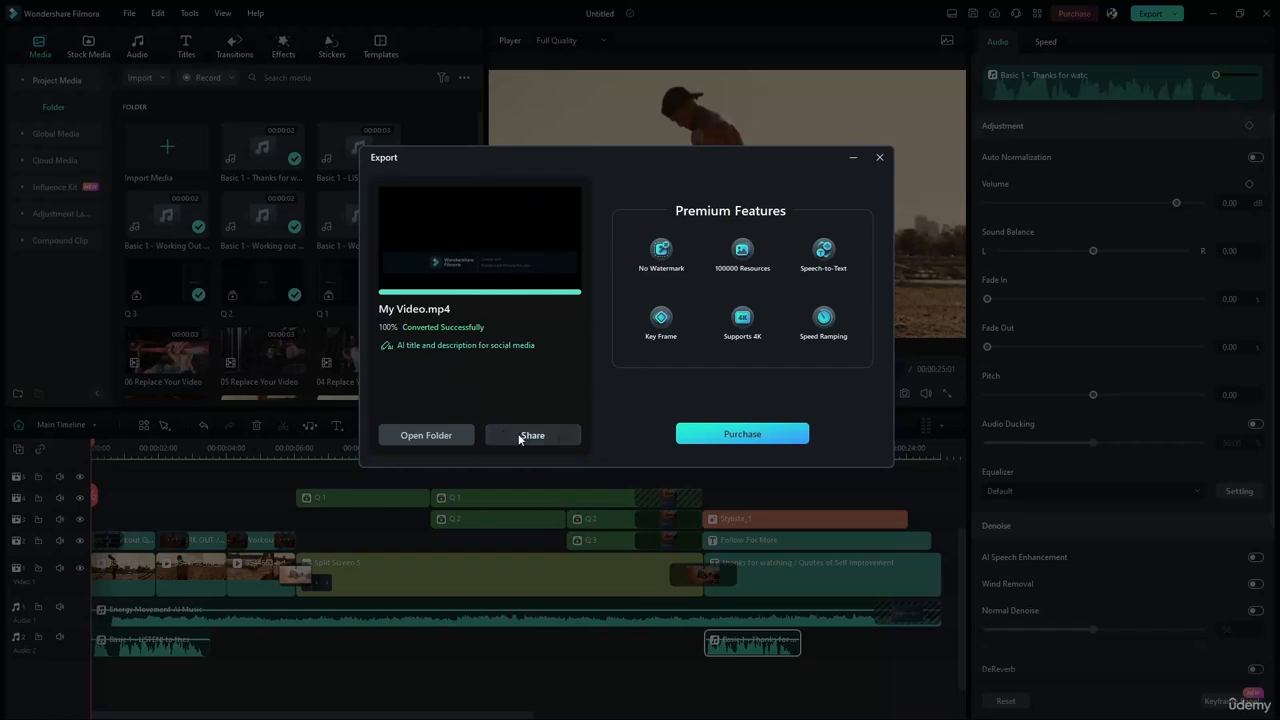
Check the sharing option, and open the export folder to examine My Video.mp4 and its thumbnail image.
{"action": "left_click", "coordinate": [569, 433]}
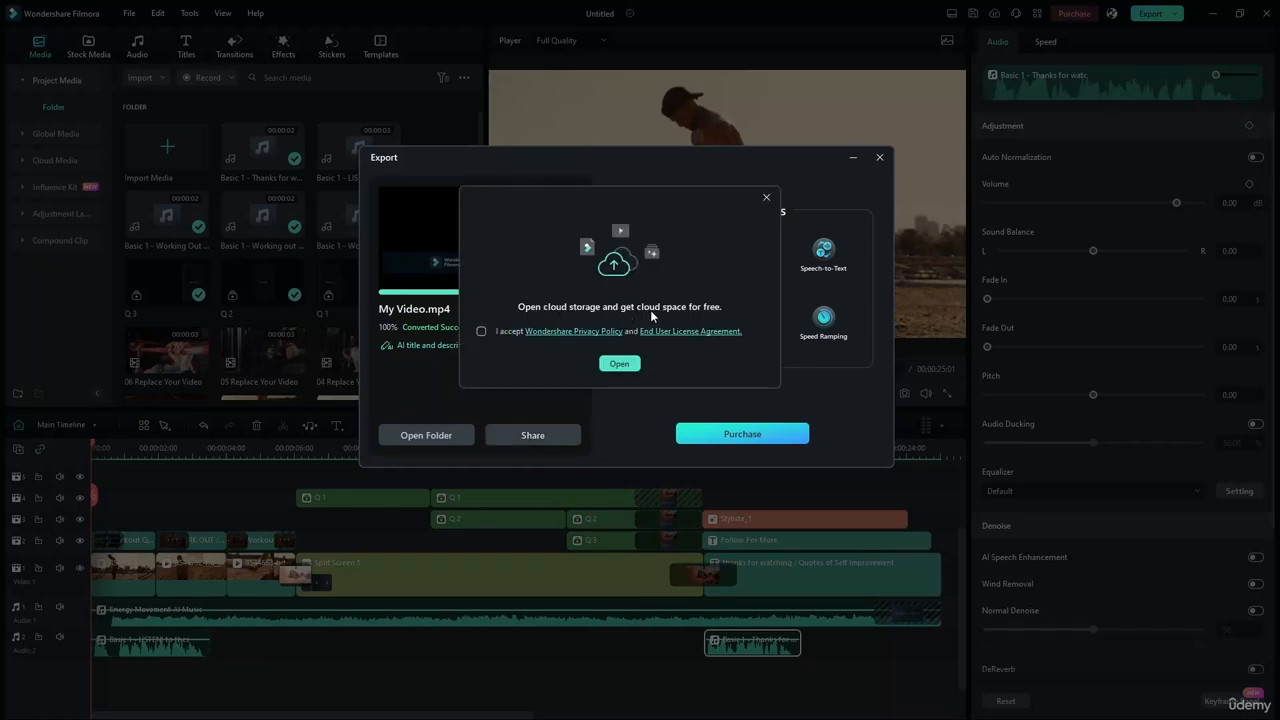
{"action": "left_click", "coordinate": [766, 199]}
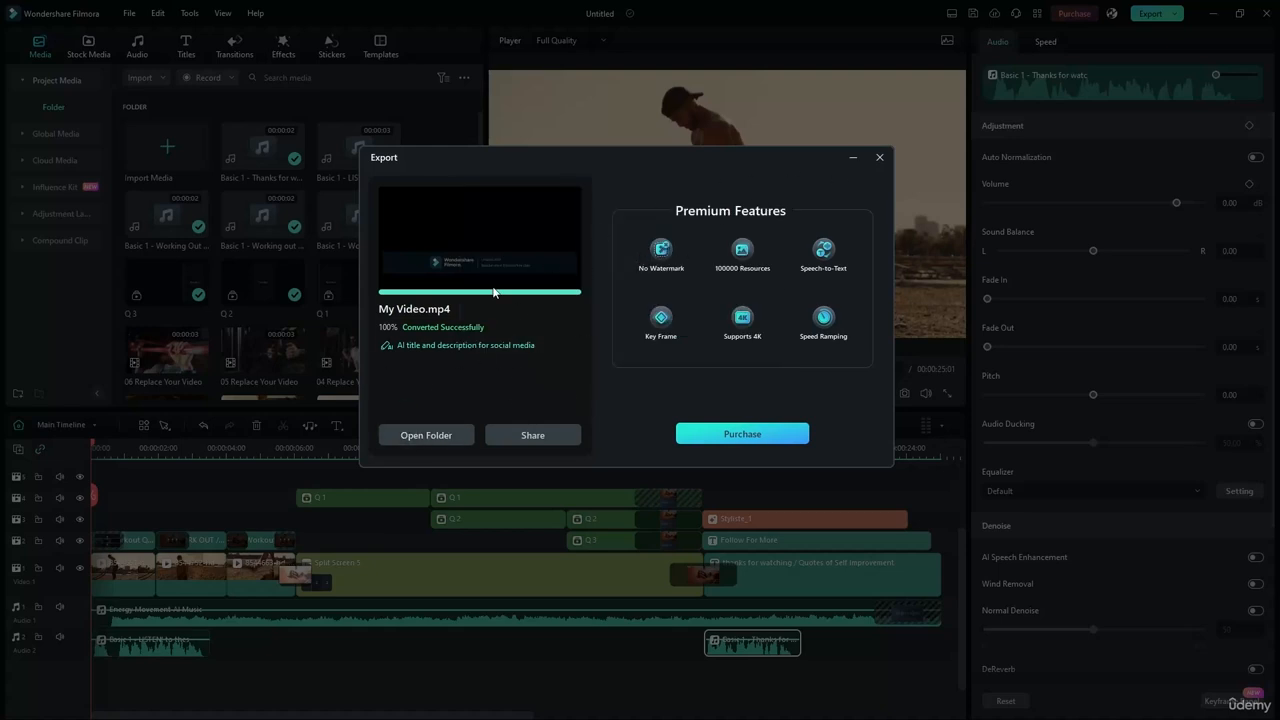
{"action": "left_click", "coordinate": [450, 434]}
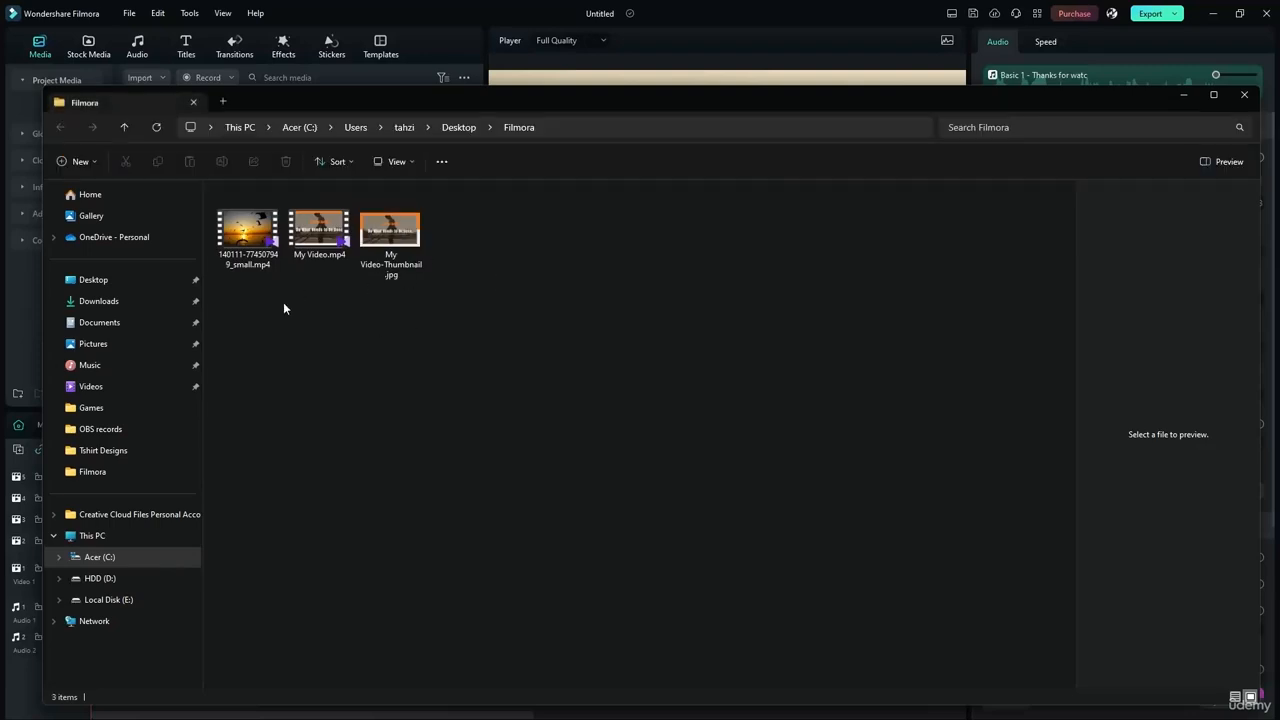
{"action": "left_click", "coordinate": [318, 230]}
{"action": "left_click", "coordinate": [404, 241]}
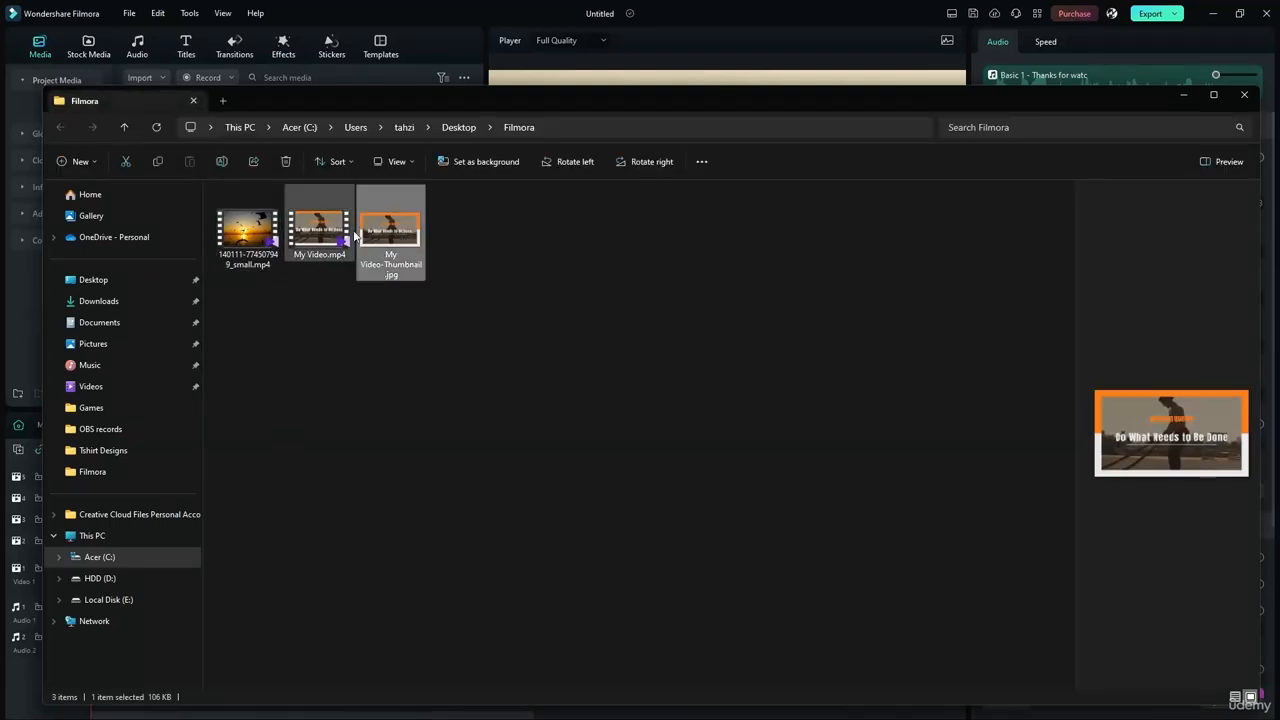
{"action": "left_click", "coordinate": [328, 234]}
{"action": "left_click", "coordinate": [238, 244]}
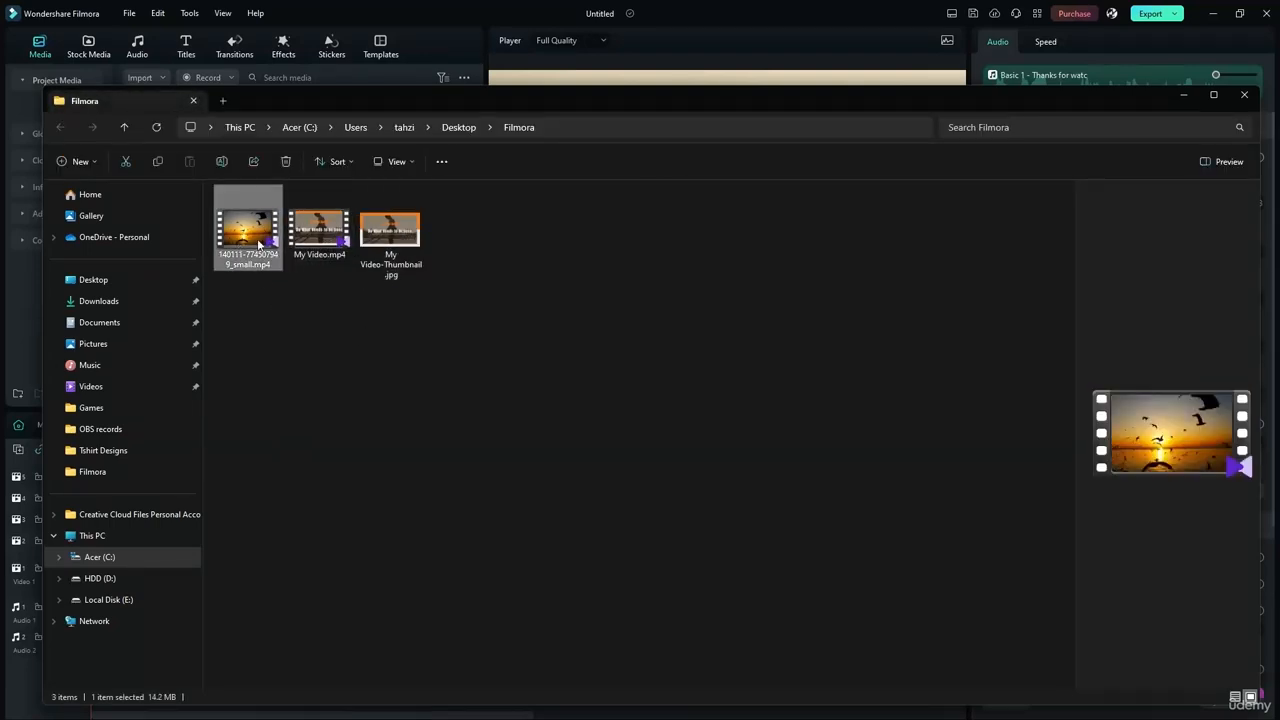
{"action": "left_click", "coordinate": [320, 230]}
{"action": "left_click", "coordinate": [531, 392]}
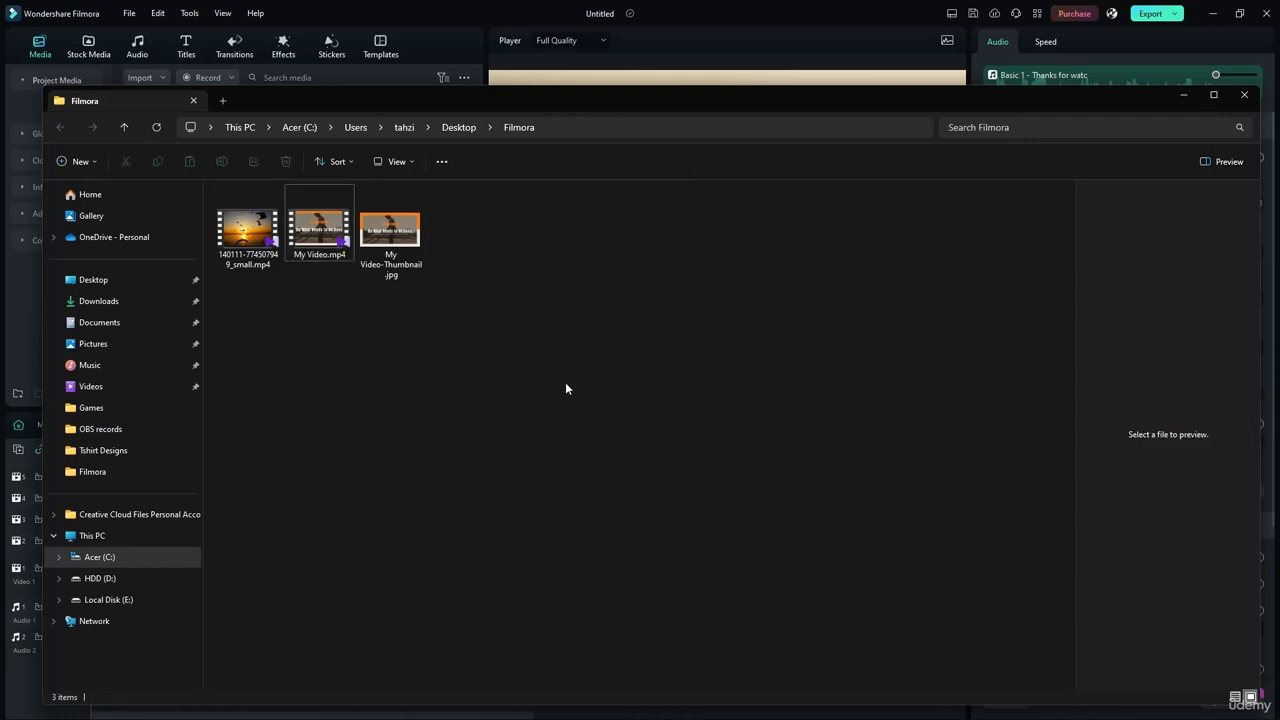